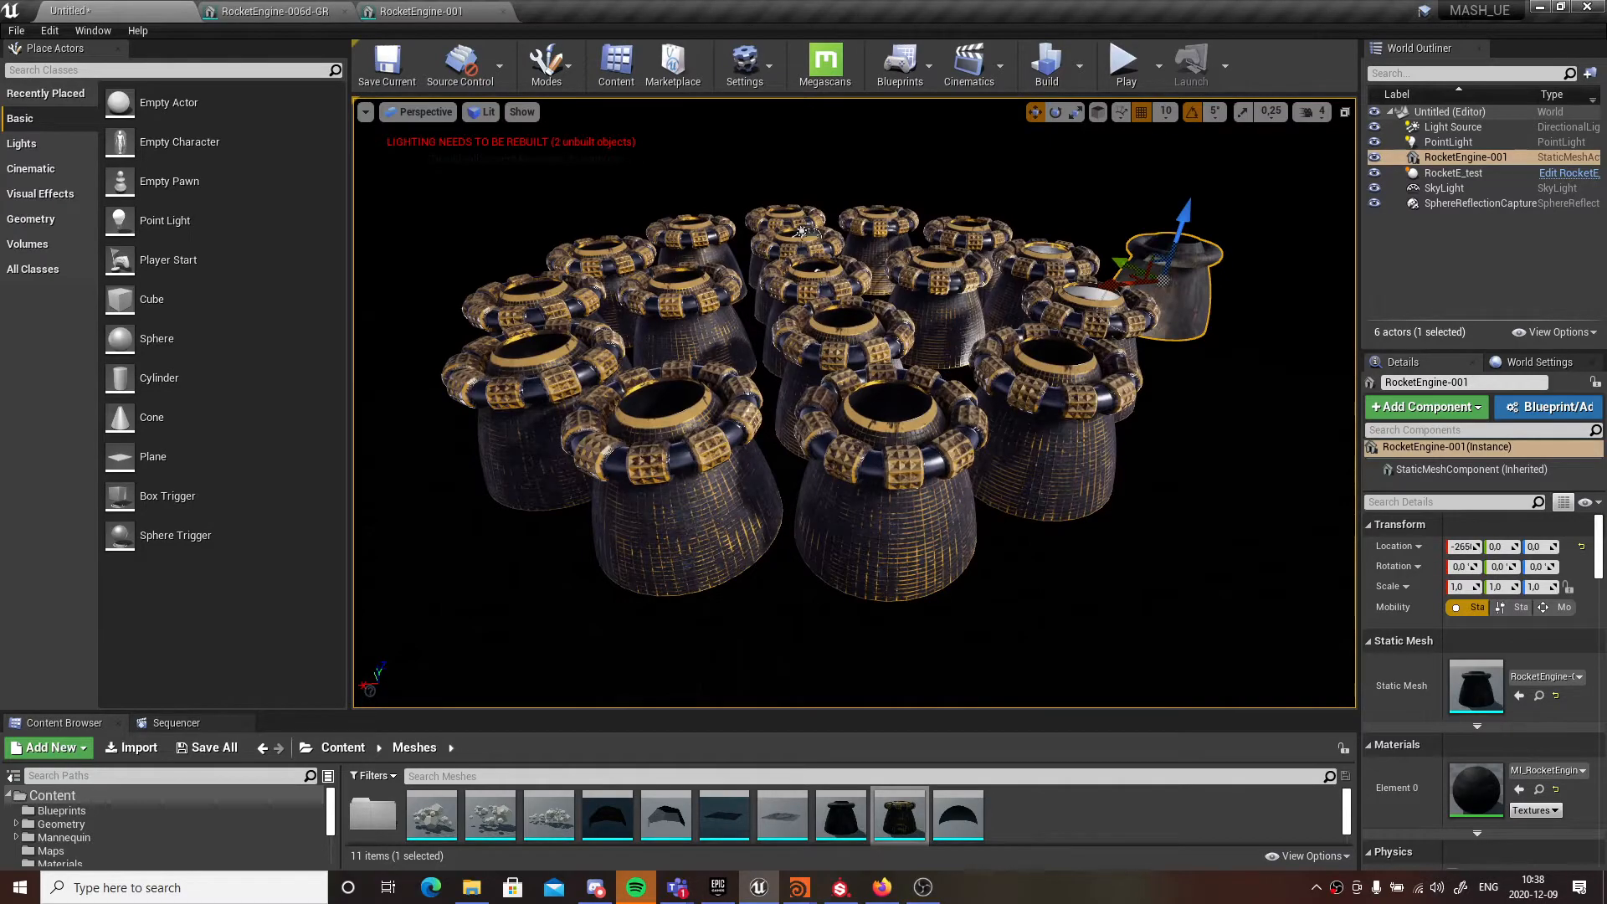
right_drag(804, 402, 811, 410)
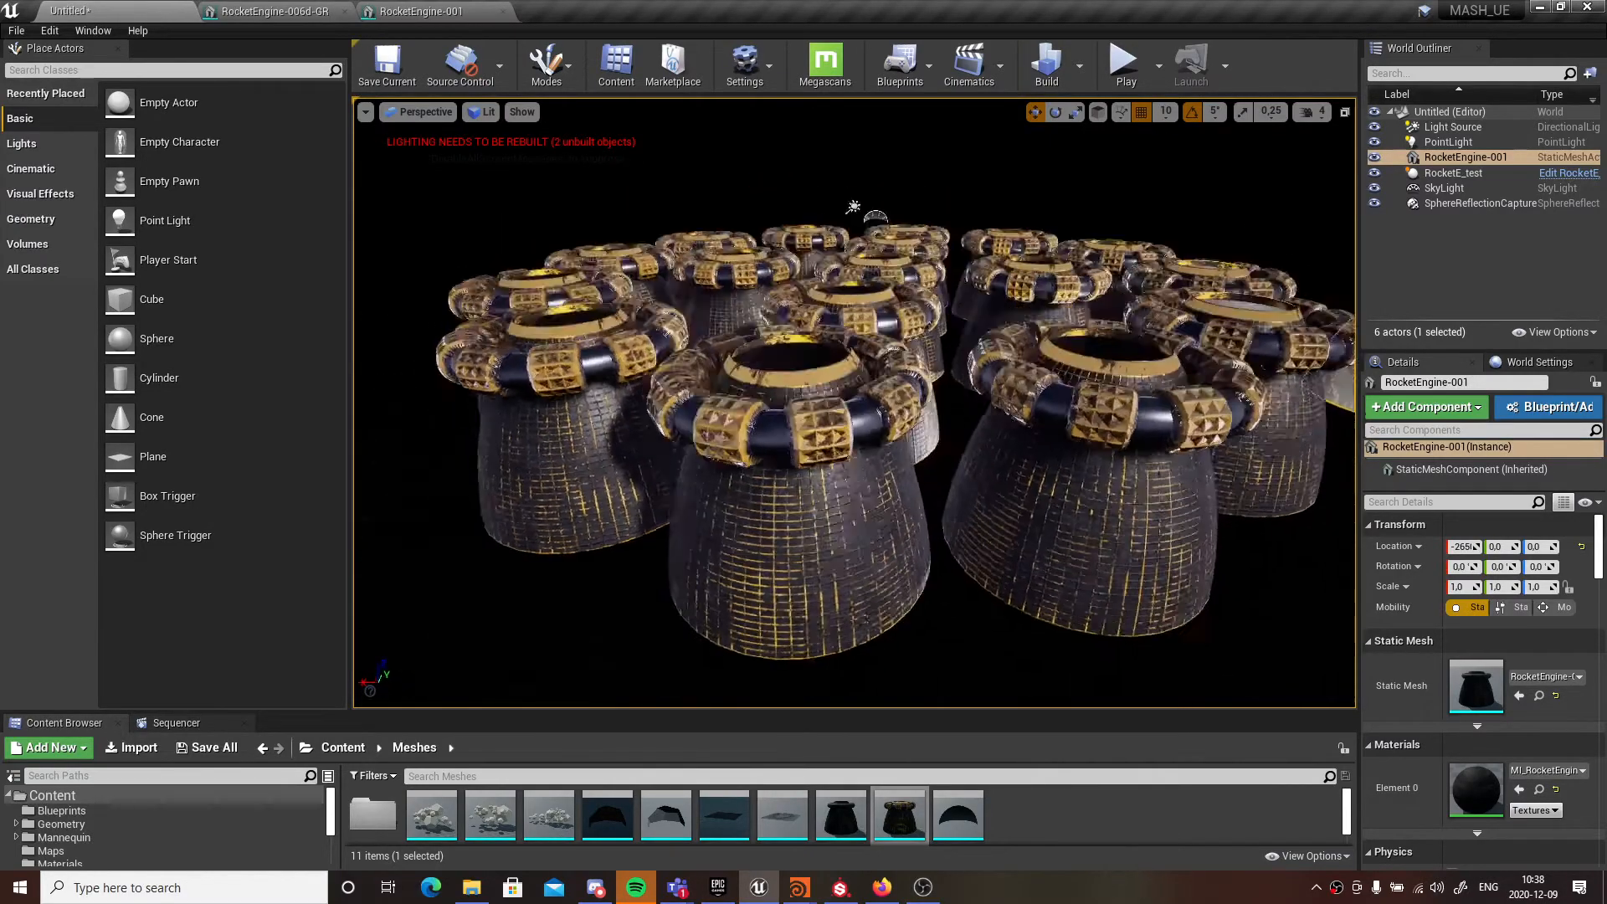
right_drag(954, 414, 902, 469)
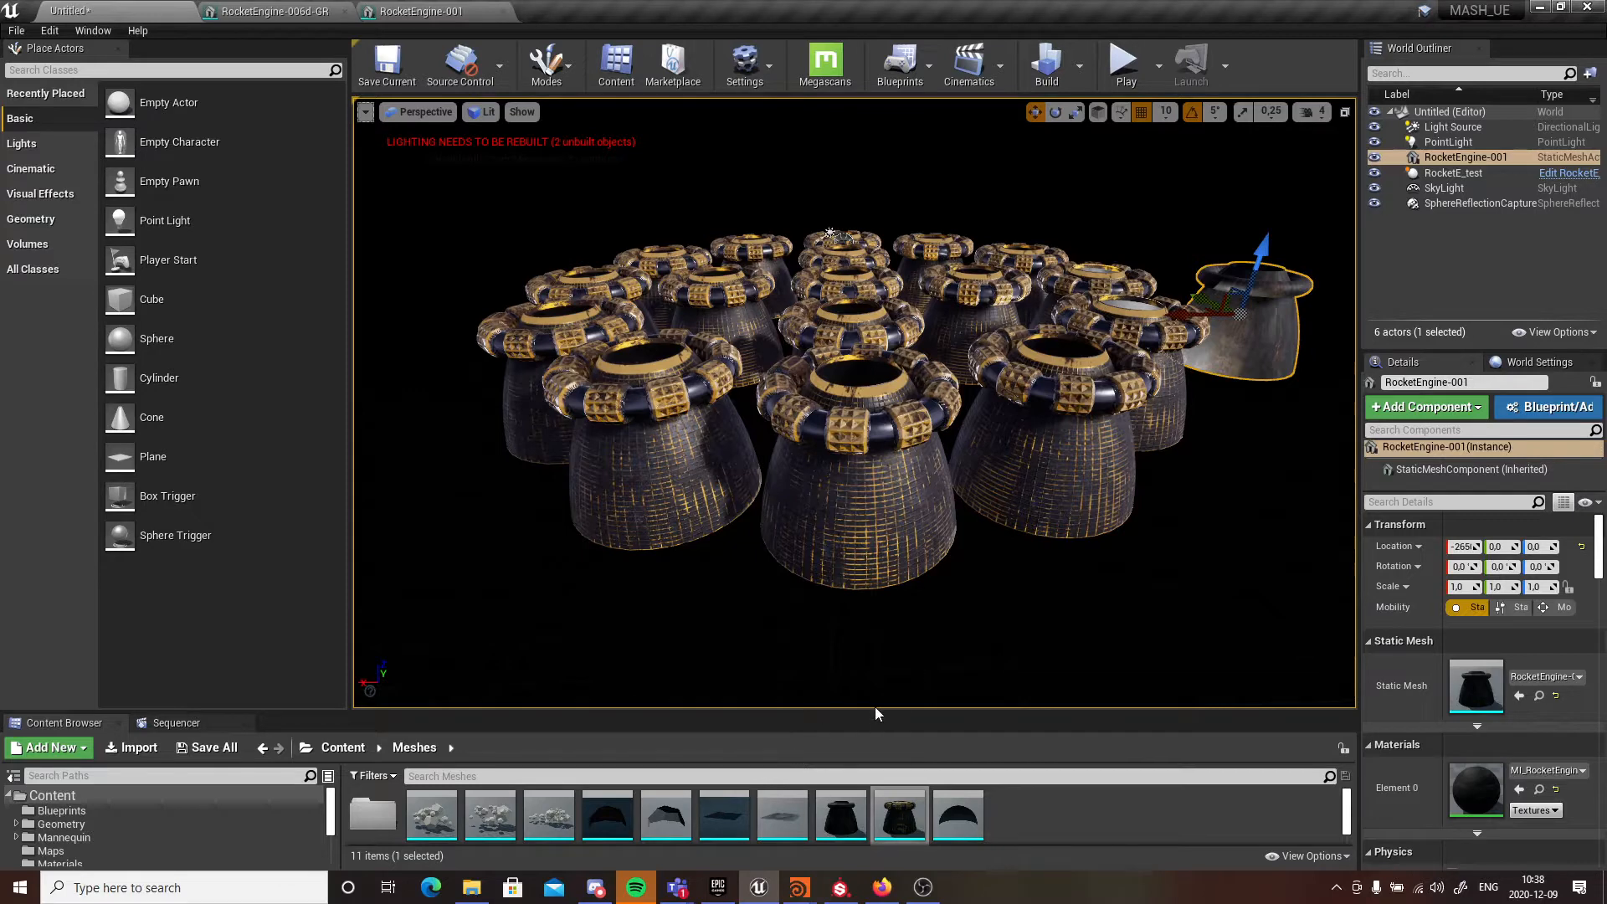
- Minimize the open application windows and switch to Houdini with the RocketEngine-007.hiplc scene
click(1537, 10)
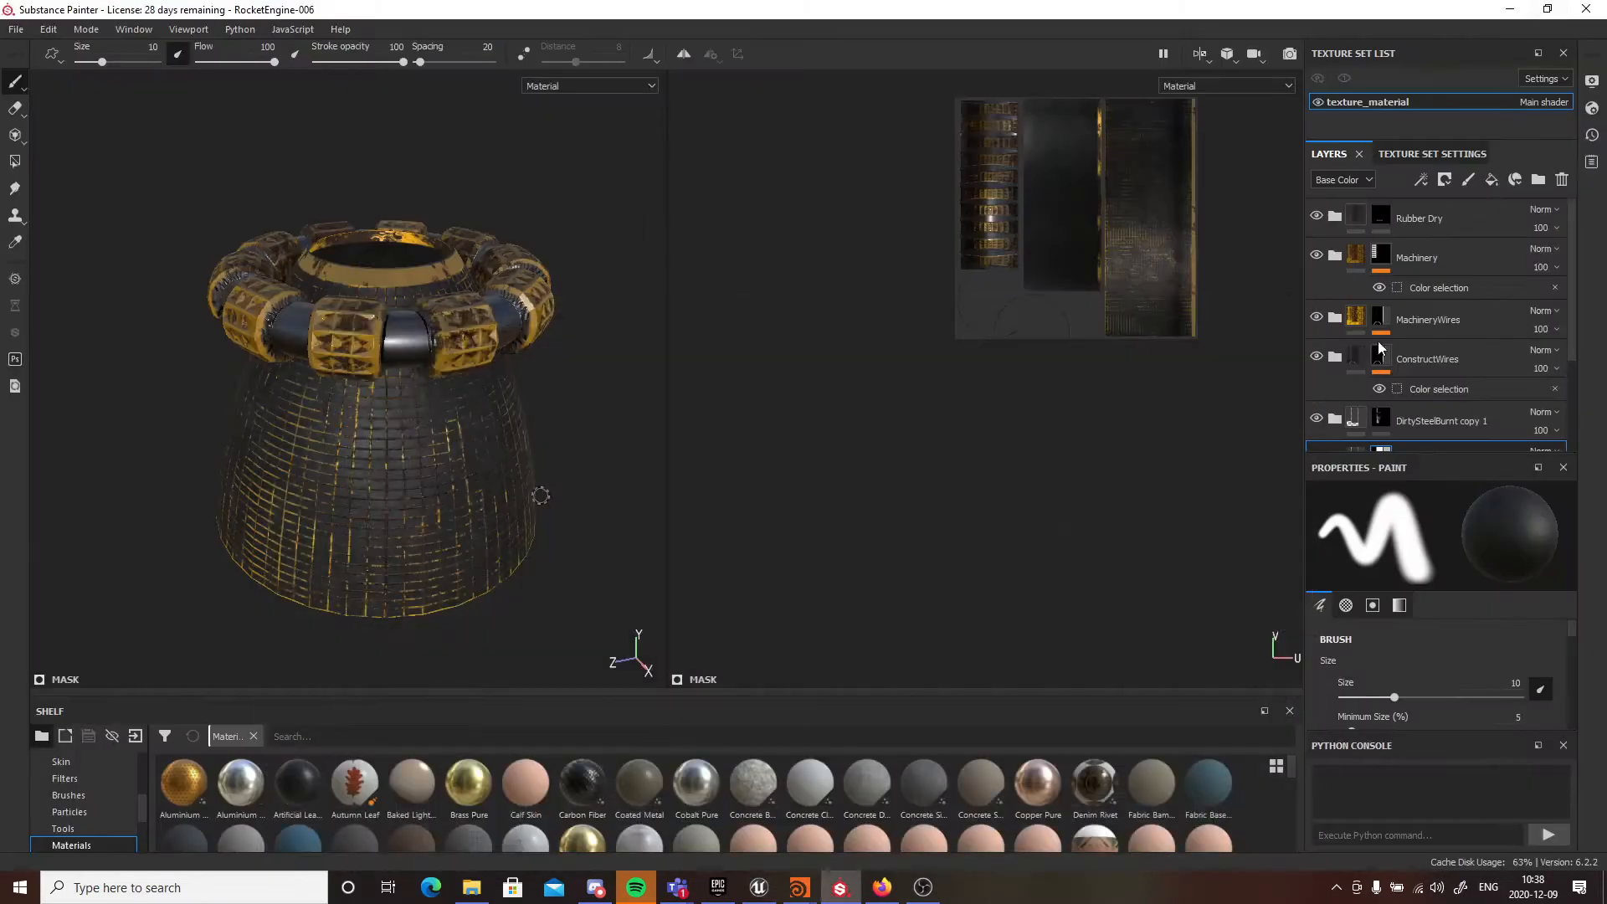
click(1519, 15)
click(1508, 10)
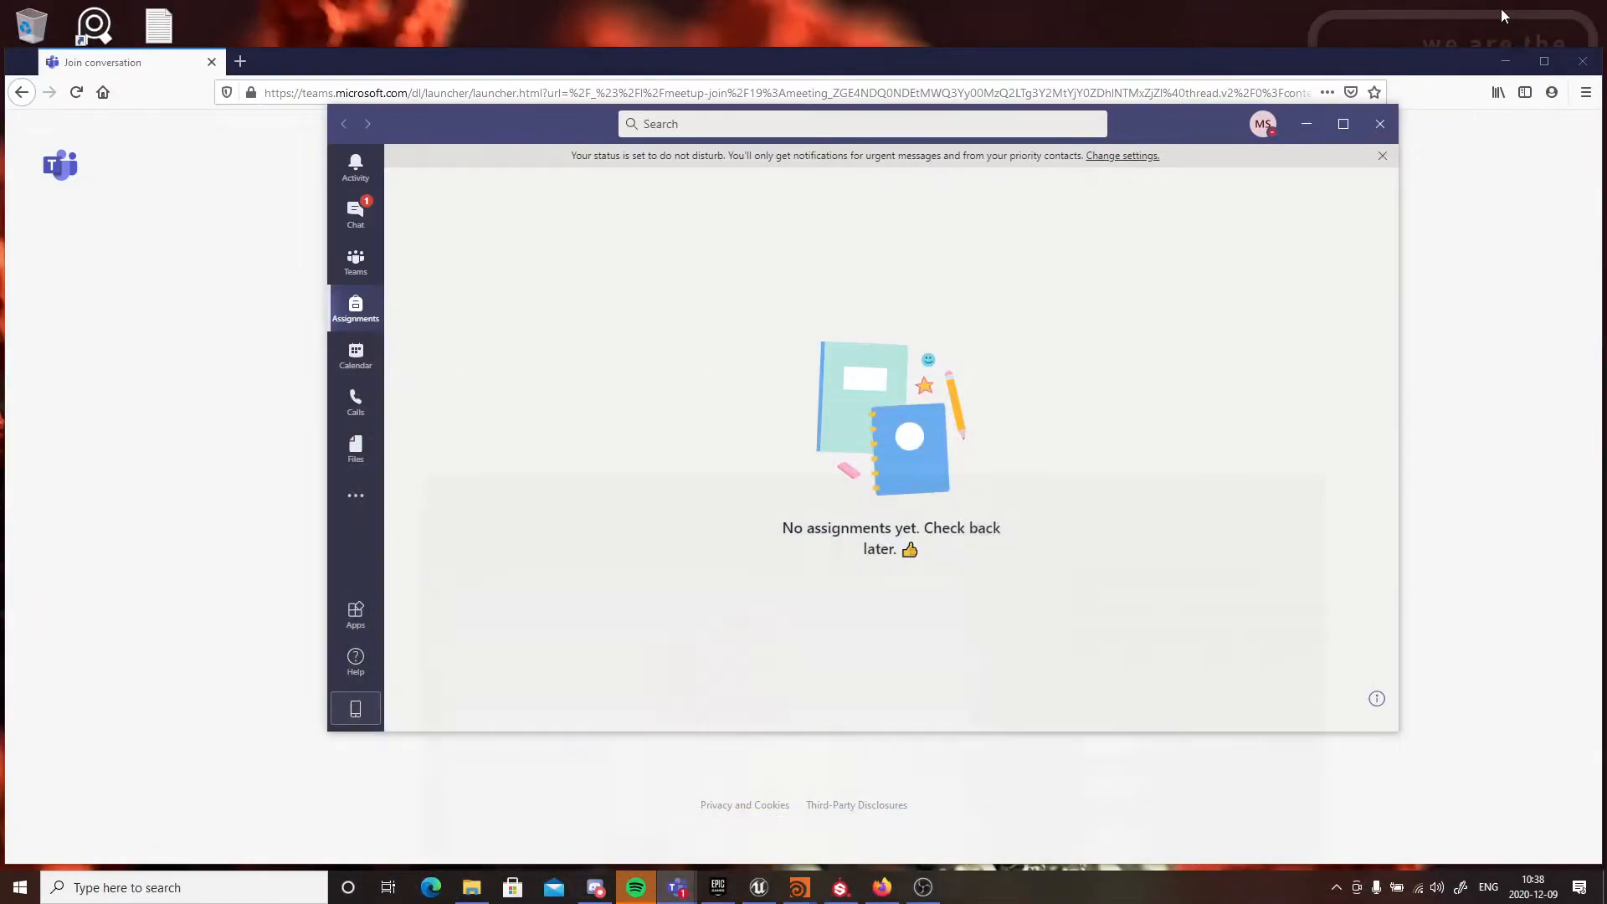
click(1307, 125)
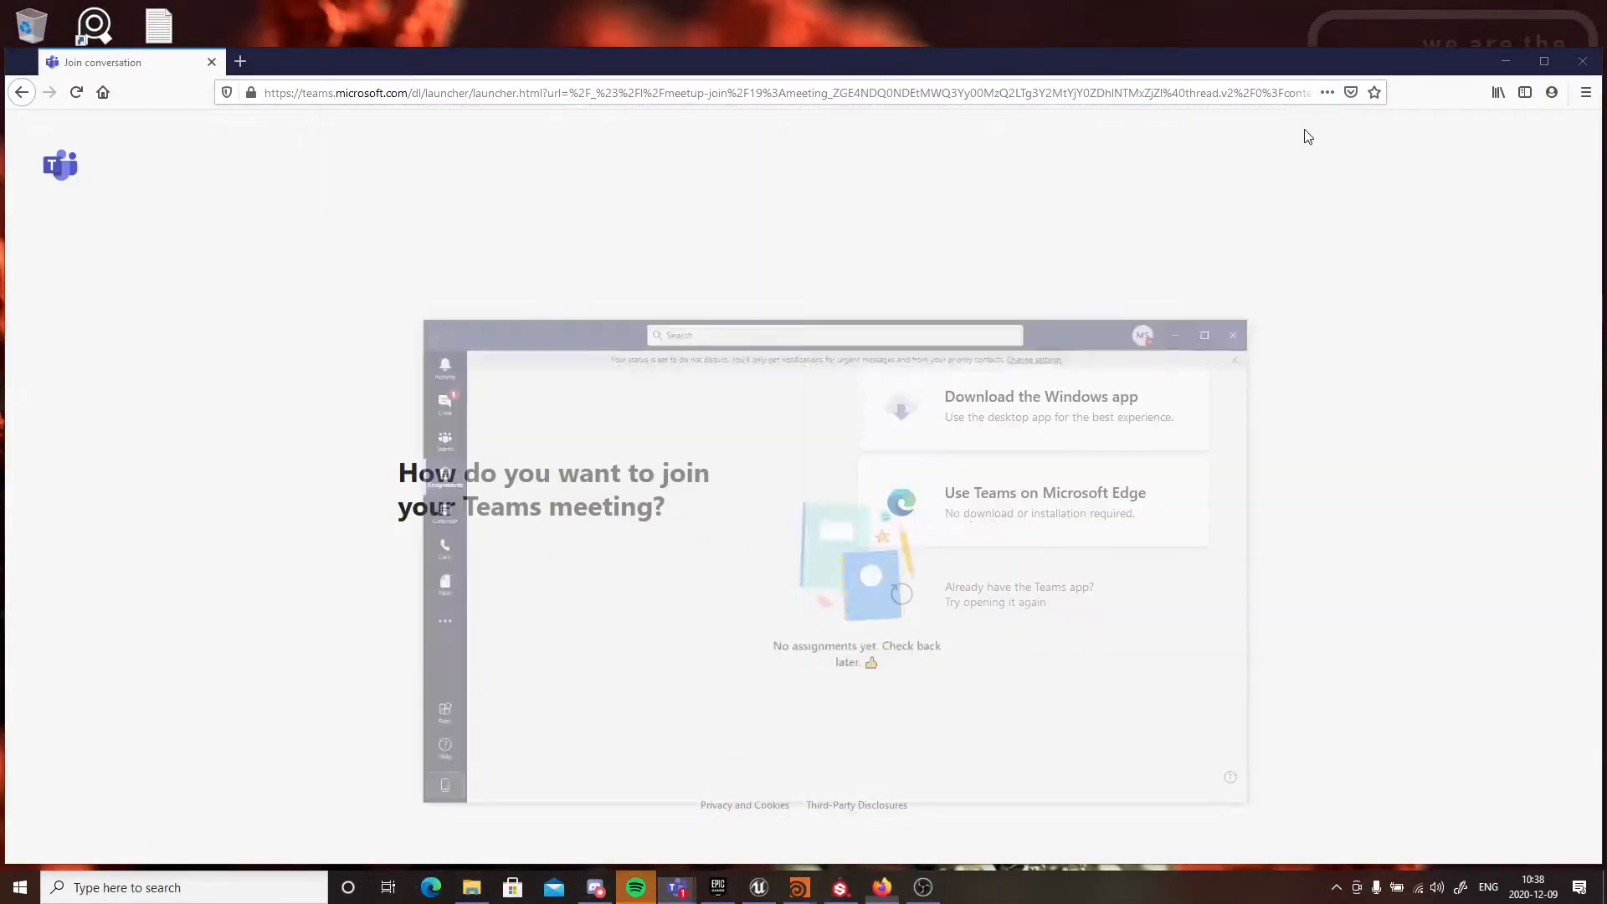
click(1505, 61)
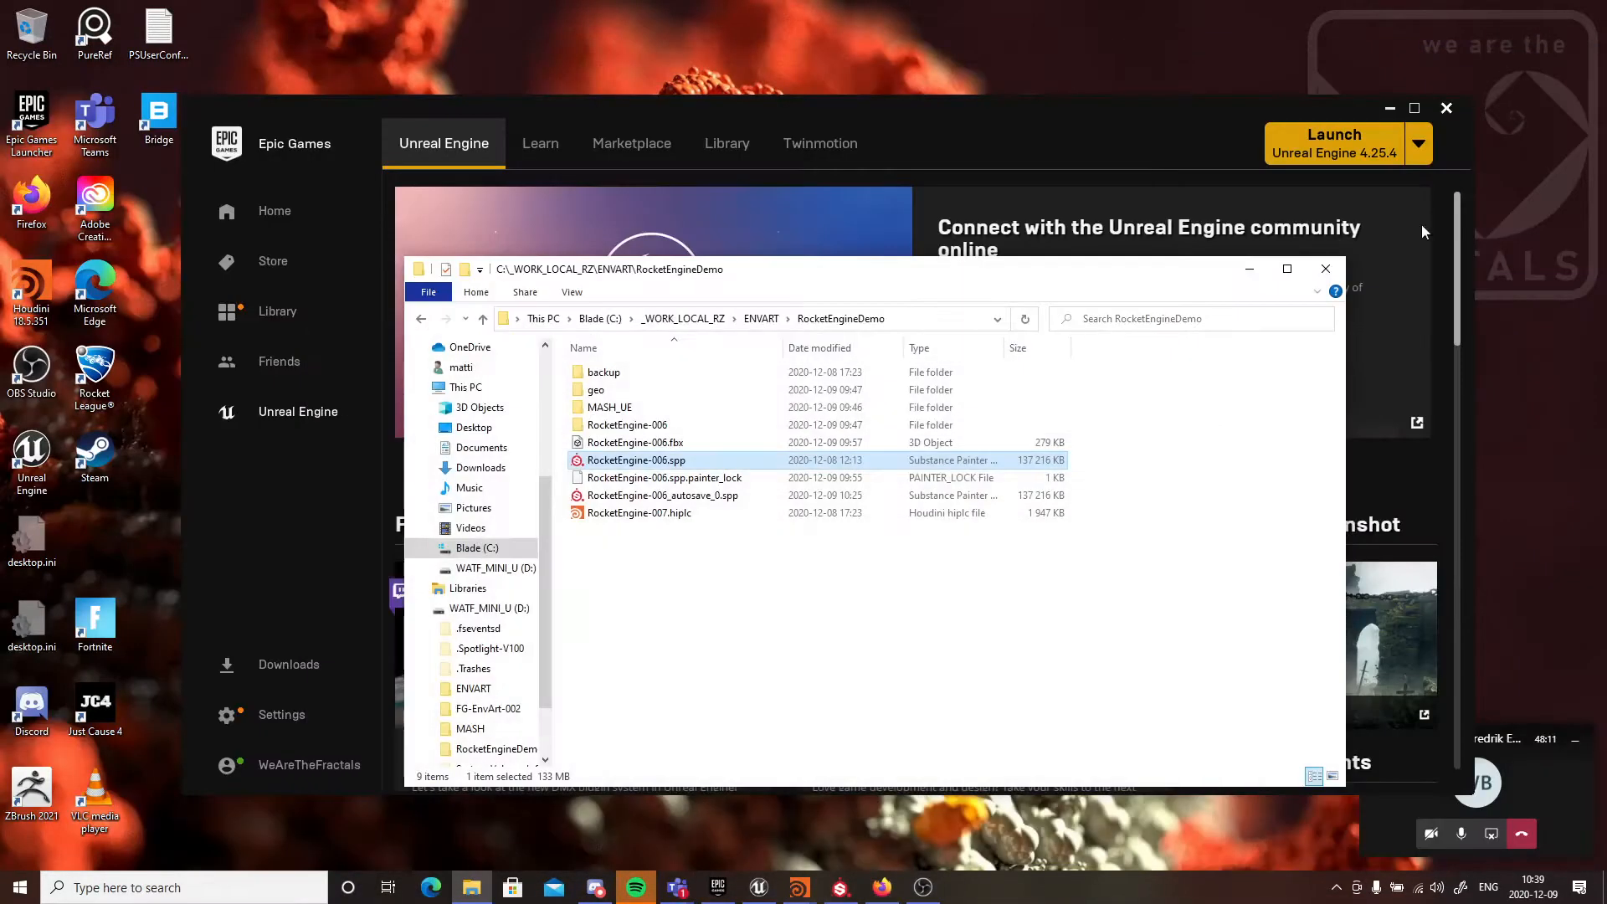
click(1249, 269)
mouse_move(799, 888)
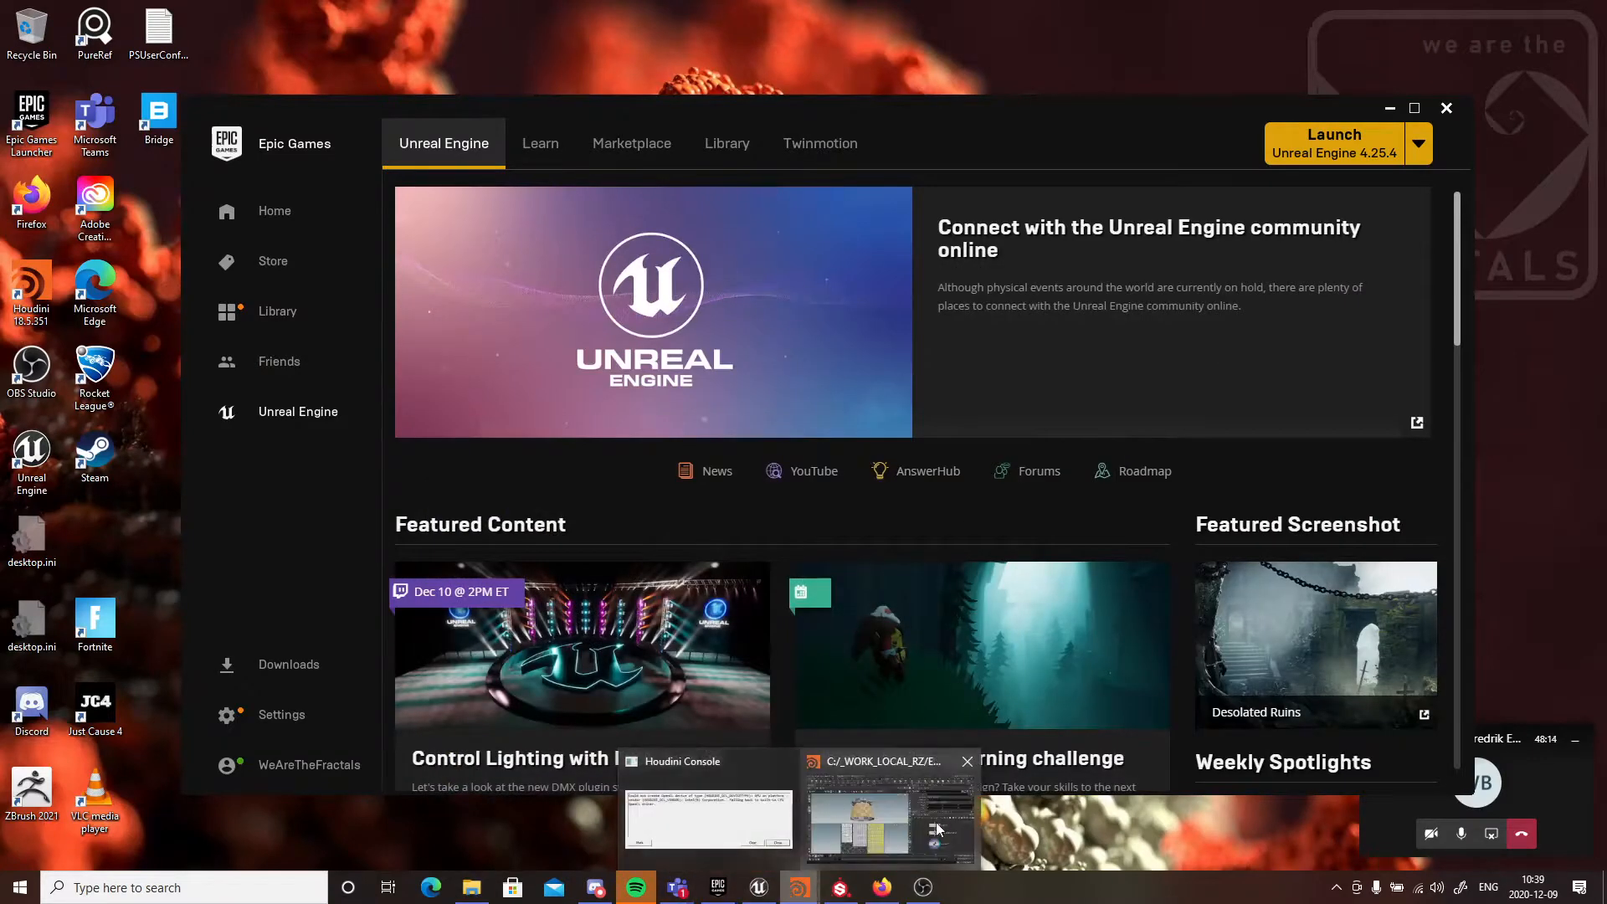
click(833, 808)
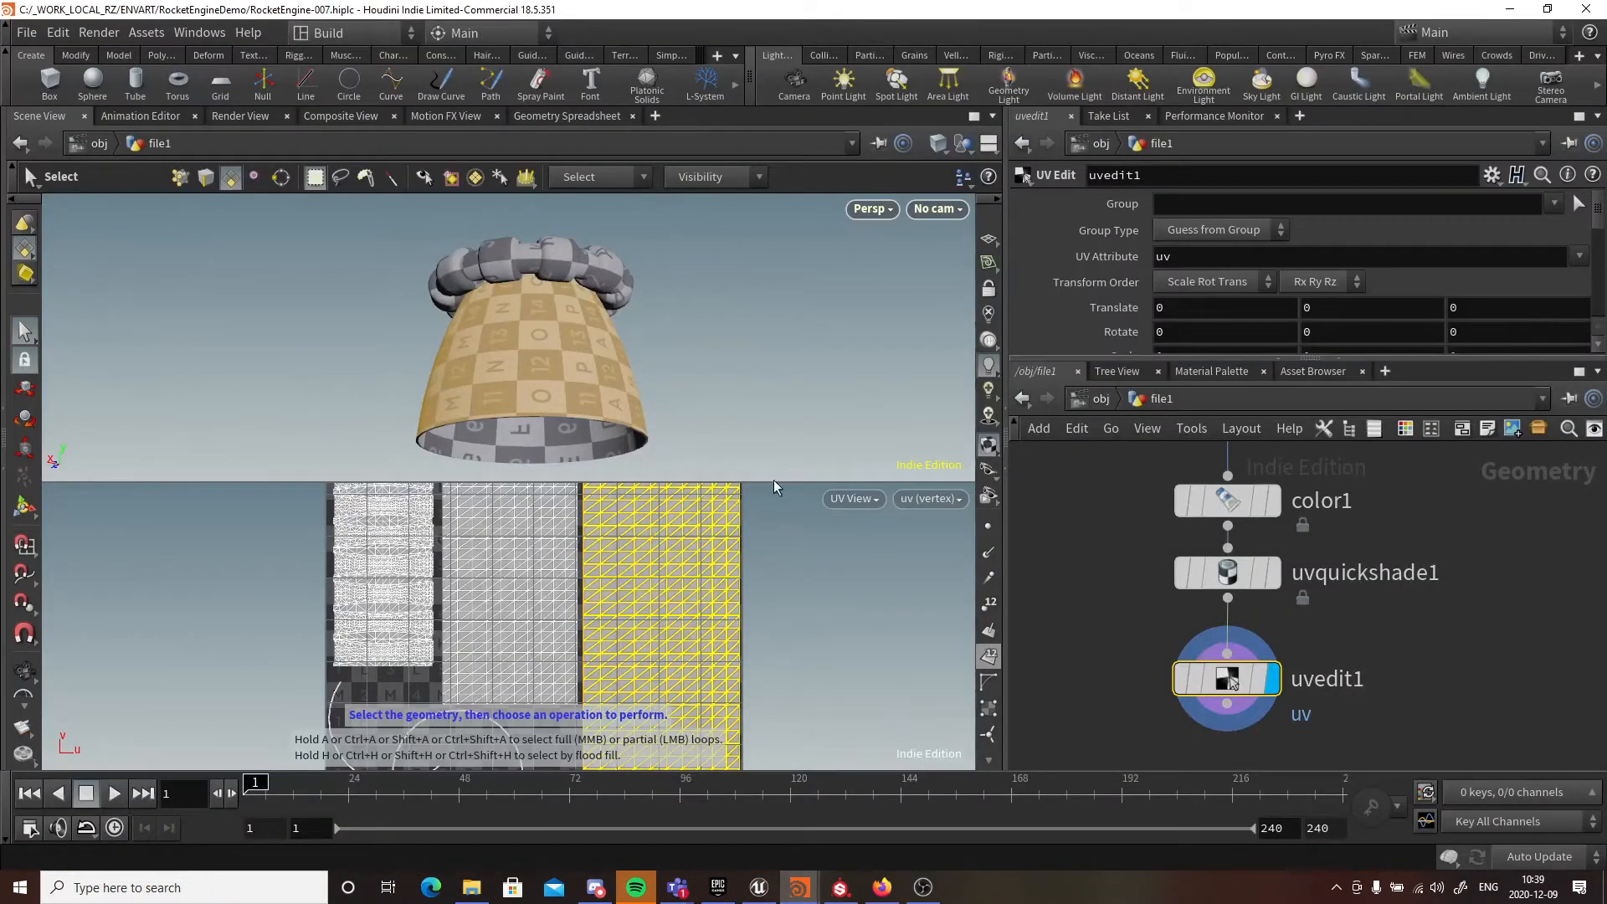
- Examine the checker texture on the rocket nozzle's outer and inner surfaces from several angles in an enlarged 3D view
key(Escape)
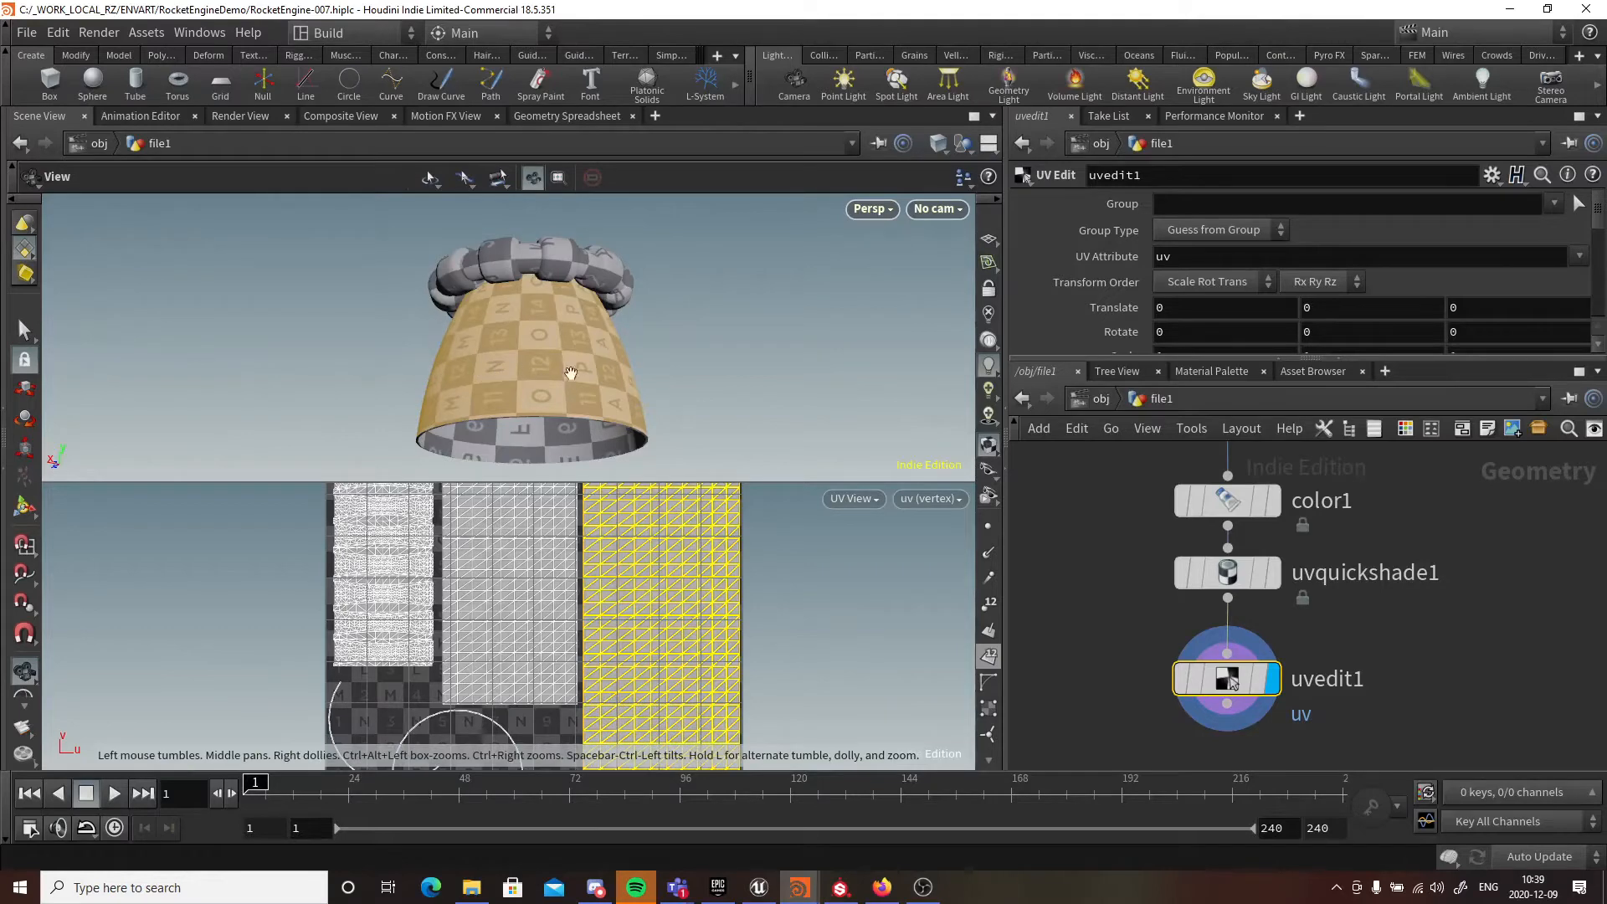
right_drag(571, 374, 567, 330)
drag(566, 330, 221, 300)
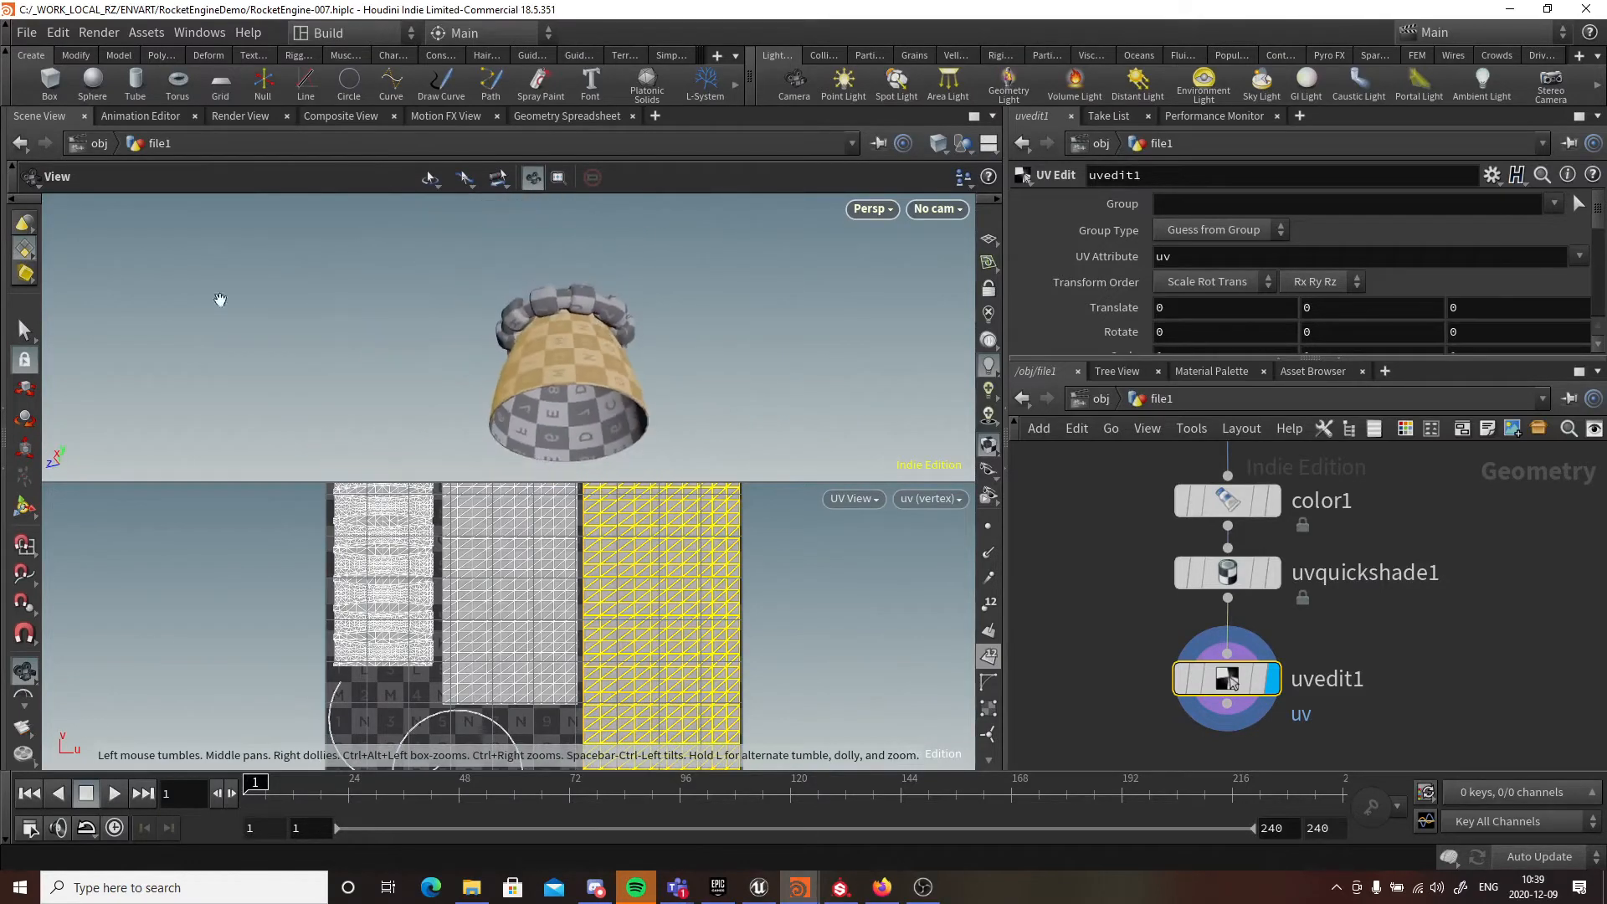
drag(673, 387, 620, 331)
key(s)
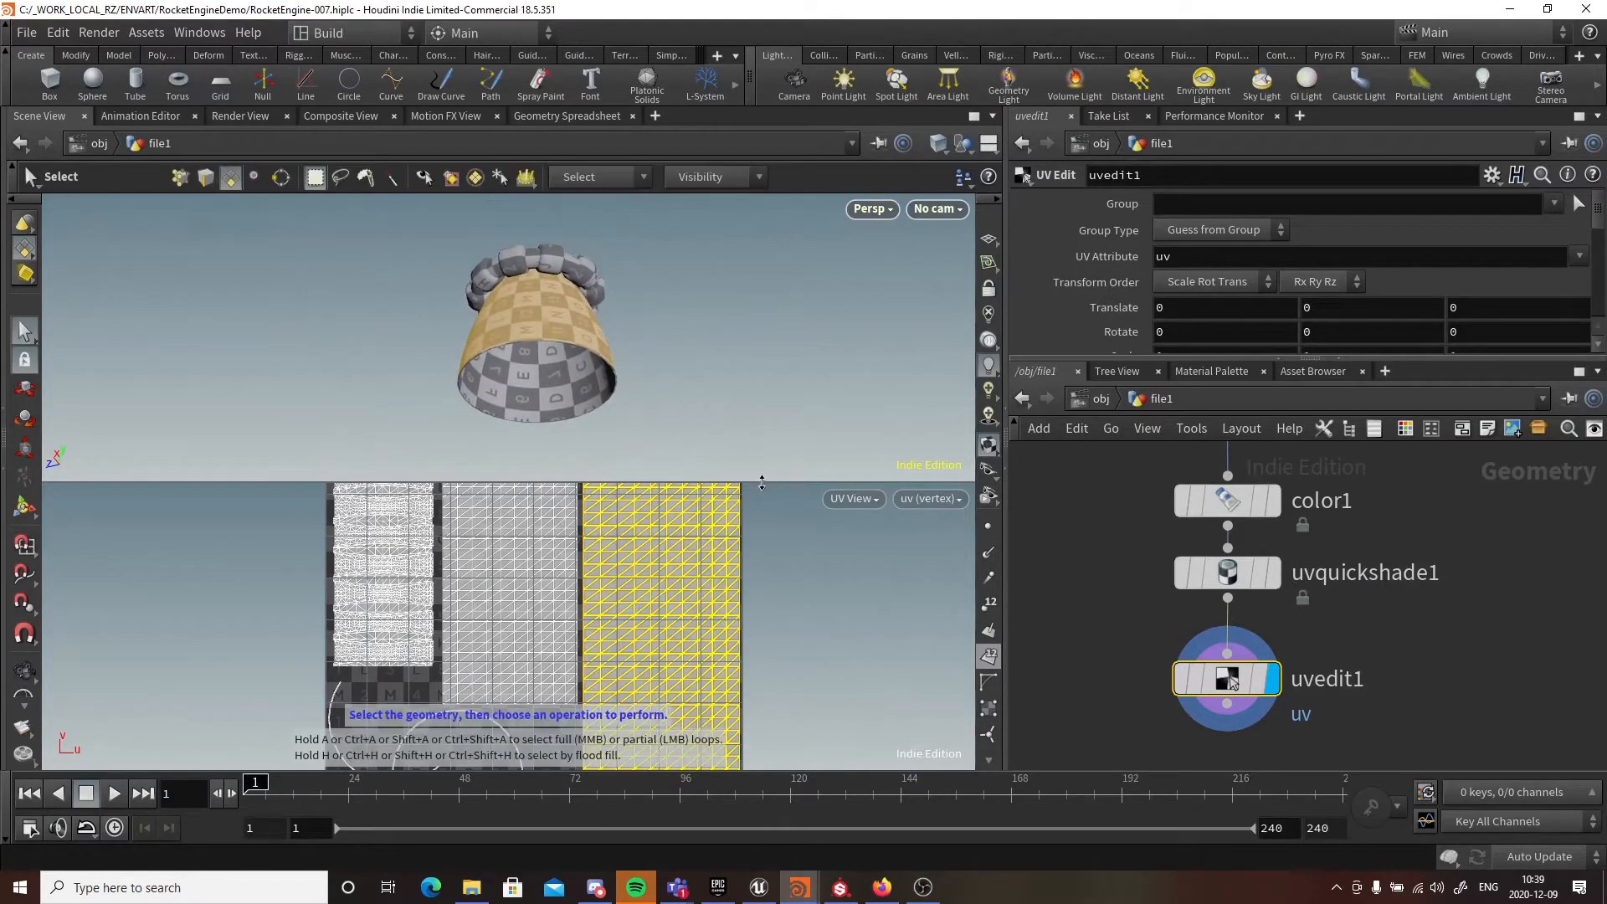
drag(762, 483, 762, 641)
key(Escape)
right_drag(430, 352, 775, 402)
middle_drag(776, 401, 673, 388)
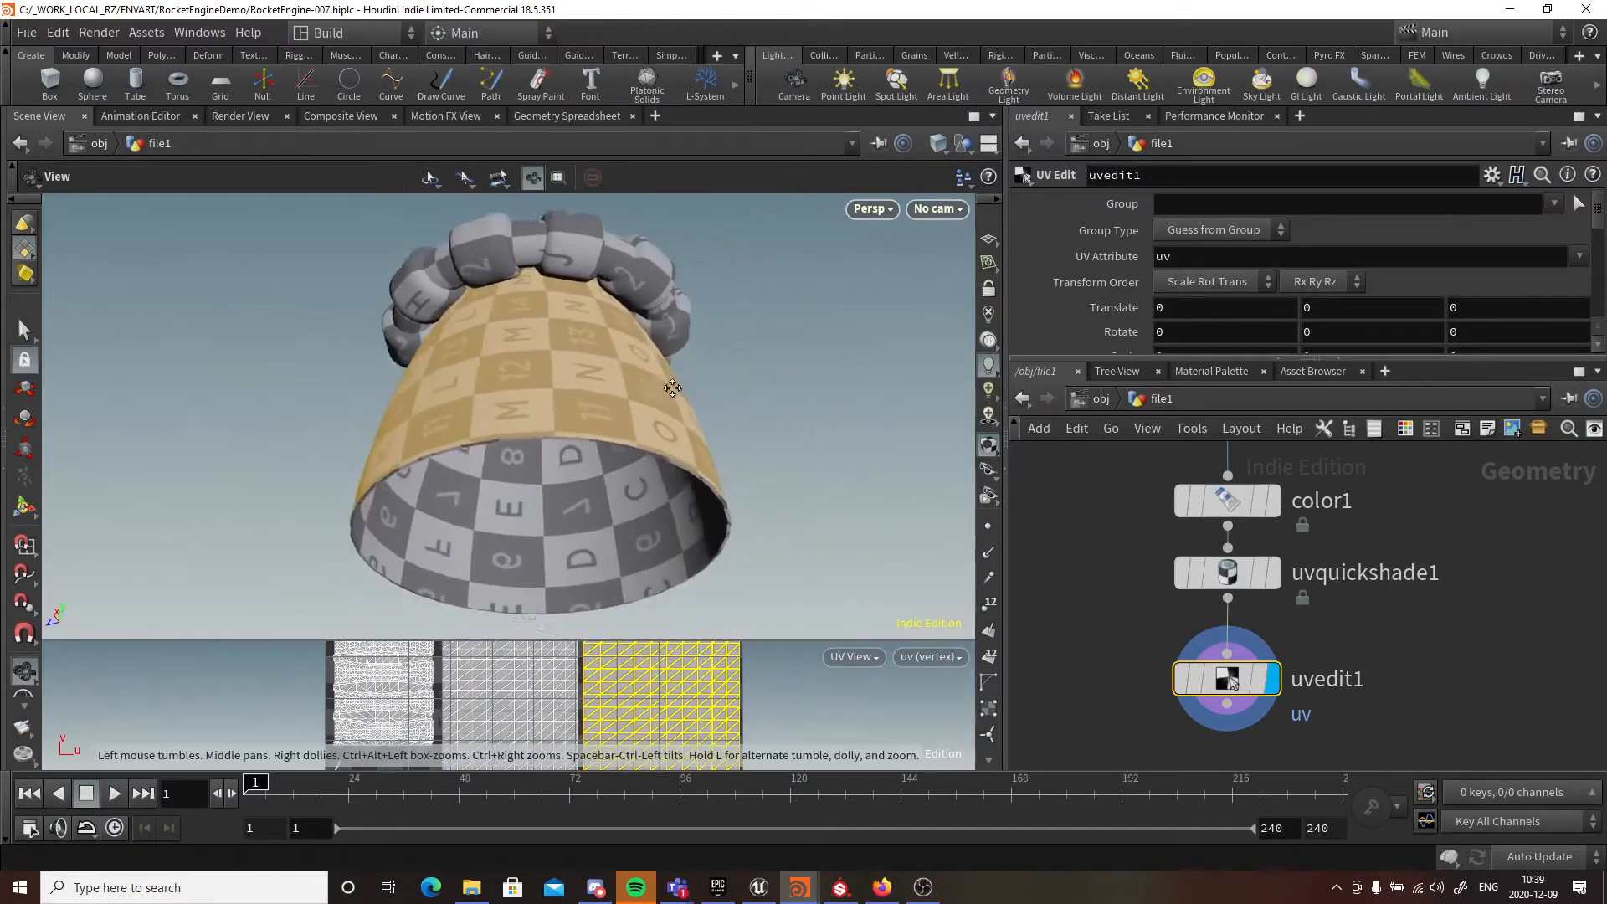
drag(673, 387, 574, 388)
key(s)
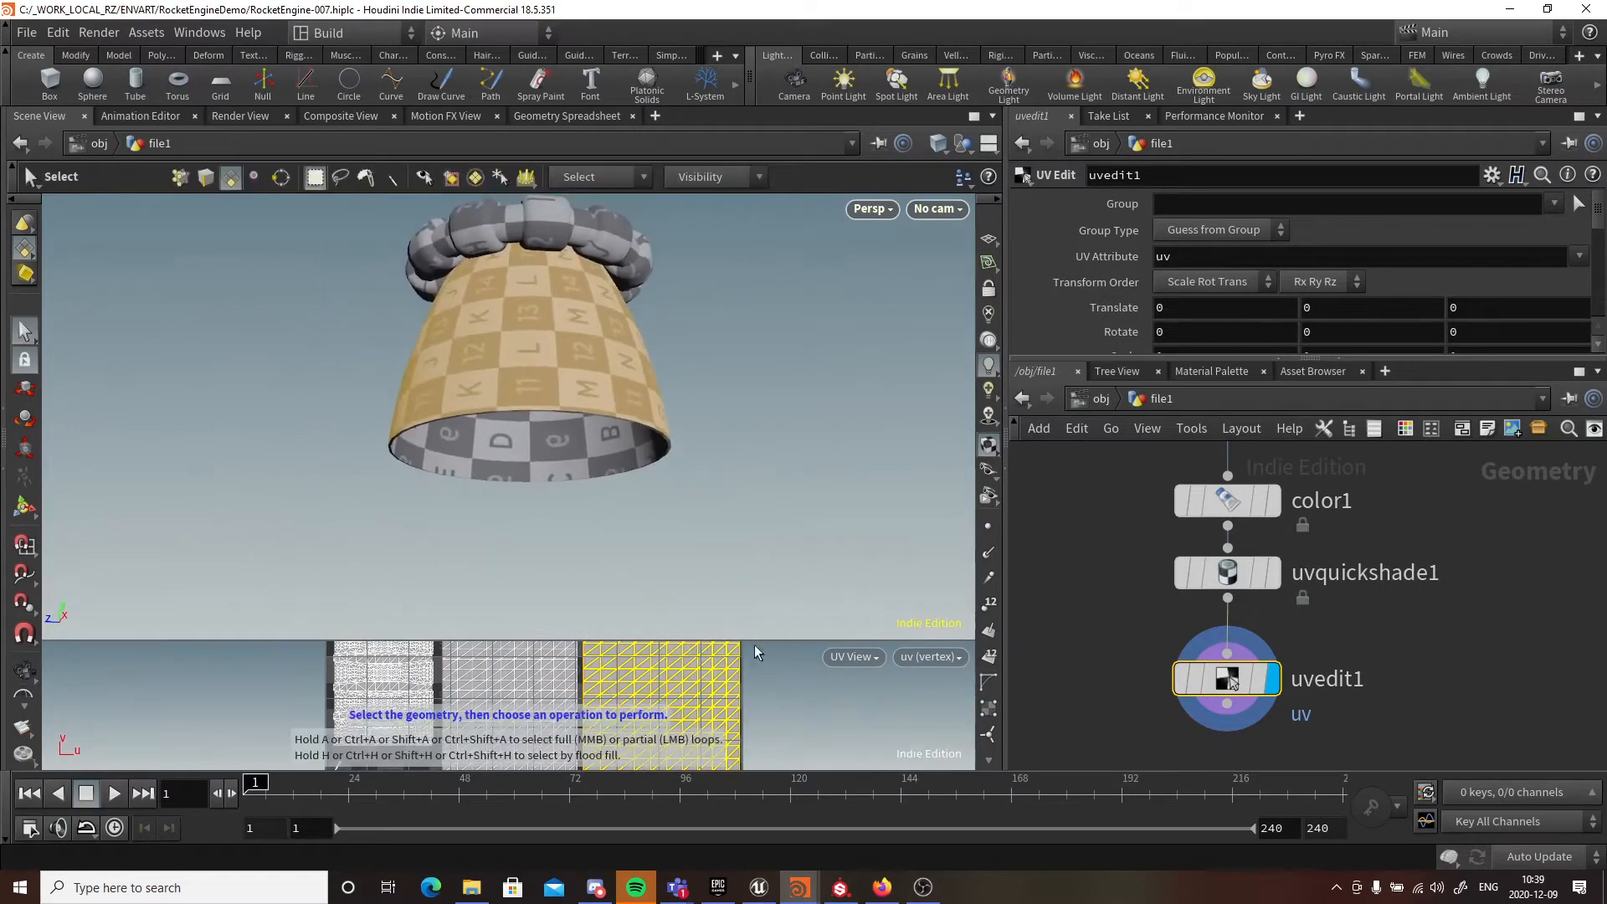
key(Escape)
drag(539, 305, 603, 401)
key(s)
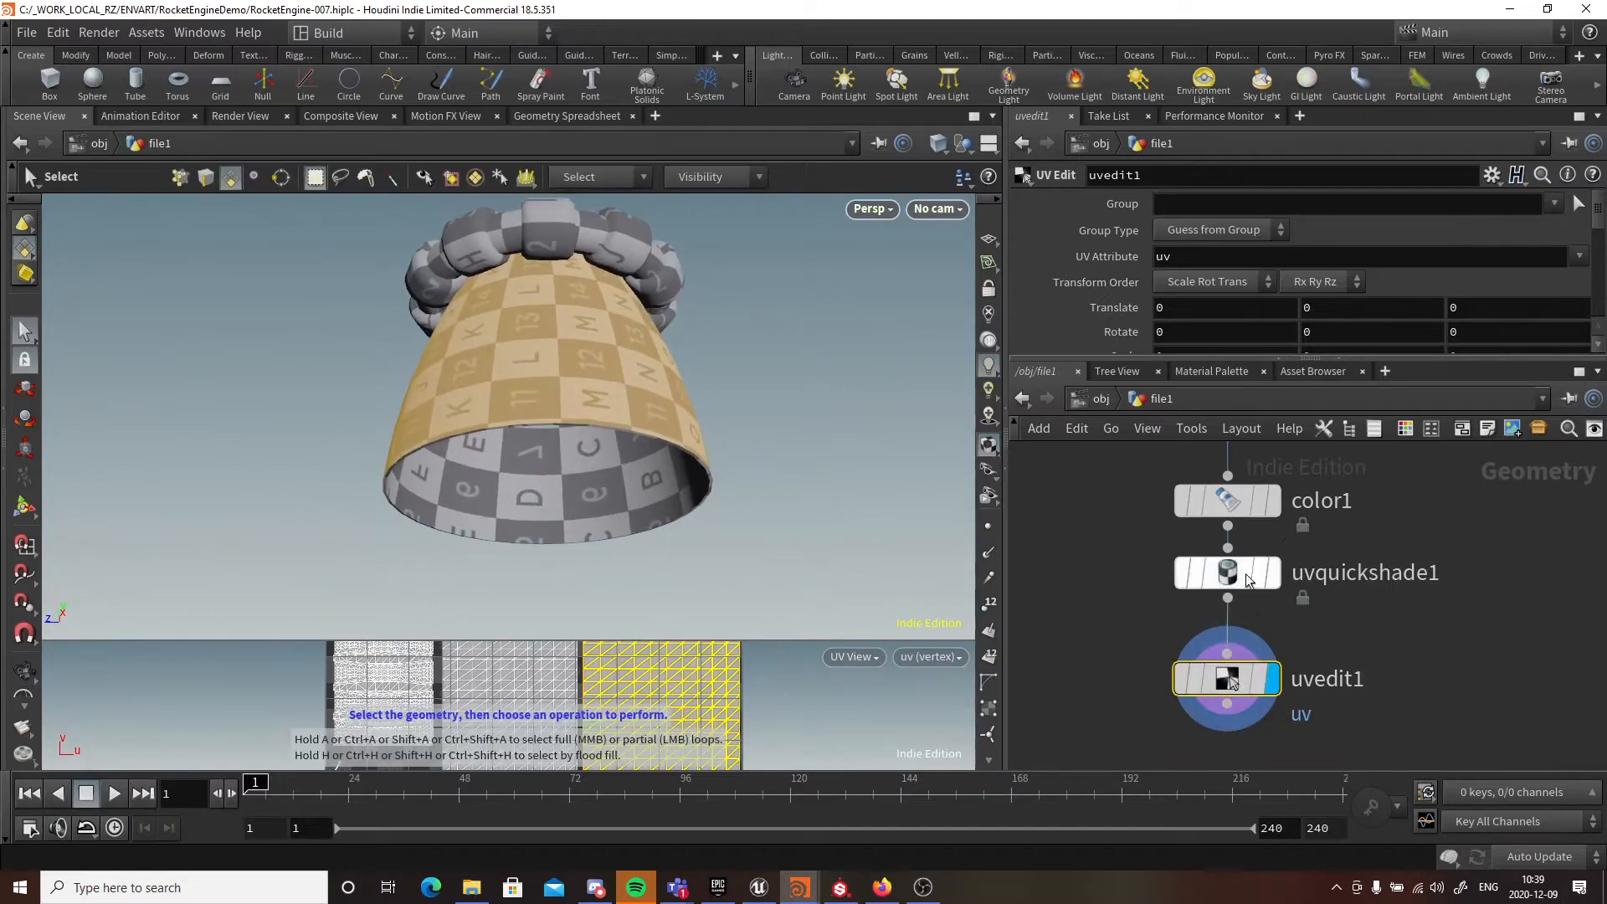
- Make the uvquickshade1 node current and enlarge the UV view to frame the engine's UV shells
click(1227, 572)
mouse_move(593, 375)
mouse_down()
mouse_move(502, 410)
mouse_move(710, 393)
mouse_move(682, 331)
mouse_move(420, 312)
mouse_move(469, 335)
mouse_move(438, 349)
mouse_move(603, 341)
mouse_move(512, 329)
mouse_move(596, 375)
mouse_up()
key(s)
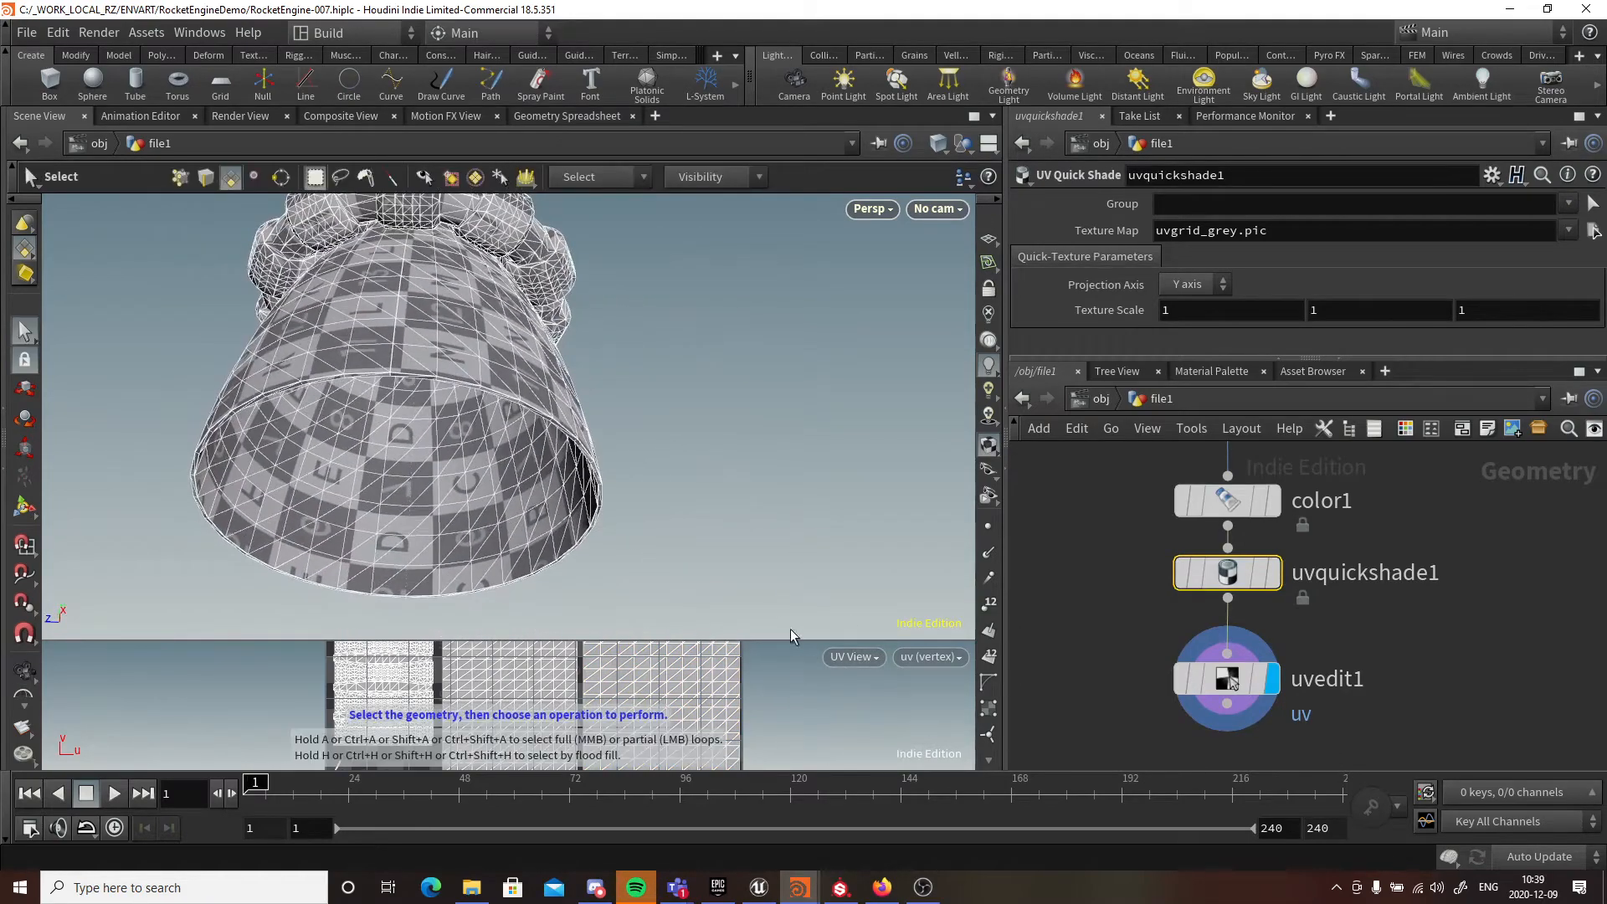
drag(794, 641, 767, 418)
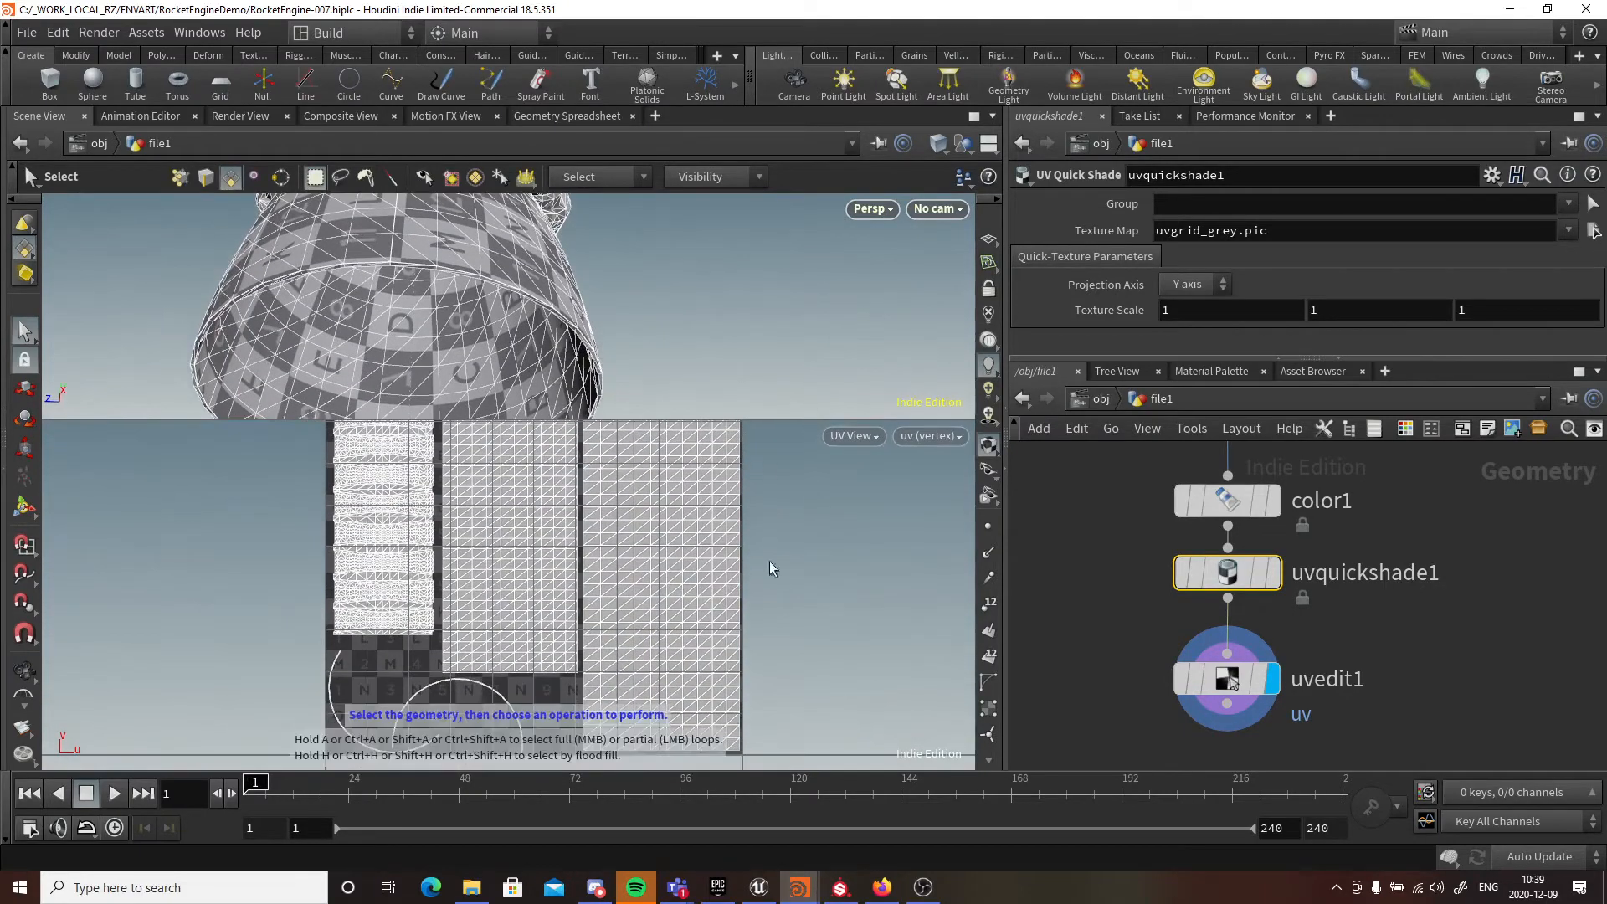
key(Escape)
drag(768, 563, 670, 628)
drag(566, 302, 696, 410)
key(s)
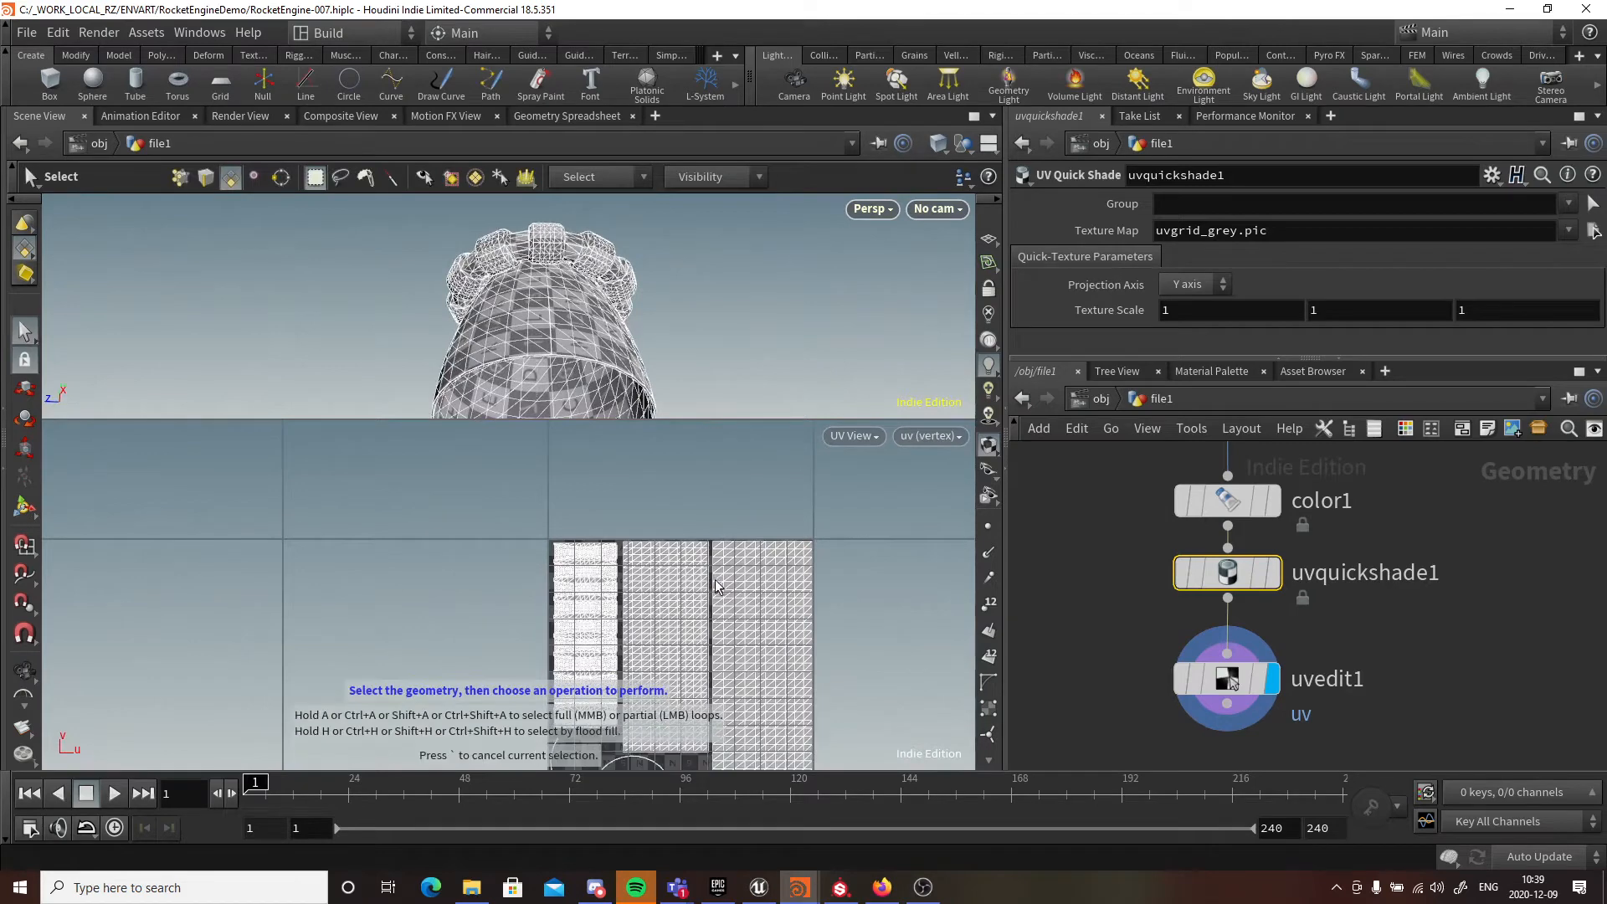
key(Escape)
drag(778, 617, 744, 557)
scroll(744, 557, up, 1)
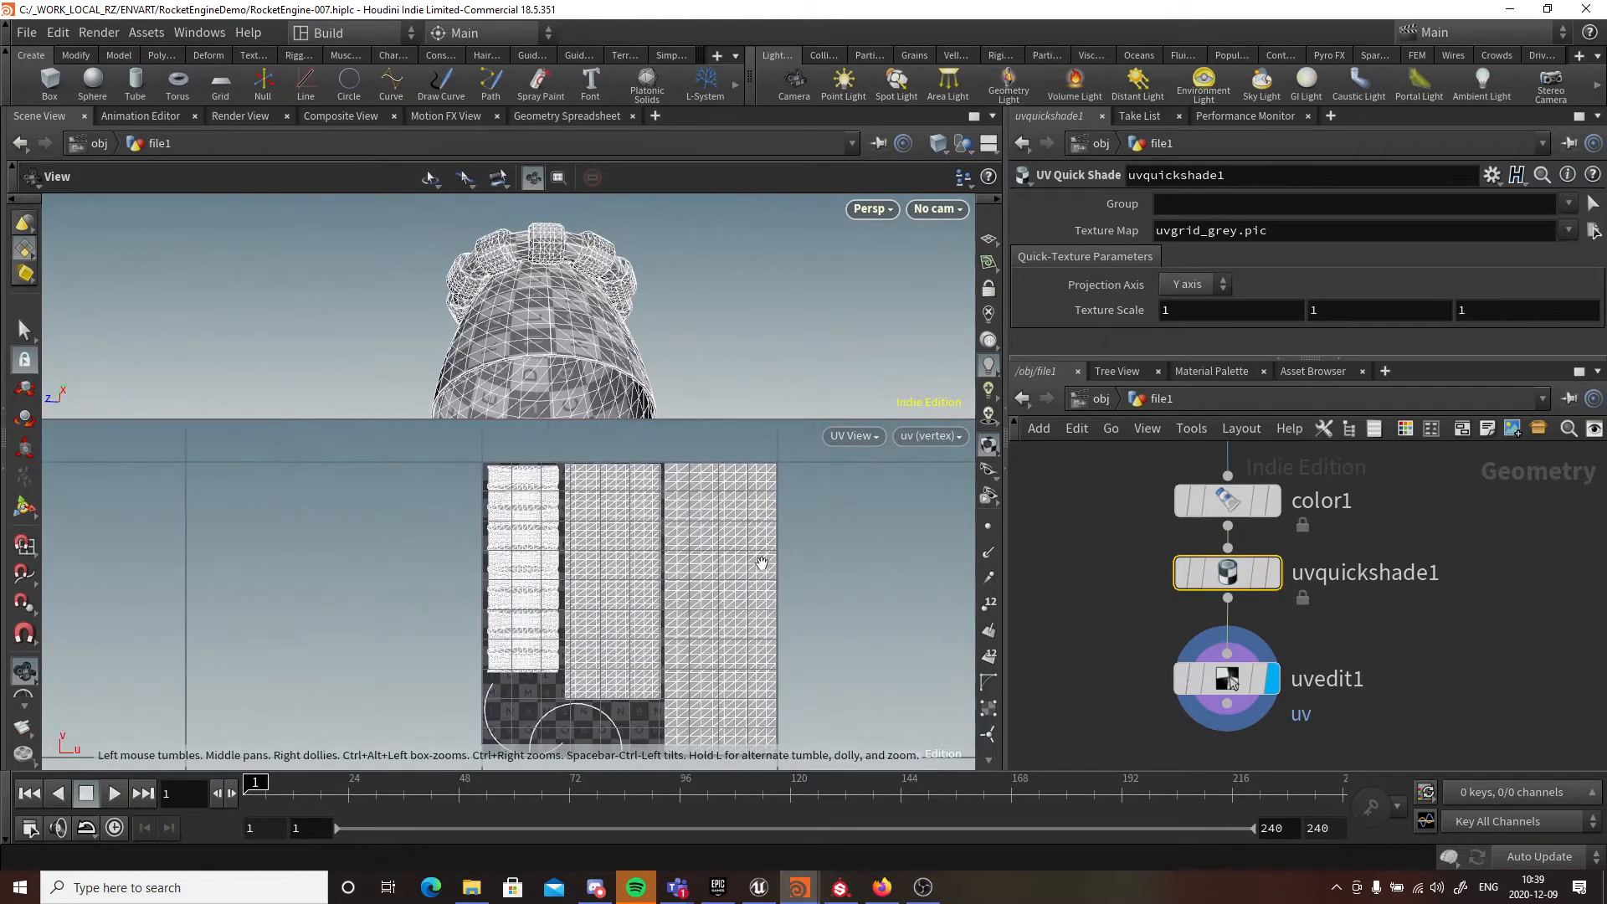
scroll(720, 569, up, 3)
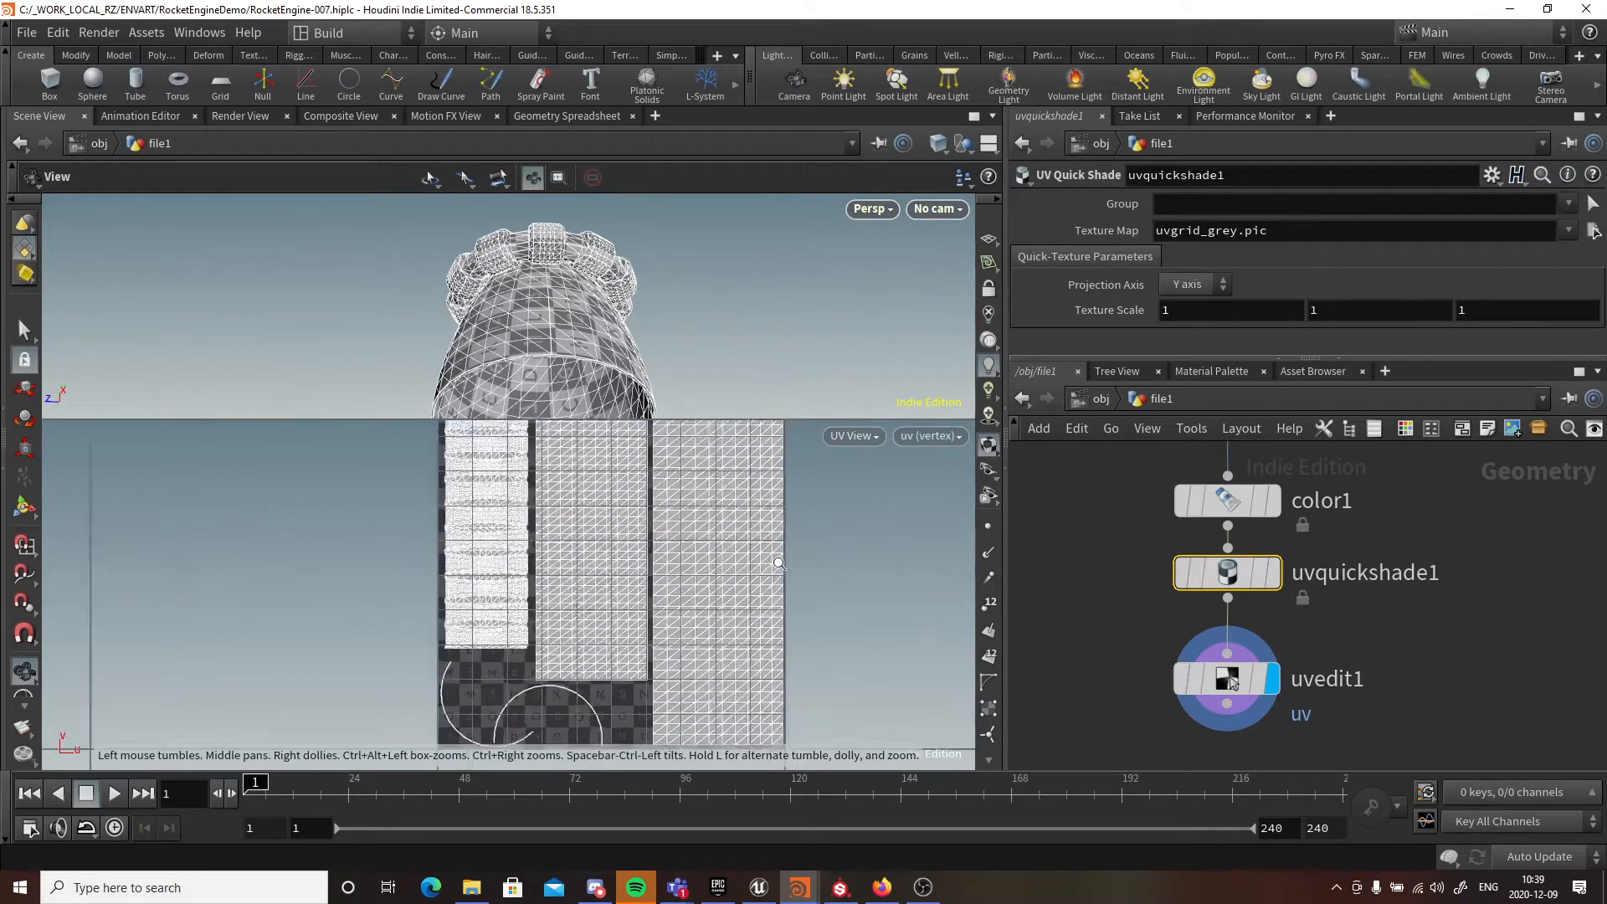
scroll(737, 519, up, 2)
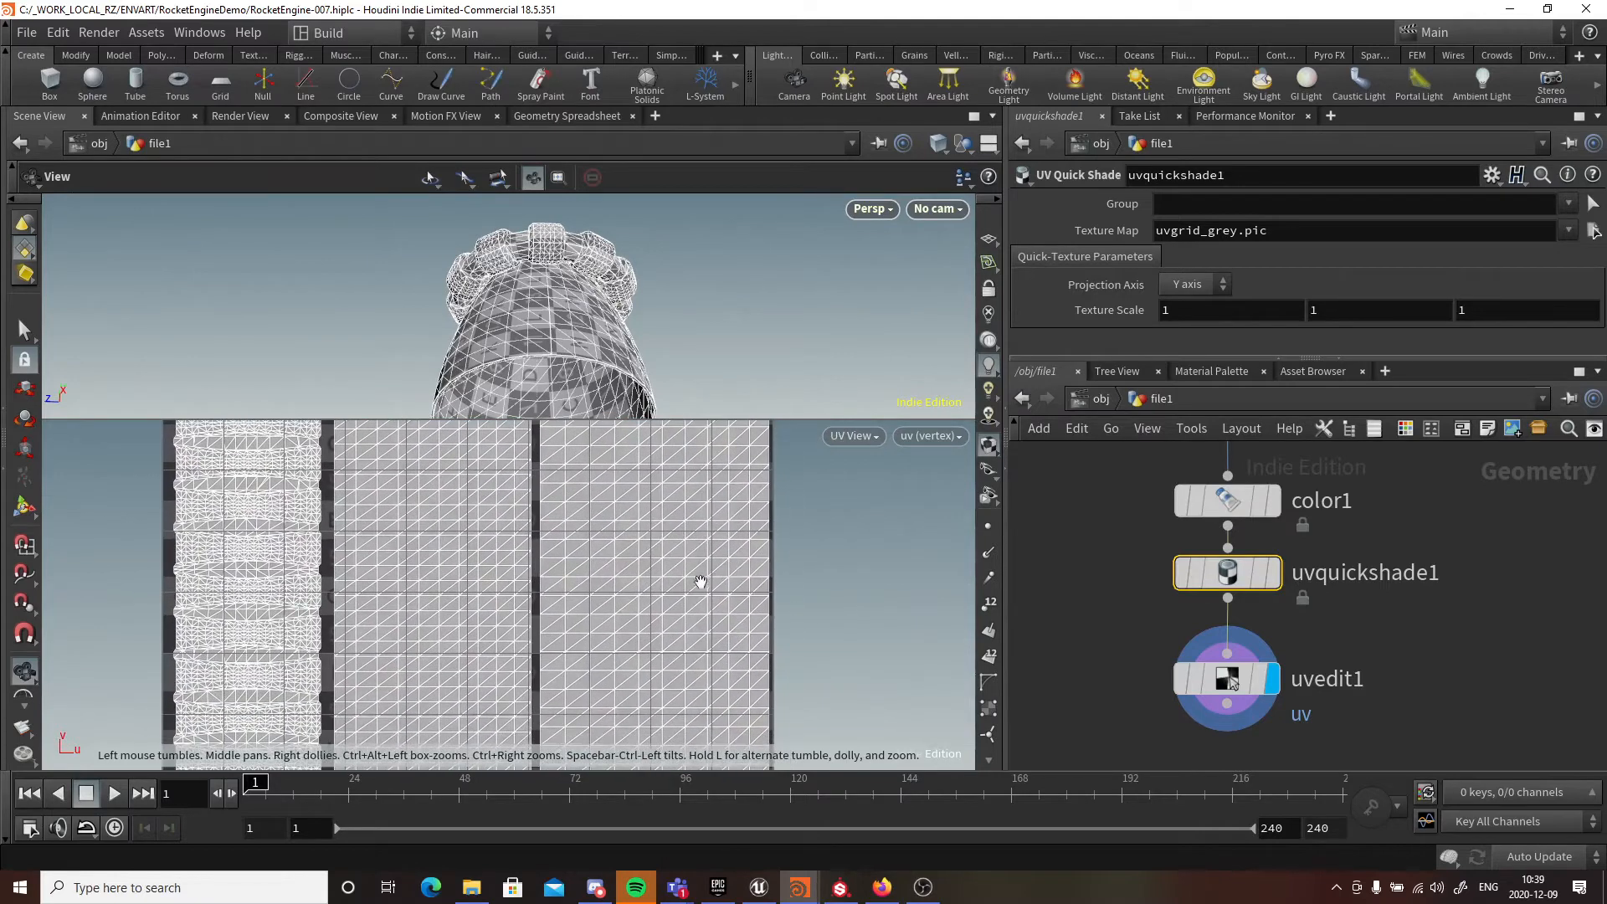
- Select the UV shell of the nozzle's outer surface and rebalance the 3D and UV view heights
key(s)
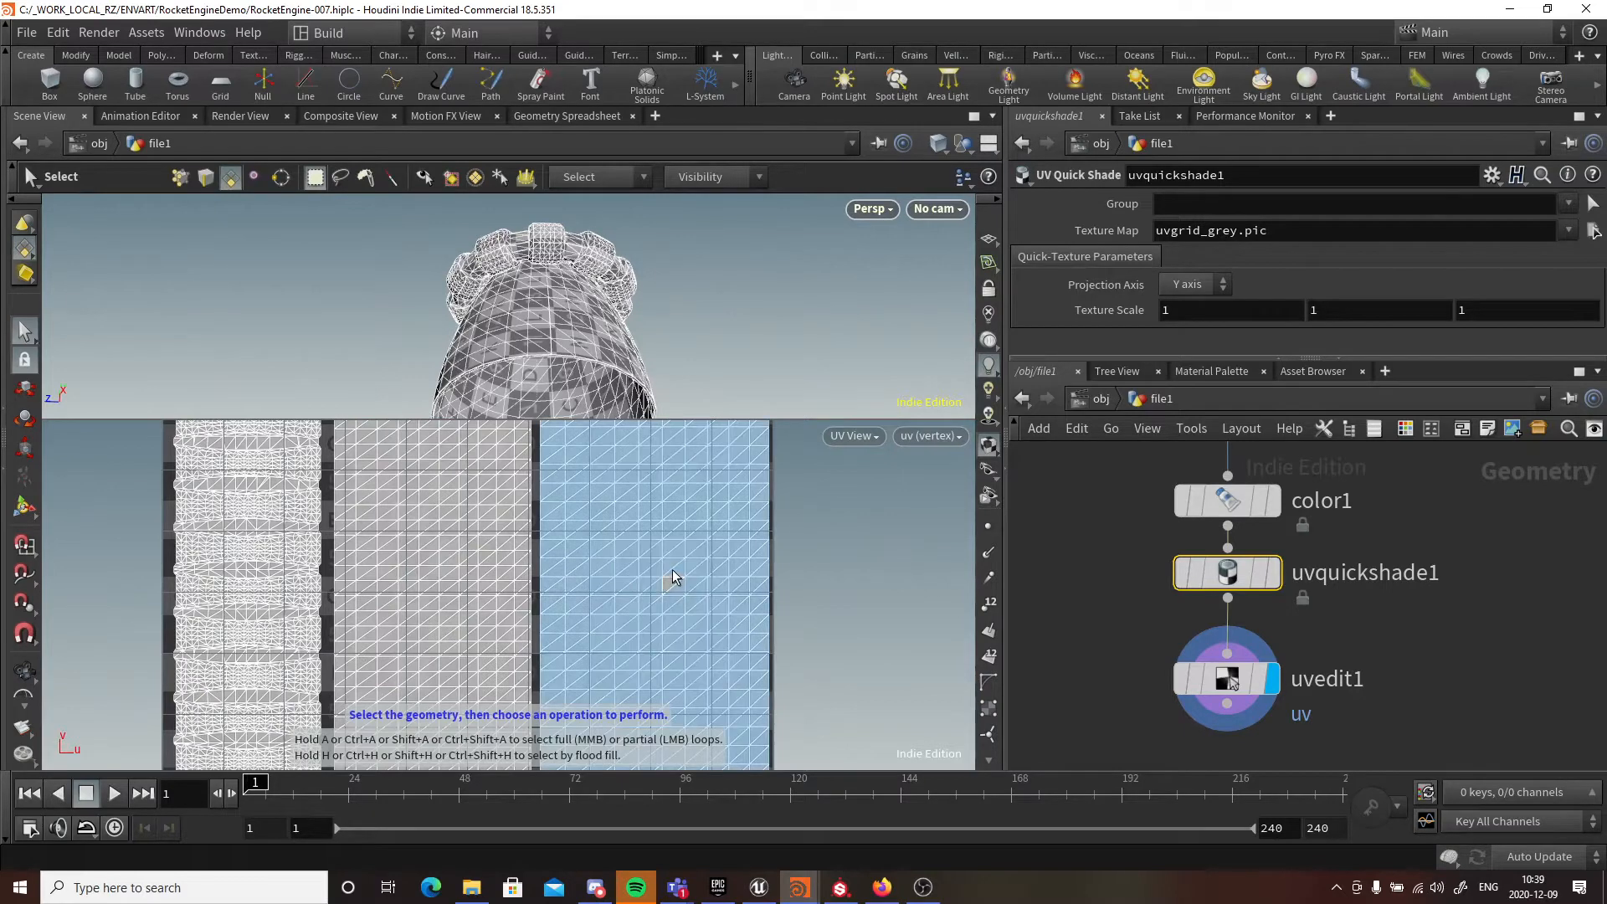
click(674, 574)
key(Escape)
key(space+4)
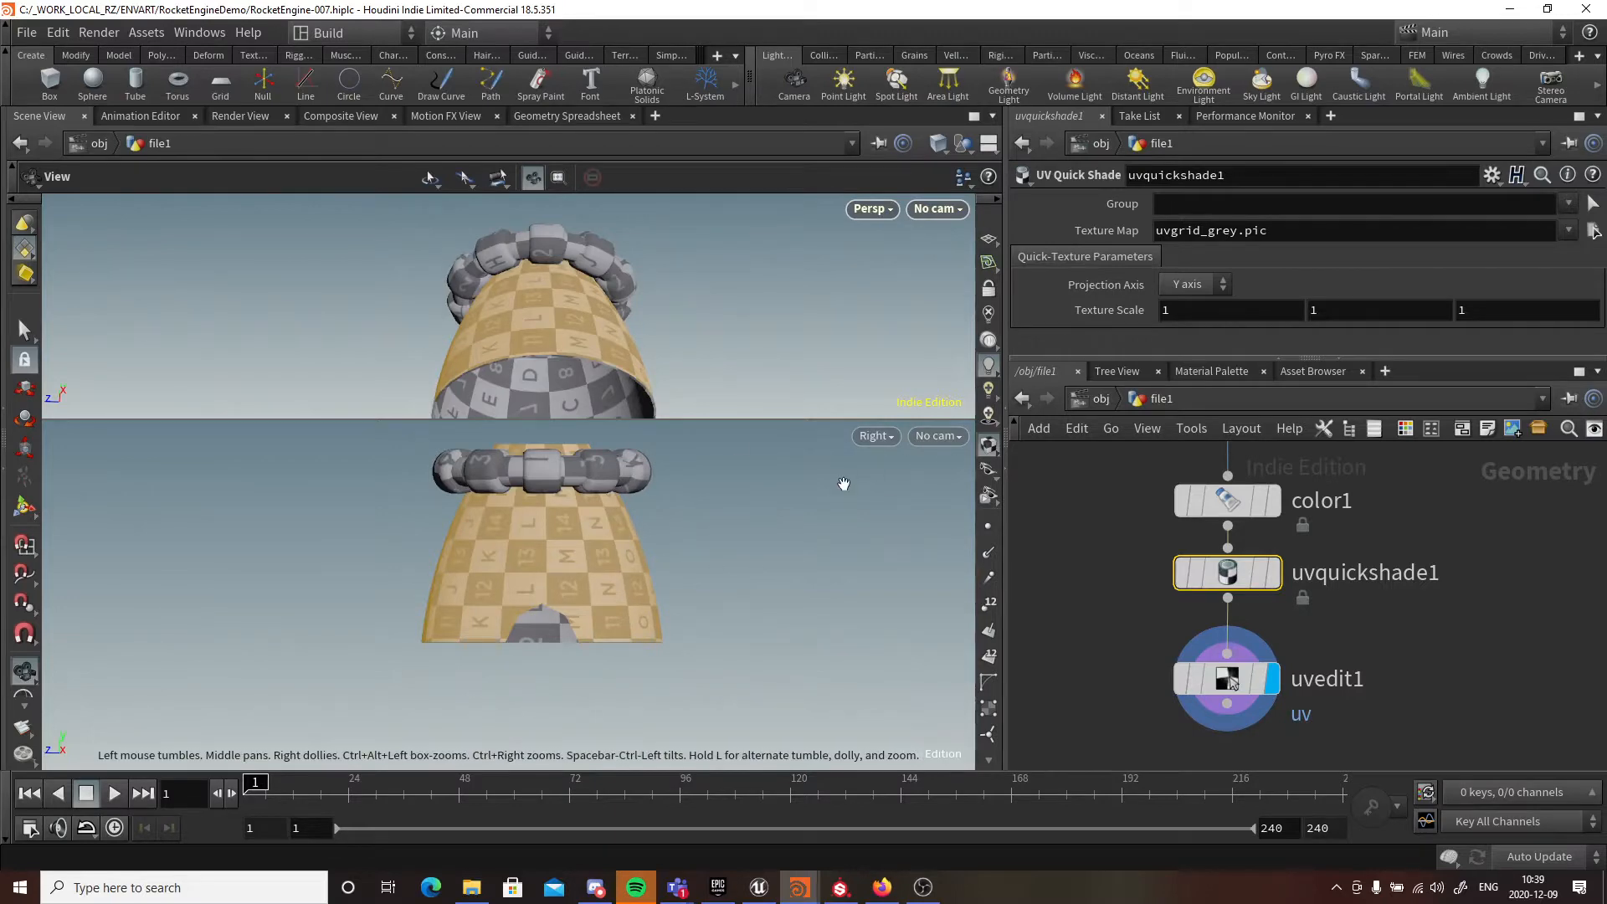
key(space+5)
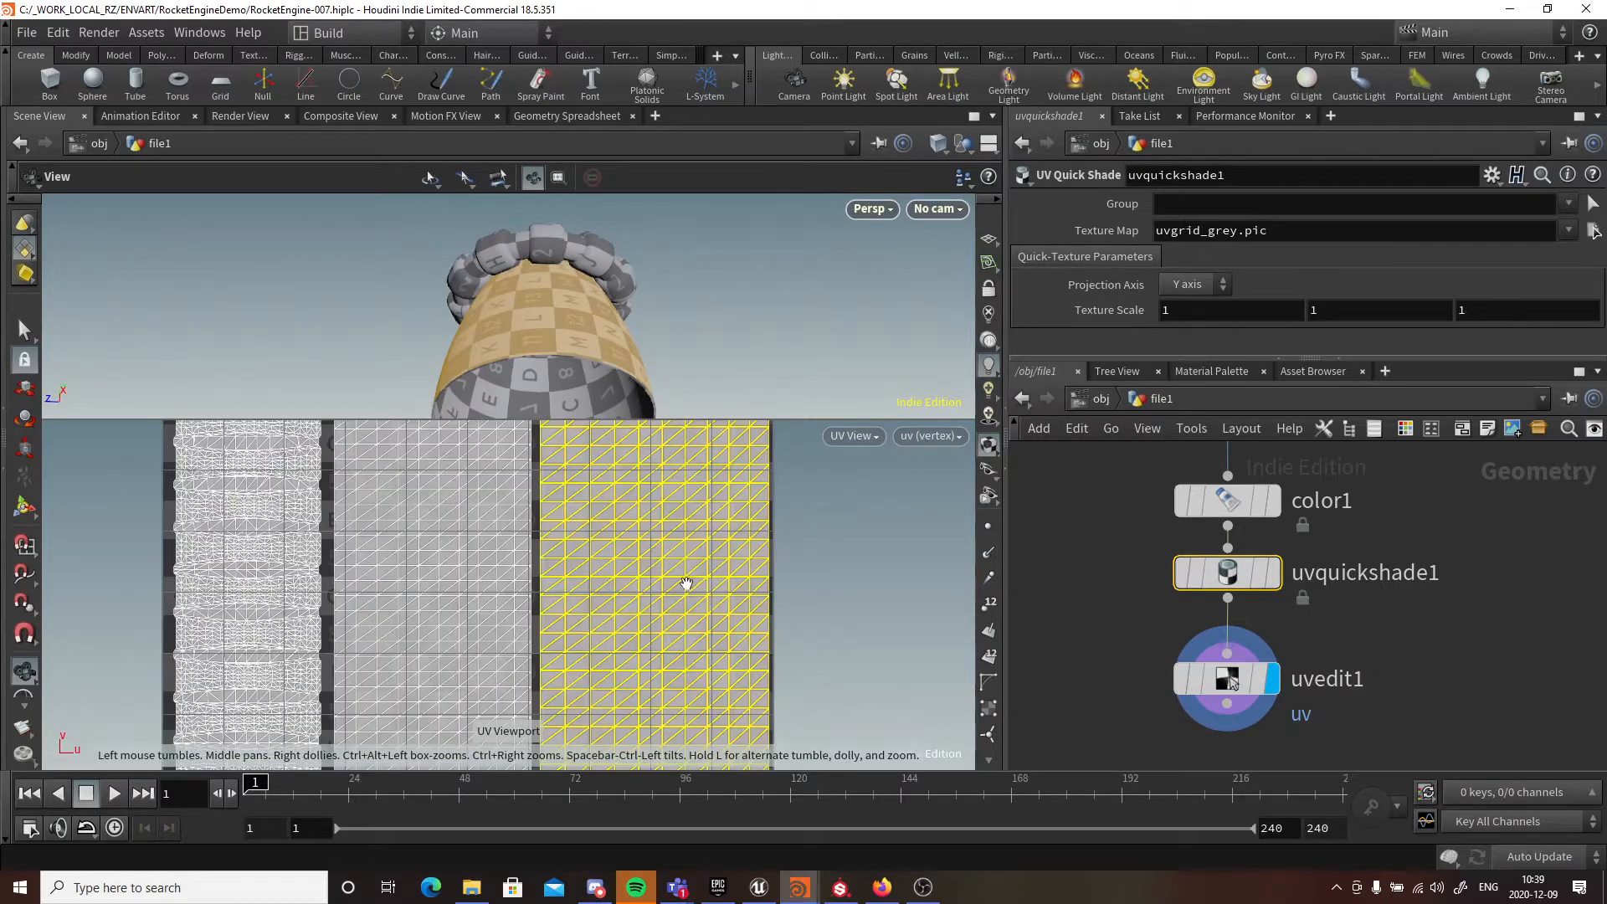
key(s)
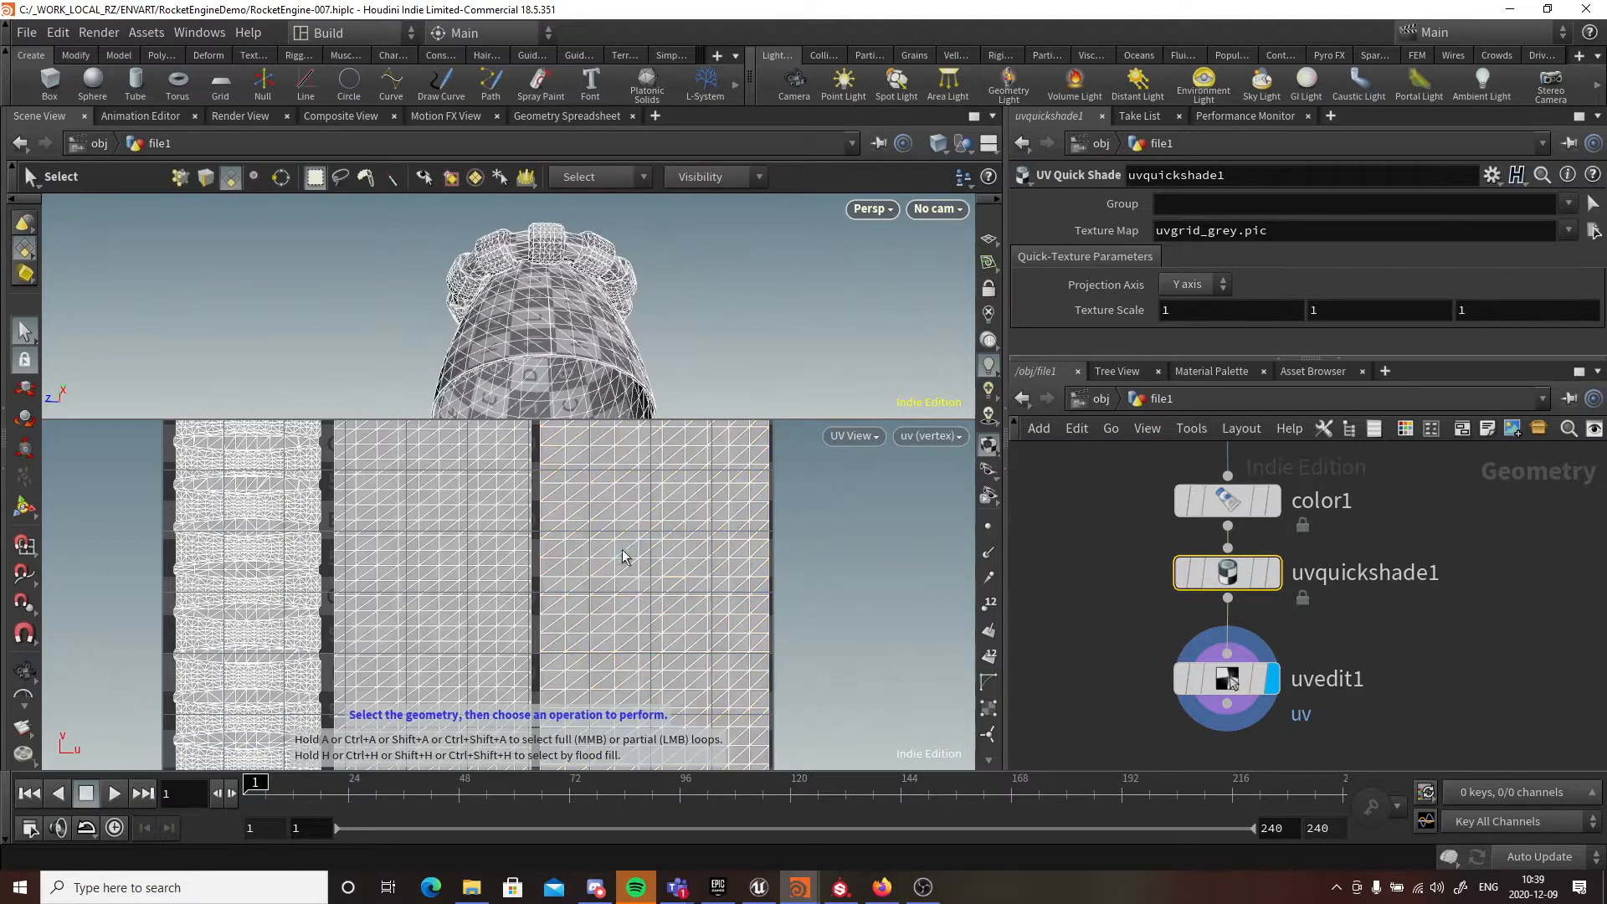
double_click(674, 571)
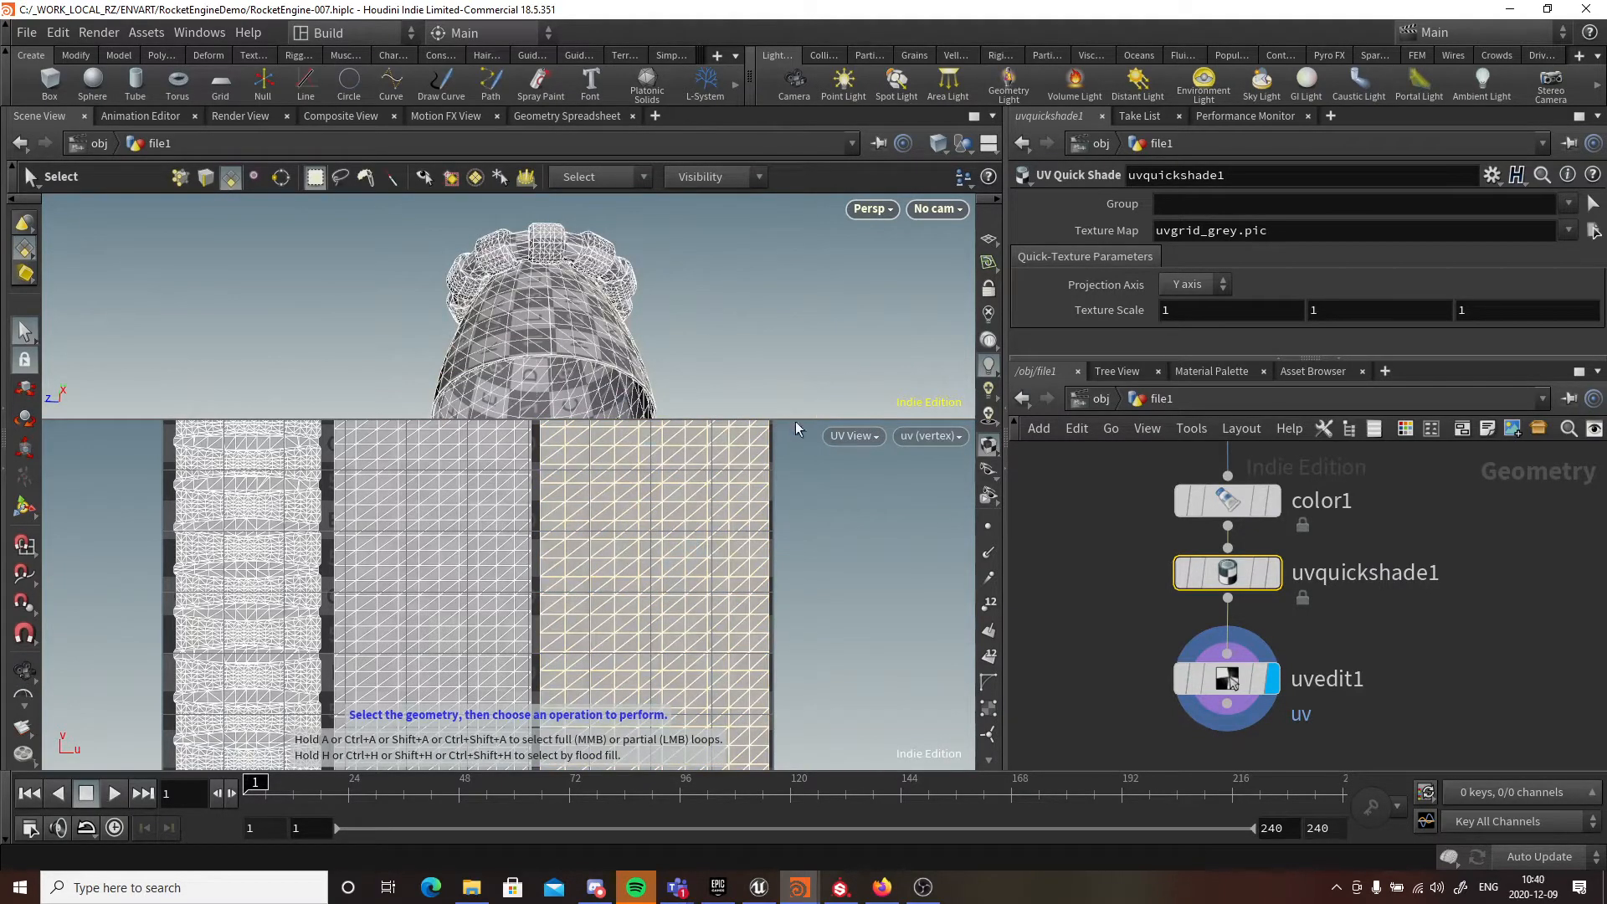
drag(800, 434, 799, 477)
scroll(655, 620, down, 1)
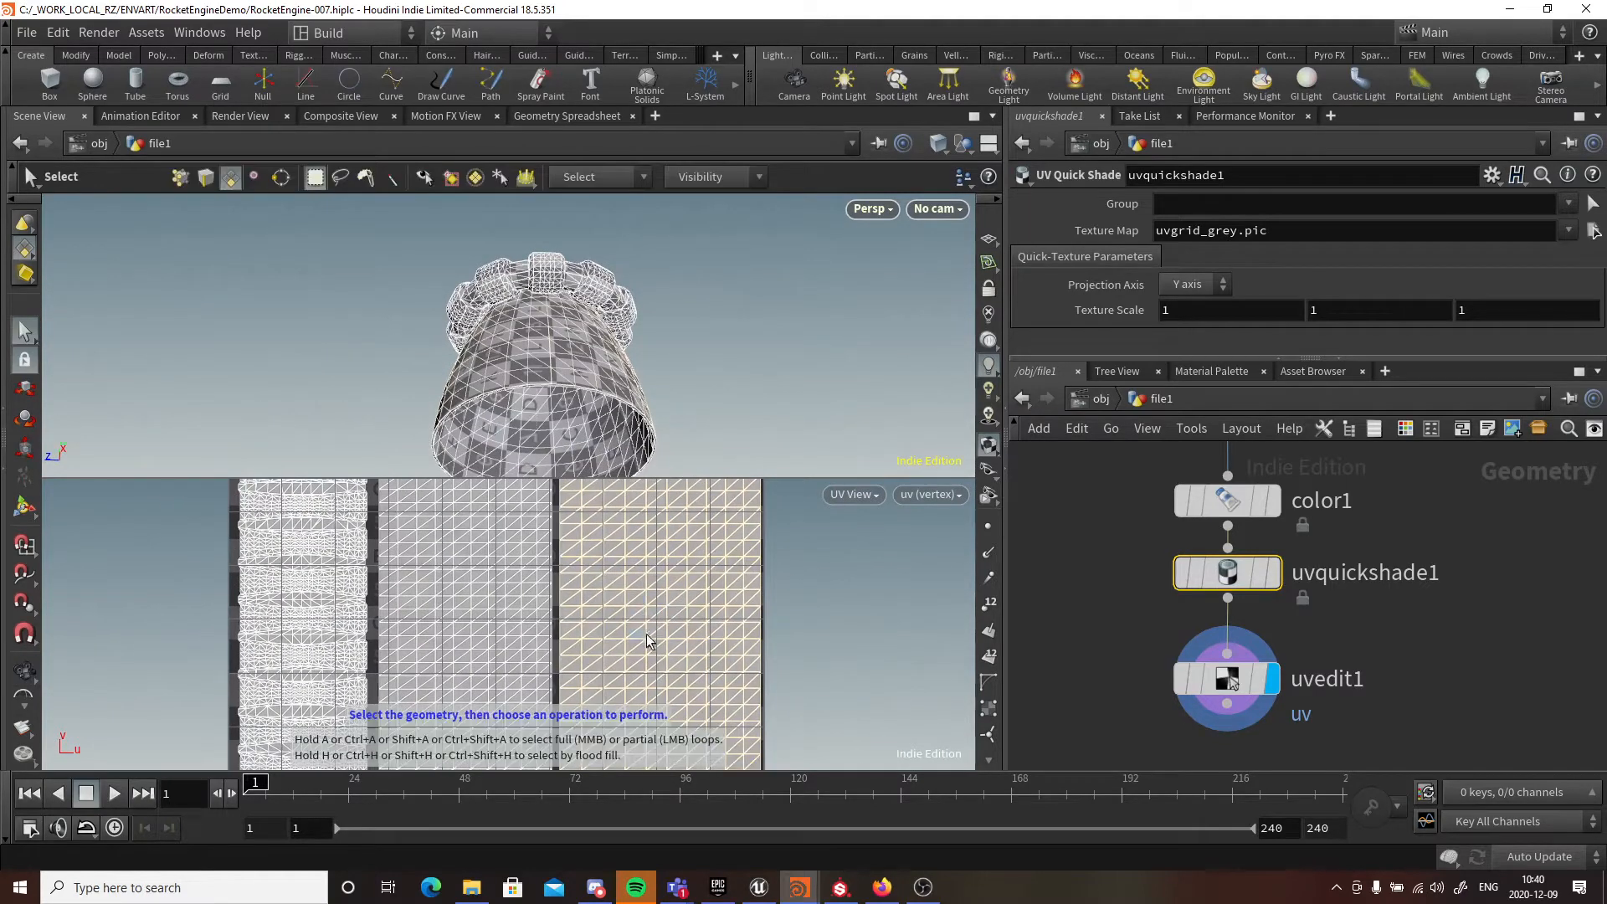
- Add a UV Edit for the selected nozzle shell, try scaling it vertically, and undo the scale
key(e)
mouse_move(670, 590)
mouse_down()
mouse_move(663, 620)
mouse_move(667, 529)
mouse_move(664, 585)
mouse_move(671, 563)
mouse_up()
key(Escape)
scroll(703, 367, up, 3)
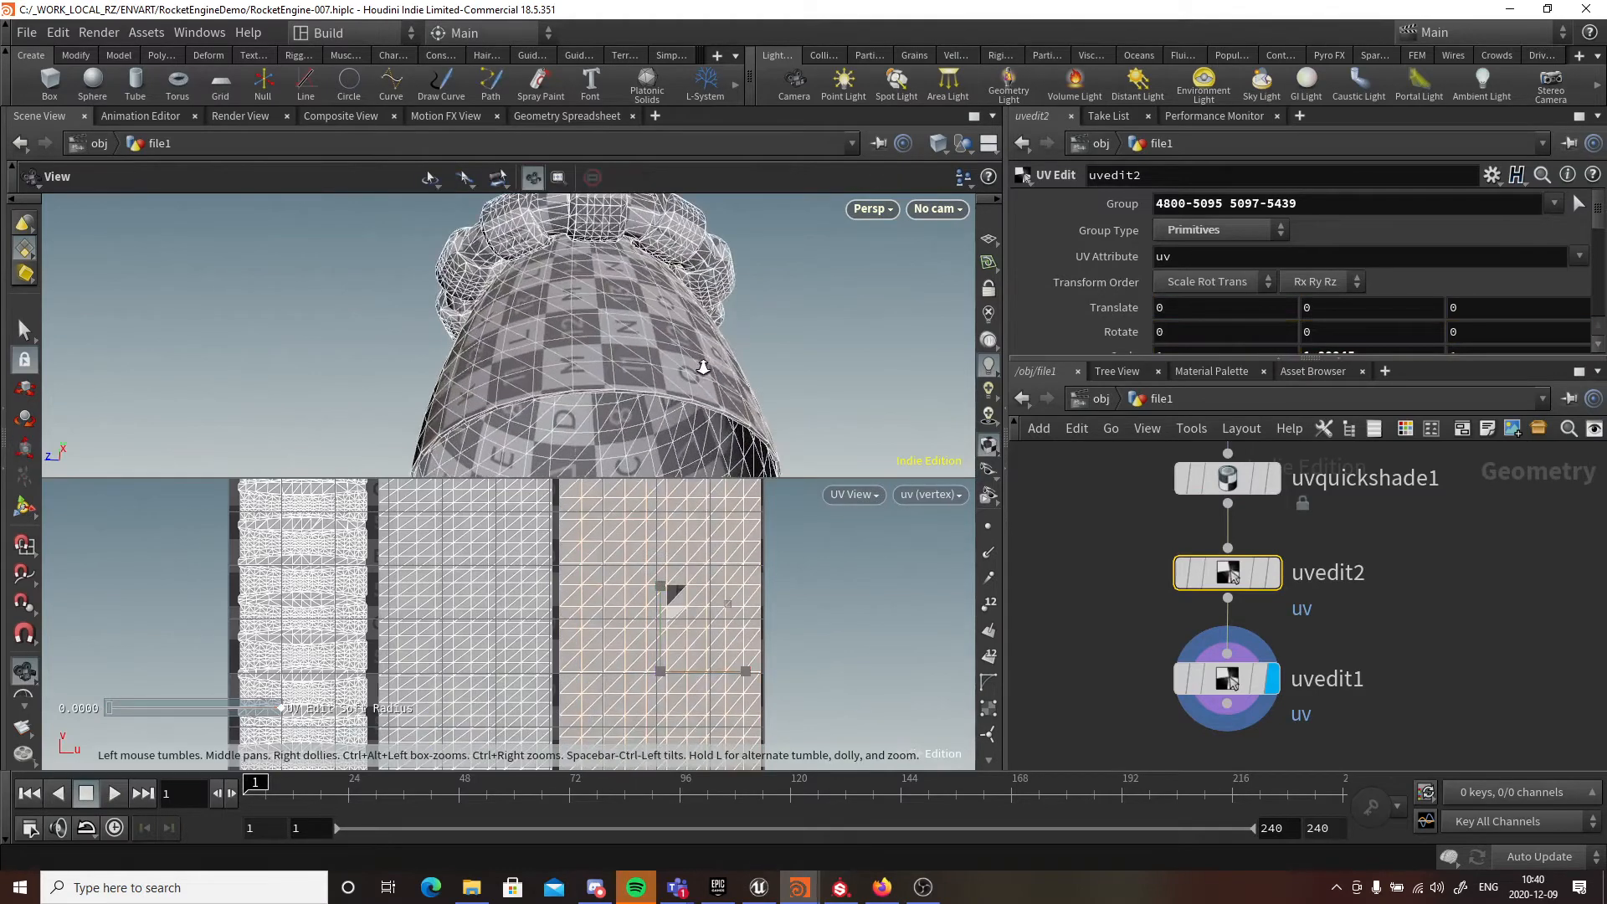
middle_drag(704, 366, 675, 337)
key(Return)
drag(658, 590, 667, 593)
key(ctrl+z)
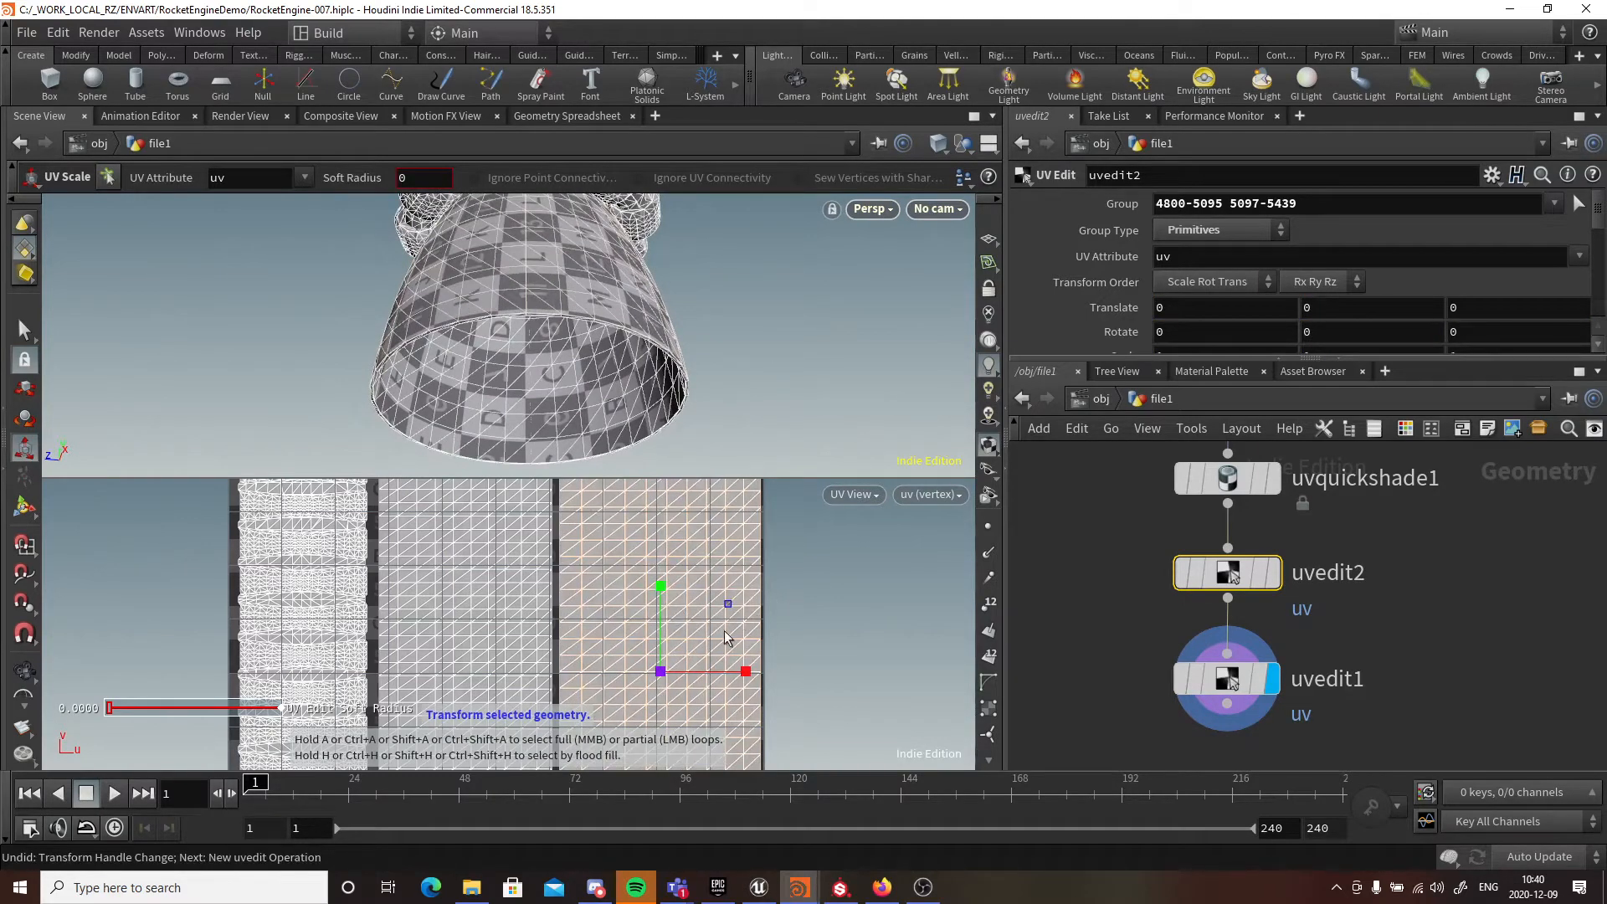
- Reselect the complete UV shell of the nozzle's outer surface and scale it narrower horizontally, checking the checker pattern on the model
key(s)
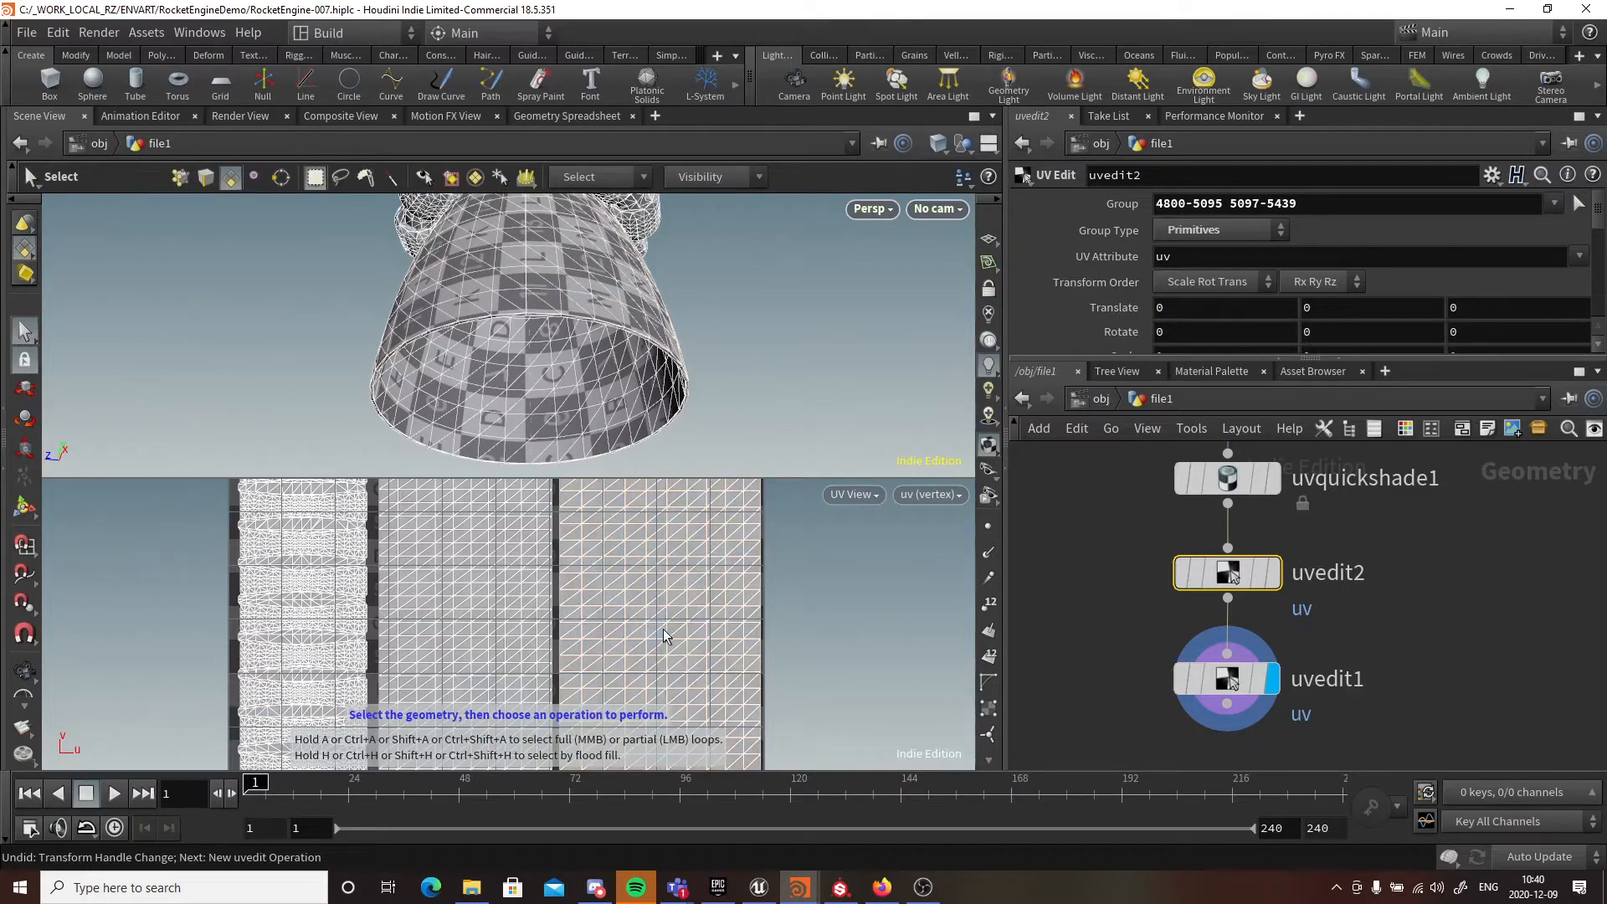
click(641, 634)
key(e)
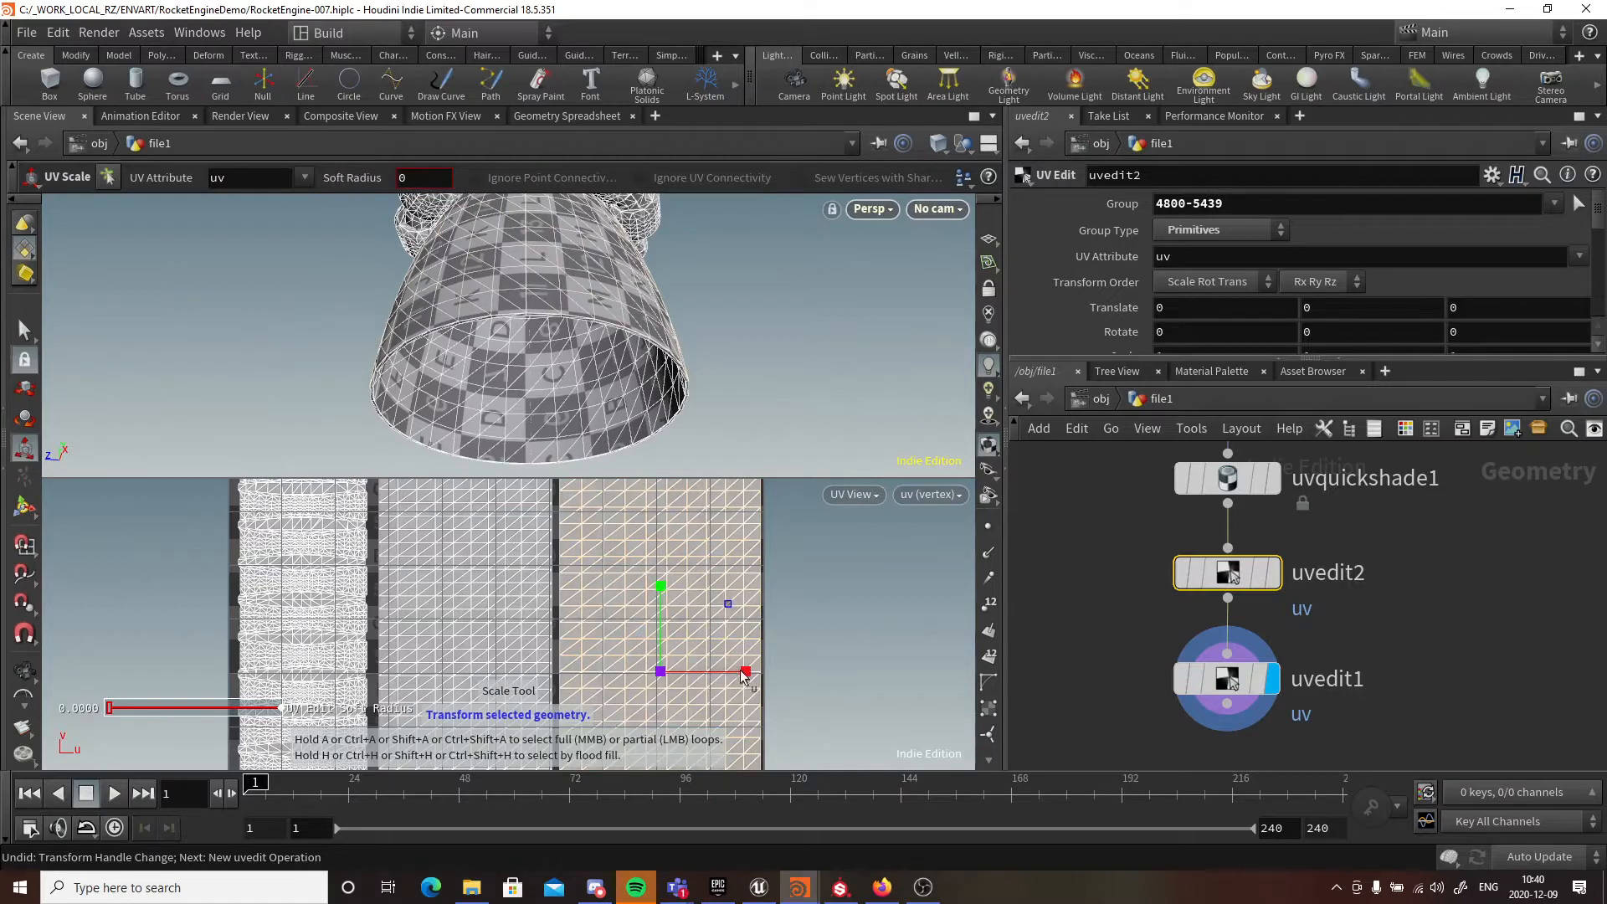
drag(742, 672, 715, 651)
alt+drag(599, 298, 559, 346)
alt+right_drag(558, 346, 631, 358)
alt+middle_drag(631, 358, 642, 344)
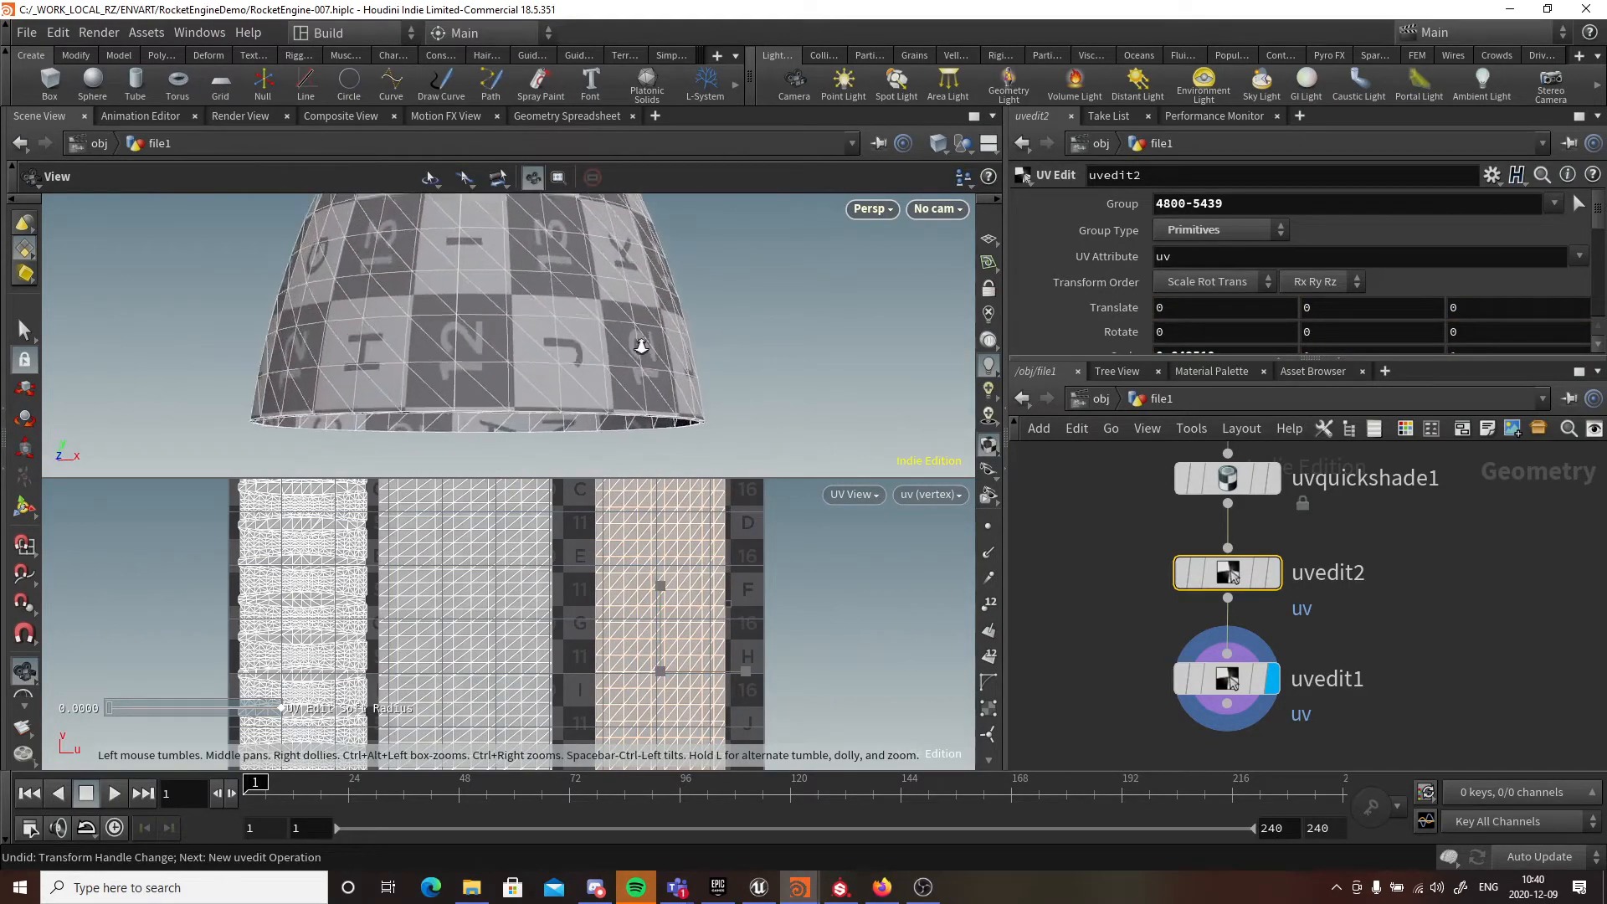
mouse_move(642, 344)
alt+mouse_down()
mouse_move(574, 251)
mouse_move(659, 332)
alt+mouse_up()
alt+right_drag(659, 331, 456, 289)
alt+drag(455, 289, 503, 303)
- Restore the nozzle shell's width, stretch it vertically, and compare the checker pattern on the model with the UV layout
mouse_move(661, 592)
mouse_down()
mouse_move(666, 551)
mouse_move(671, 592)
mouse_up()
drag(661, 674, 938, 641)
scroll(620, 366, down, 3)
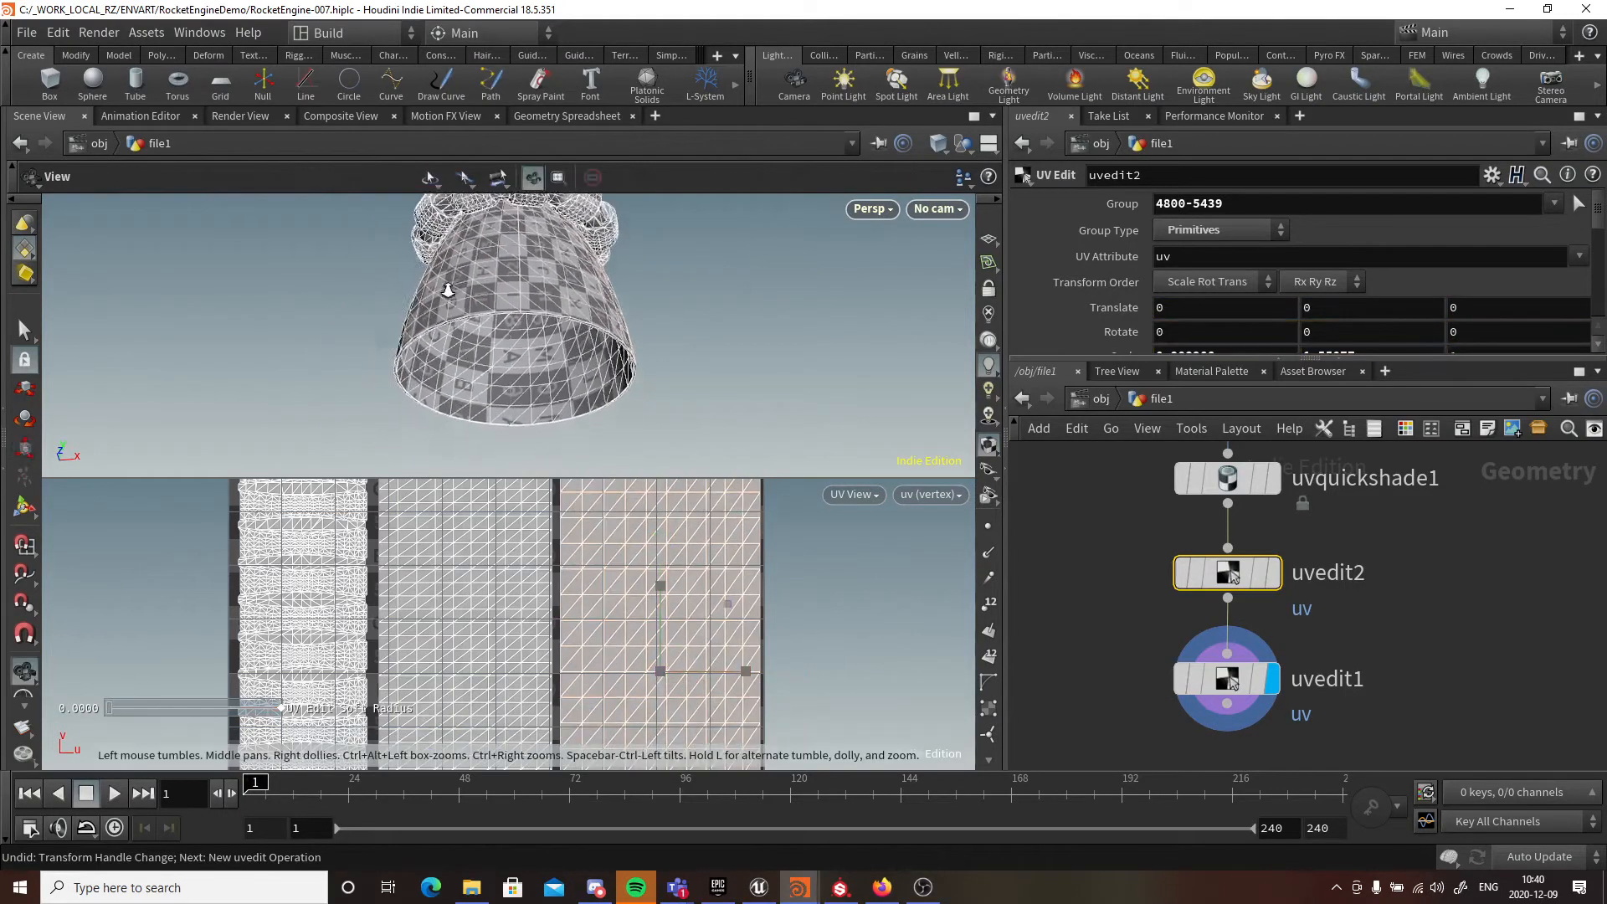
scroll(578, 364, up, 2)
drag(562, 365, 496, 297)
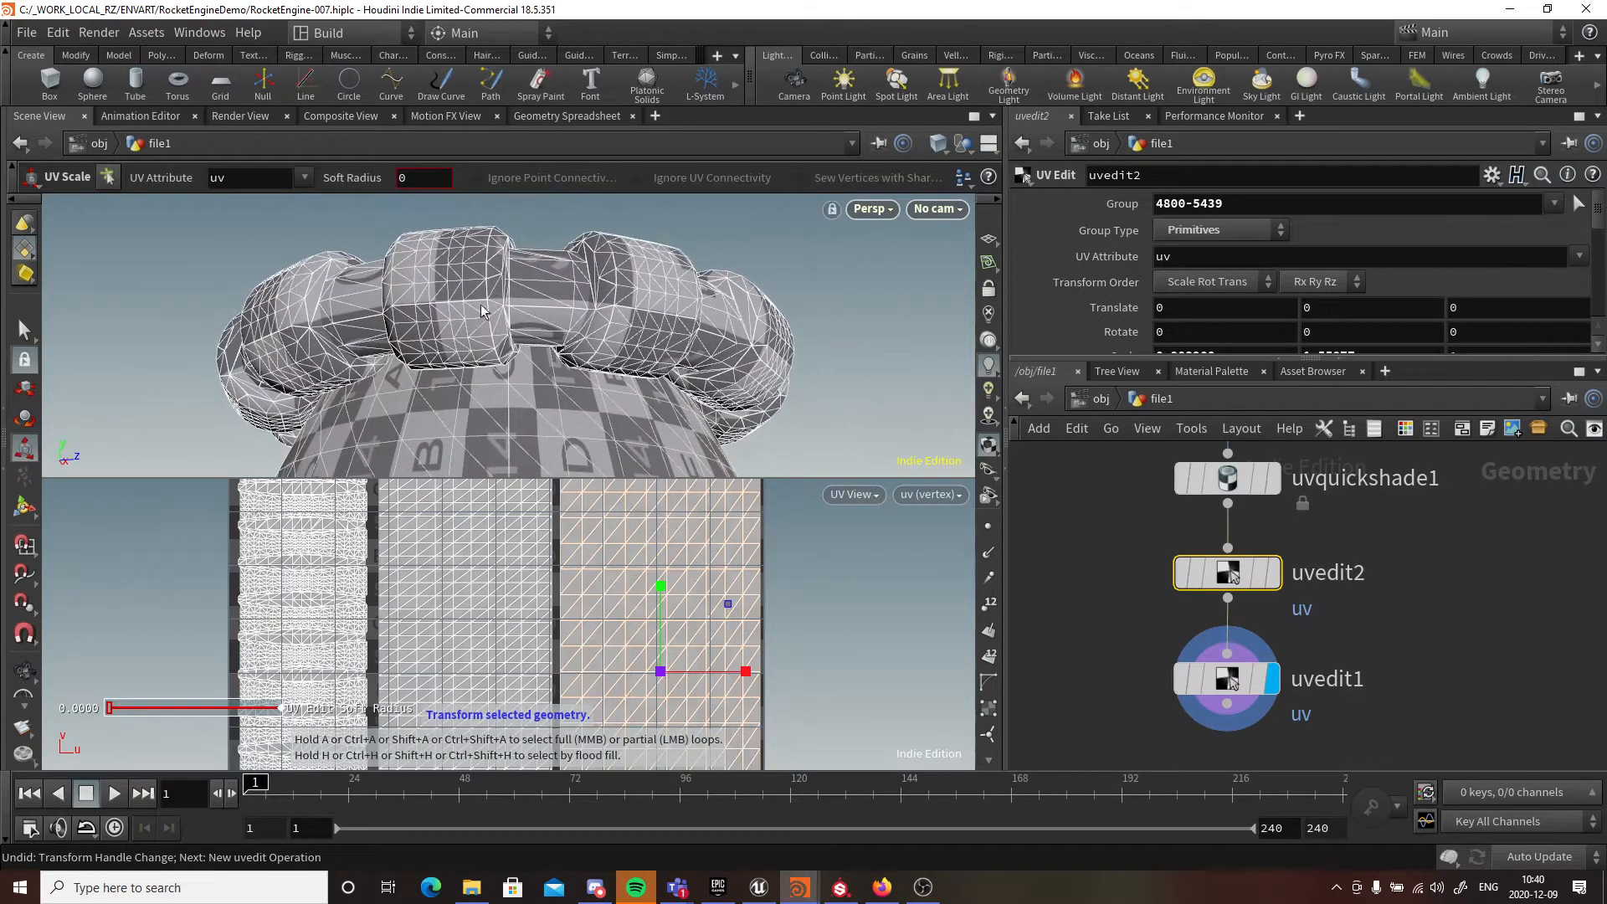
alt+right_drag(454, 353, 313, 329)
alt+middle_drag(502, 398, 466, 311)
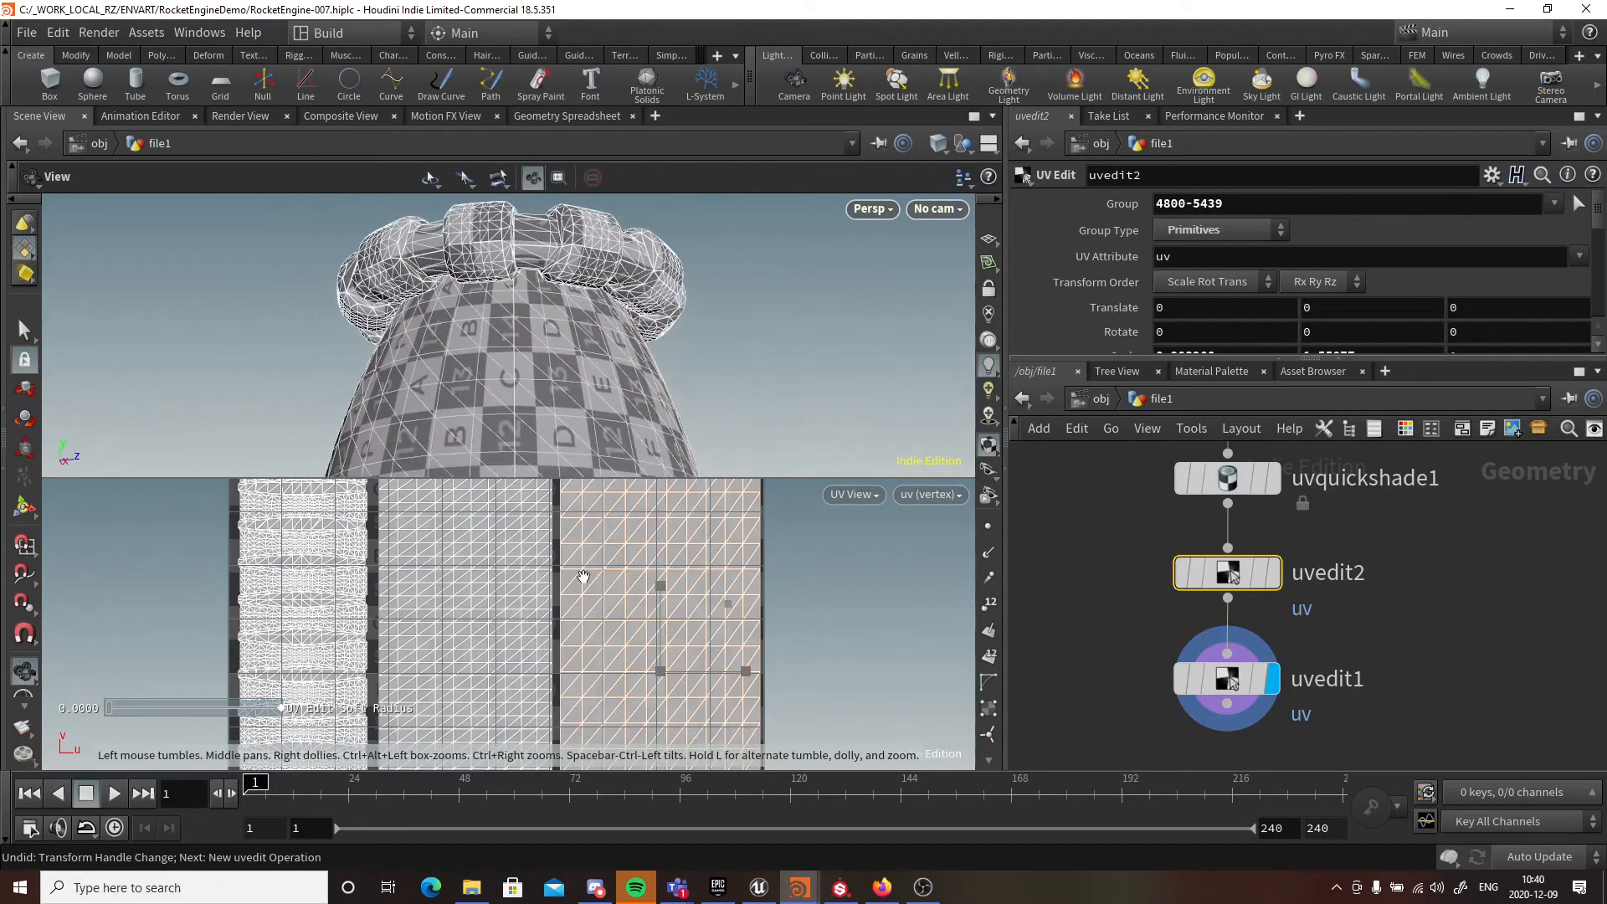
alt+right_drag(657, 594, 317, 622)
alt+middle_drag(705, 644, 662, 542)
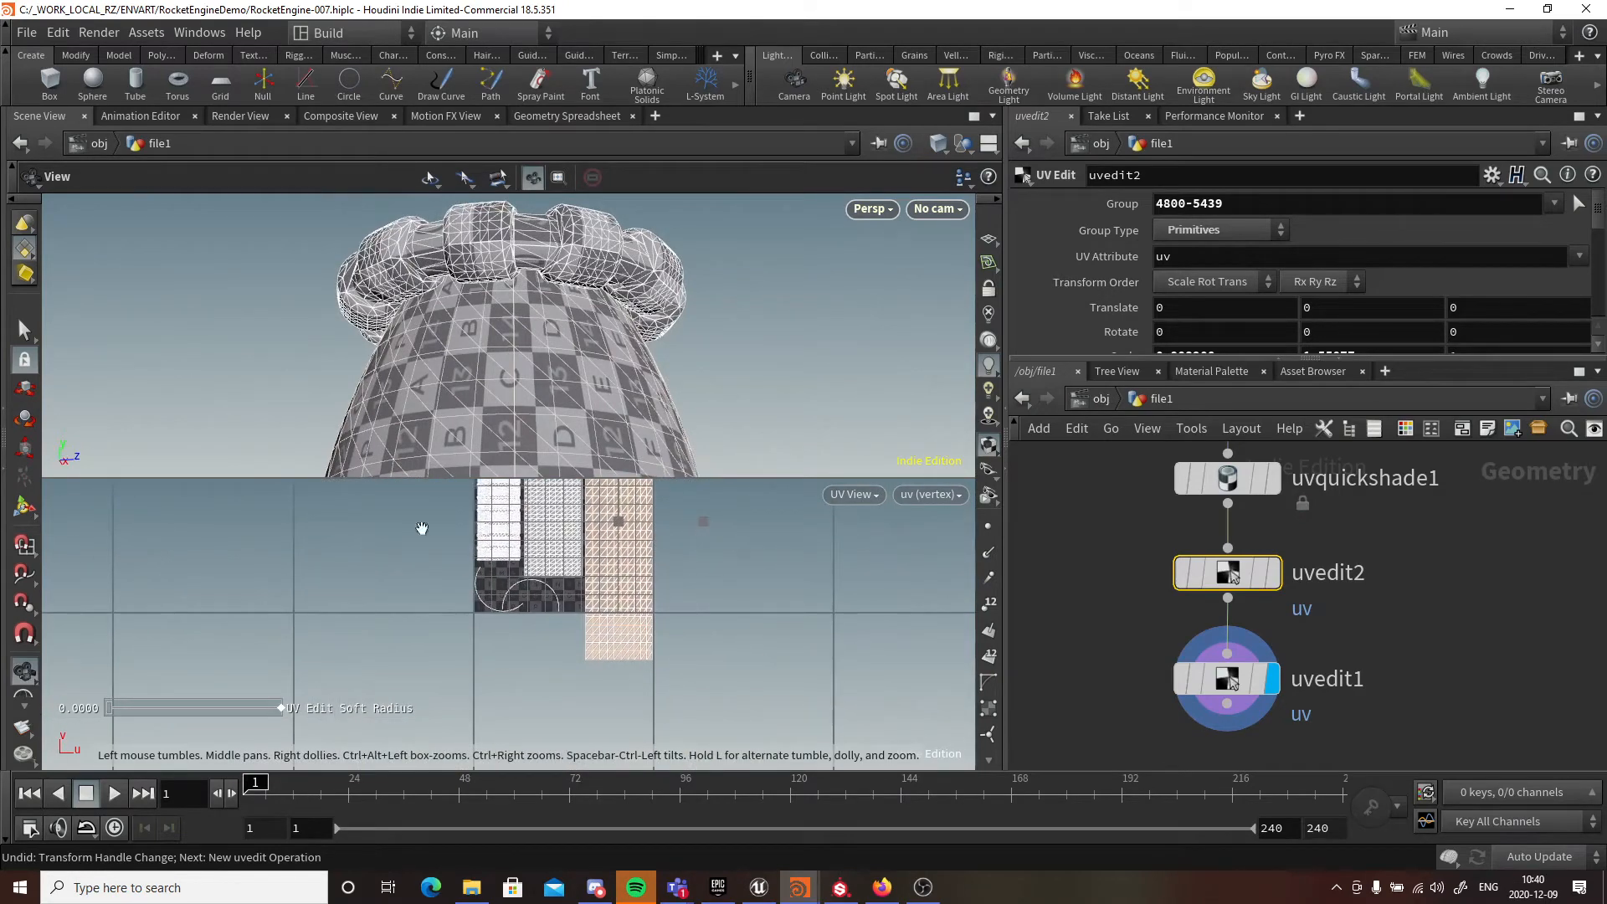
- Compare the stretched nozzle shell in the UV layout with the checker squares over the full height of the nozzle
scroll(626, 588, up, 5)
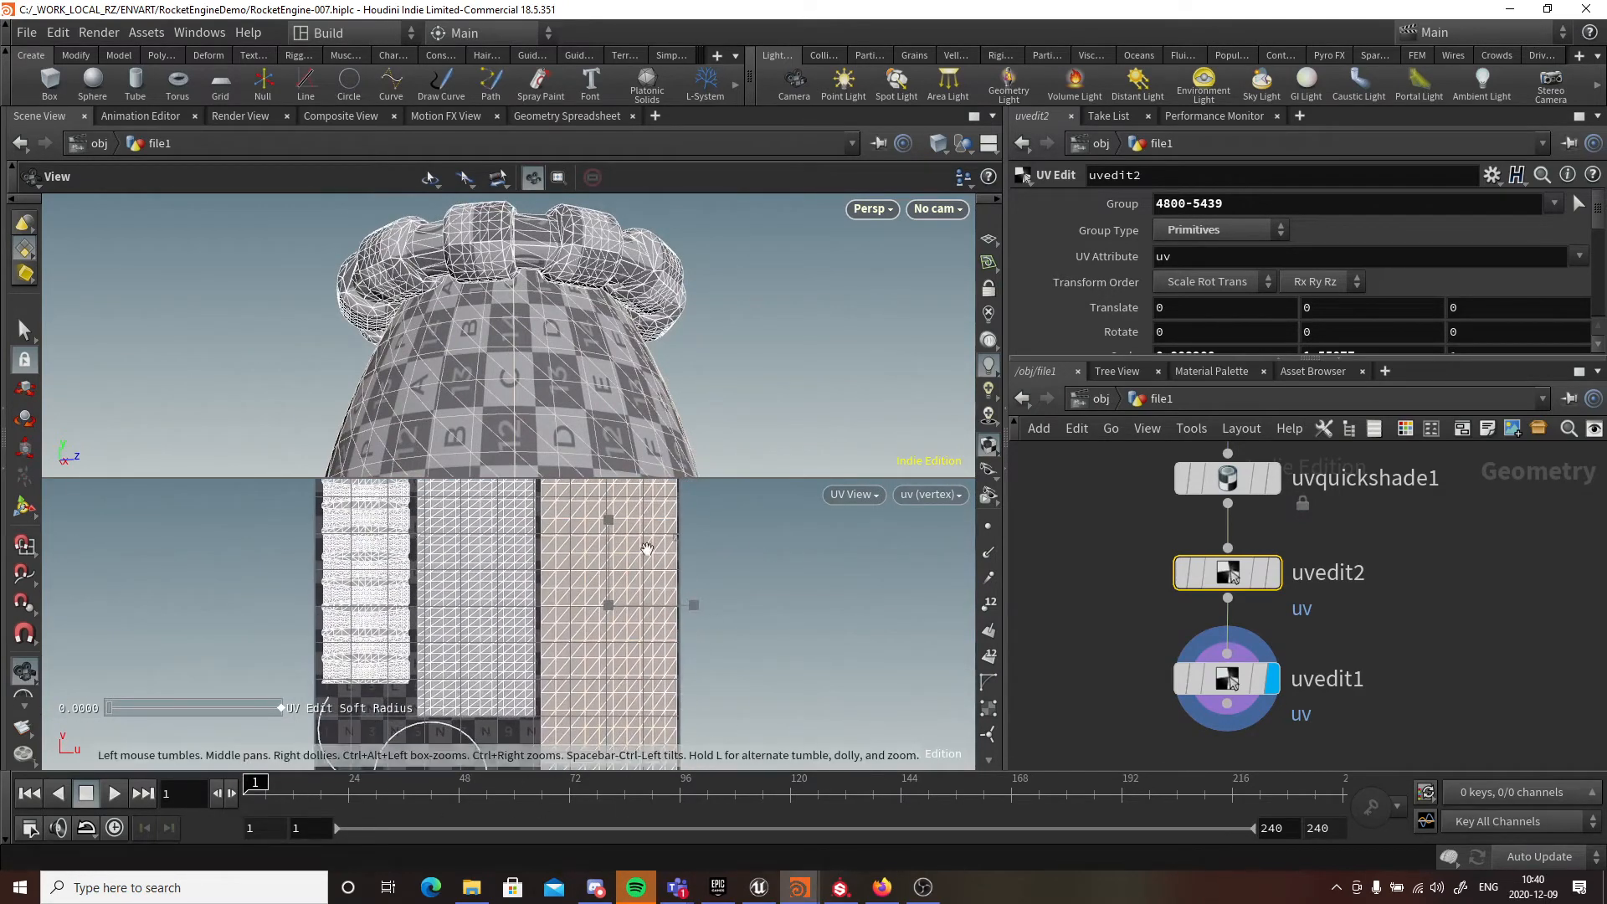
key(e)
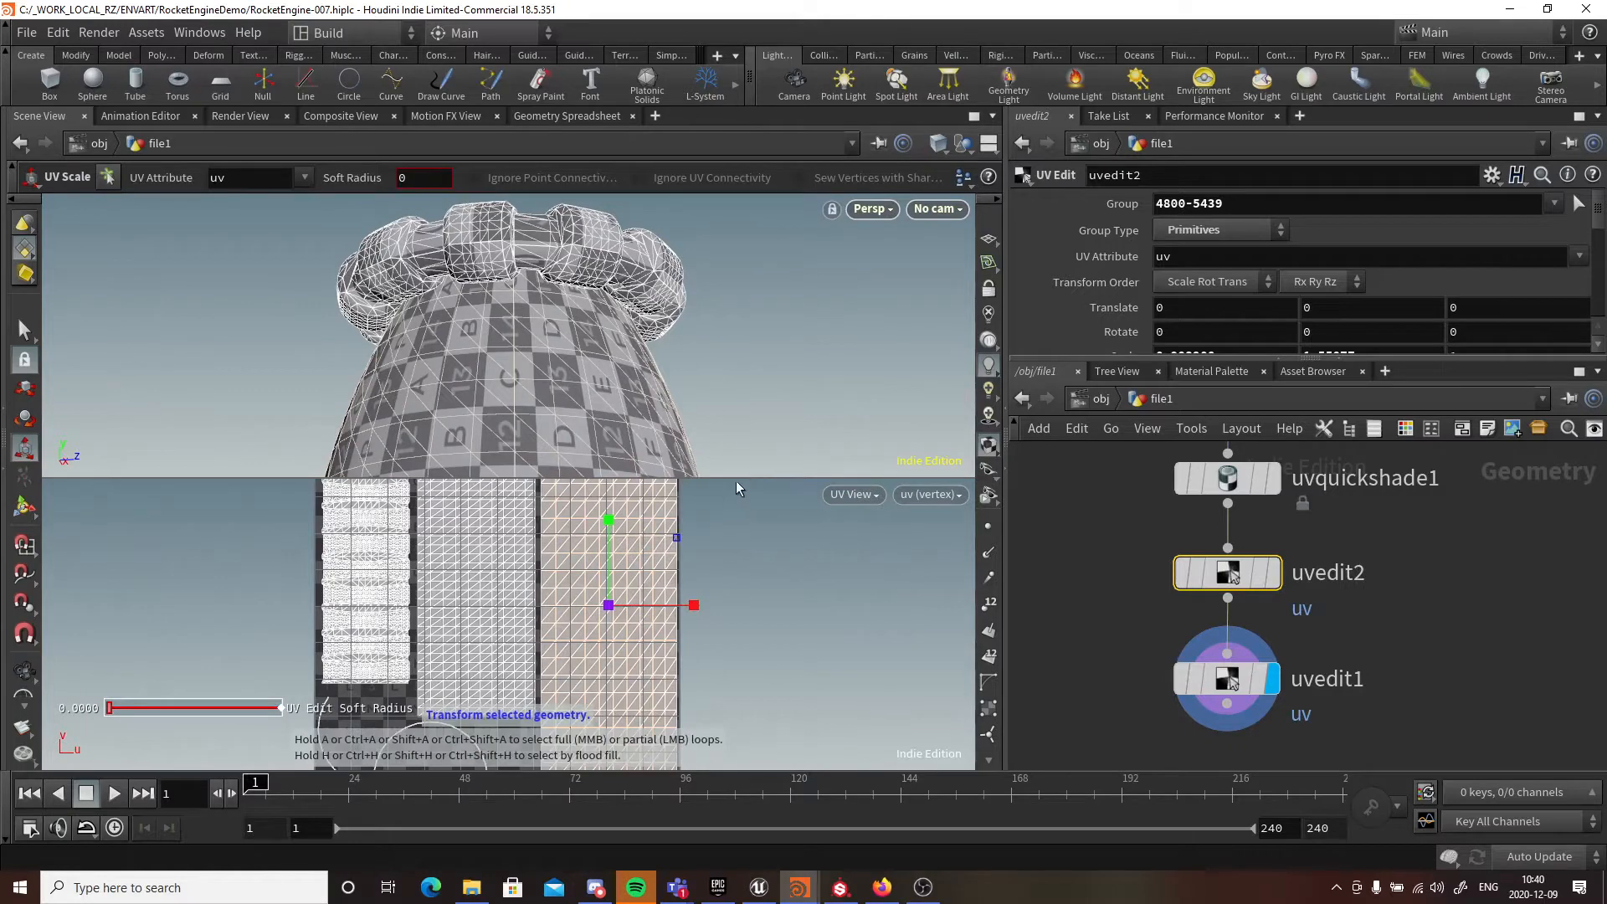
drag(740, 479, 733, 662)
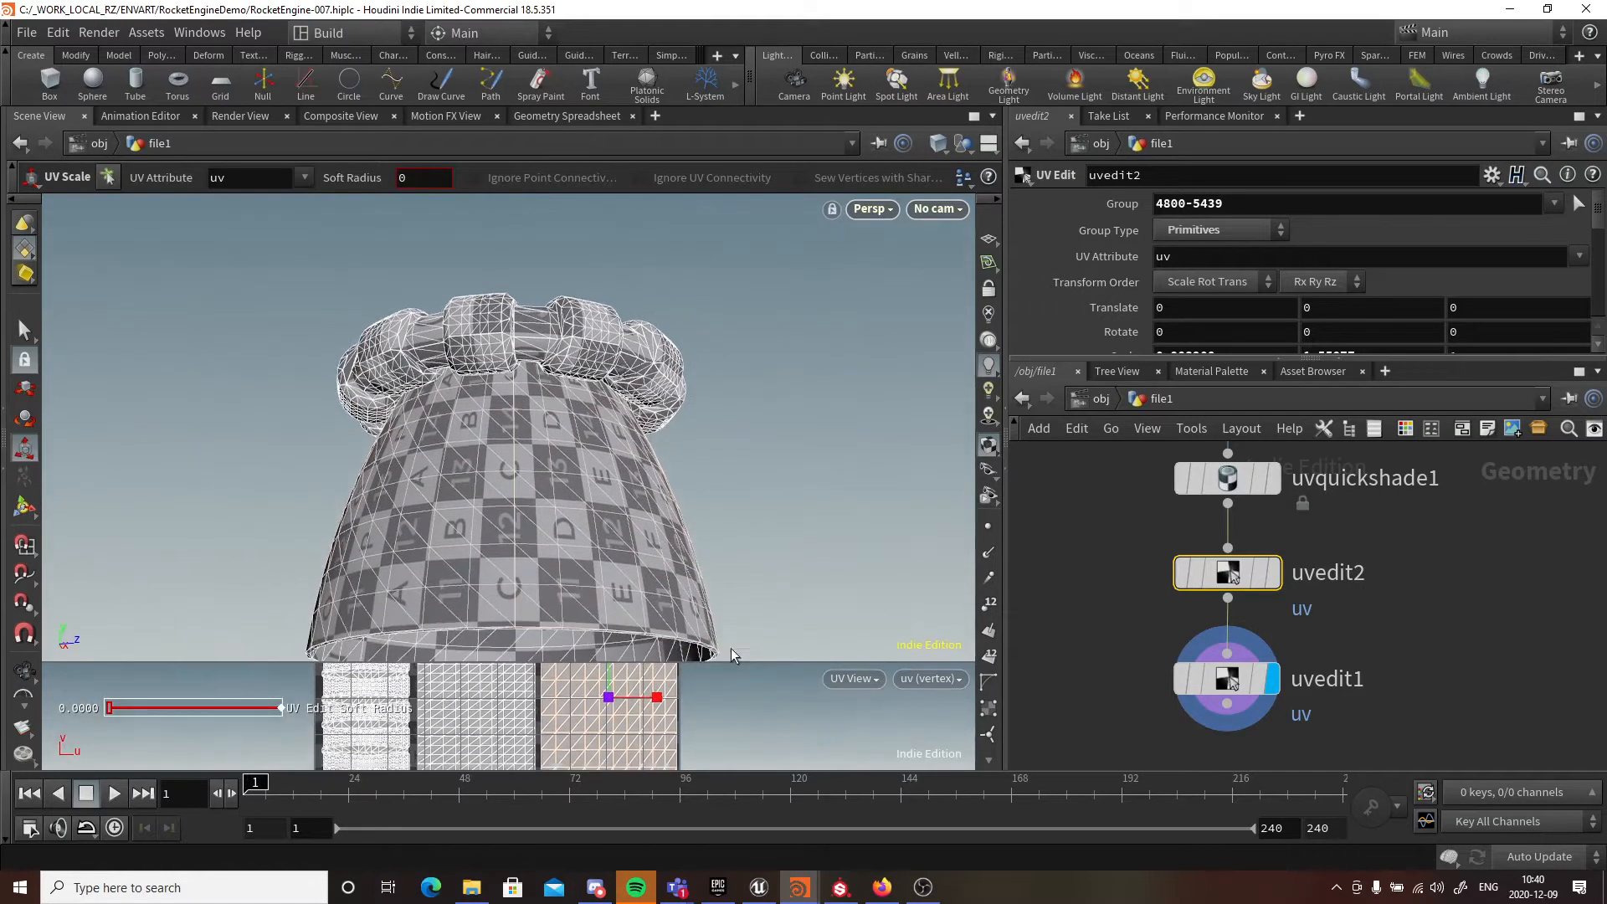
alt+middle_drag(642, 490, 639, 390)
scroll(640, 387, up, 4)
scroll(640, 387, down, 4)
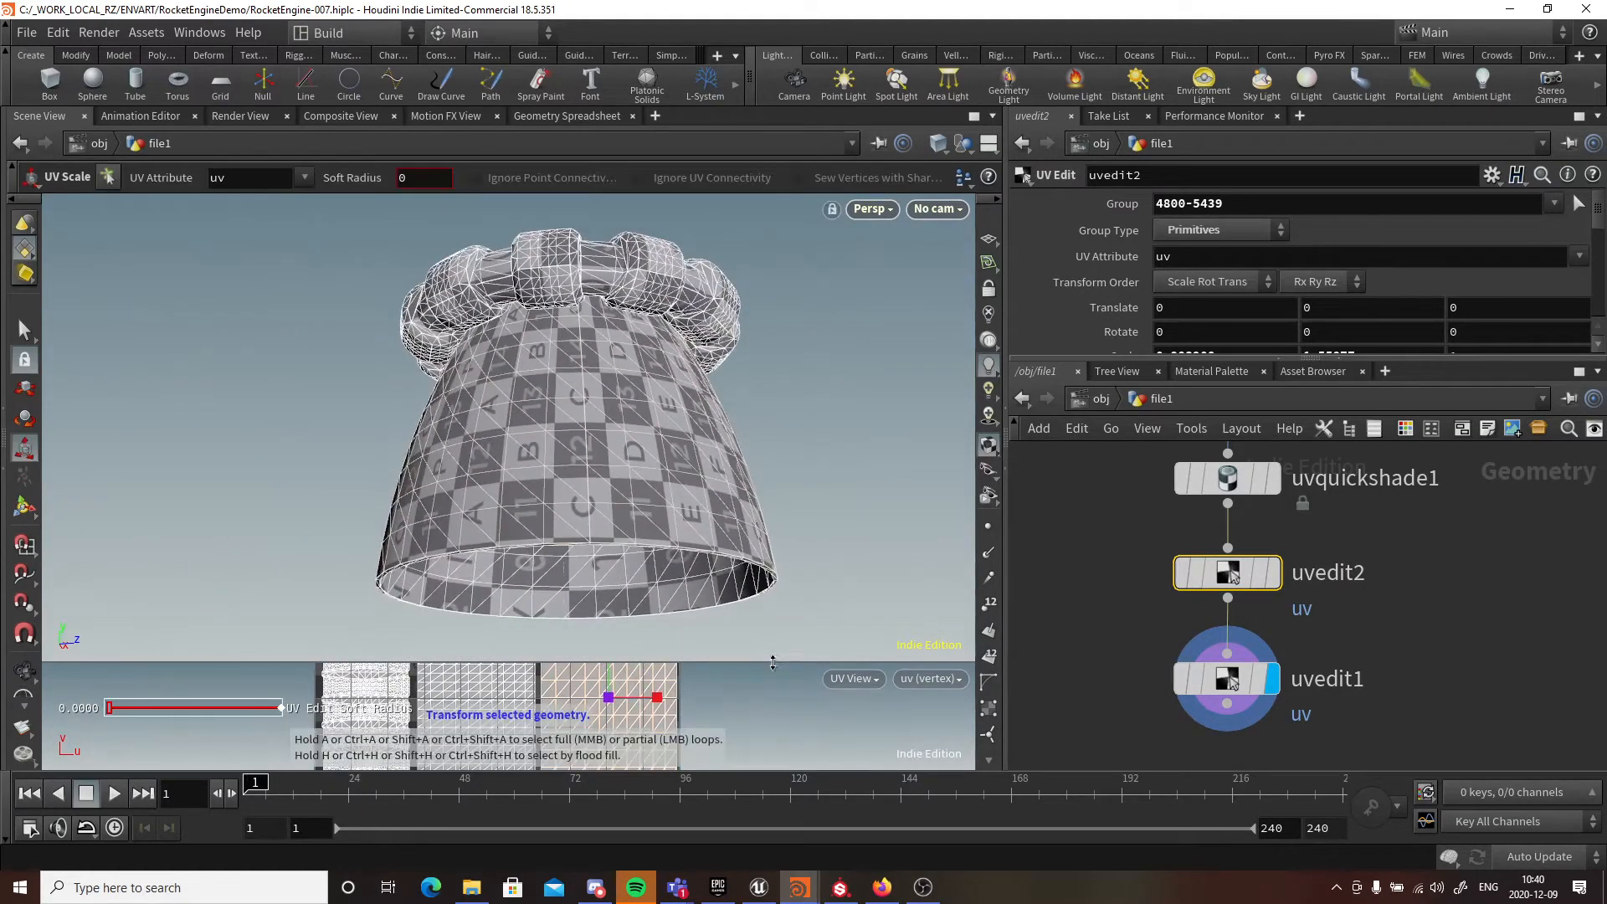
drag(772, 664, 769, 335)
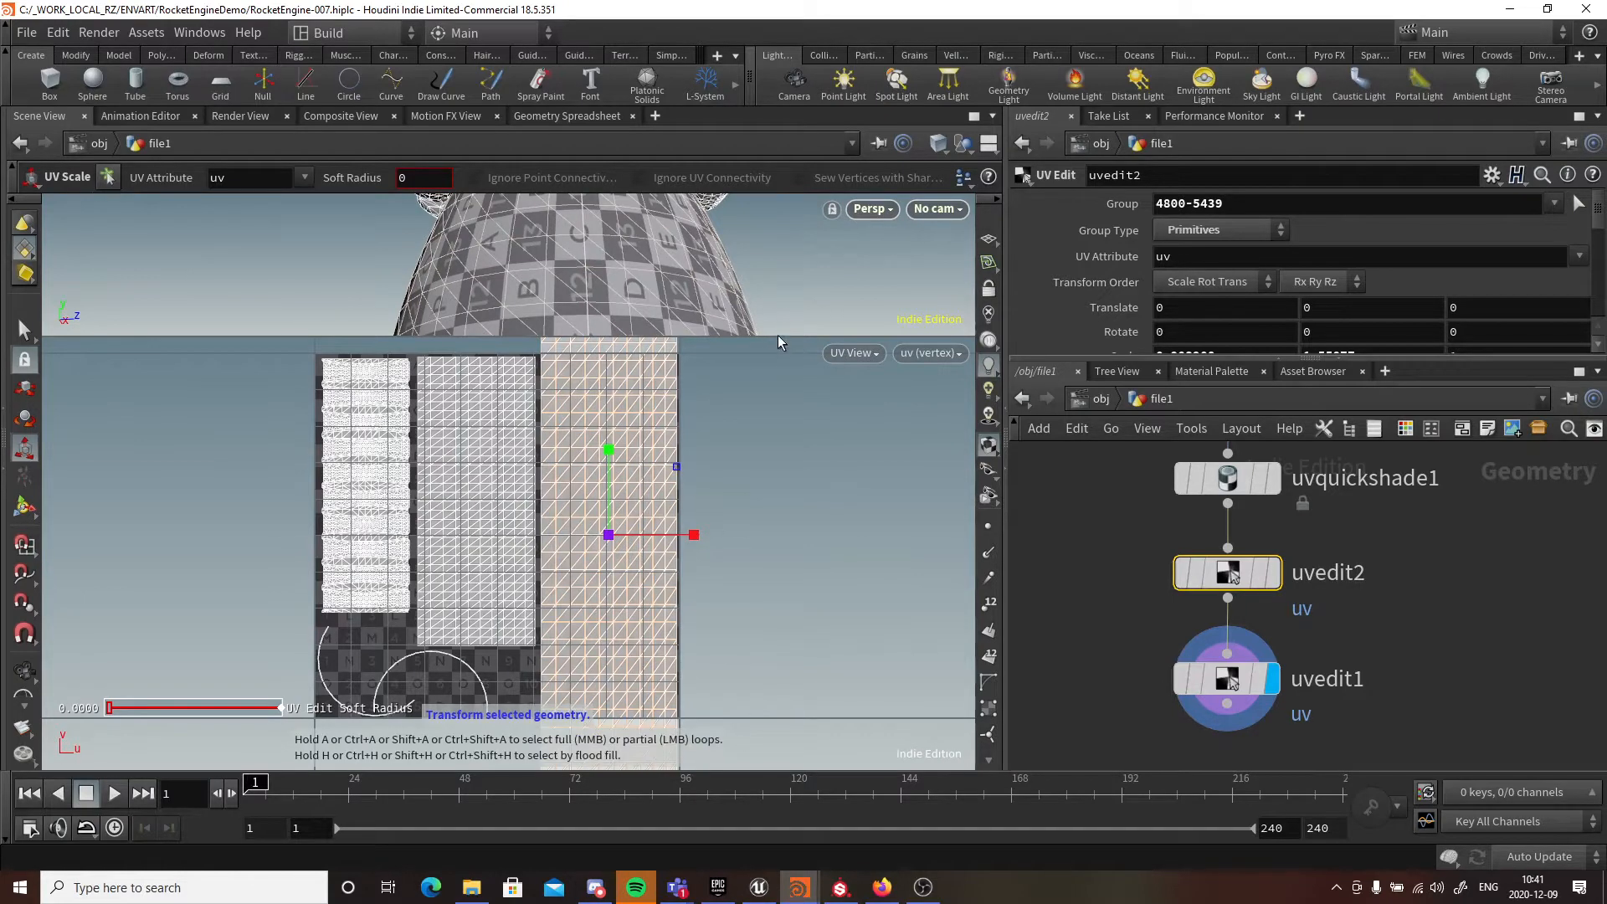
- Enlarge the 3D view and inspect the checker pattern's proportions all around the nozzle's outer surface
drag(778, 337, 757, 734)
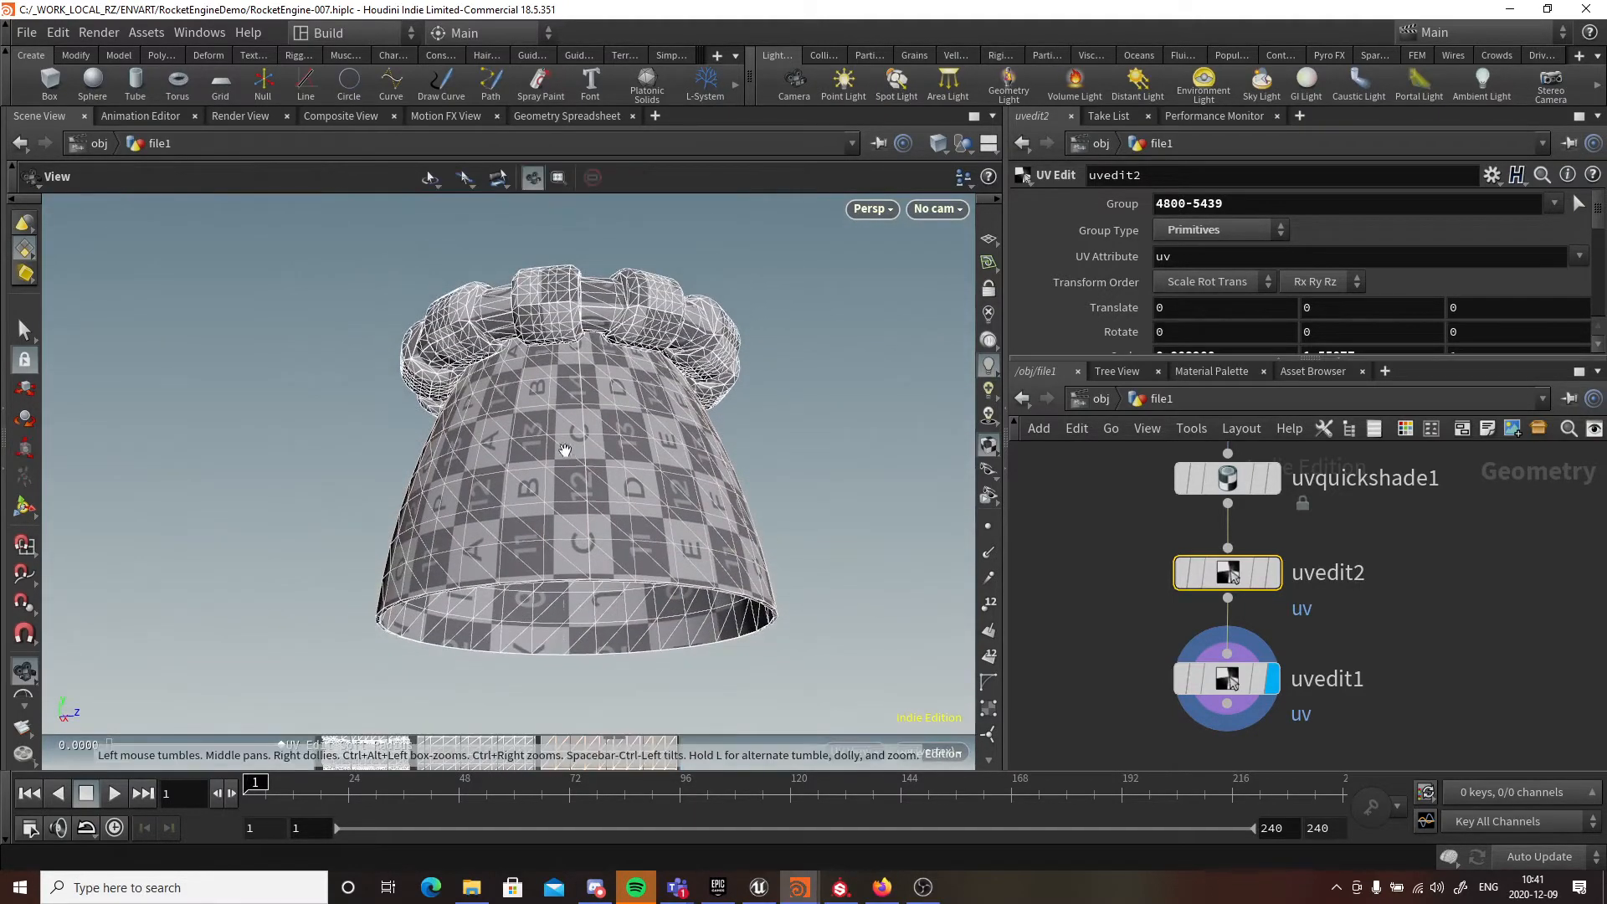
alt+middle_drag(586, 463, 536, 457)
alt+right_drag(536, 457, 577, 453)
alt+drag(519, 454, 711, 430)
alt+middle_drag(432, 436, 712, 451)
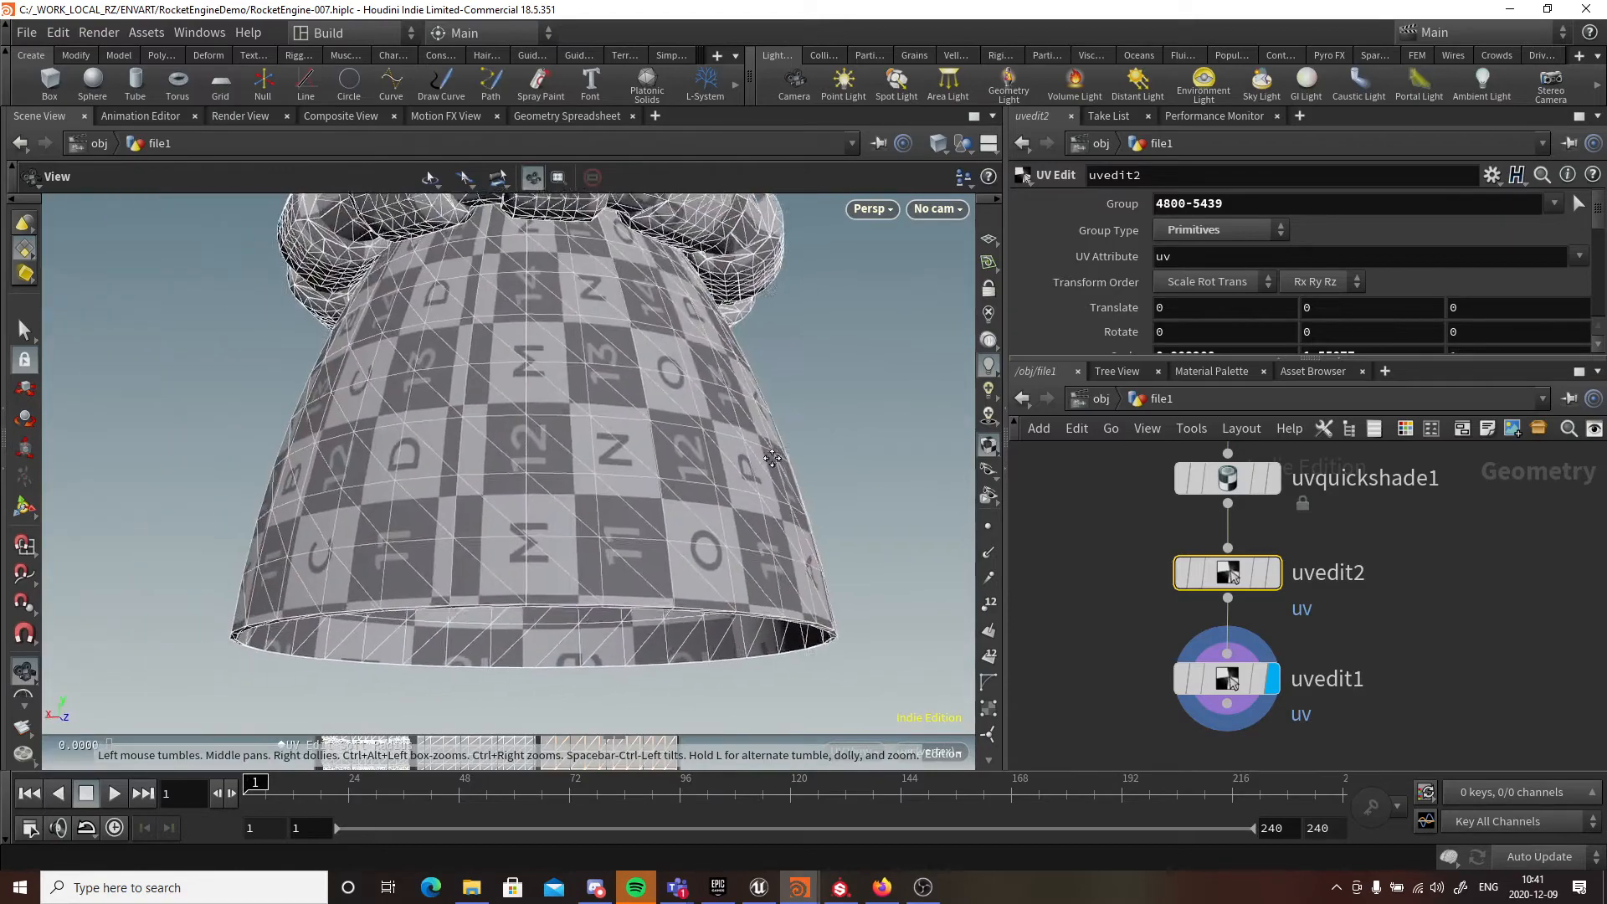
alt+right_drag(711, 450, 551, 412)
alt+drag(551, 411, 577, 419)
alt+middle_drag(578, 420, 655, 411)
alt+right_drag(656, 411, 778, 455)
alt+drag(779, 454, 519, 423)
alt+middle_drag(519, 422, 602, 430)
alt+right_drag(602, 431, 829, 462)
alt+middle_drag(828, 463, 786, 437)
alt+right_drag(786, 437, 712, 429)
alt+drag(711, 429, 560, 432)
alt+middle_drag(560, 432, 502, 428)
alt+drag(501, 429, 507, 456)
alt+right_drag(507, 456, 720, 577)
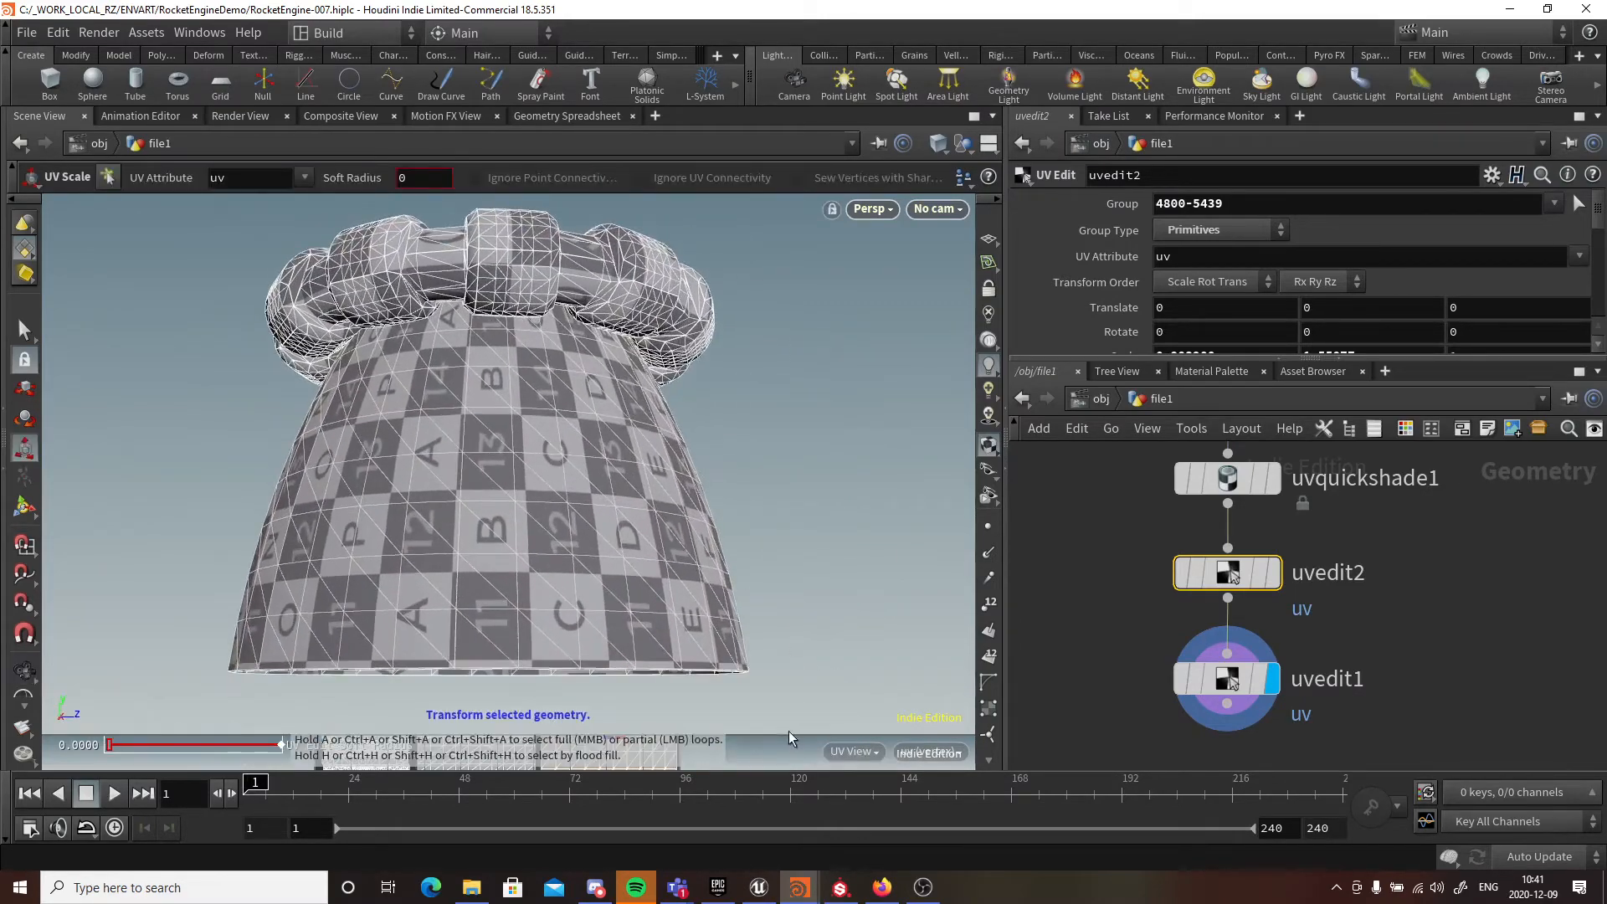
- Examine the nozzle shell's extent against the UV tile boundary, keeping the neighbouring shells in view
drag(787, 735, 779, 326)
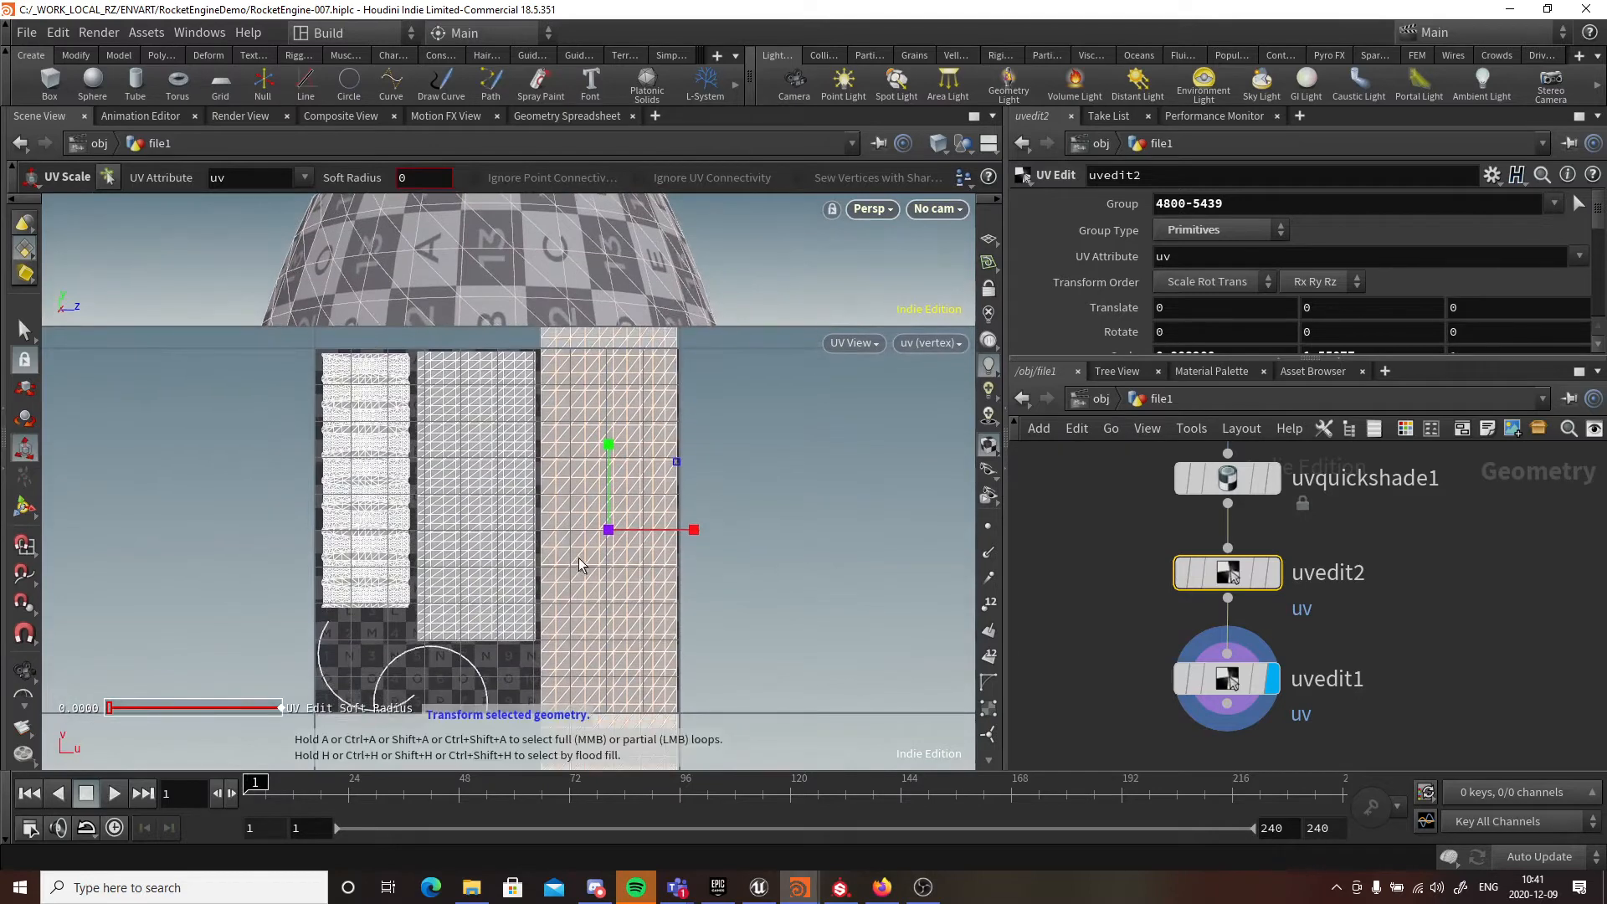
alt+right_drag(687, 512, 808, 335)
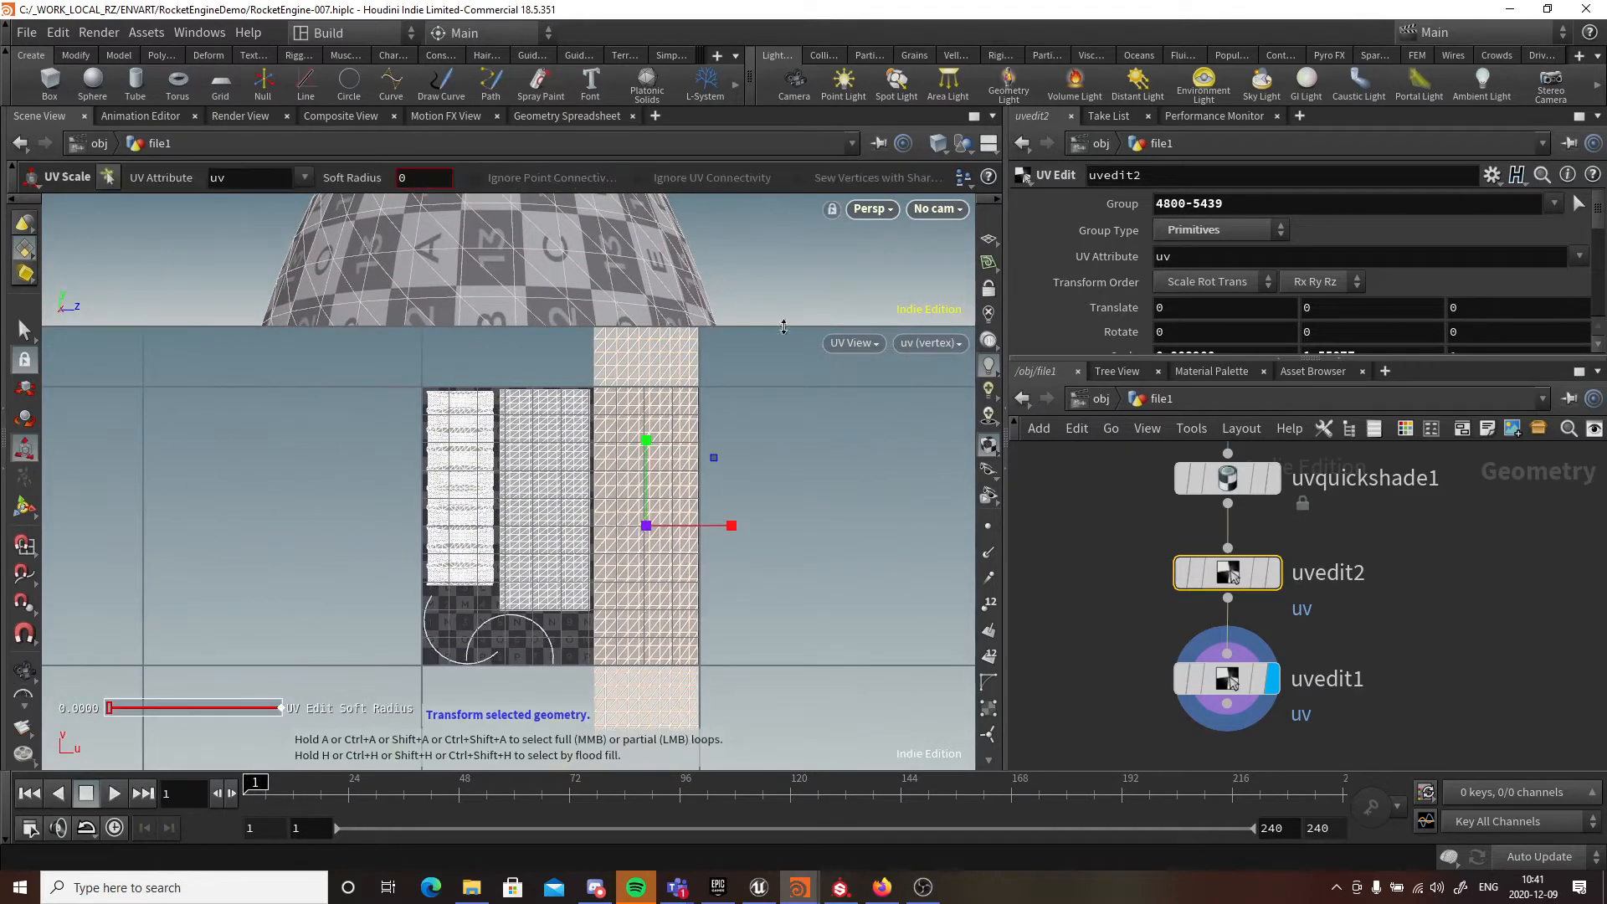
drag(783, 327, 784, 711)
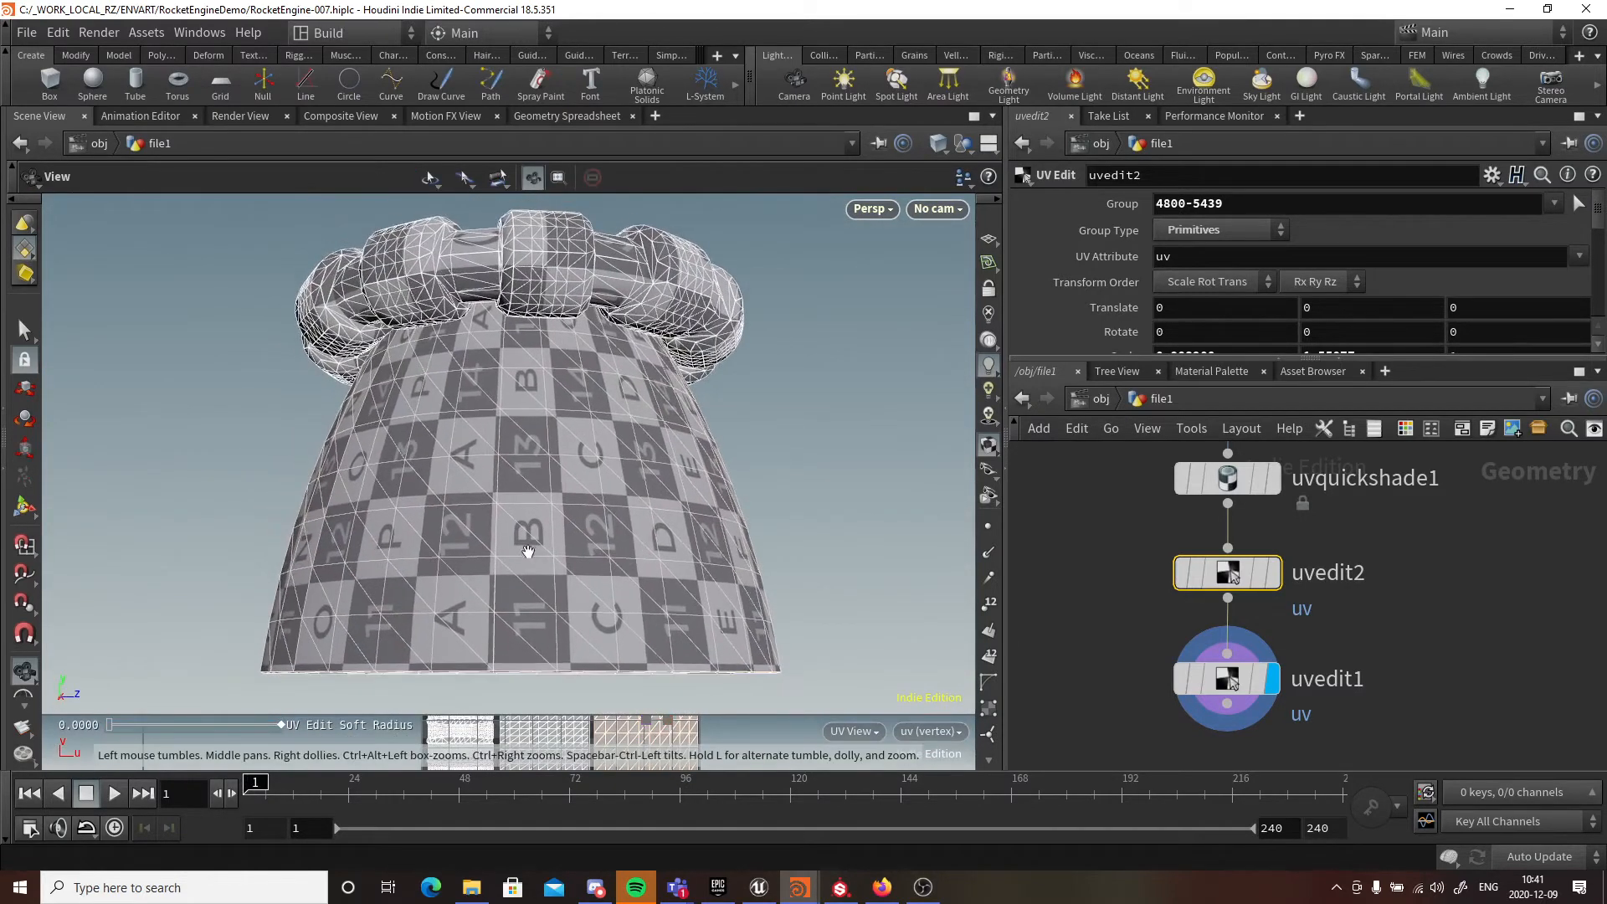
- Inspect the checker pattern up close on the ring segments around the neck and at the nozzle's upper opening
drag(528, 551, 489, 677)
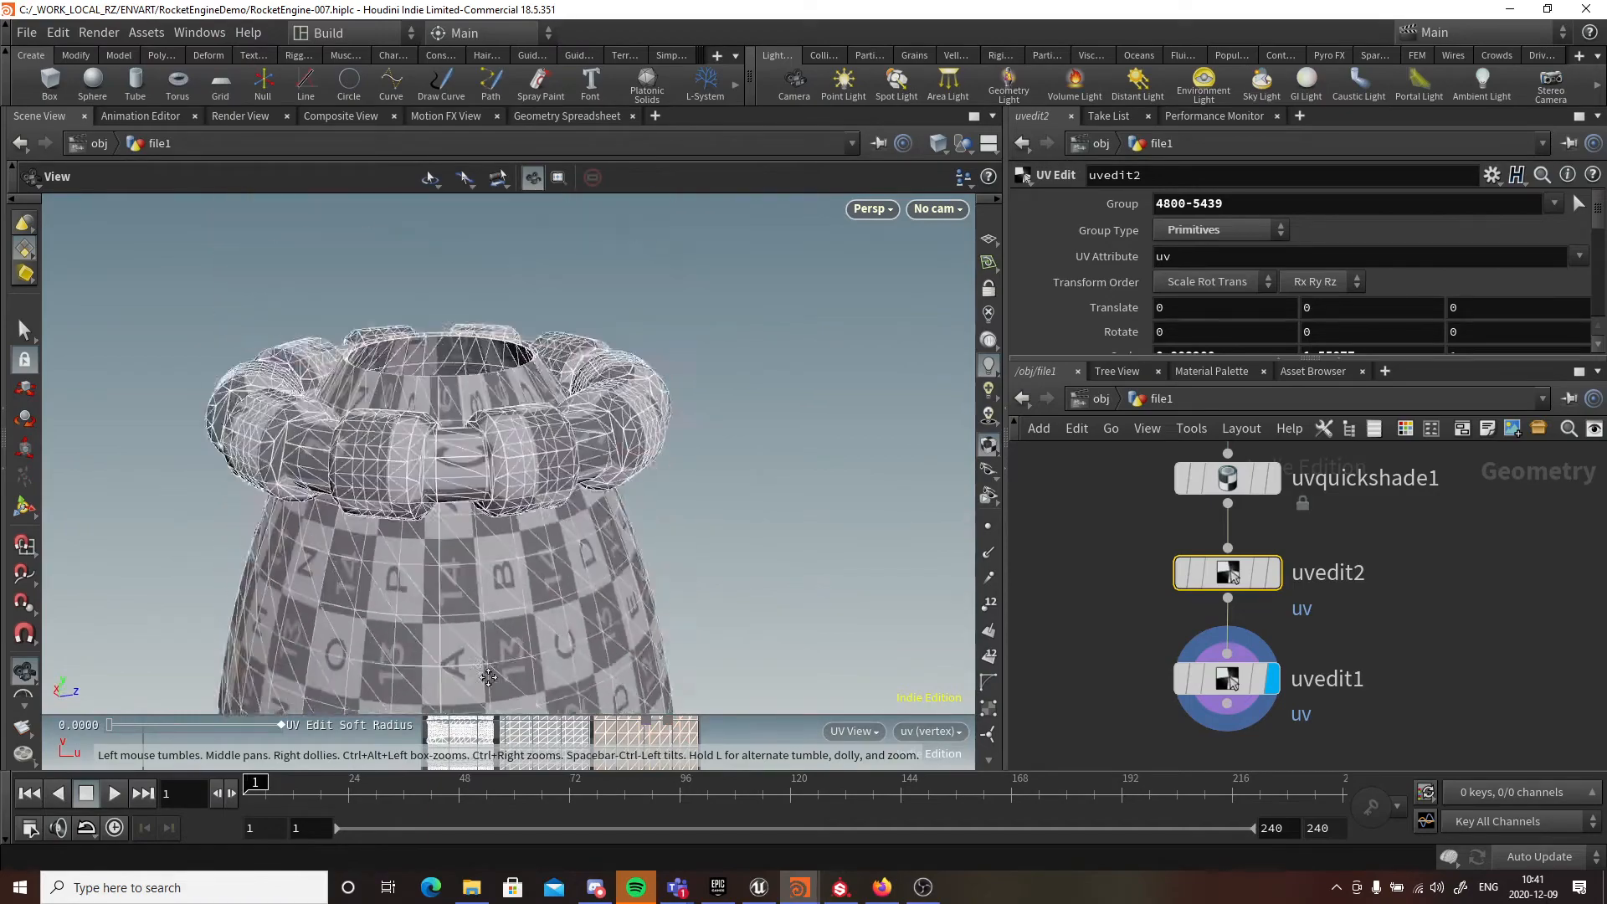
right_drag(489, 677, 778, 469)
right_drag(460, 455, 640, 490)
key(e)
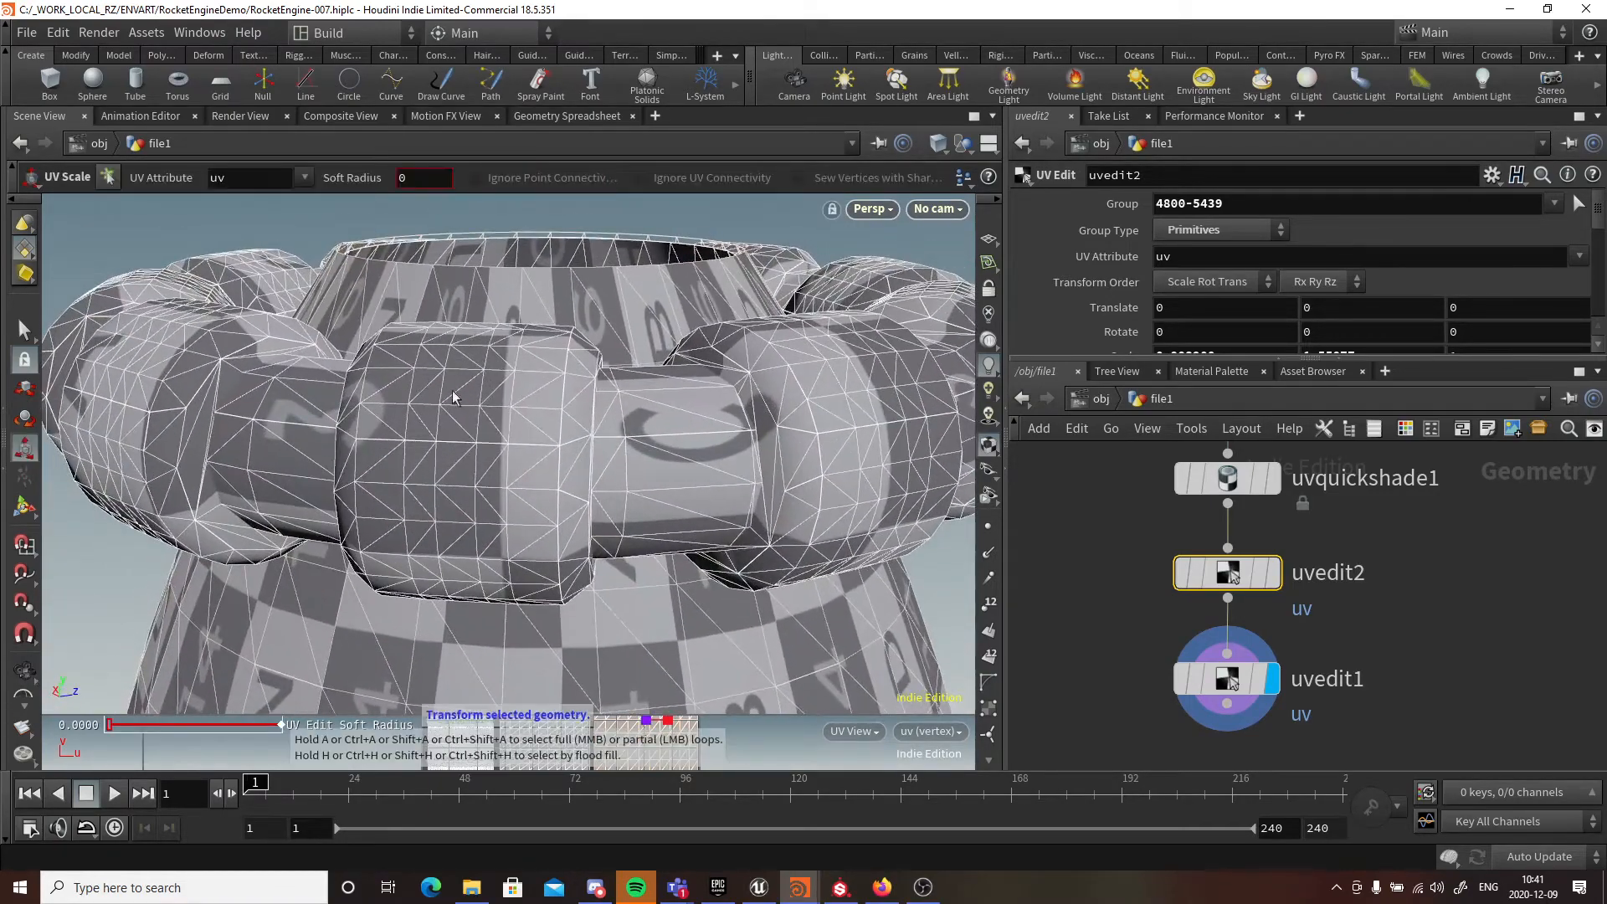
scroll(425, 429, down, 3)
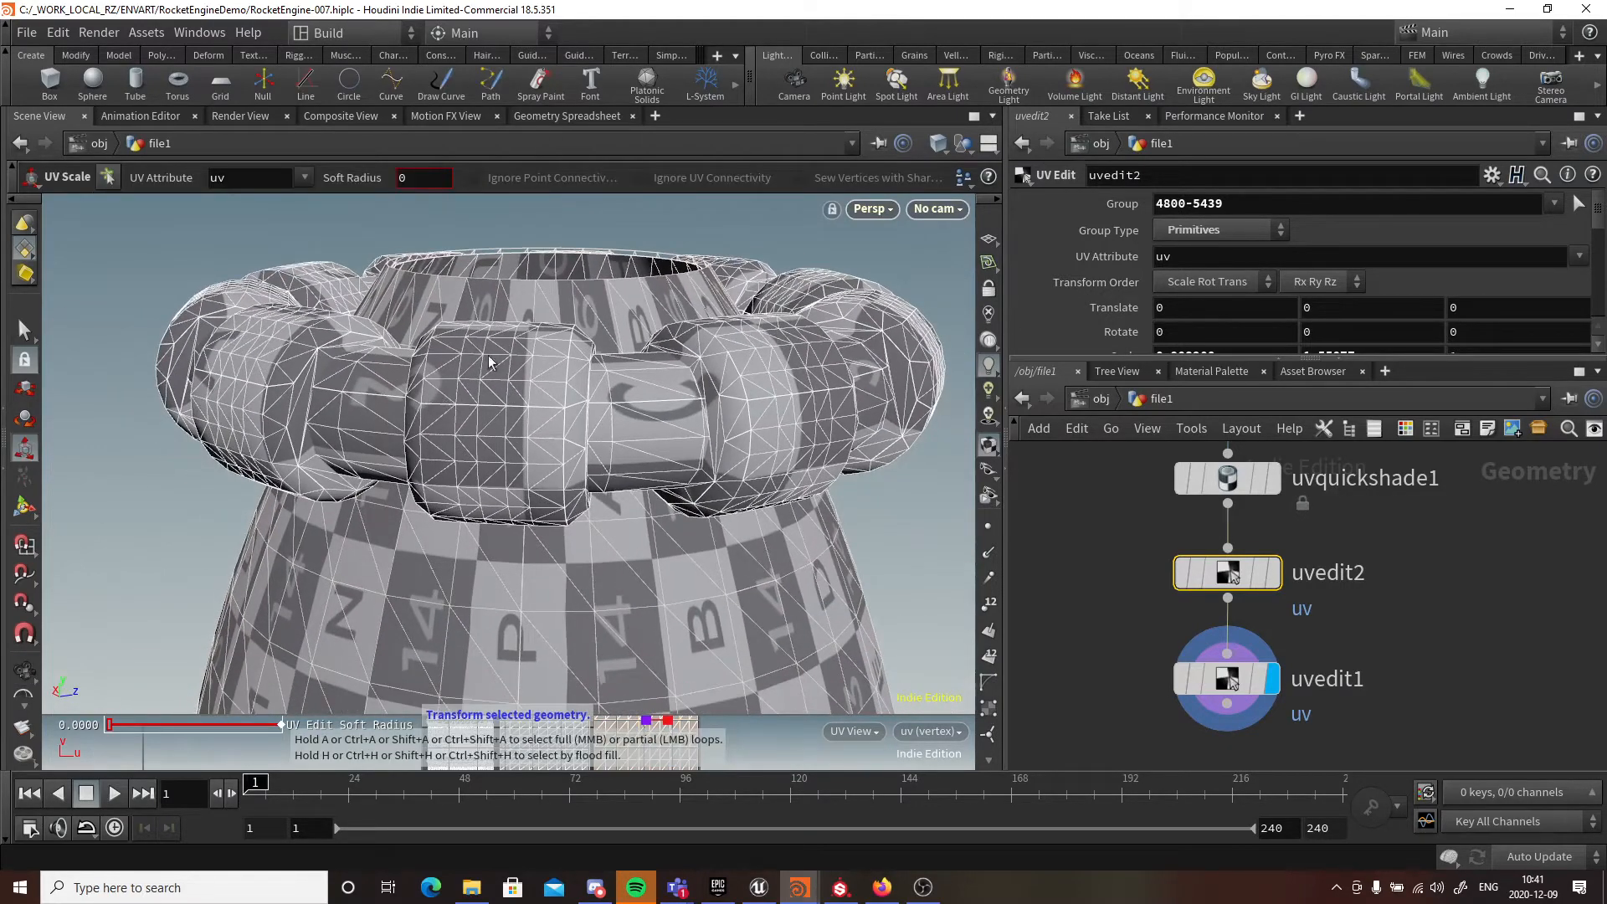
key(Escape)
drag(489, 362, 540, 357)
key(e)
key(Escape)
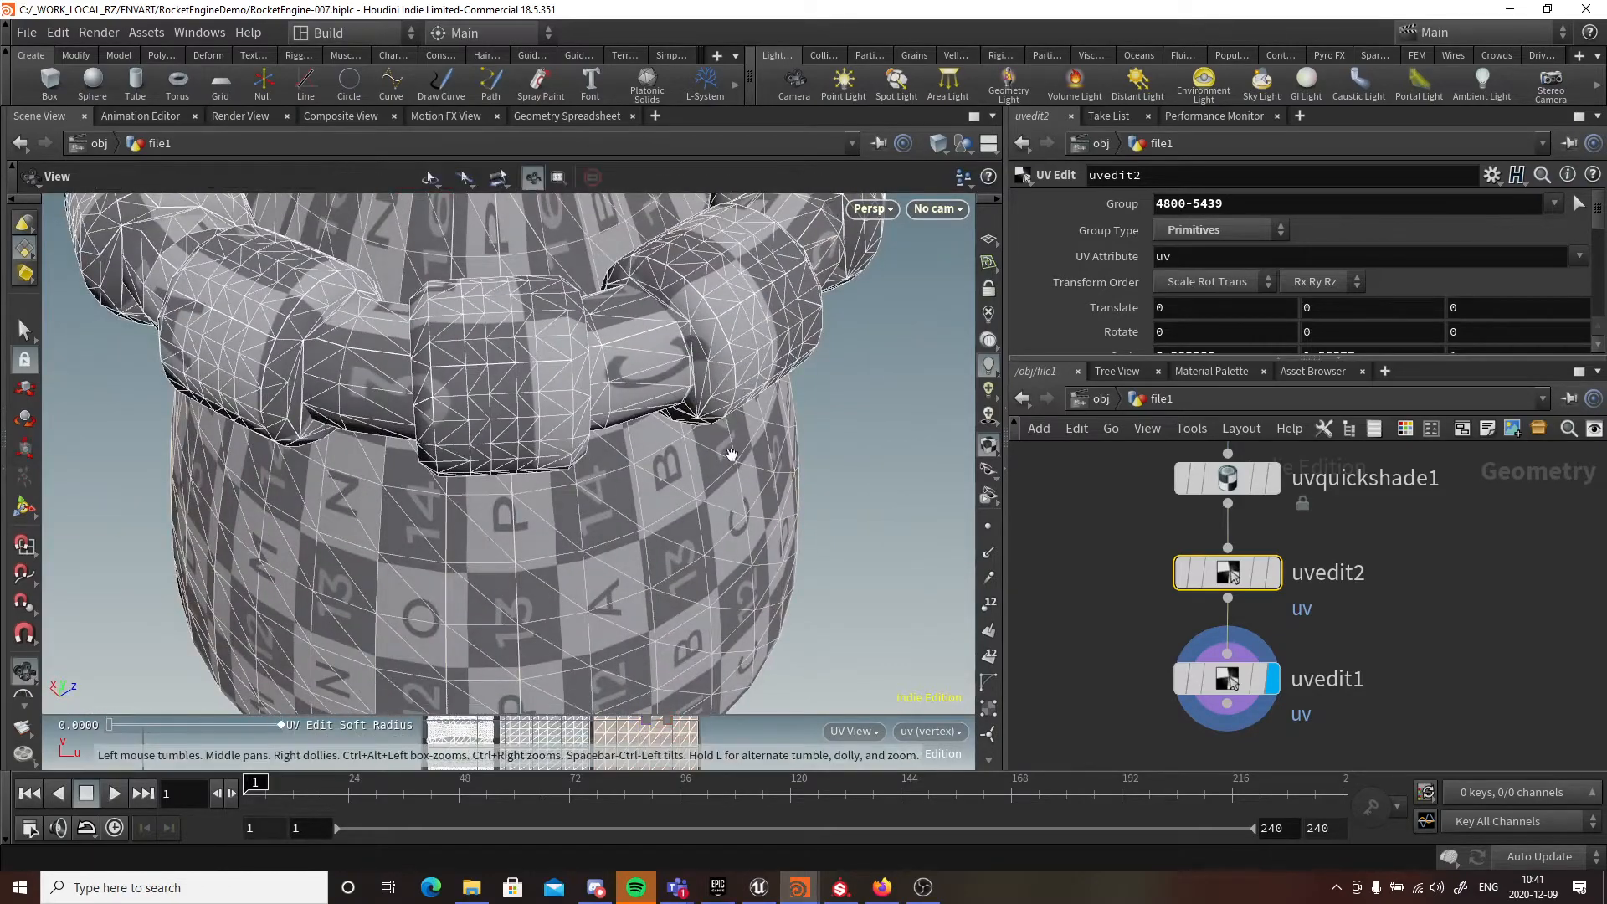
drag(459, 436, 521, 499)
drag(465, 361, 368, 410)
key(e)
key(Escape)
scroll(260, 426, down, 5)
key(e)
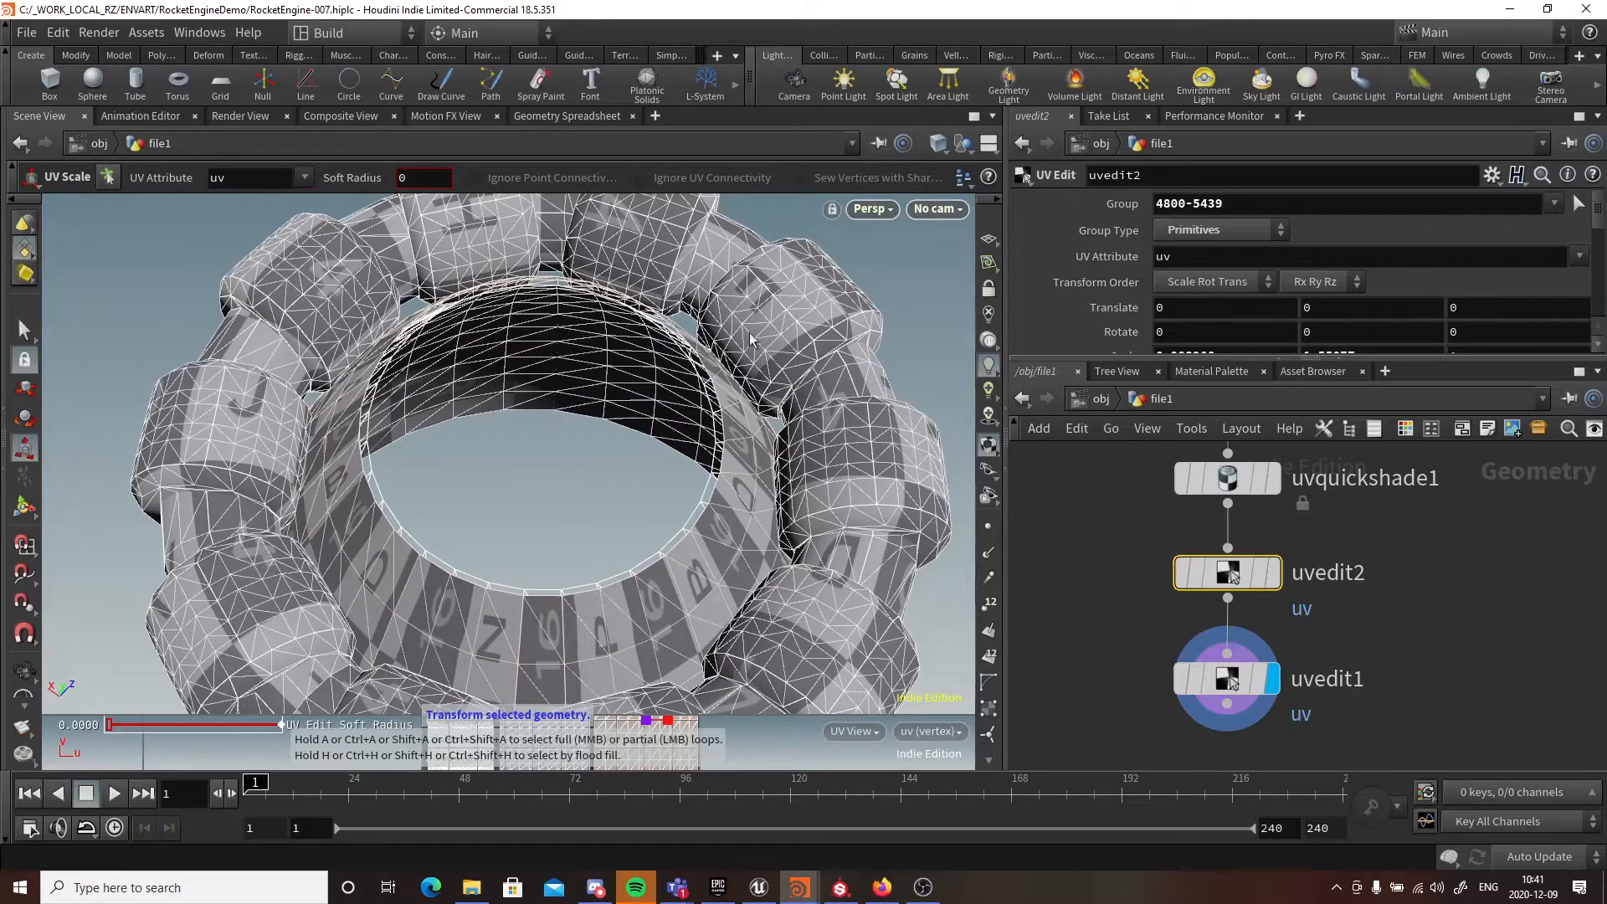
key(Escape)
drag(556, 566, 609, 574)
key(e)
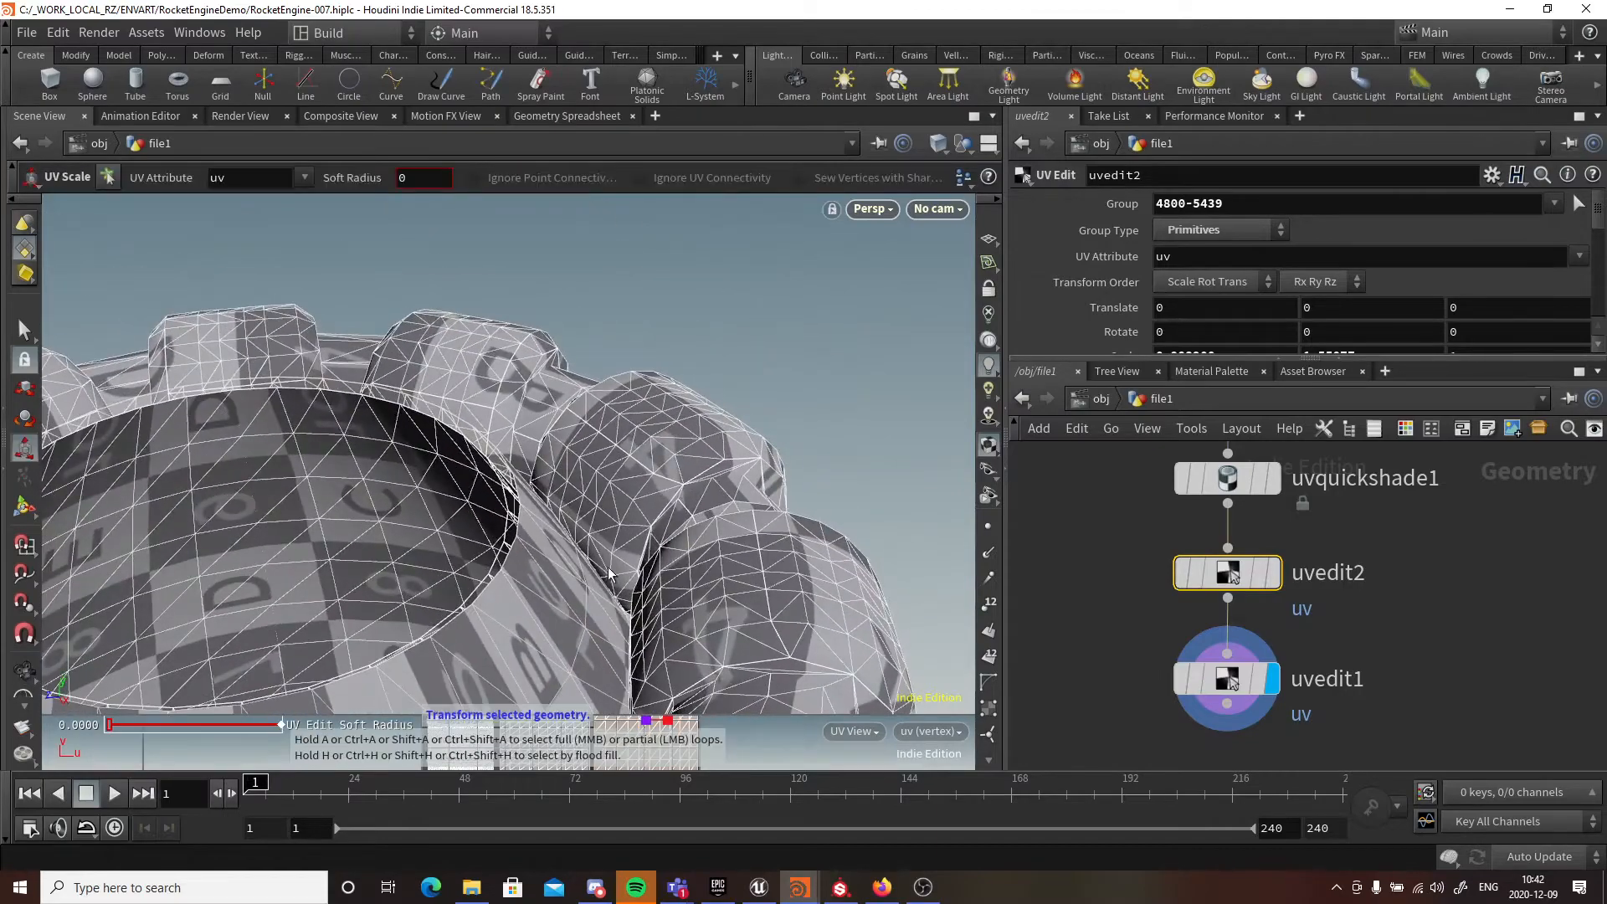
key(Escape)
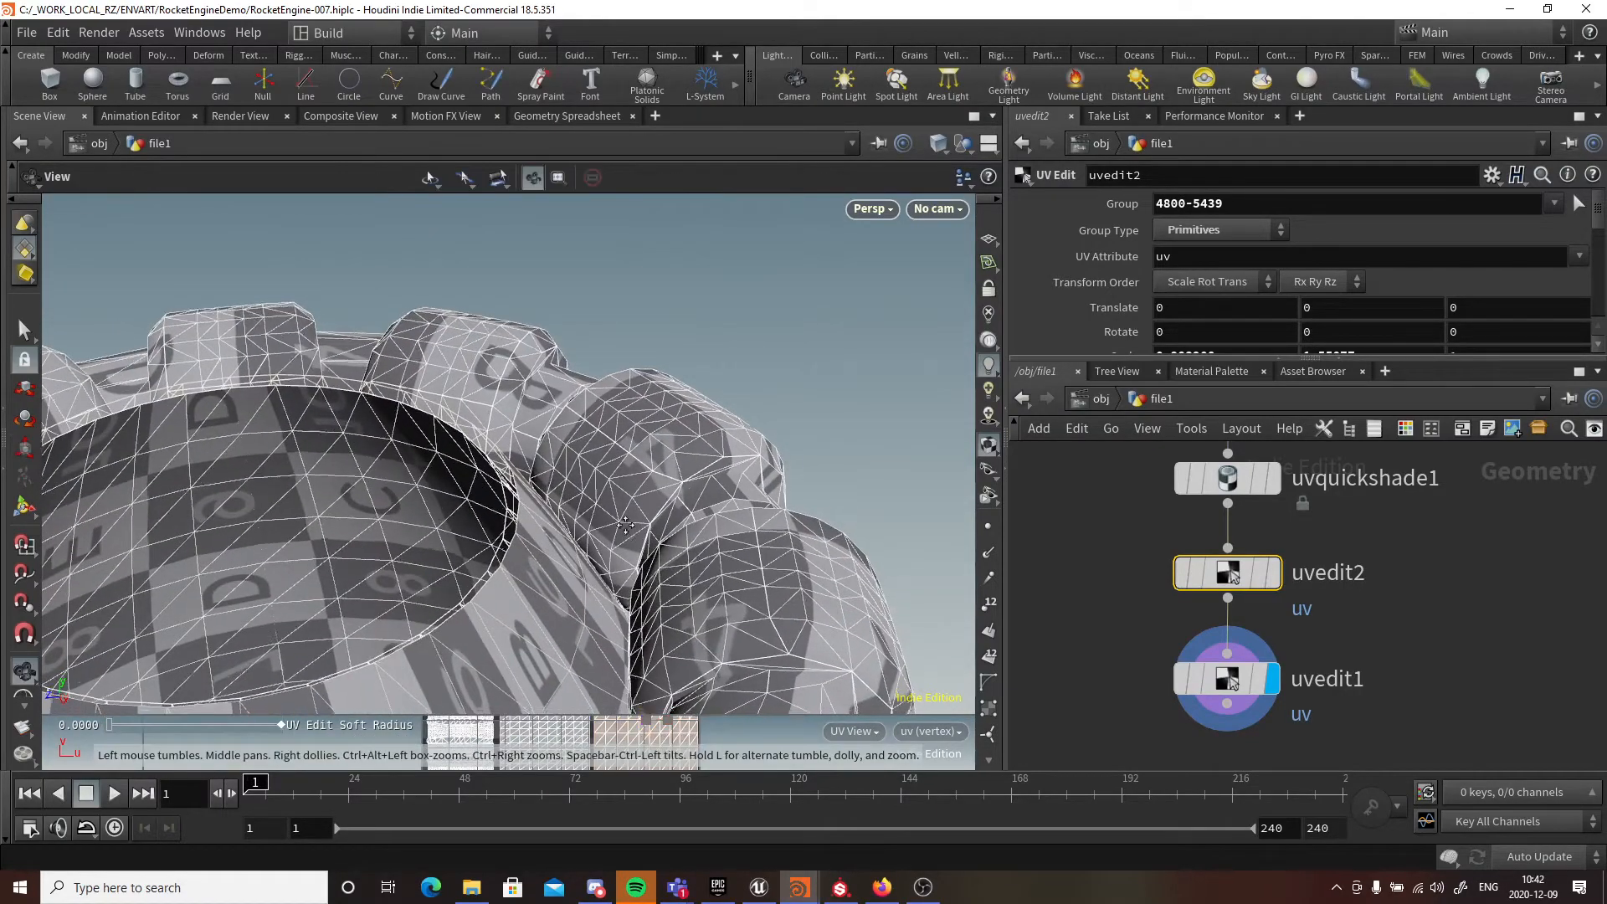
- Inspect the checker pattern on the whole engine and inside the nozzle, comparing it with the UV layout
scroll(544, 513, down, 5)
drag(544, 513, 640, 523)
scroll(233, 362, up, 5)
scroll(234, 362, down, 5)
scroll(640, 523, down, 3)
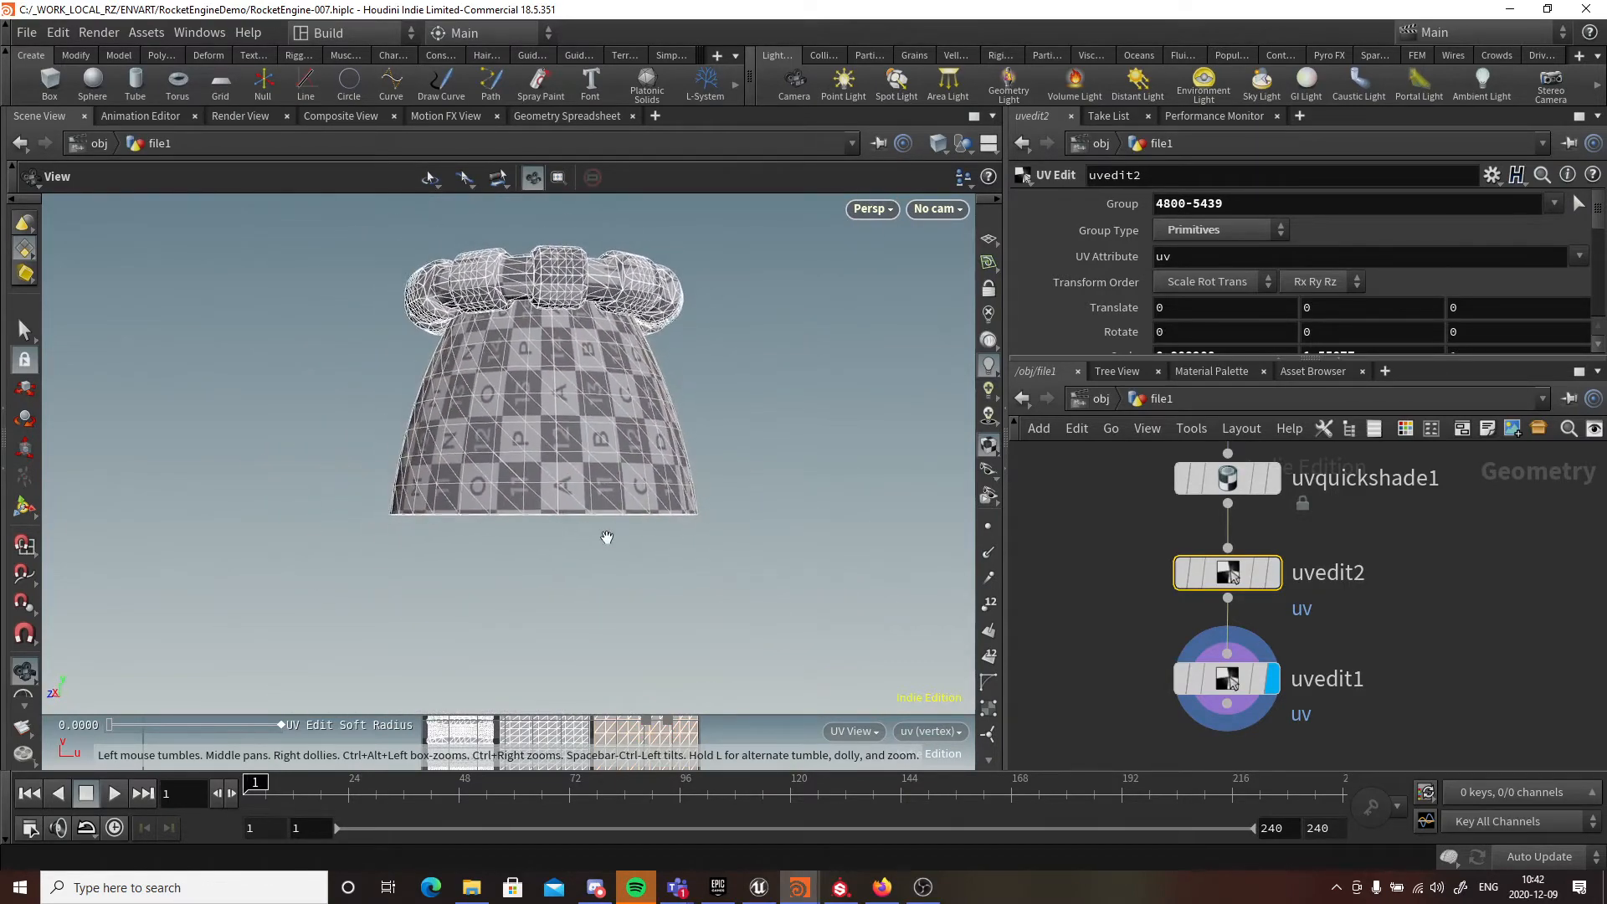
scroll(606, 538, up, 3)
drag(638, 402, 729, 519)
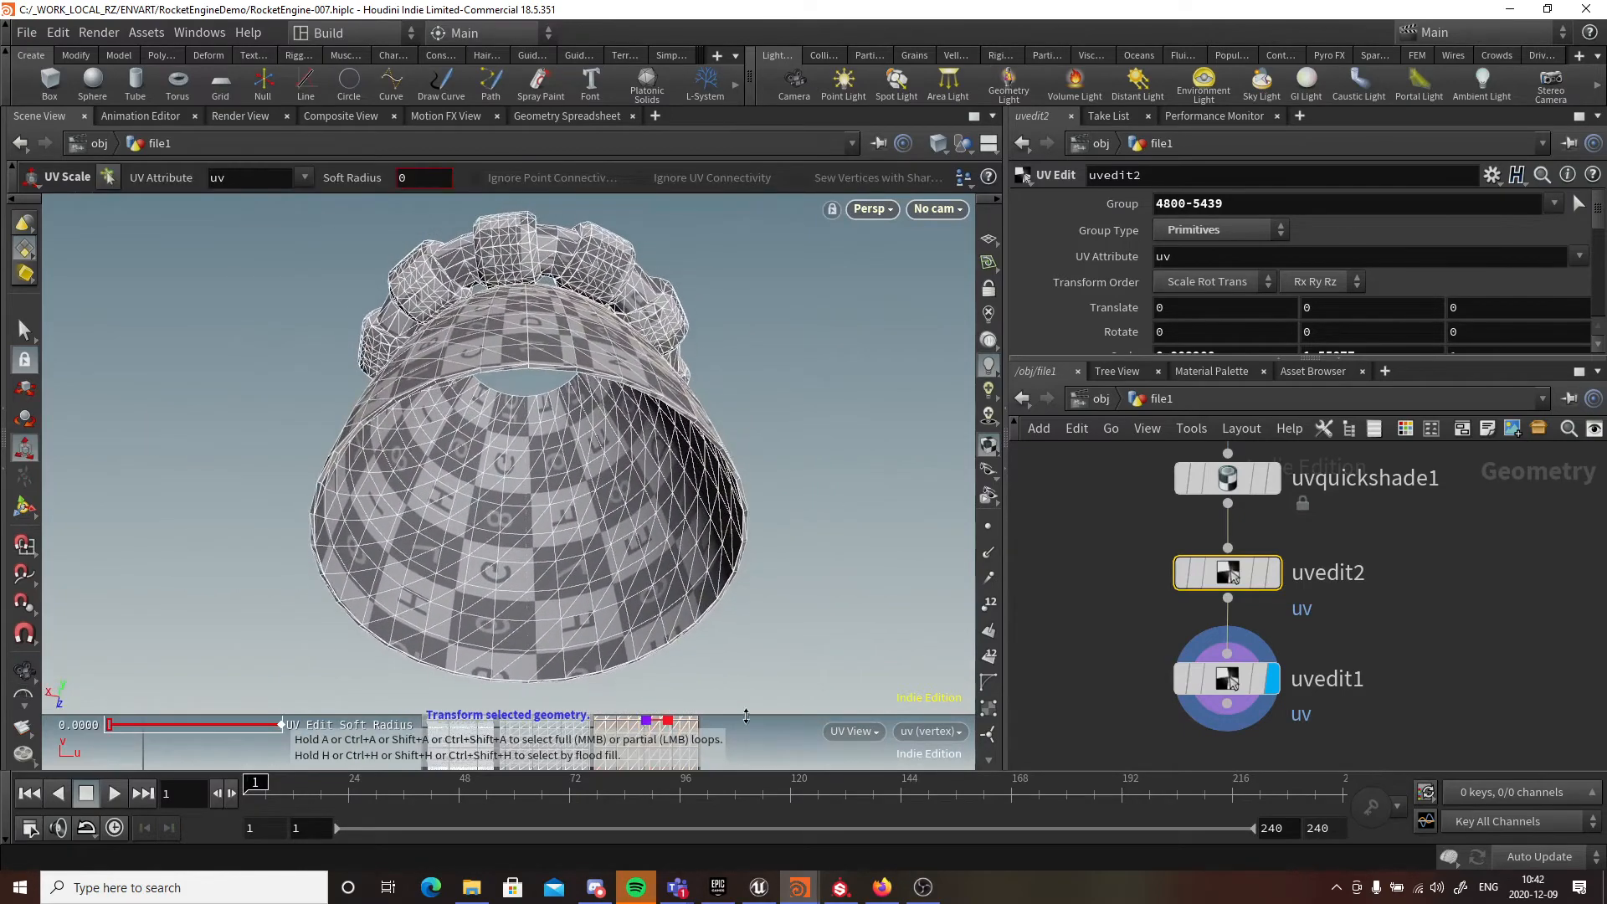
drag(746, 716, 746, 590)
key(Escape)
scroll(596, 375, up, 2)
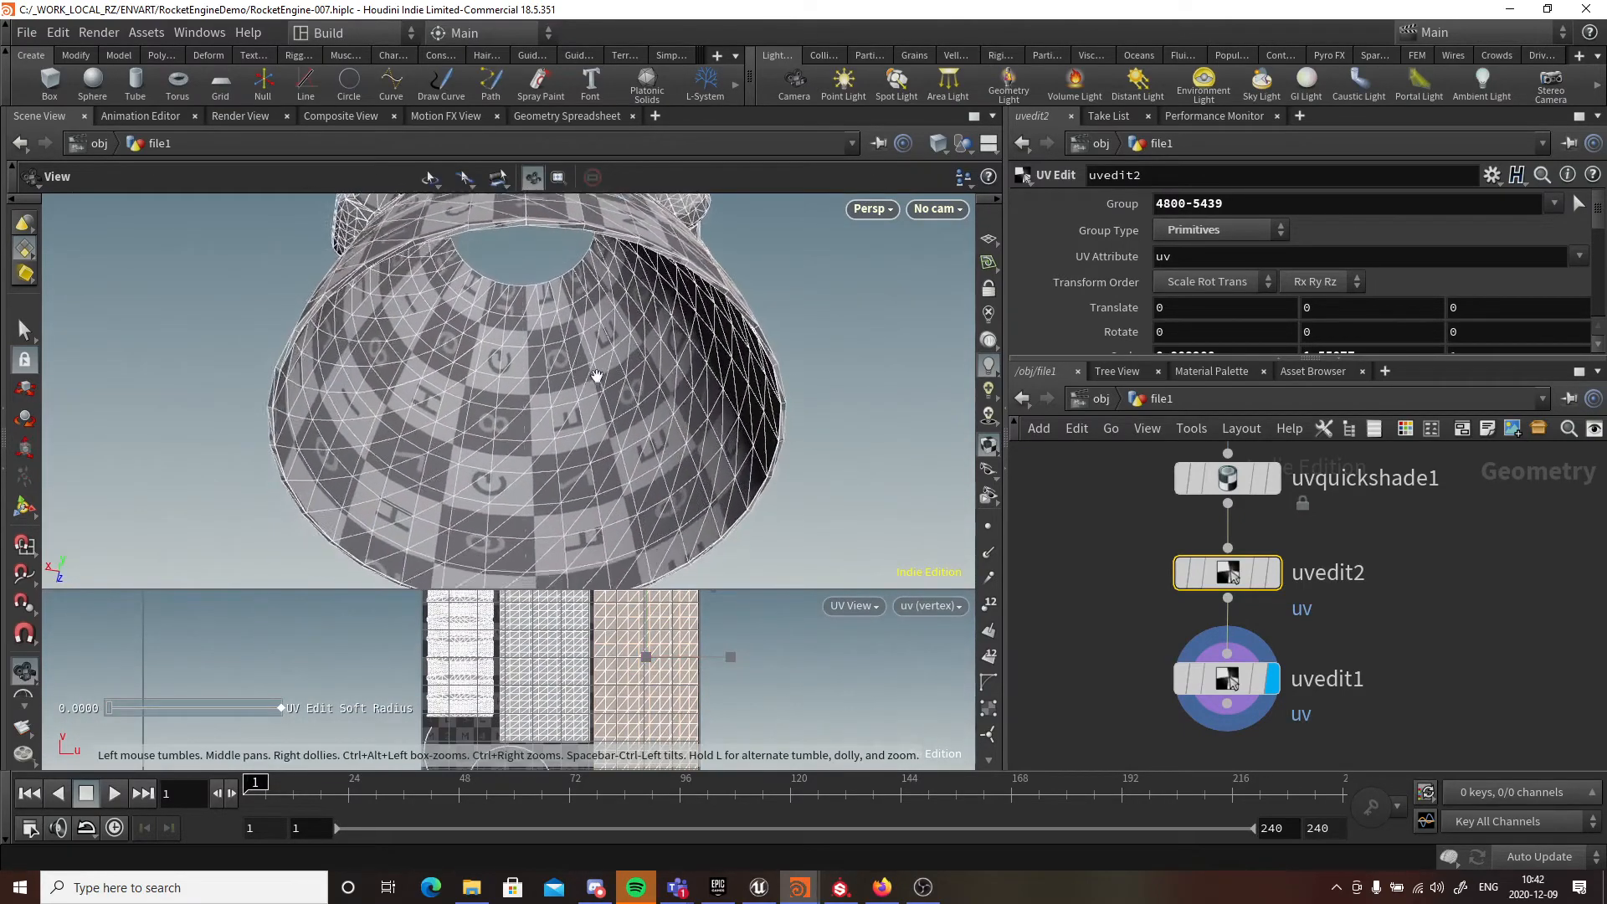
scroll(596, 376, down, 3)
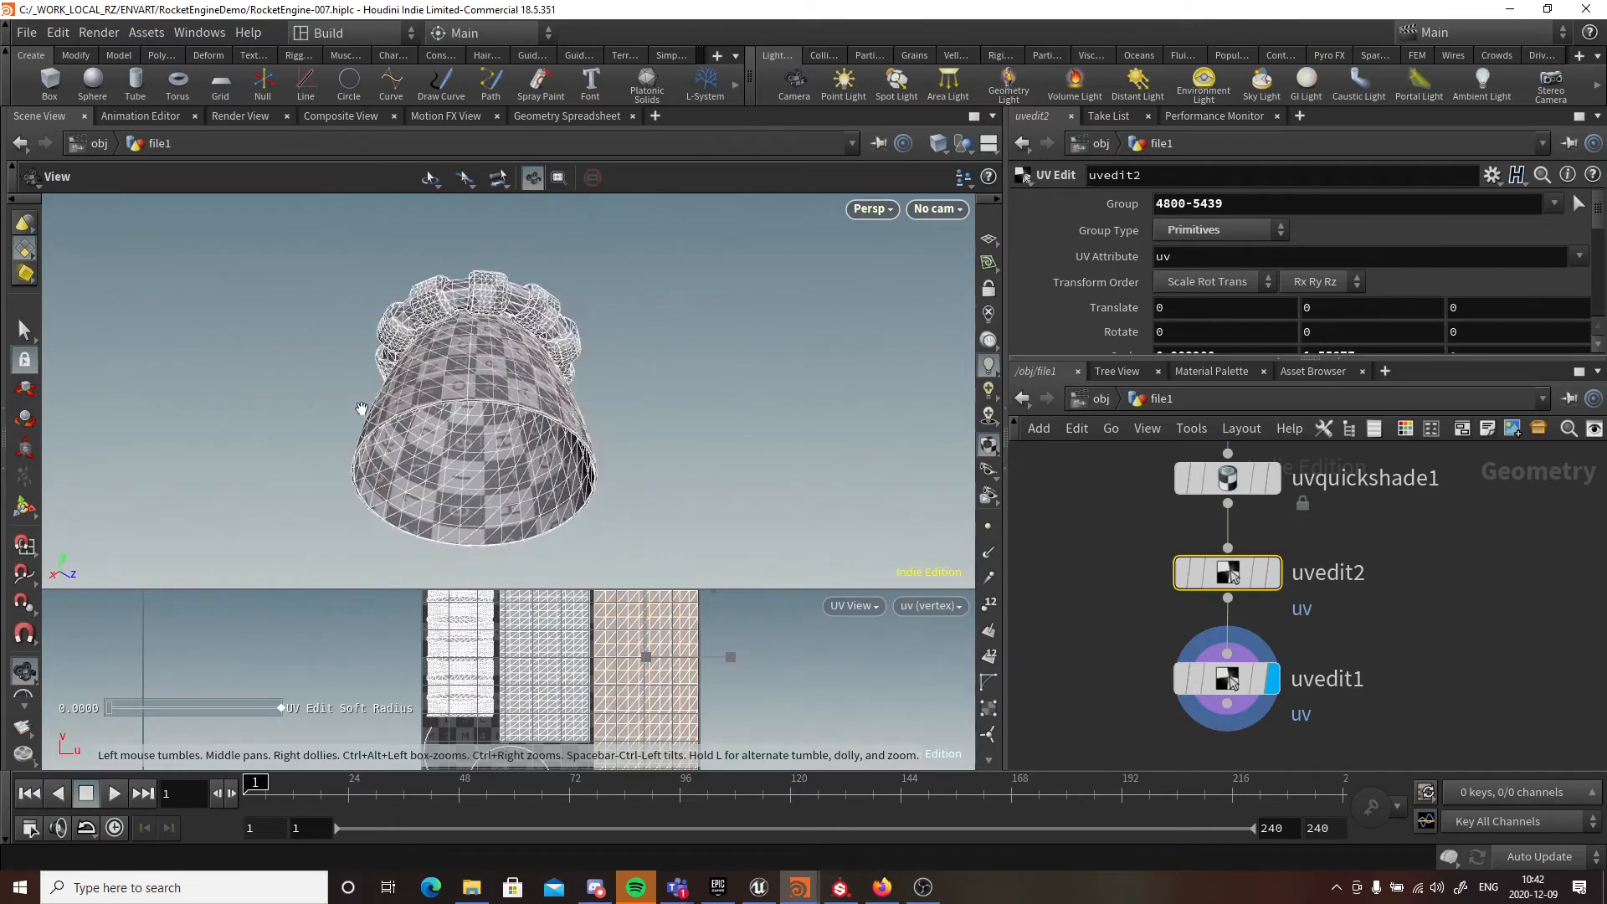
drag(439, 405, 664, 420)
key(e)
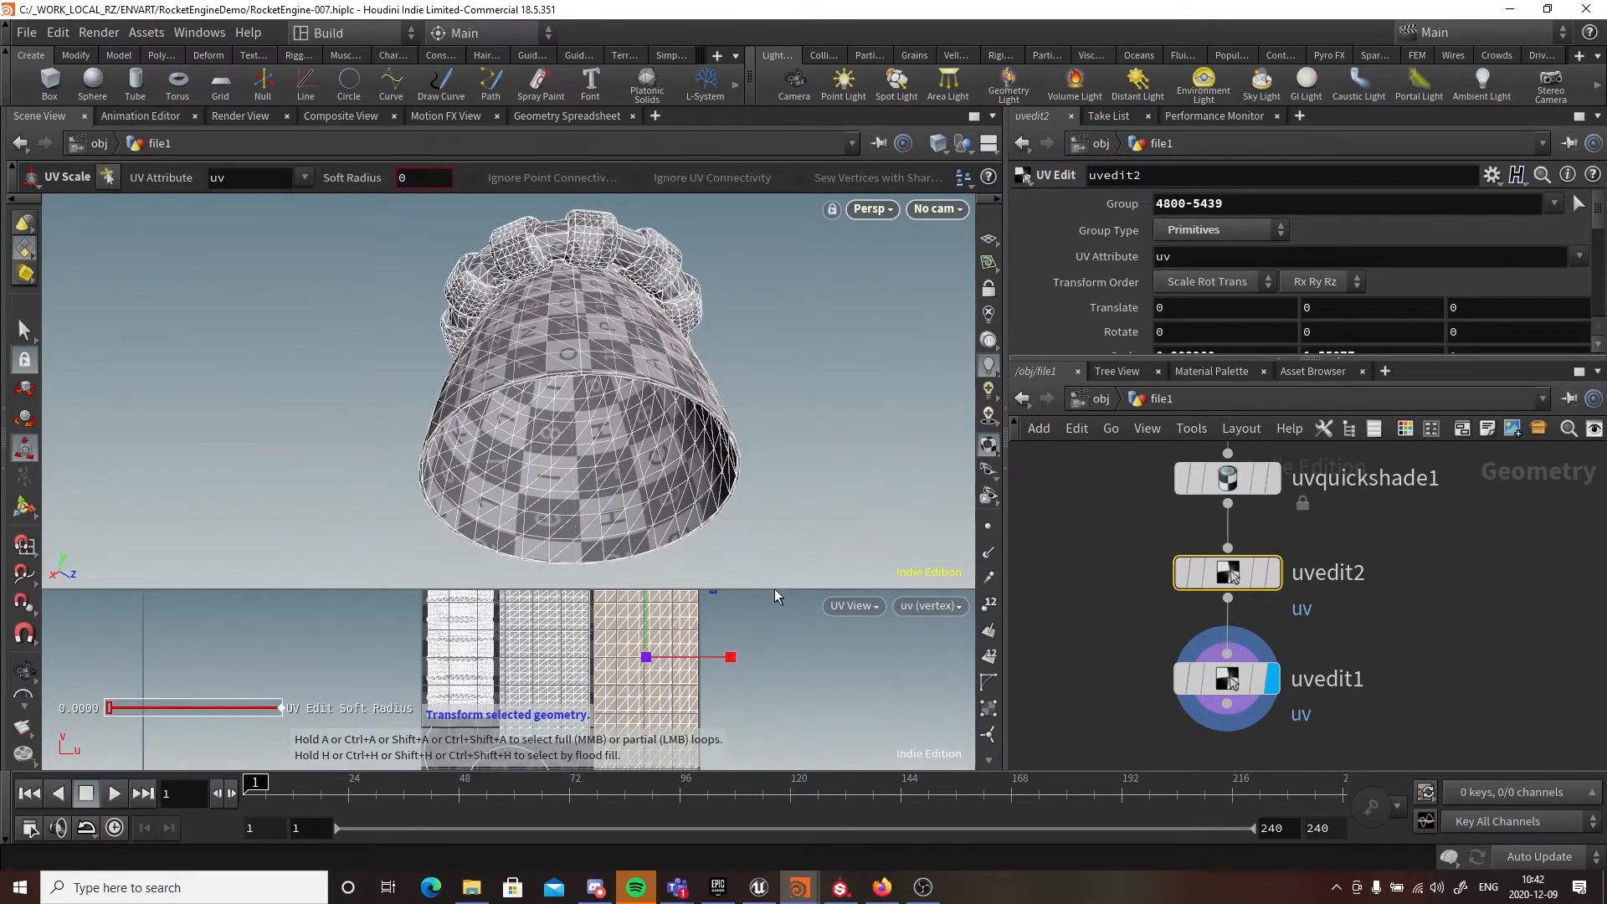
drag(776, 590, 770, 416)
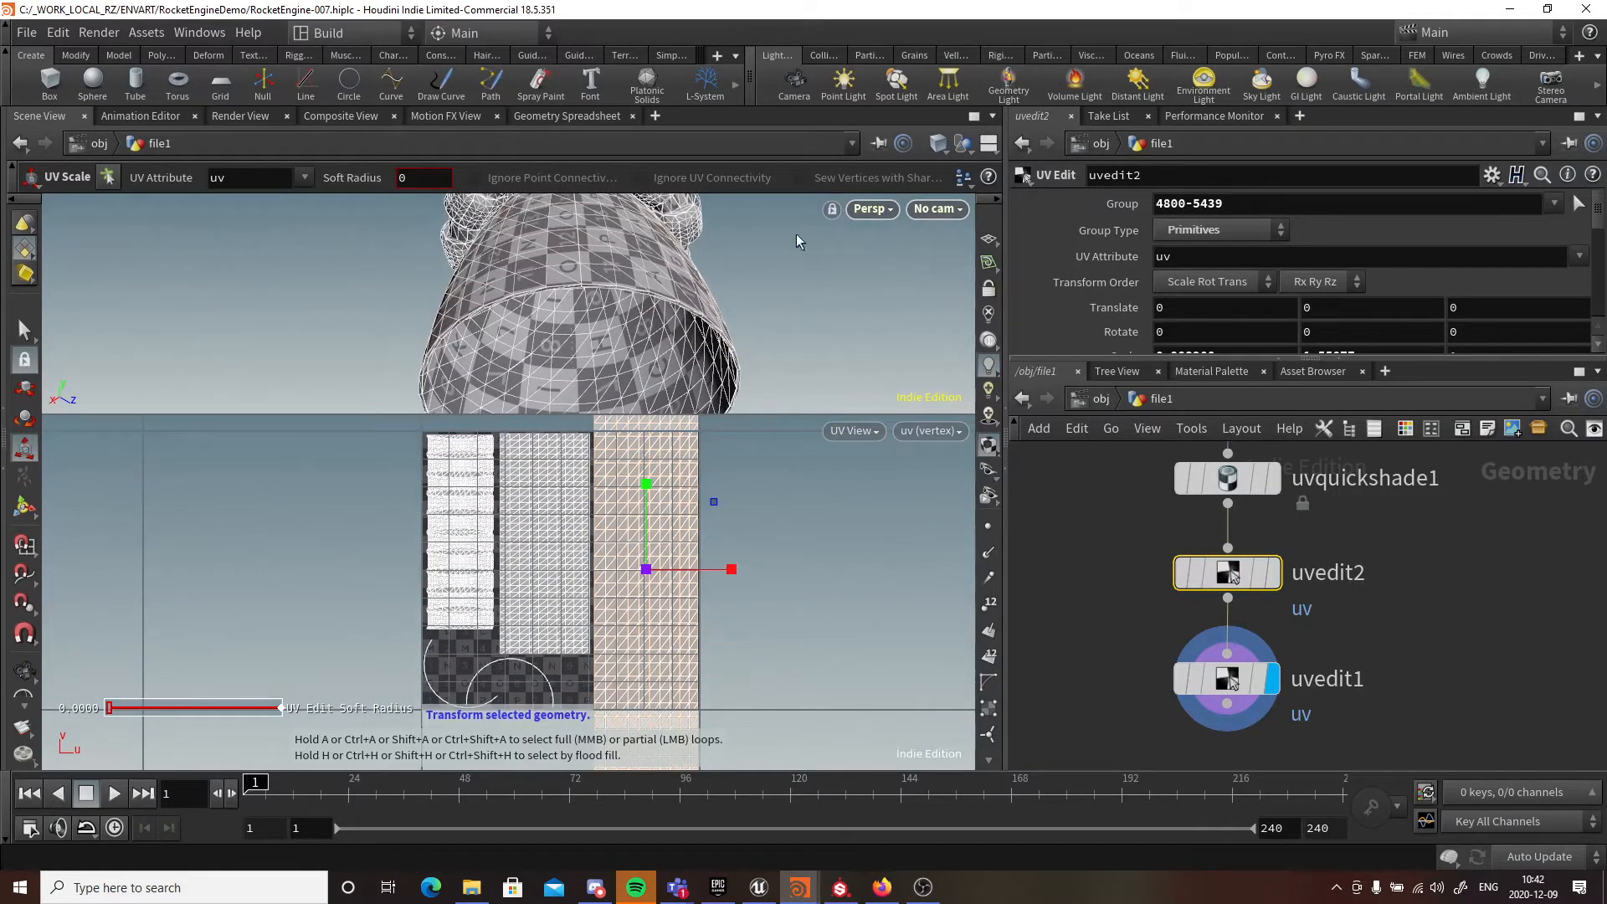
- Switch to Substance Painter, view the textured rocket engine from above, and select the Rubber Dry layer
click(1511, 9)
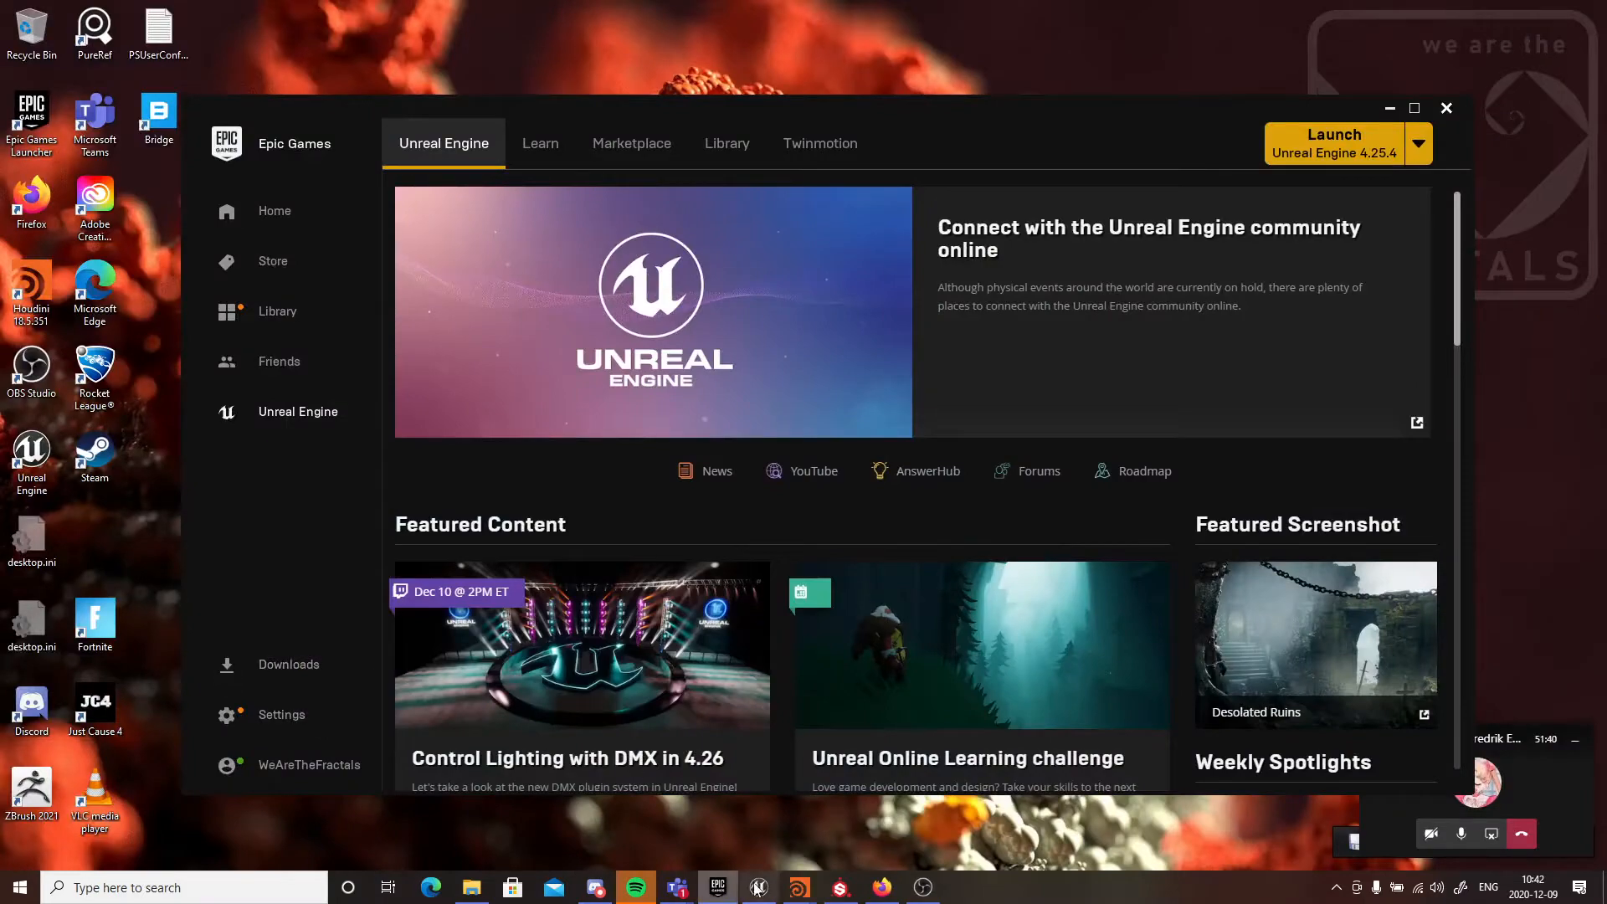
click(840, 889)
alt+drag(405, 467, 346, 424)
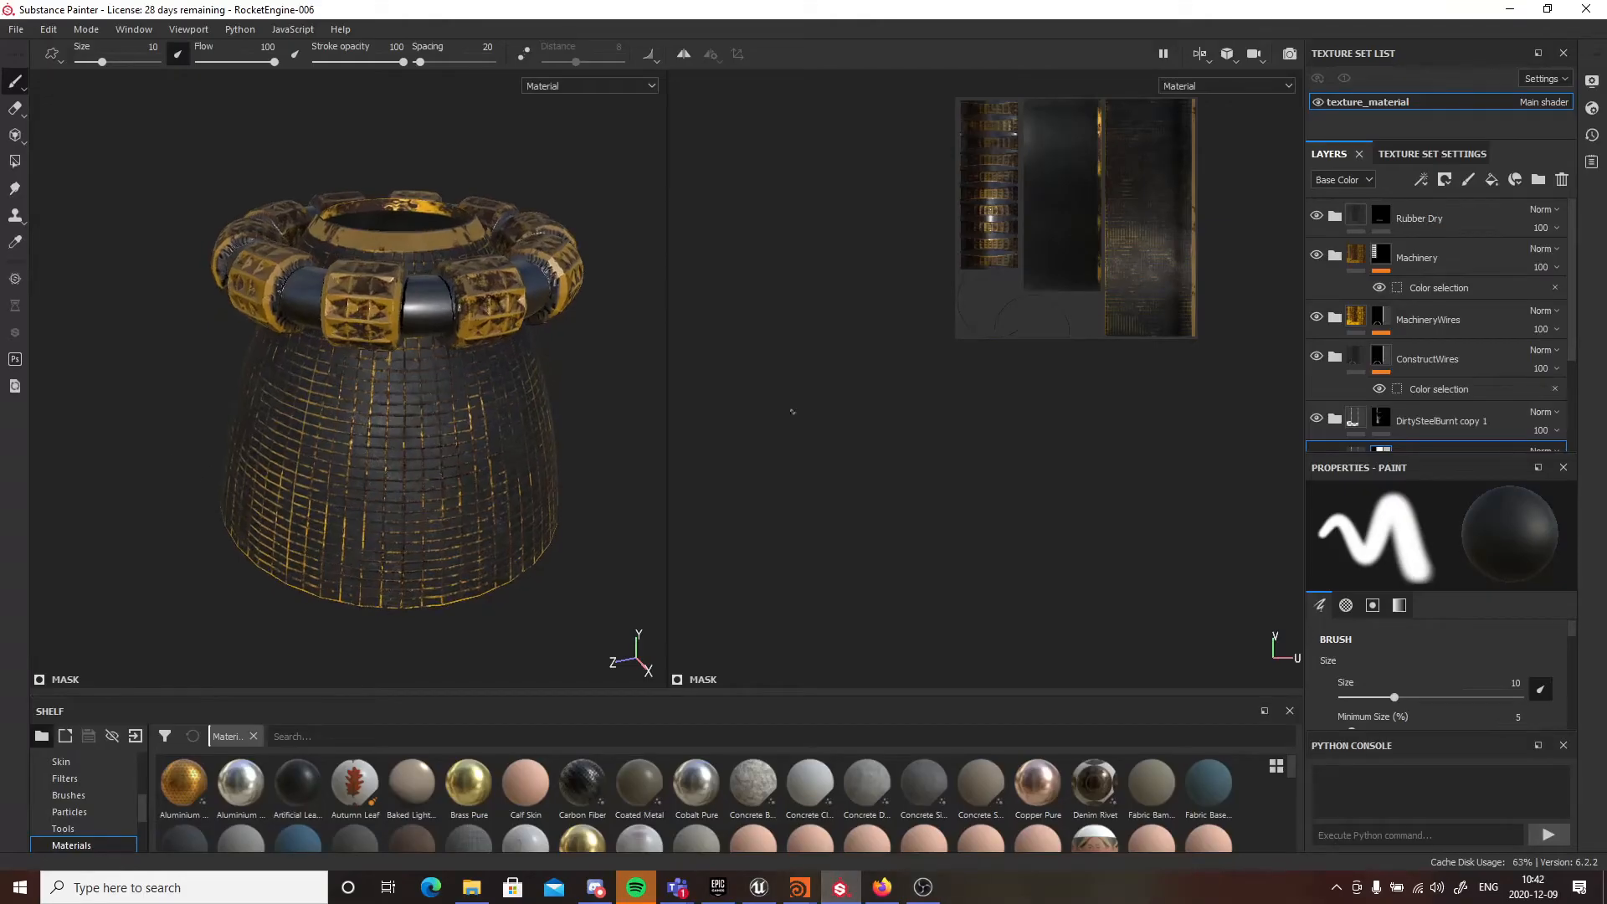
click(1460, 218)
- Save the project under the new name RocketEngine-008 in the ENVART\RocketEngineDemo folder
click(16, 33)
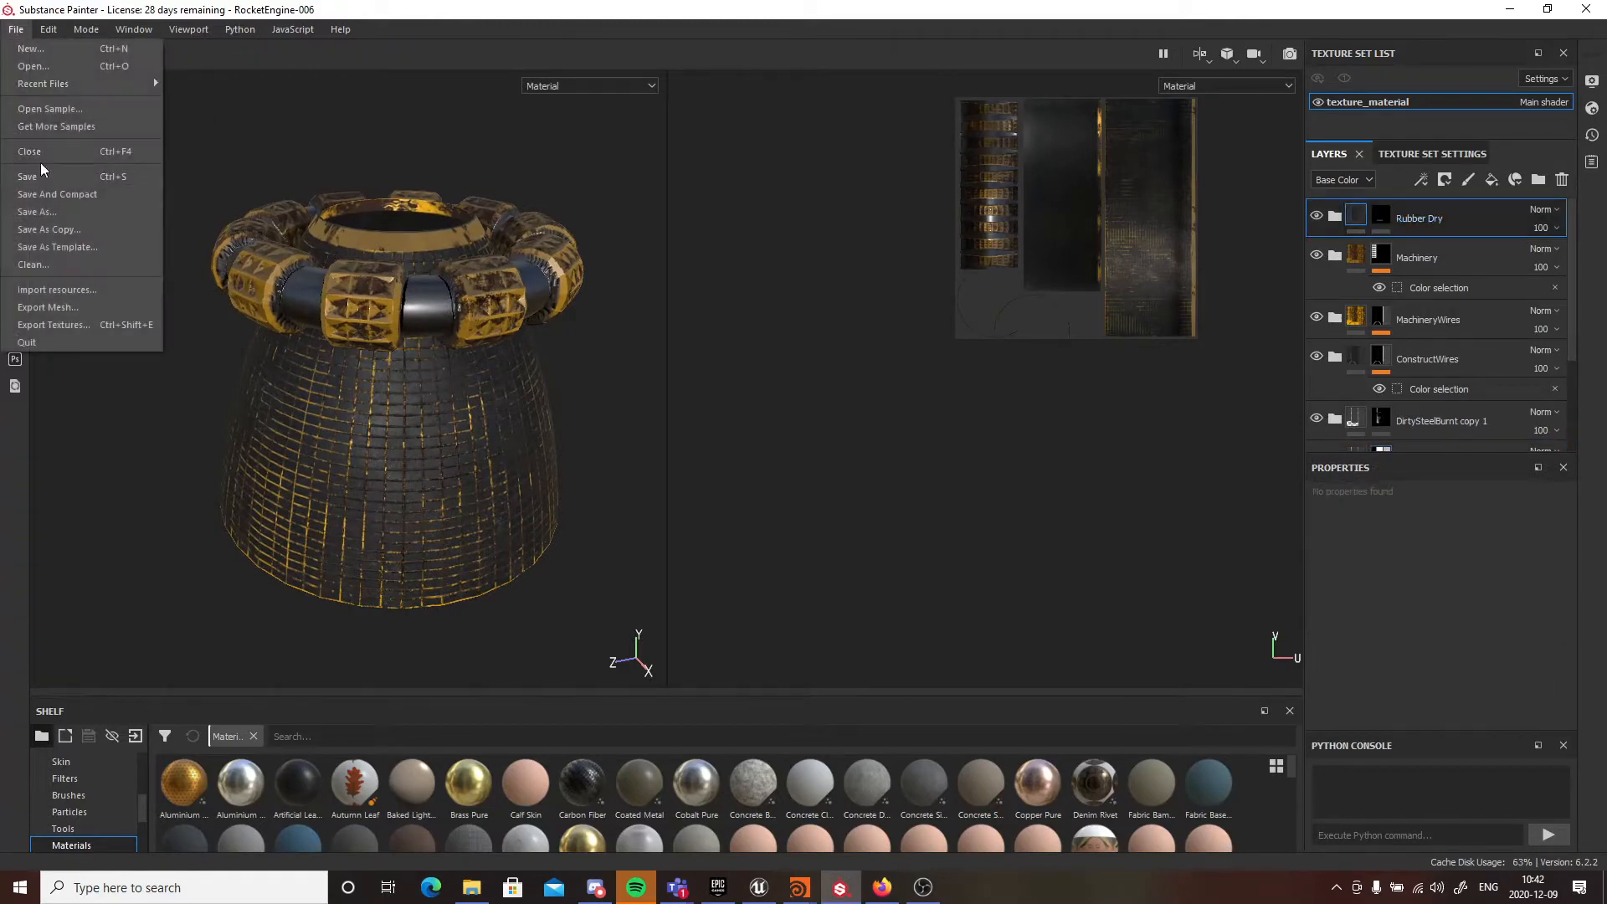
click(57, 214)
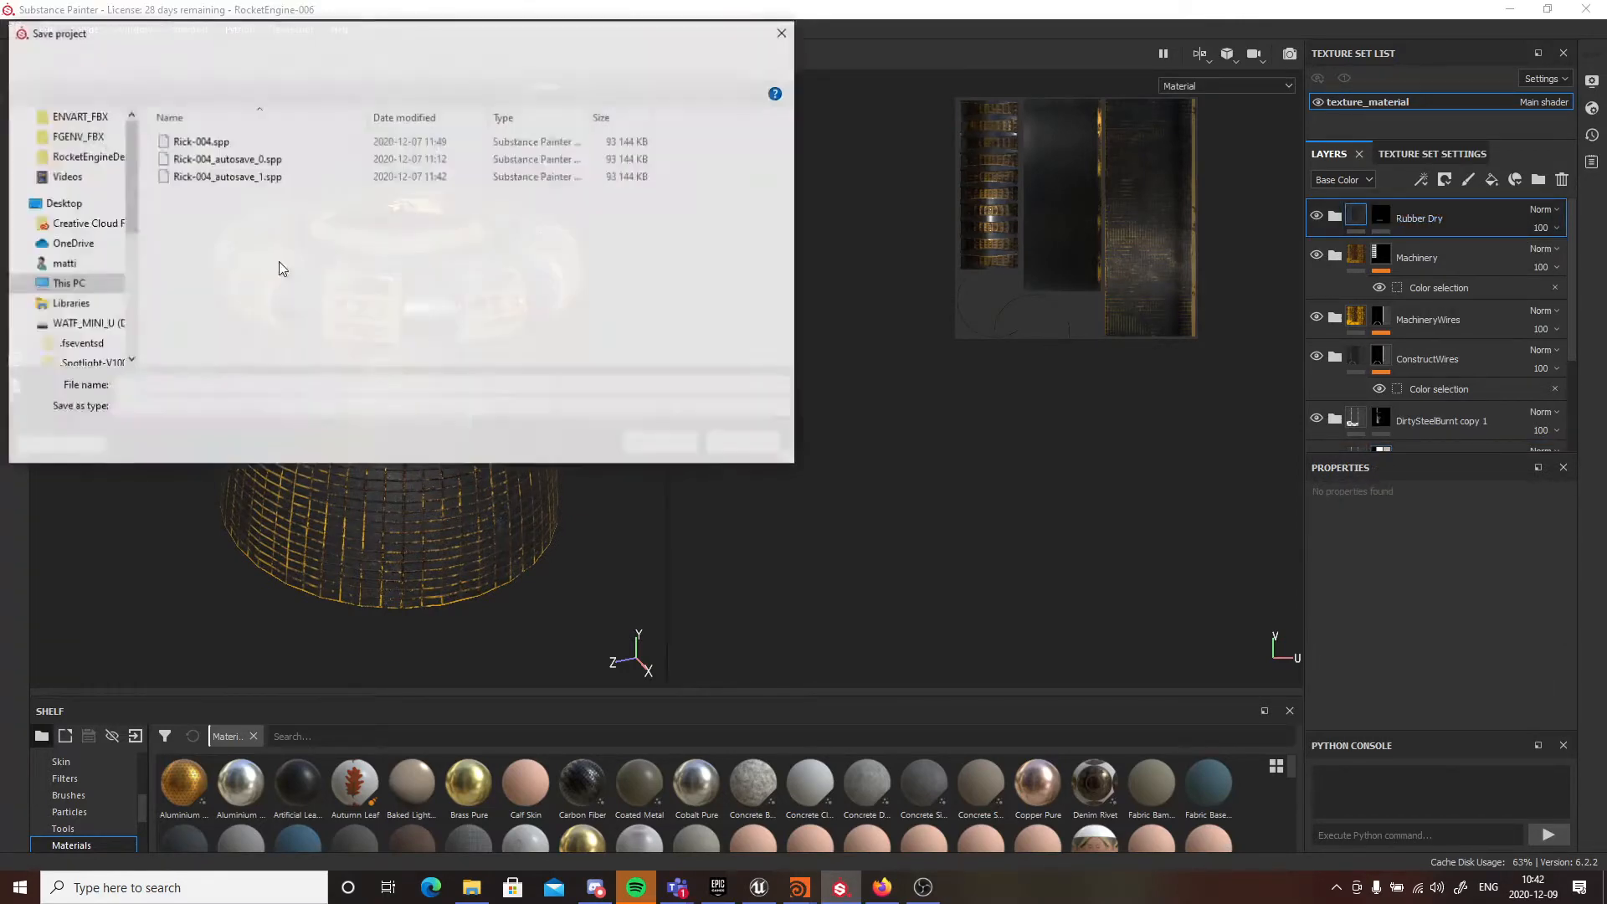
click(222, 177)
double_click(209, 393)
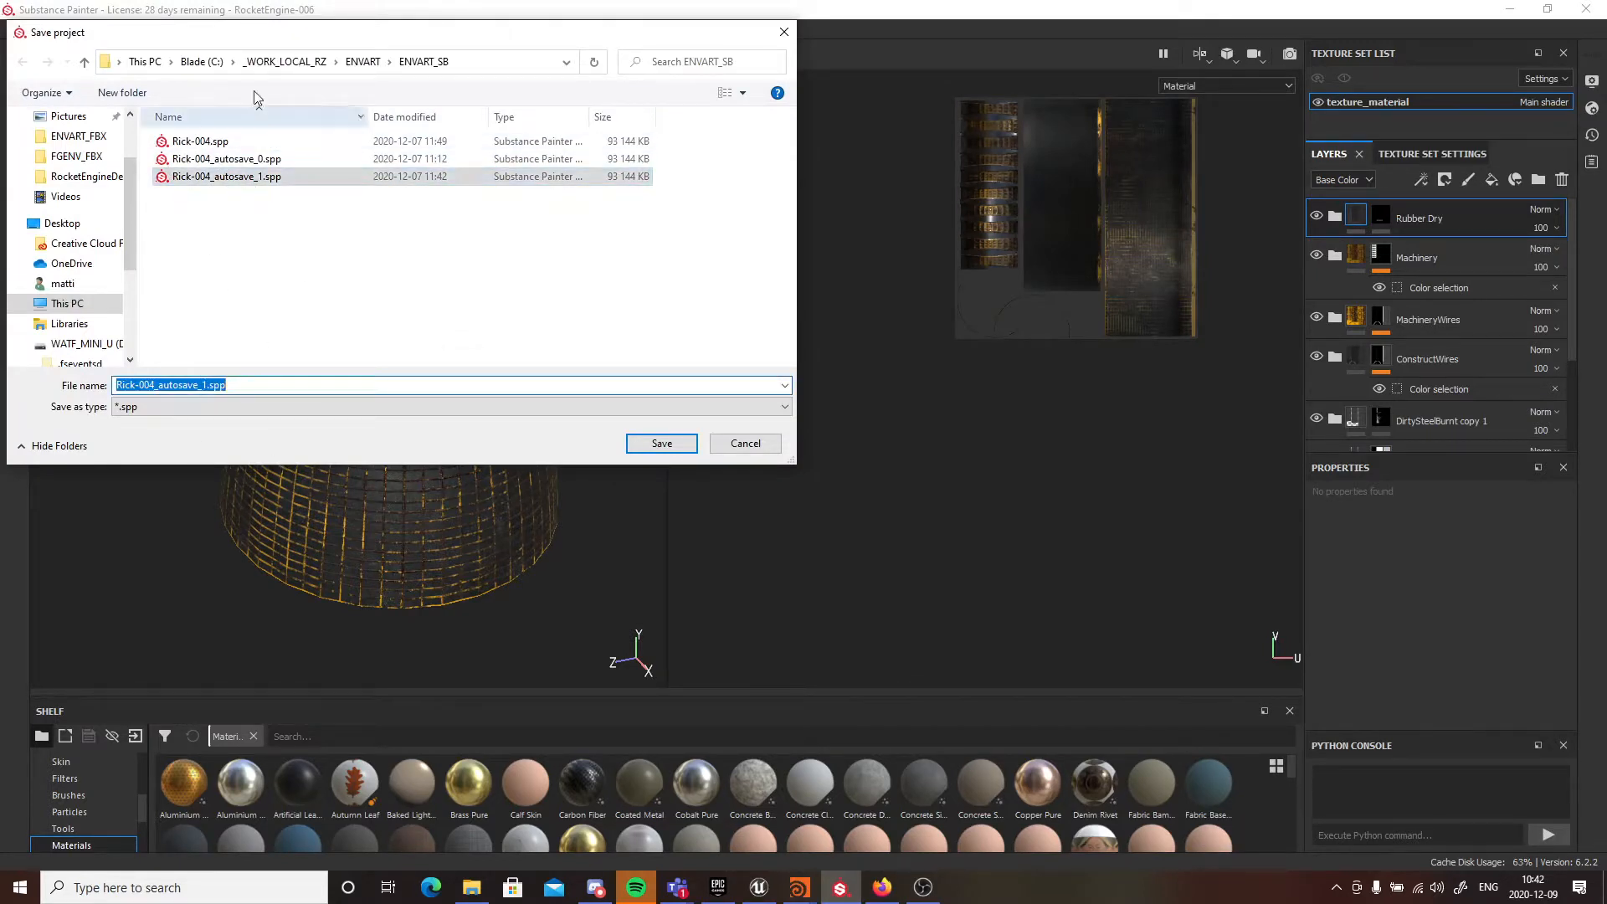
click(362, 61)
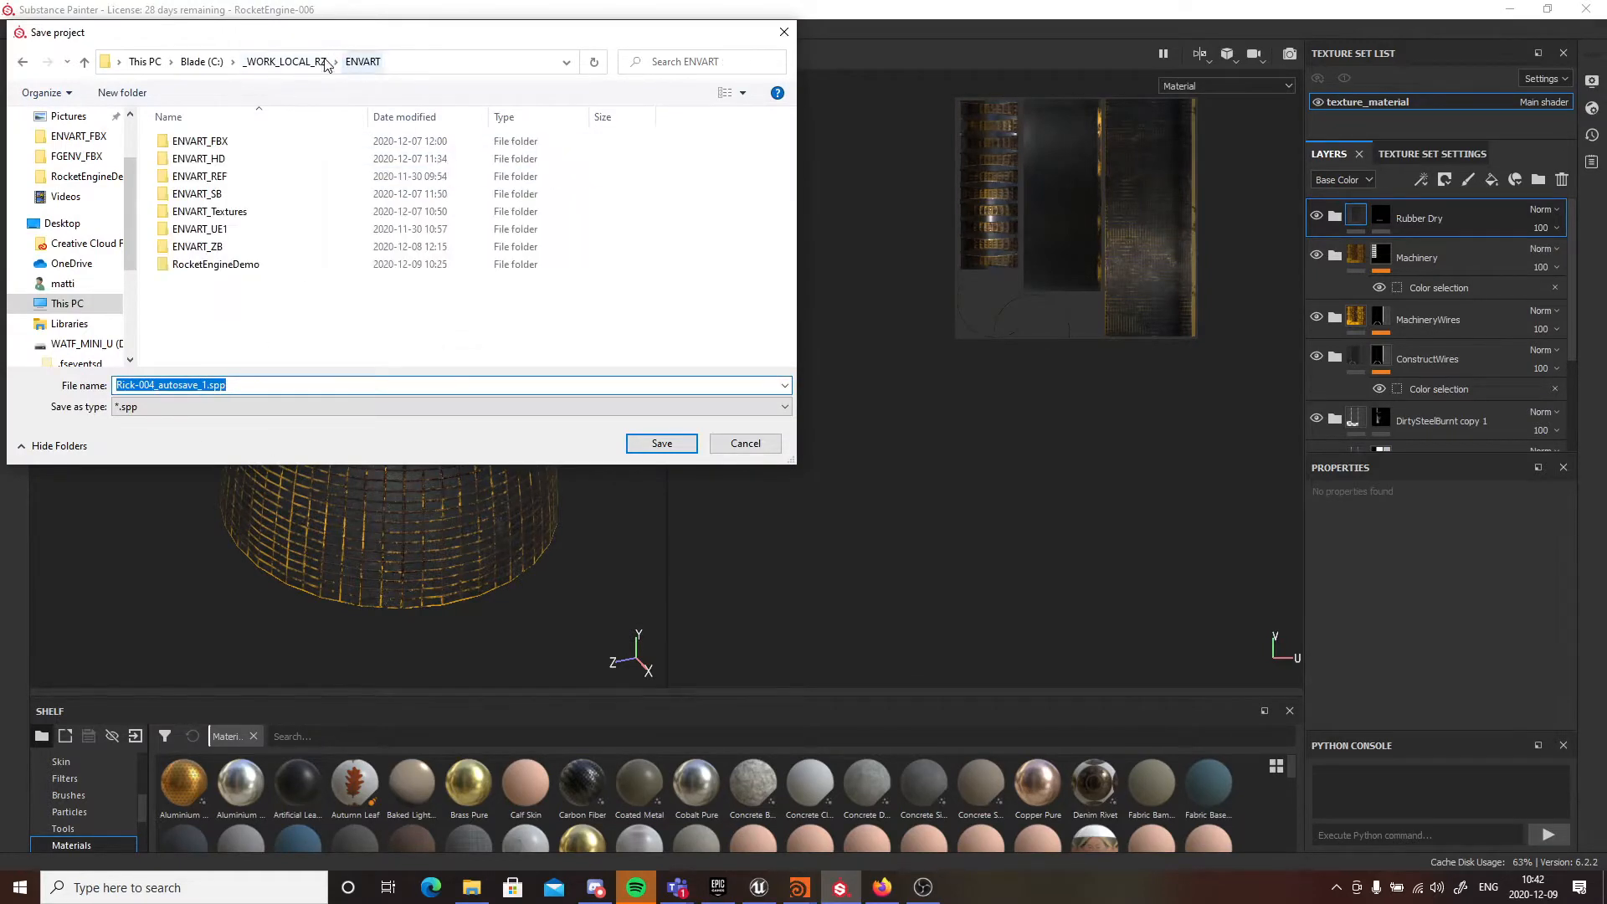
double_click(213, 263)
click(213, 212)
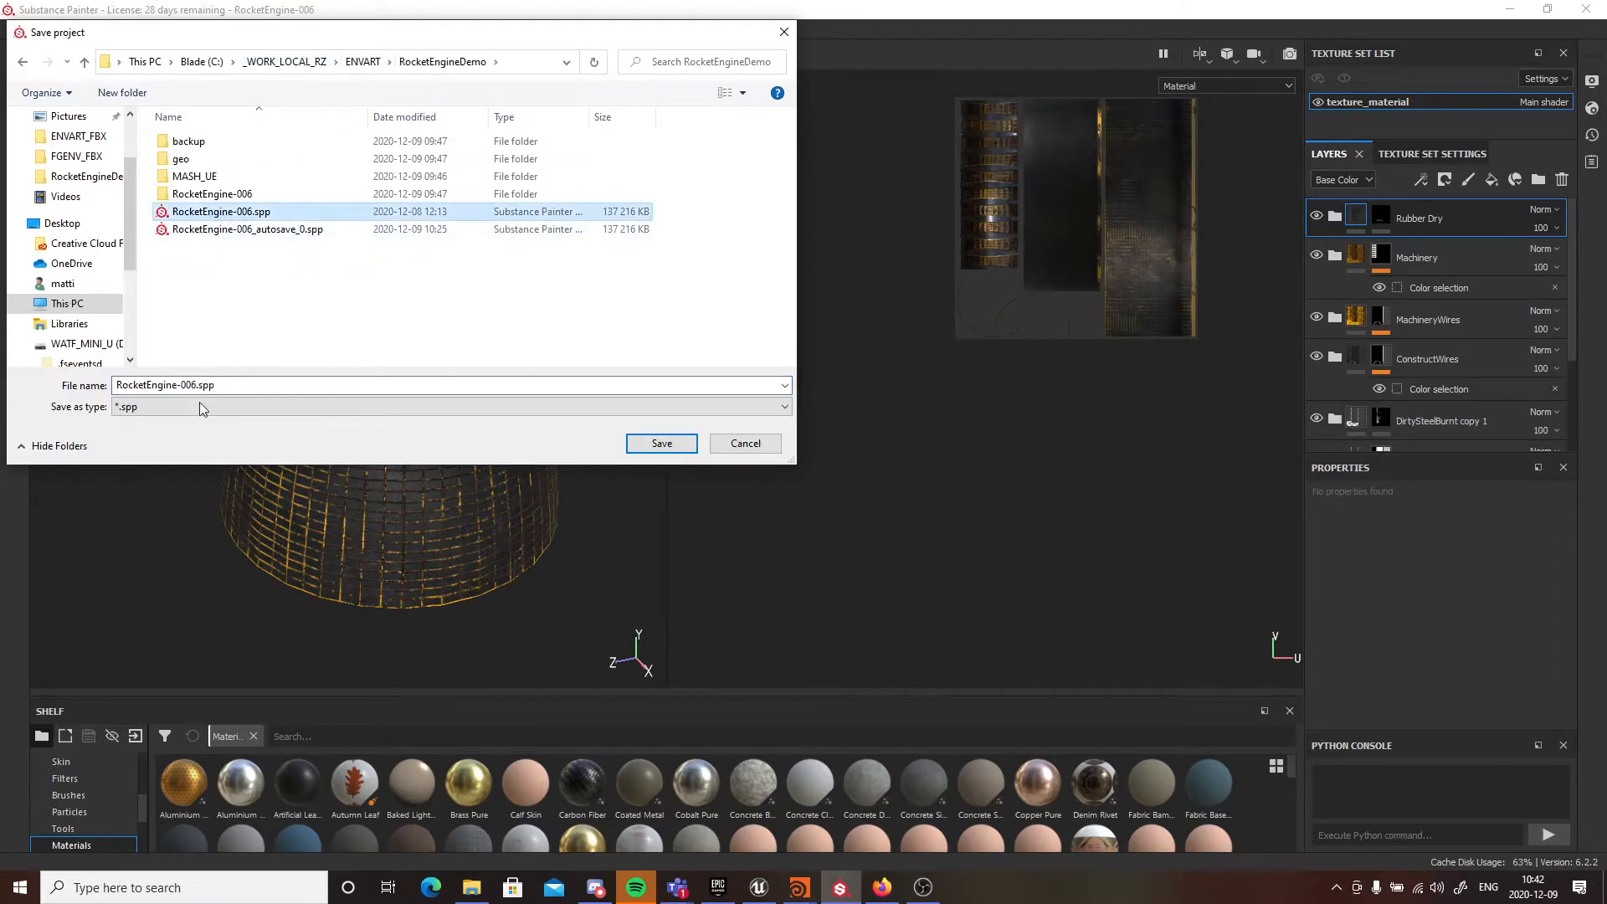
click(197, 385)
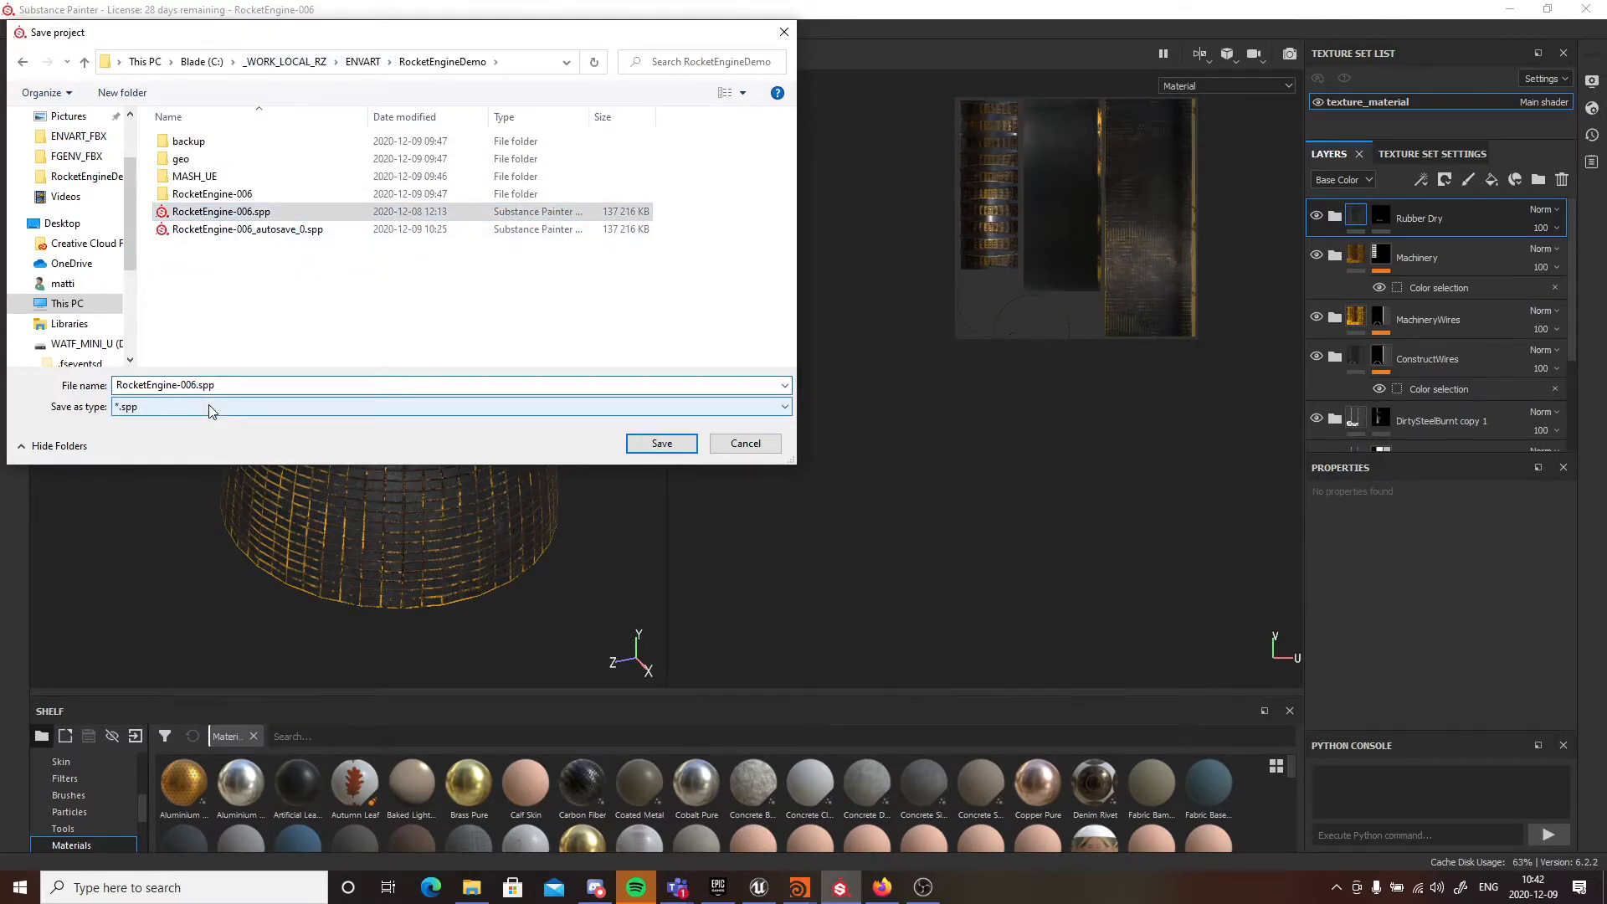
key(Return)
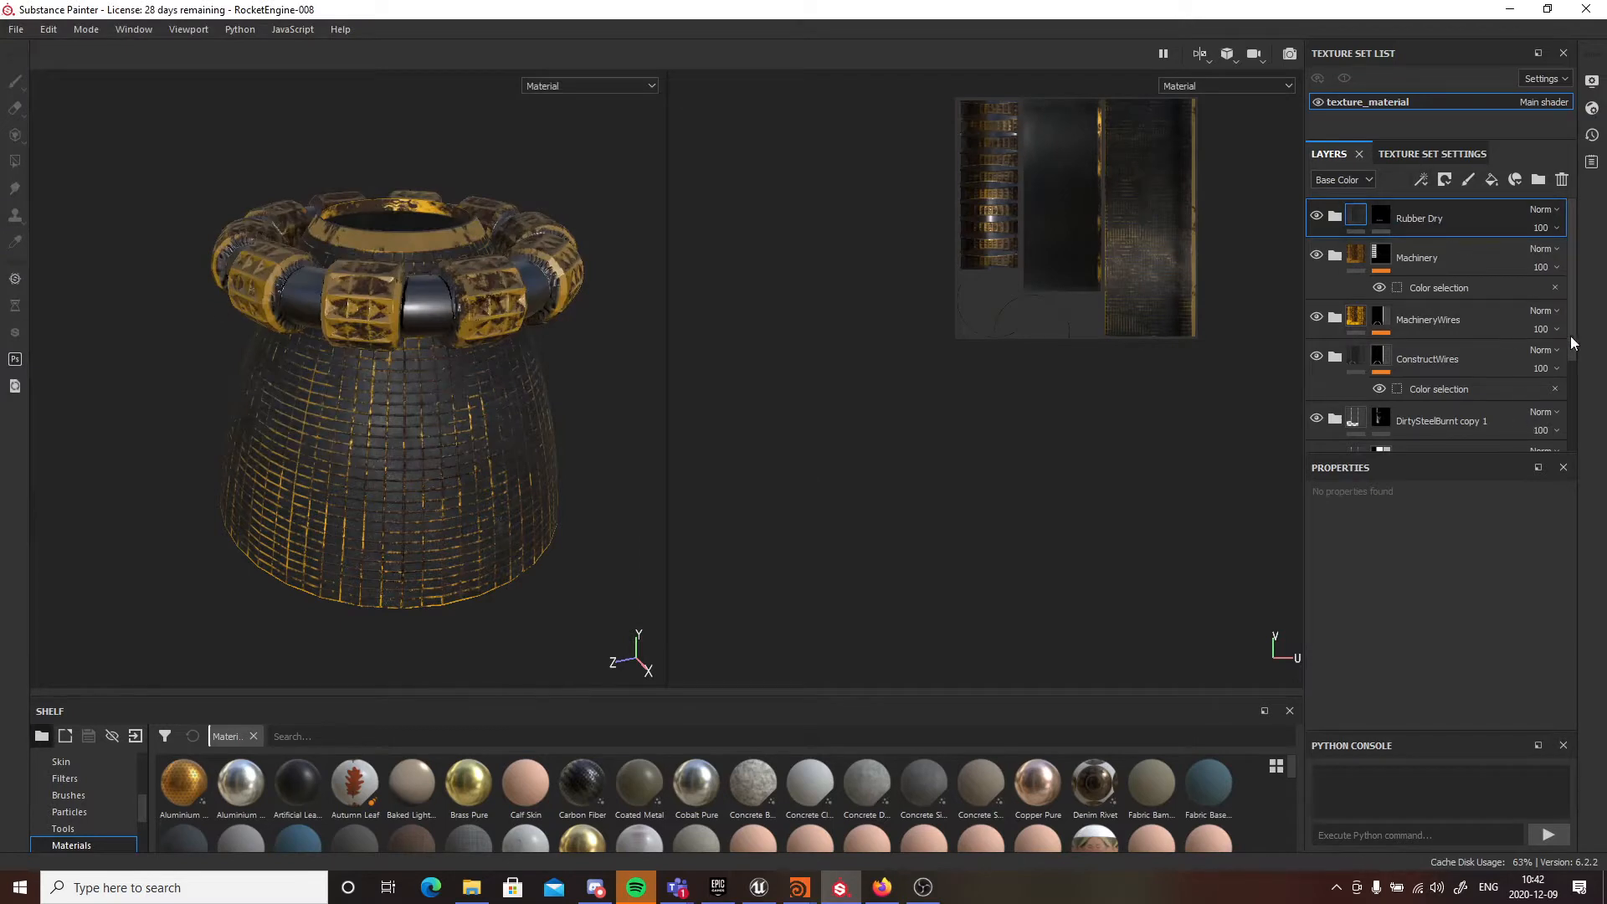
- Delete all layers from Rubber Dry down to Steel Rust and Wear, keeping only Layer 1
scroll(1557, 352, down, 5)
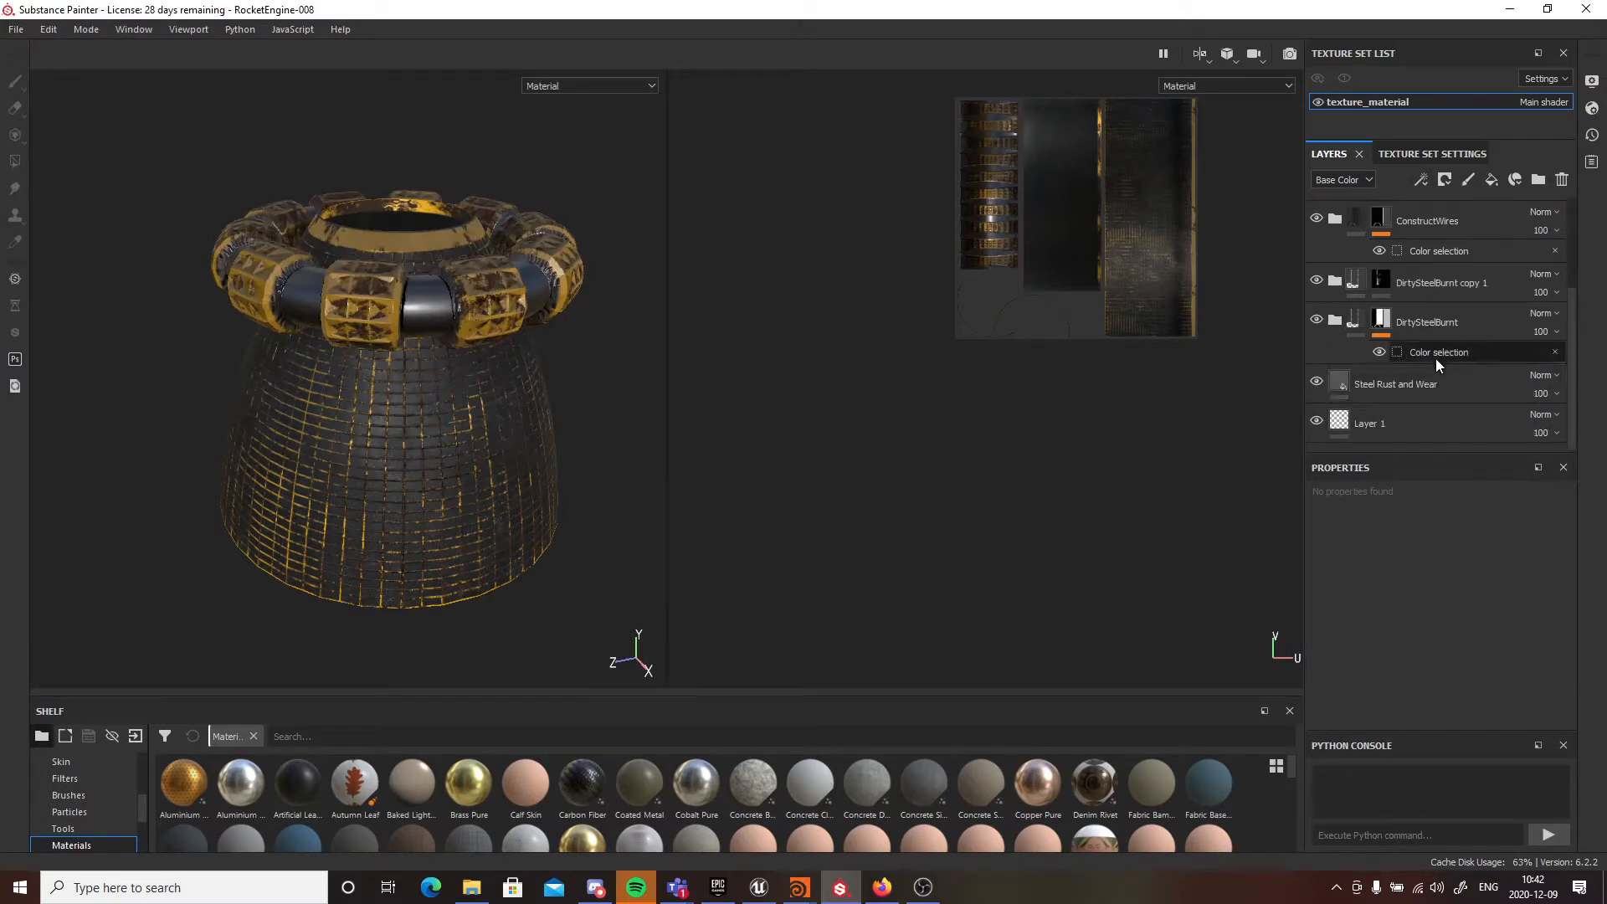
shift+click(1436, 386)
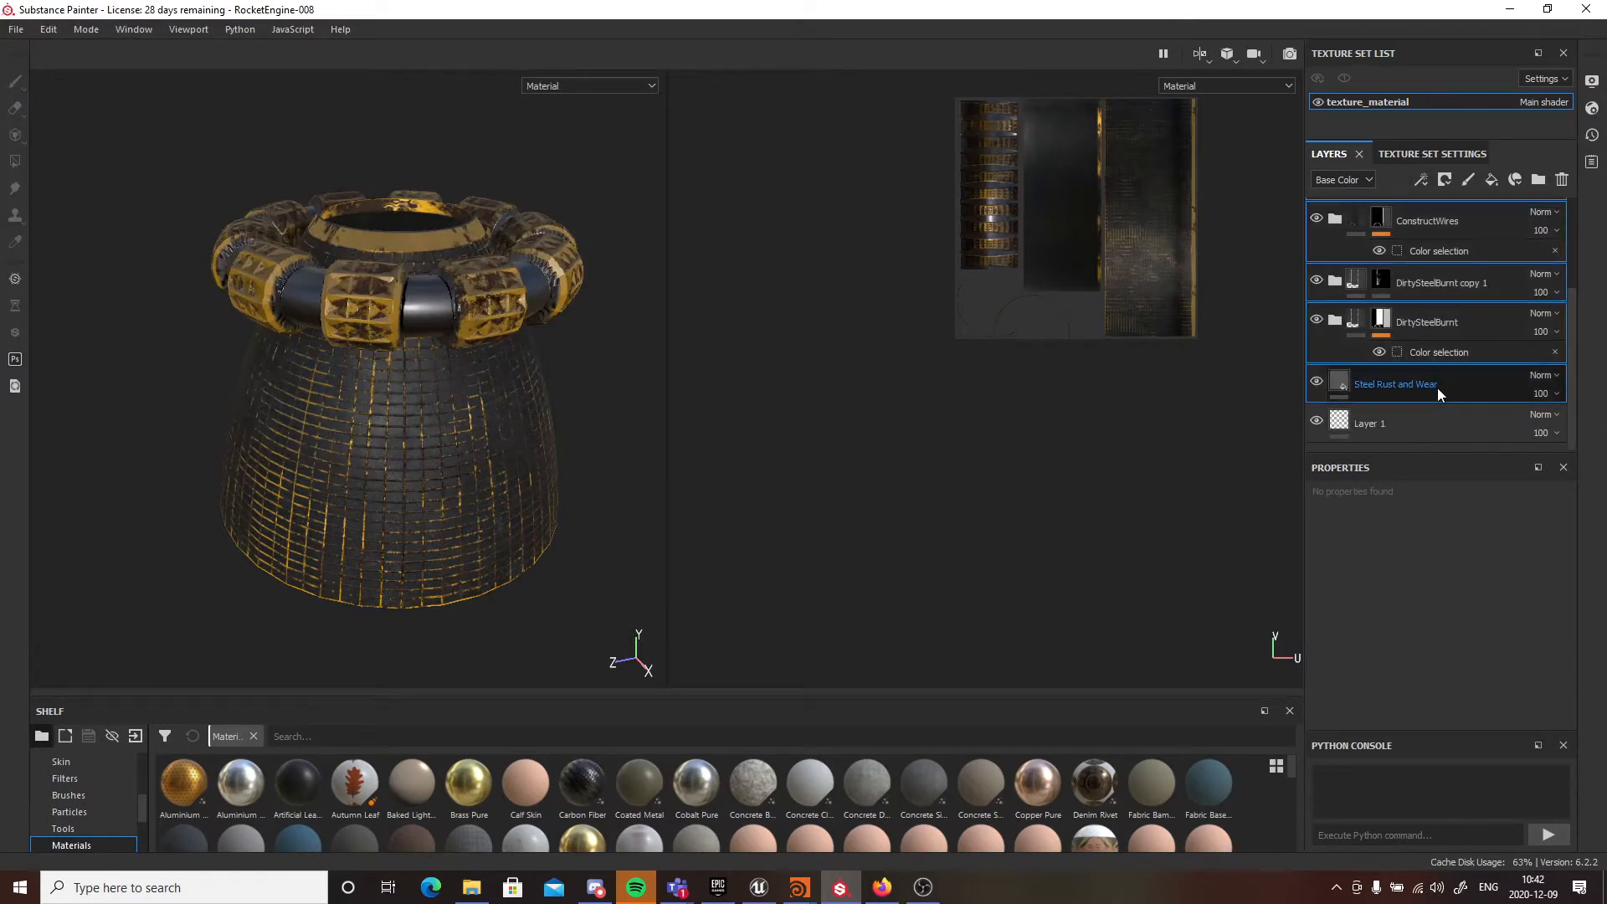
key(Delete)
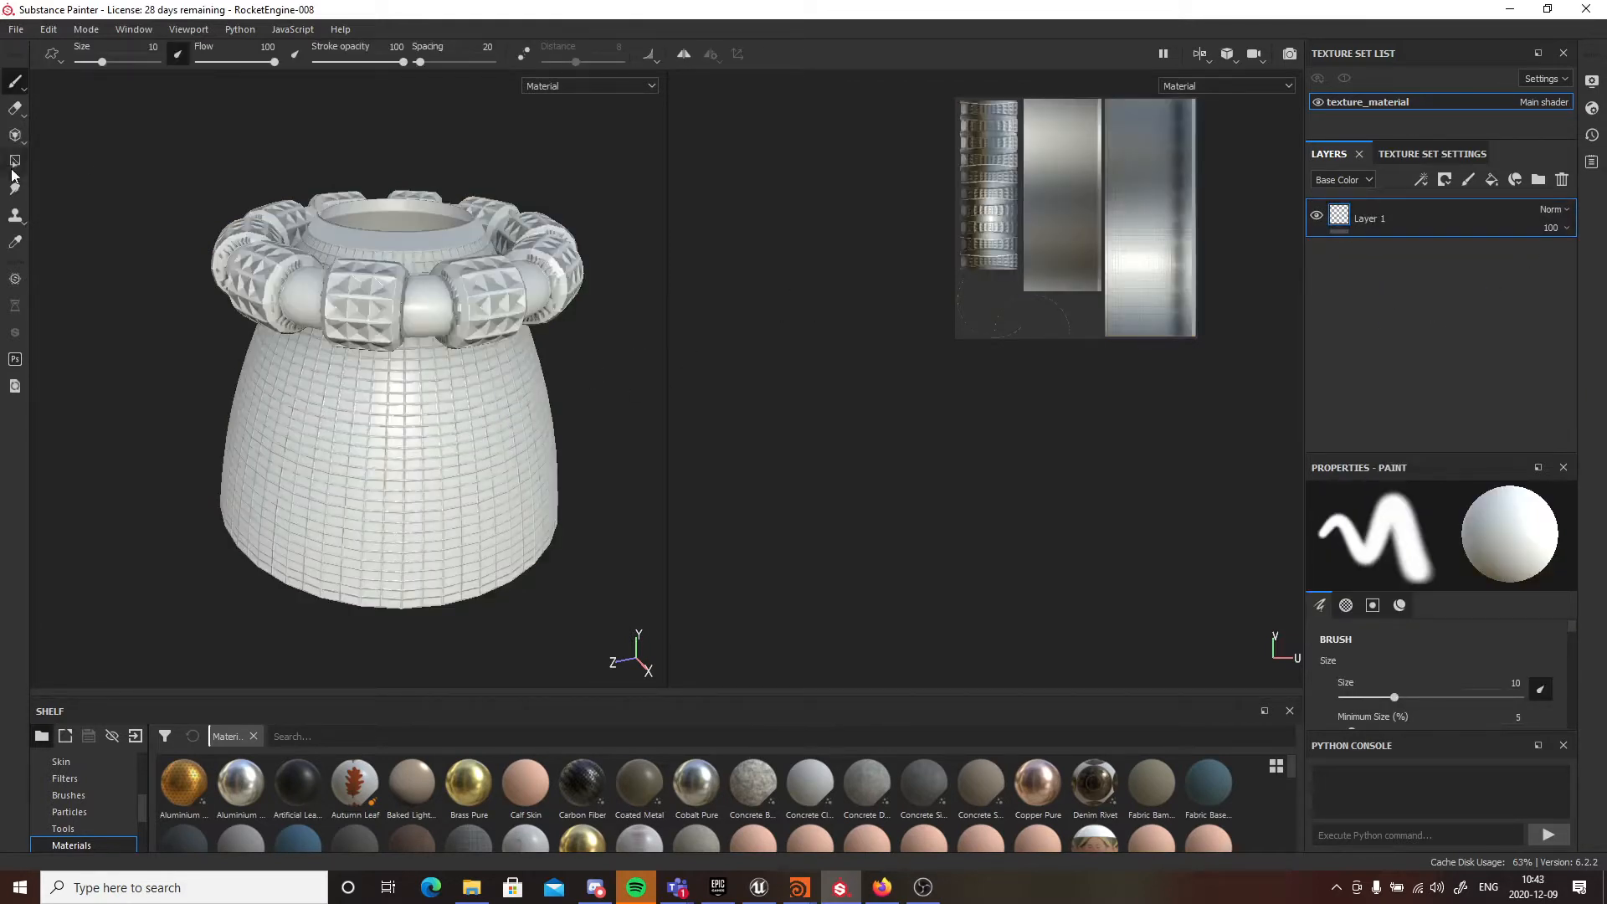
click(15, 31)
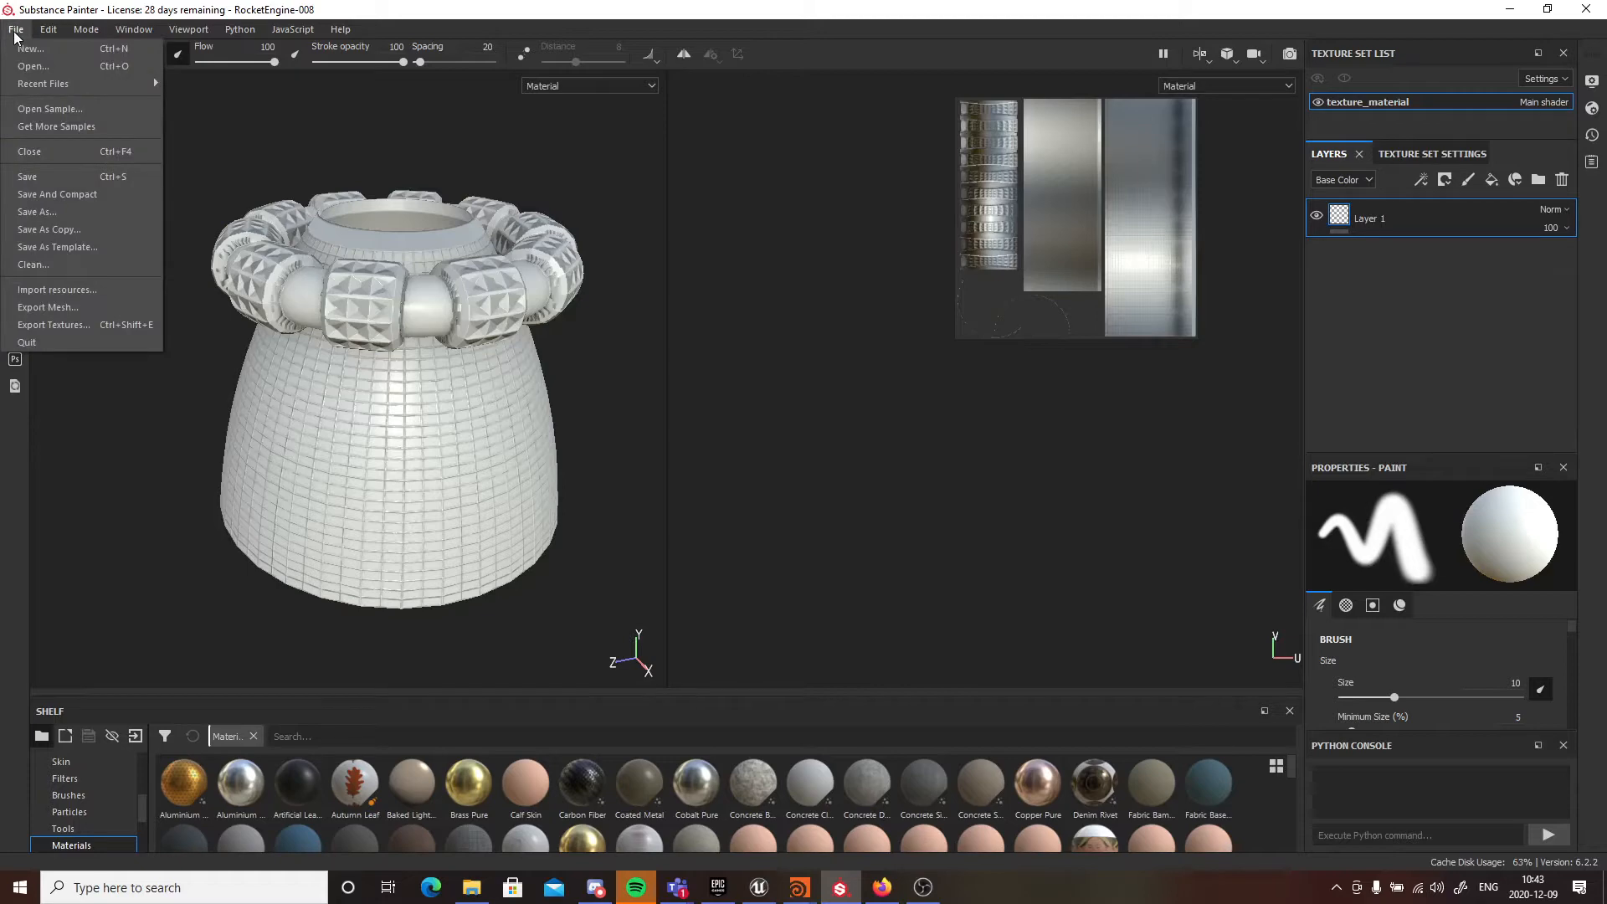
alt+drag(577, 348, 252, 292)
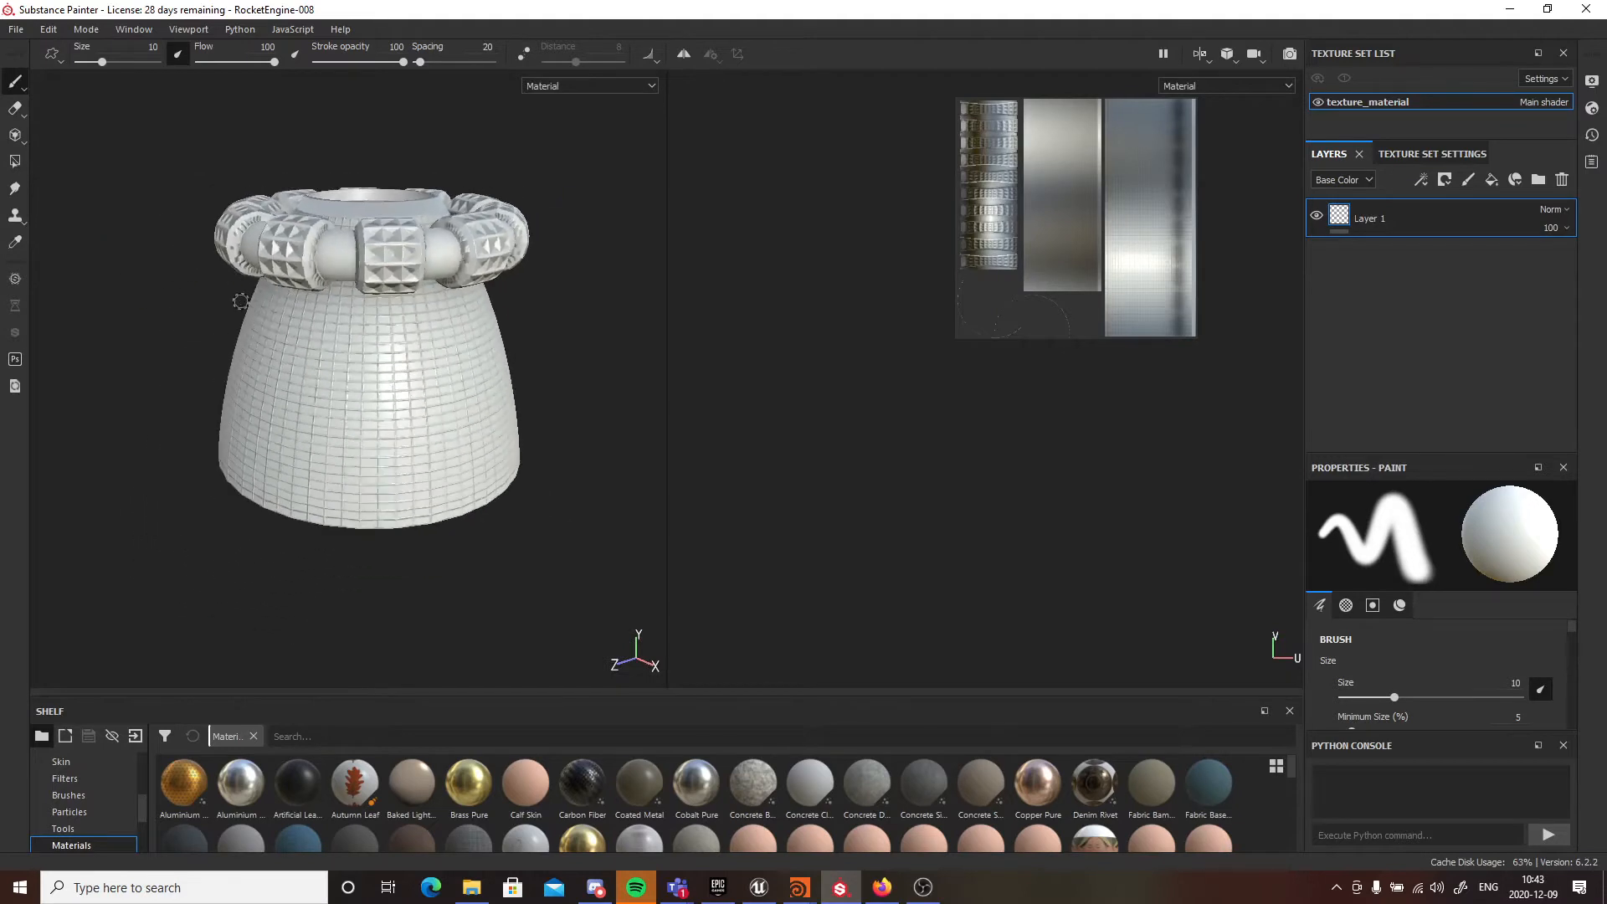
- Start a new project with the Unreal Engine 4 (allegorithmic) template and change its document resolution
click(15, 31)
mouse_move(65, 89)
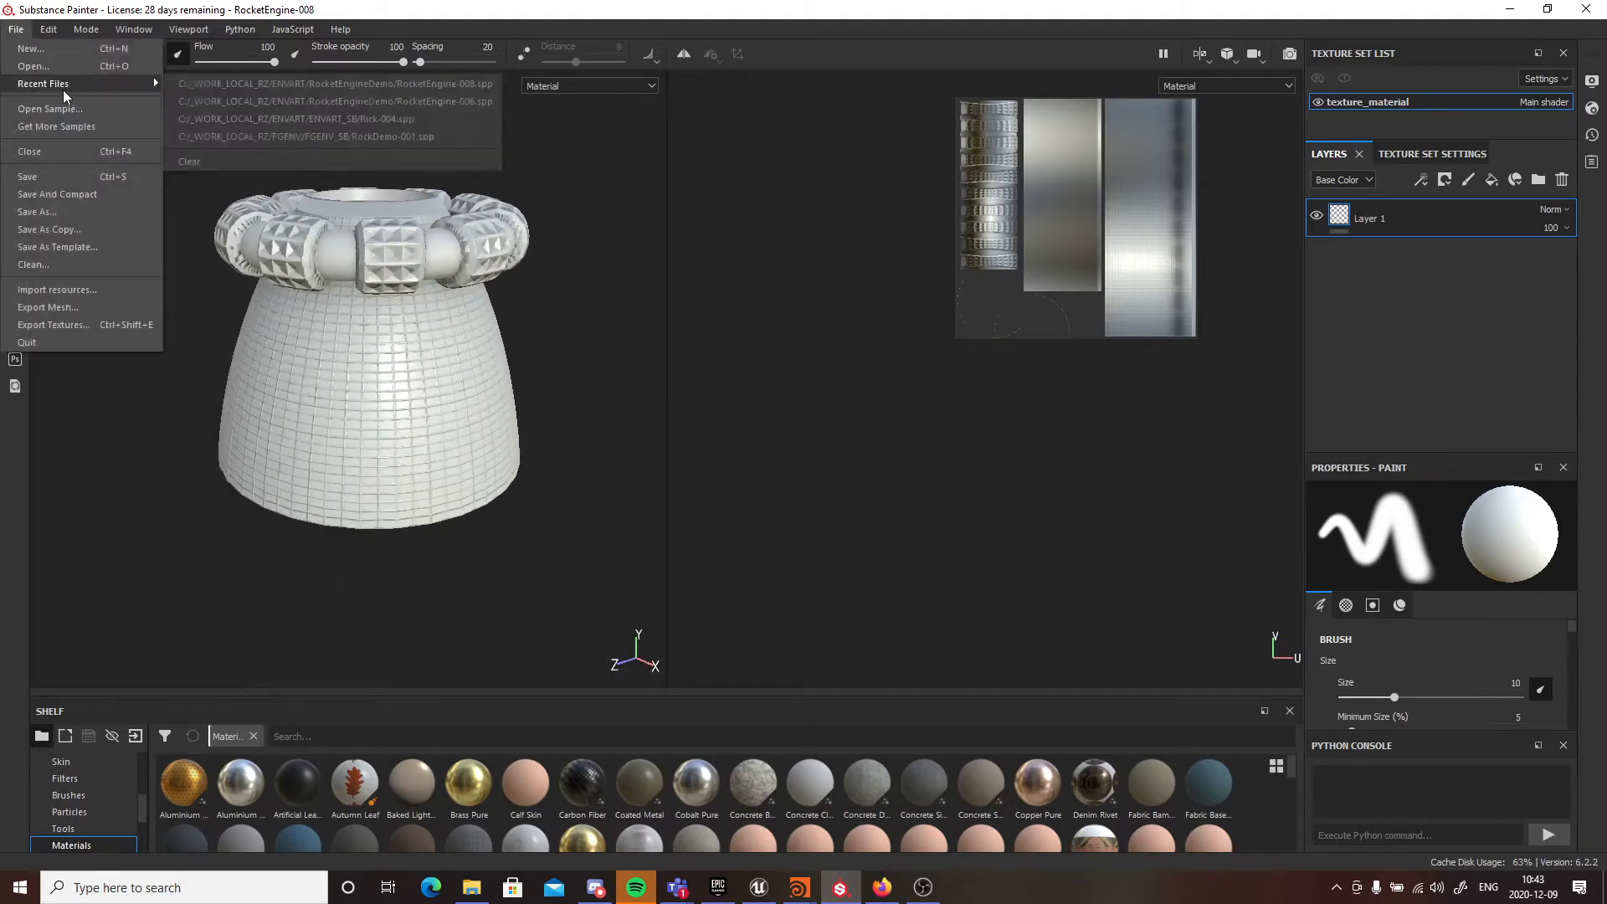
click(31, 48)
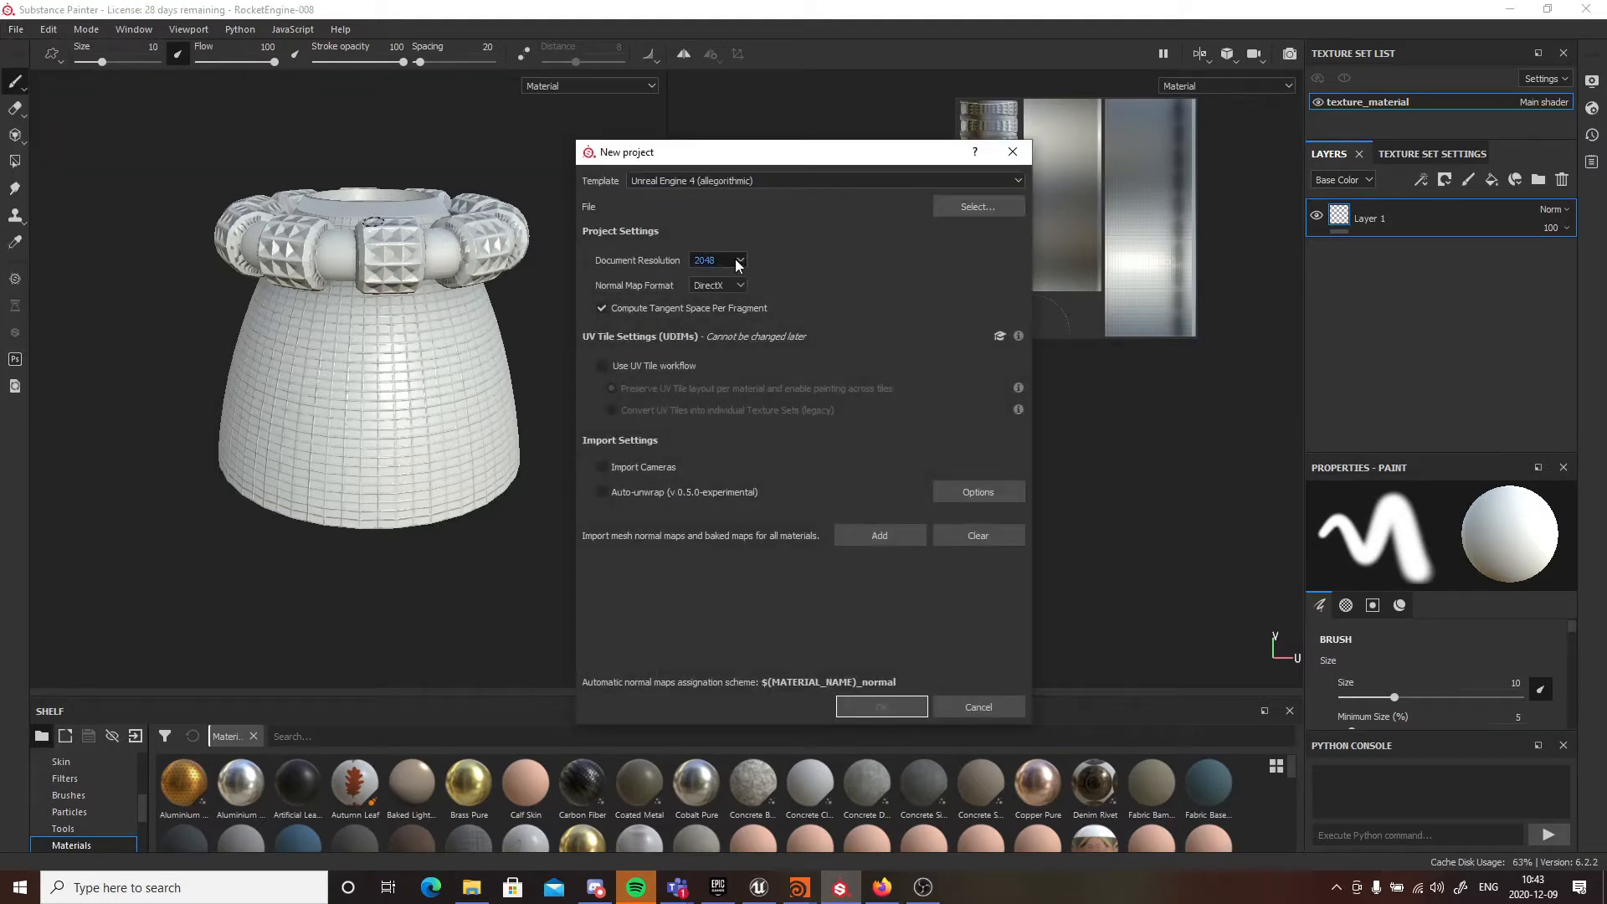
click(736, 262)
click(716, 316)
- Load RocketEngine-006.fbx from ENVART\RocketEngineDemo as the mesh and create the project, discarding the open project's changes
click(977, 210)
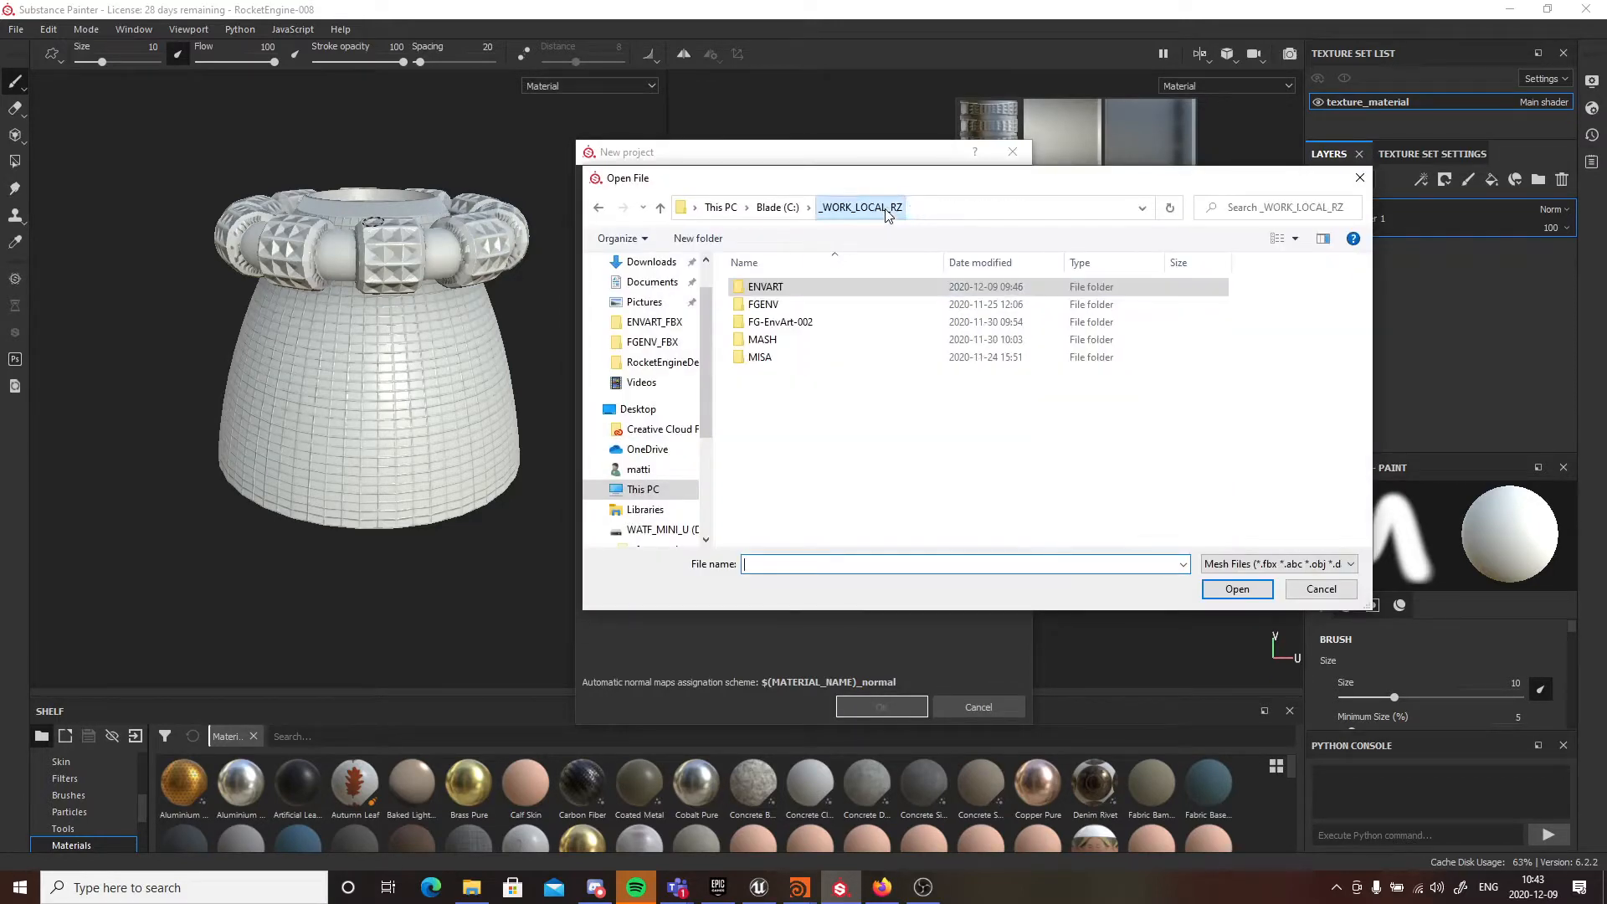
double_click(764, 287)
double_click(801, 410)
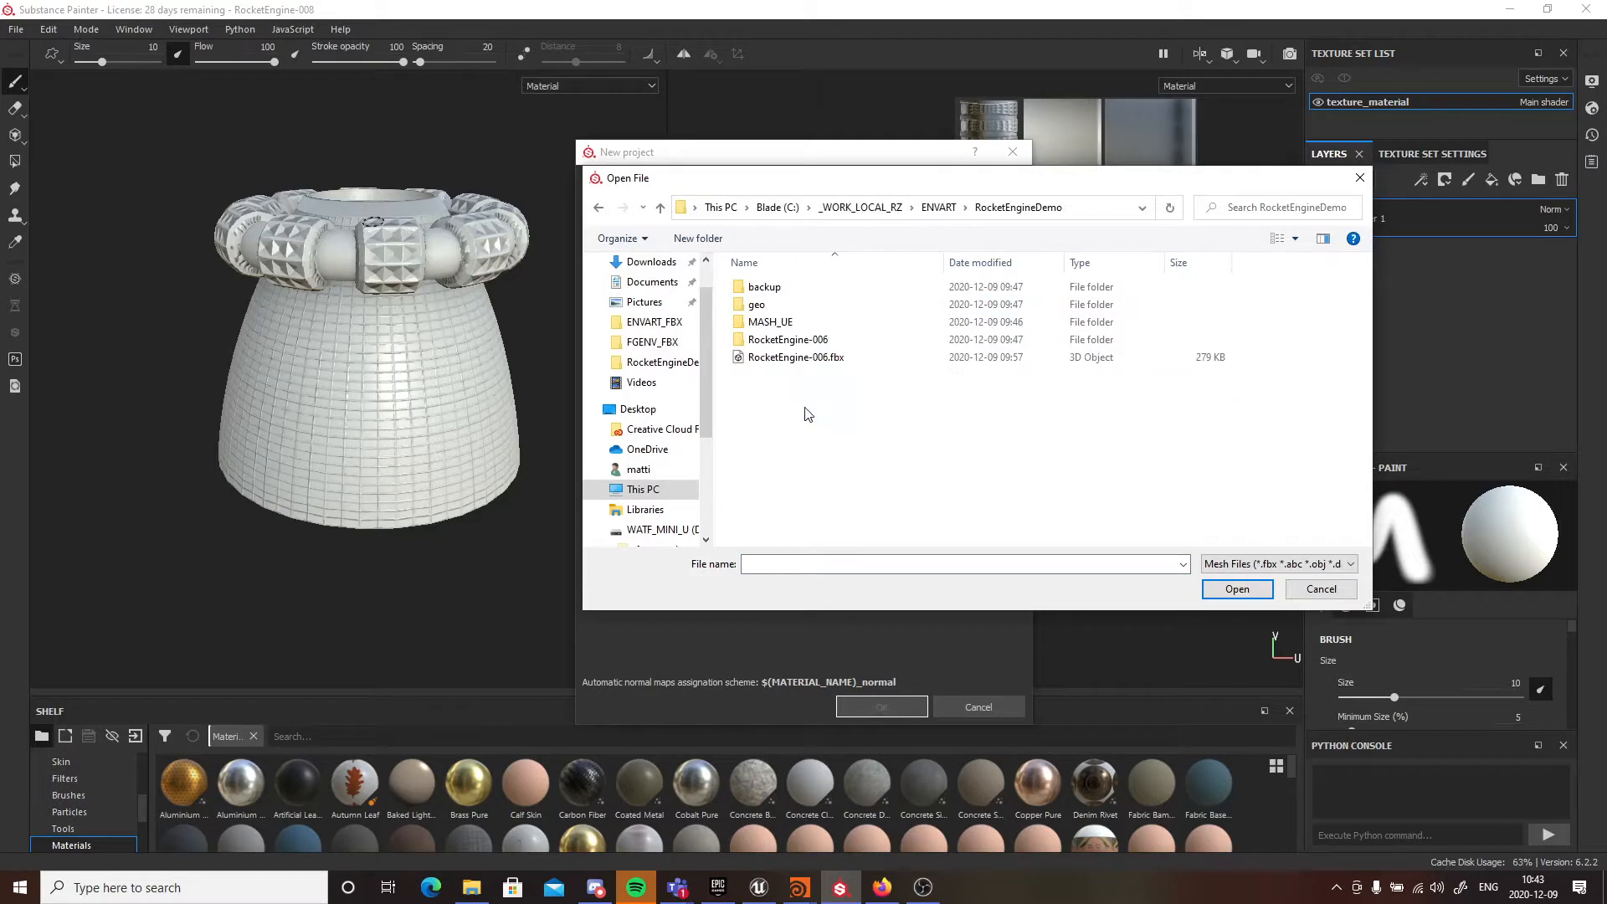
click(786, 360)
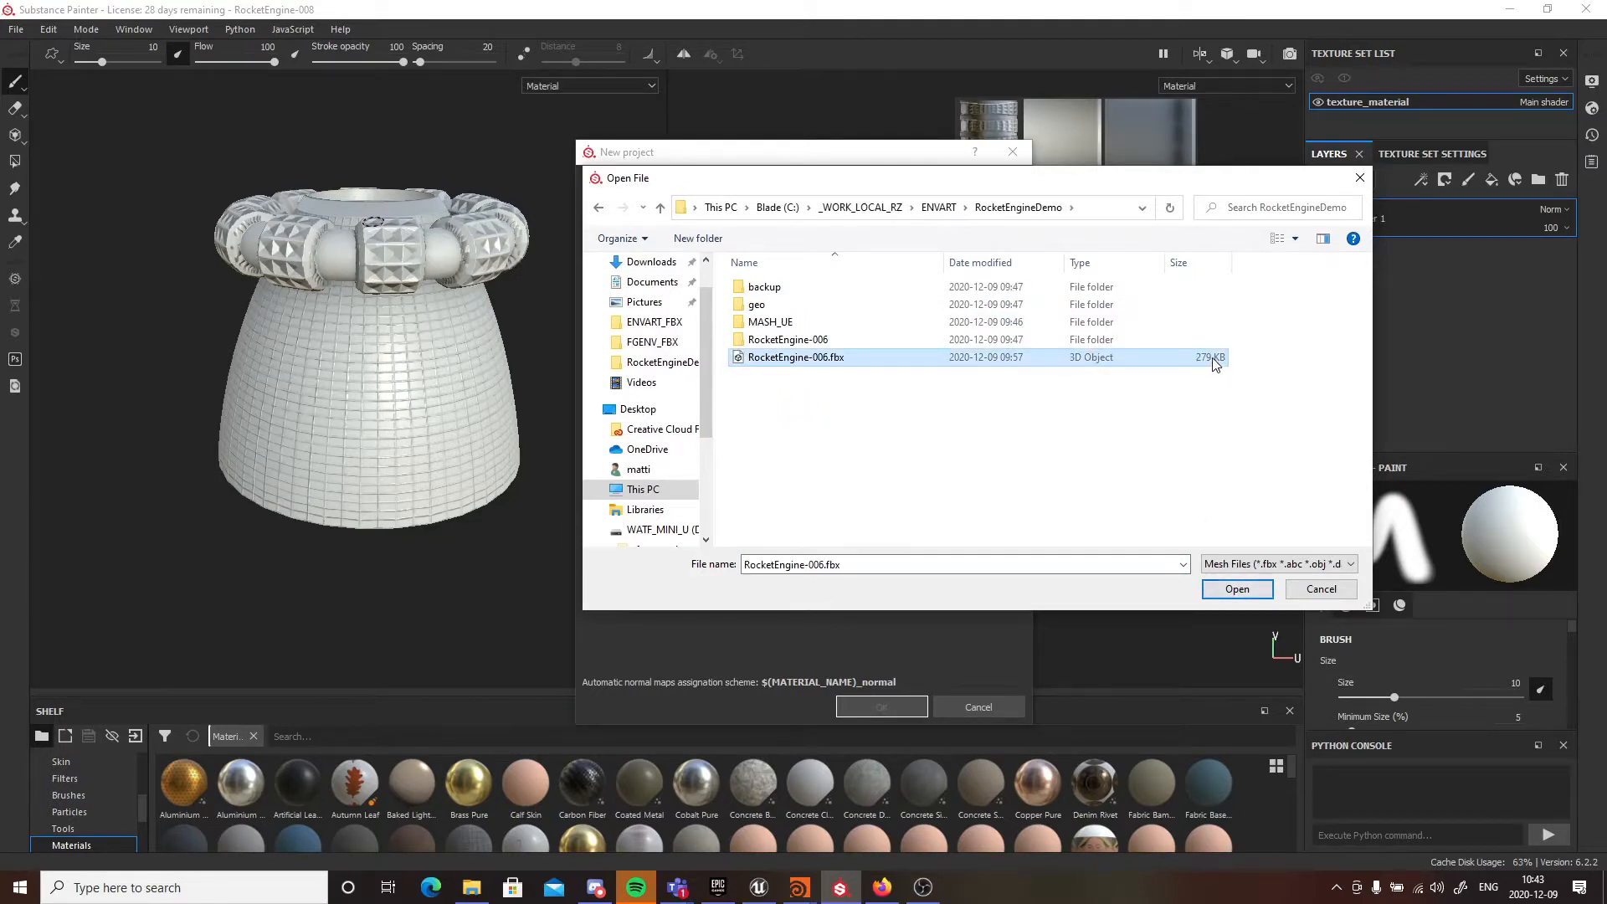
click(1238, 589)
click(889, 708)
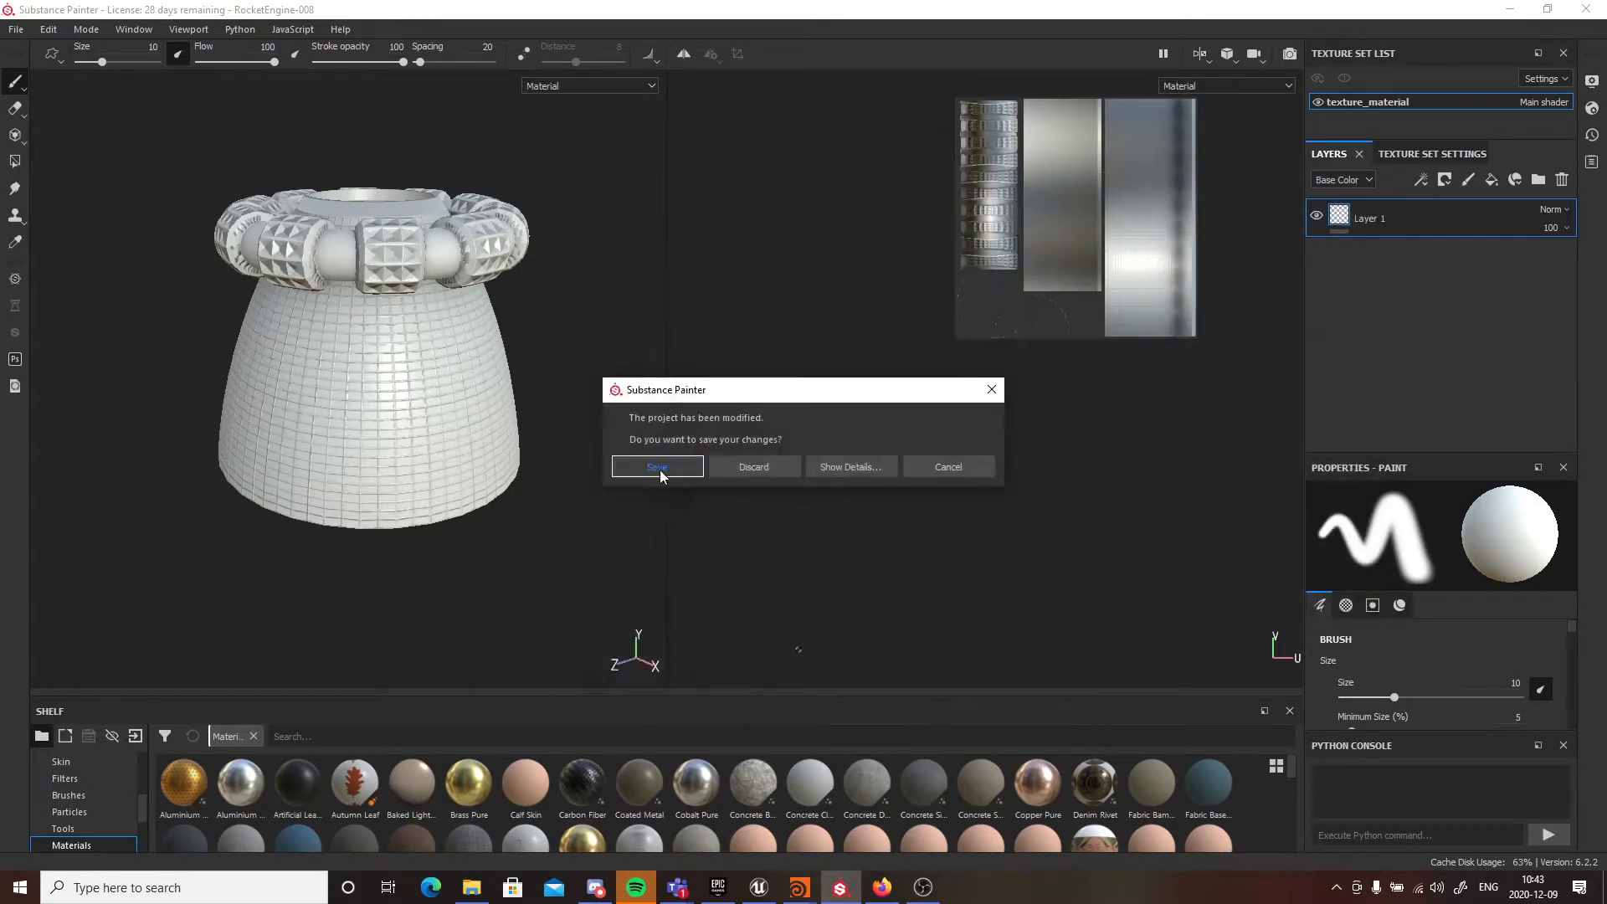
click(753, 467)
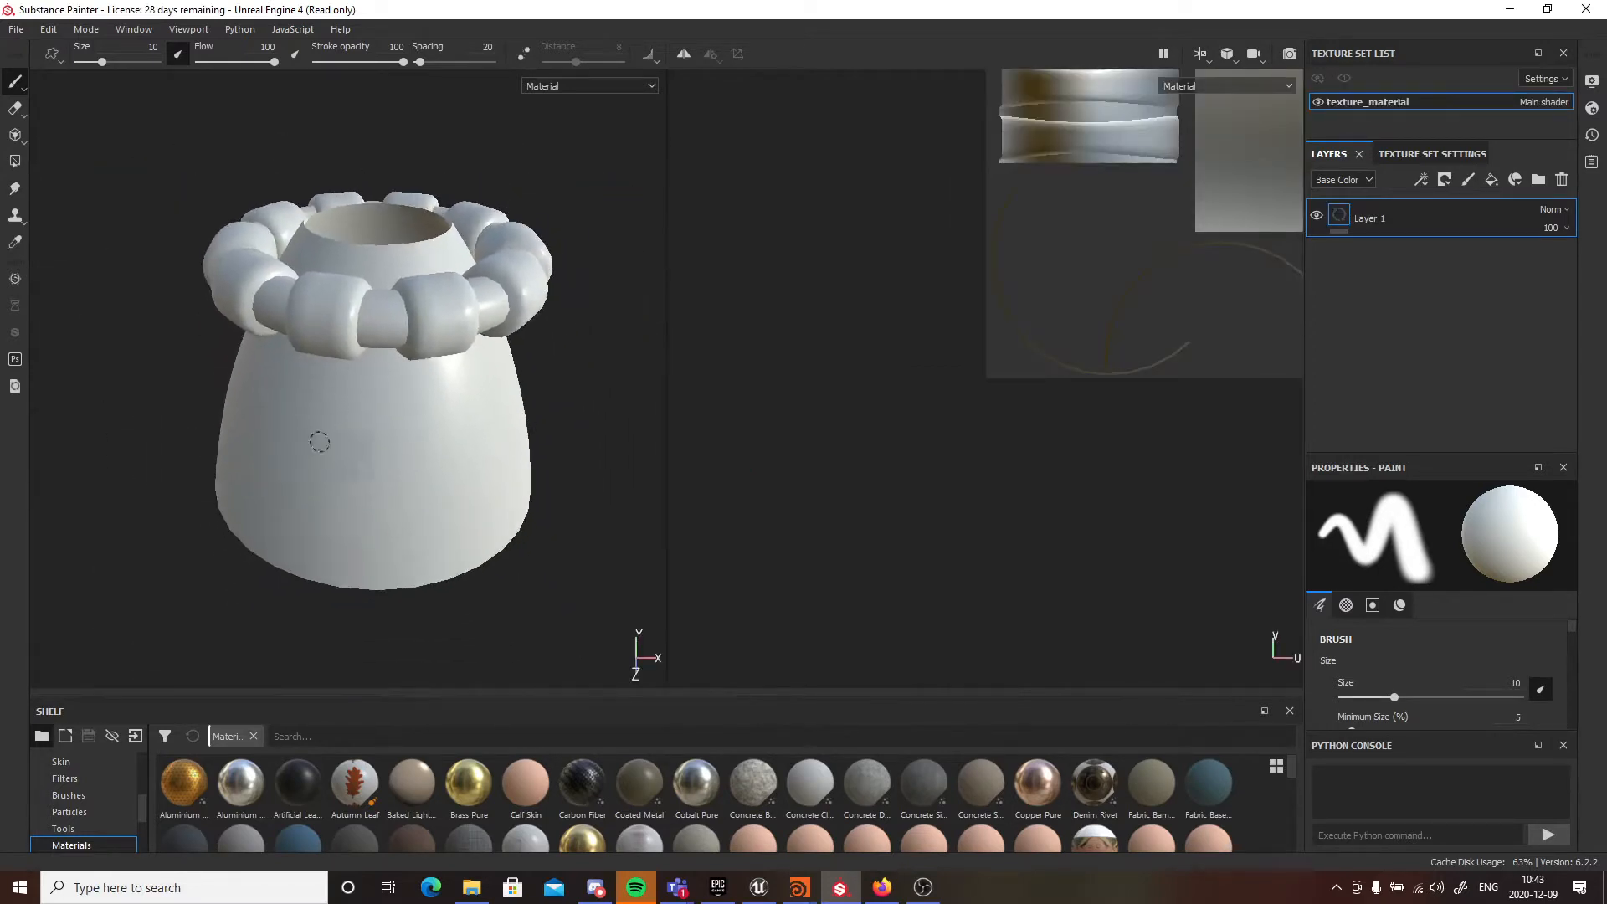
- Inspect the smooth, untextured engine mesh in the new project from several sides
alt+drag(320, 442, 438, 438)
alt+middle_drag(438, 438, 312, 370)
mouse_move(312, 370)
alt+right_down()
mouse_move(416, 395)
mouse_move(385, 493)
alt+right_up()
mouse_move(384, 492)
alt+mouse_down()
mouse_move(403, 308)
mouse_move(386, 454)
mouse_move(362, 487)
alt+mouse_up()
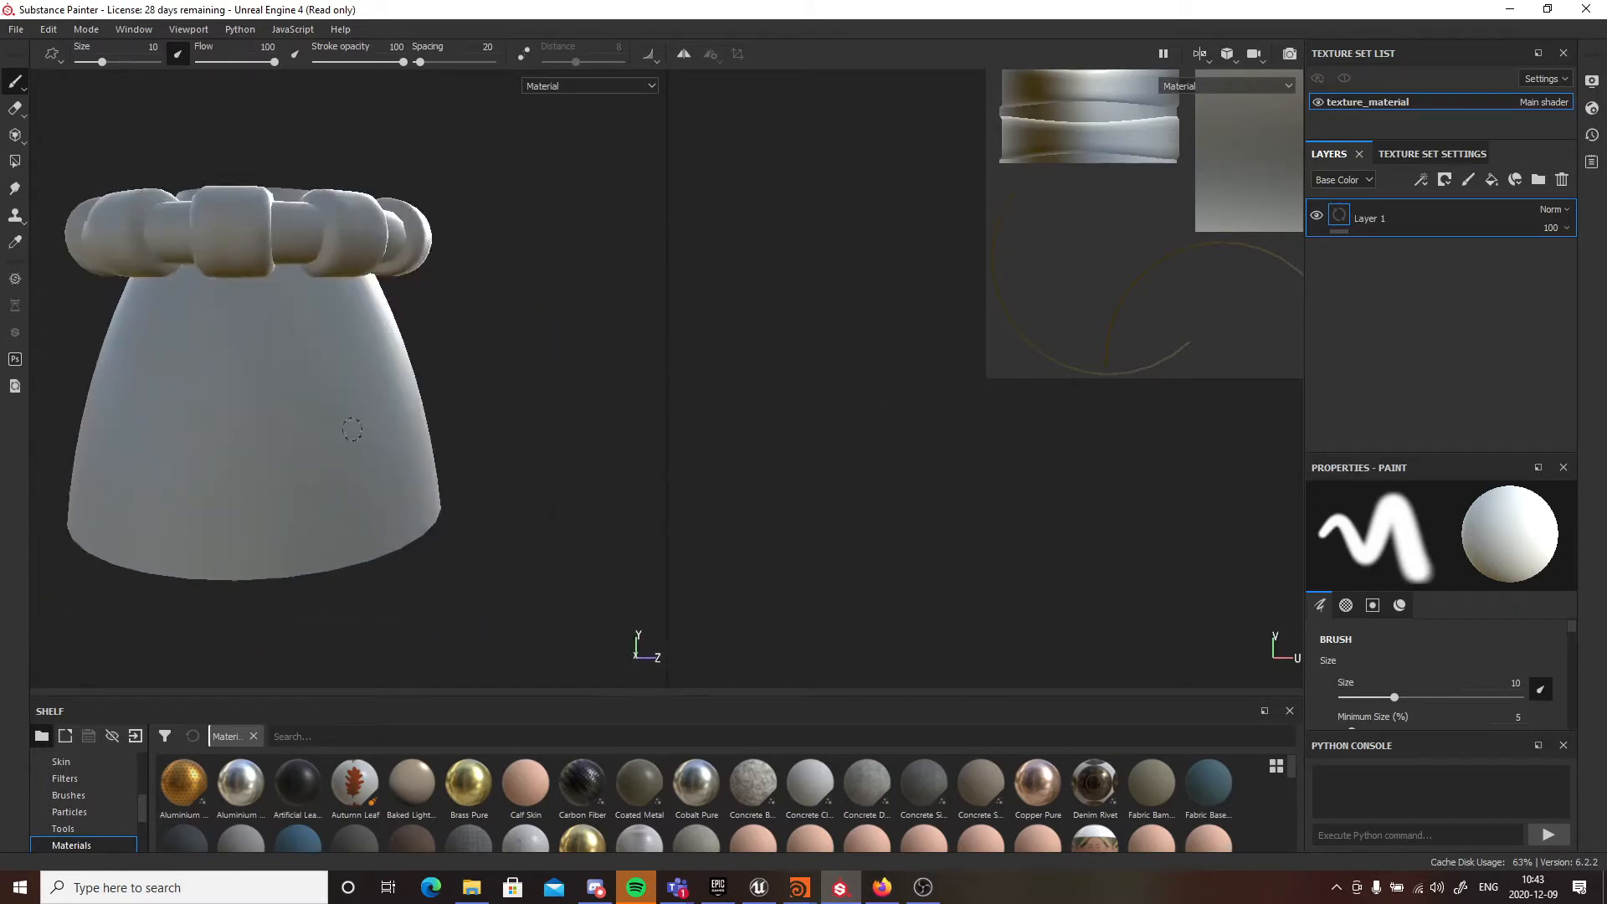
- Switch to Houdini, check the geometry information of the uvedit1 node, and return to the engine mesh in Substance Painter
key(alt+Tab)
key(alt+Tab)
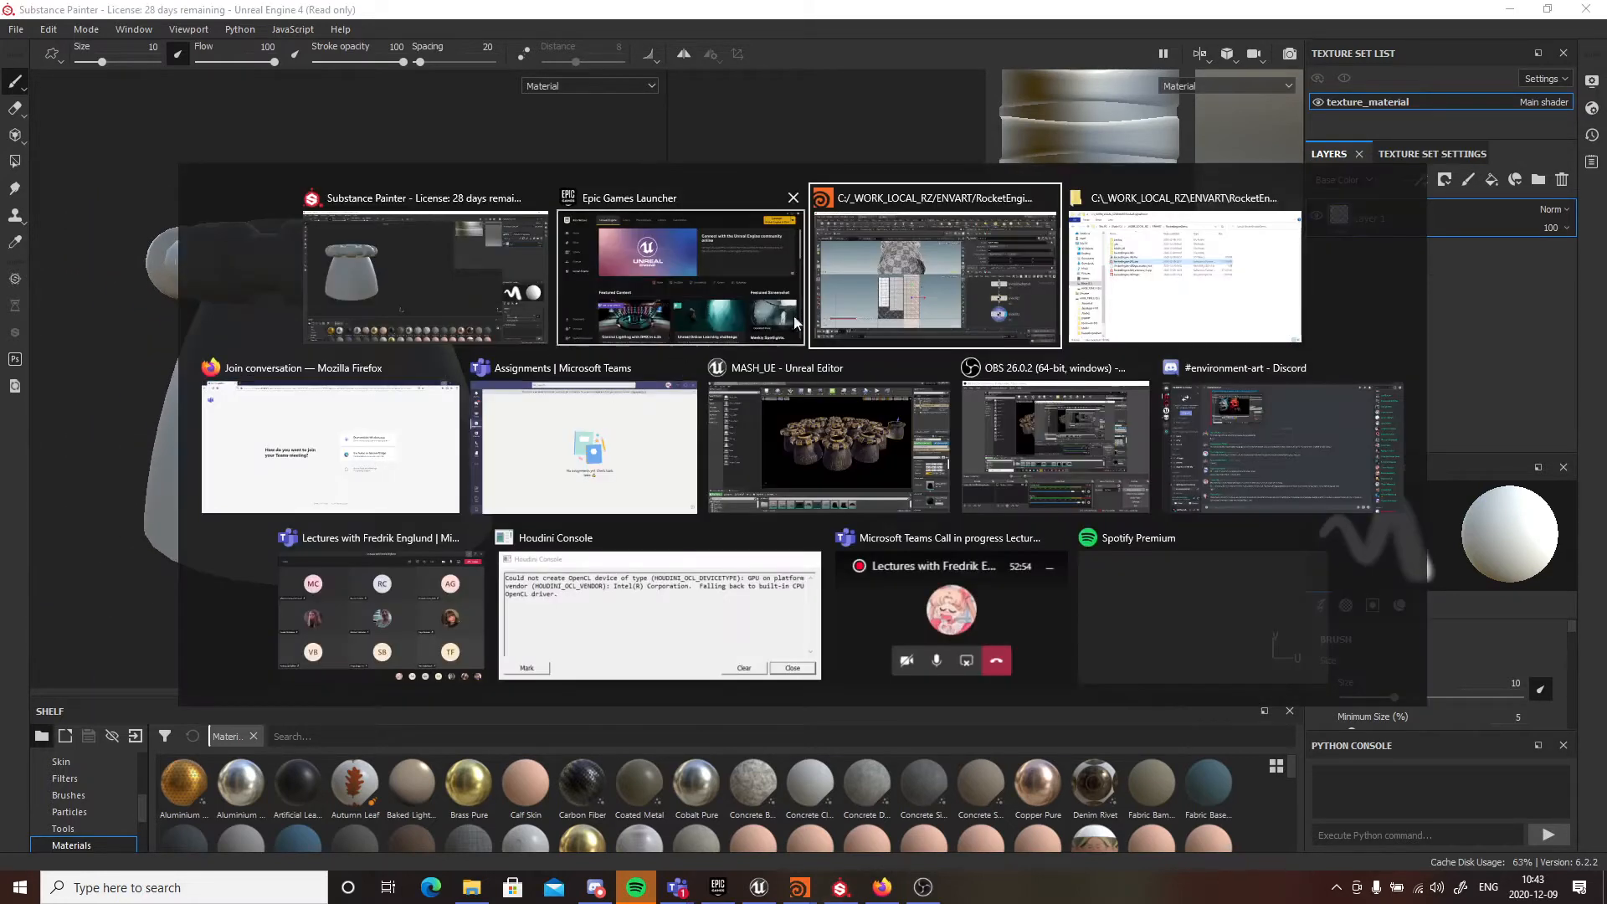
click(854, 308)
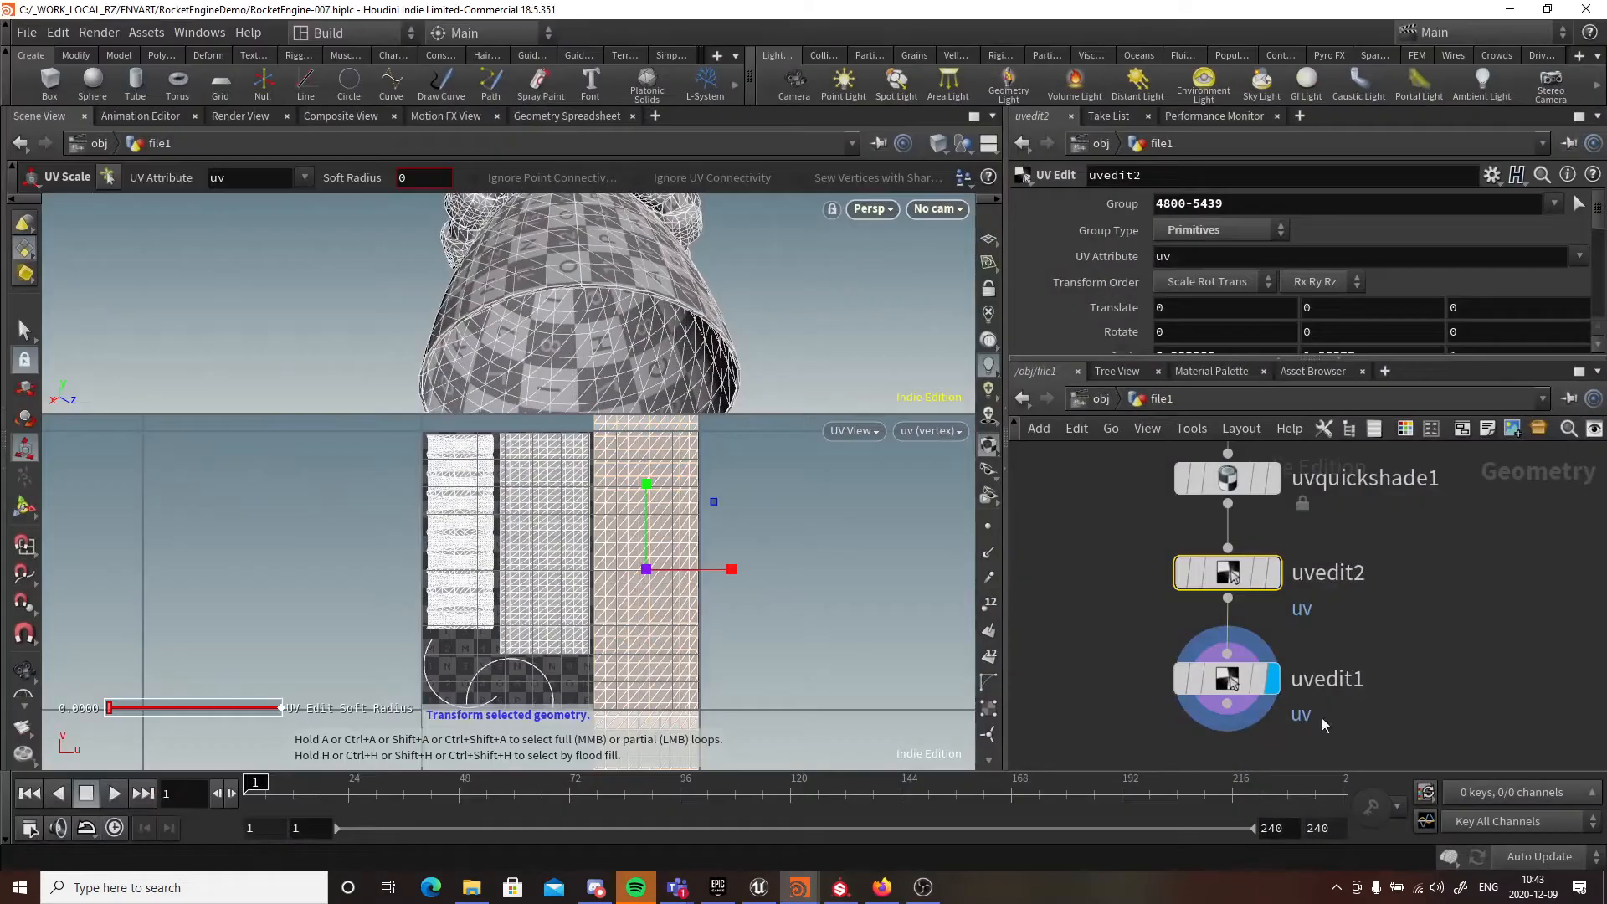
middle_click(1238, 686)
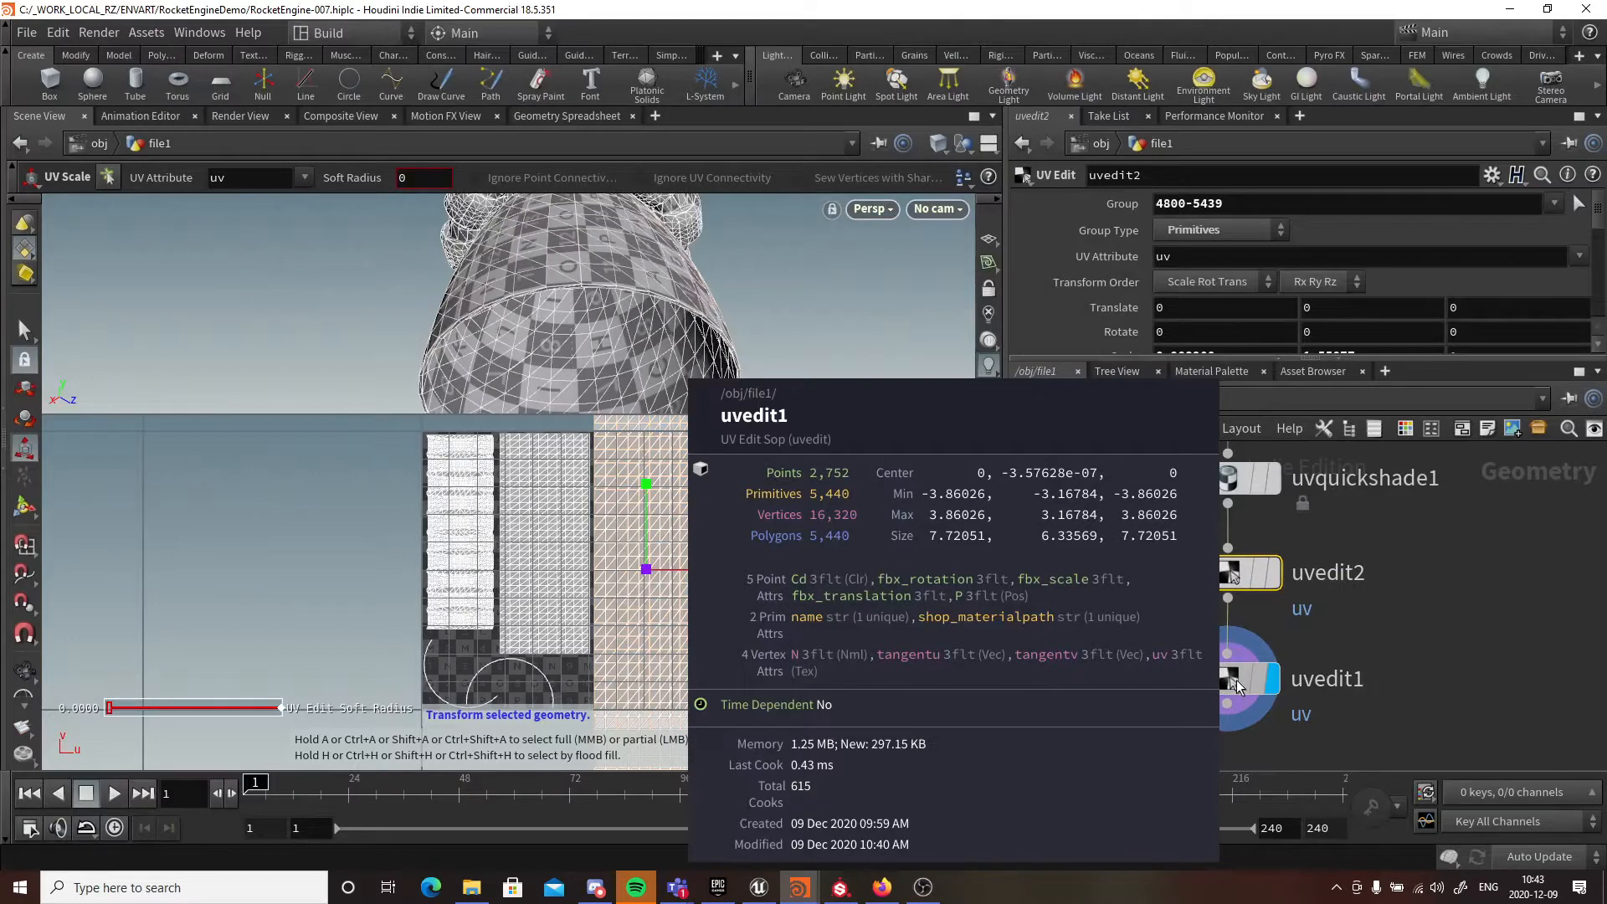
key(alt+Tab)
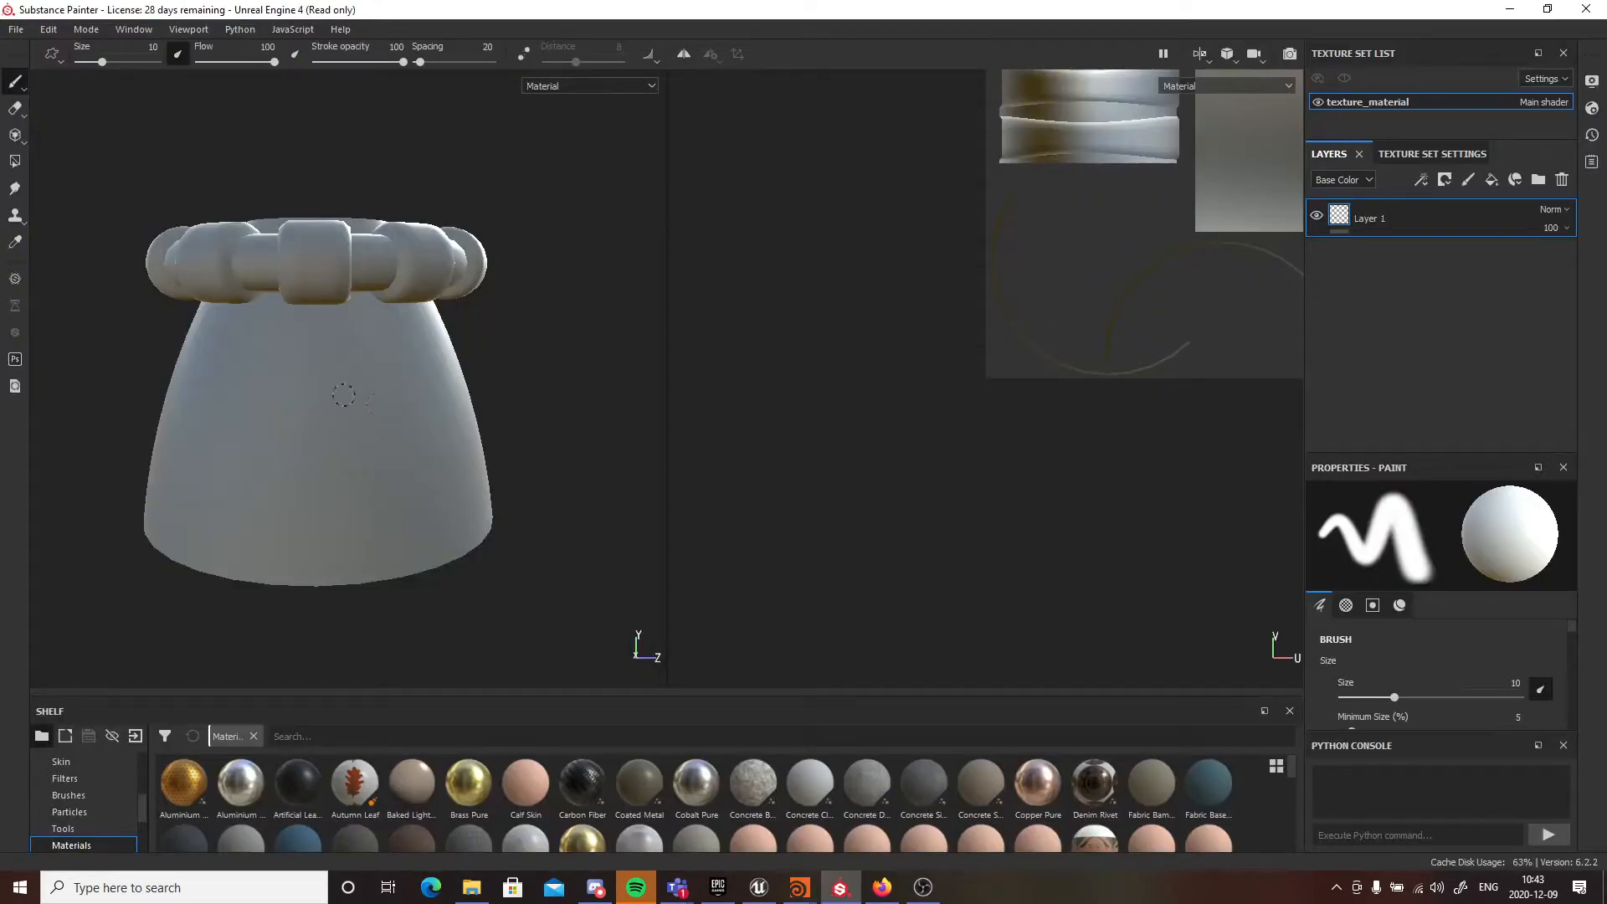
mouse_move(344, 394)
alt+mouse_down()
mouse_move(443, 389)
mouse_move(394, 416)
mouse_move(410, 400)
mouse_move(373, 392)
mouse_move(436, 365)
alt+mouse_up()
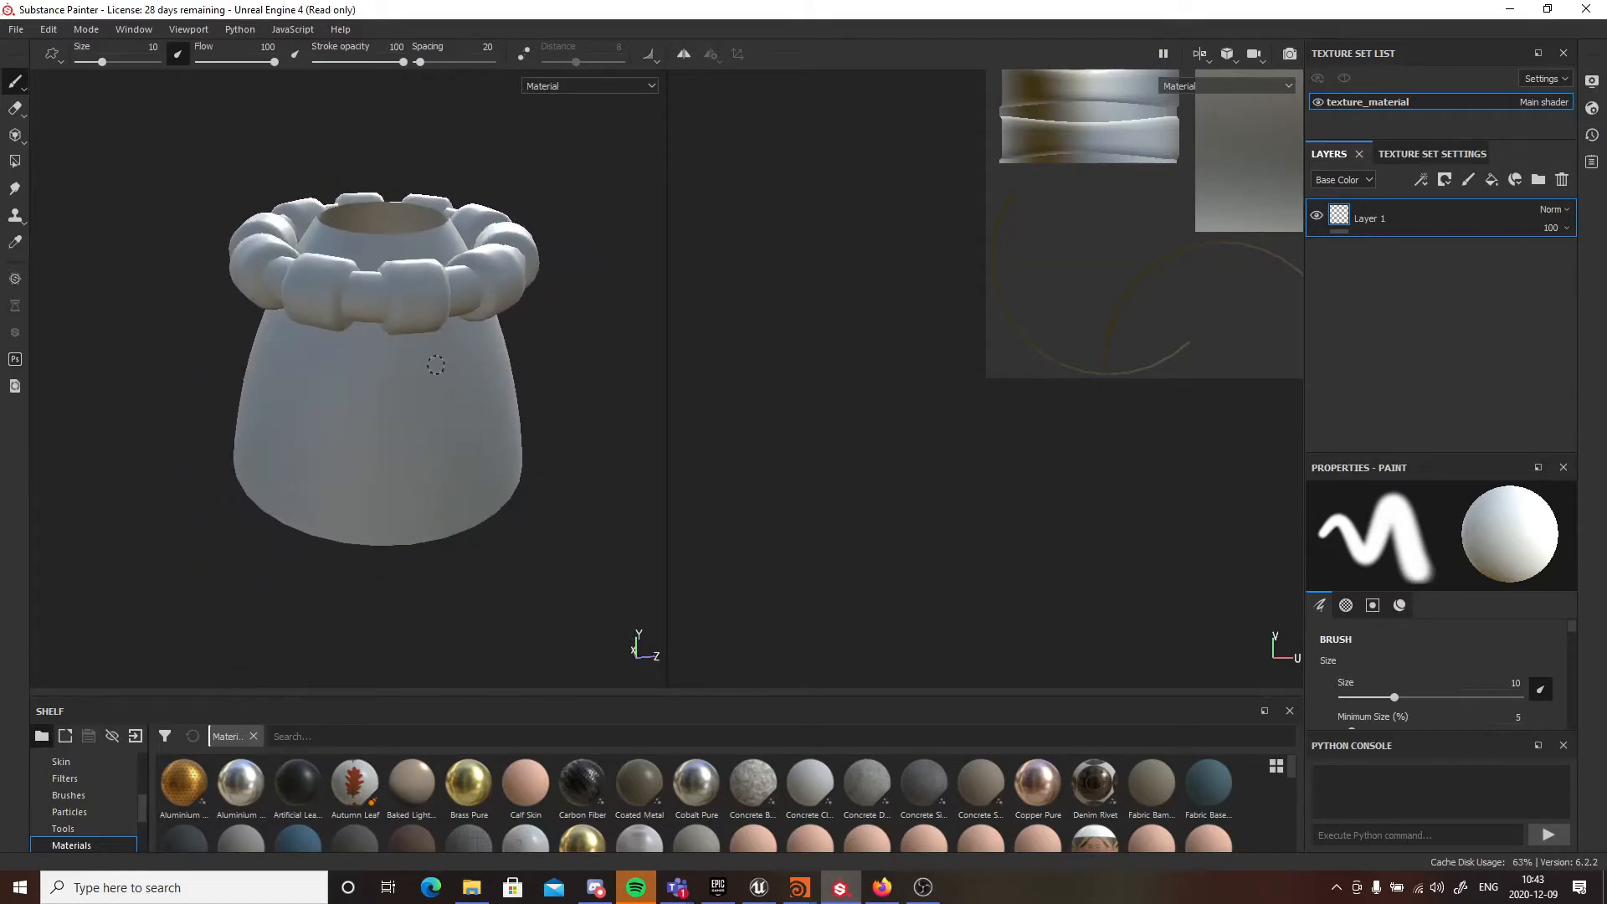
- Reopen the recent project RocketEngine-008.spp, discarding the changes in the new project
click(13, 32)
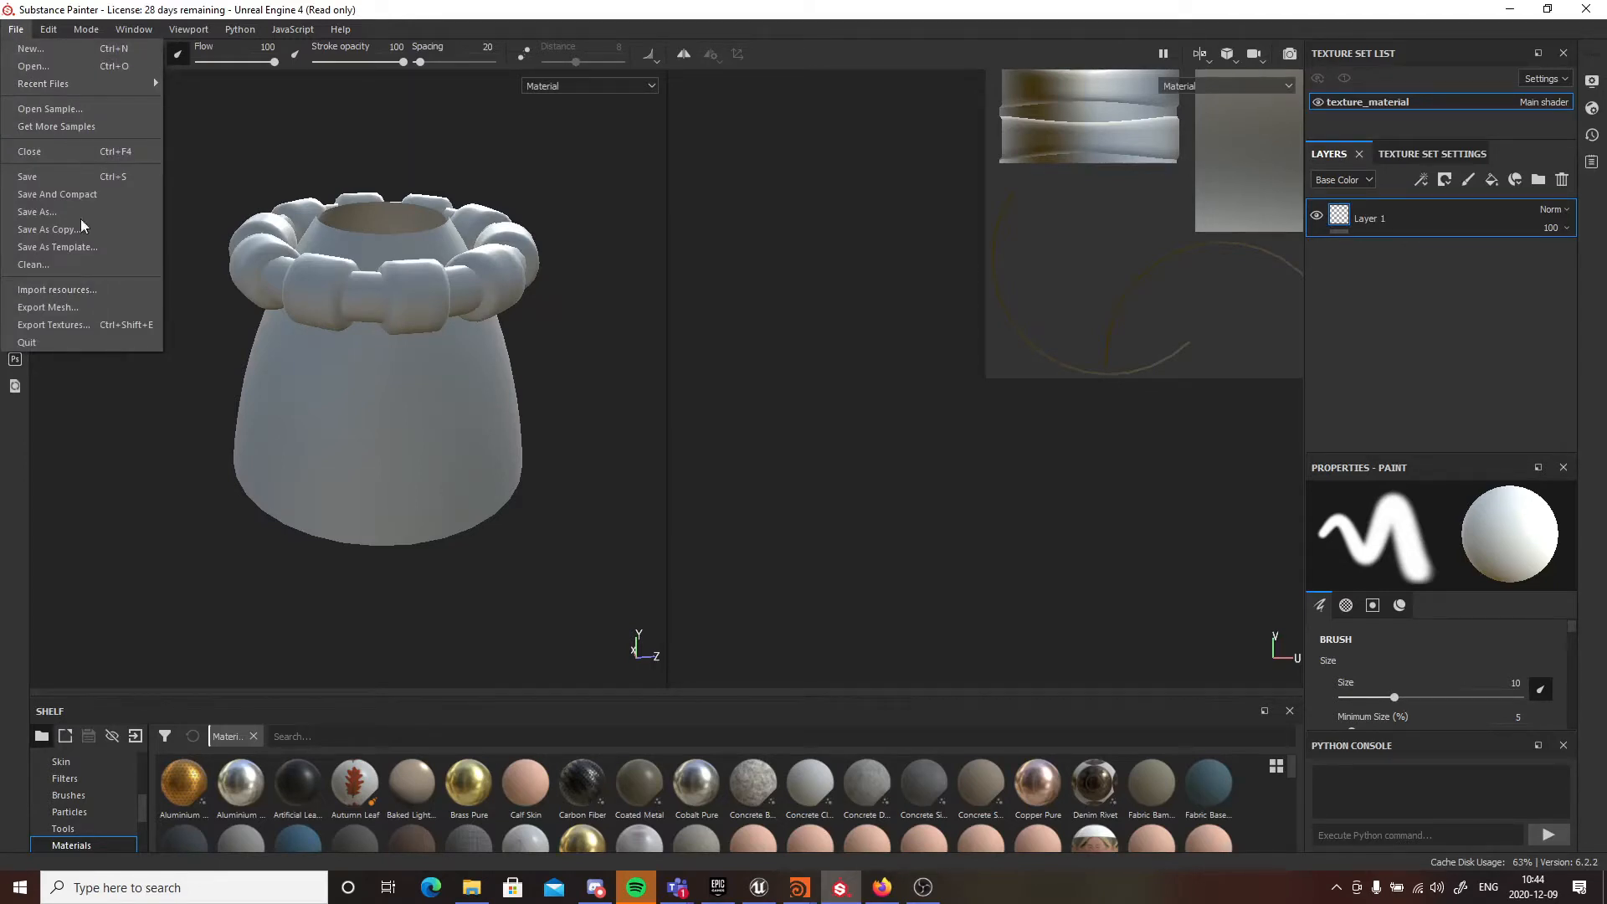
mouse_move(44, 32)
mouse_move(153, 83)
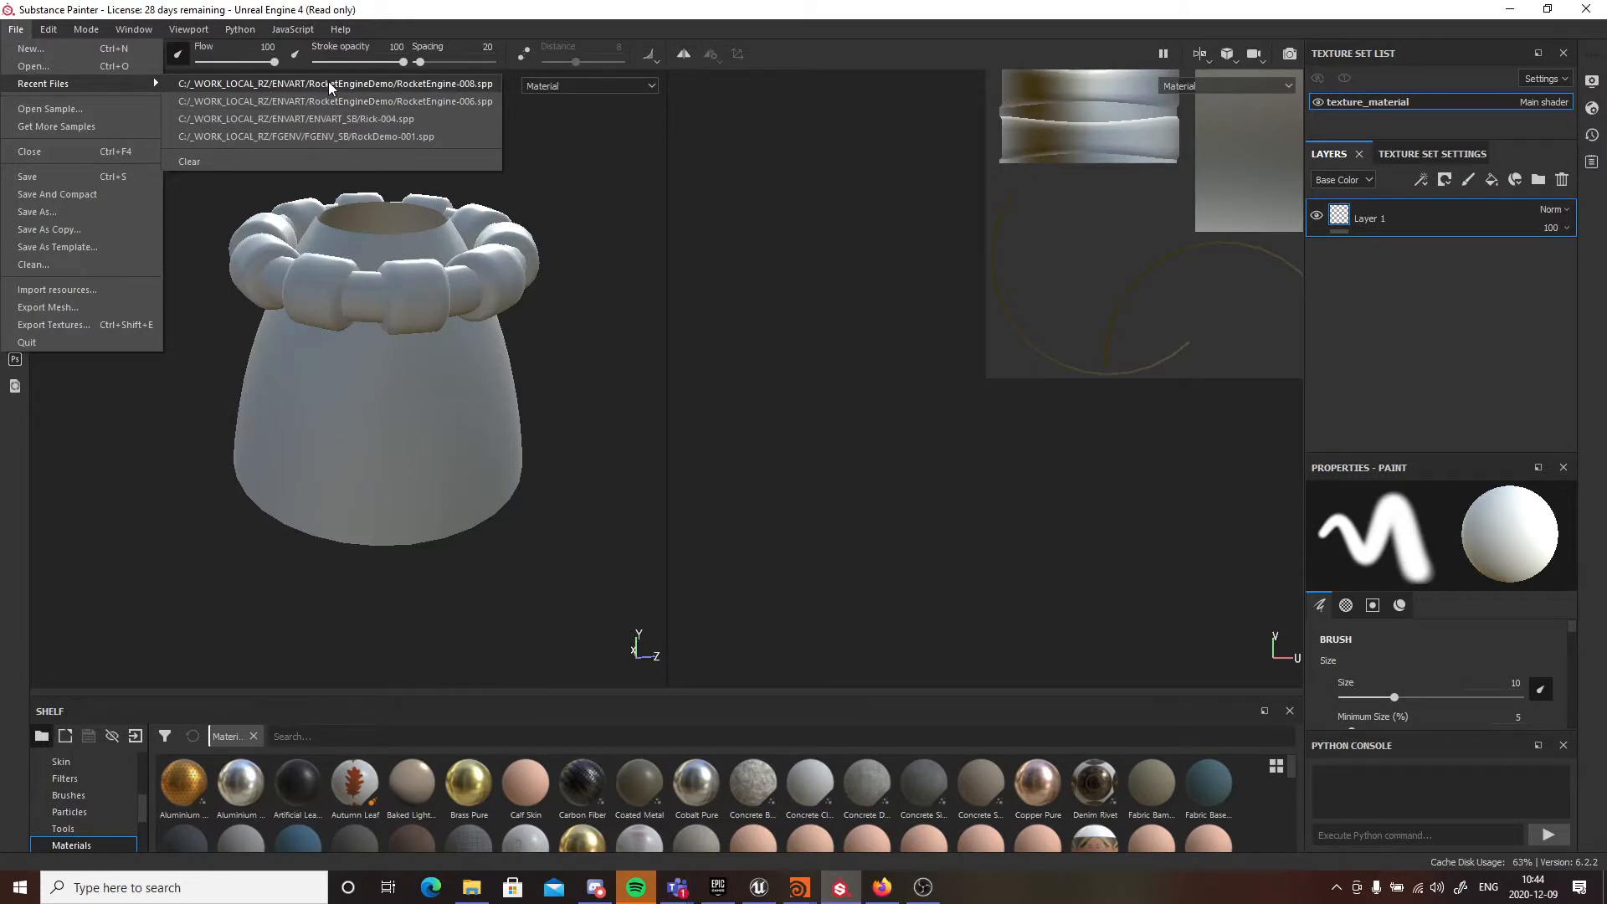
click(378, 84)
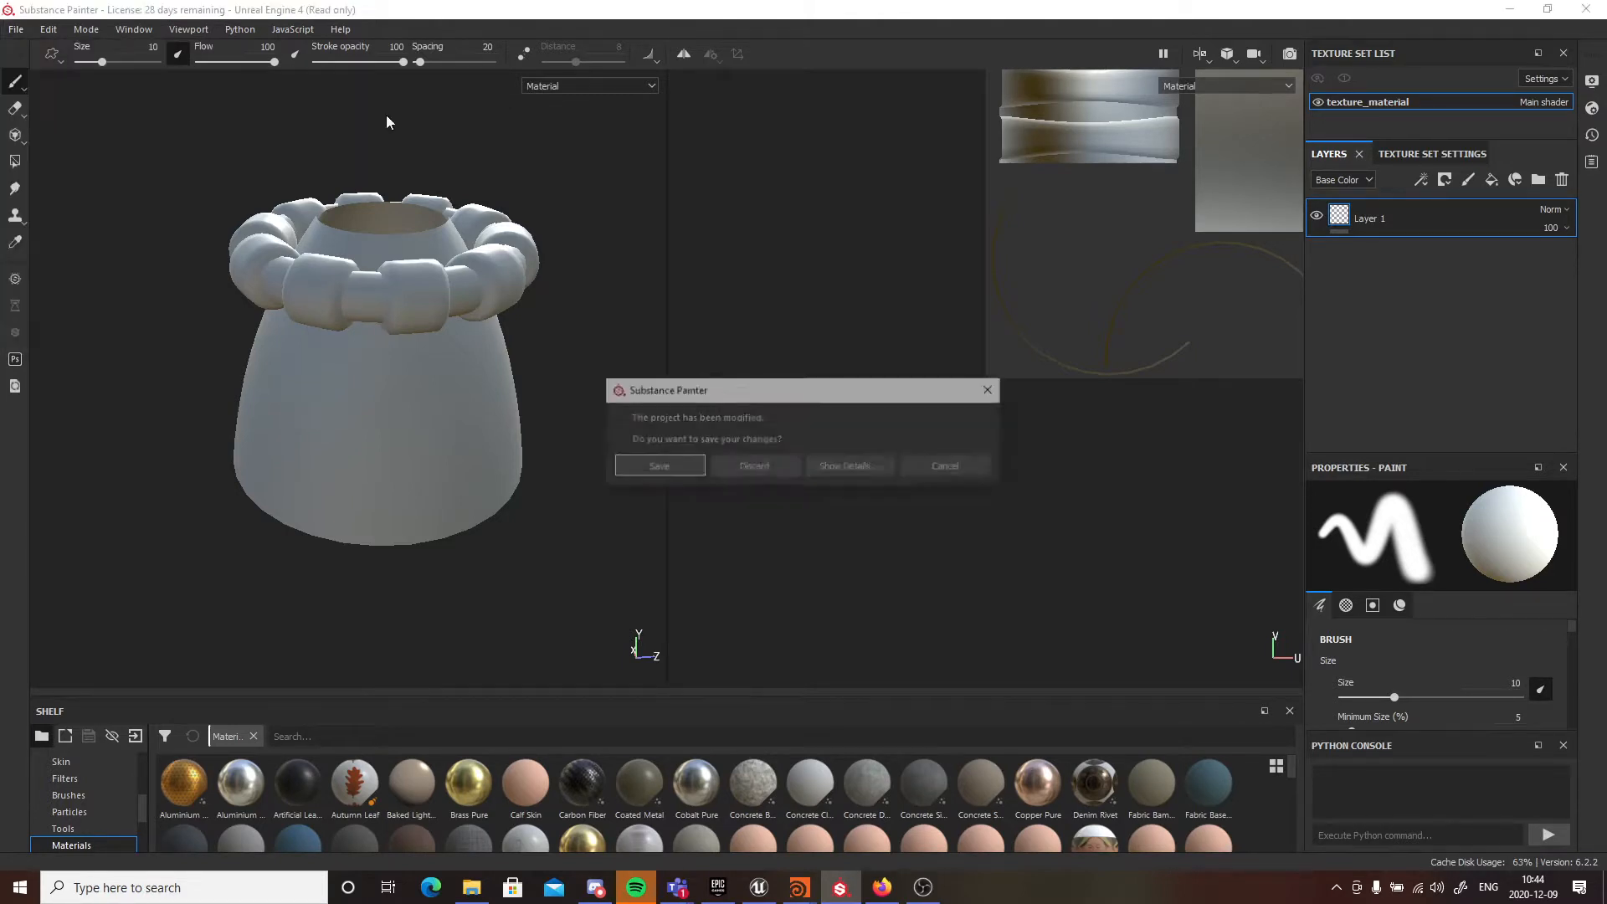
click(758, 469)
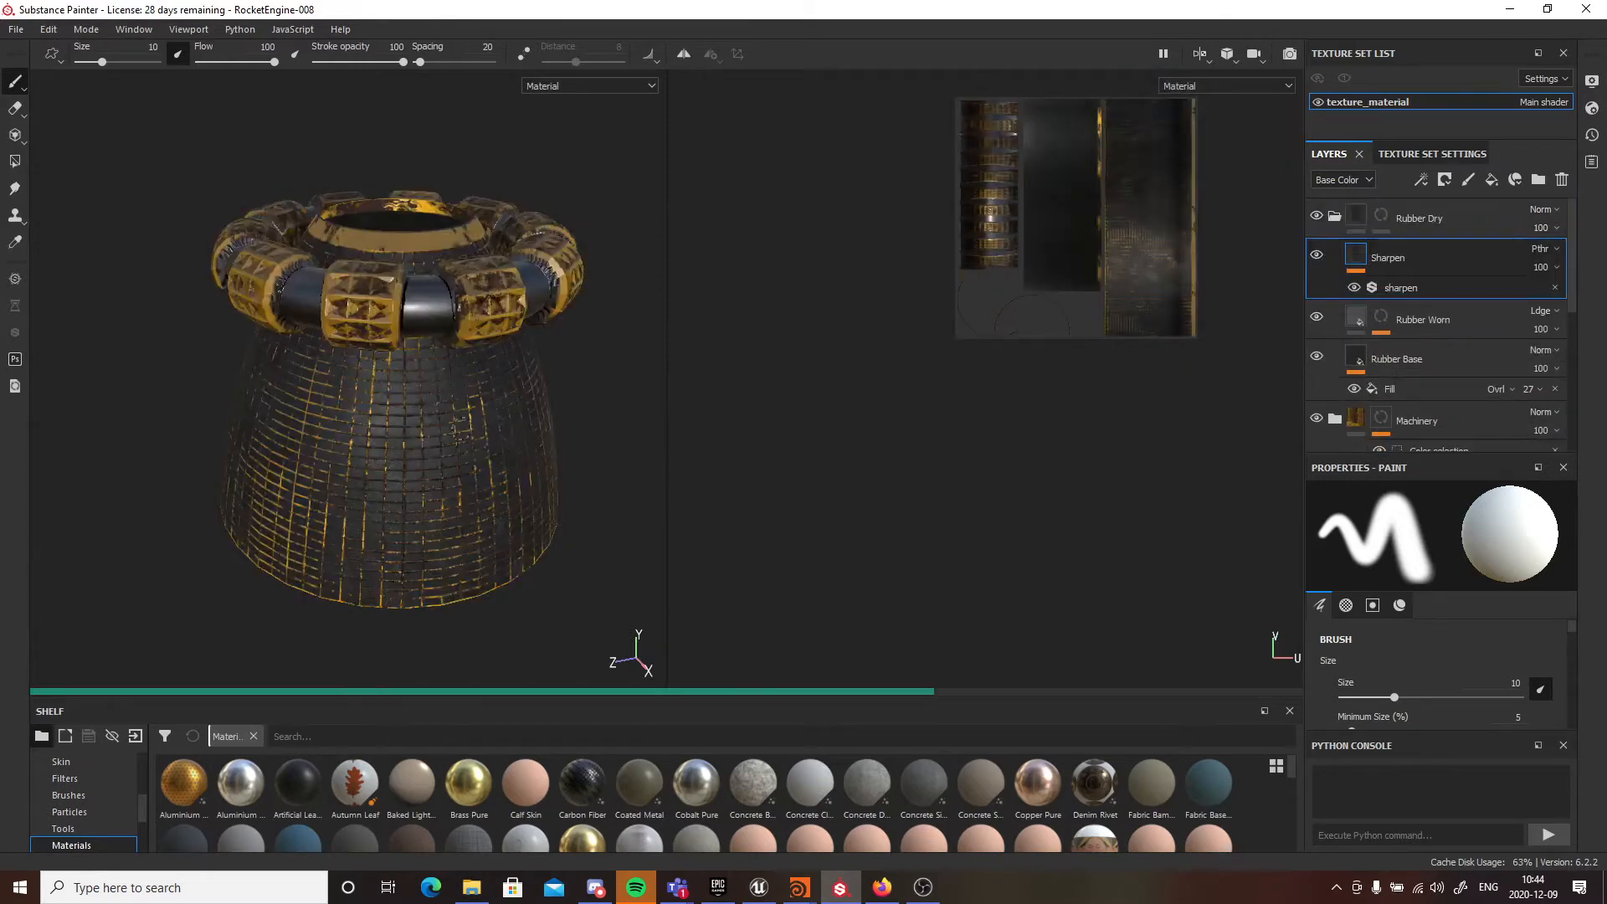
- Delete every layer from Rubber Dry down to Steel Rust and Wear, keeping Layer 1, and enlarge the Properties area
click(1439, 219)
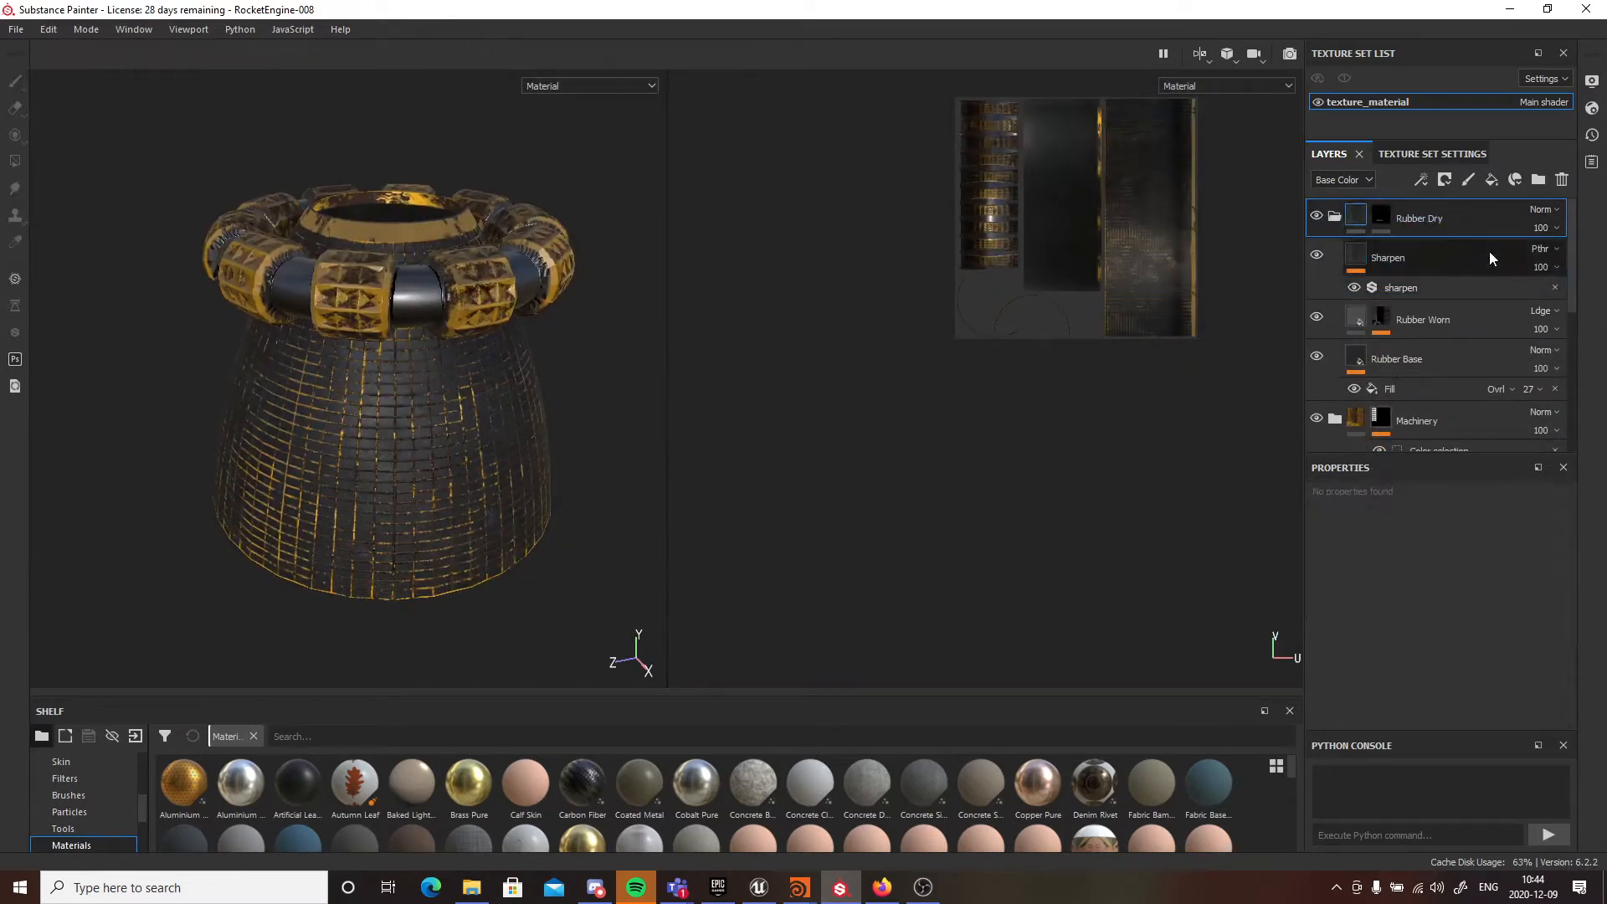
scroll(1575, 295, down, 5)
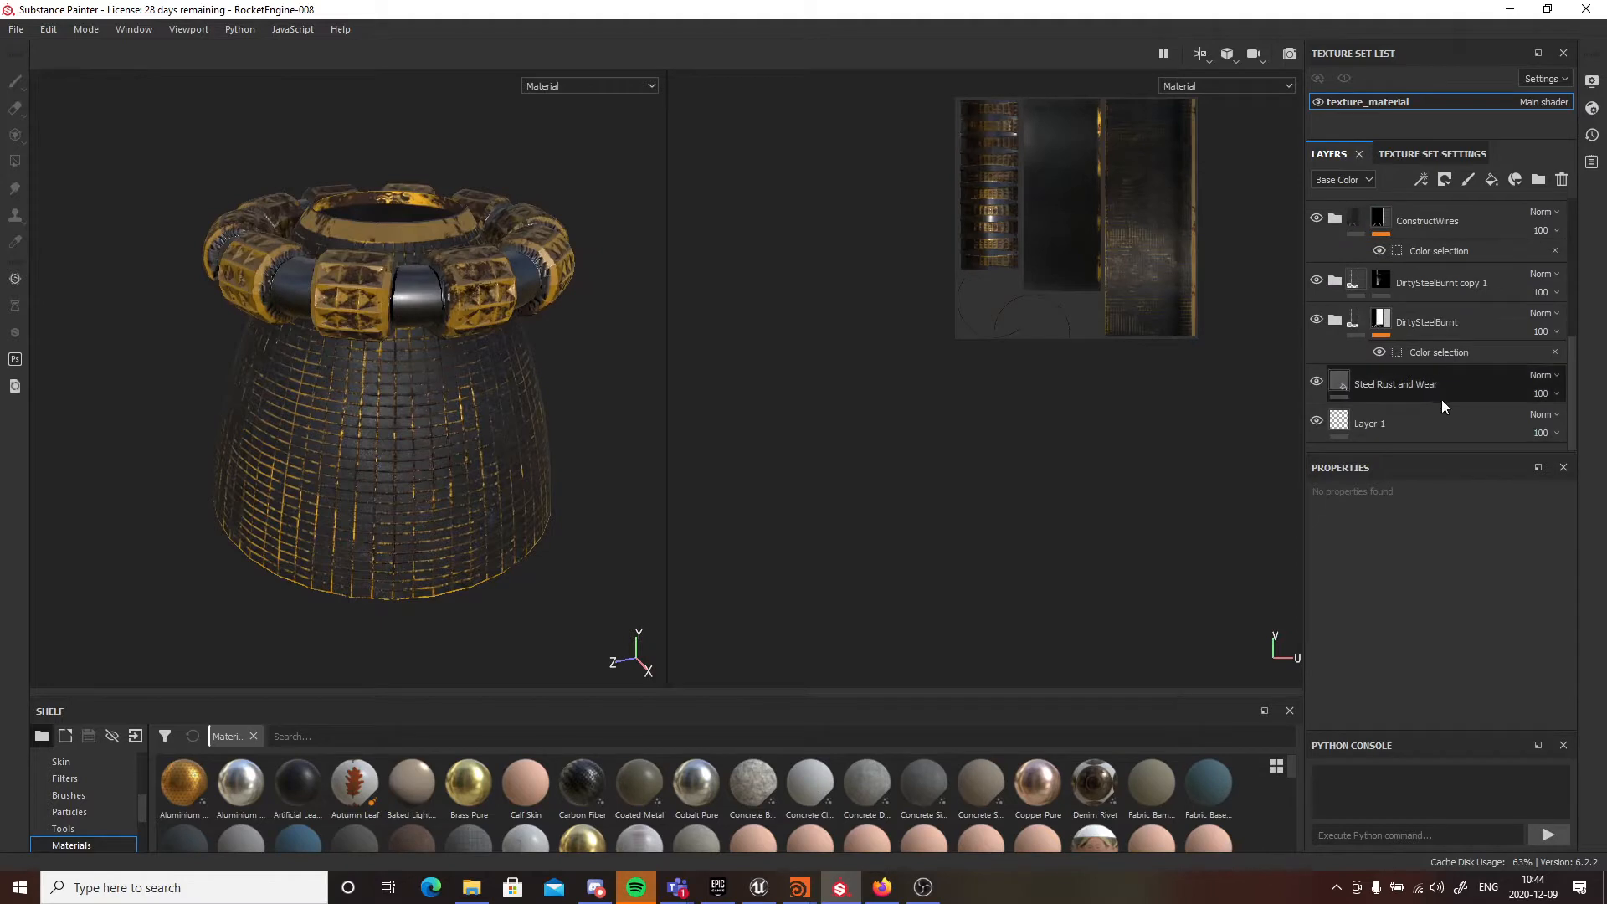
click(1442, 397)
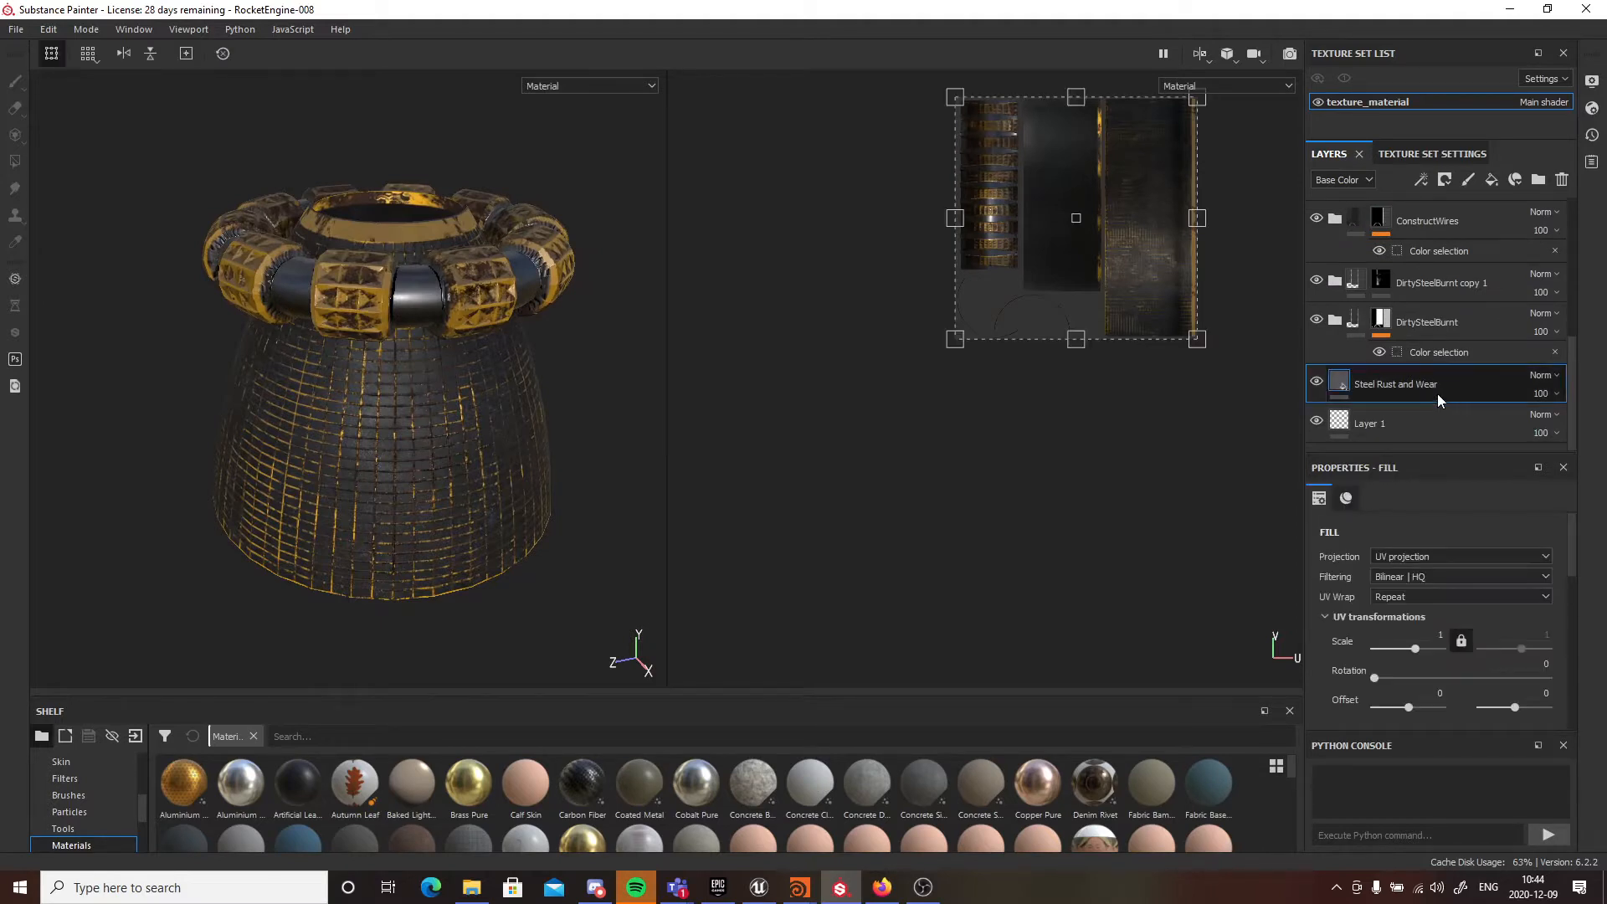
scroll(1423, 345, up, 5)
click(1454, 228)
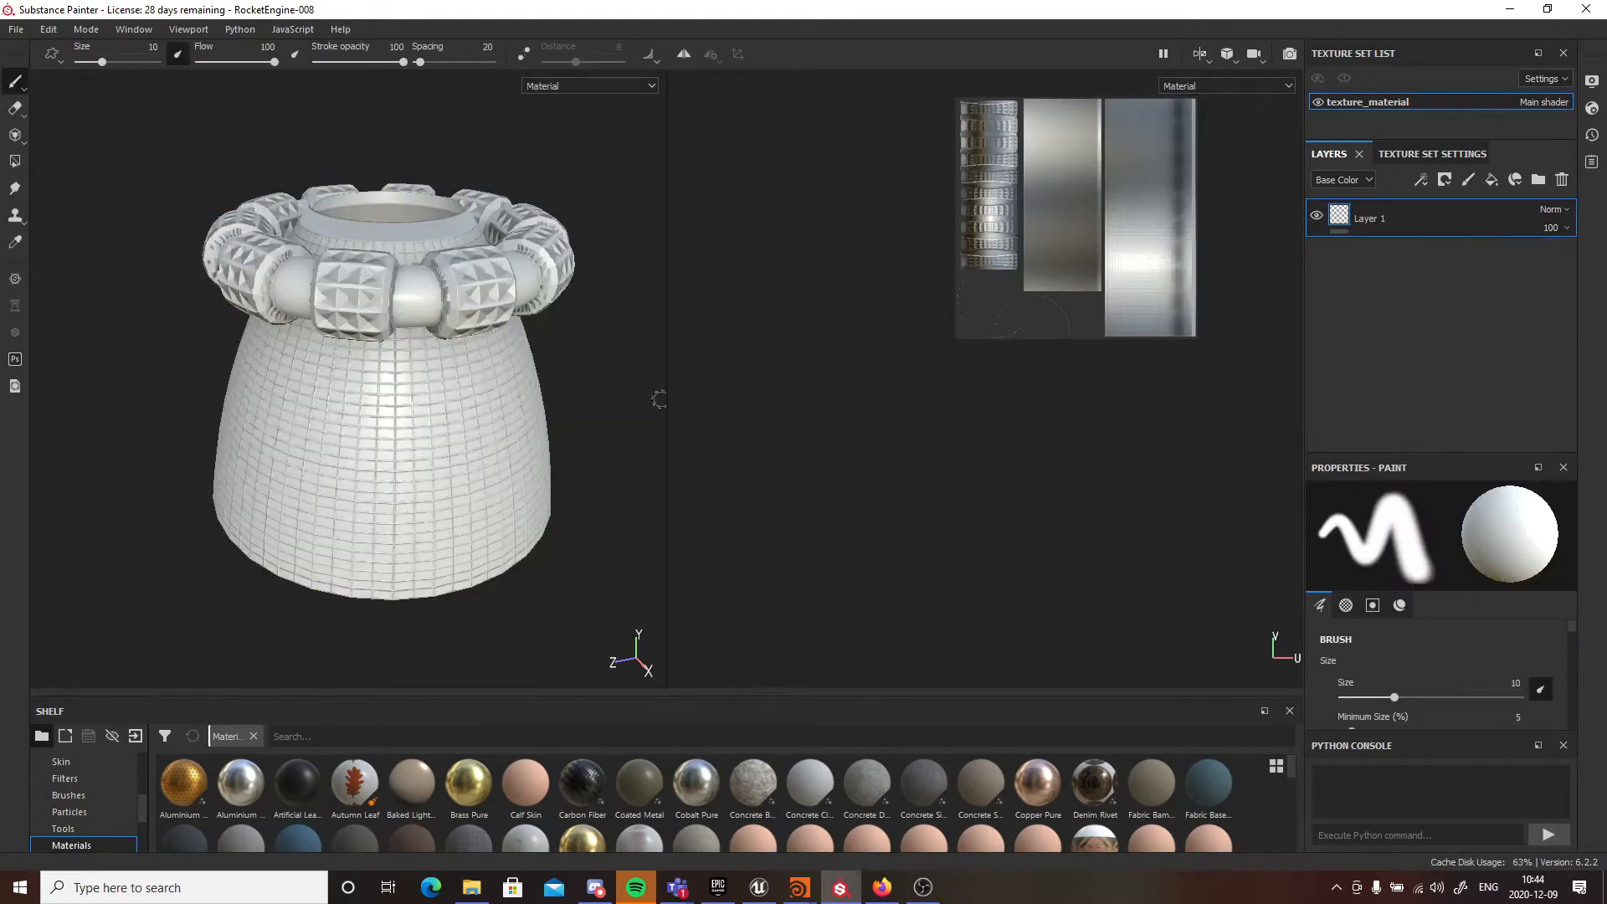
alt+drag(473, 427, 425, 389)
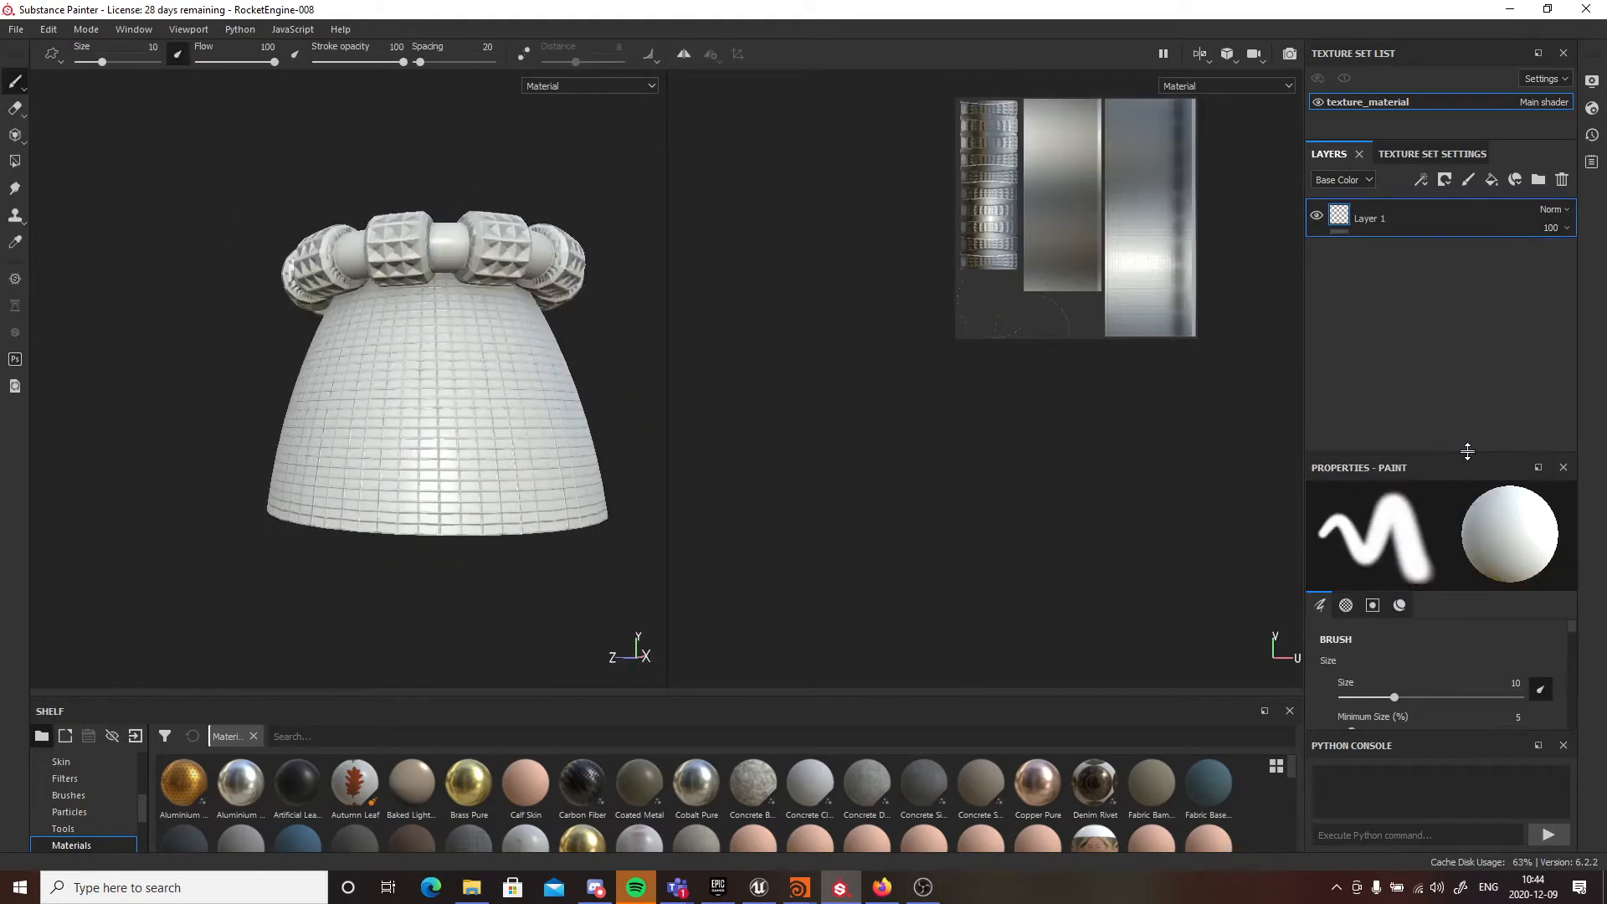
drag(1467, 452, 1468, 317)
- Switch to the MASH_UE project in Unreal Editor and compare the separate RocketEngine-001 with the engine cluster from above and the side
key(super+Tab)
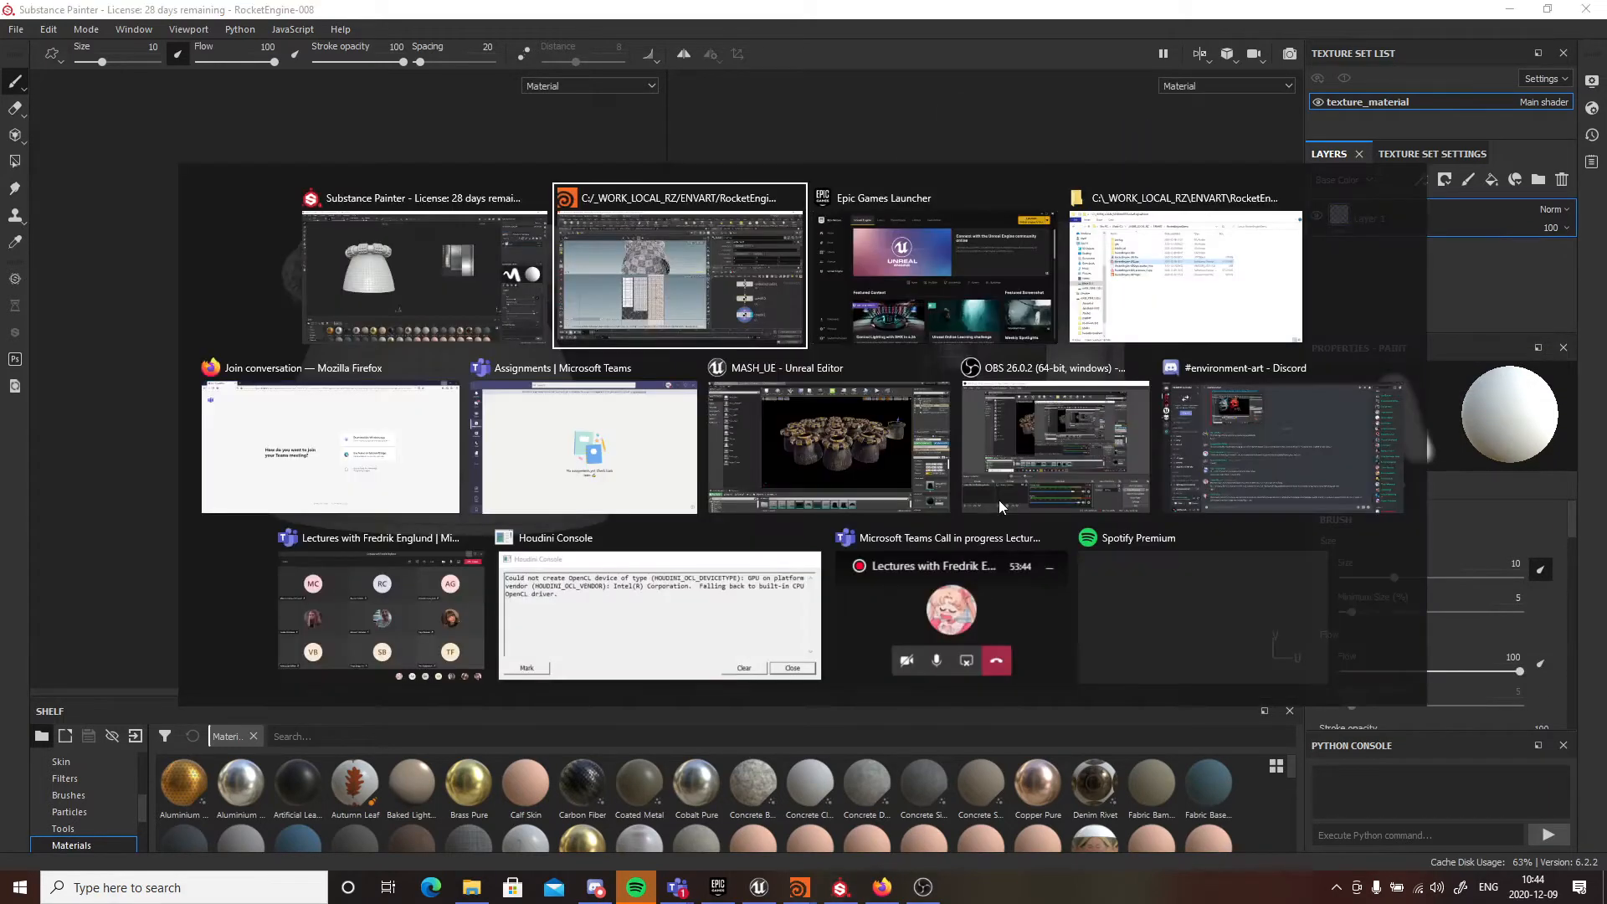
click(815, 454)
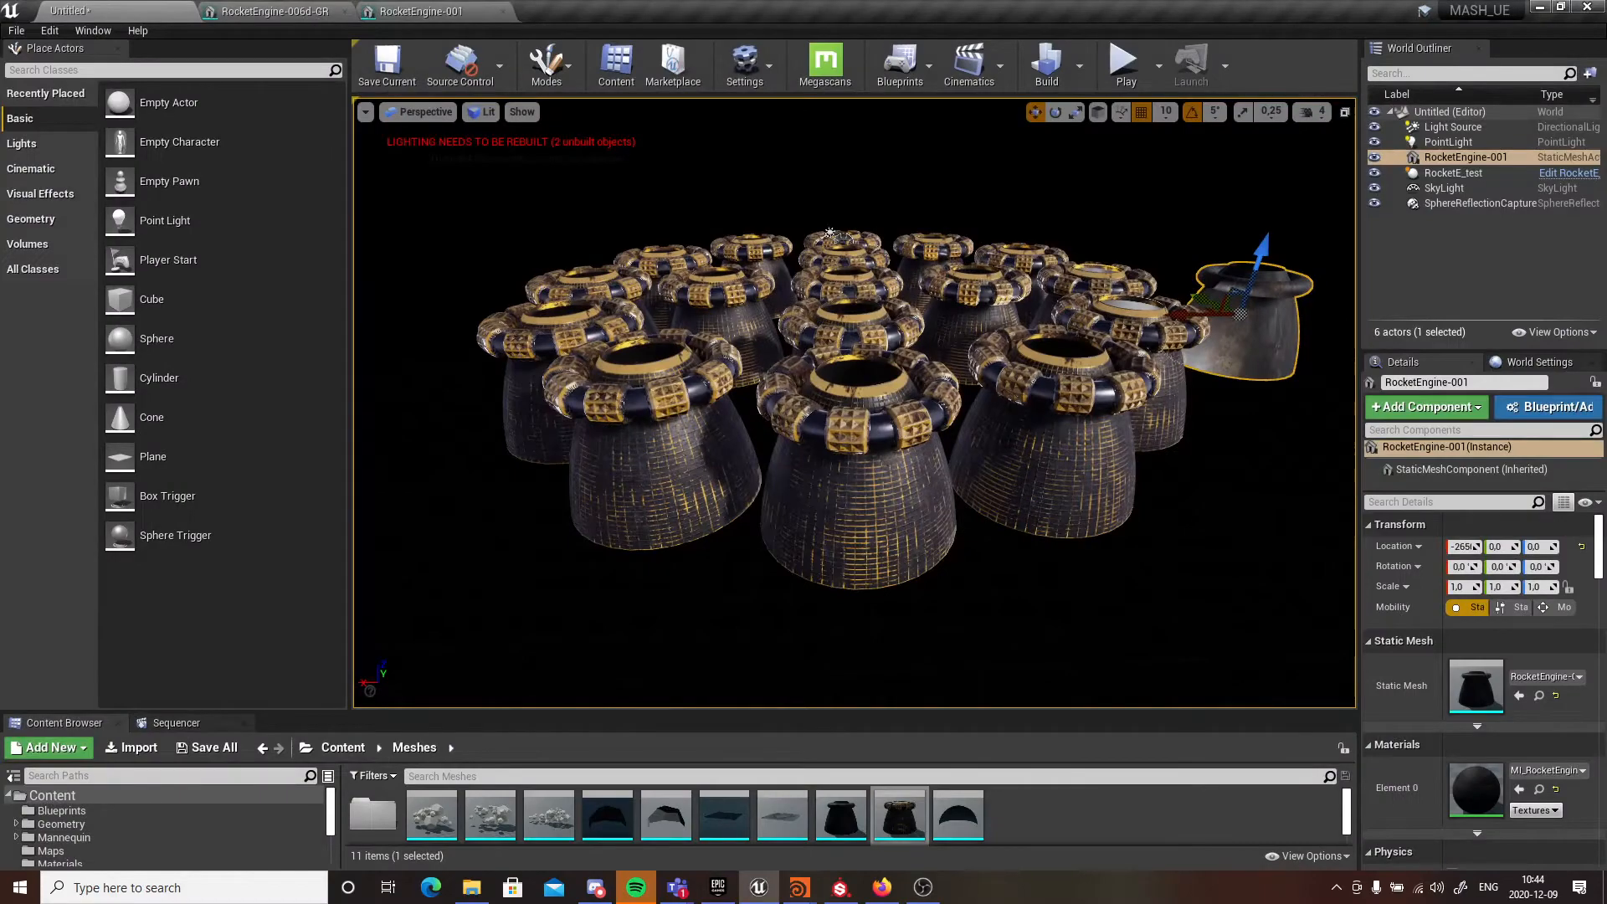
middle_drag(1122, 447, 1021, 447)
middle_drag(778, 424, 1255, 416)
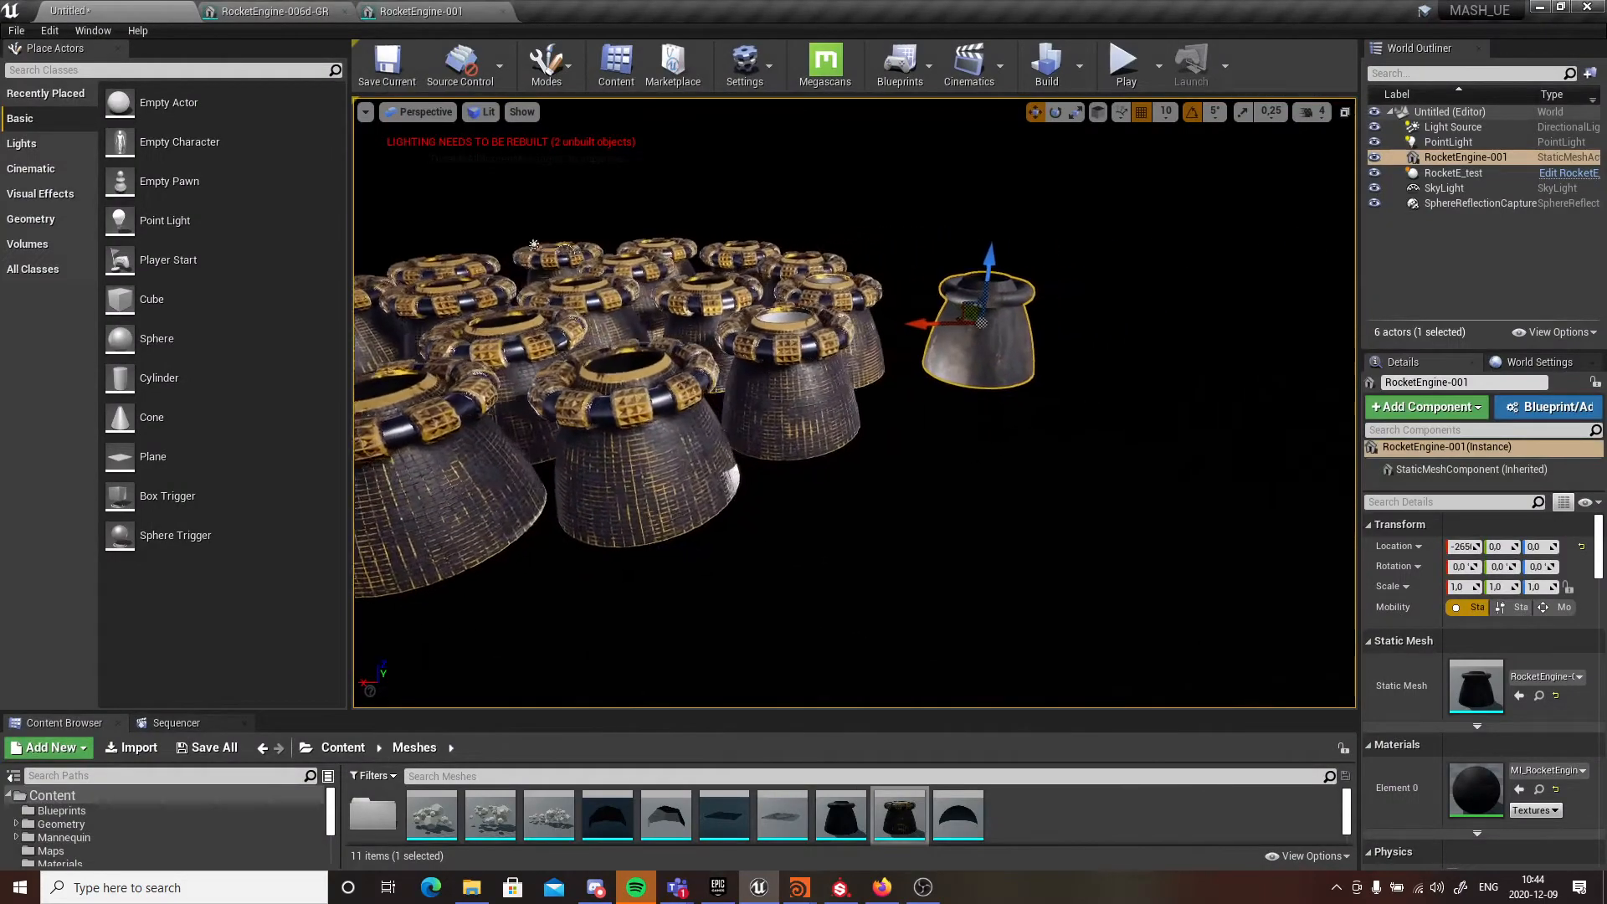
middle_drag(568, 418, 657, 423)
alt+drag(946, 440, 720, 364)
alt+drag(1024, 443, 862, 435)
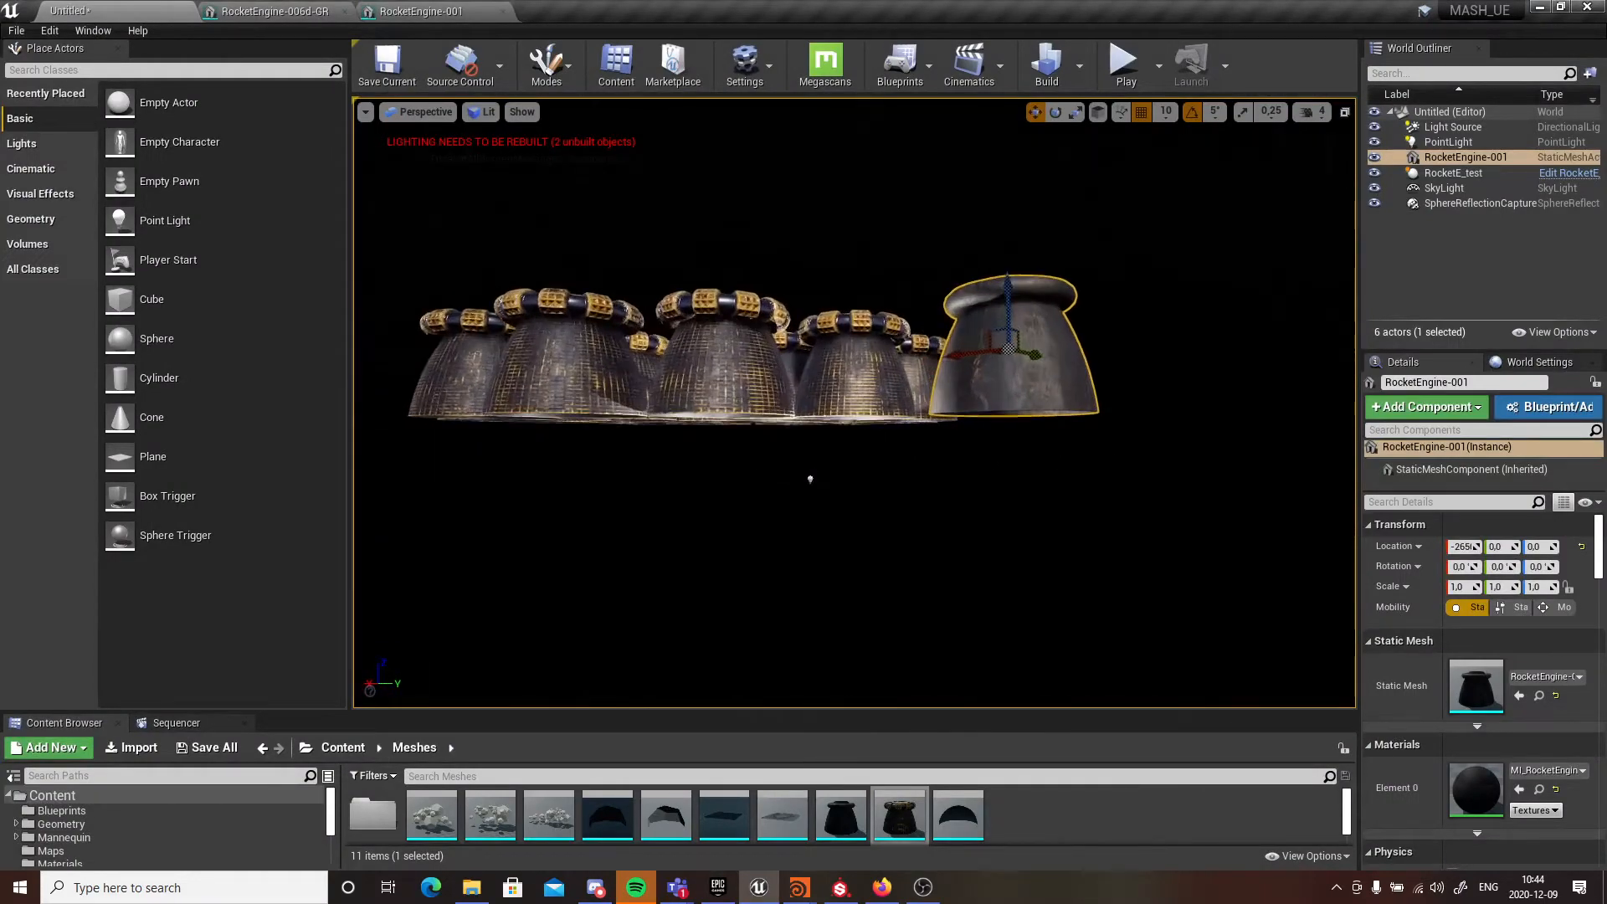
scroll(877, 464, up, 4)
click(877, 464)
middle_drag(971, 485, 594, 473)
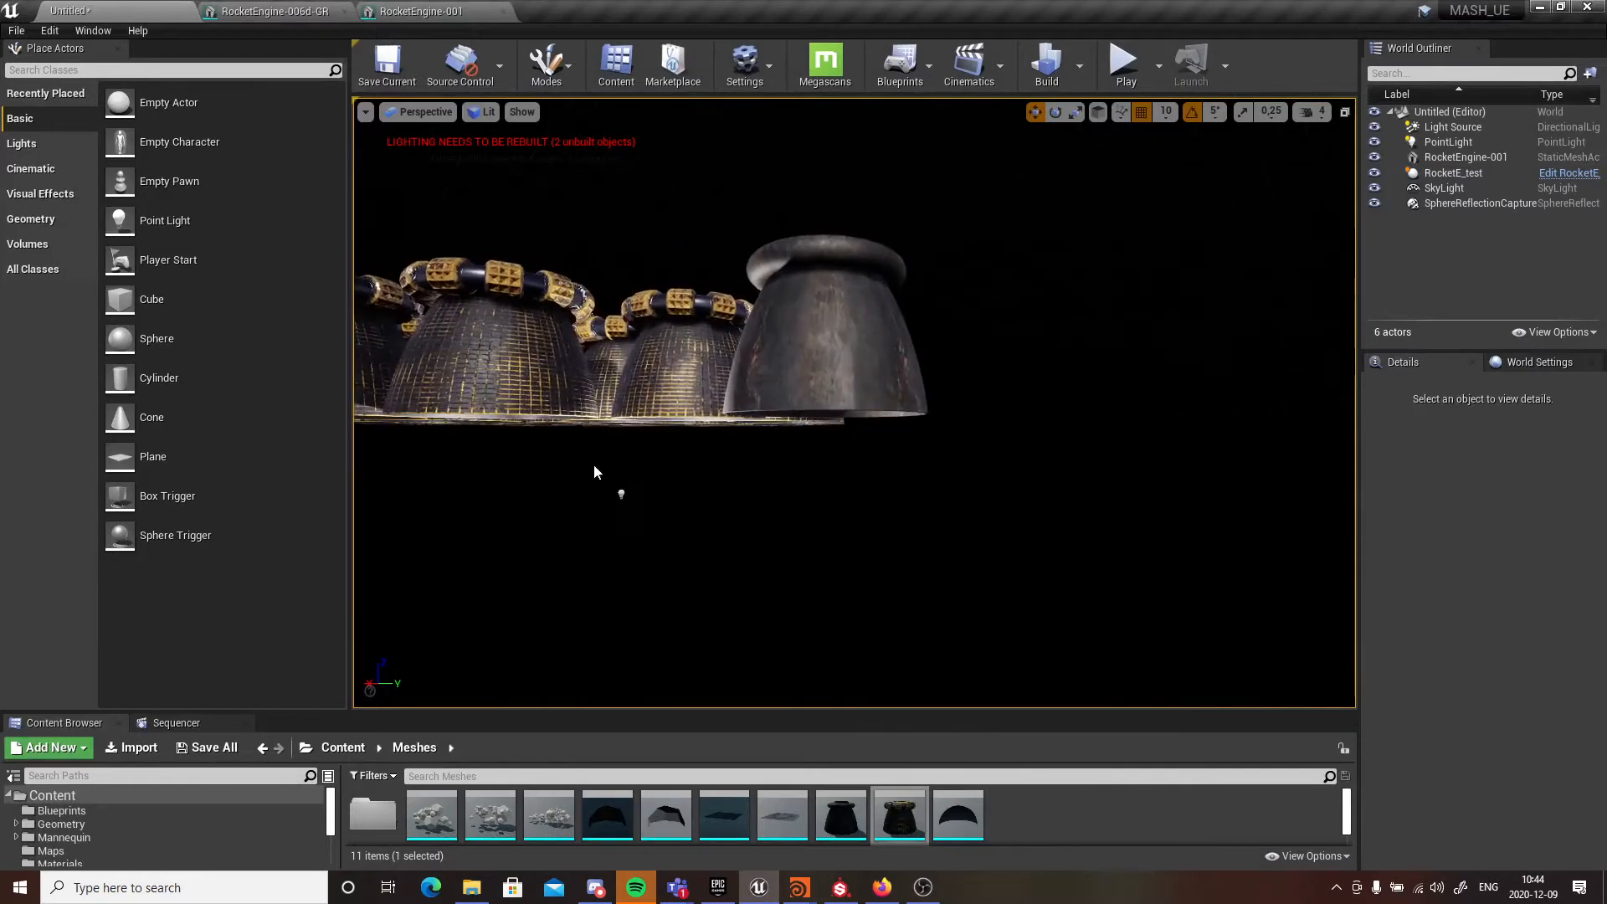
- Inspect the nozzle openings of the engine cluster and the separate engine from below, and select RocketEngine-001
scroll(595, 473, up, 3)
alt+drag(653, 515, 838, 452)
alt+drag(1074, 466, 1148, 373)
scroll(1154, 457, down, 3)
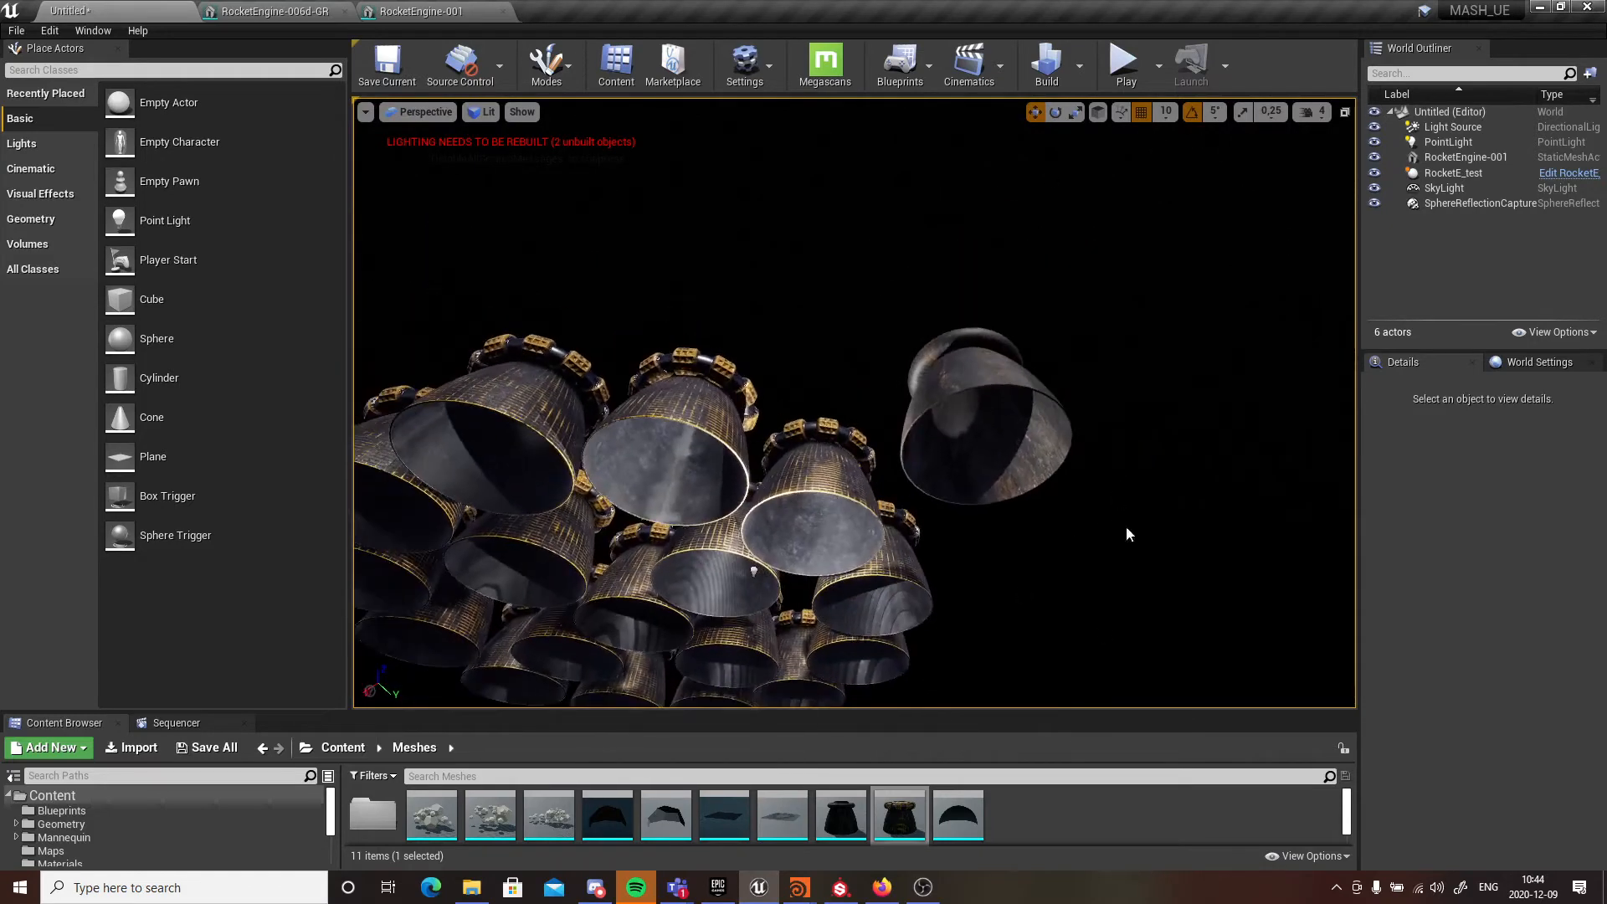
alt+right_drag(981, 369, 929, 376)
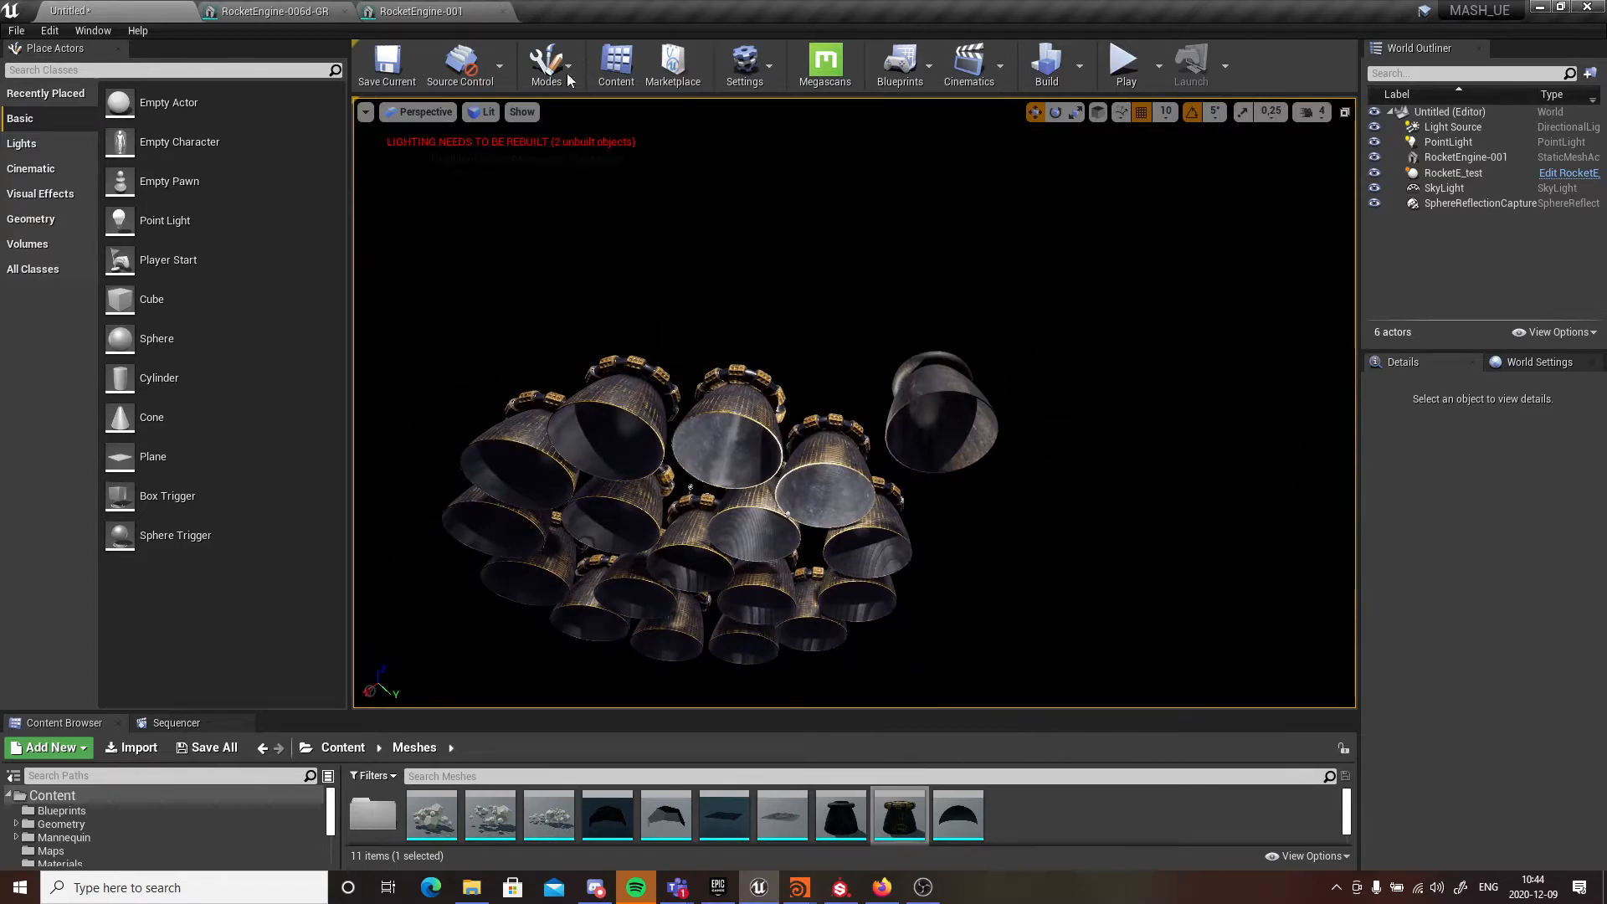
alt+drag(789, 383, 788, 255)
click(1059, 421)
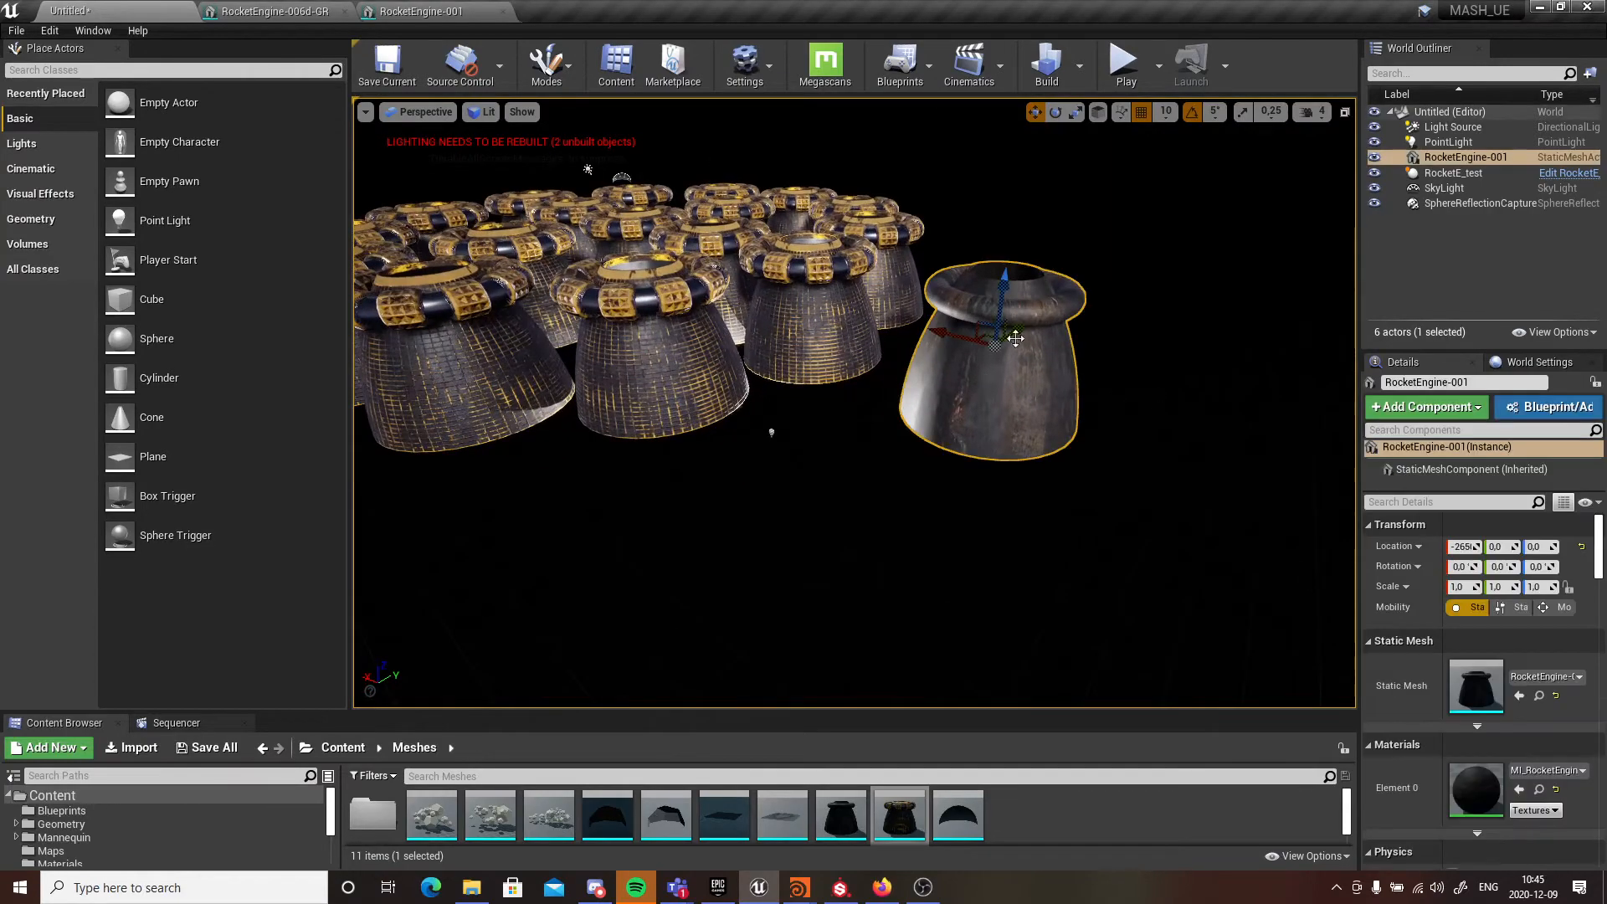
- Examine the engine cluster and the separate RocketEngine-001 from low and high angles, comparing their interior and exterior surfaces
scroll(1059, 421, up, 5)
alt+drag(1059, 421, 1059, 351)
scroll(1141, 503, down, 5)
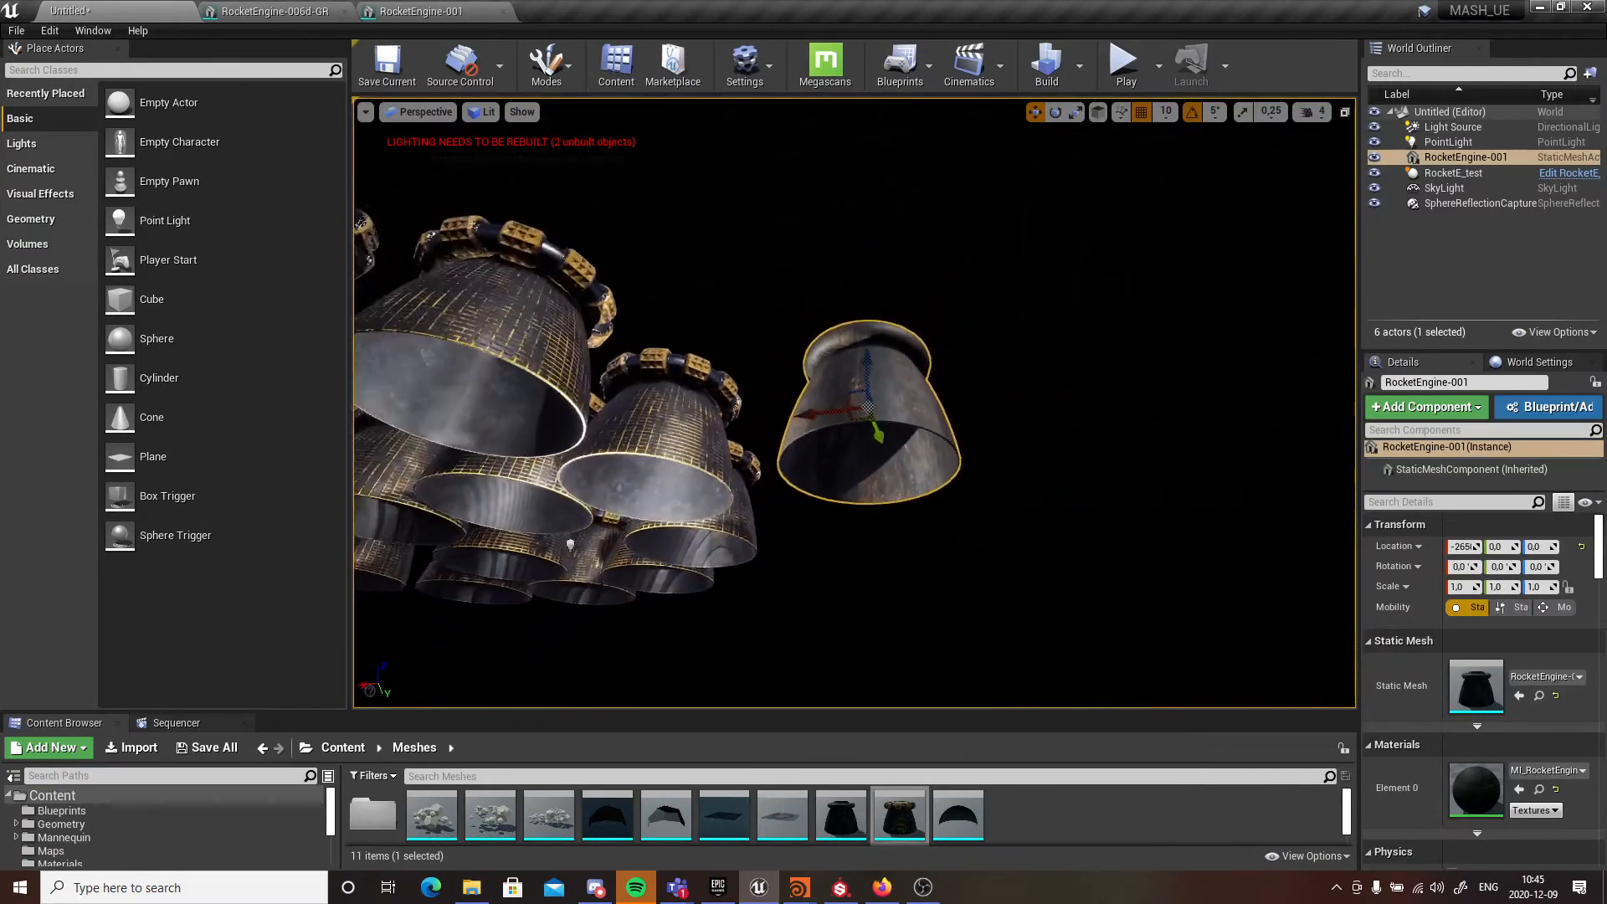
alt+drag(1141, 503, 860, 570)
scroll(861, 571, down, 4)
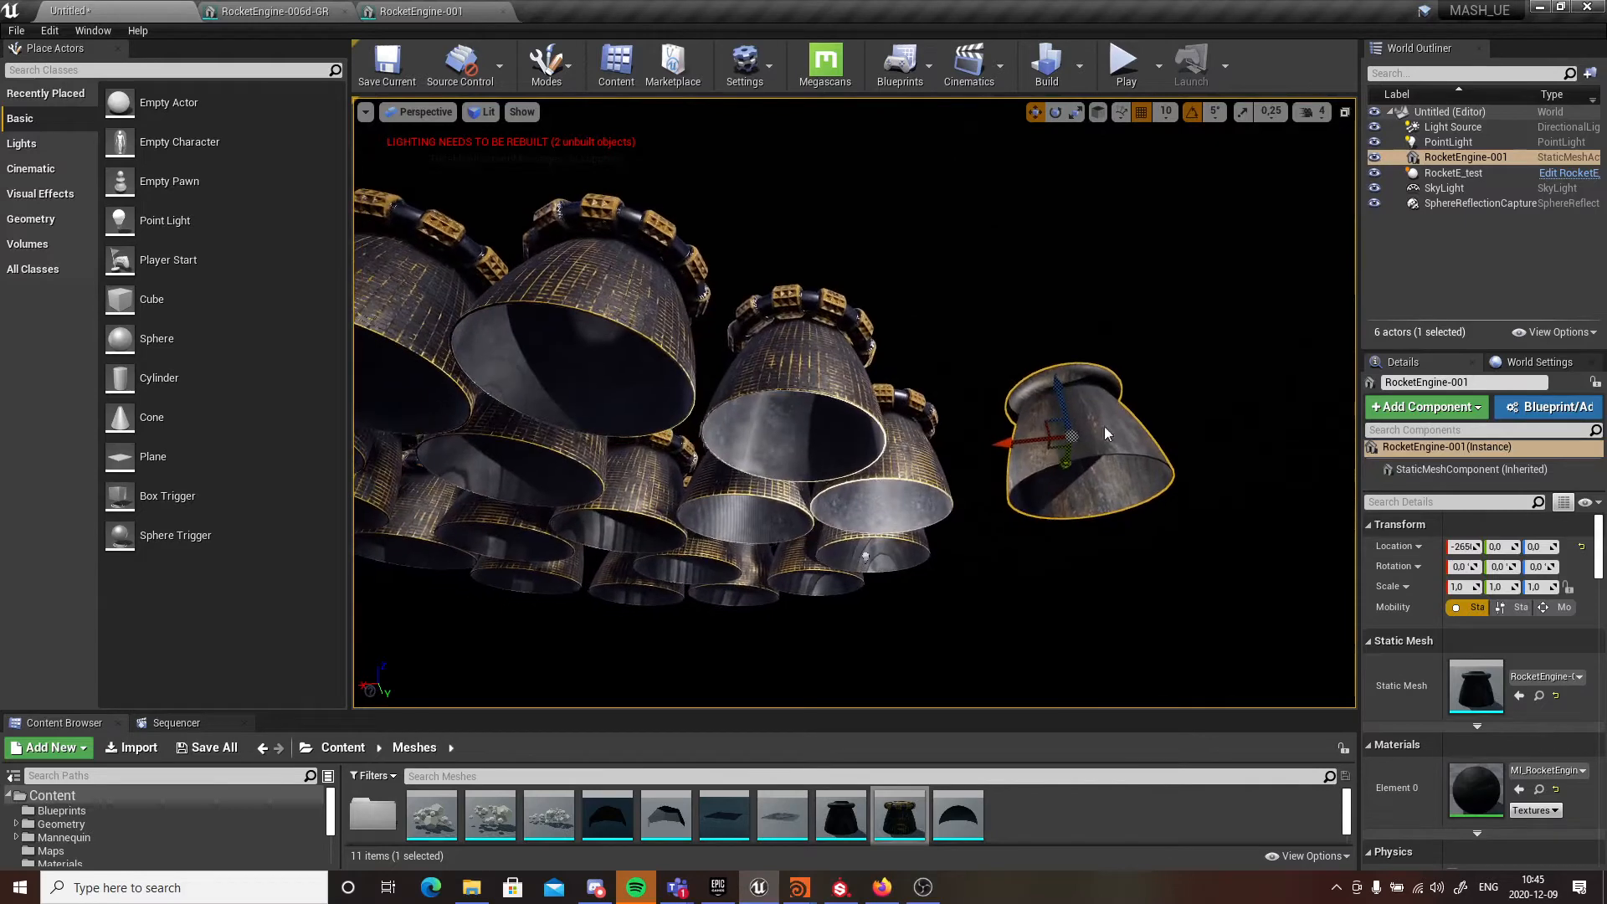
alt+drag(819, 517, 897, 357)
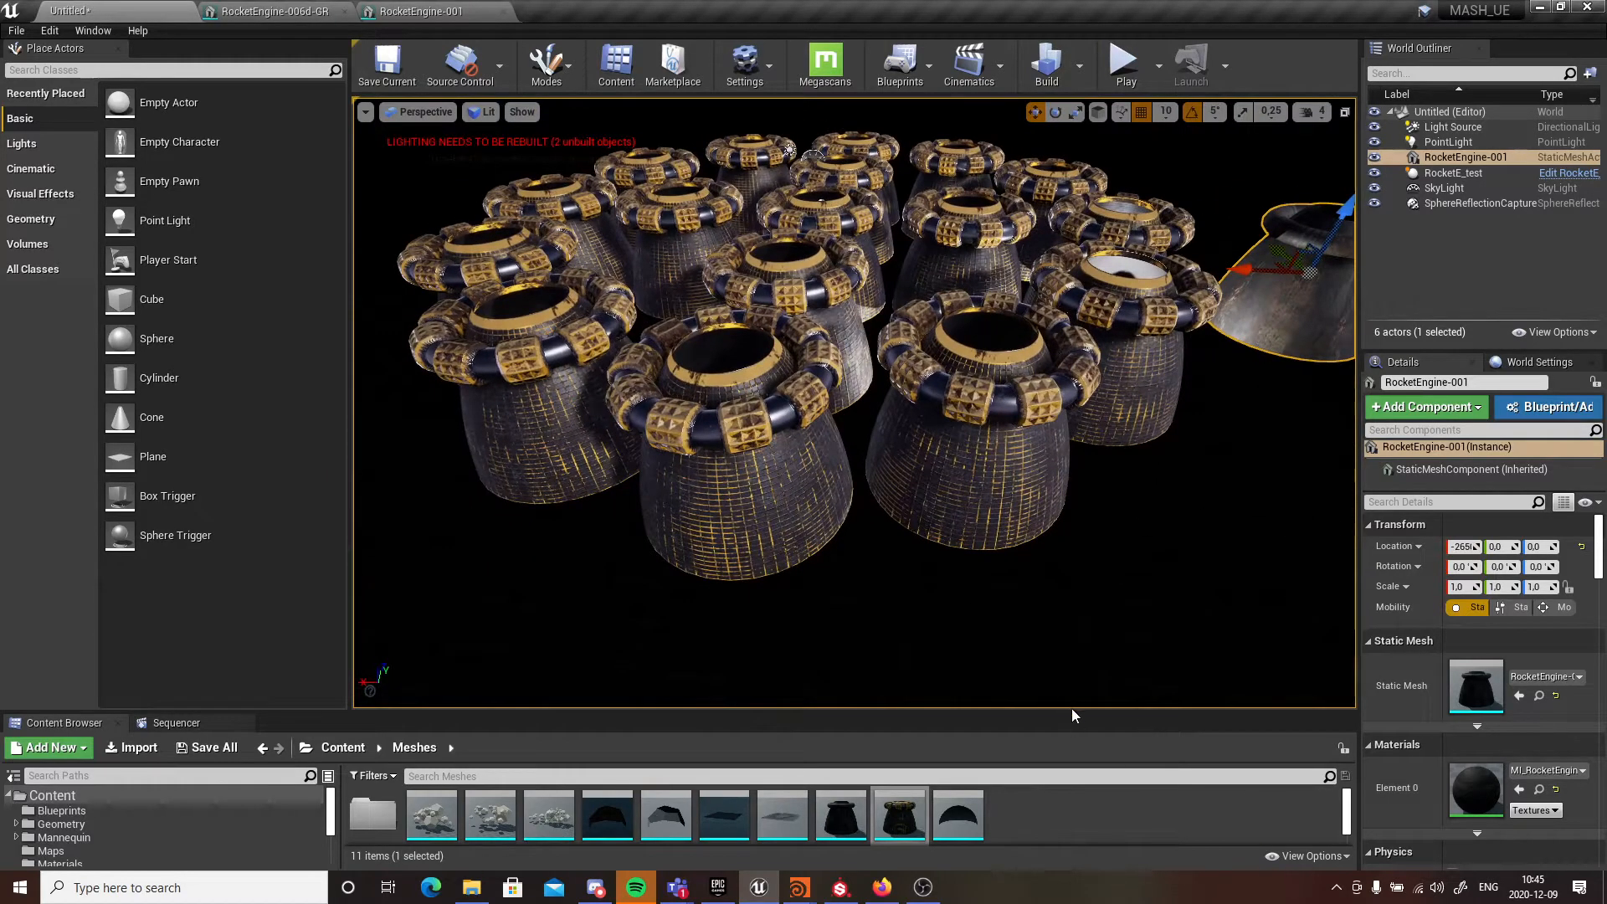
- Select the RocketE_test engine cluster and set its N Outer Ring to 4
click(988, 502)
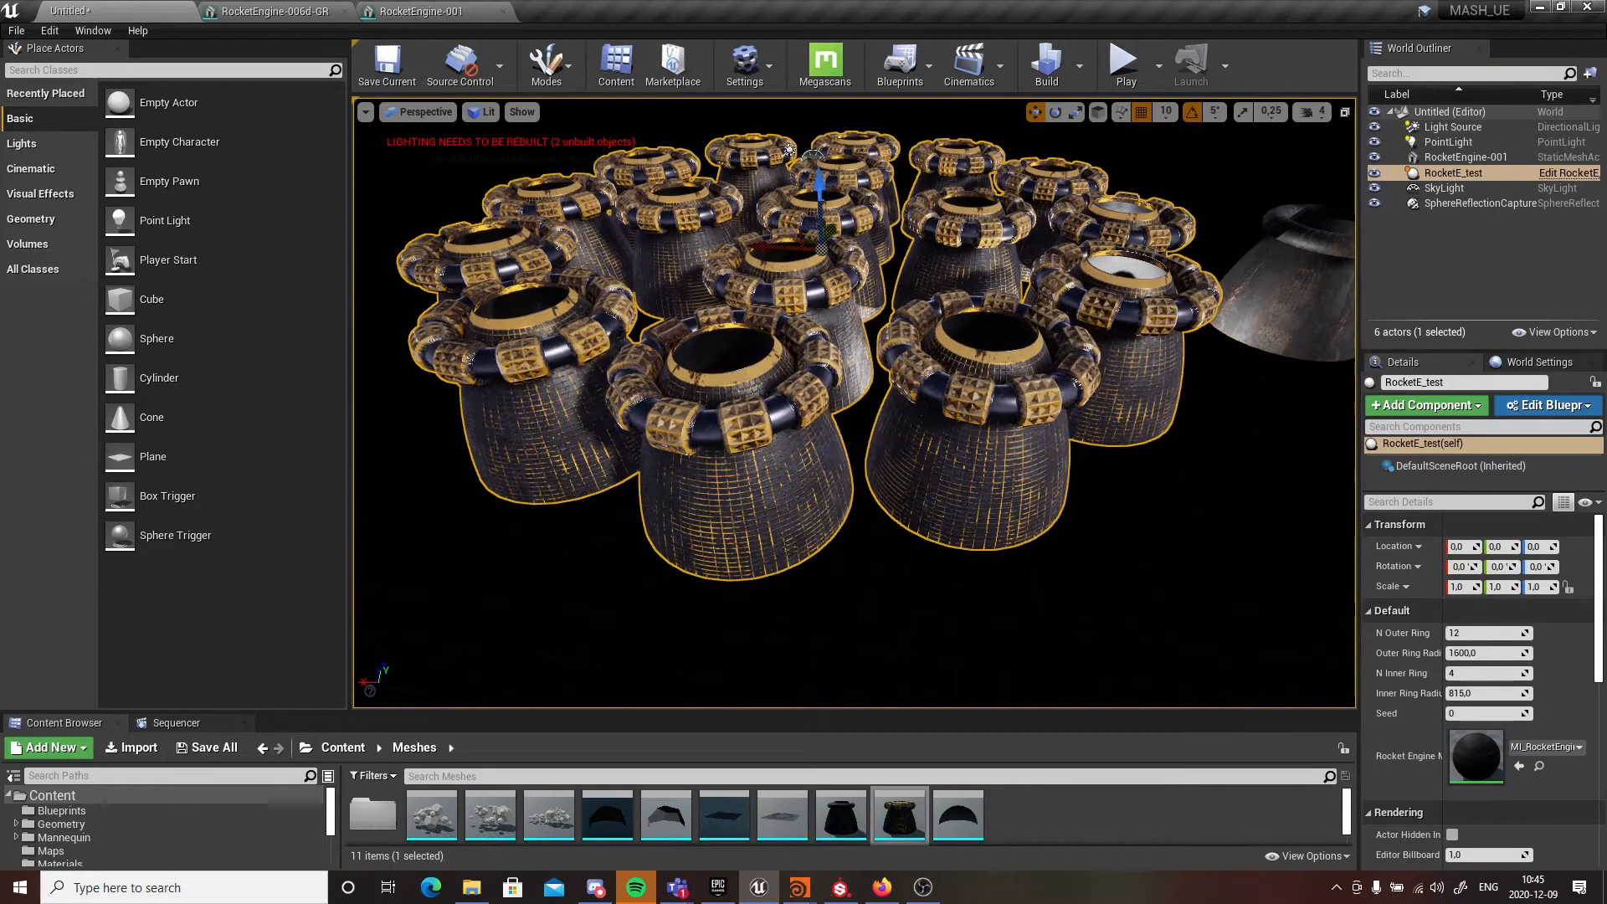
key(f)
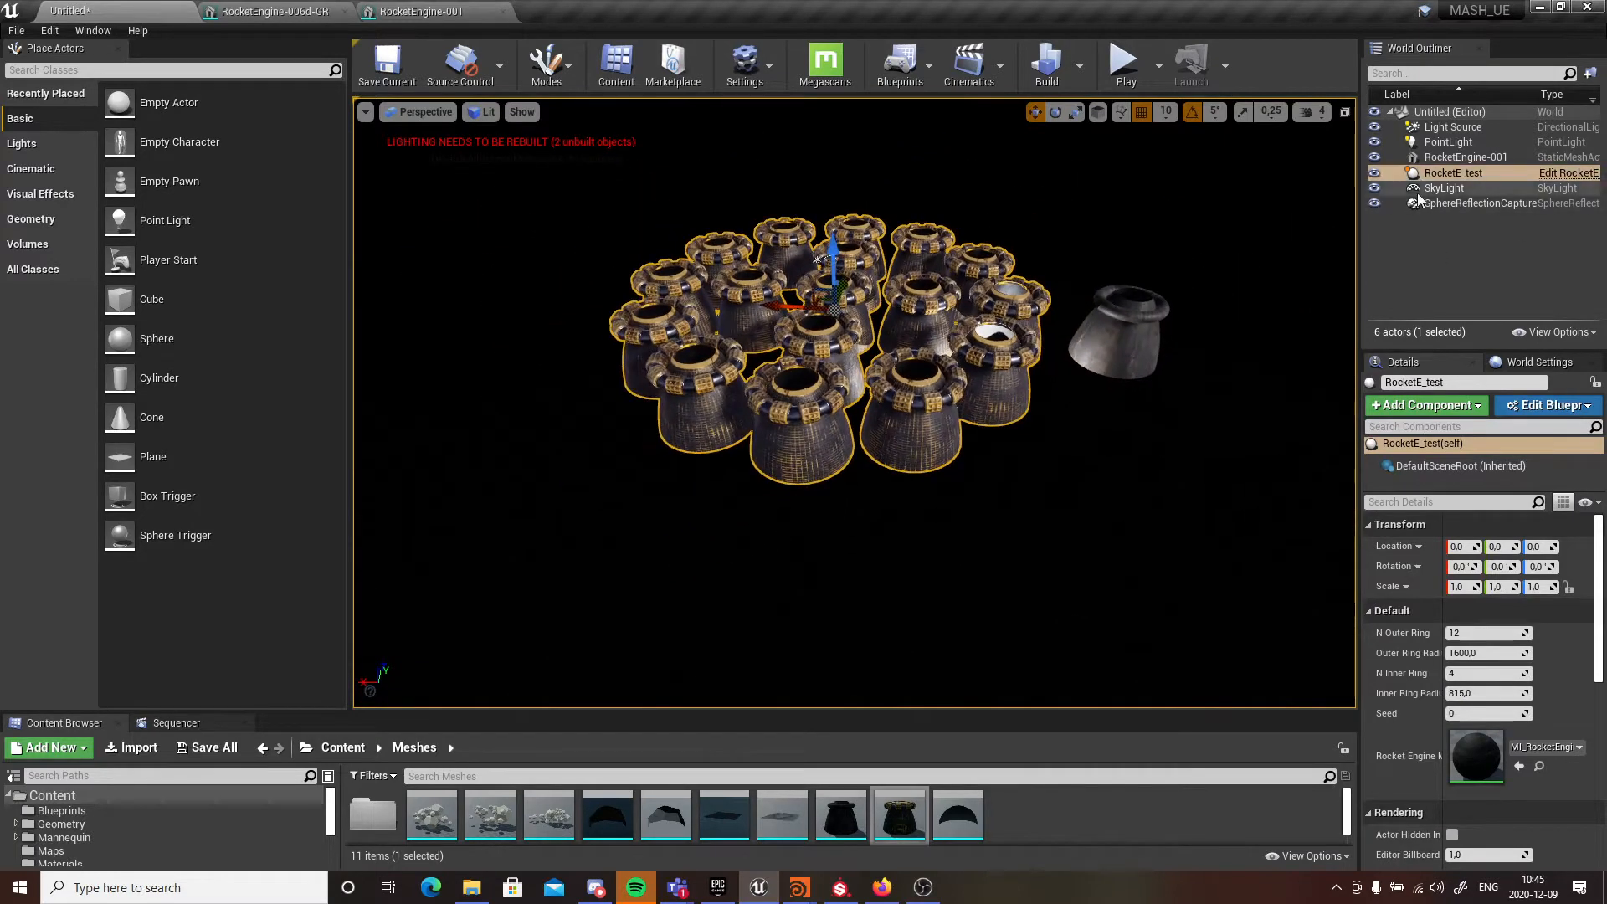
double_click(1453, 172)
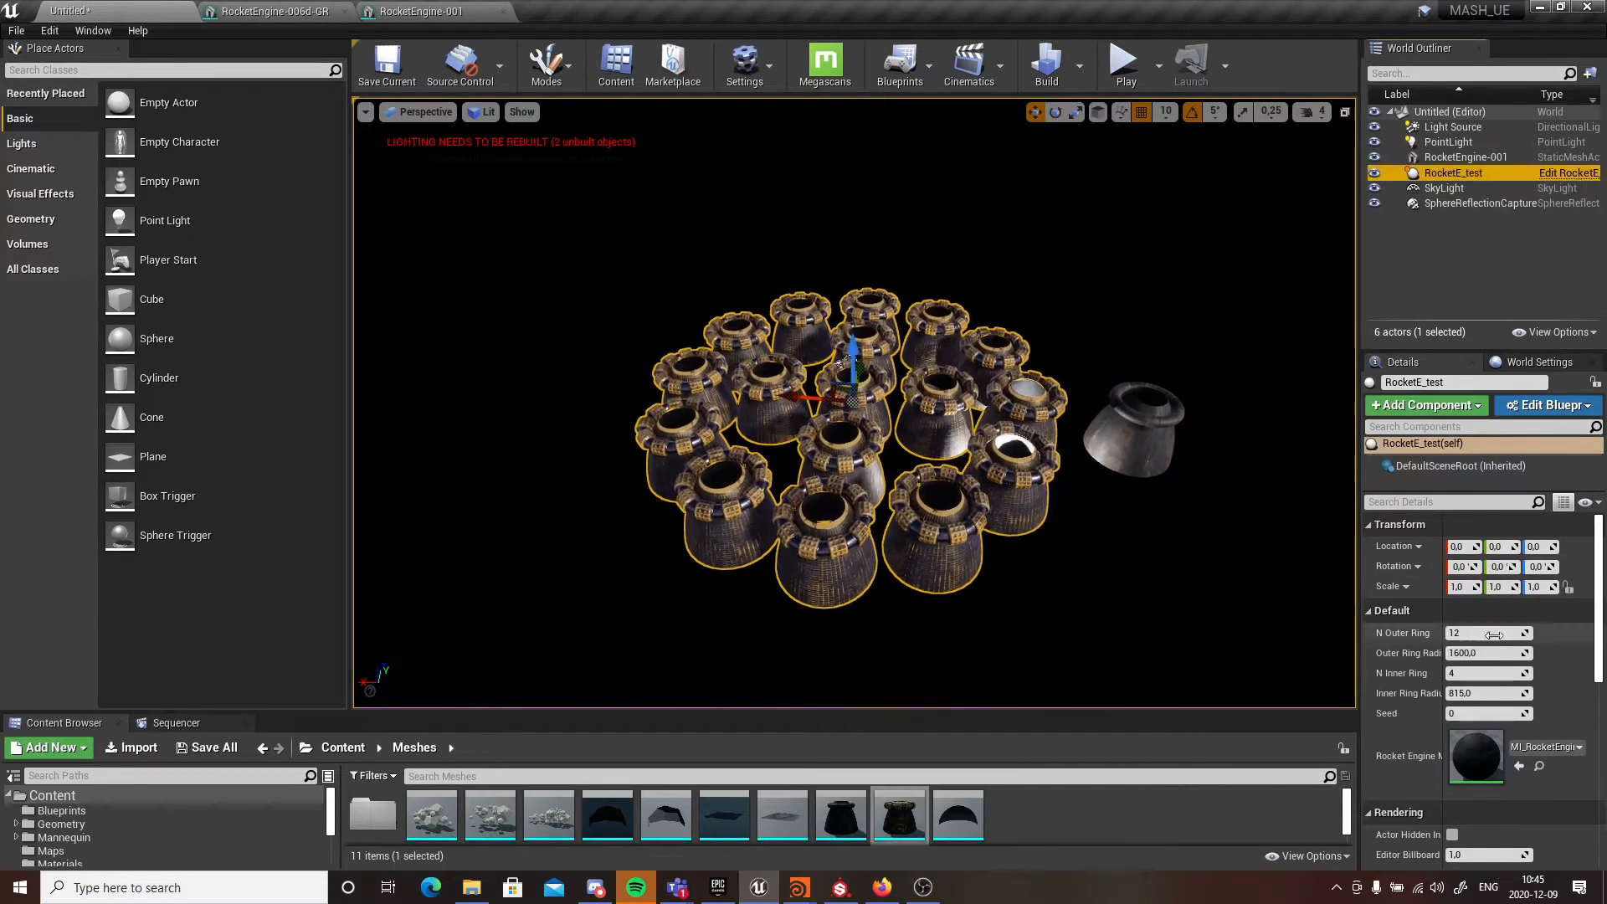
mouse_move(1495, 635)
mouse_down()
mouse_move(1552, 634)
mouse_move(1473, 635)
mouse_up()
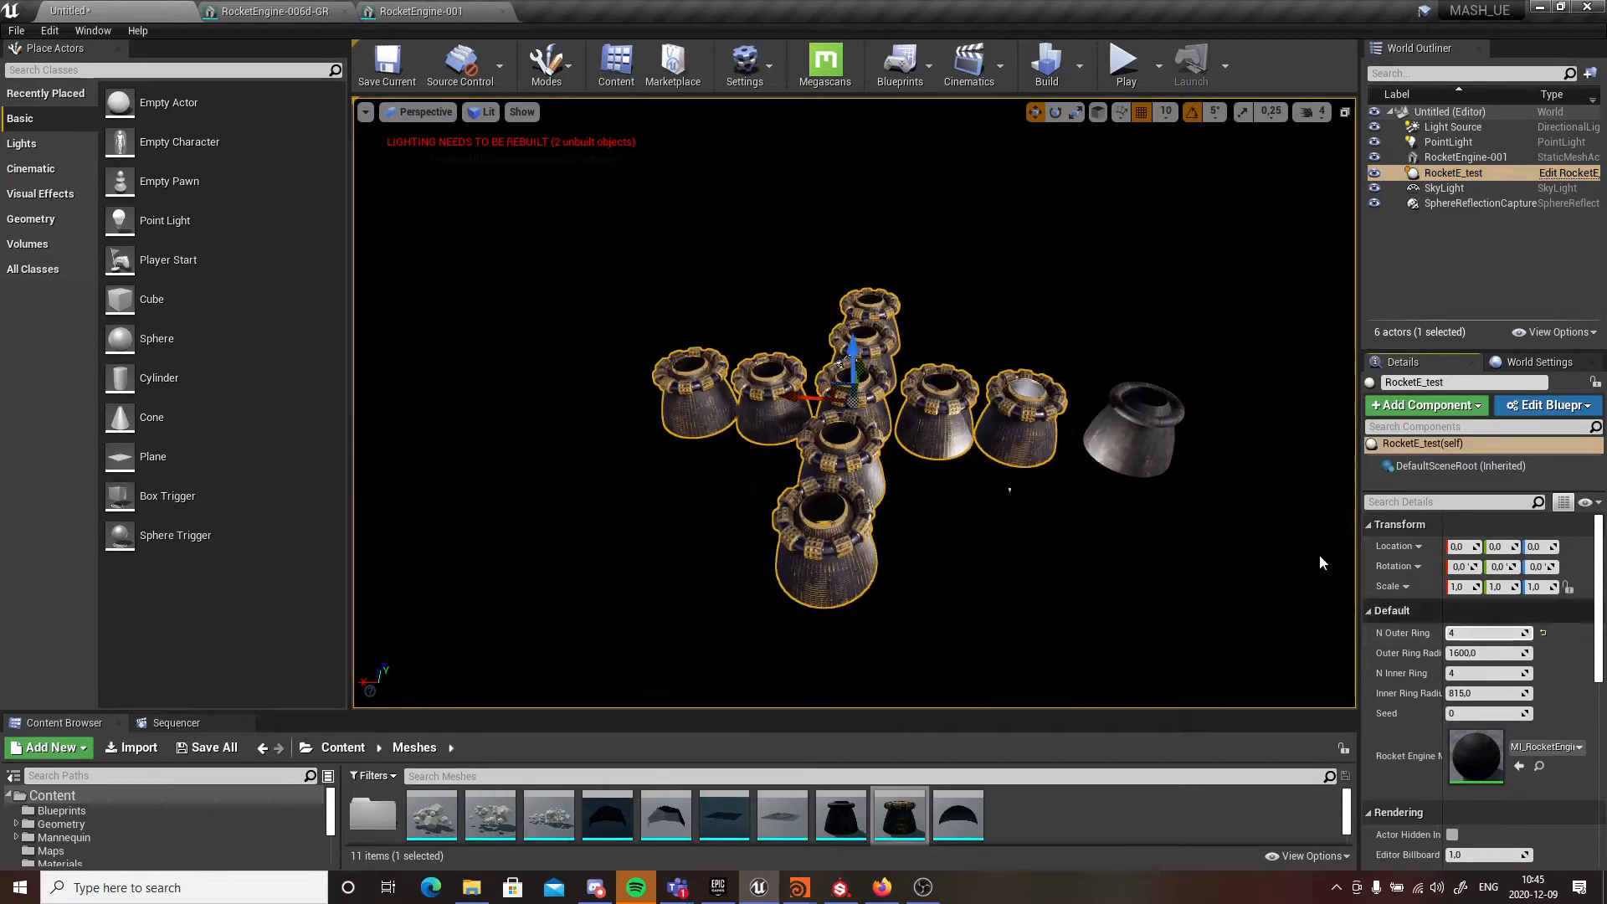
alt+drag(1122, 538, 1140, 570)
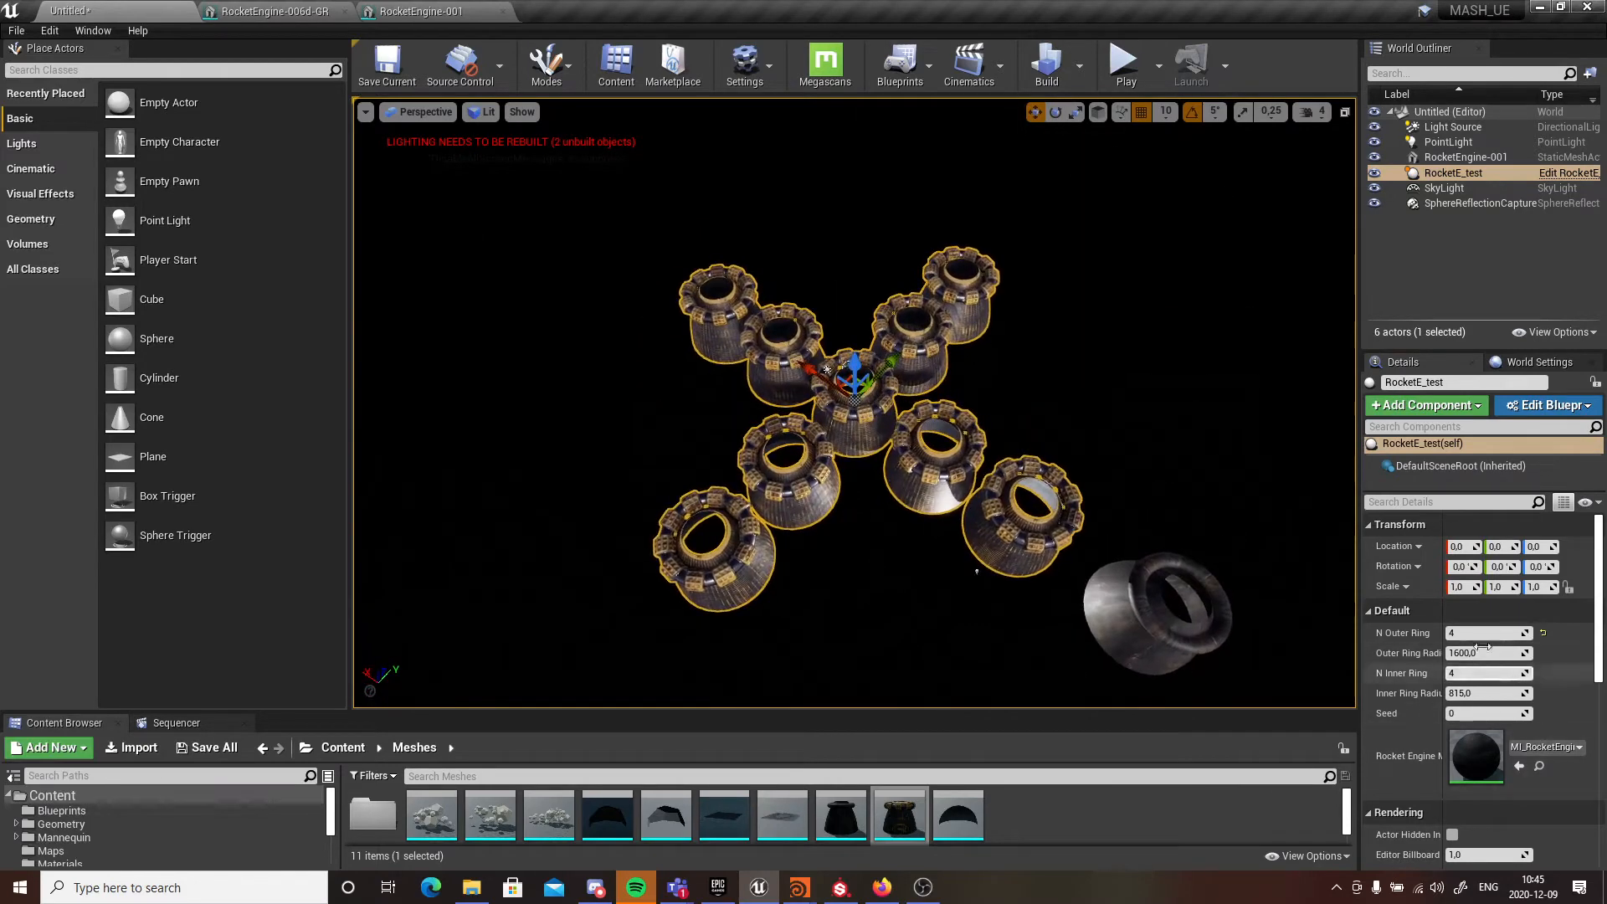
- Set the cluster's N Inner Ring to 7, check the arrangement from above and the side, and deselect the cluster
drag(1486, 673, 1500, 673)
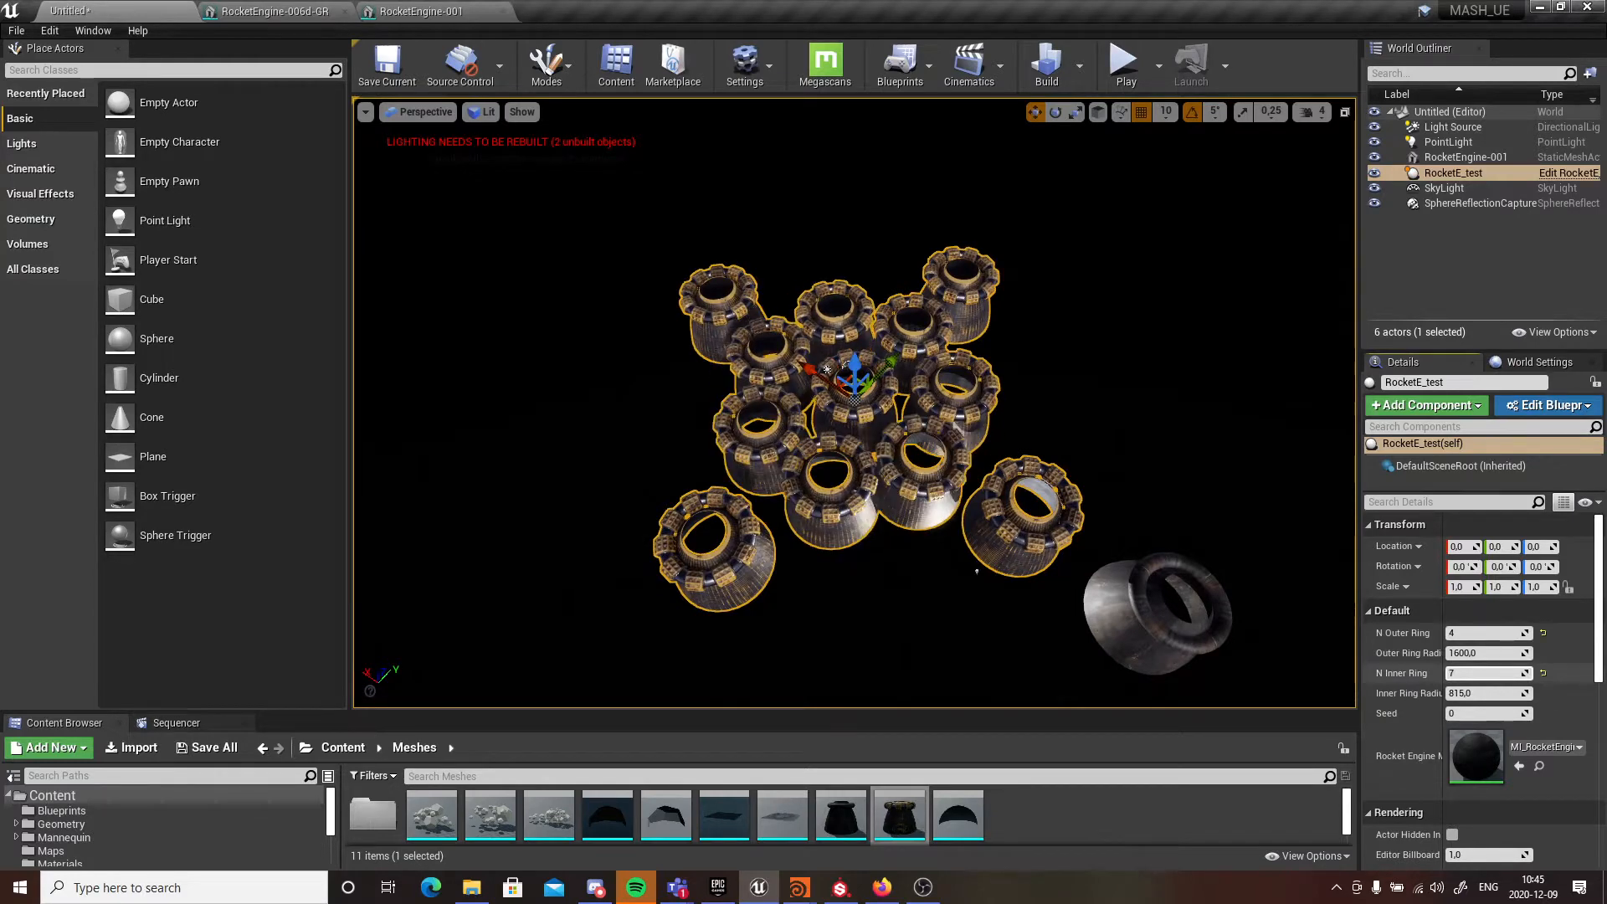
drag(1500, 673, 1514, 673)
alt+drag(909, 501, 764, 553)
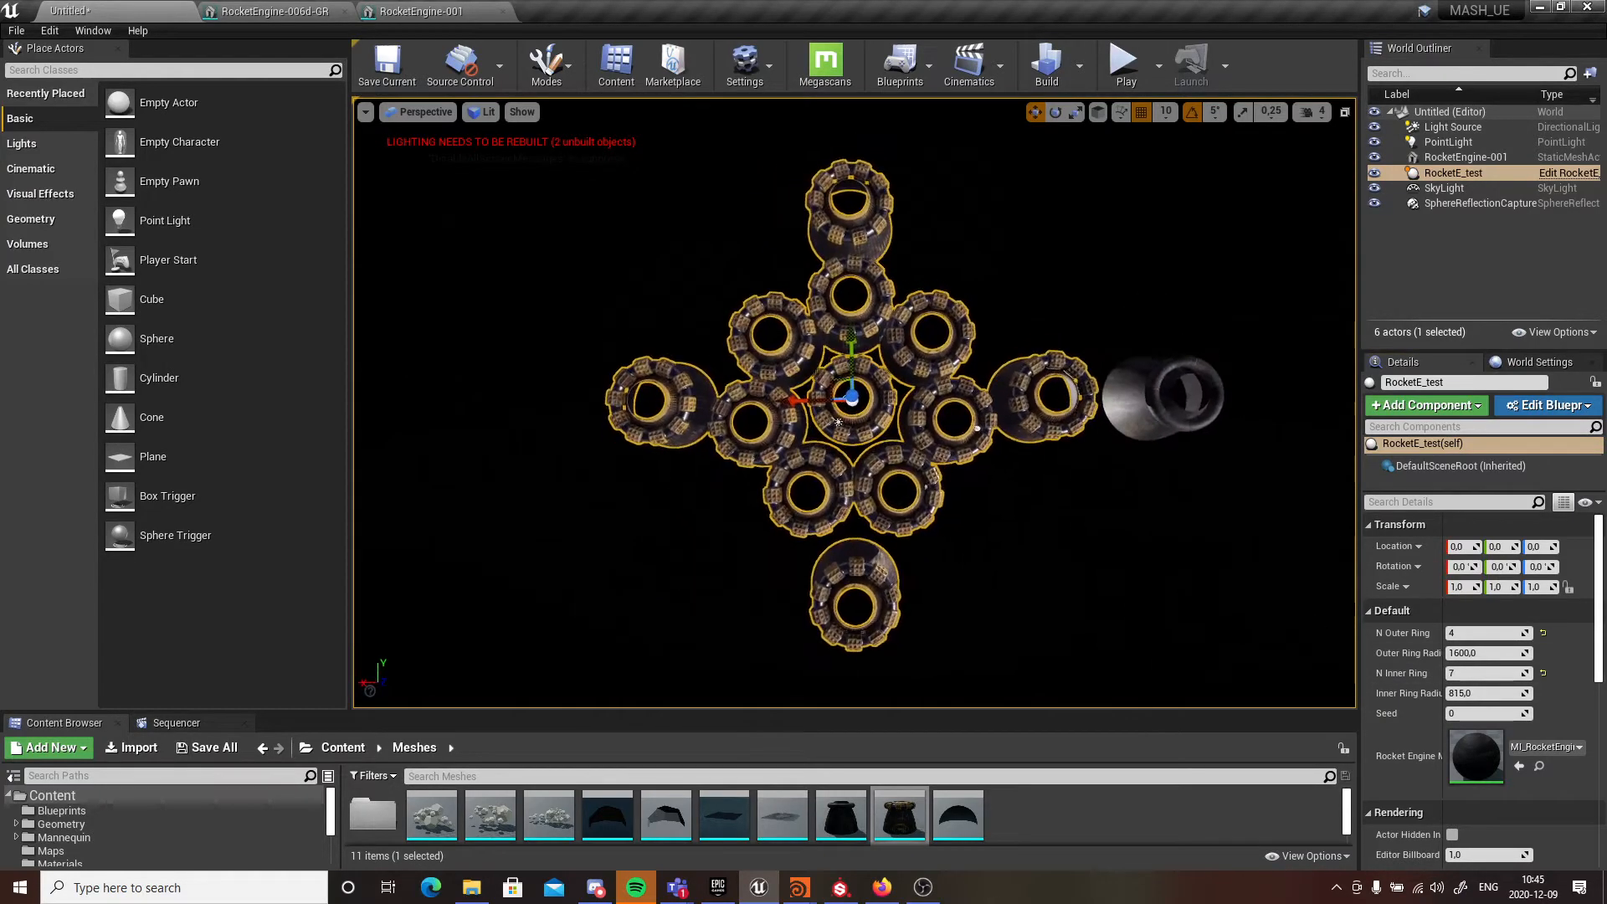
scroll(765, 553, up, 3)
scroll(976, 544, down, 2)
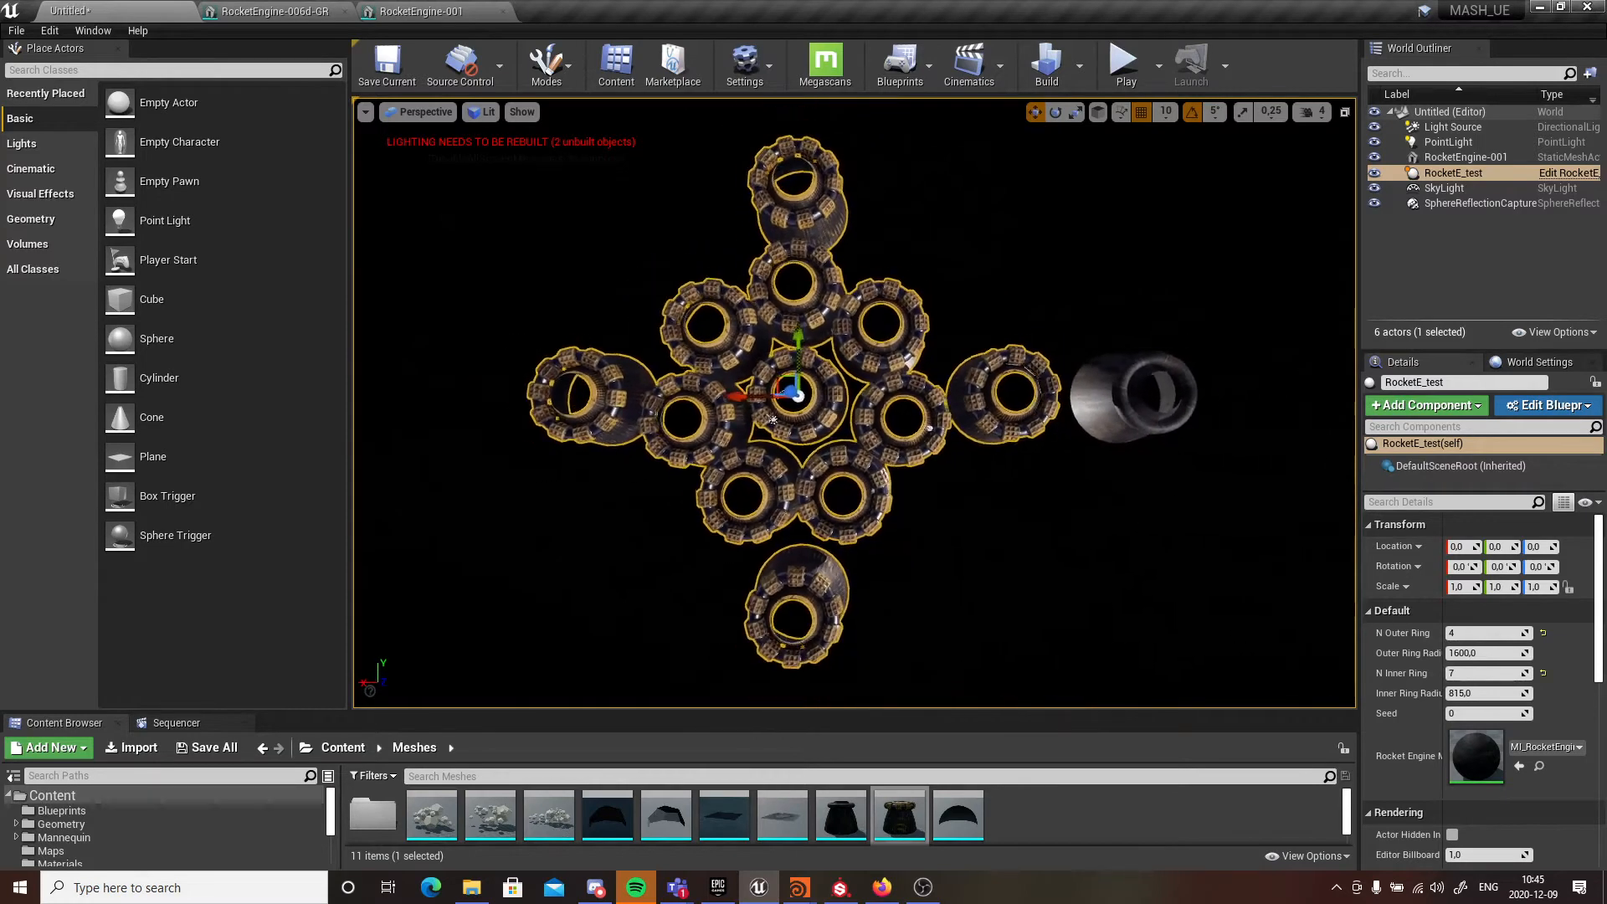
alt+drag(1004, 550, 938, 534)
scroll(871, 475, up, 2)
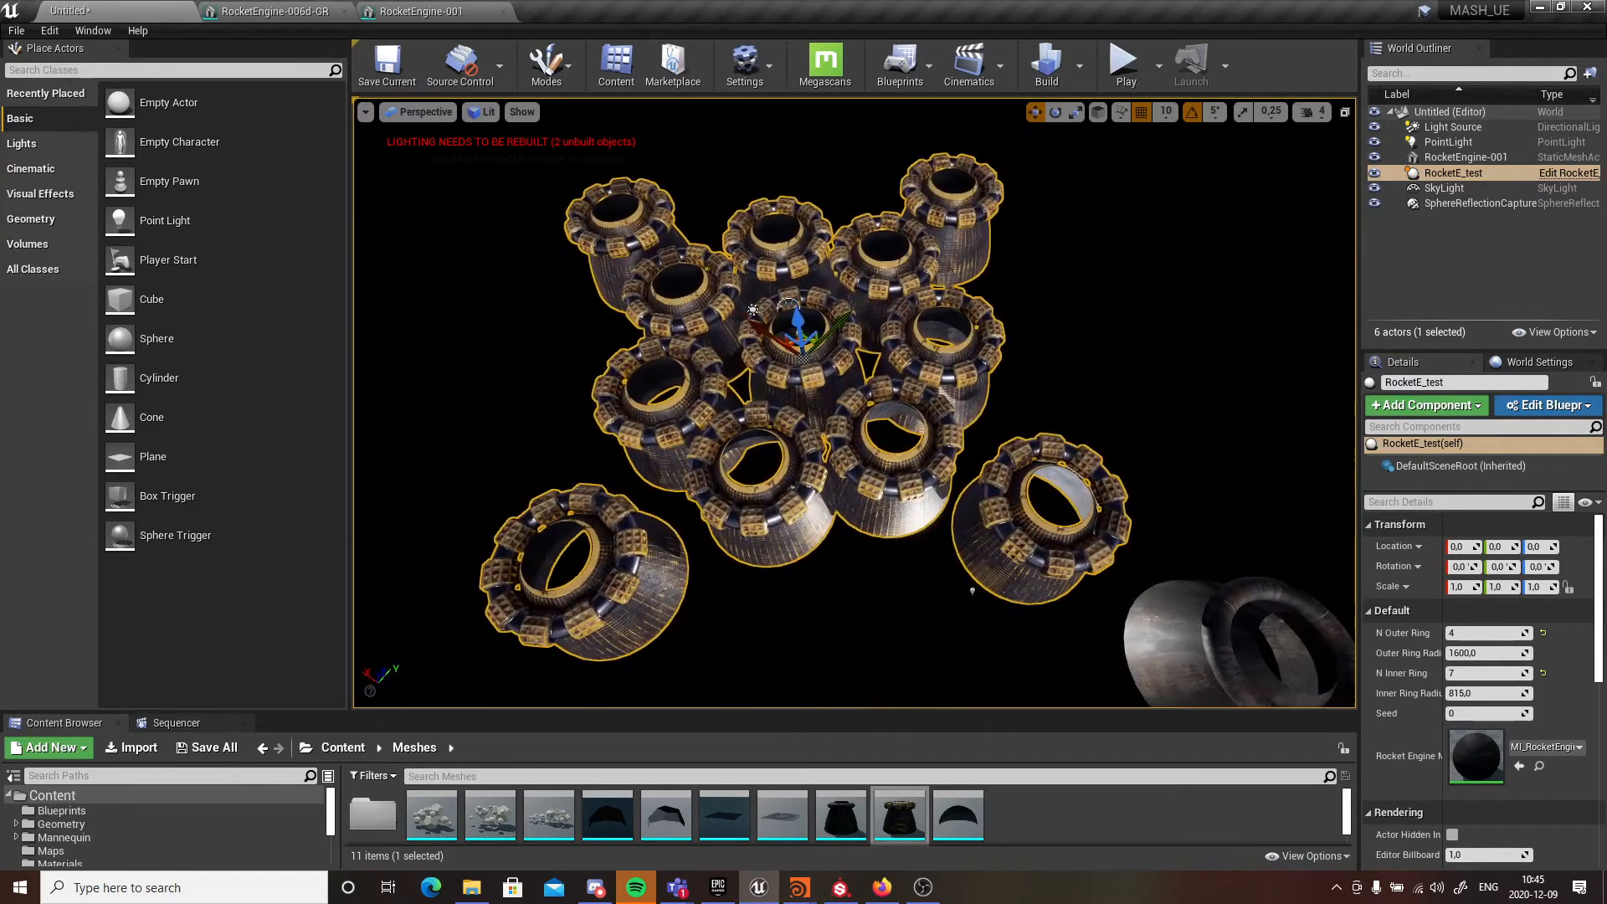
key(Escape)
alt+drag(837, 460, 1042, 464)
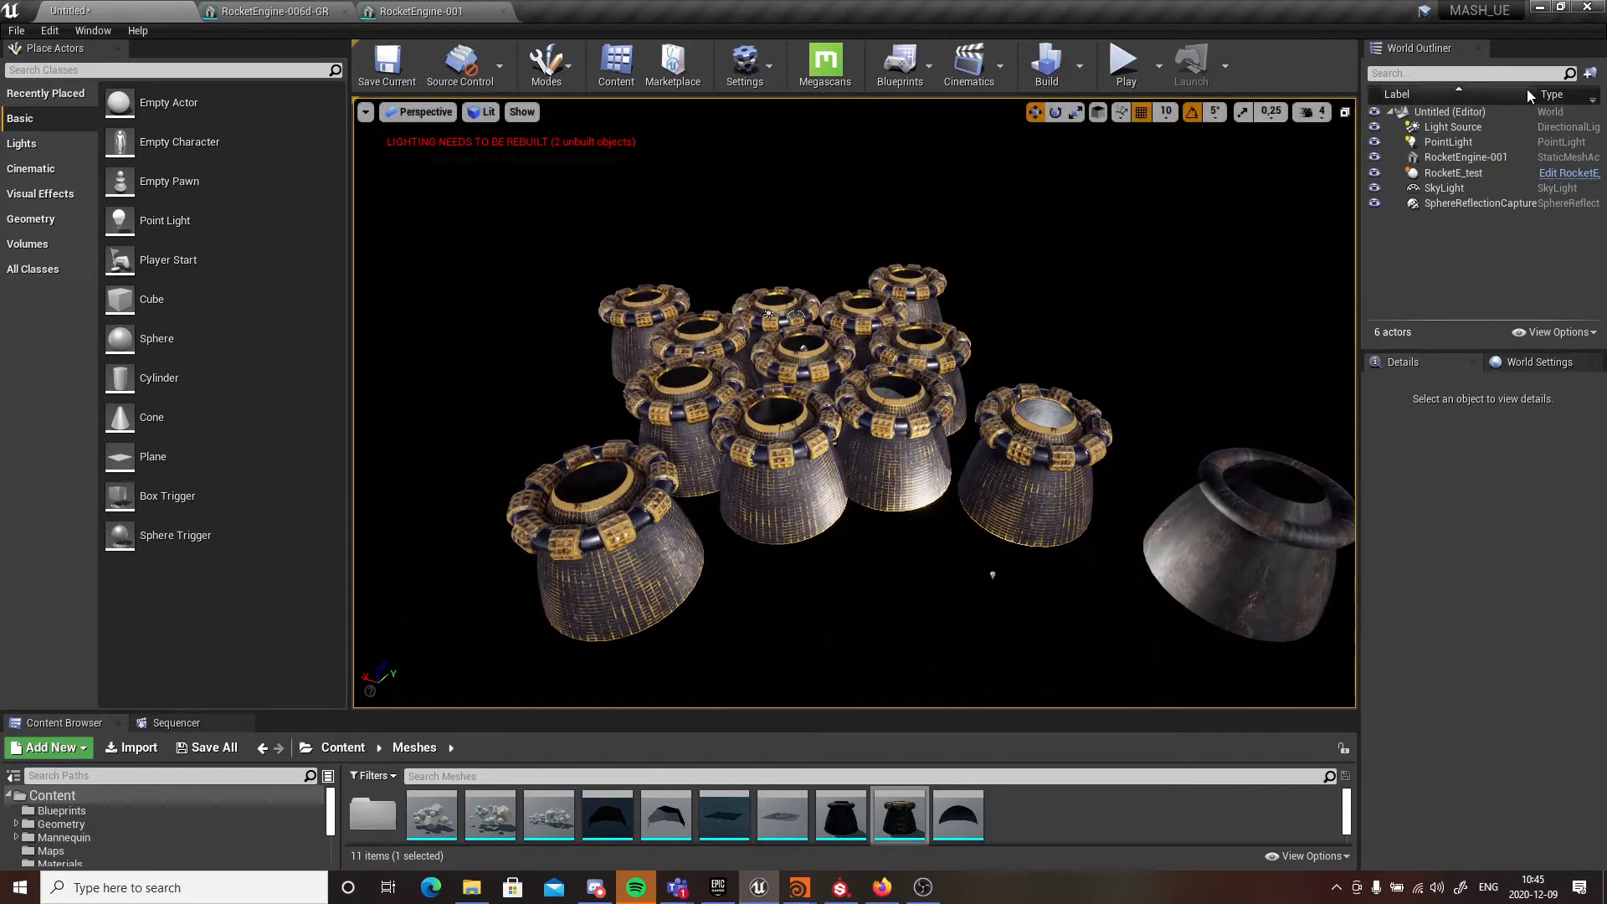
- Open the RocketE_test blueprint and spread the outer-ring and inner-ring node groups apart in its Construction Script
click(1584, 174)
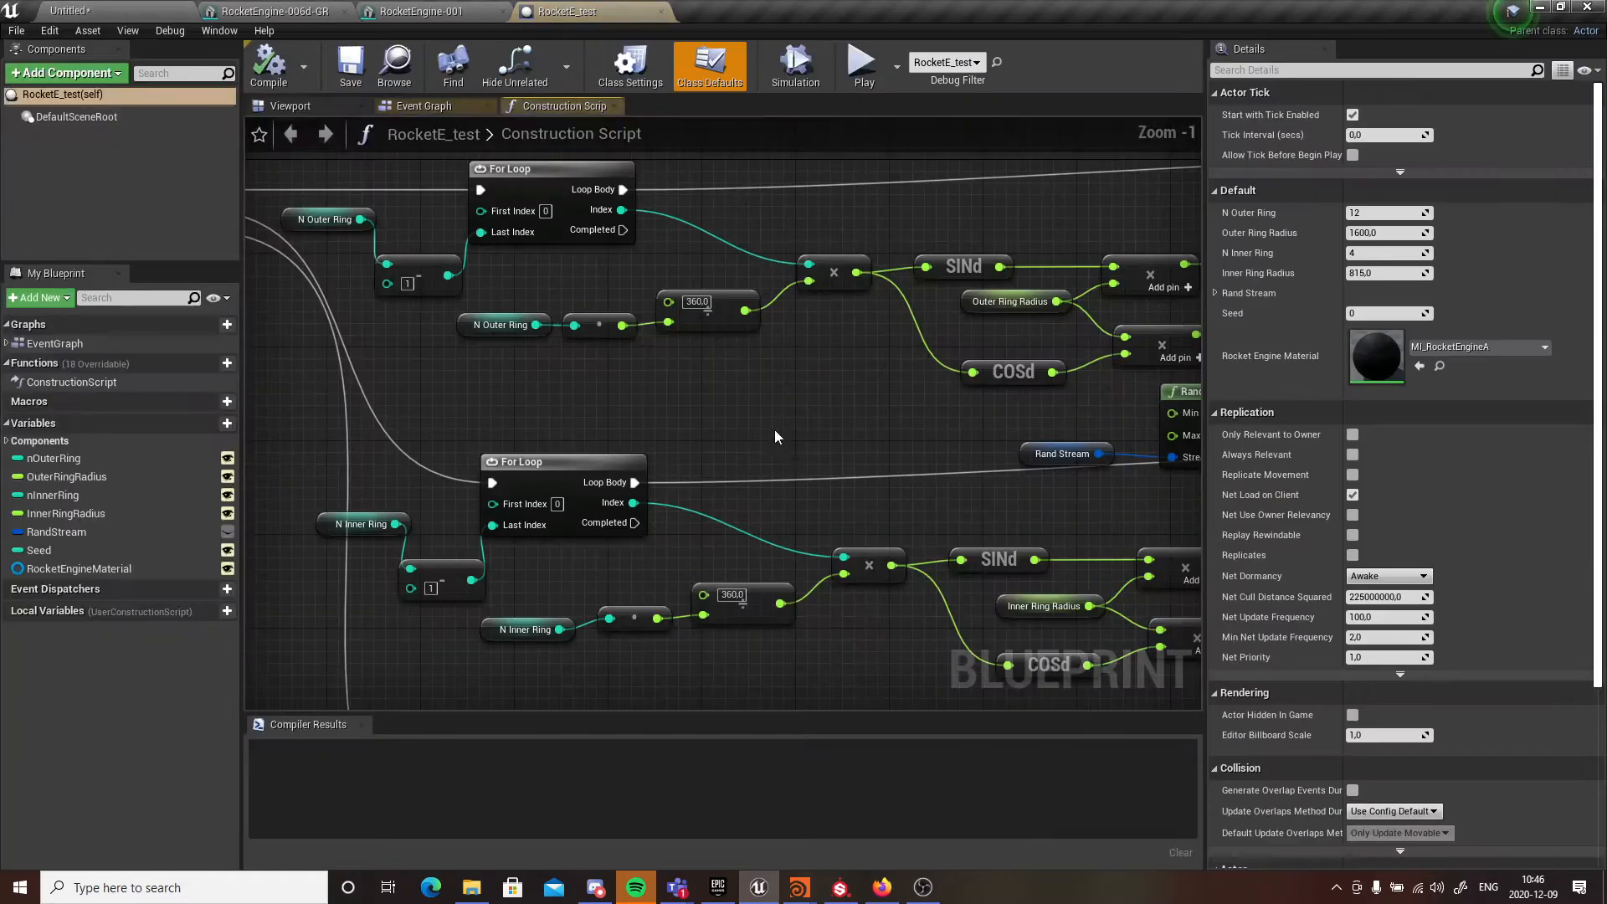
scroll(845, 406, down, 3)
scroll(802, 393, down, 3)
scroll(856, 524, up, 5)
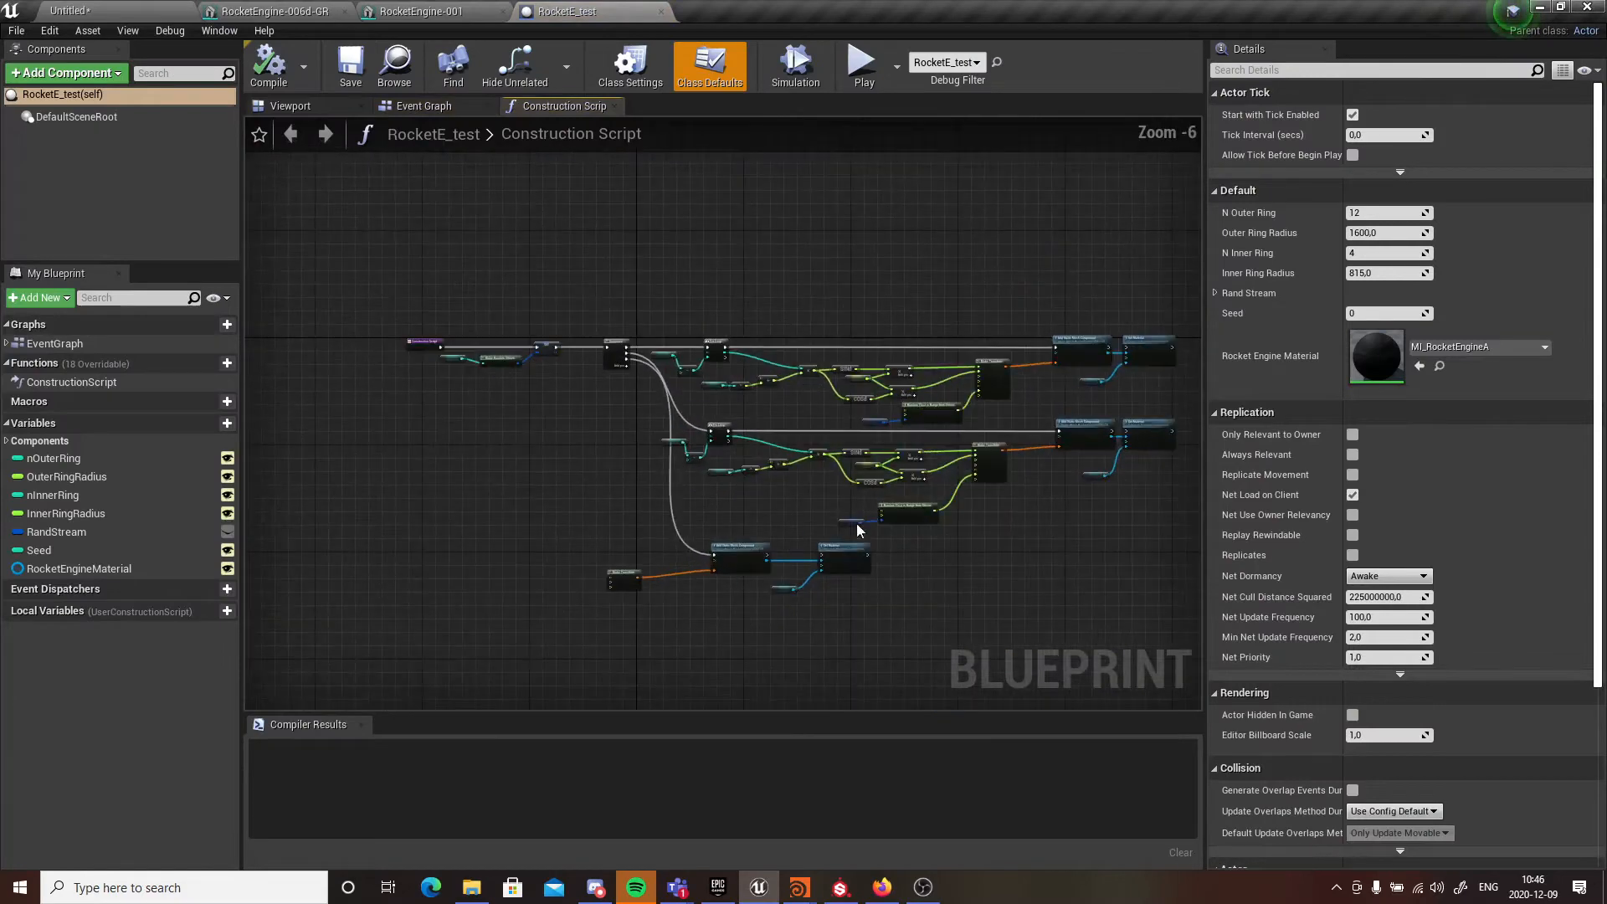
drag(1062, 245, 501, 408)
drag(764, 375, 811, 294)
drag(1085, 313, 934, 410)
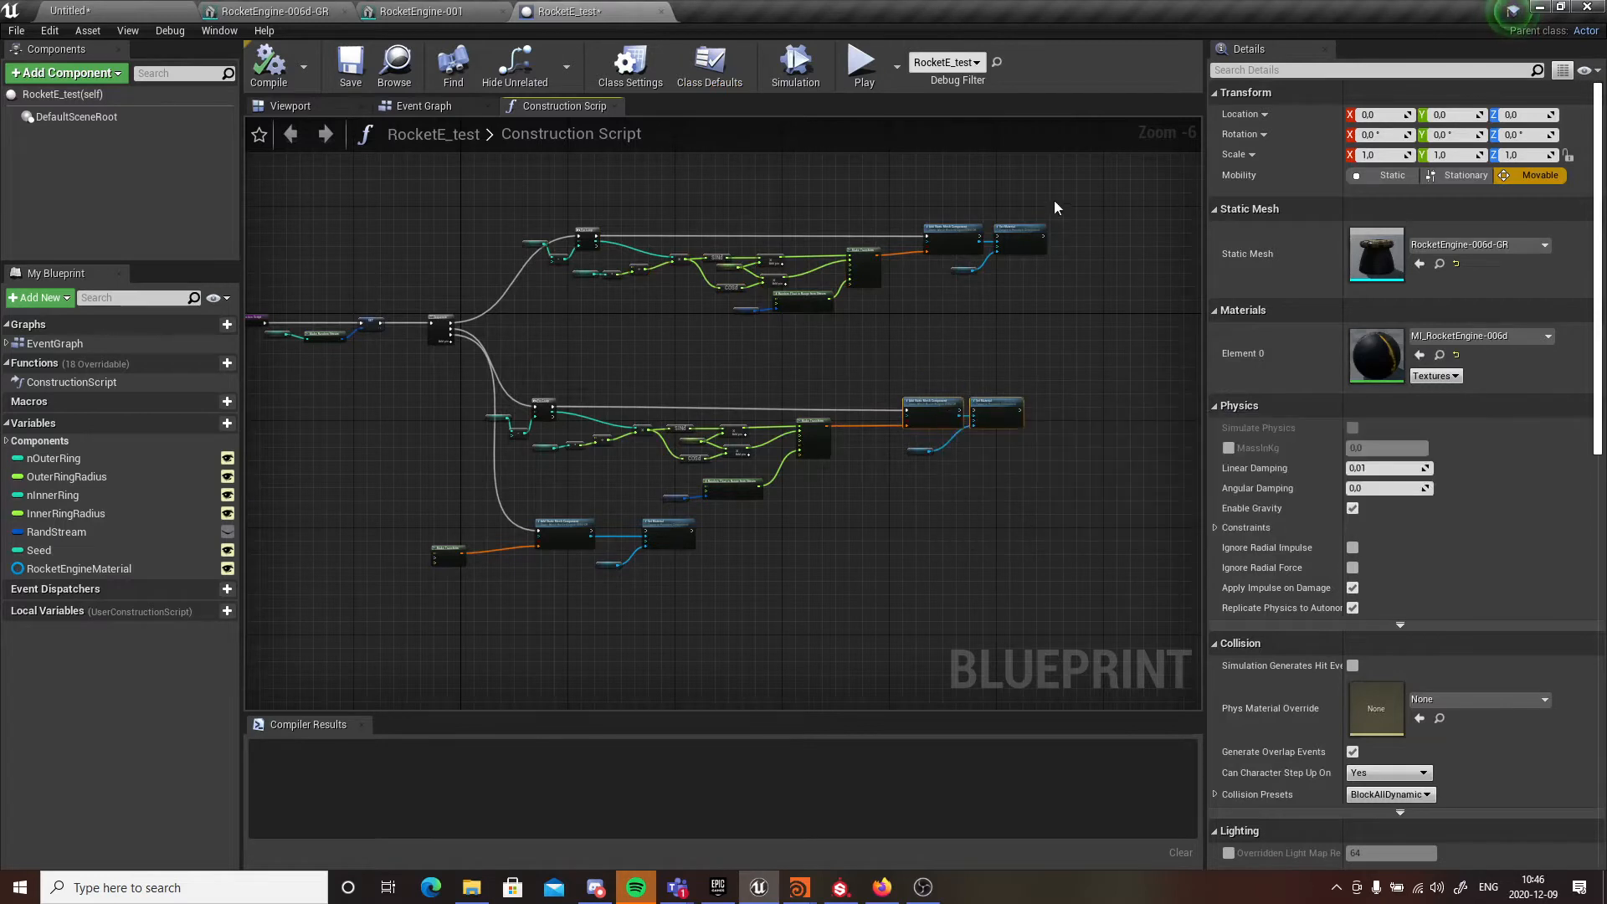
- Enclose the outer-ring node group in a comment box titled "Outer ring"
drag(1122, 167, 504, 344)
text(c)
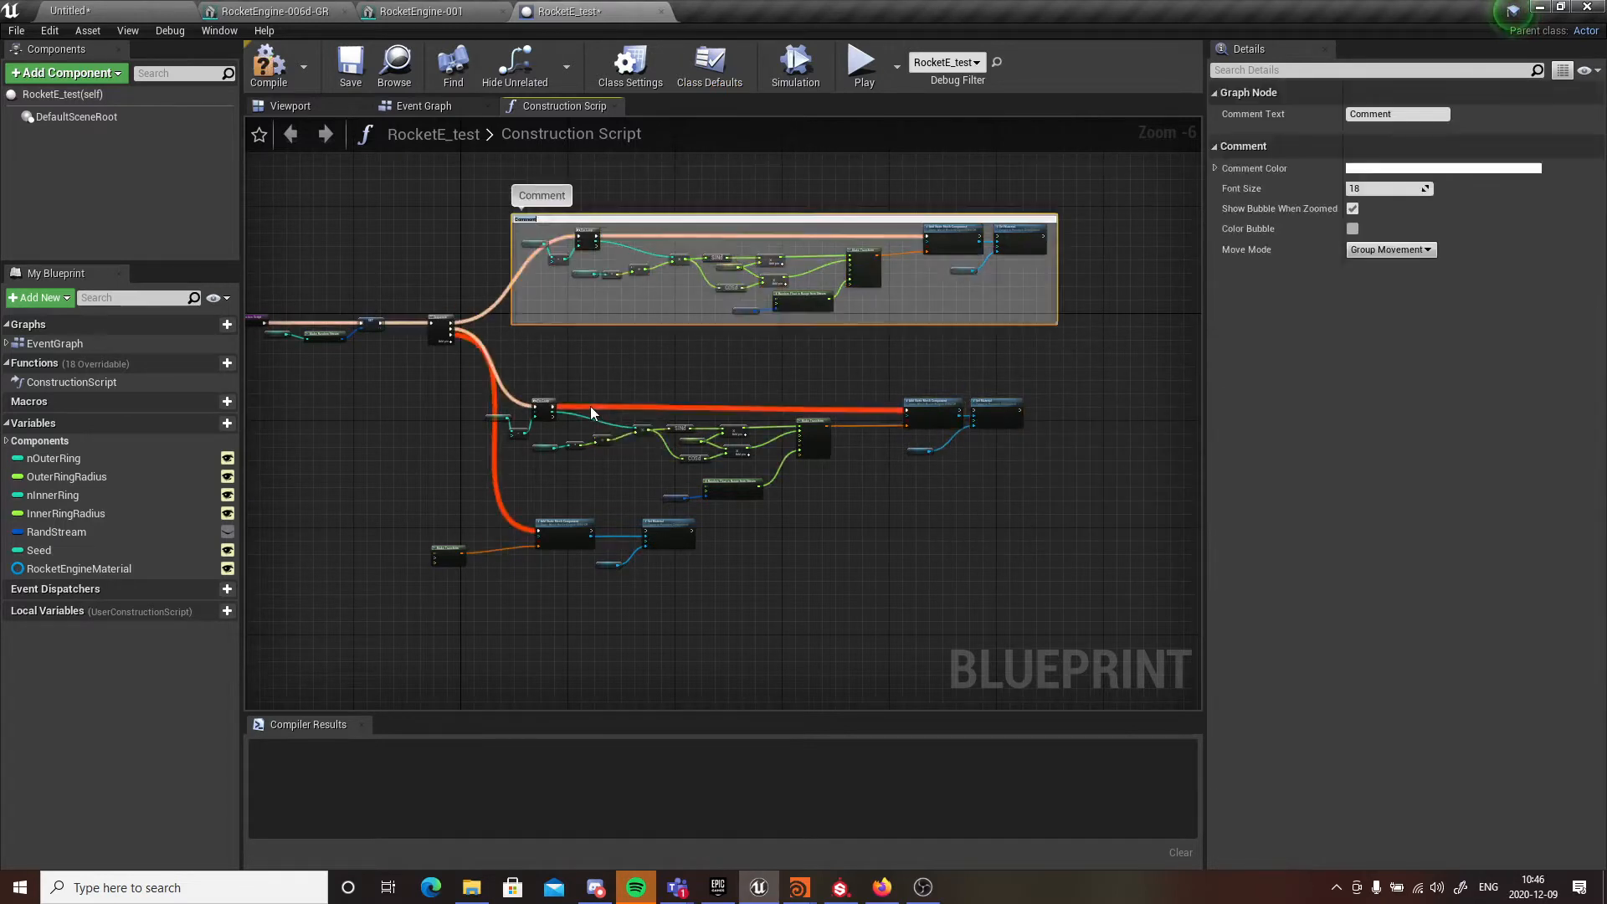
text(Outer ring)
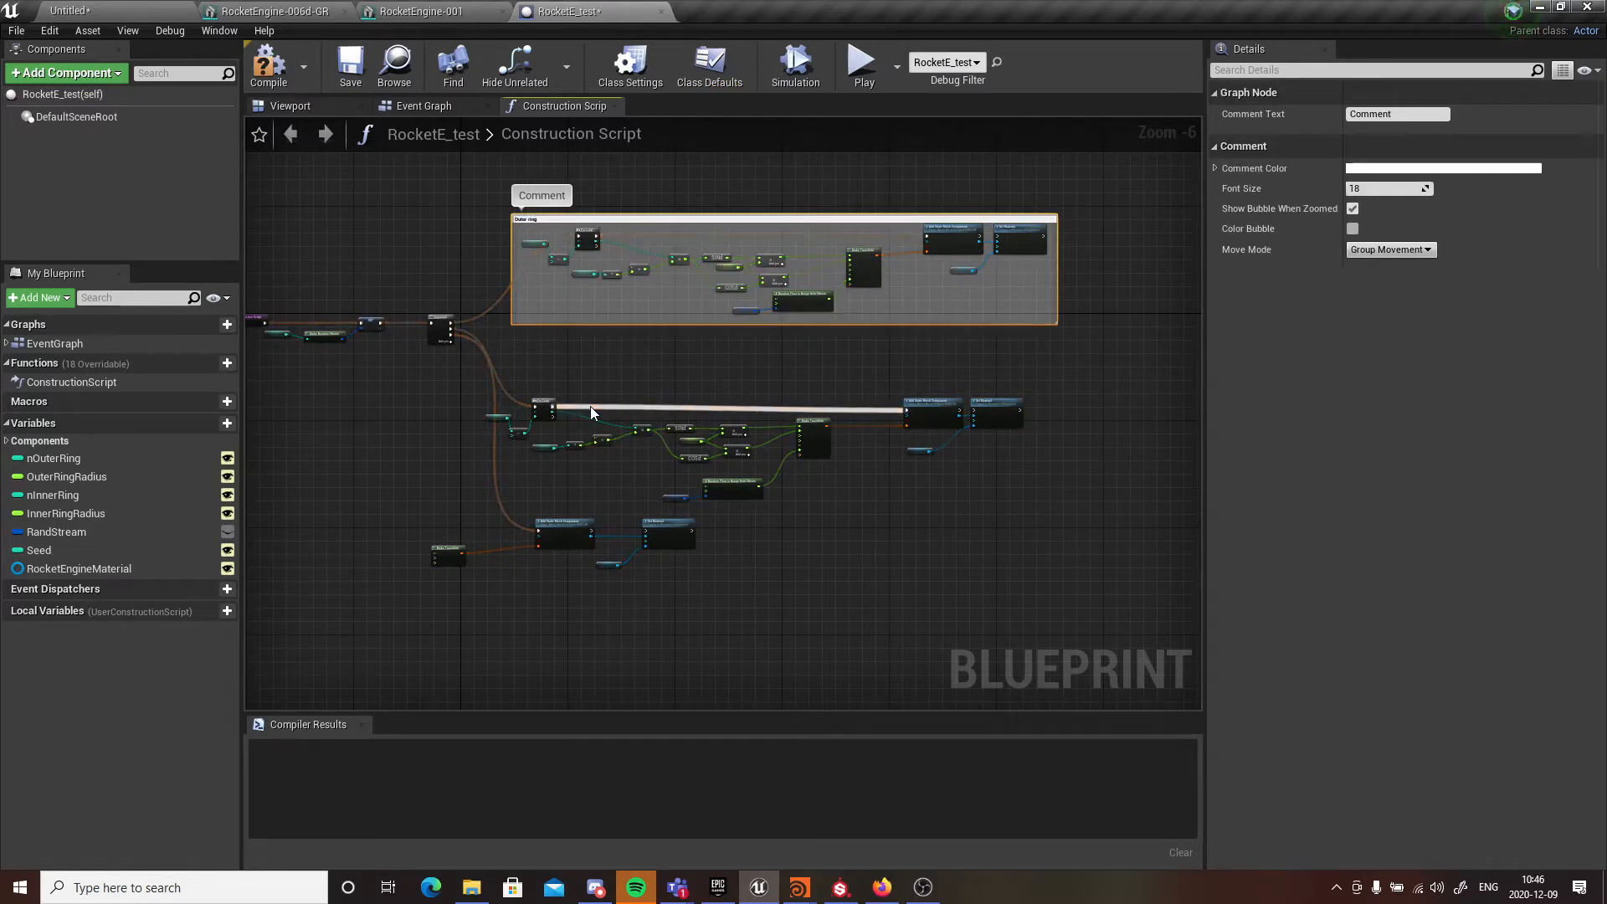
key(Return)
- Tidy the Outer ring group by moving N Outer Ring below the subtraction node and shifting the 360-degree division chain away from the For Loop
scroll(433, 423, up, 6)
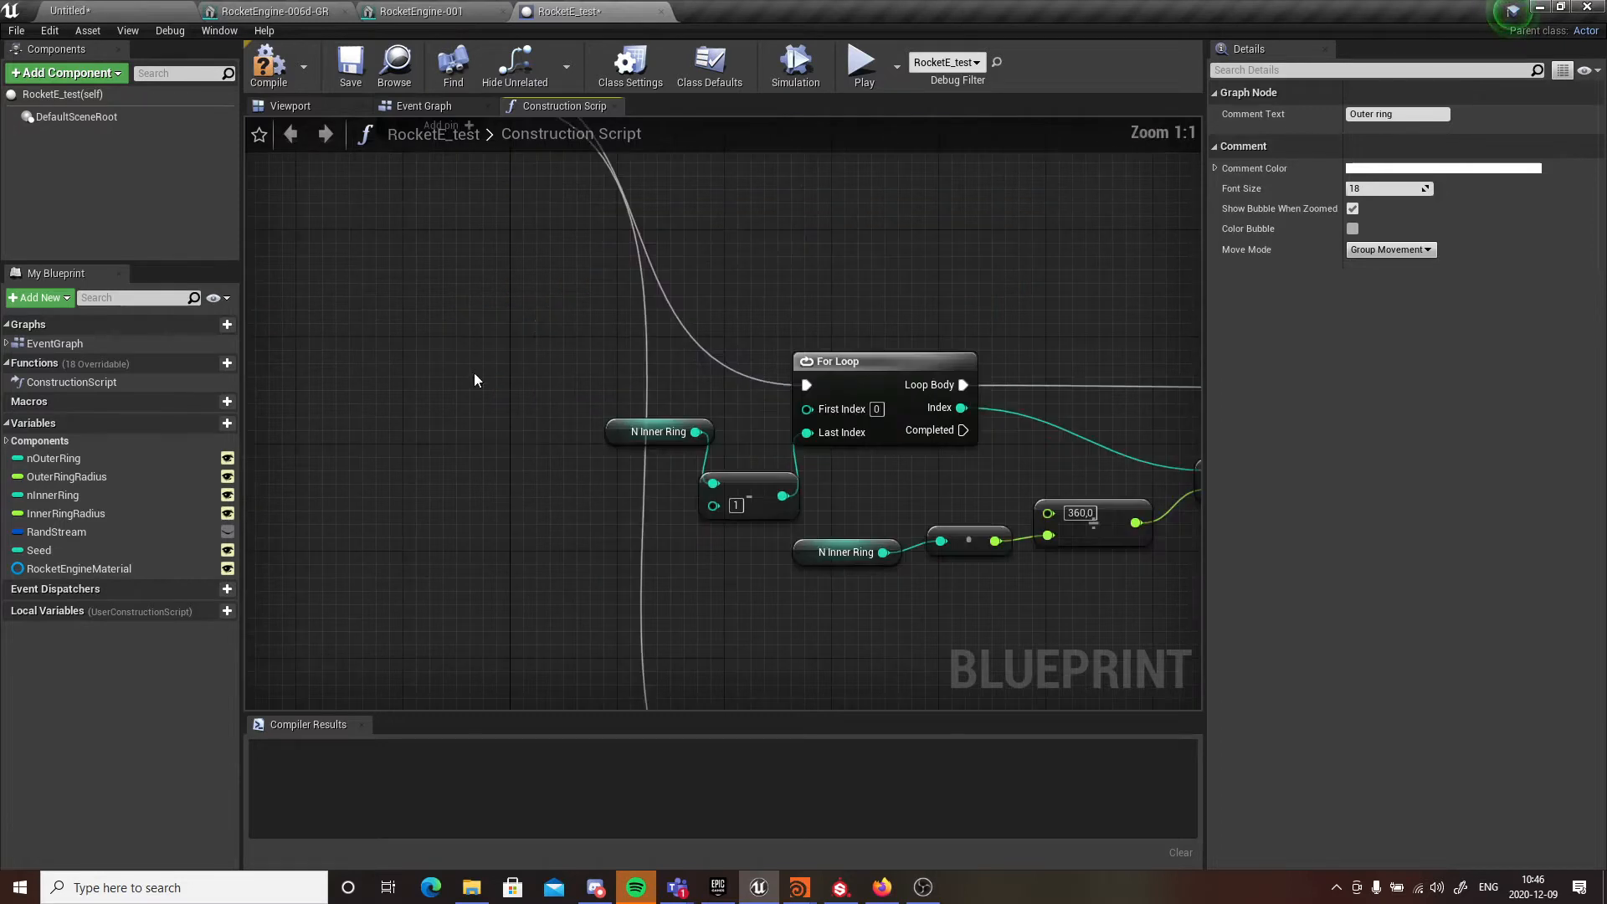
right_drag(553, 277, 959, 316)
drag(908, 266, 893, 414)
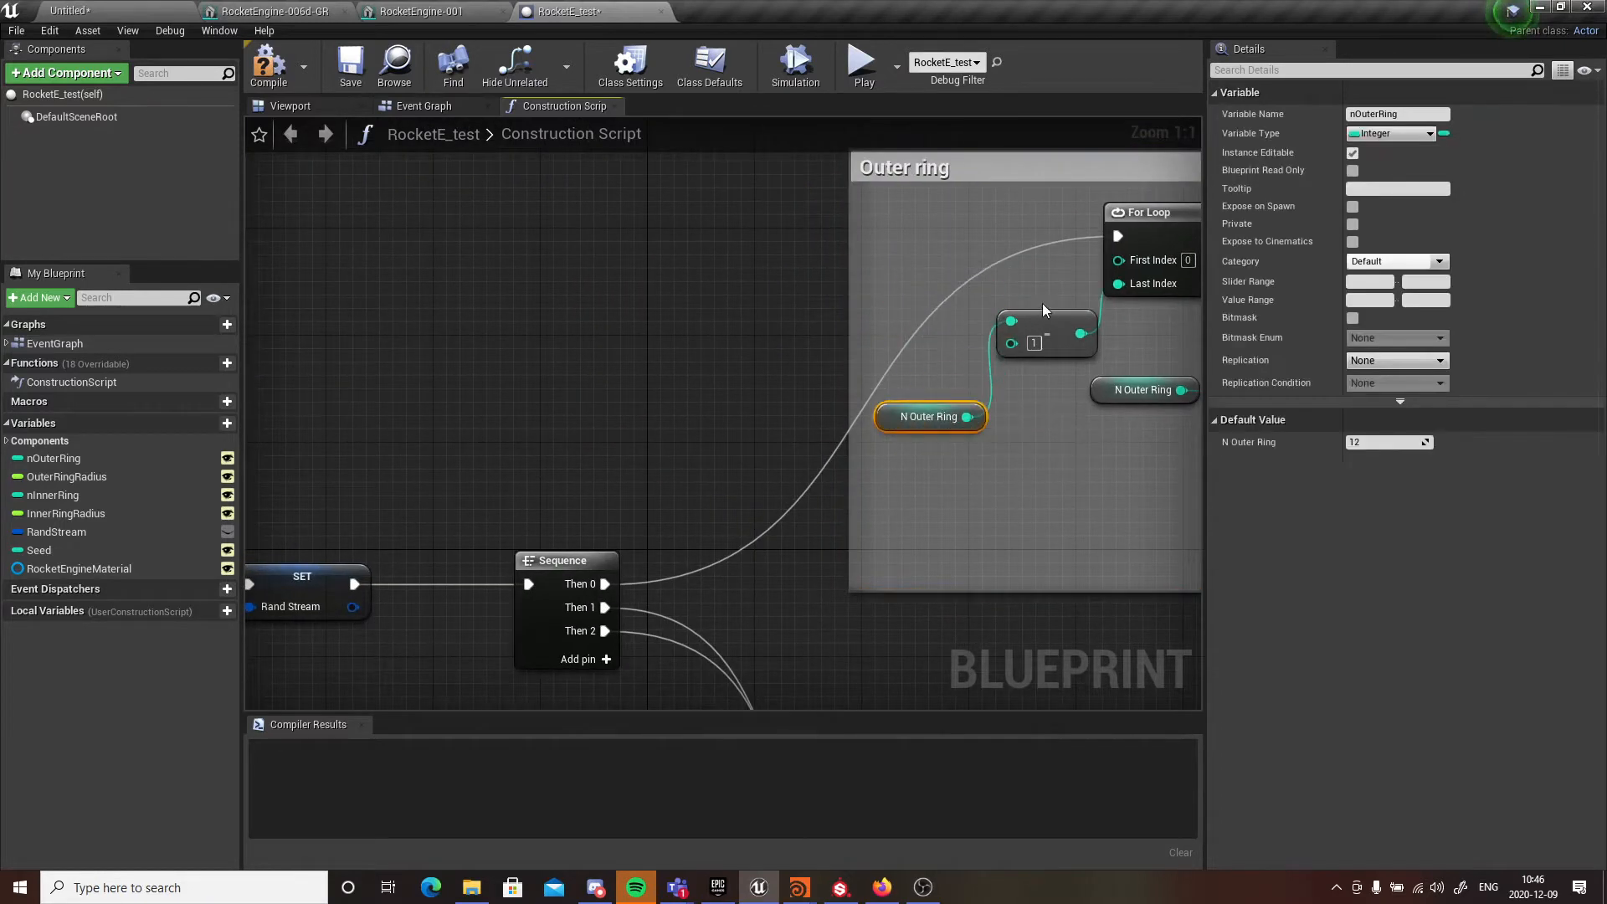
right_drag(1108, 388, 660, 366)
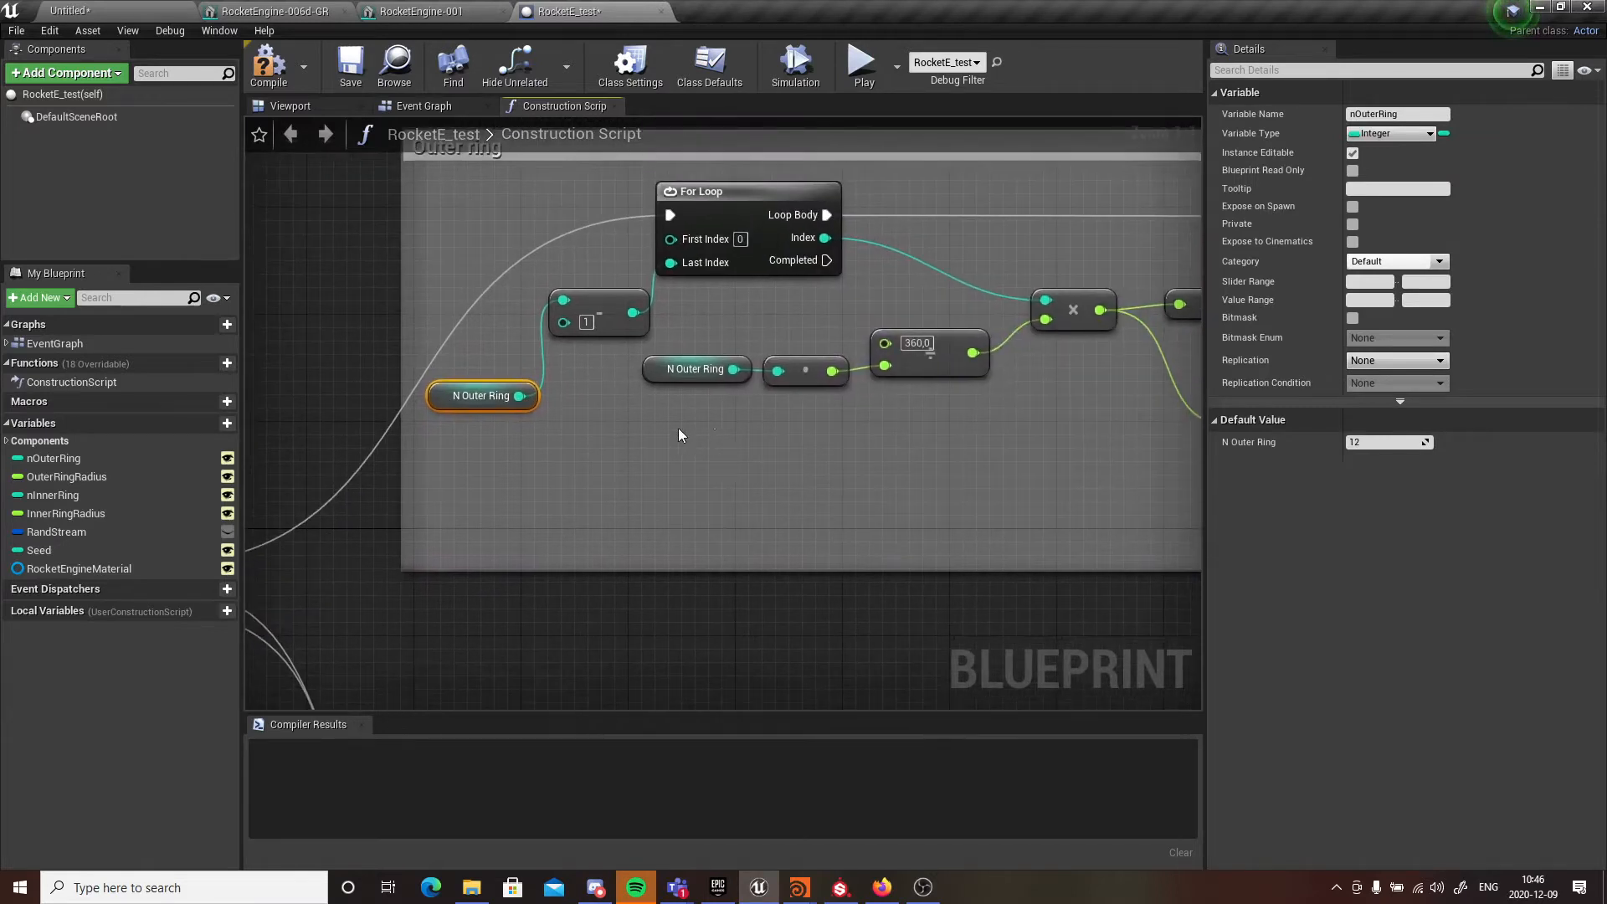
drag(678, 429, 904, 300)
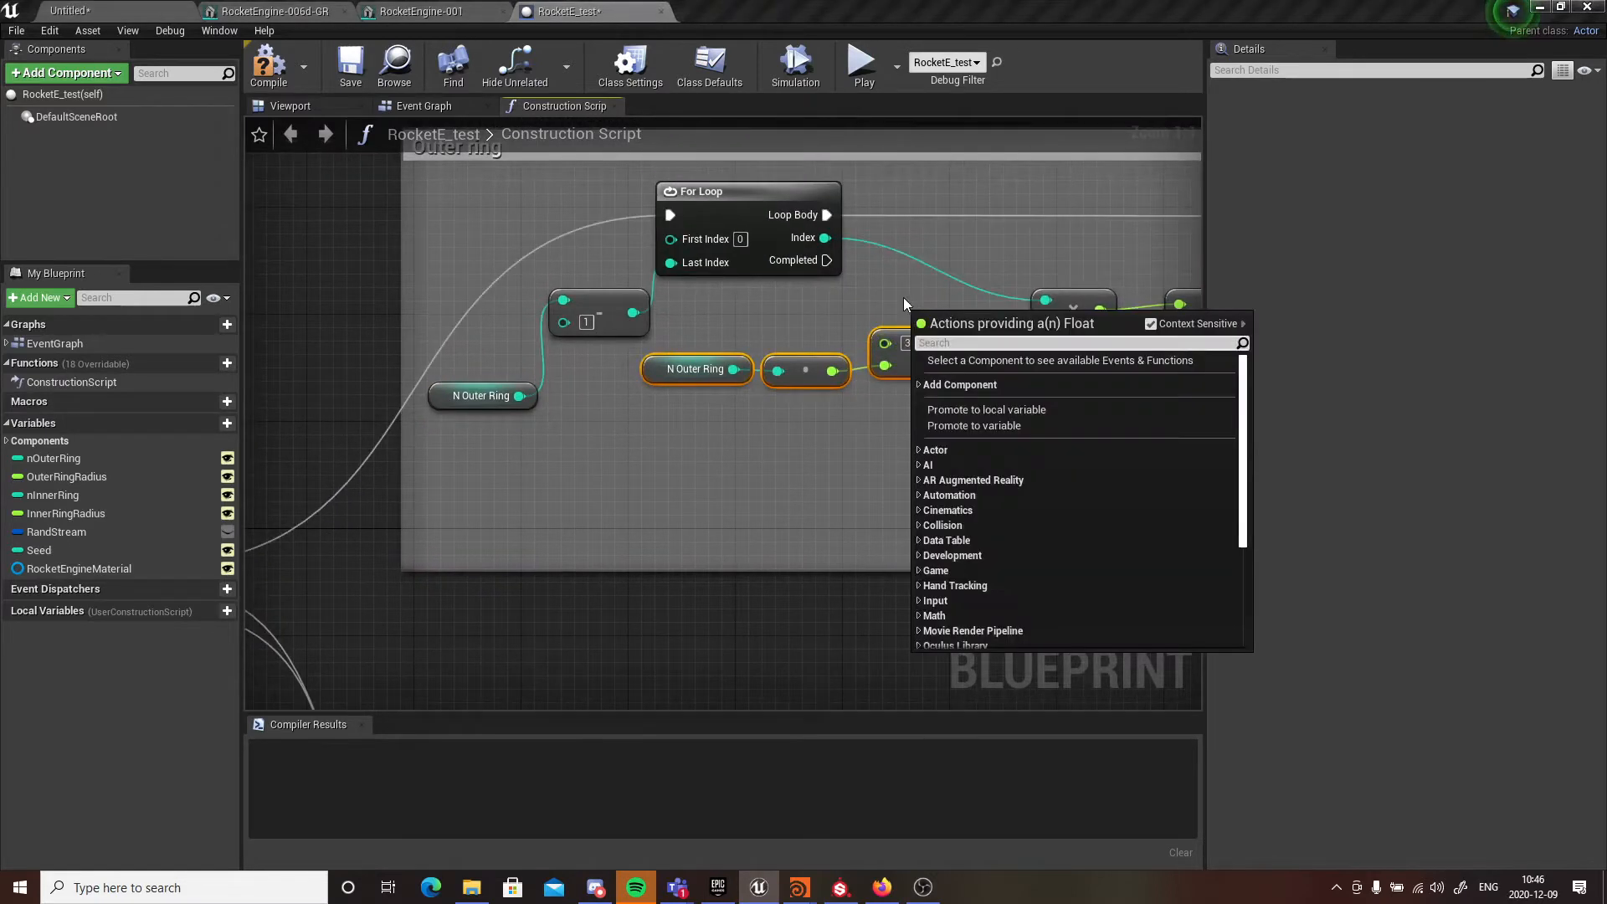
key(Escape)
drag(689, 438, 964, 405)
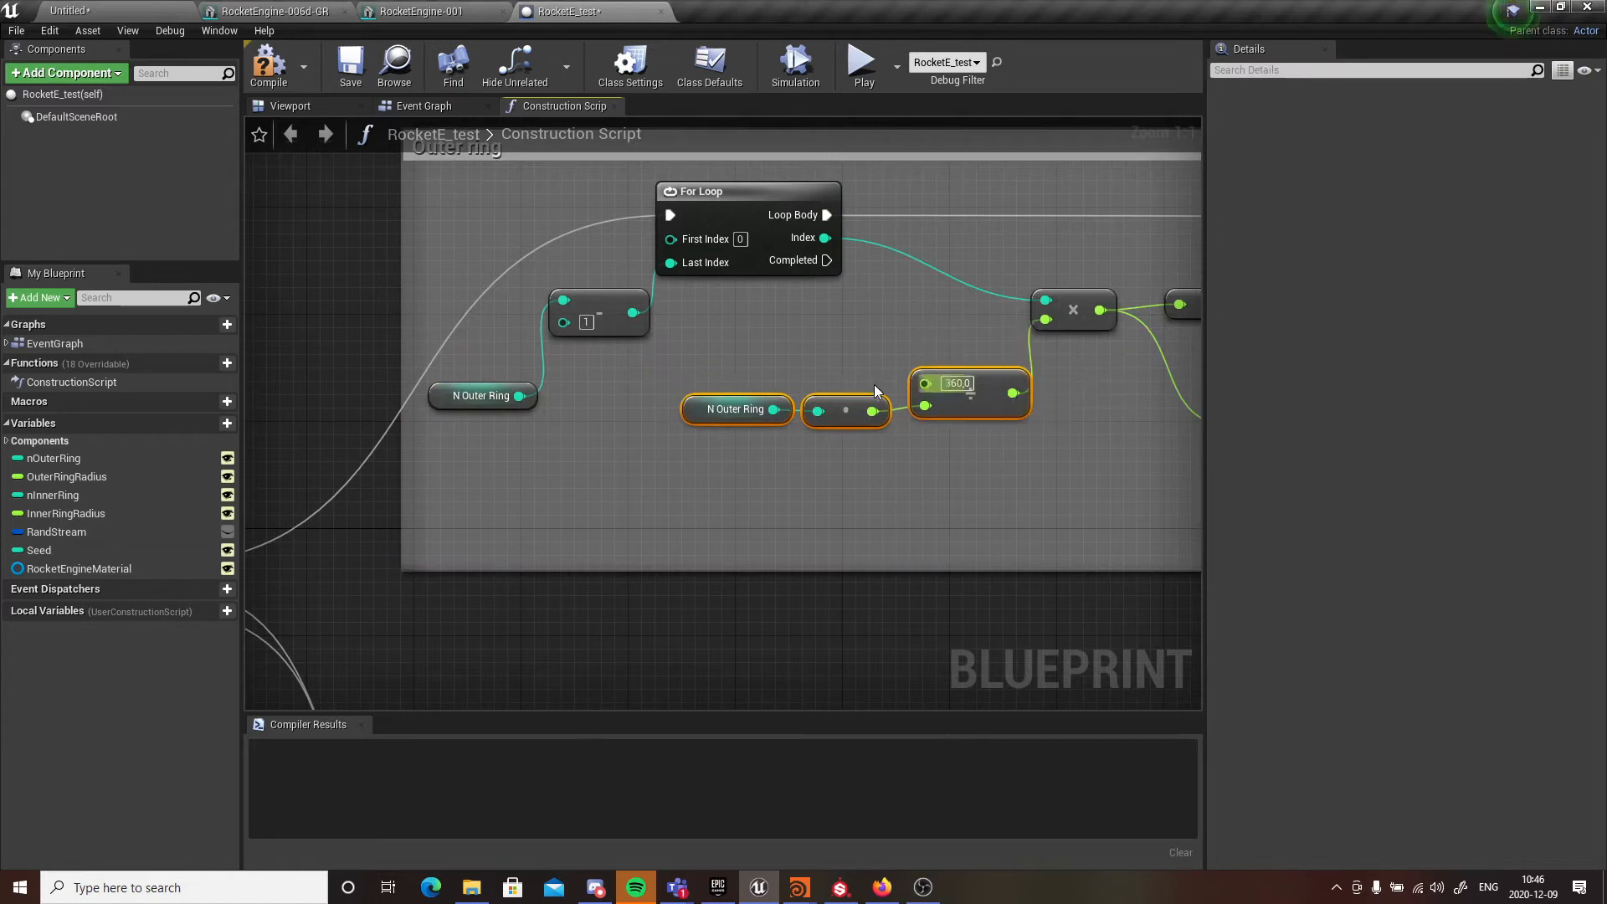
- Disconnect the Sequence node's Then 1 and Then 2 outputs, compile the blueprint, and view the engines in its preview
scroll(610, 462, down, 4)
scroll(610, 460, up, 3)
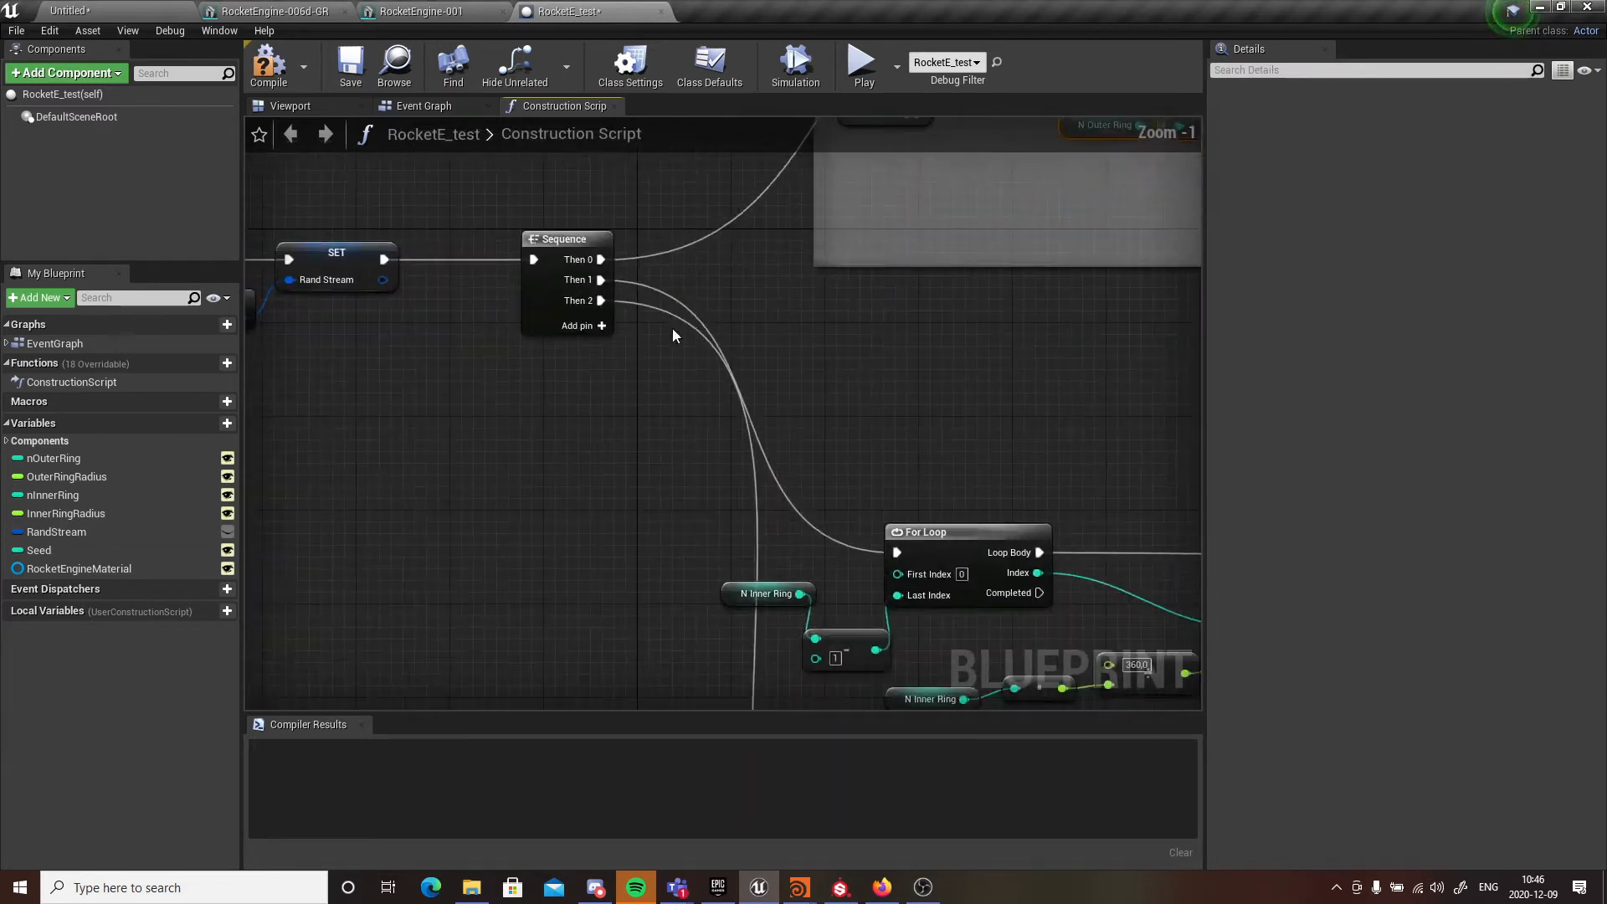
alt+click(600, 280)
alt+click(599, 300)
right_drag(697, 306, 442, 589)
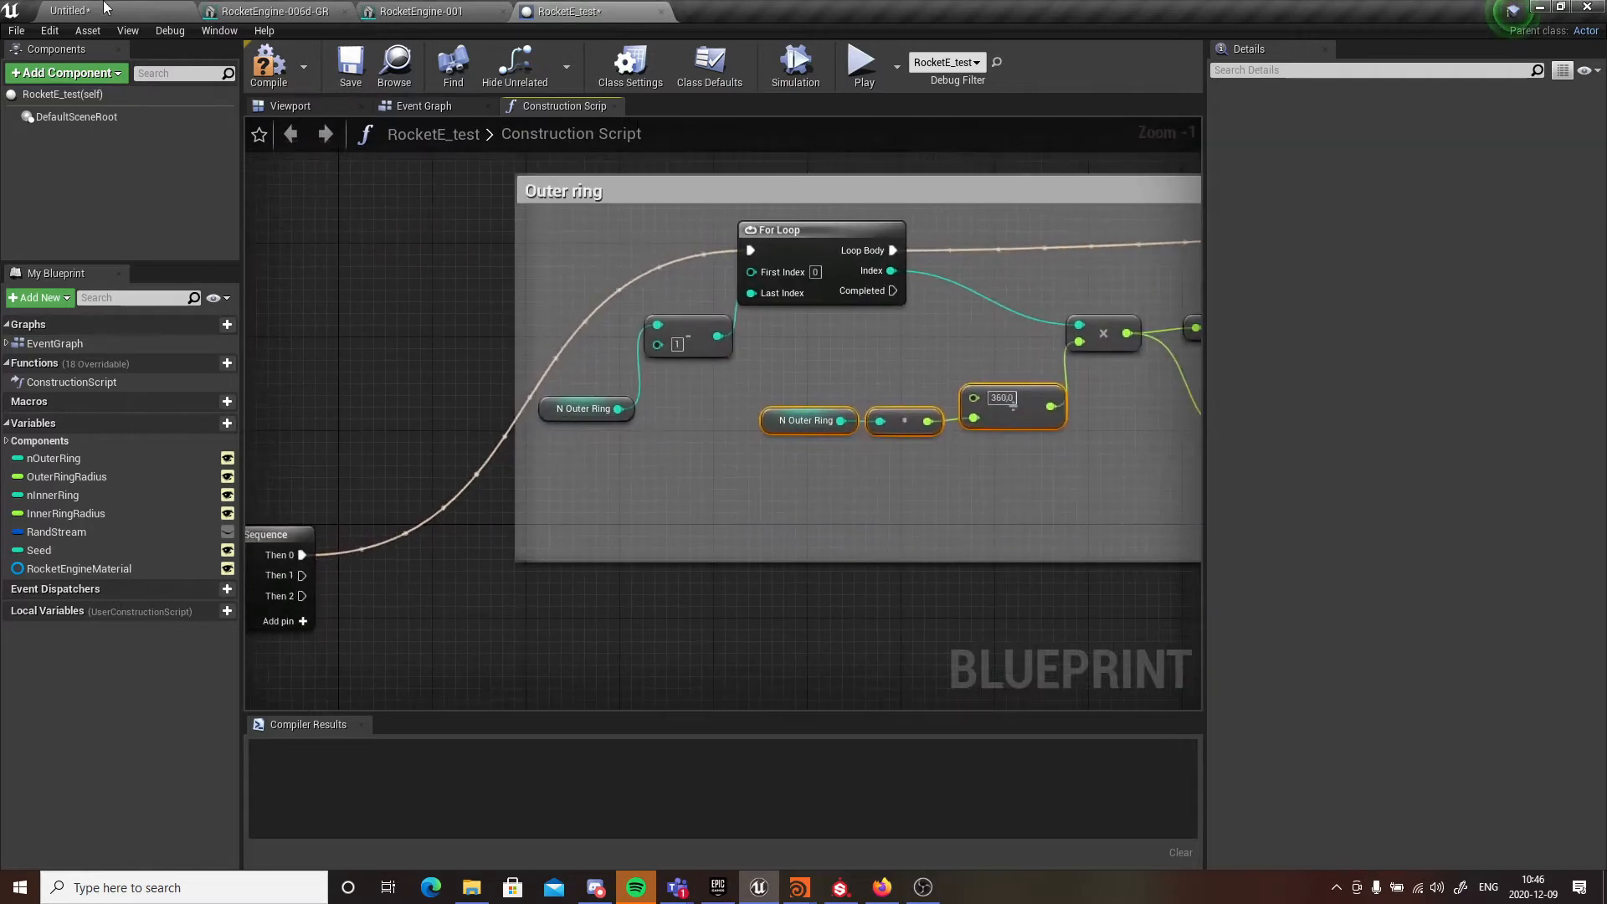
click(310, 107)
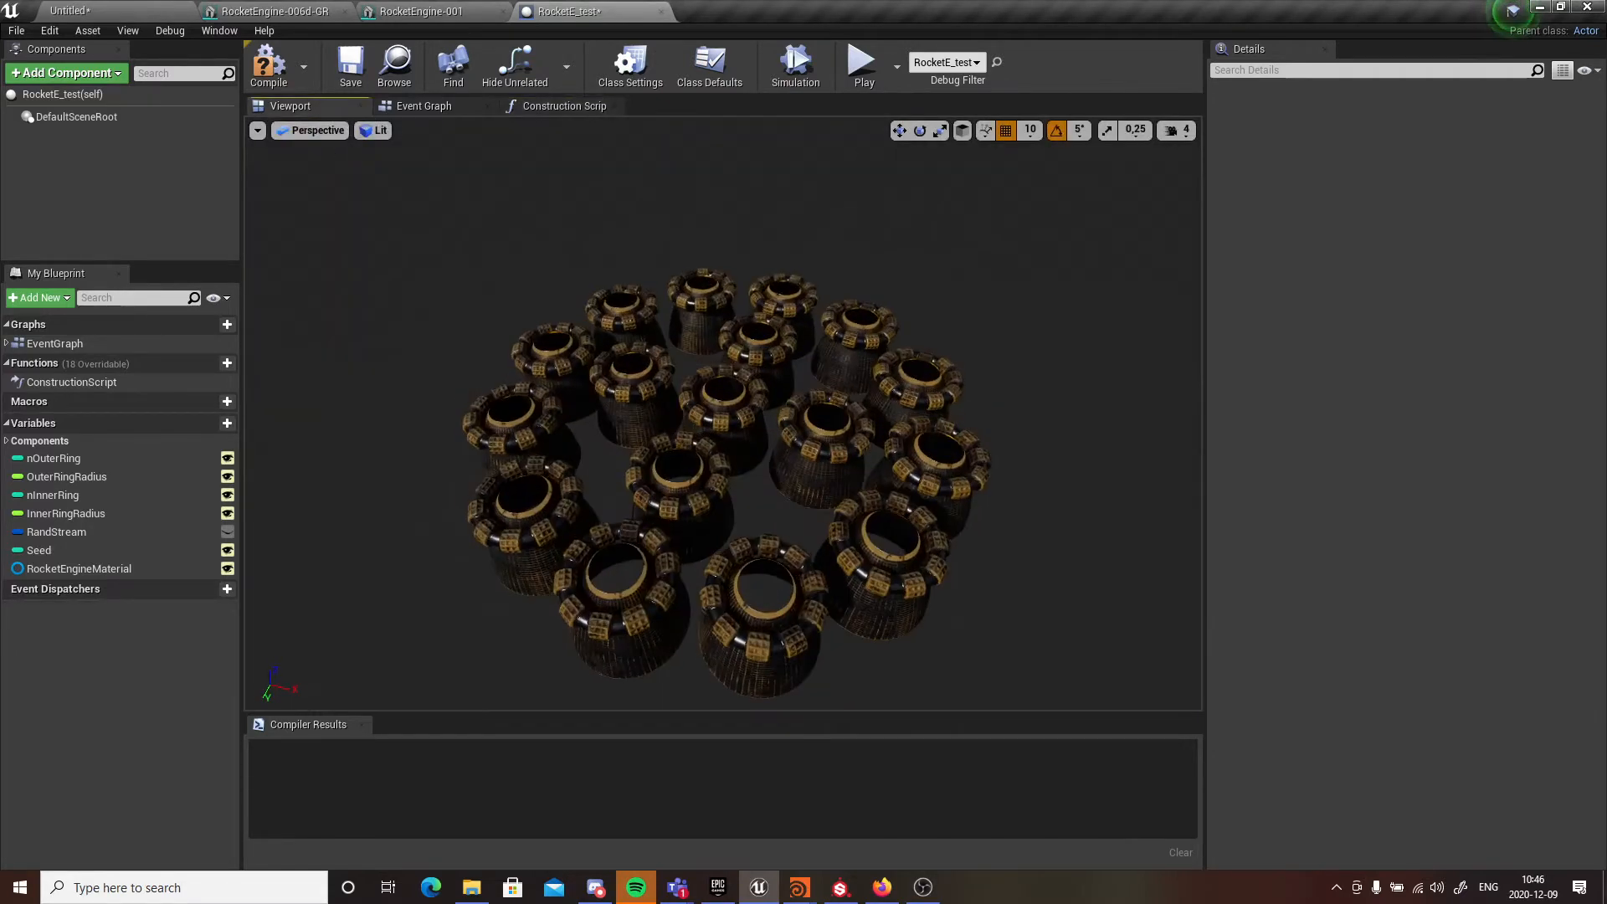
click(265, 74)
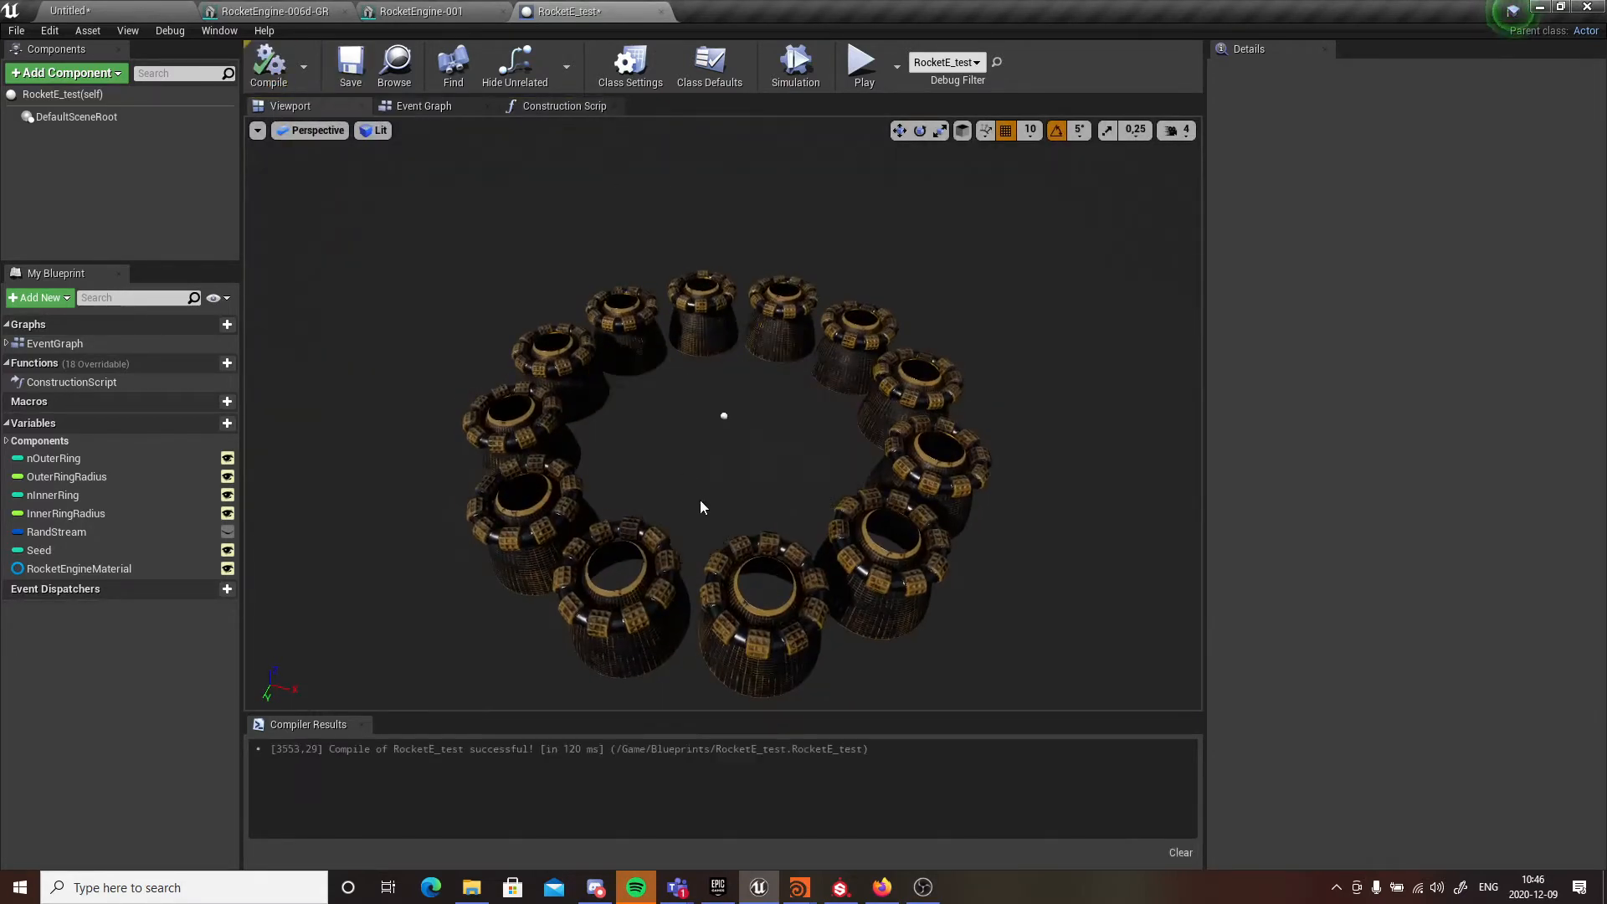
drag(700, 499, 984, 394)
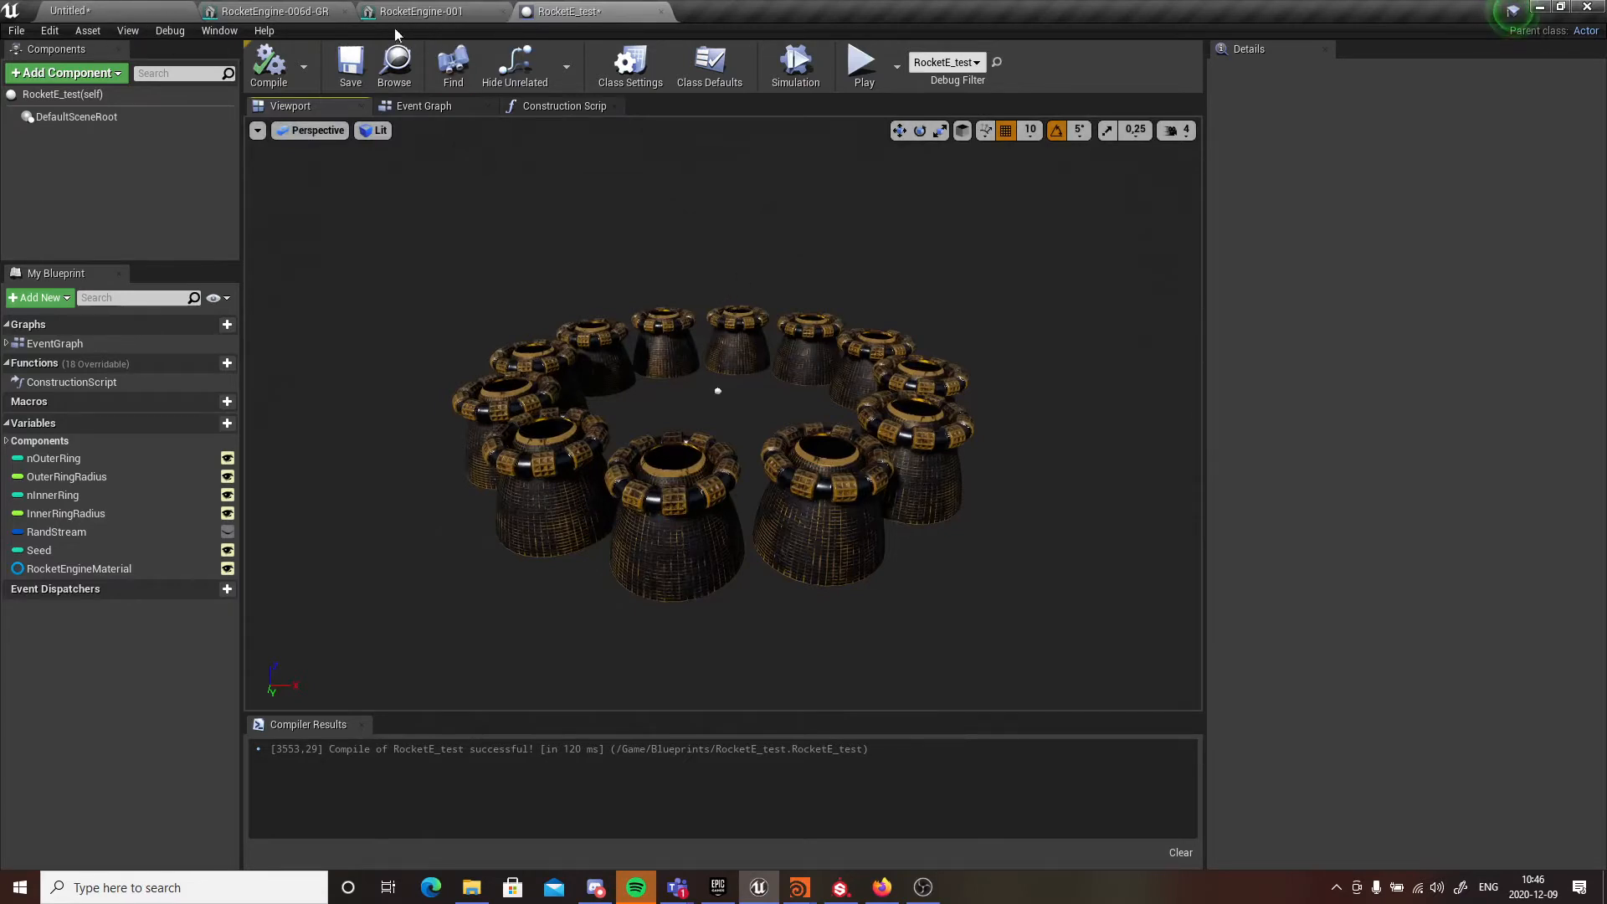
- Experiment with the default value of the nOuterRing variable, including 19, and finish with it set to 20
click(72, 459)
drag(1388, 442, 1410, 442)
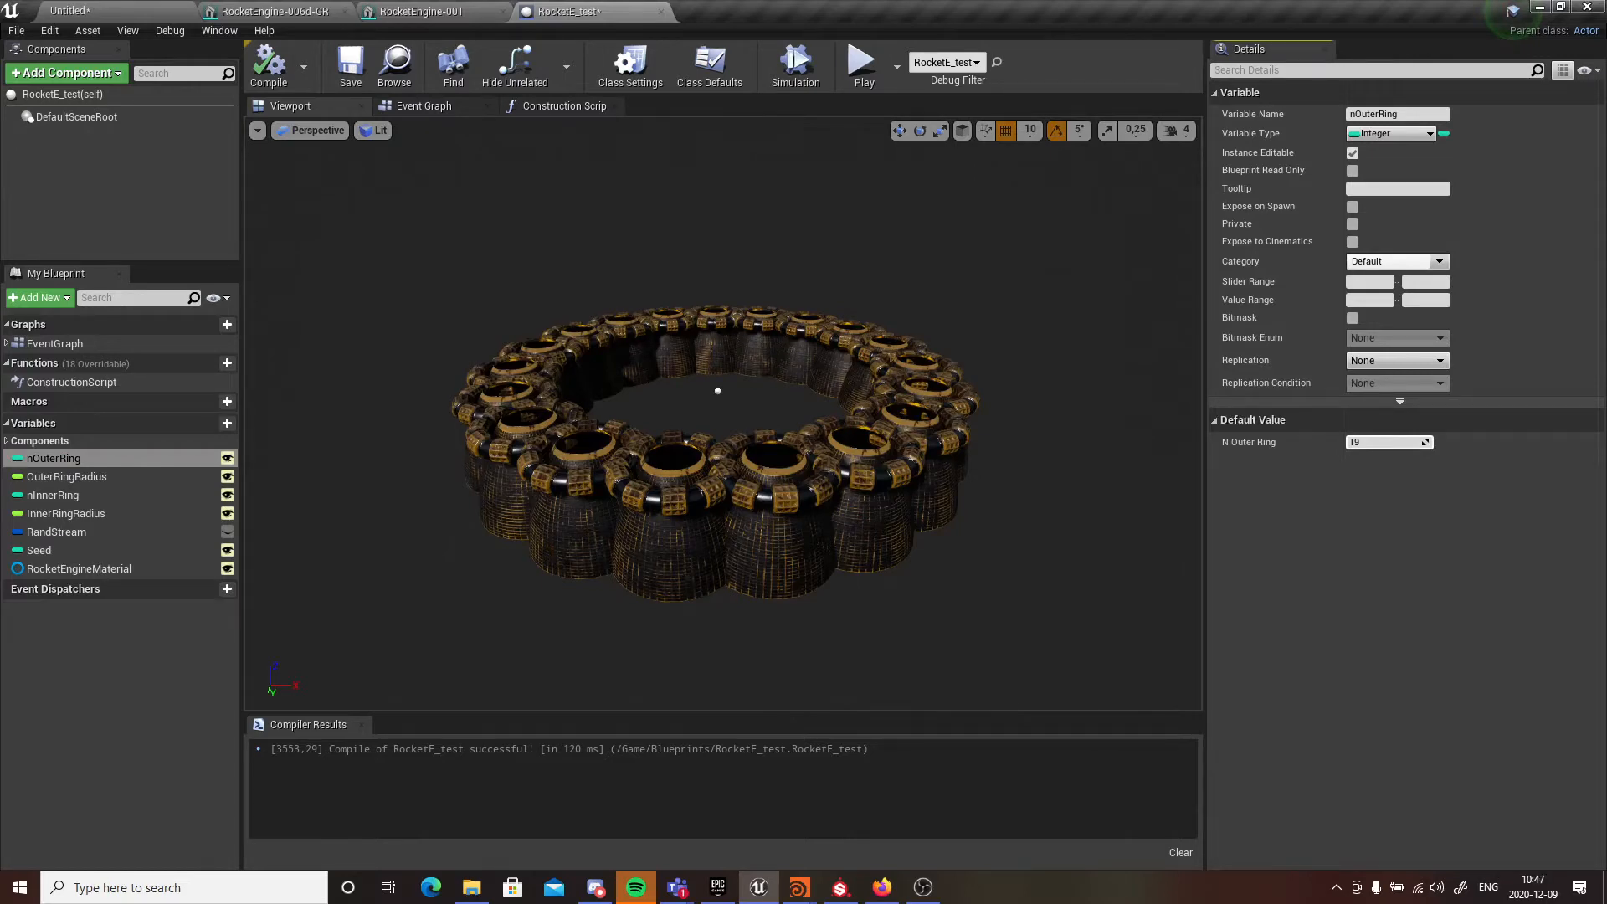
key(alt+Tab)
key(Escape)
mouse_move(1389, 442)
mouse_down()
mouse_move(1360, 442)
mouse_move(1390, 442)
mouse_up()
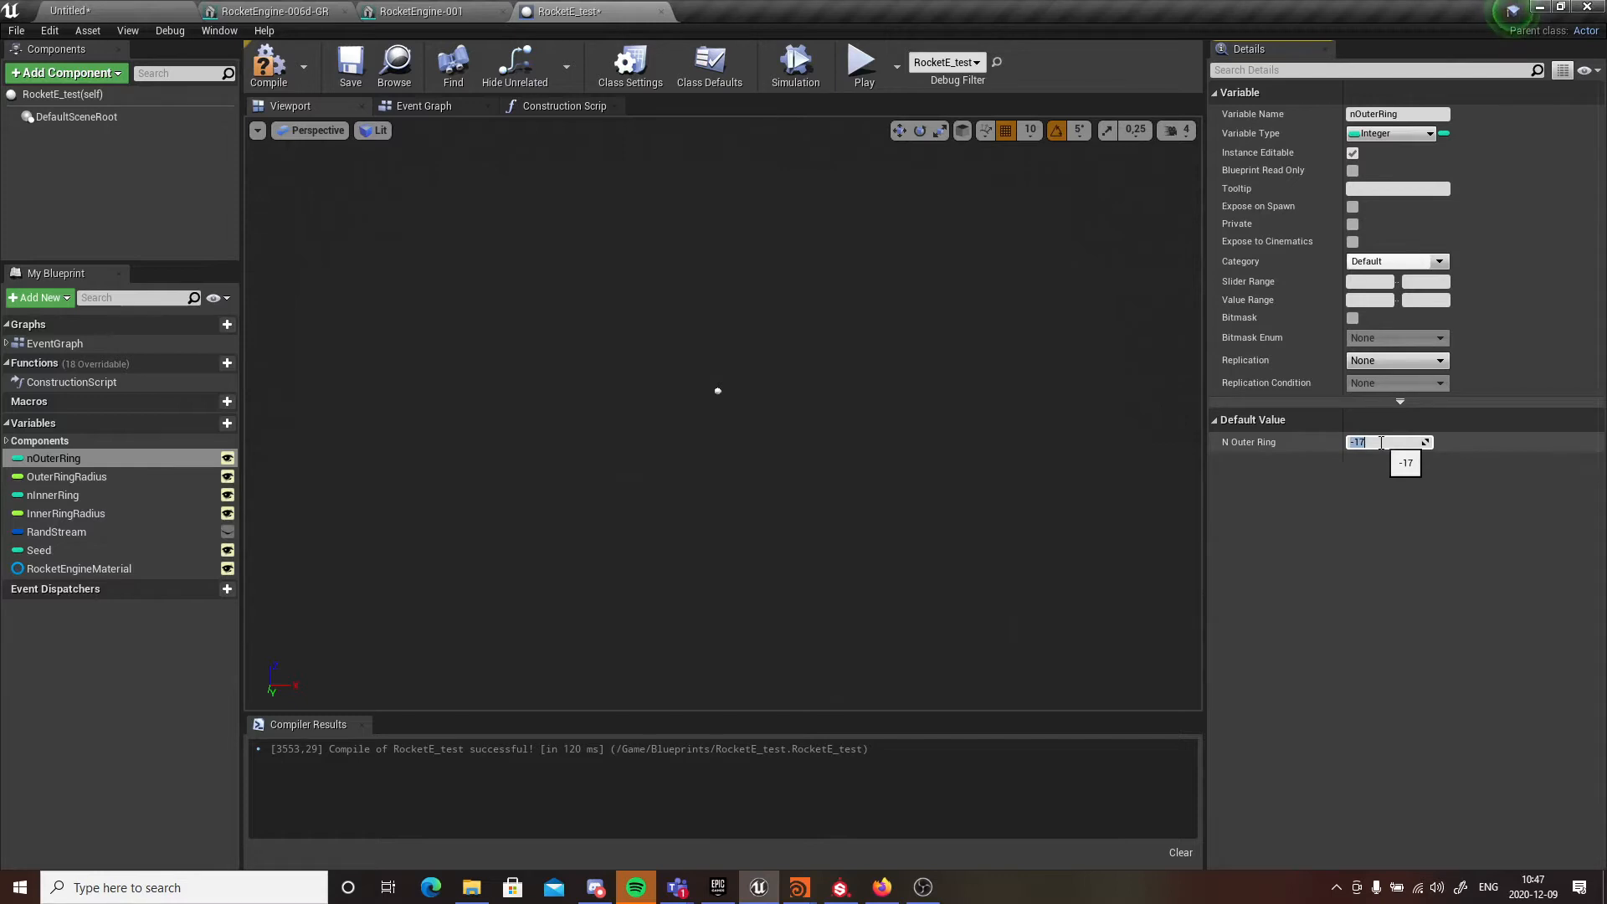
click(1381, 442)
text(20)
key(Return)
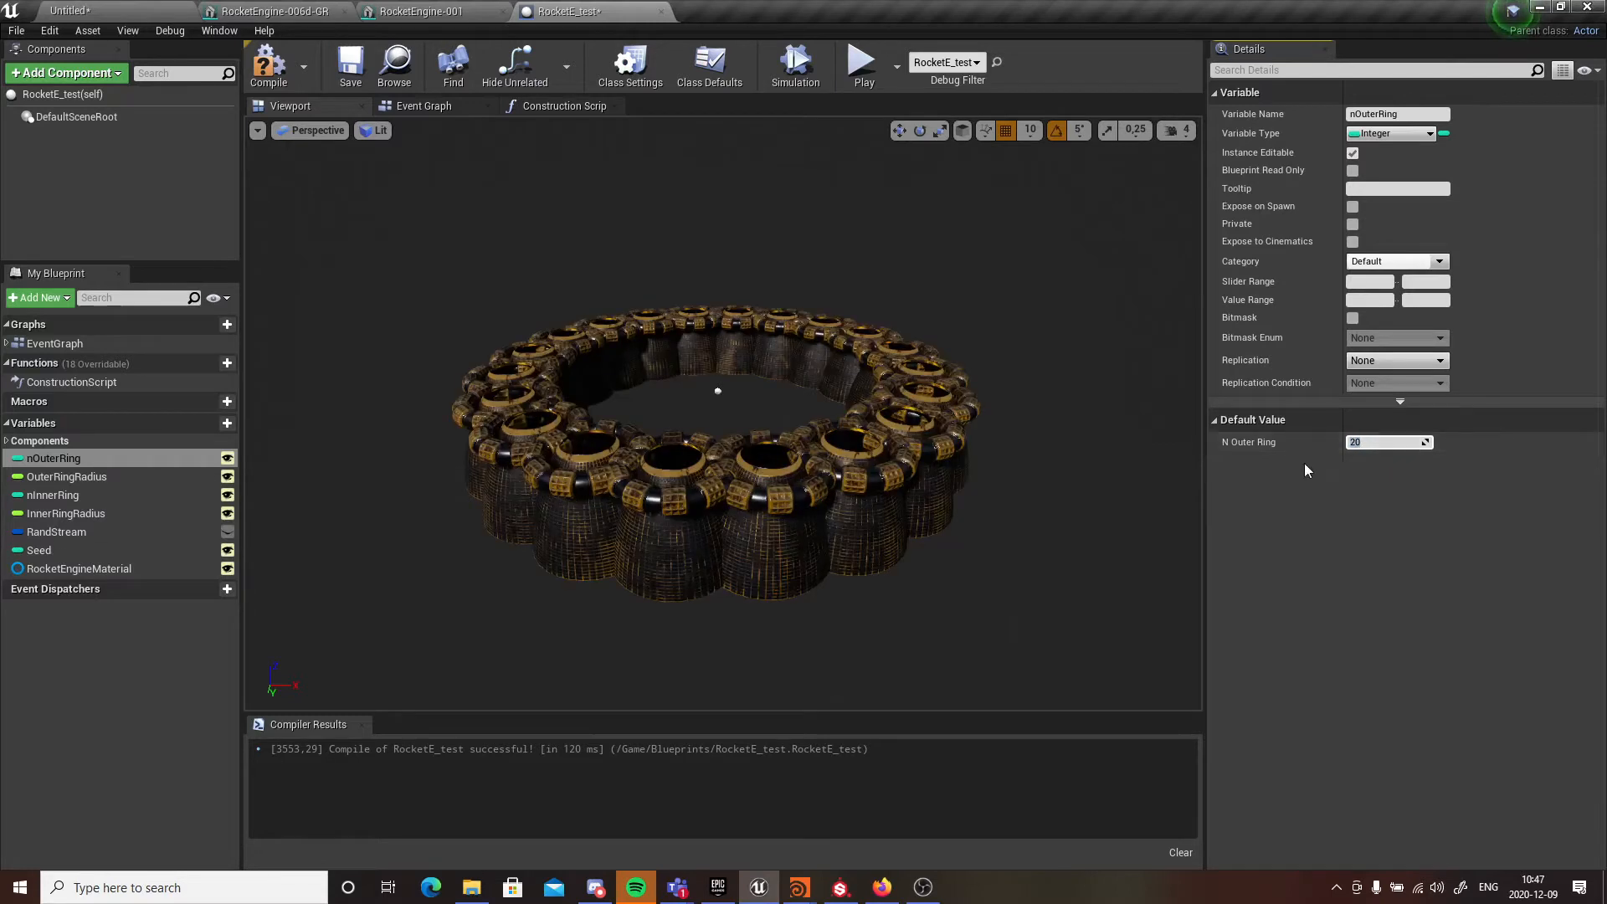
- Inspect the engine ring in the preview, compile the blueprint, and return to the Outer ring nodes in the Construction Script
drag(1164, 494, 1163, 670)
alt+drag(689, 456, 689, 334)
key(alt+Tab)
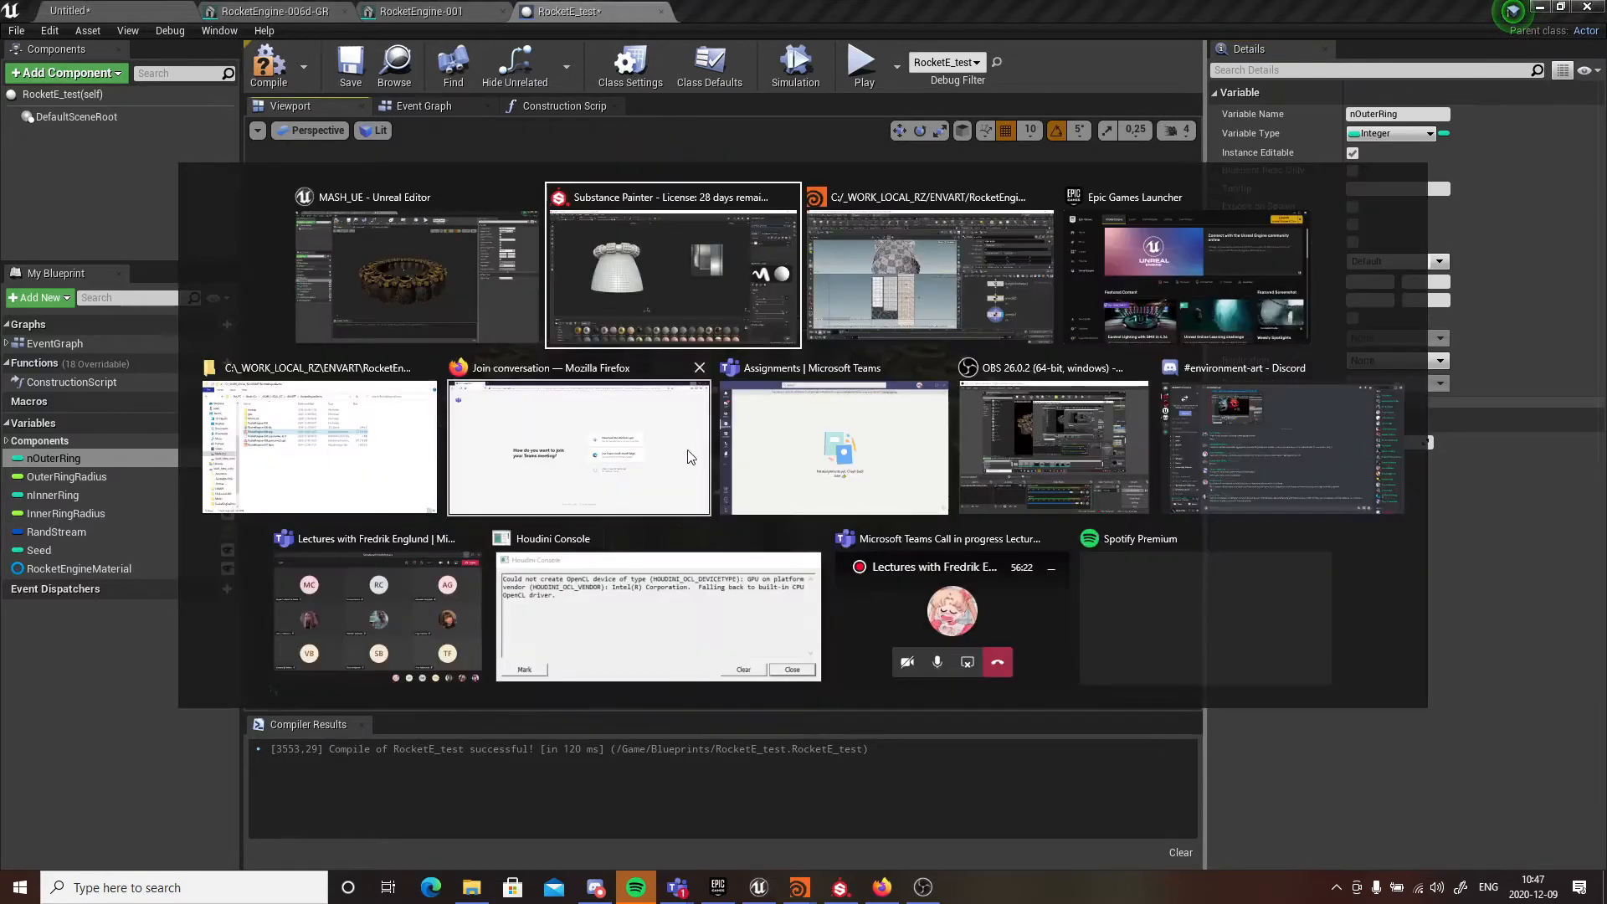
click(322, 290)
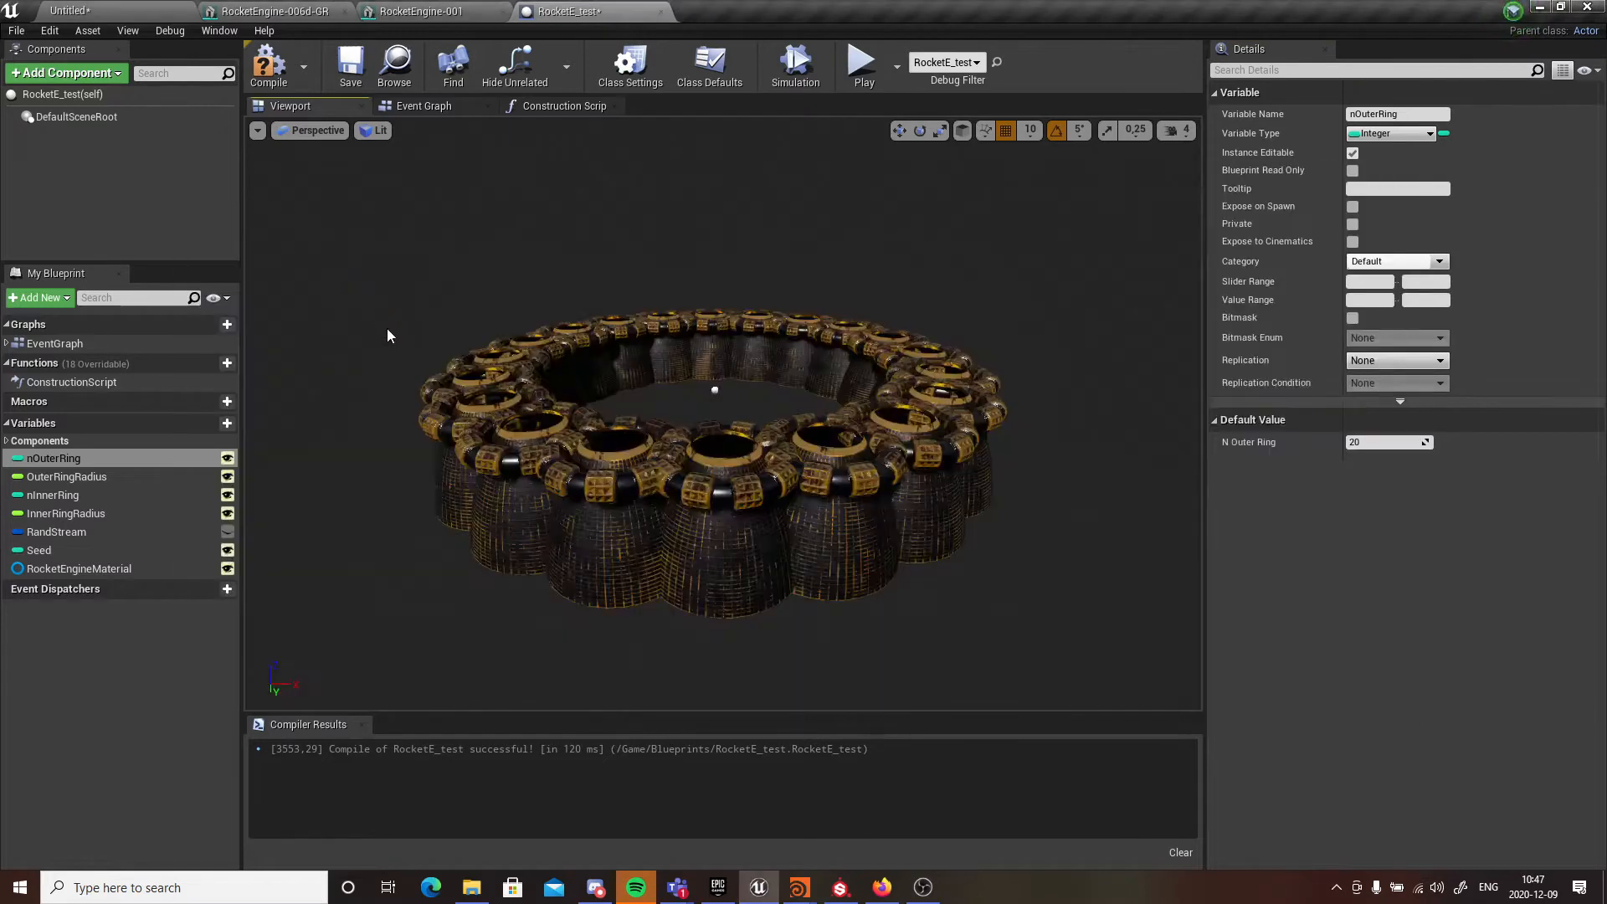
click(269, 66)
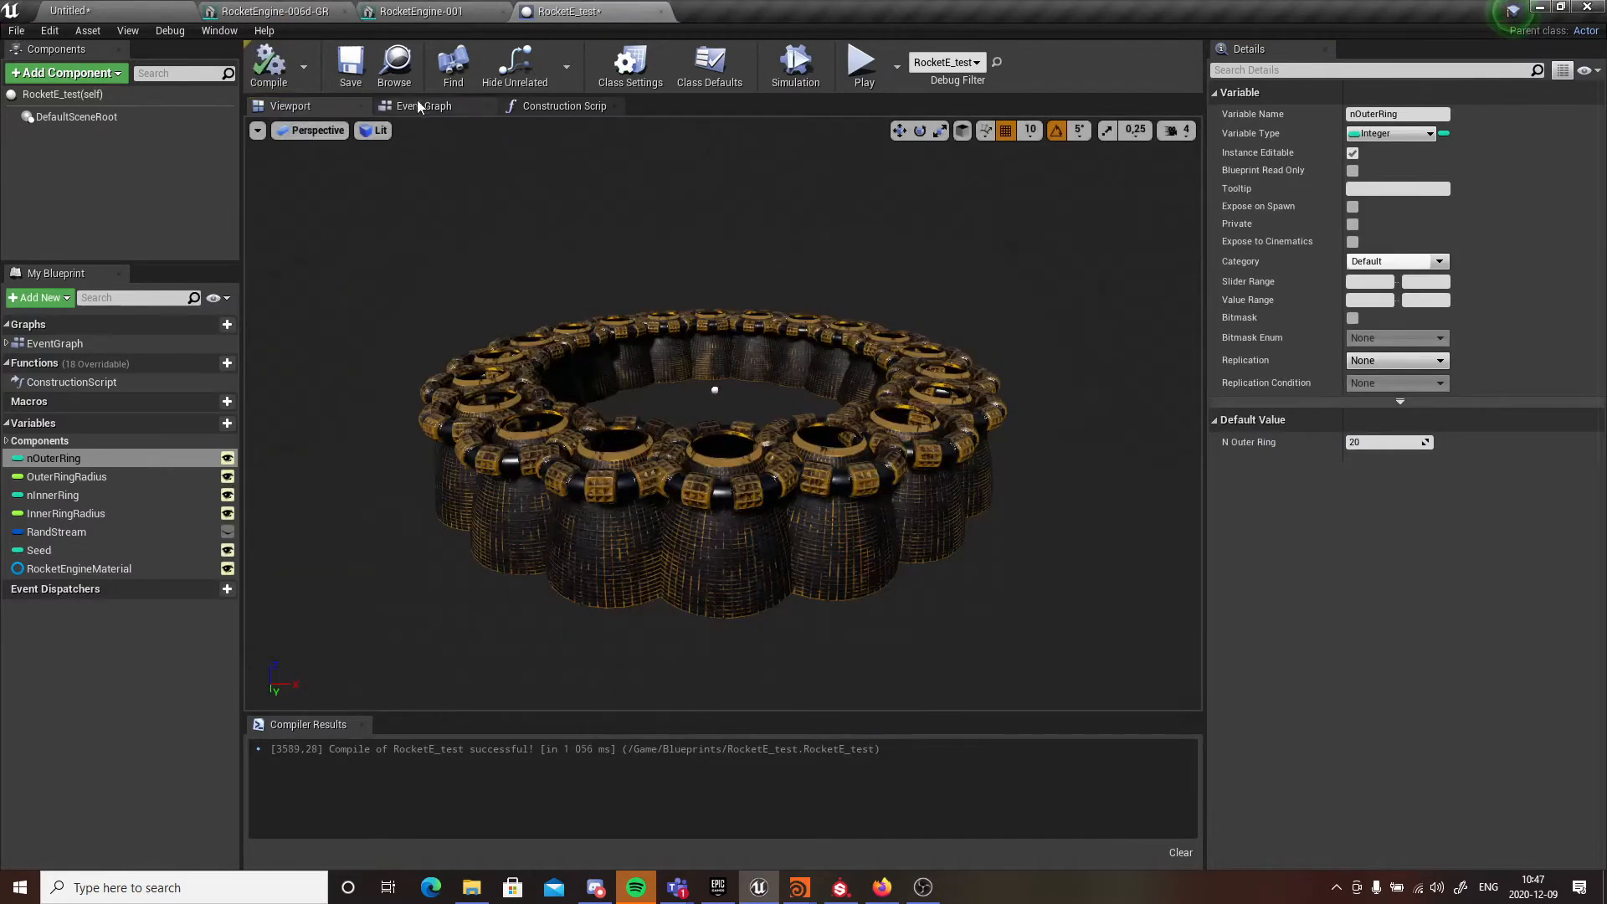
click(576, 106)
right_drag(581, 505, 695, 480)
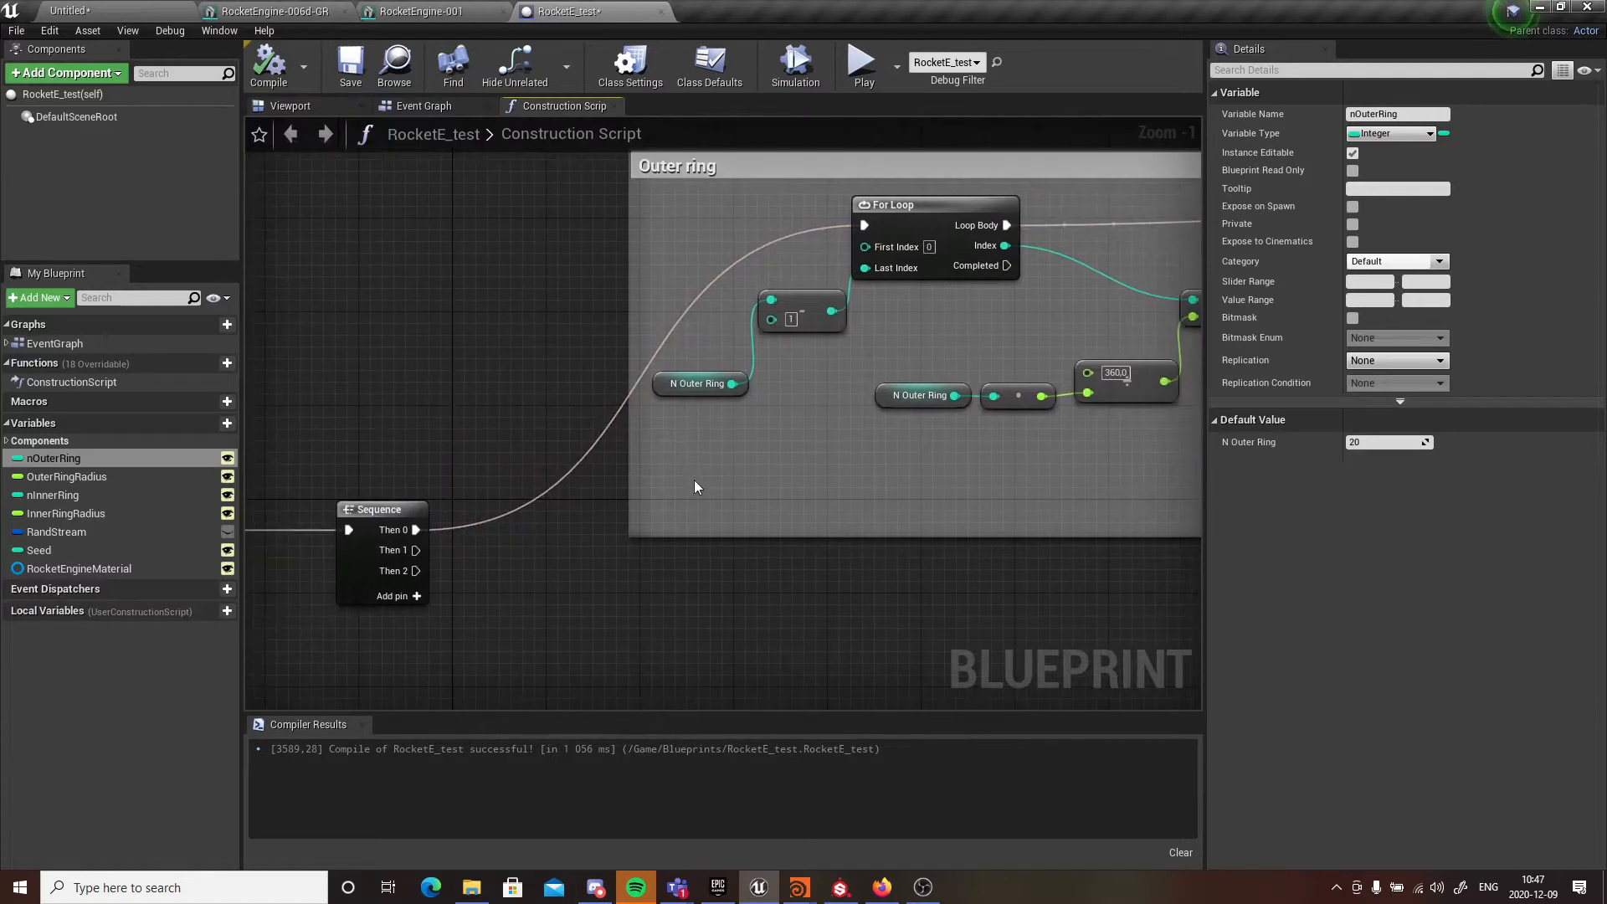
- Extend the Outer ring comment box to enclose the incoming wire and add a reroute node on it, level with the For Loop
drag(629, 334, 376, 325)
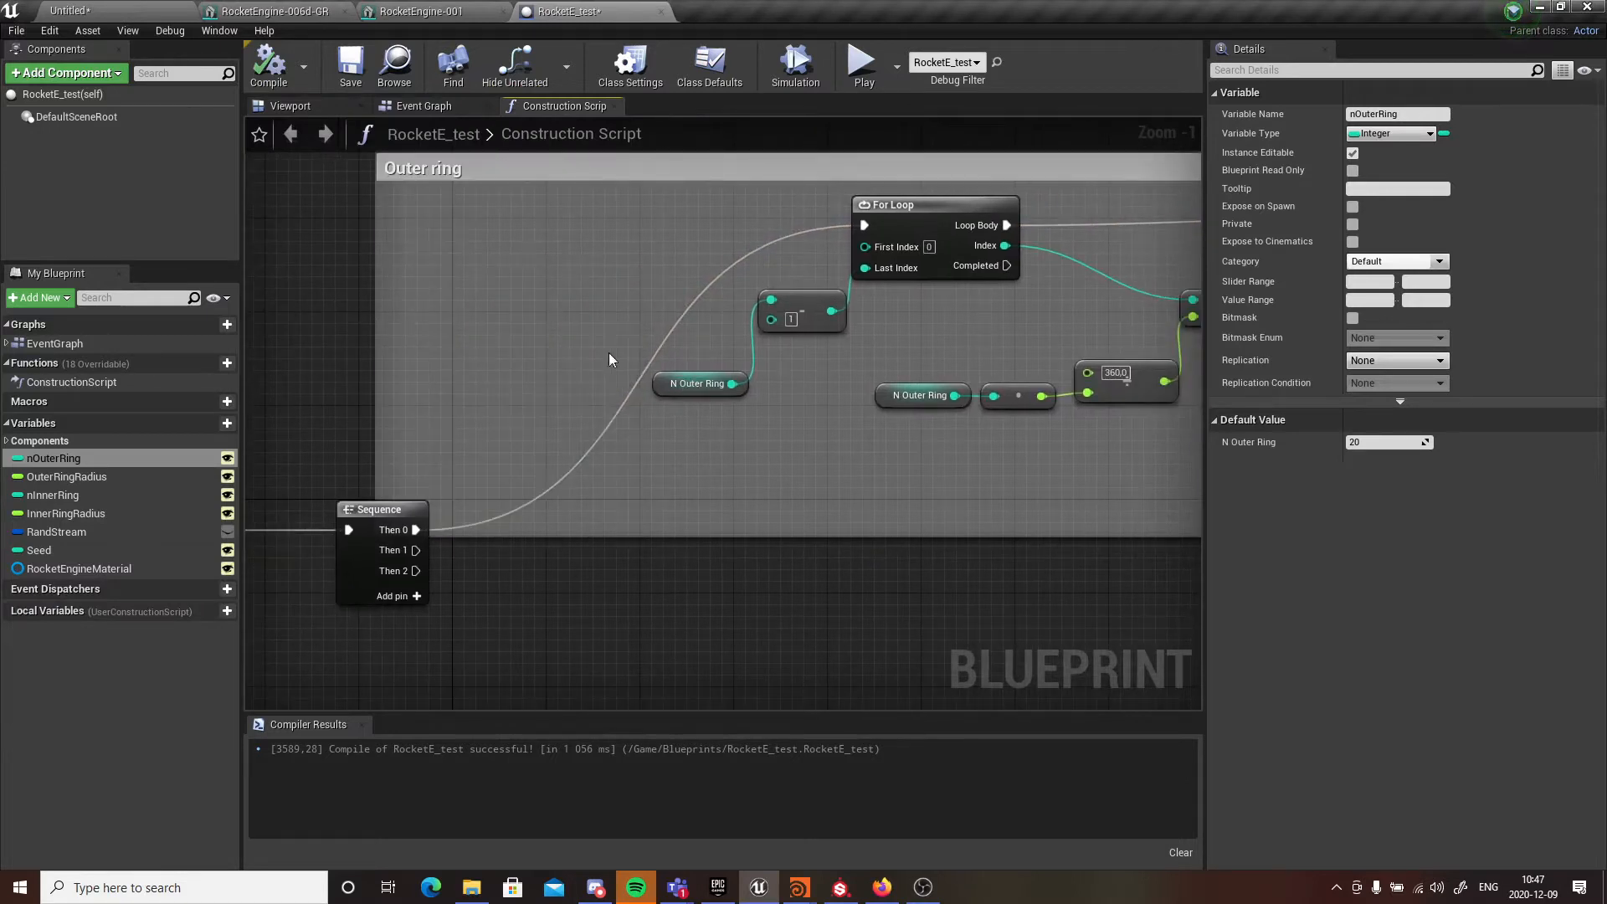
double_click(656, 348)
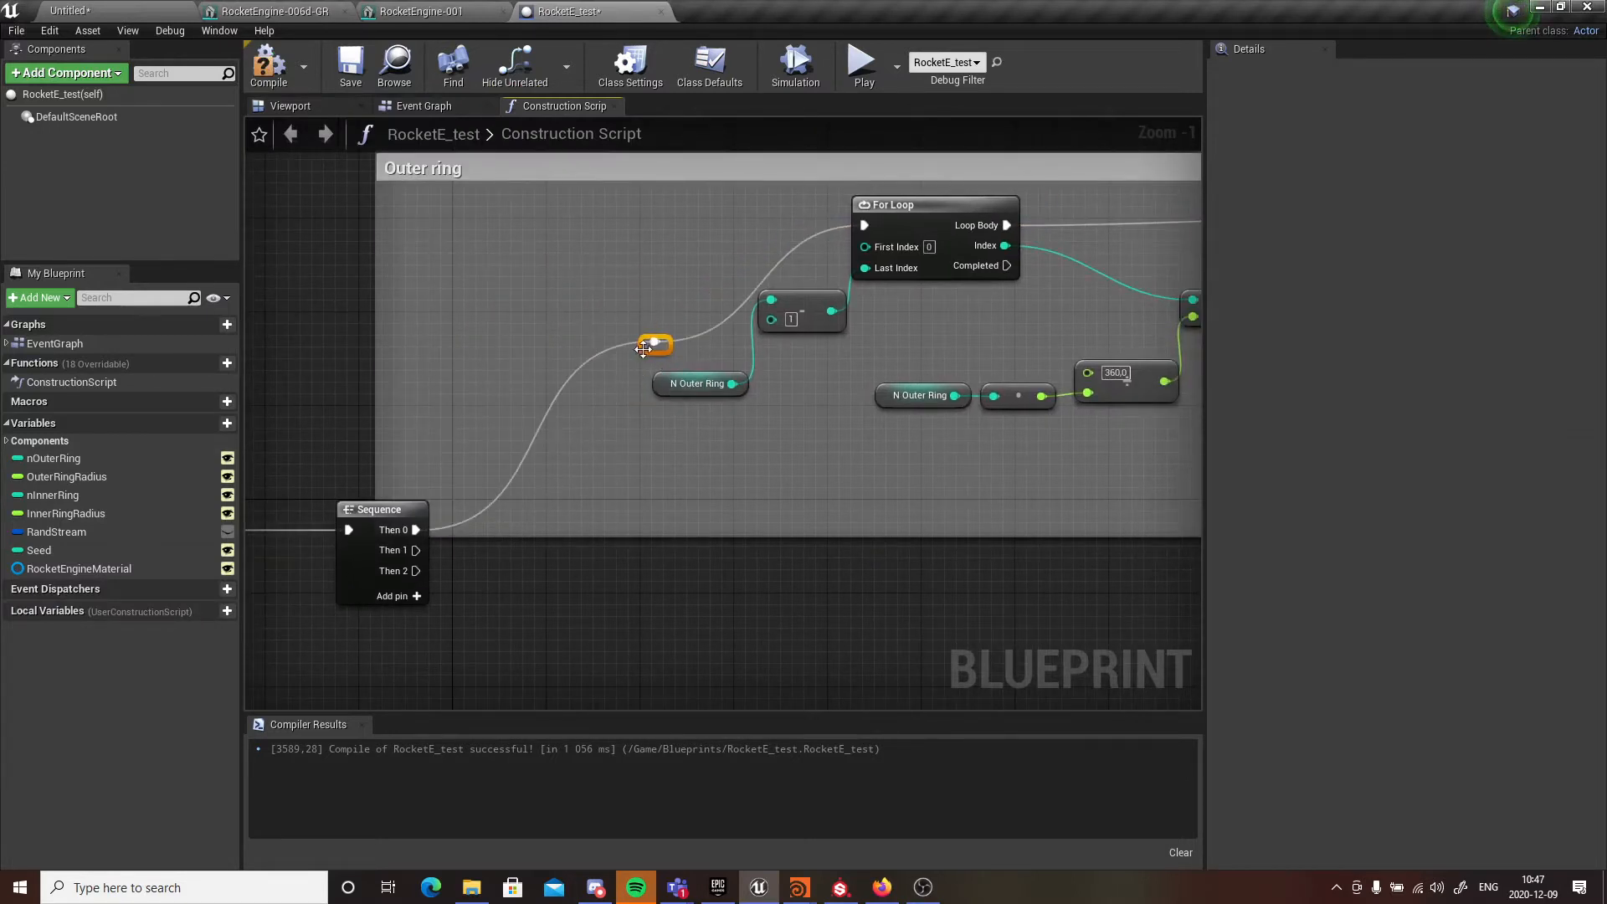
drag(643, 343, 550, 215)
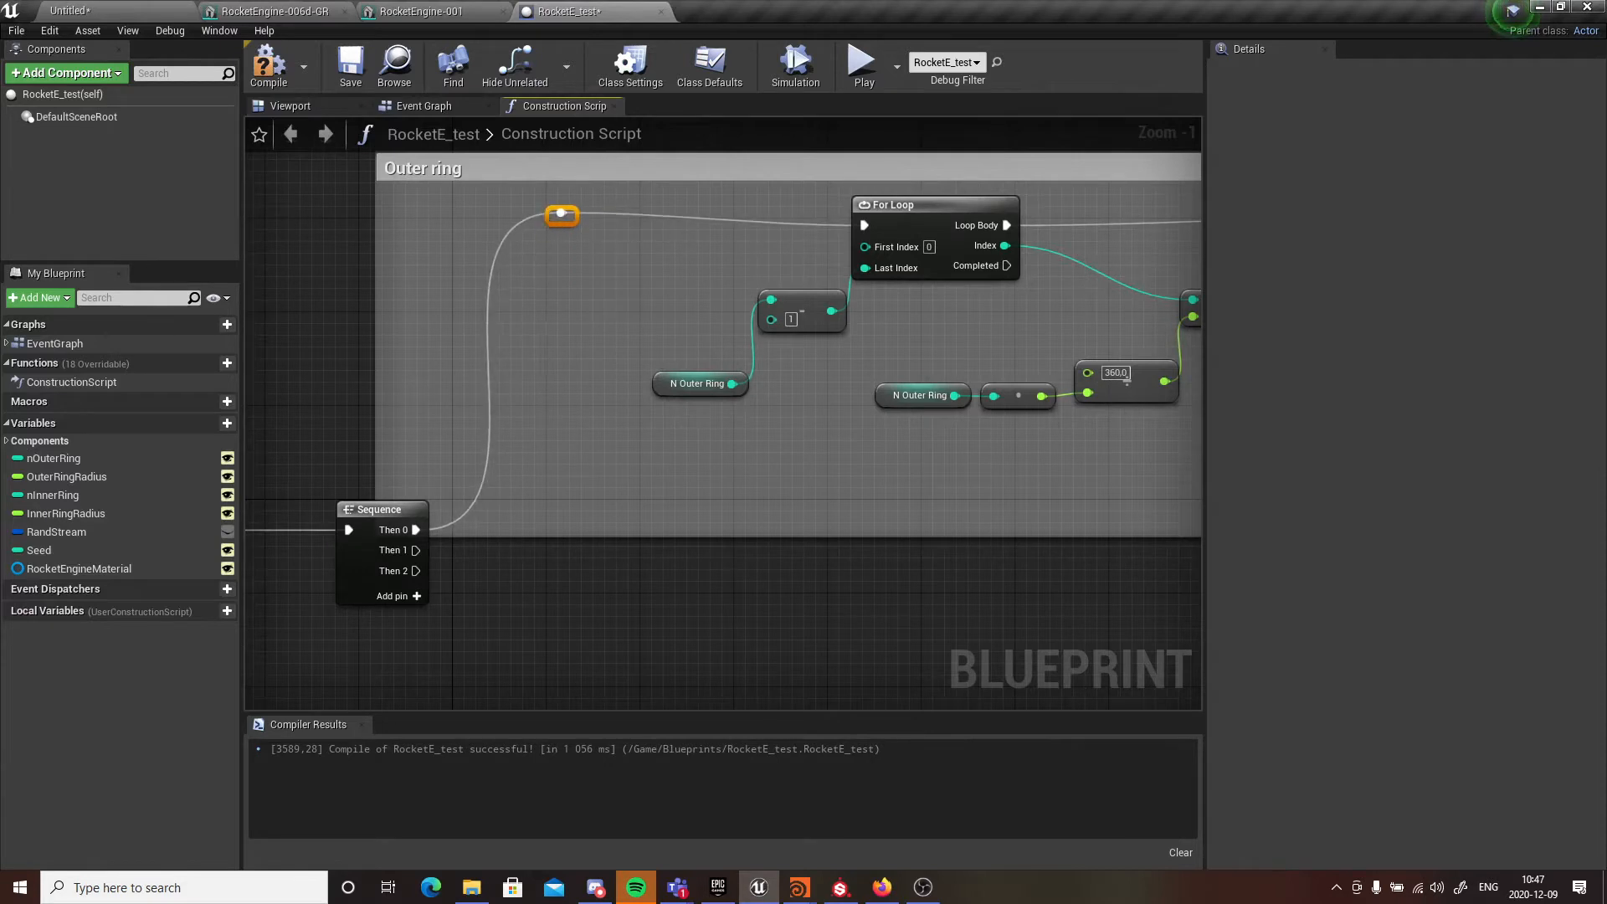
- Tidy the start of the Construction Script by moving the SET, Make Random Stream and Seed nodes closer to the Sequence node
right_drag(550, 356, 1179, 257)
right_drag(527, 382, 580, 316)
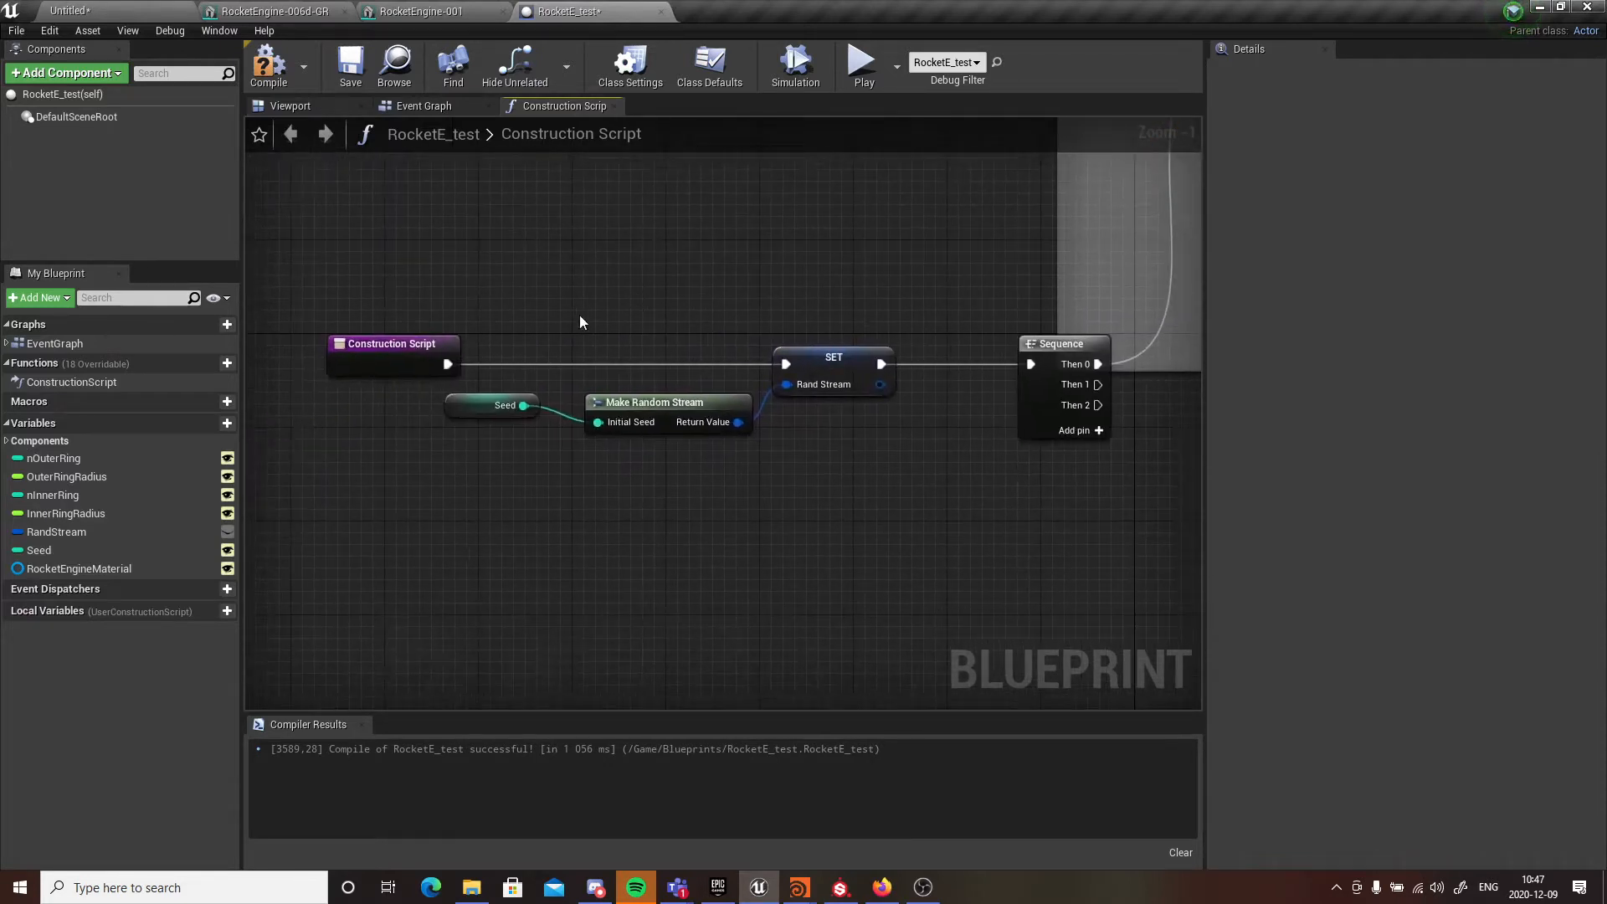
click(386, 345)
right_drag(728, 432, 675, 438)
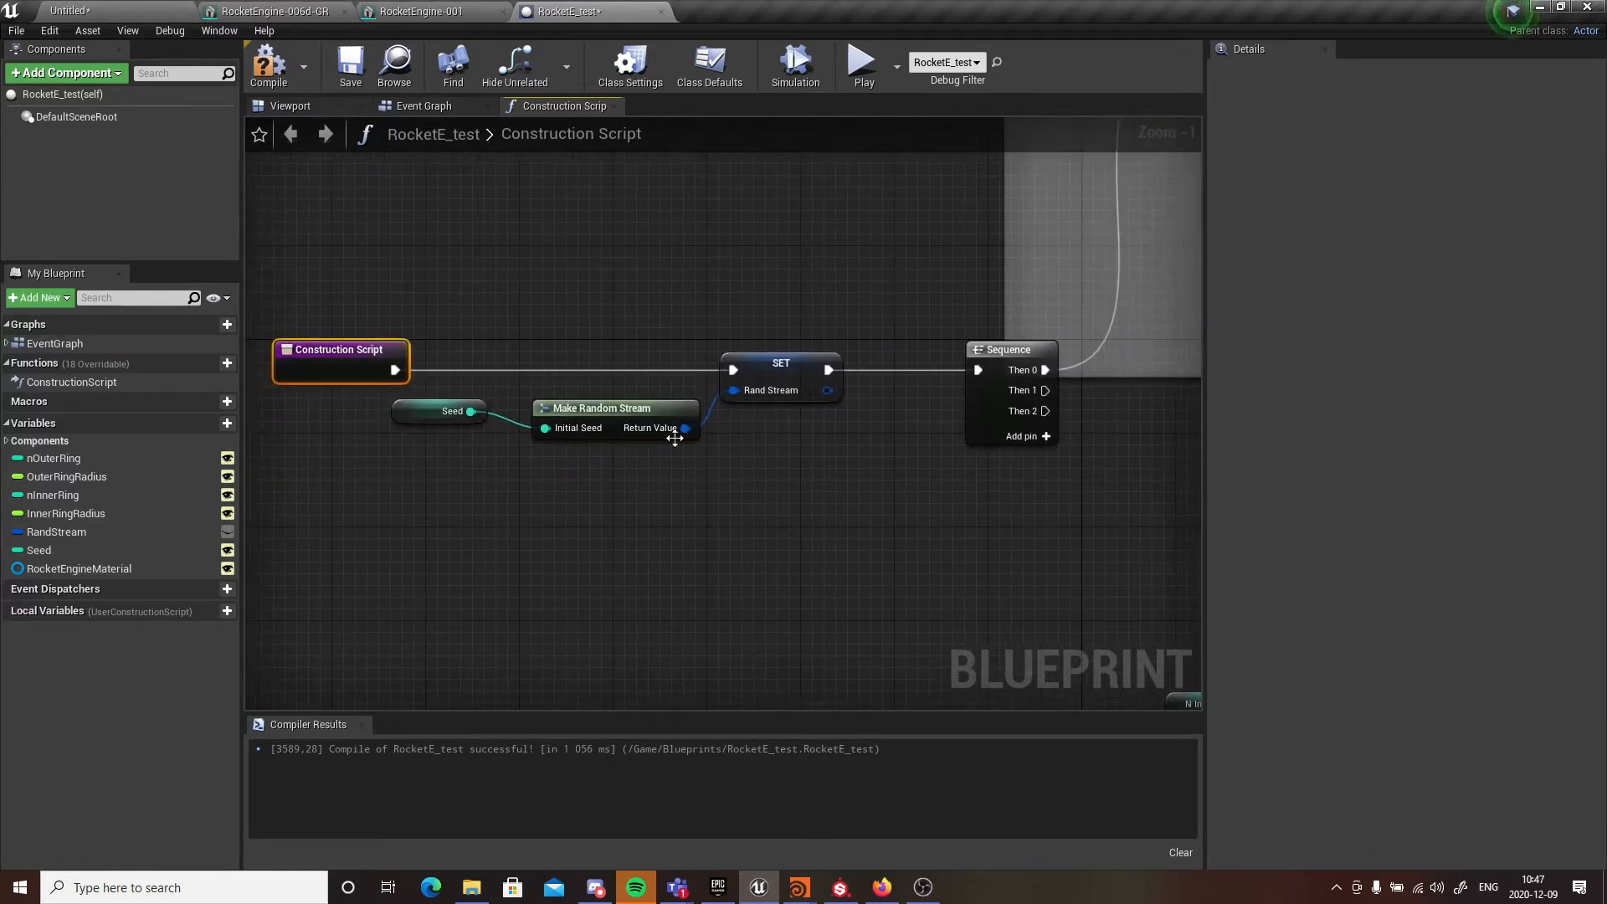
drag(793, 358, 852, 358)
drag(611, 419, 681, 418)
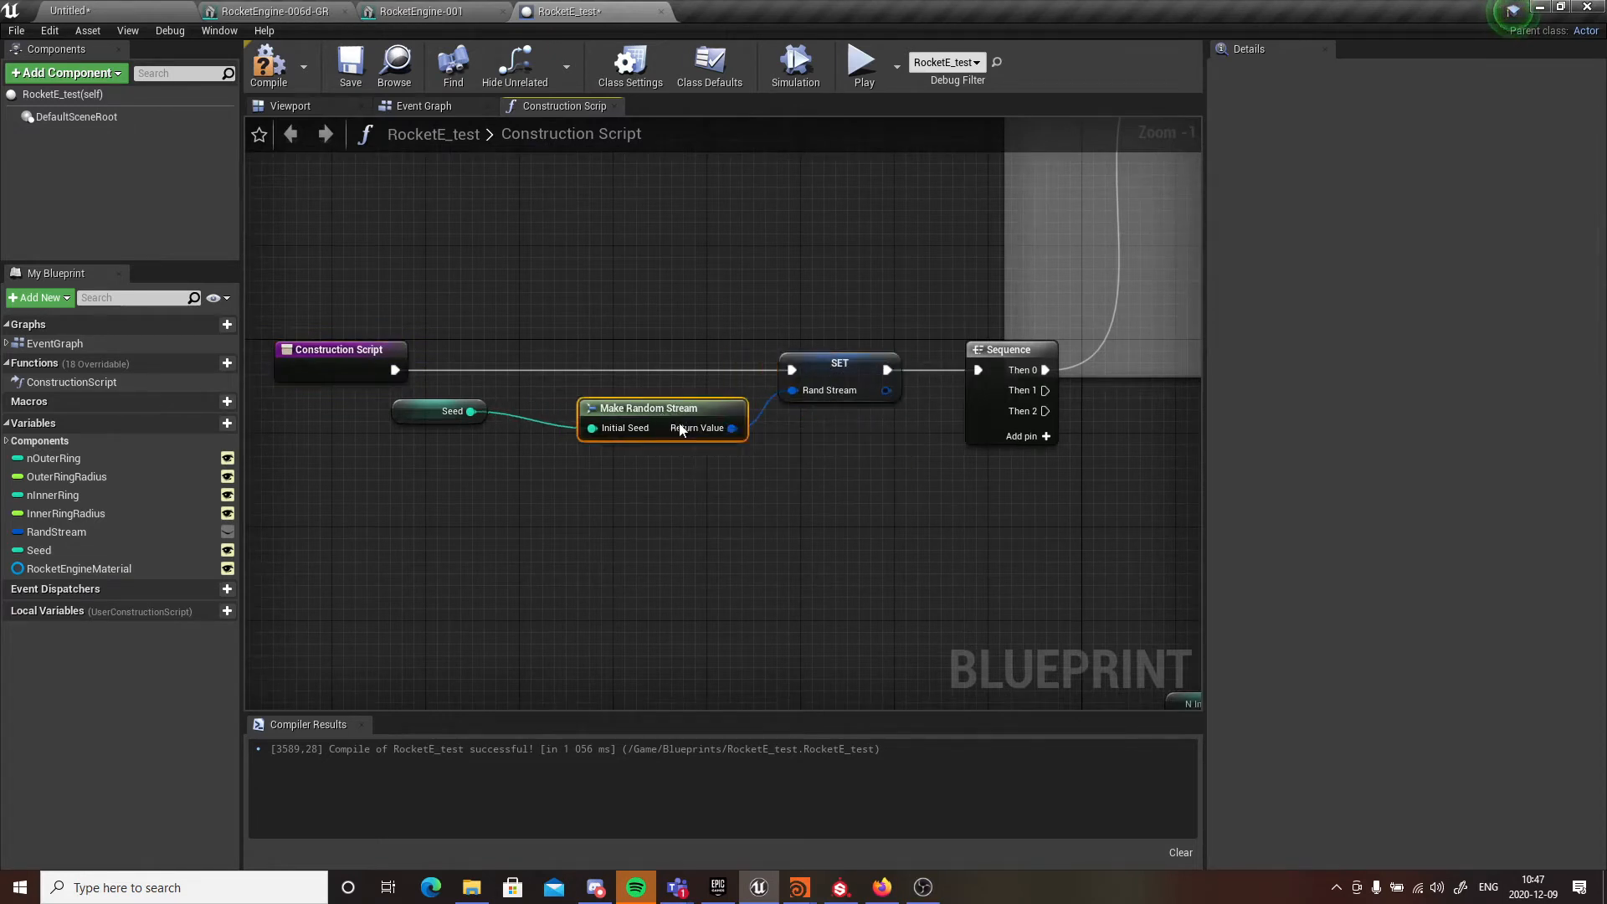
click(452, 416)
drag(457, 416, 527, 429)
drag(488, 480, 665, 413)
drag(665, 411, 641, 415)
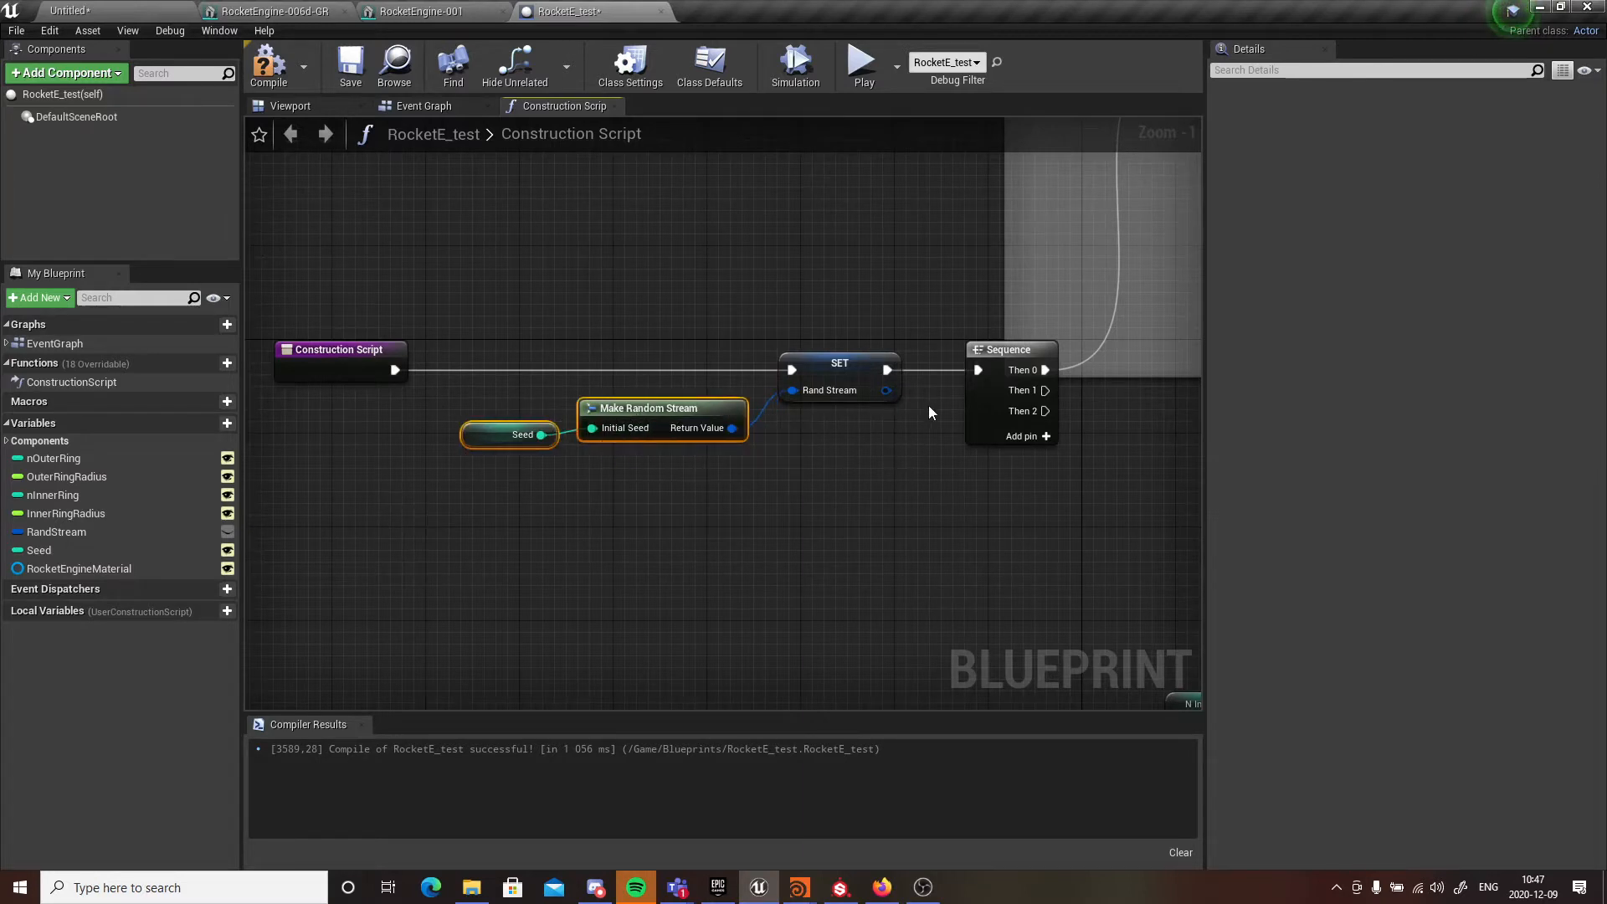
- Line up the Outer ring reroute node with the For Loop's execution input so the wire runs straight
right_drag(930, 412, 646, 609)
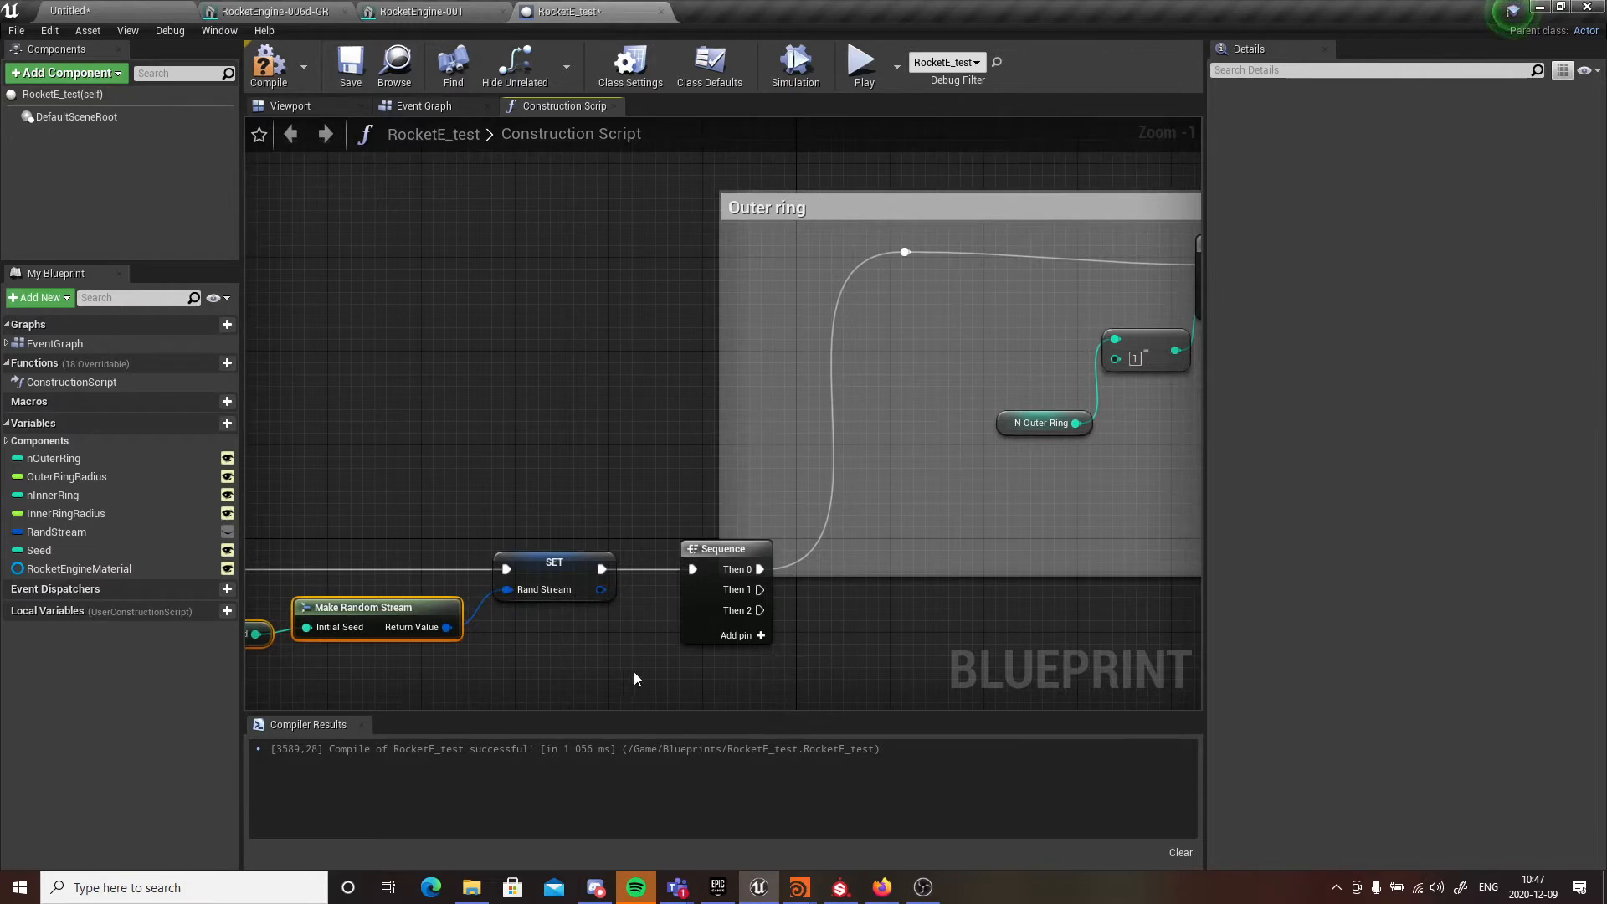
right_drag(838, 622, 559, 572)
right_drag(683, 445, 515, 539)
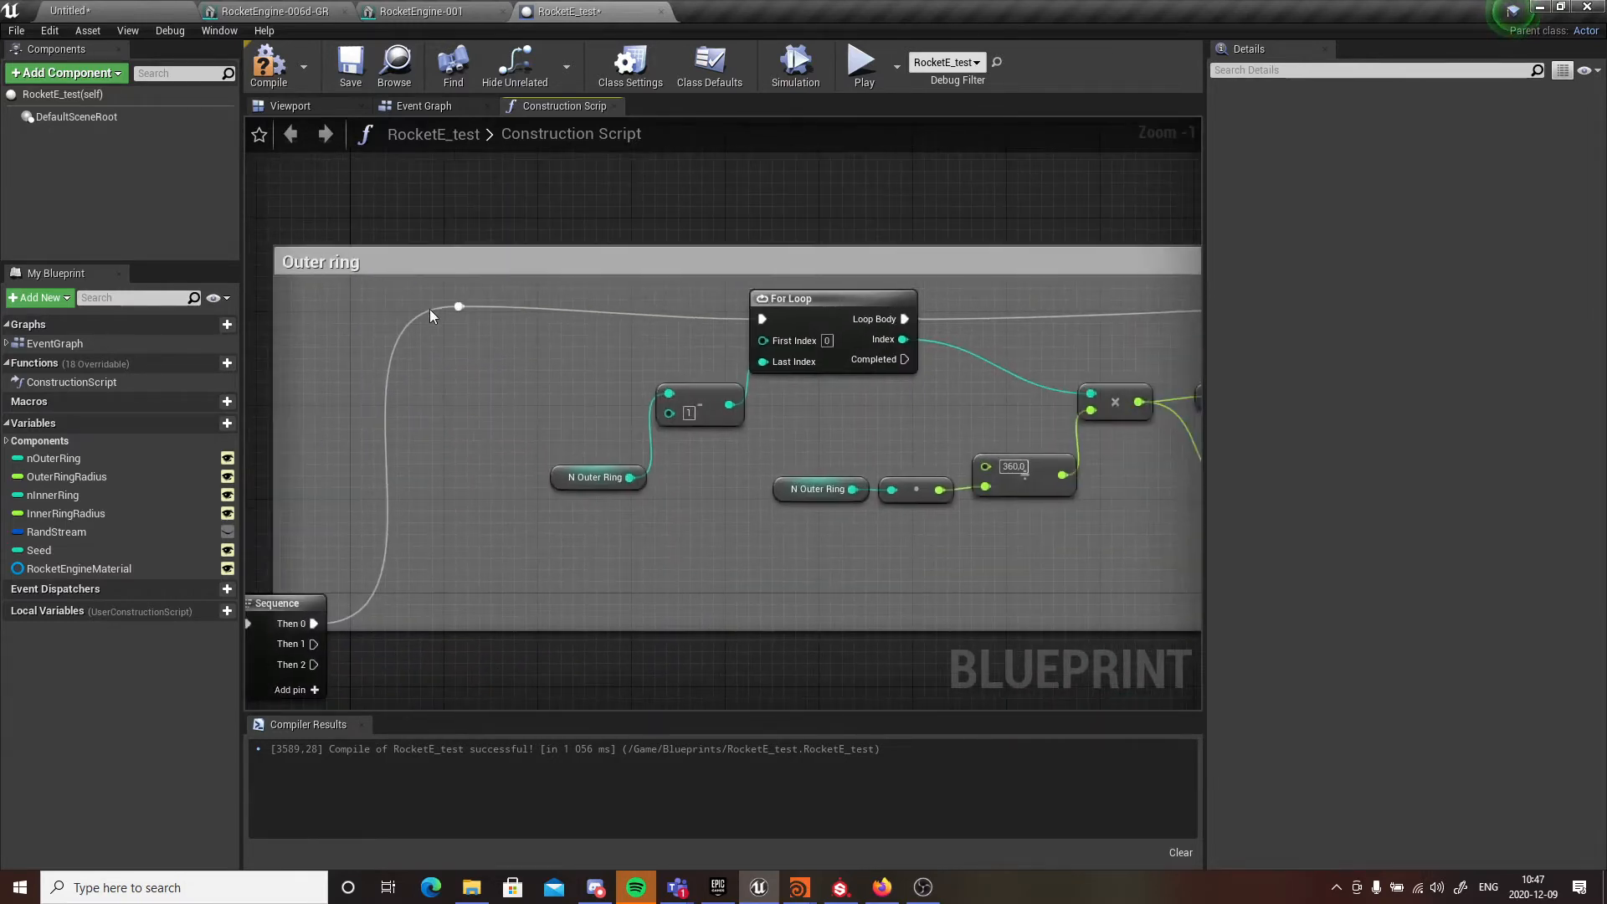
drag(452, 308, 434, 323)
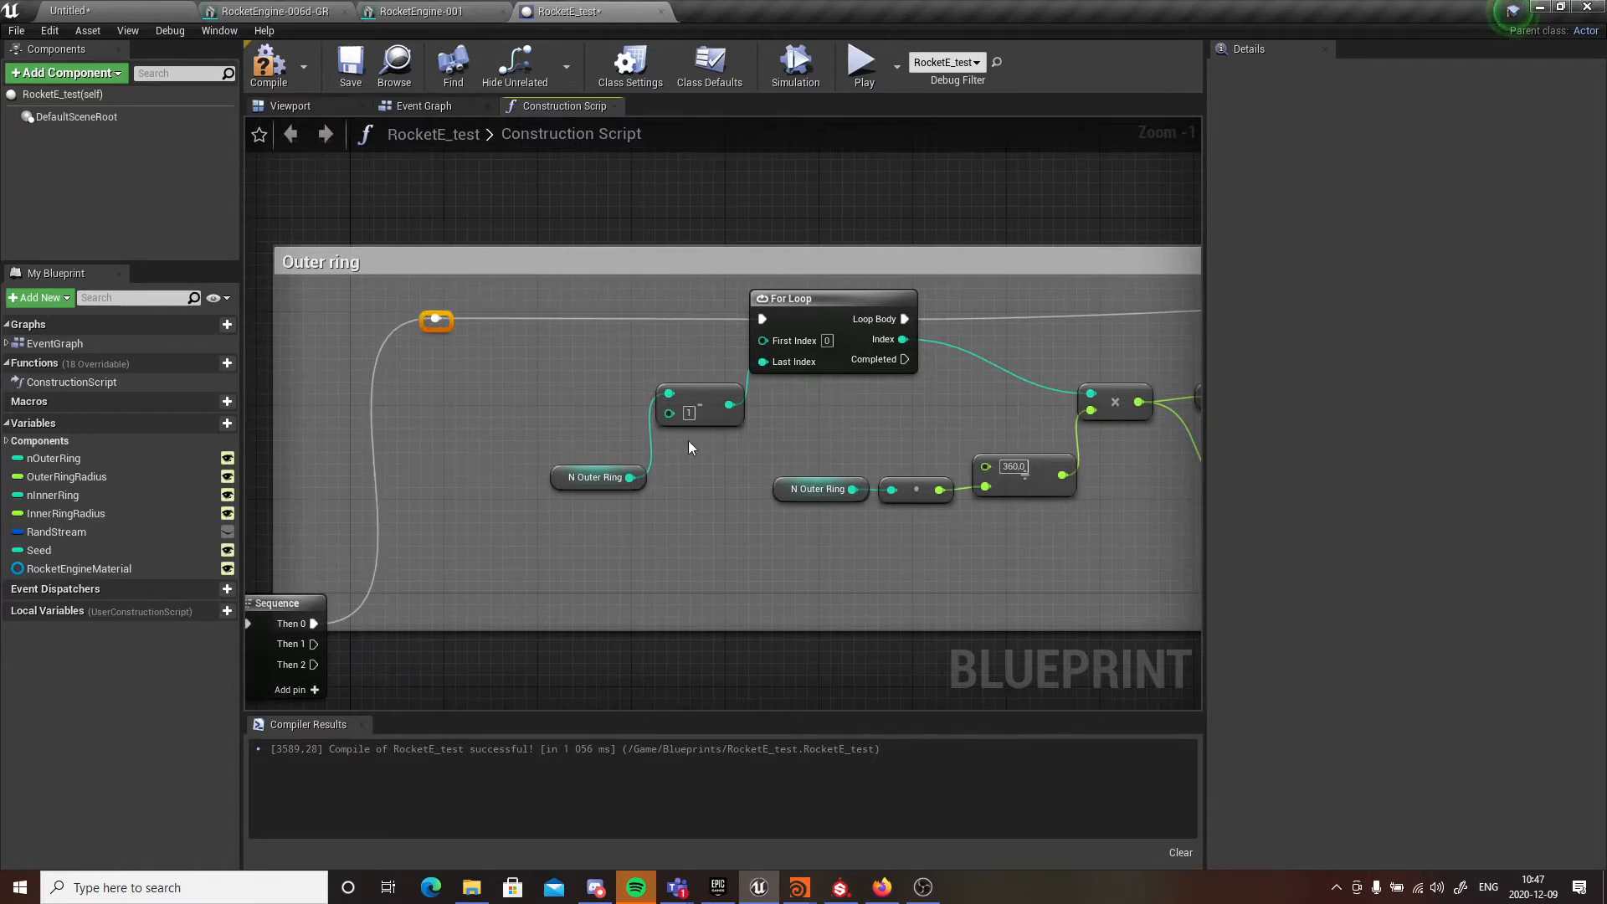
- Move the N Outer Ring and subtraction nodes in line with the For Loop's Last Index input and compile the blueprint
right_drag(727, 488, 657, 463)
drag(497, 452, 554, 366)
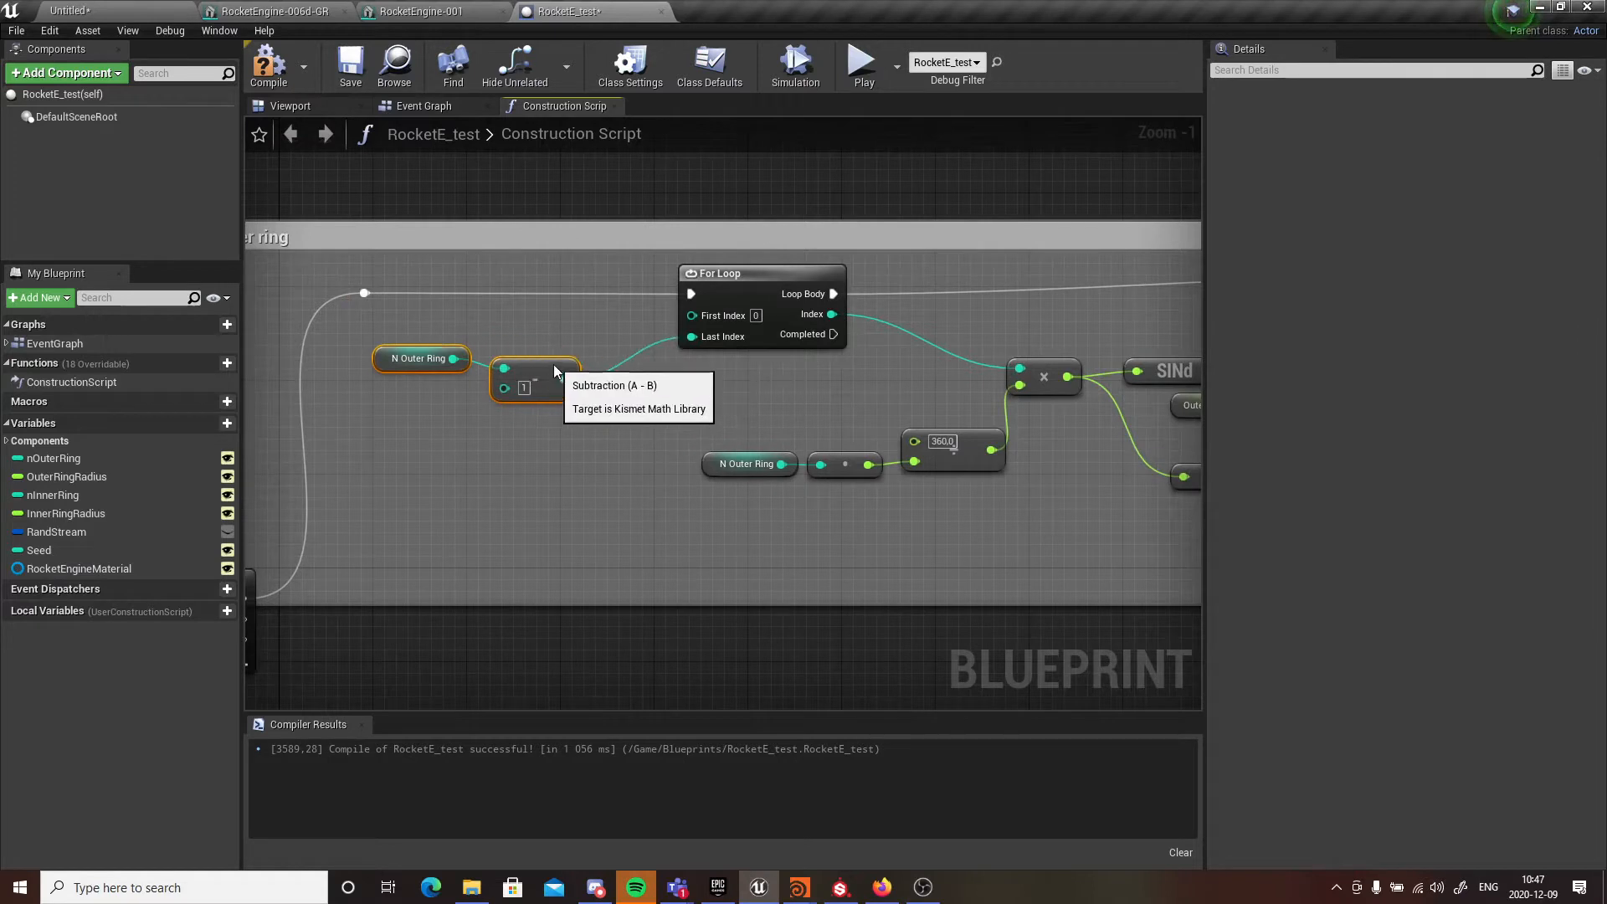
click(410, 414)
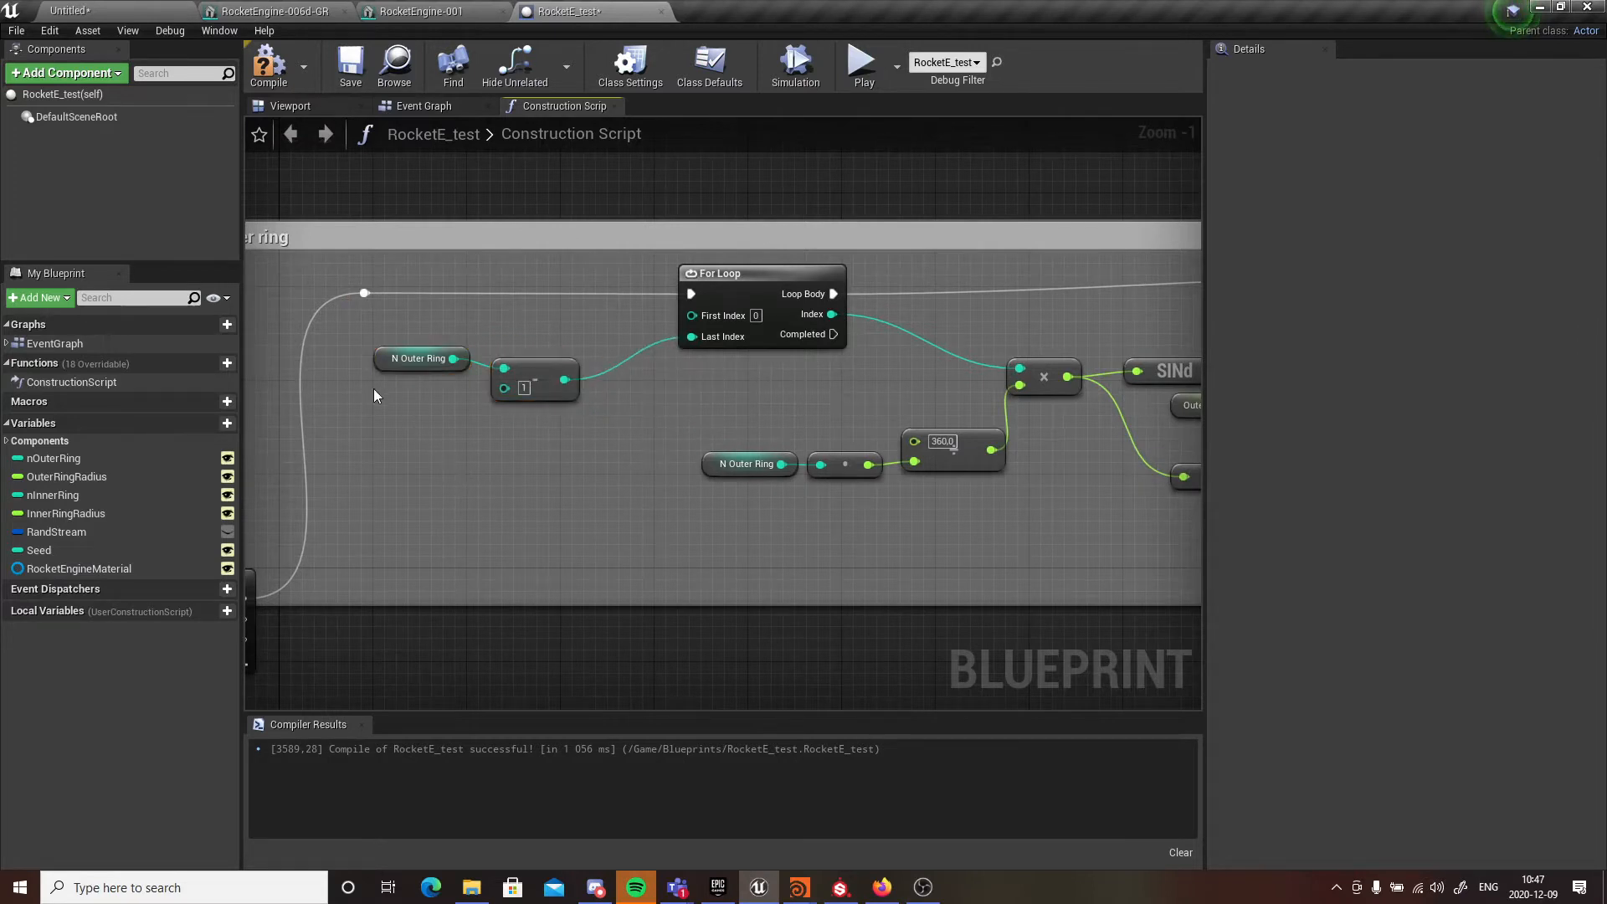
click(399, 358)
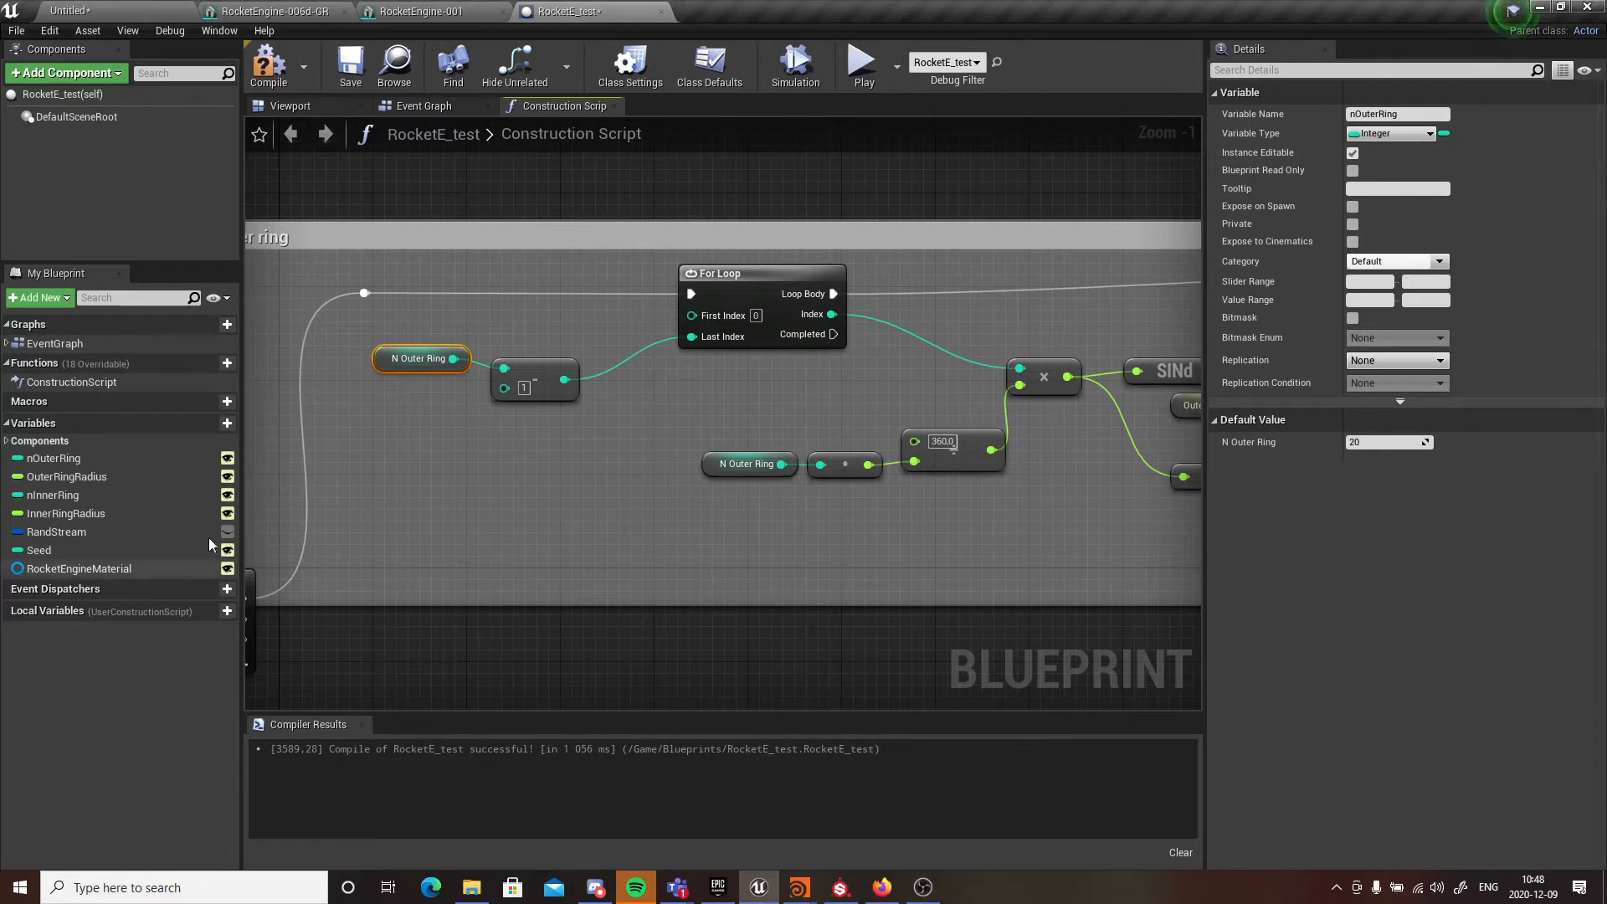
drag(460, 385, 540, 343)
click(485, 410)
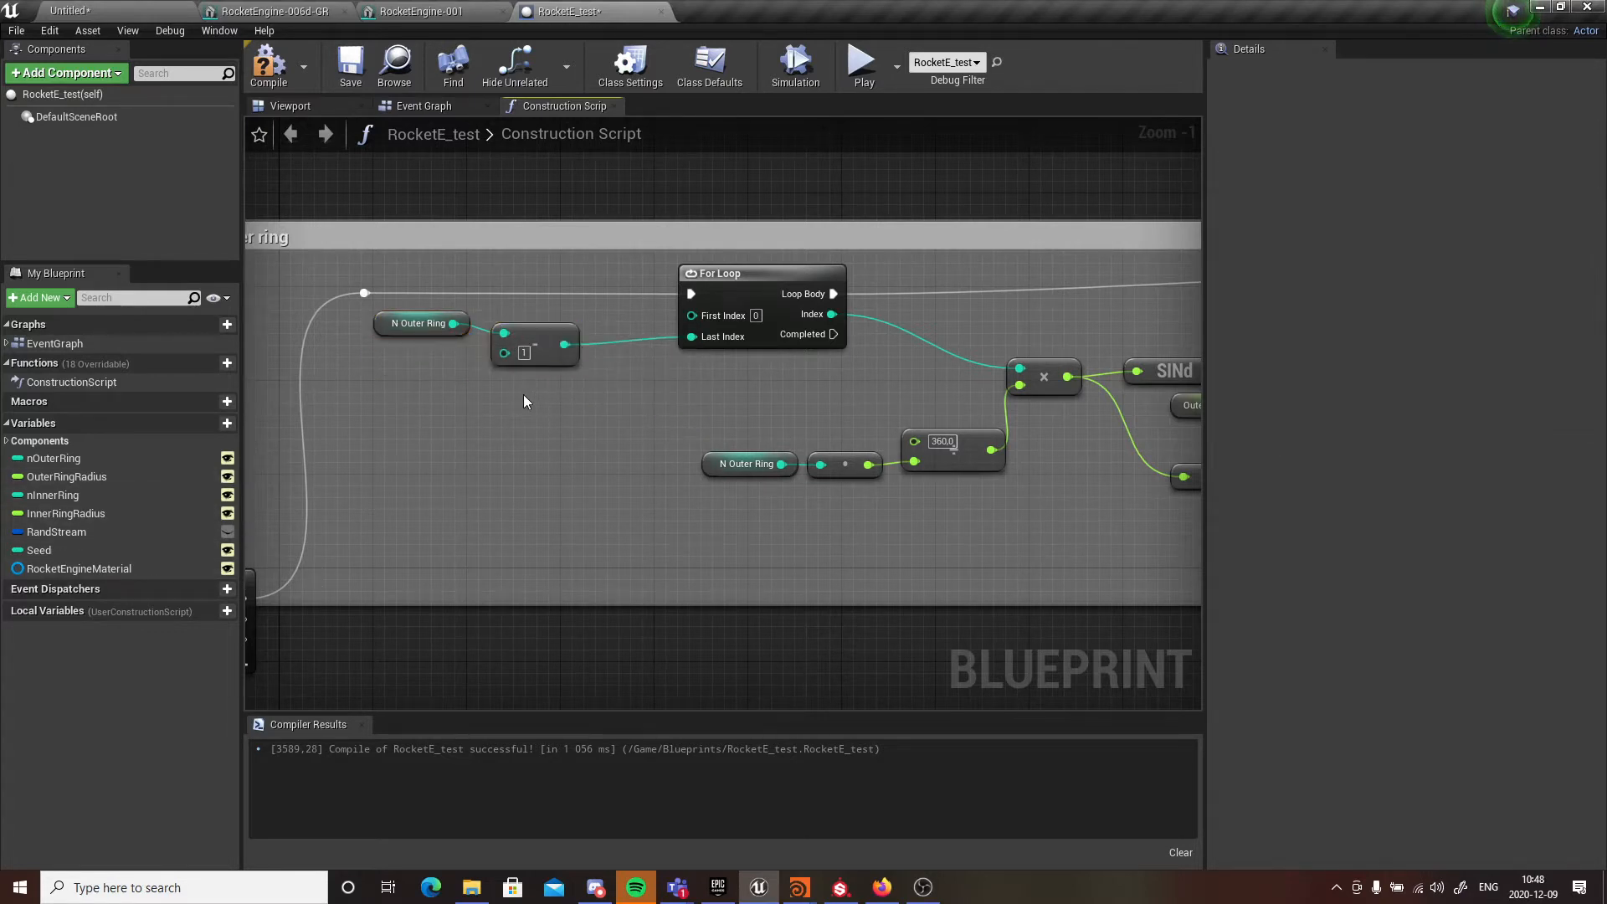
key(F7)
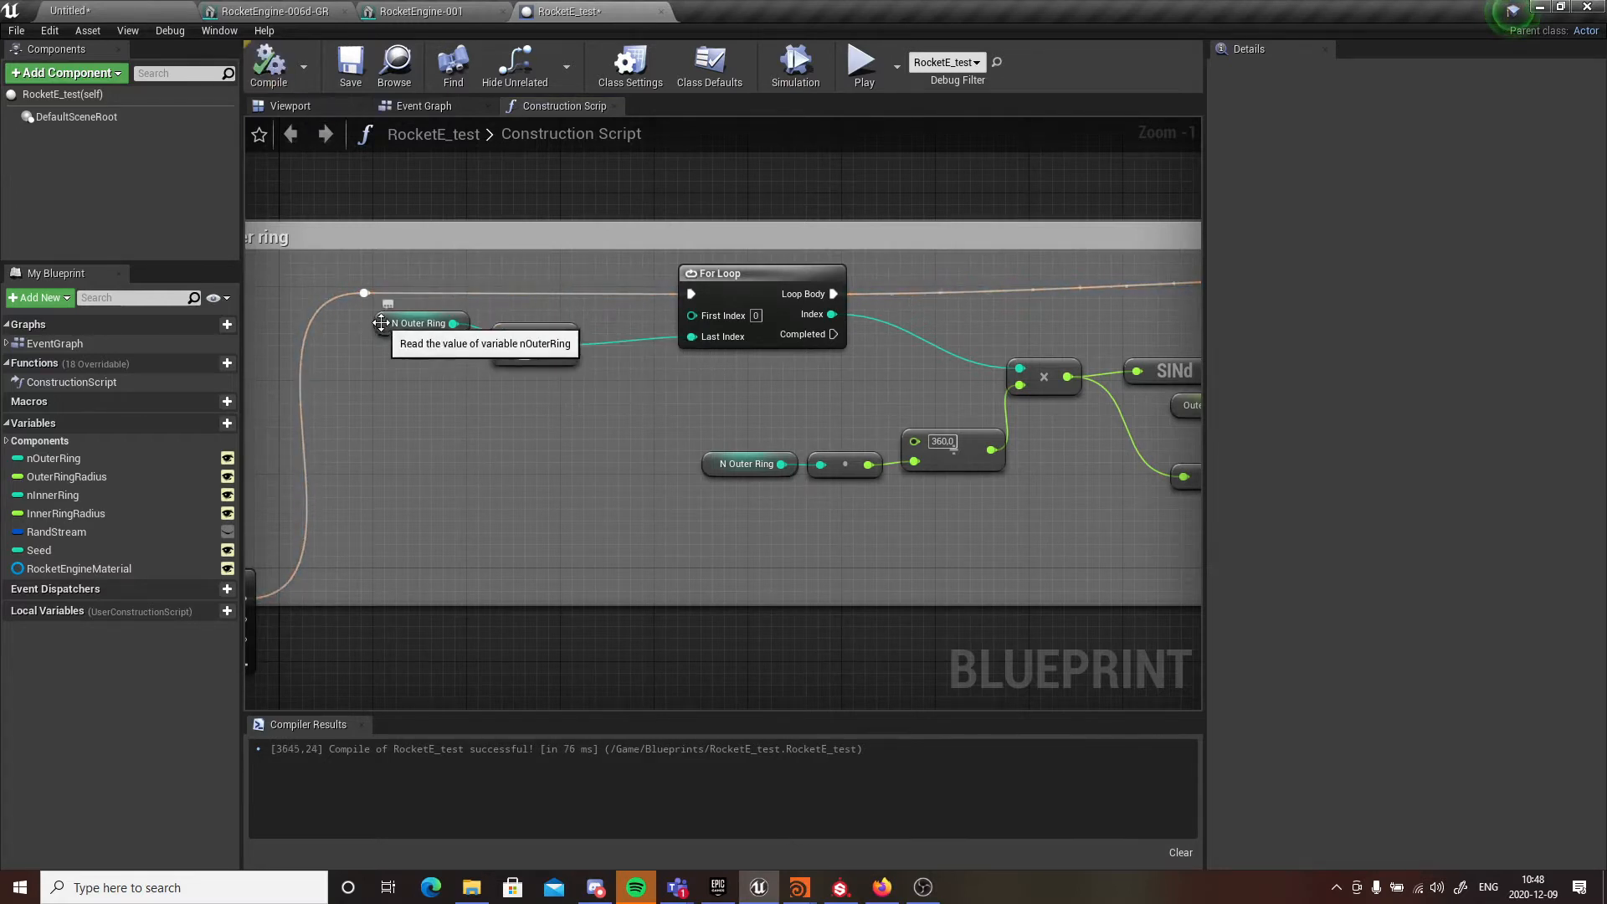
- Rearrange the multiply, SINd, Outer Ring Radius and COSd nodes after the For Loop so their wires run cleanly
click(737, 277)
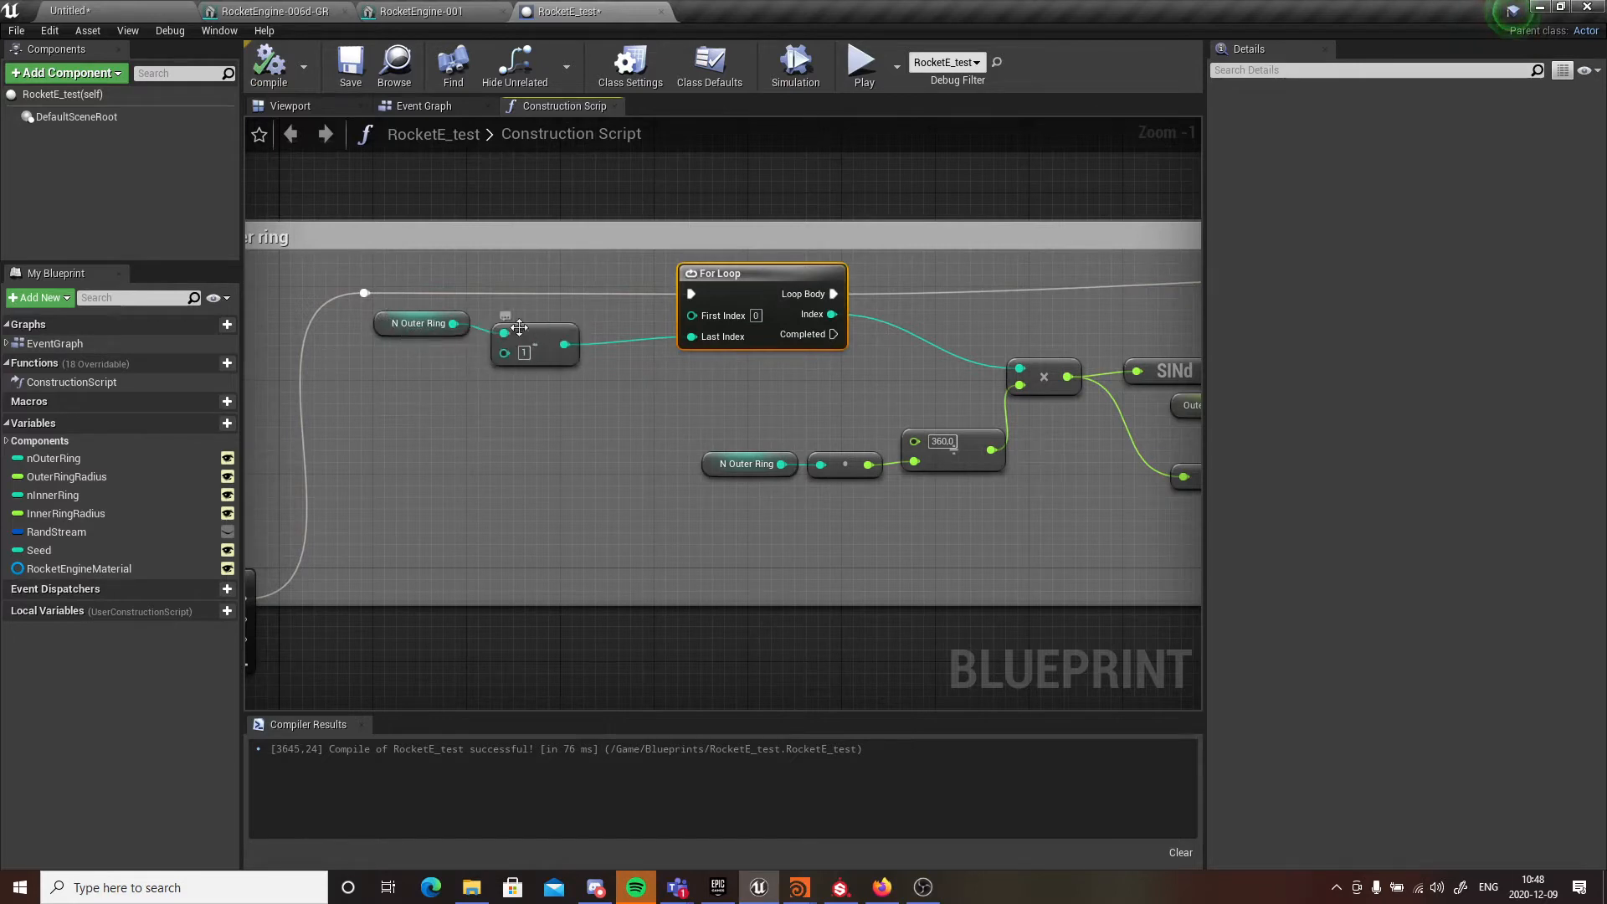
right_drag(861, 400, 525, 410)
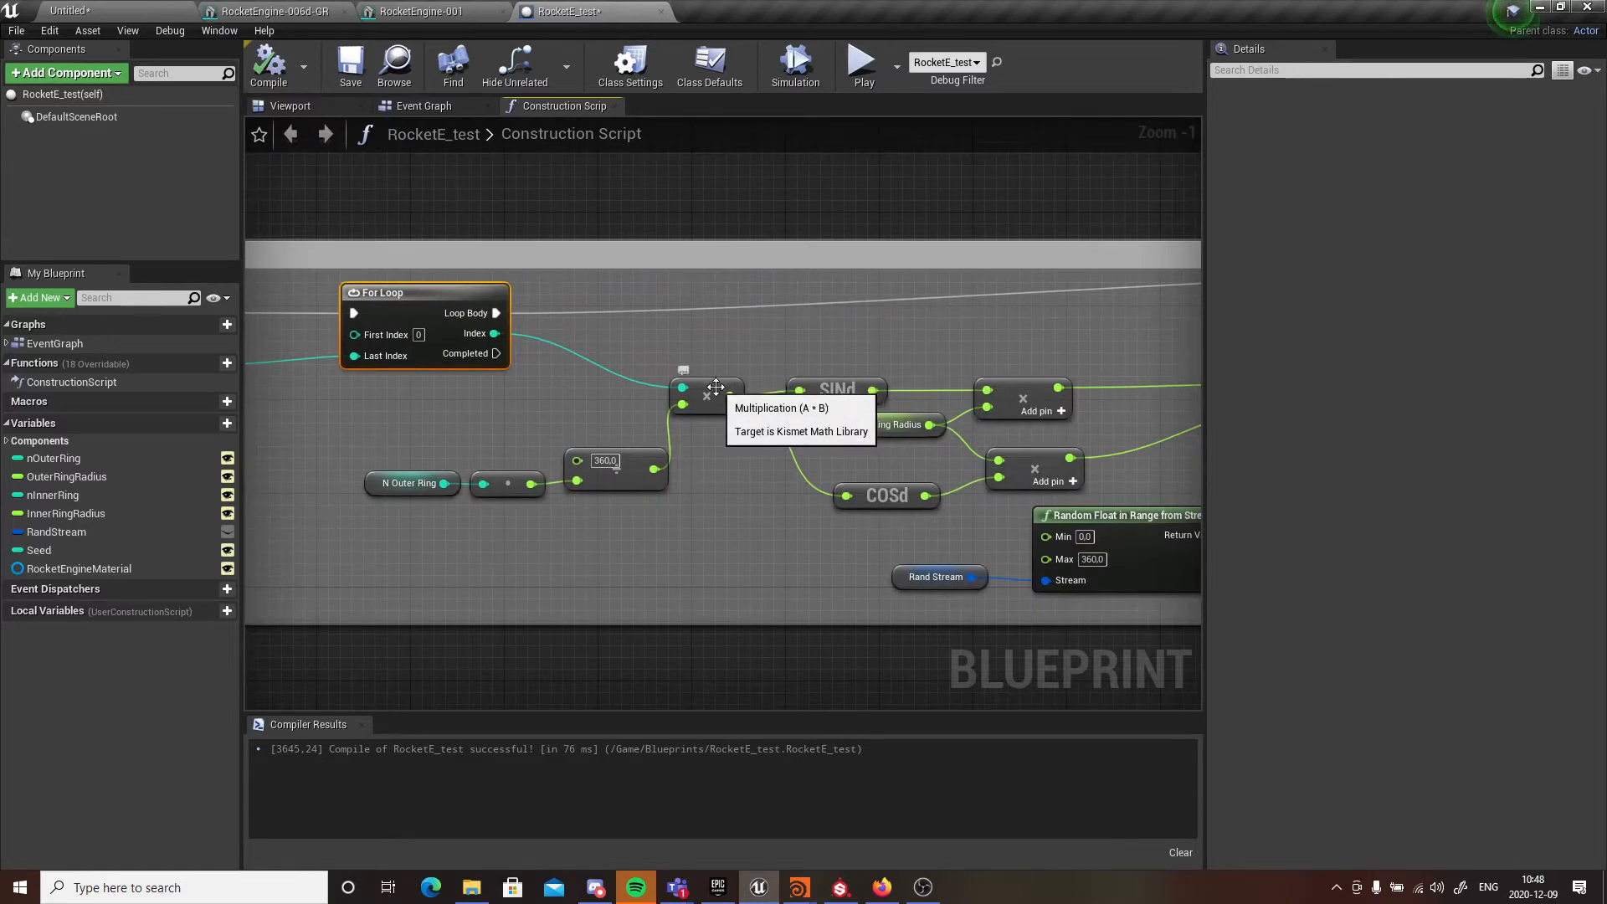
drag(712, 383, 699, 337)
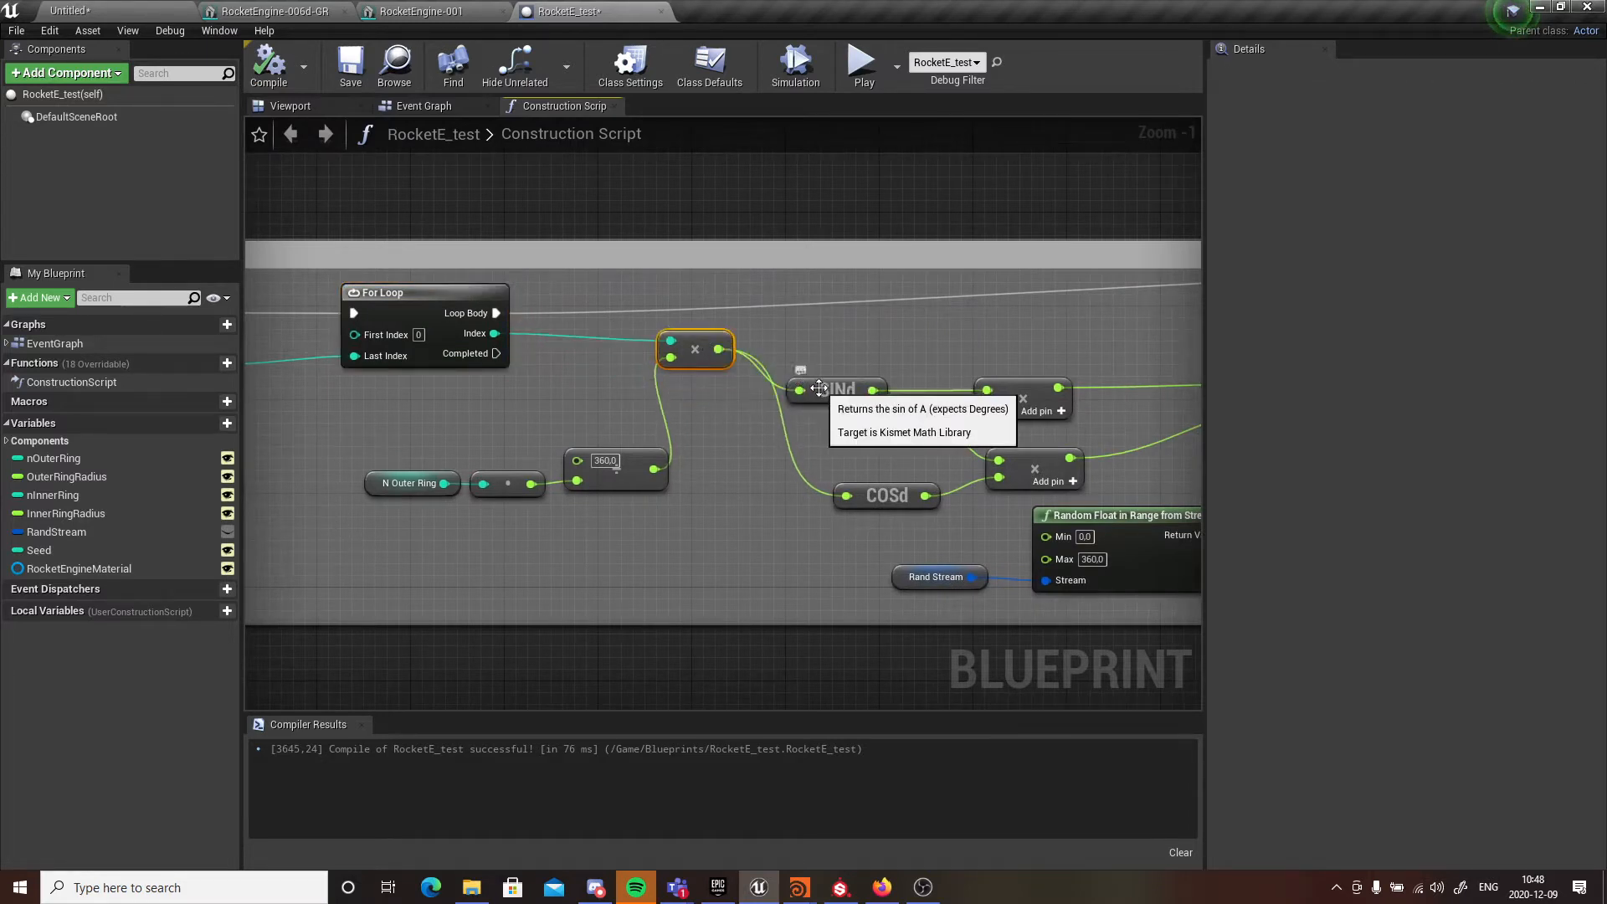
drag(828, 390, 829, 343)
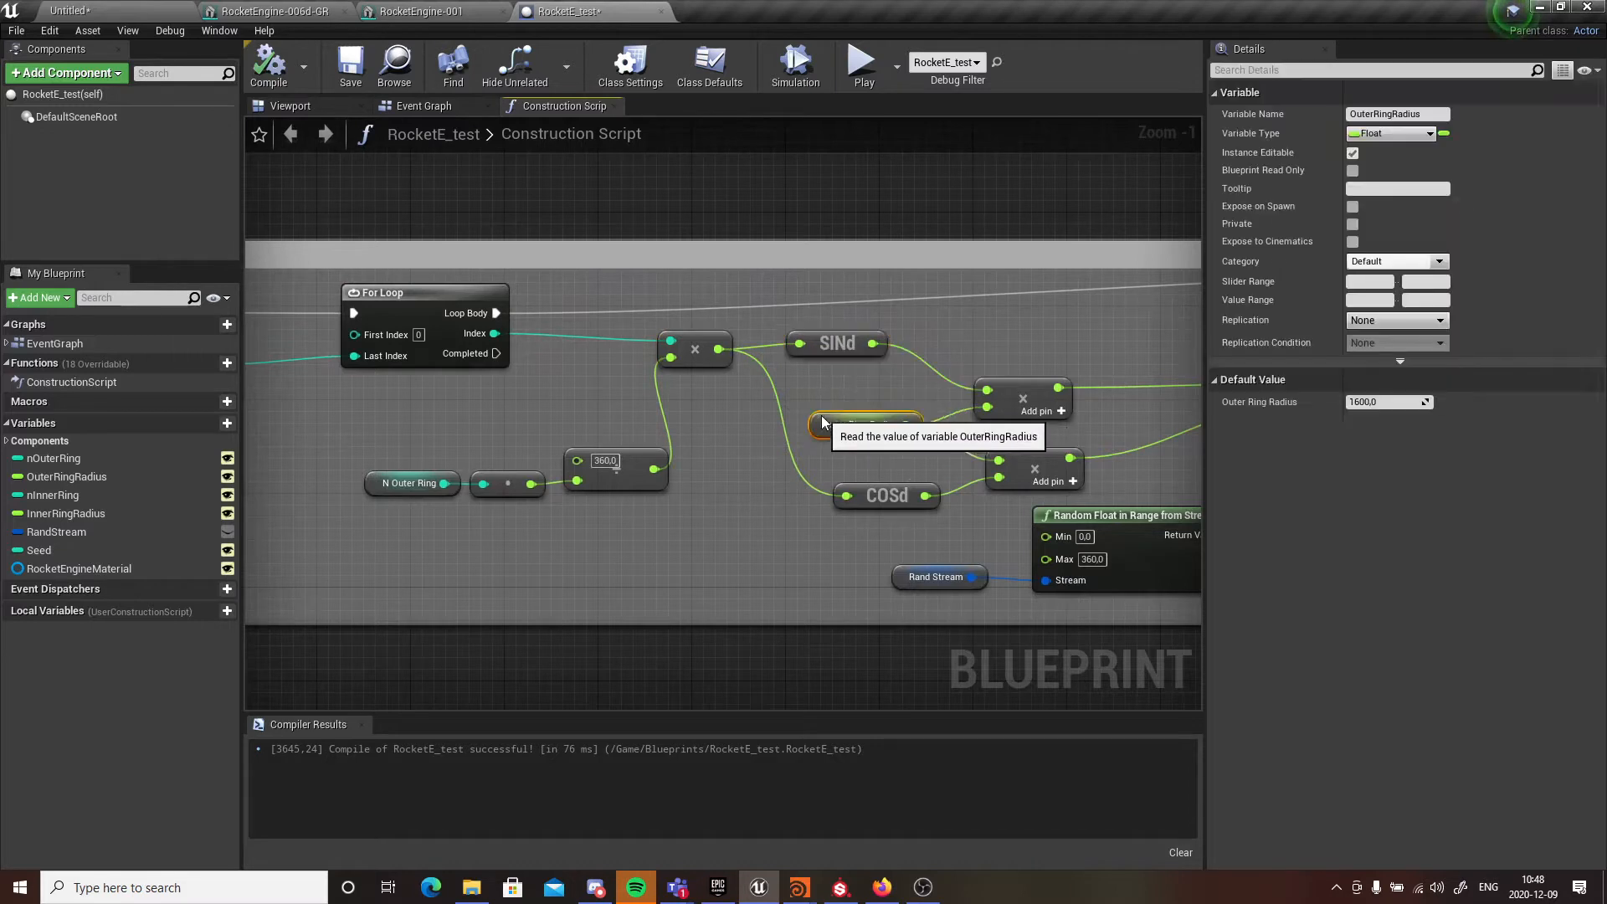
drag(843, 421, 819, 421)
drag(873, 503, 837, 506)
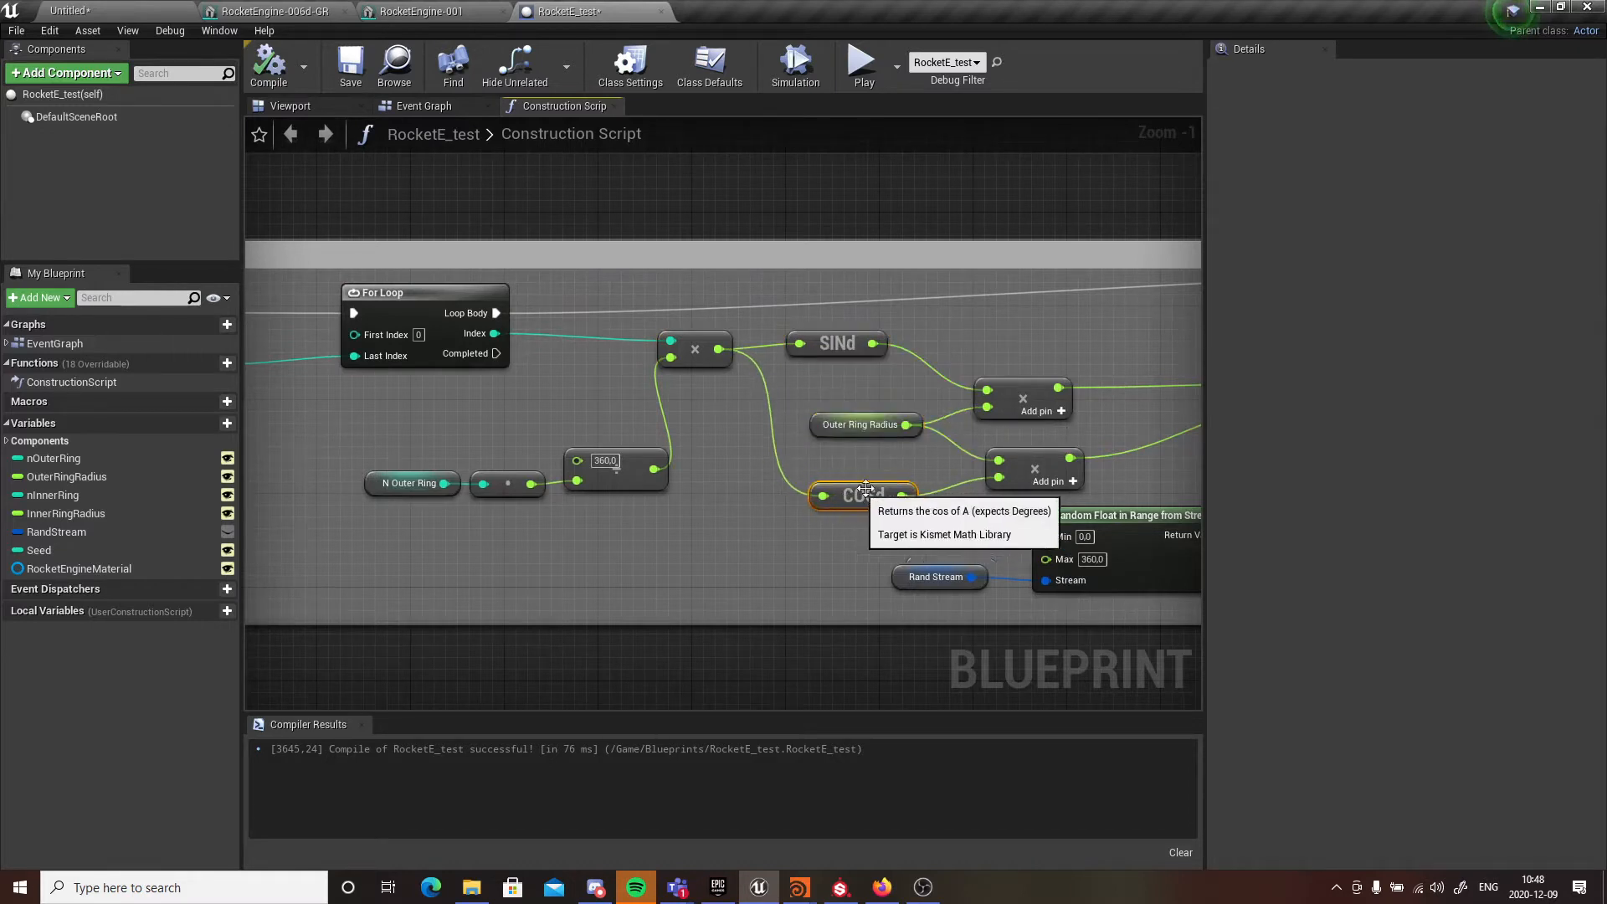
right_drag(837, 506, 735, 492)
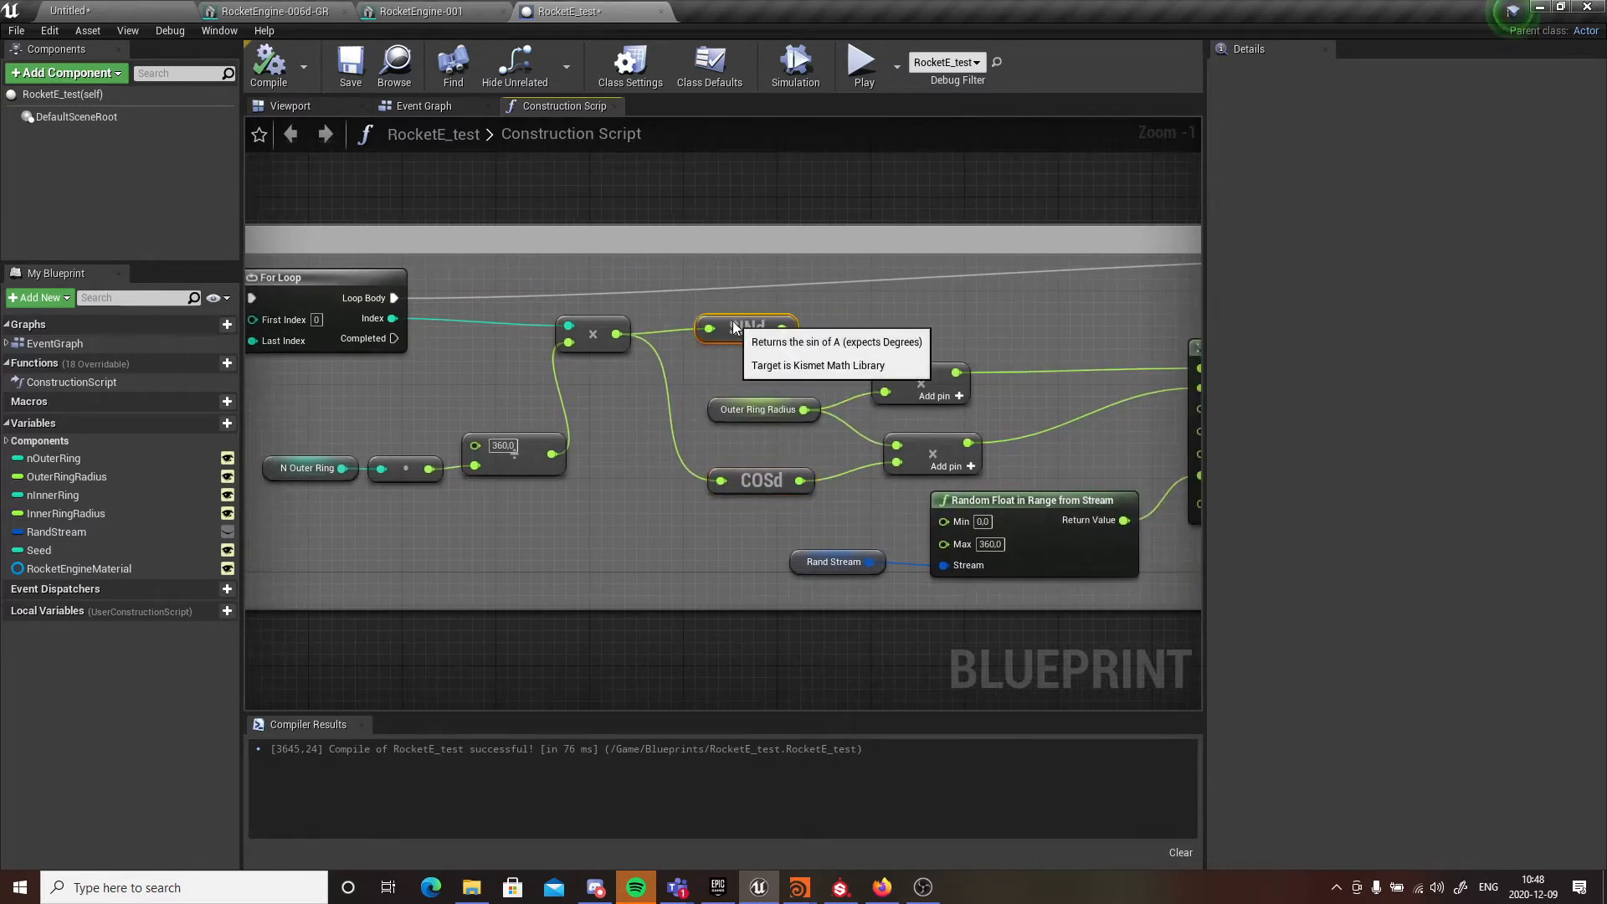
drag(718, 321, 729, 322)
- Search Windows for "pho" and launch Adobe Photoshop 2021
key(alt+Tab)
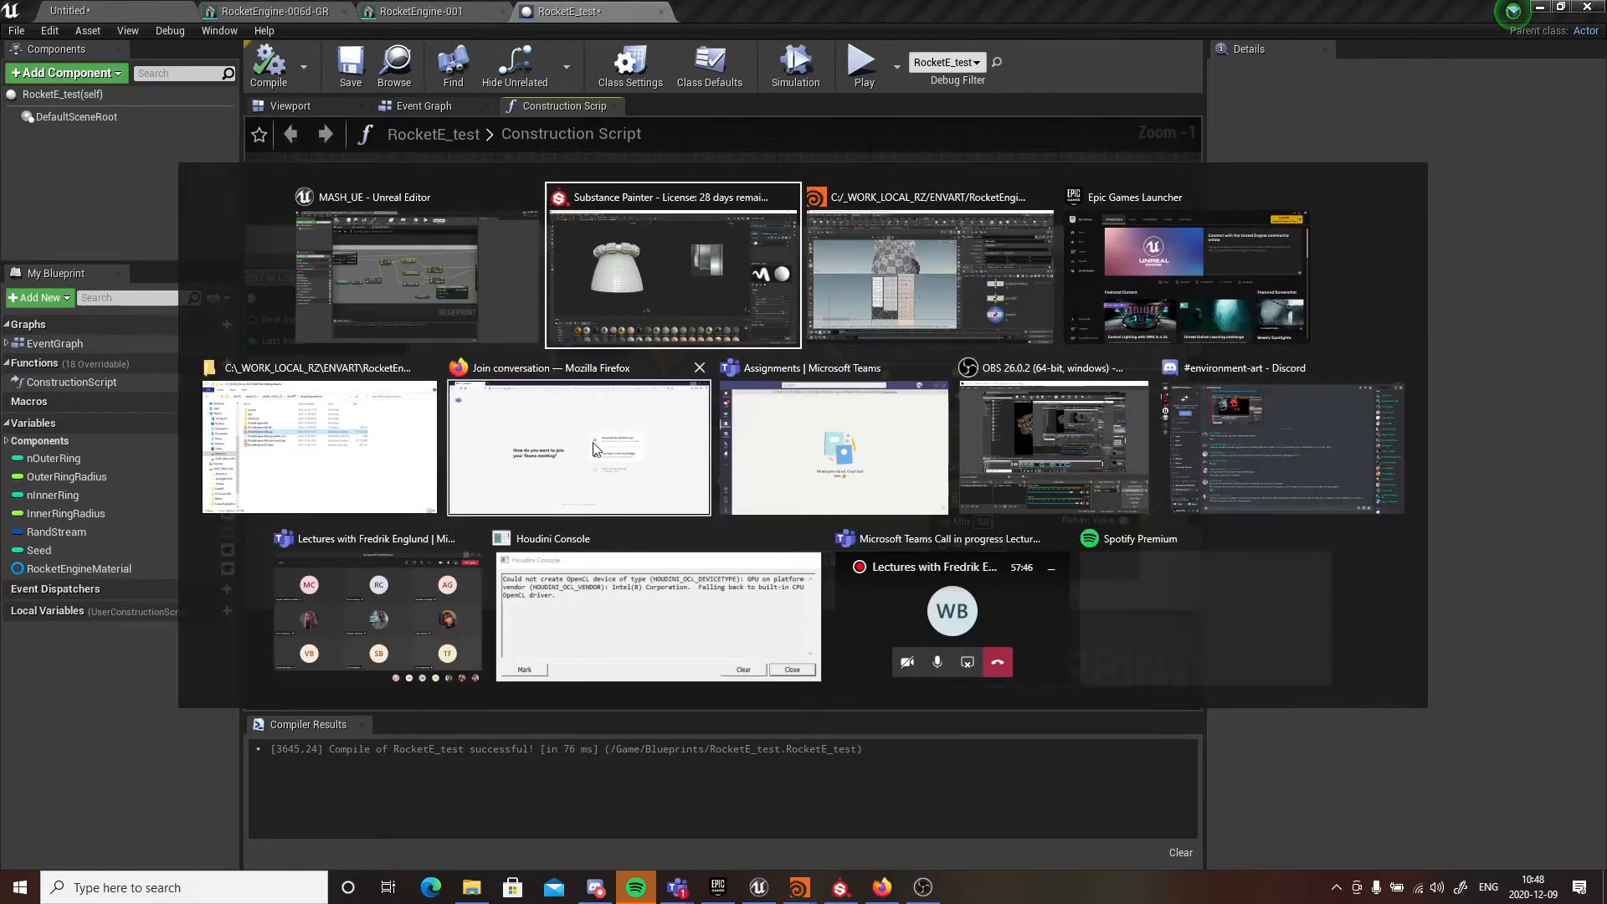
click(430, 262)
key(super)
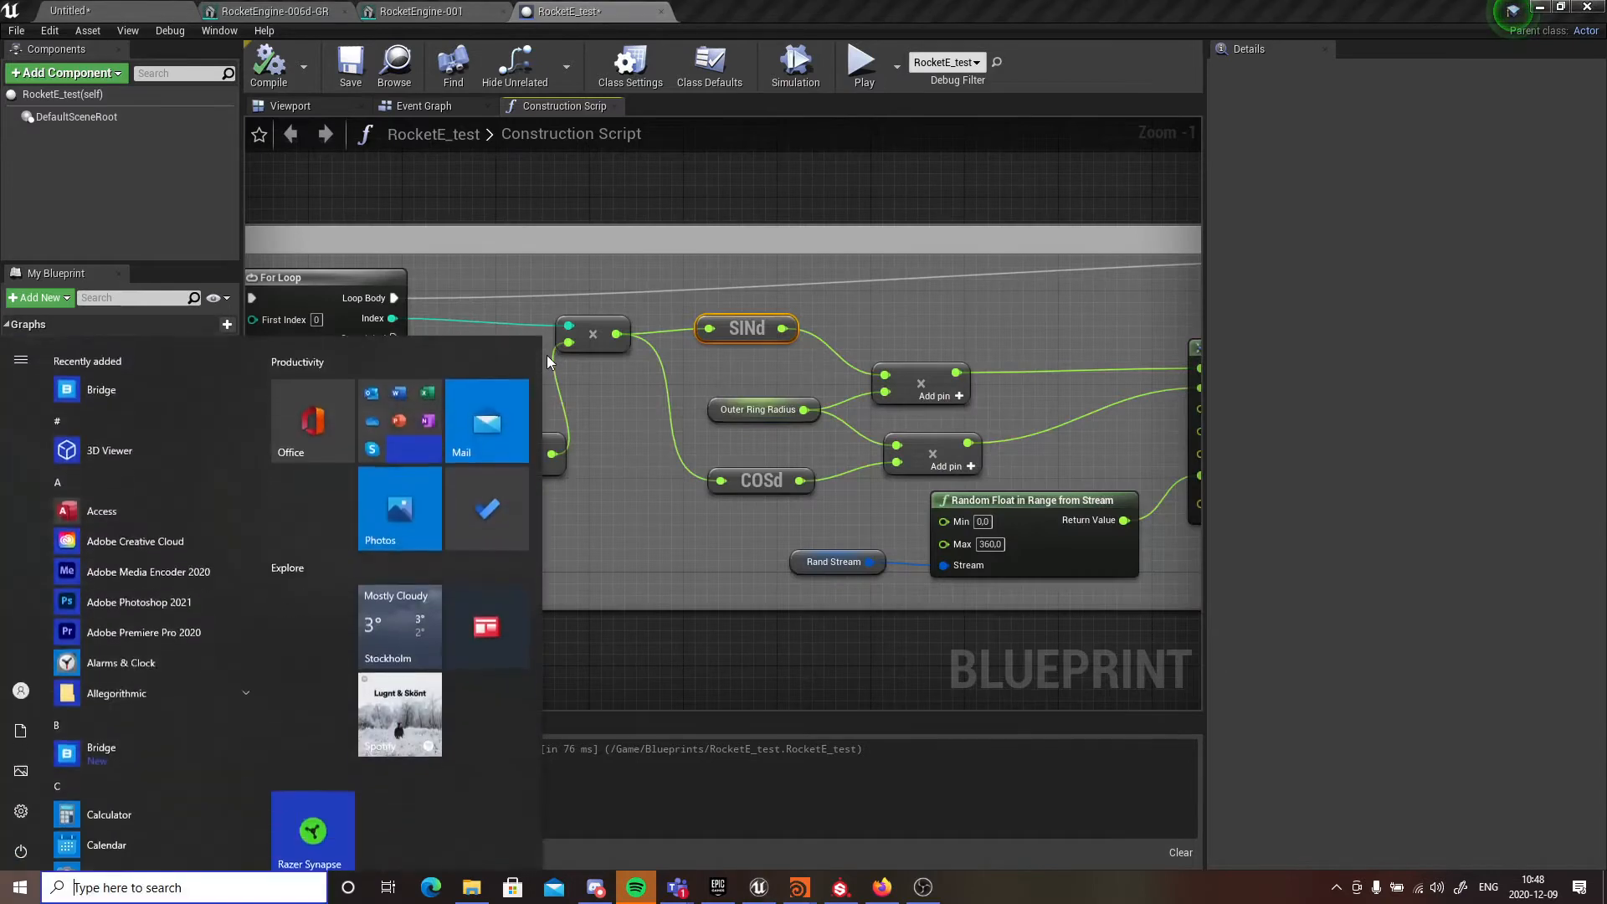
text(pho)
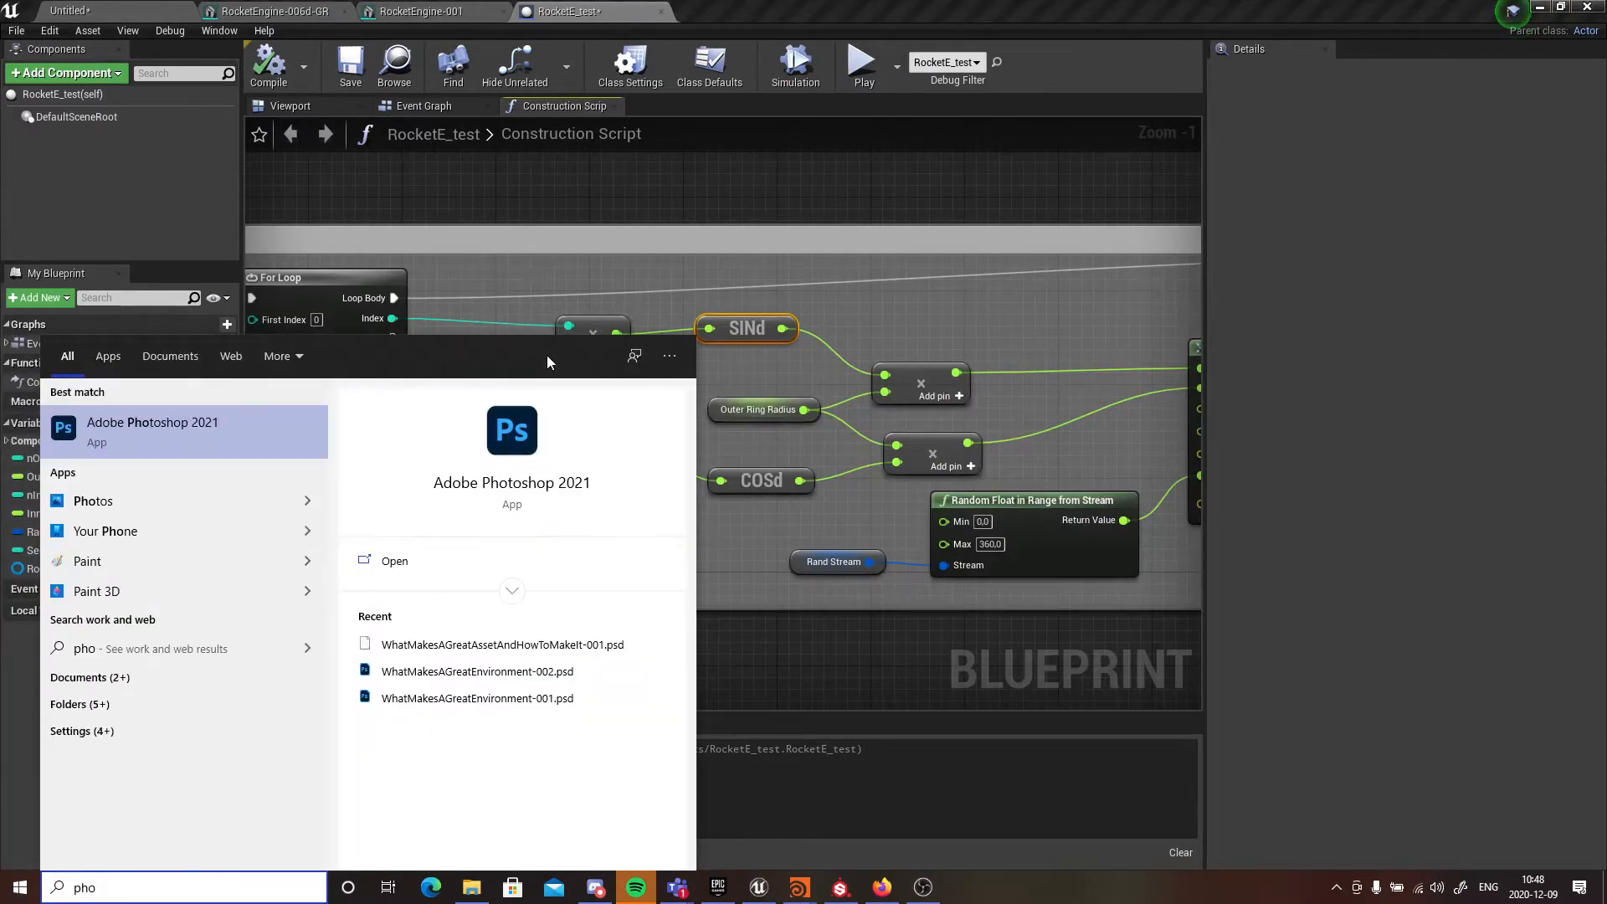
key(Escape)
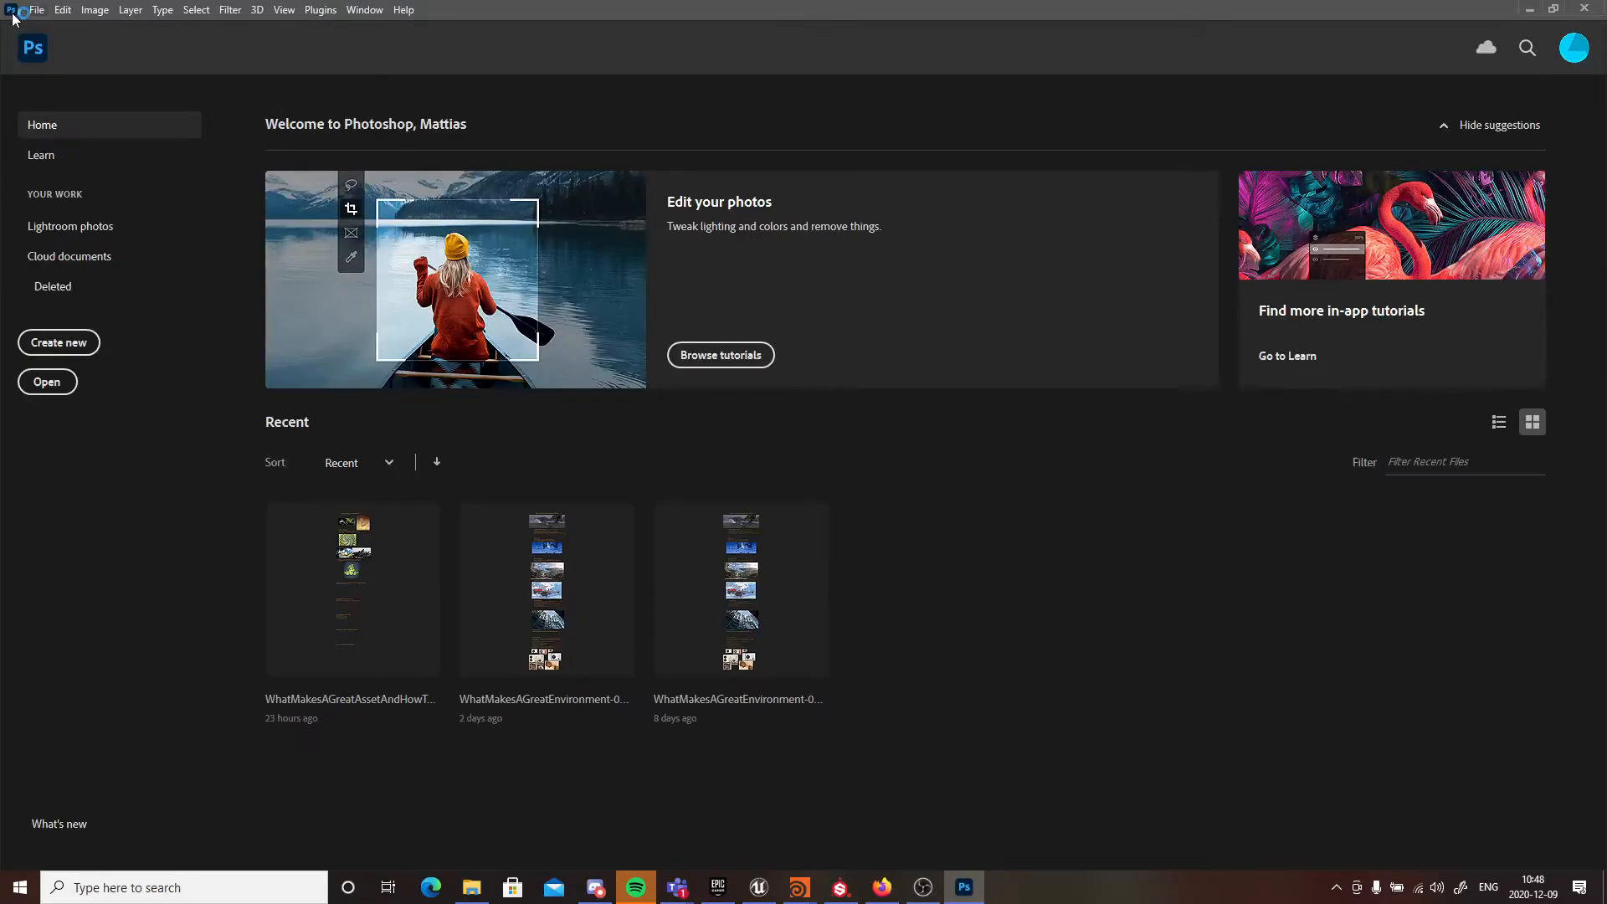
- Create a new document from the HDTV 1080p preset, 1920 x 1080 px, and pick the Ellipse tool
click(36, 10)
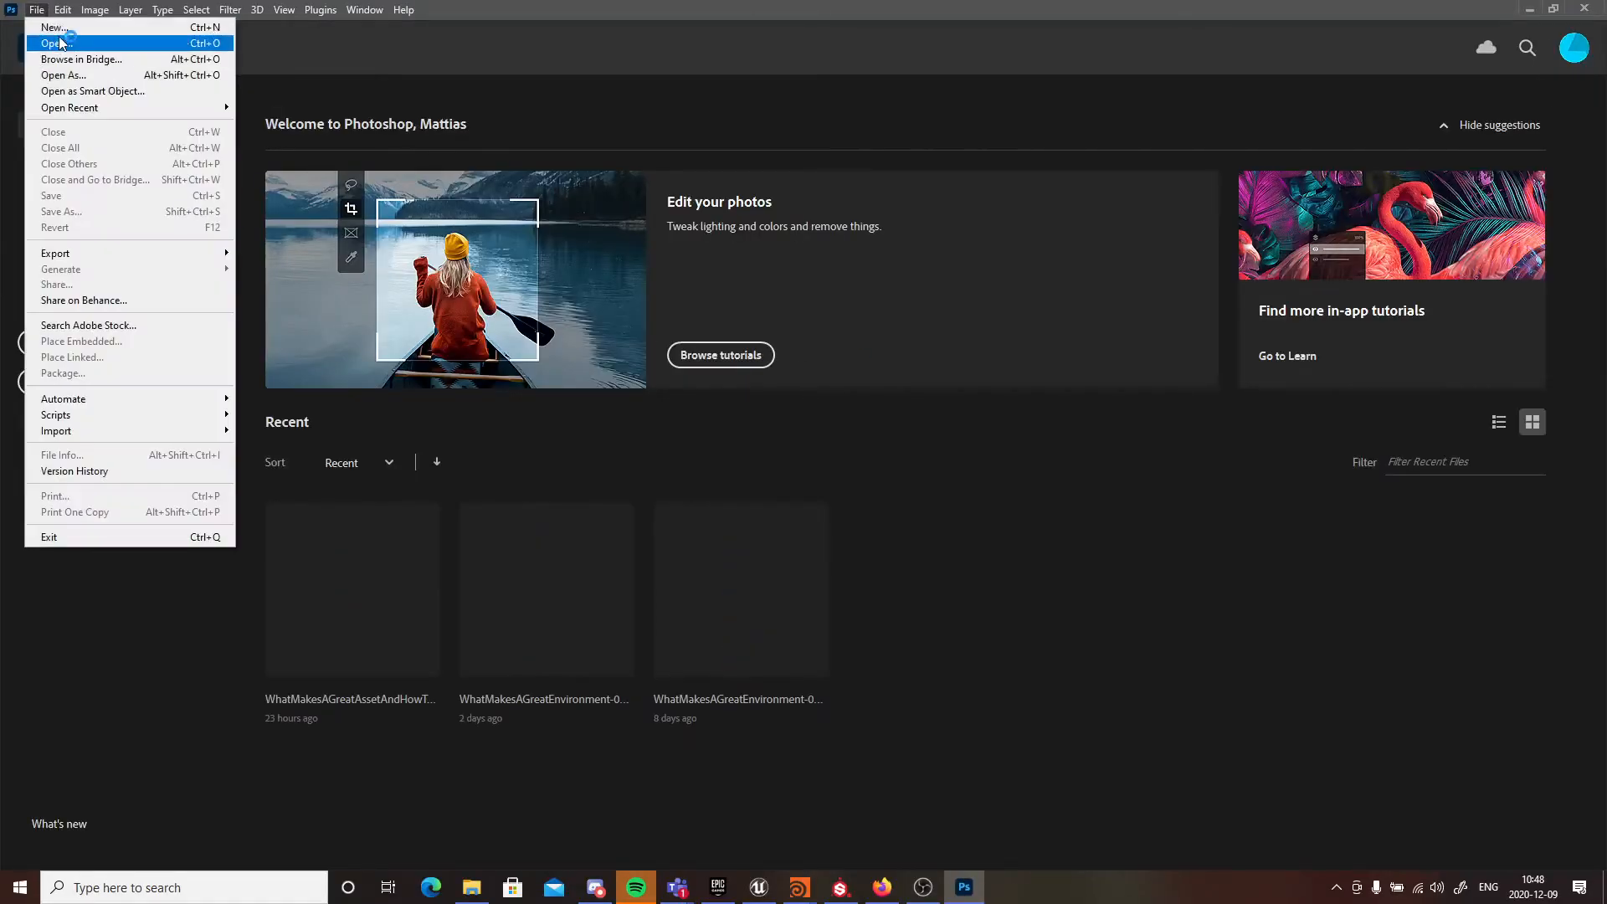
click(56, 28)
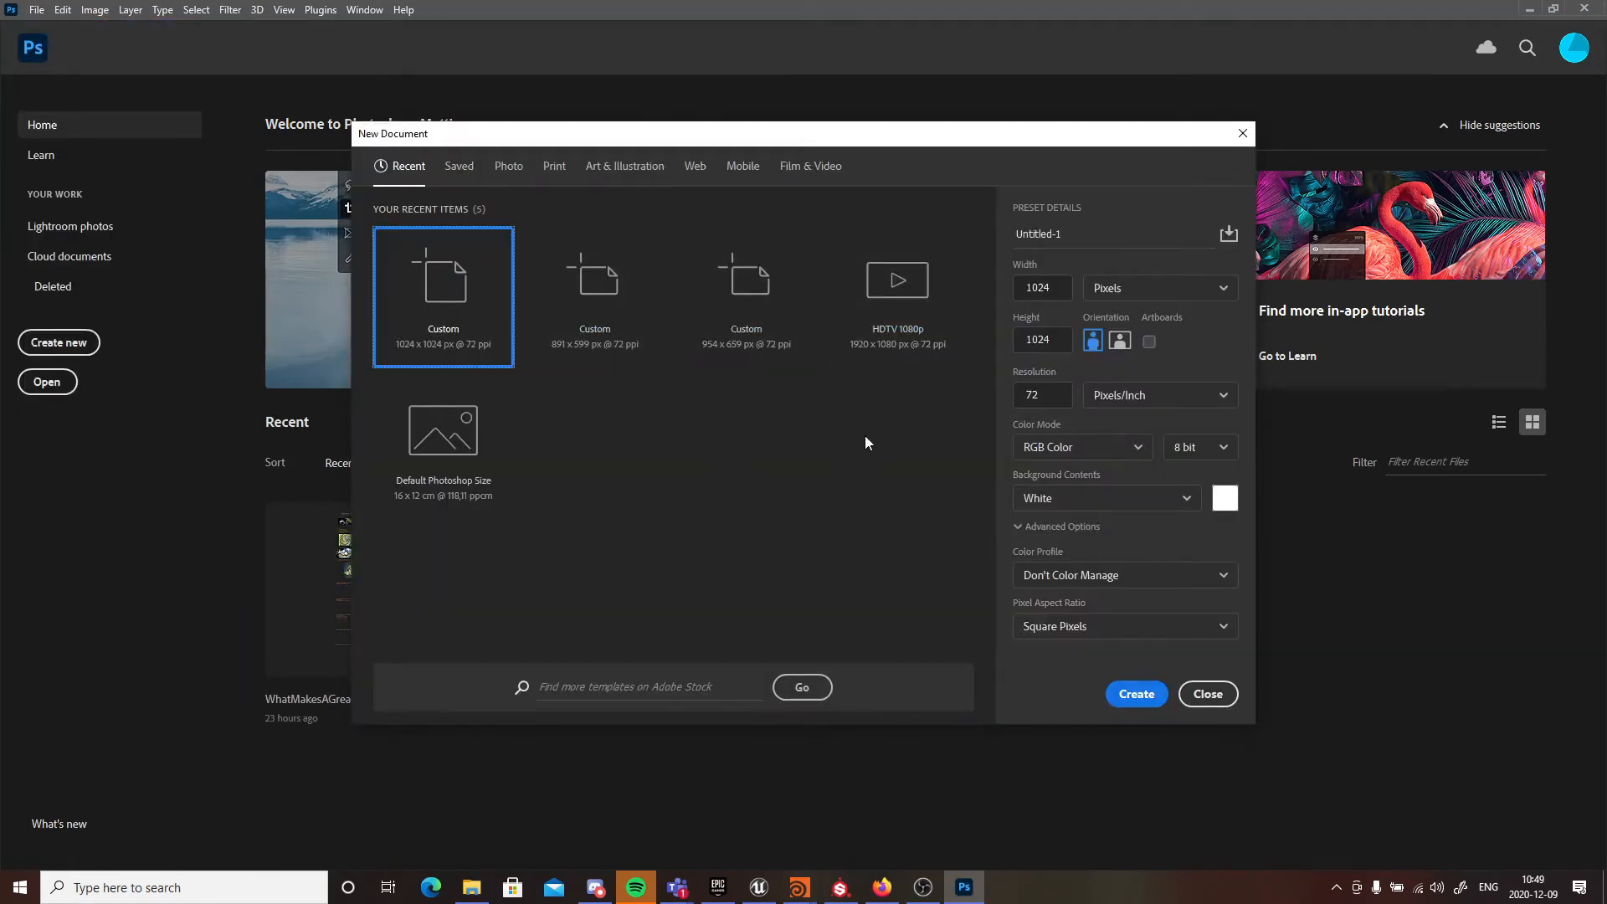
click(911, 291)
click(1132, 694)
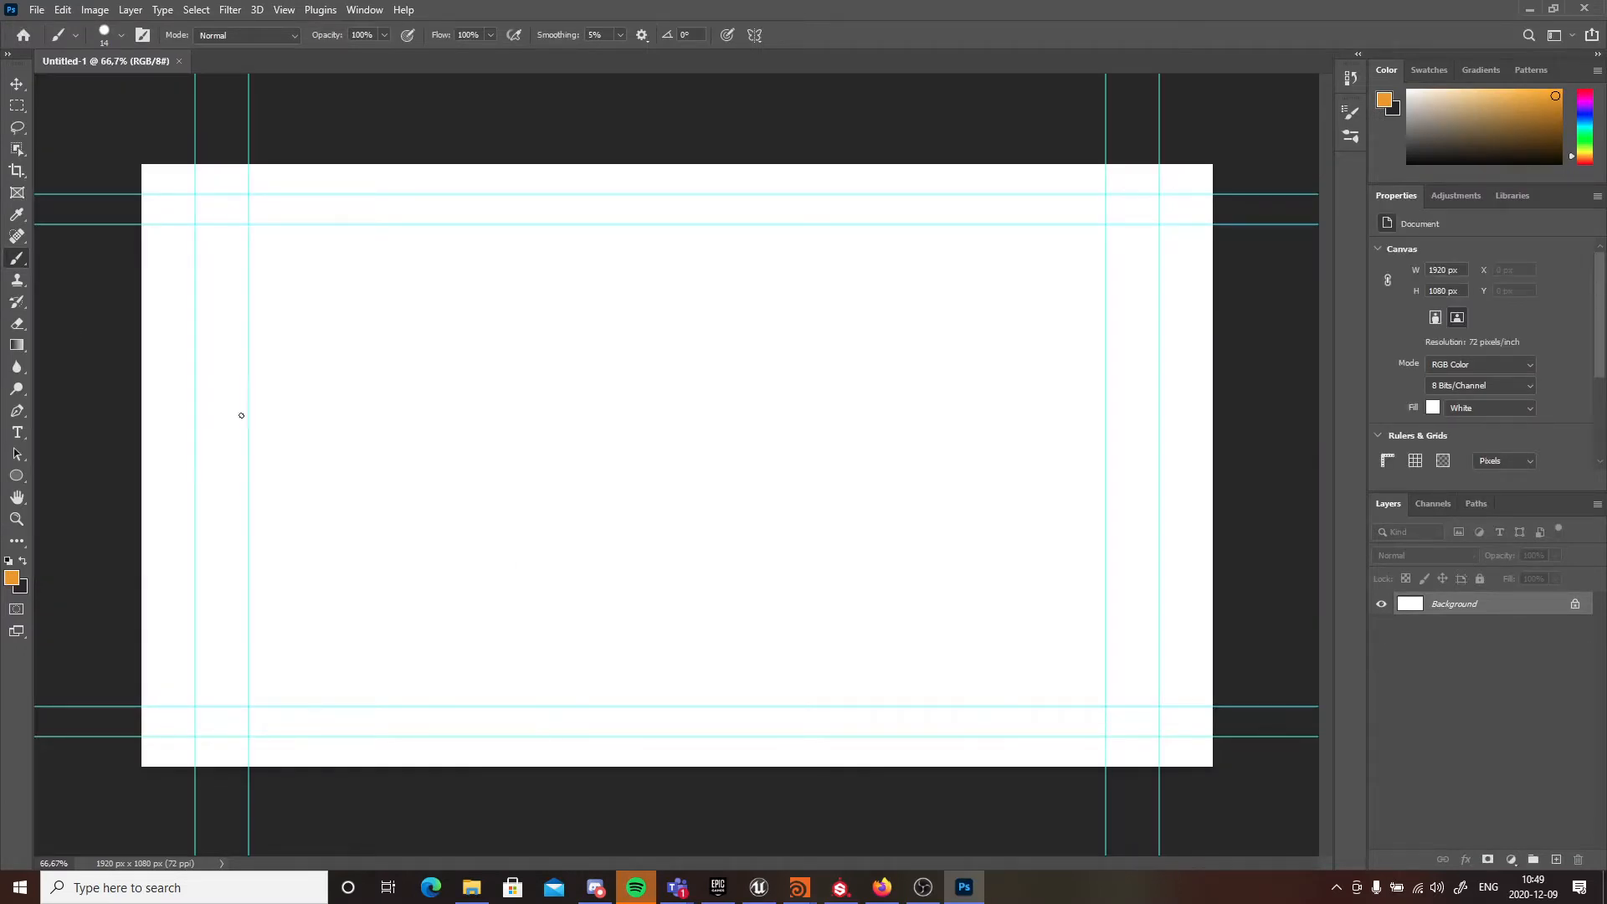
click(12, 480)
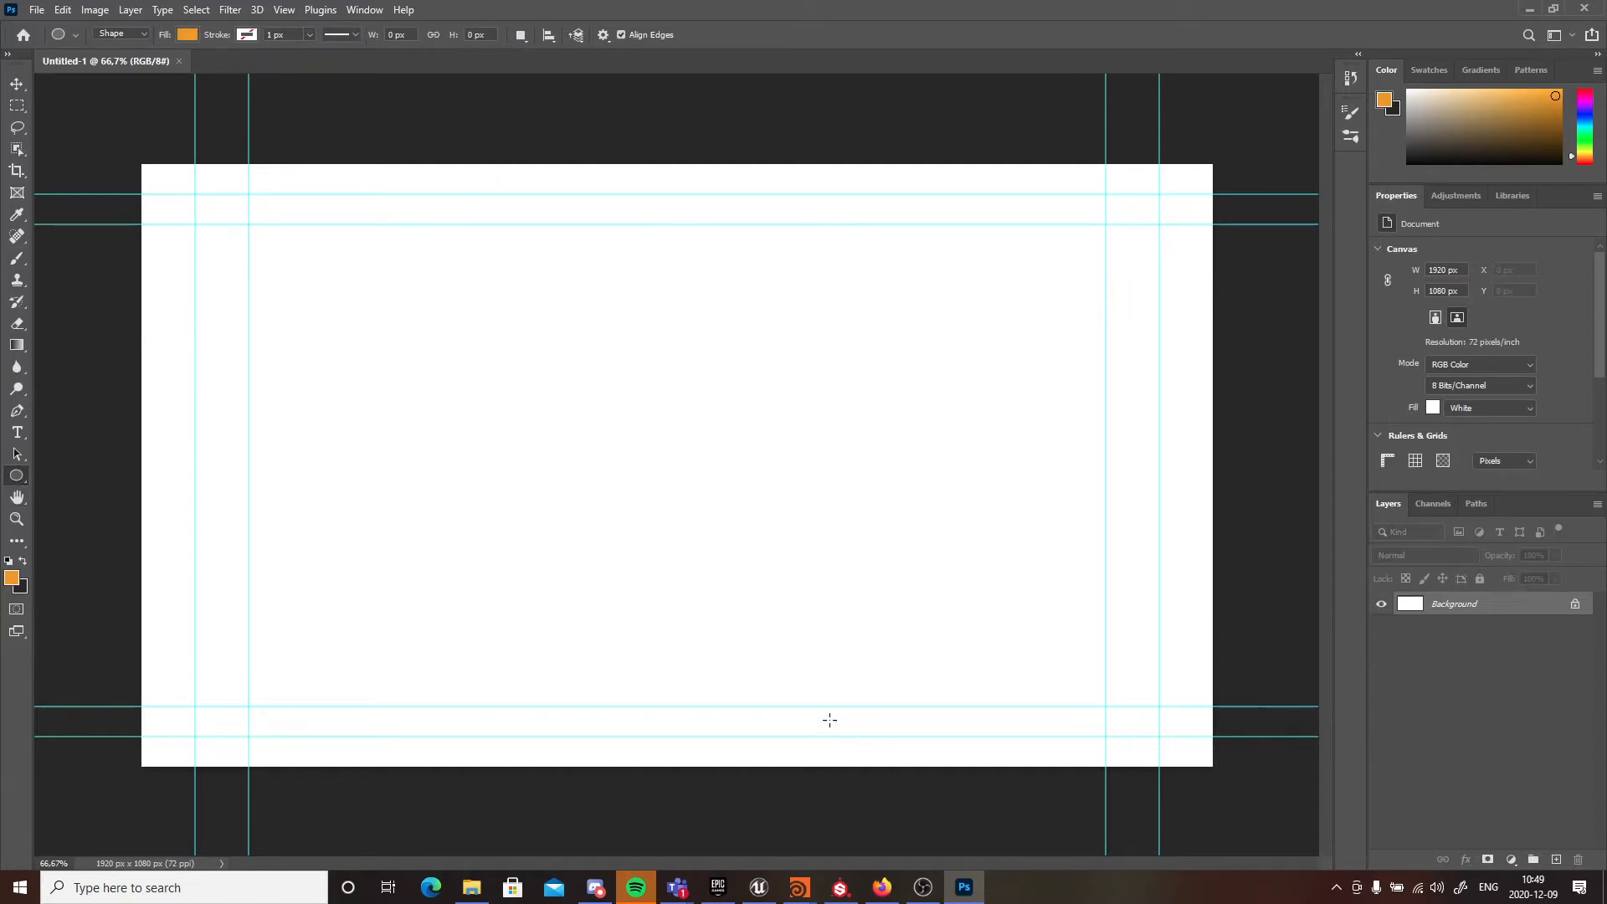
drag(453, 289, 611, 430)
drag(518, 332, 743, 567)
key(ctrl+z)
key(ctrl+z)
- Draw an orange circle about 767 px in diameter and move it to the middle of the canvas
drag(534, 251, 962, 696)
key(v)
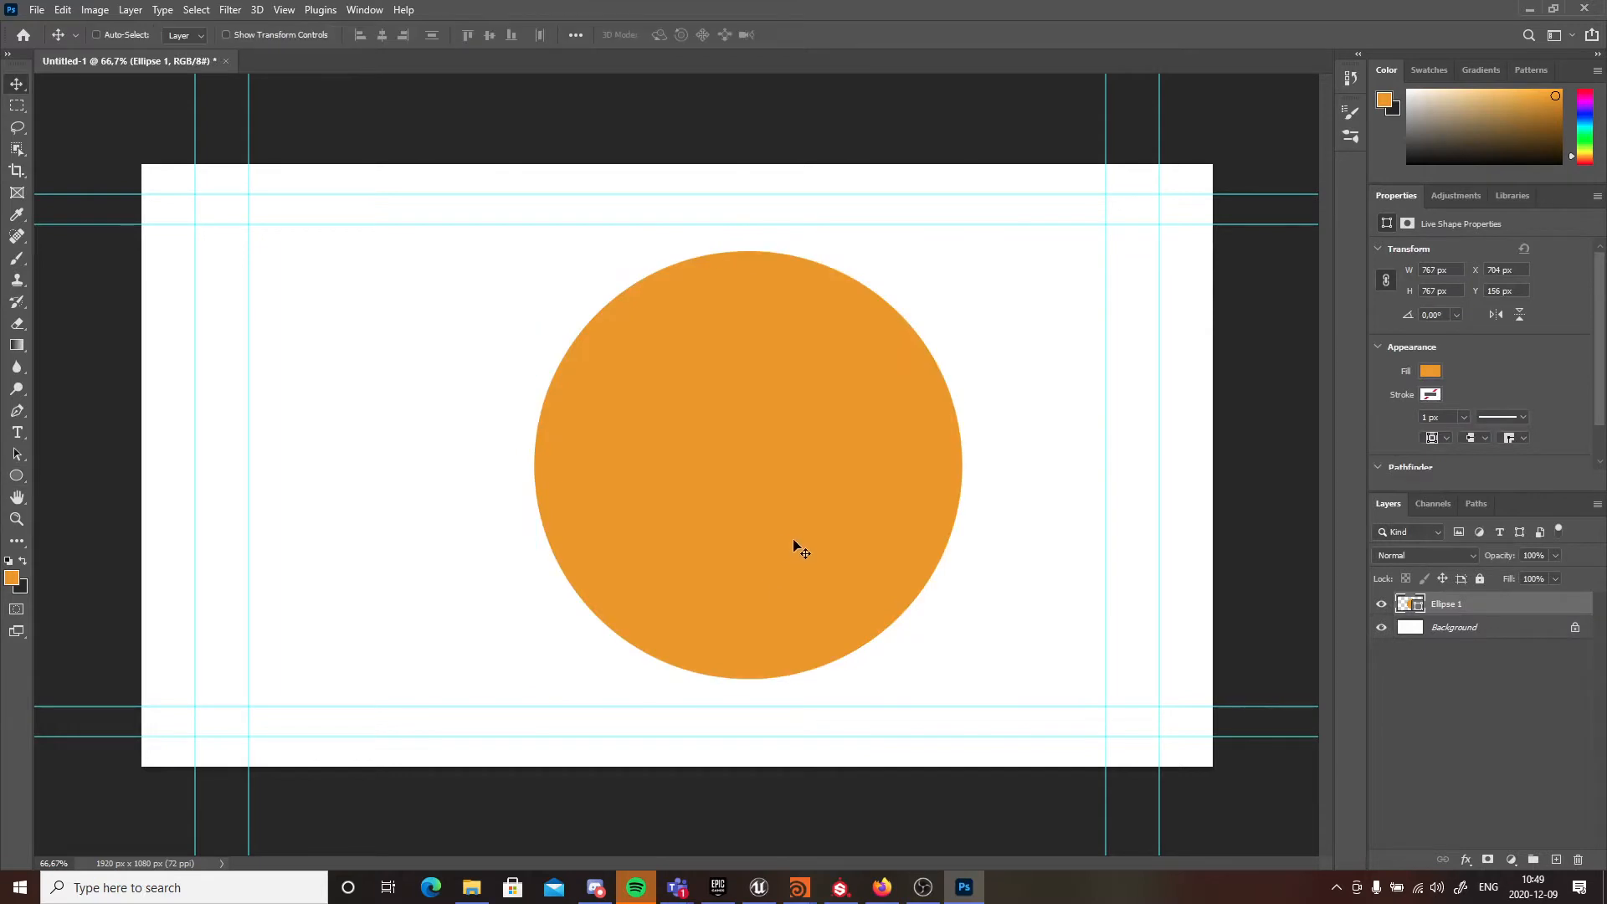
drag(787, 544, 721, 537)
- Switch the shape tool from Ellipse to the Line tool
right_click(18, 476)
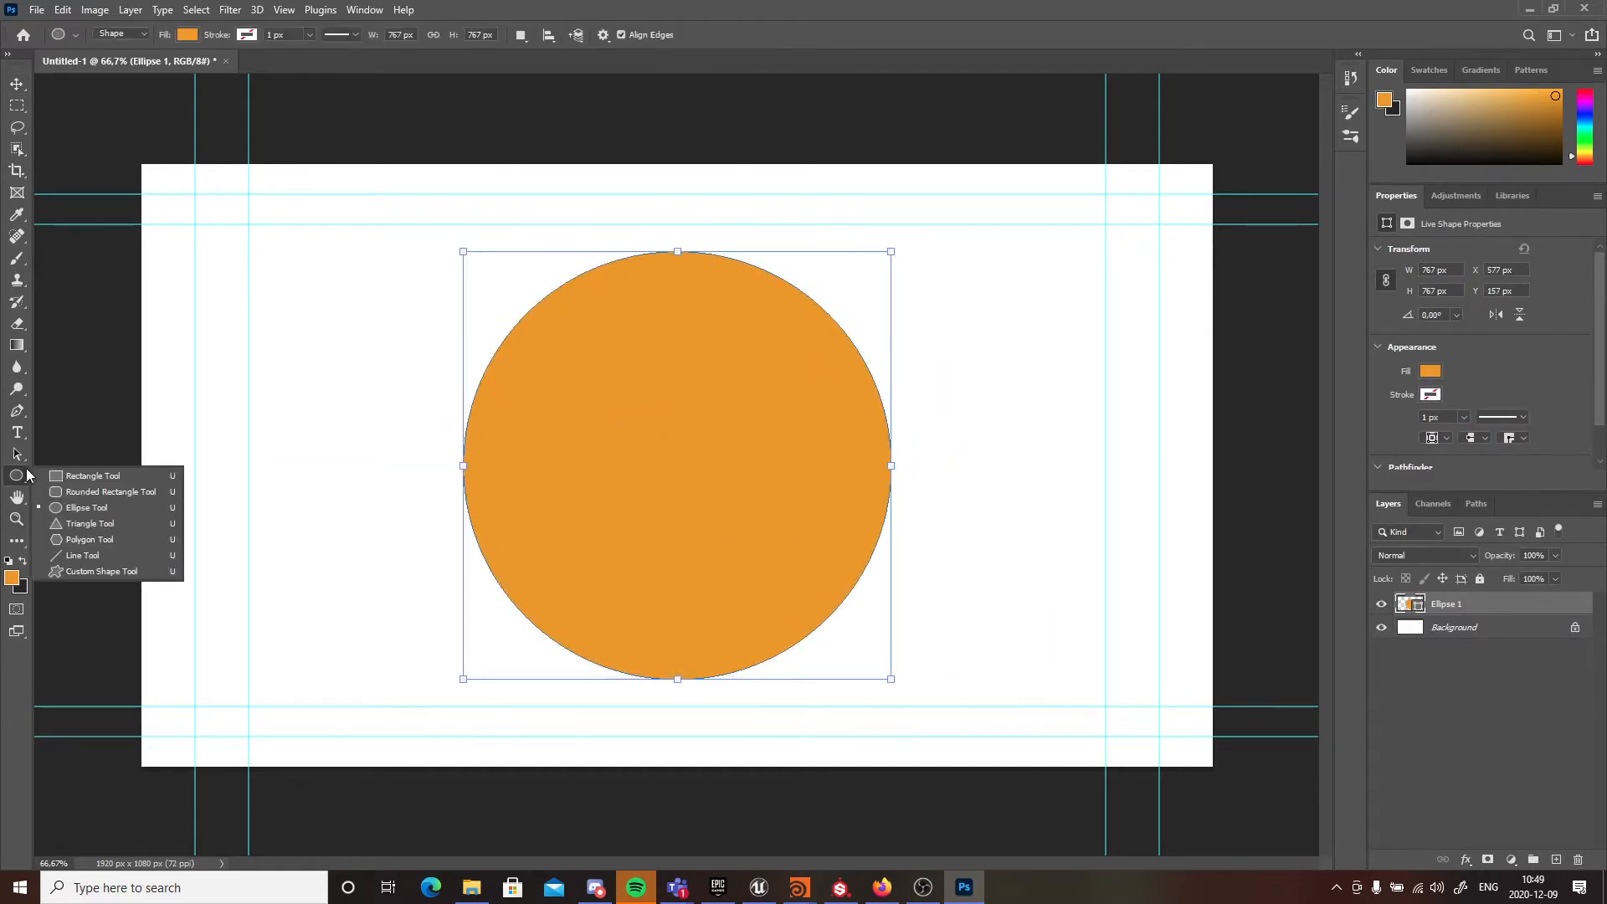
click(94, 559)
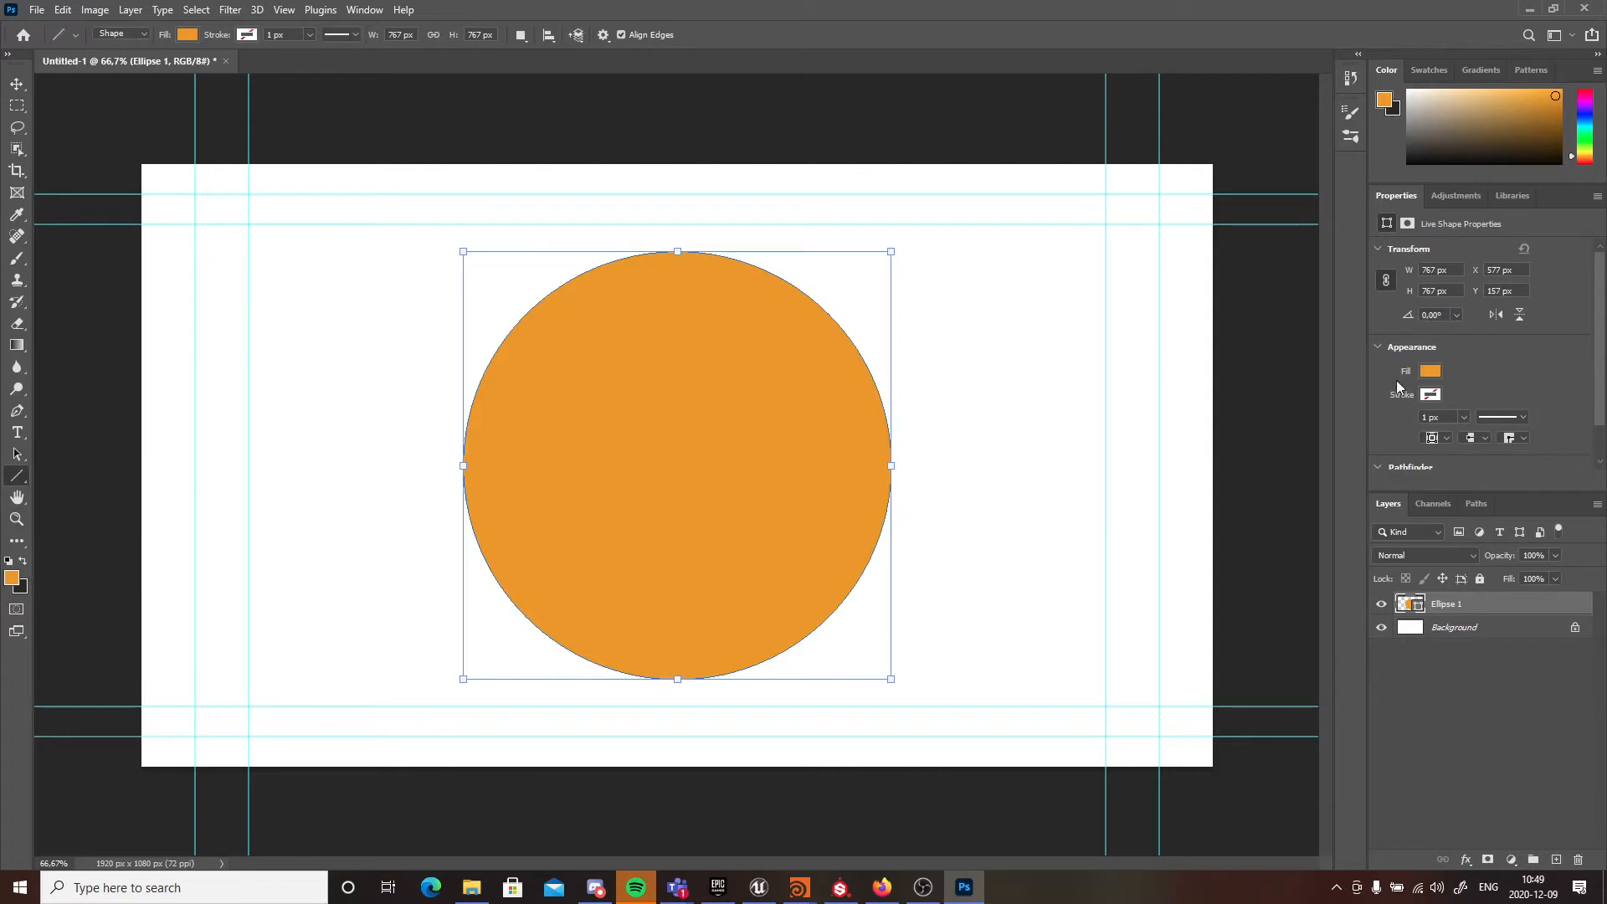
- Try a blue fill on the circle and return it to orange
click(186, 36)
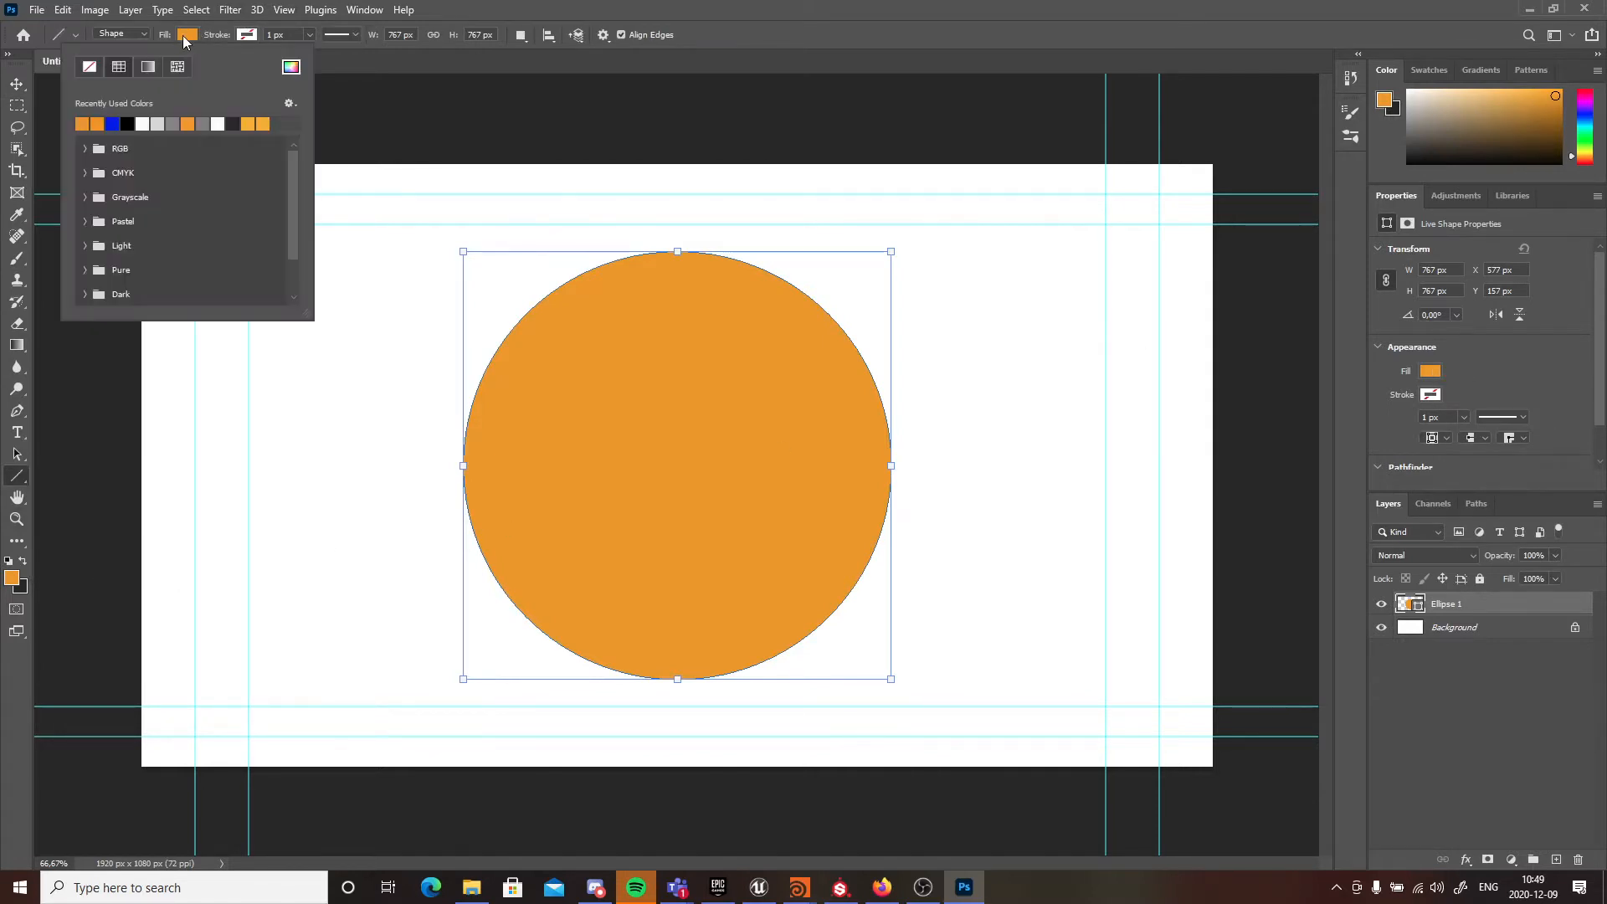
click(111, 124)
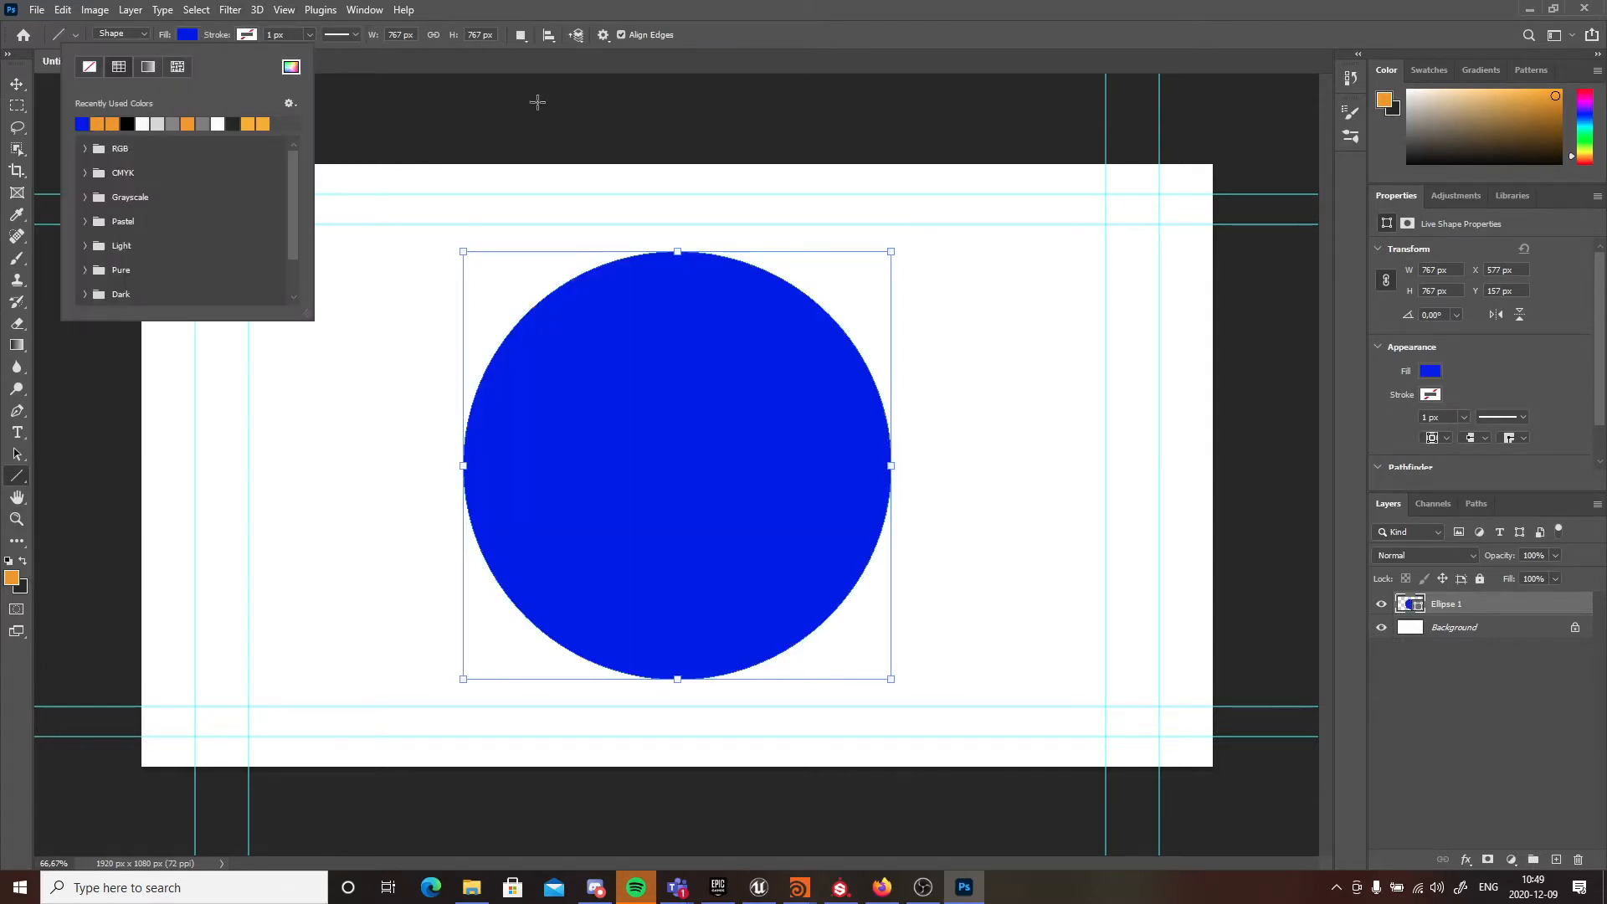
click(112, 124)
click(665, 113)
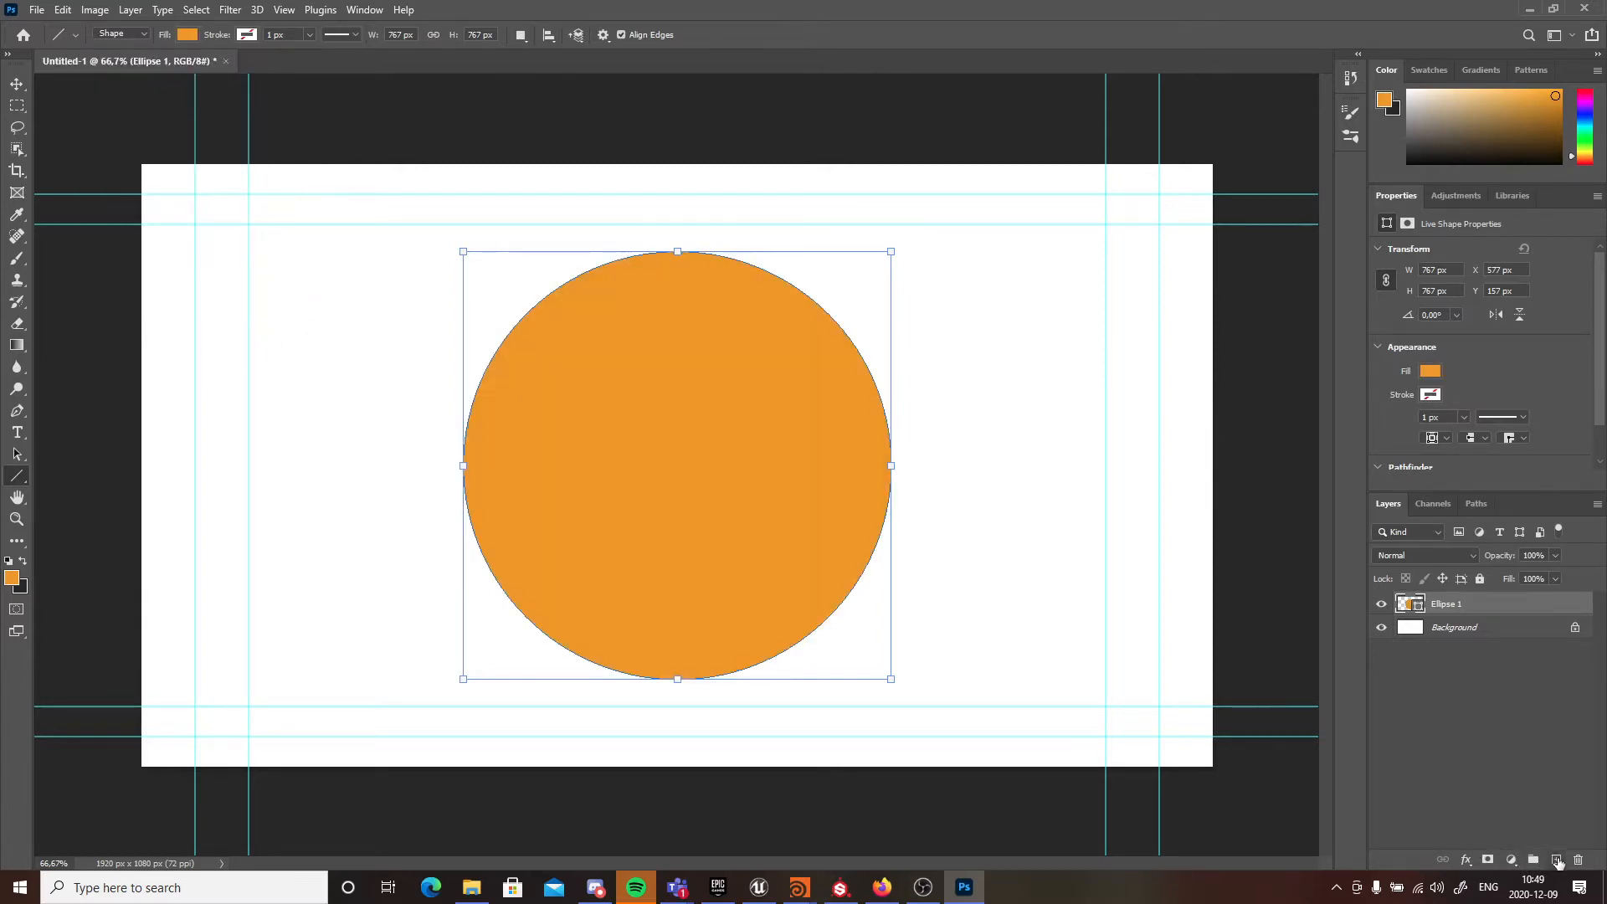
- On a new layer, draw a horizontal line about 1282 px long across the circle's middle with blue fill and an 8 px stroke
click(1557, 860)
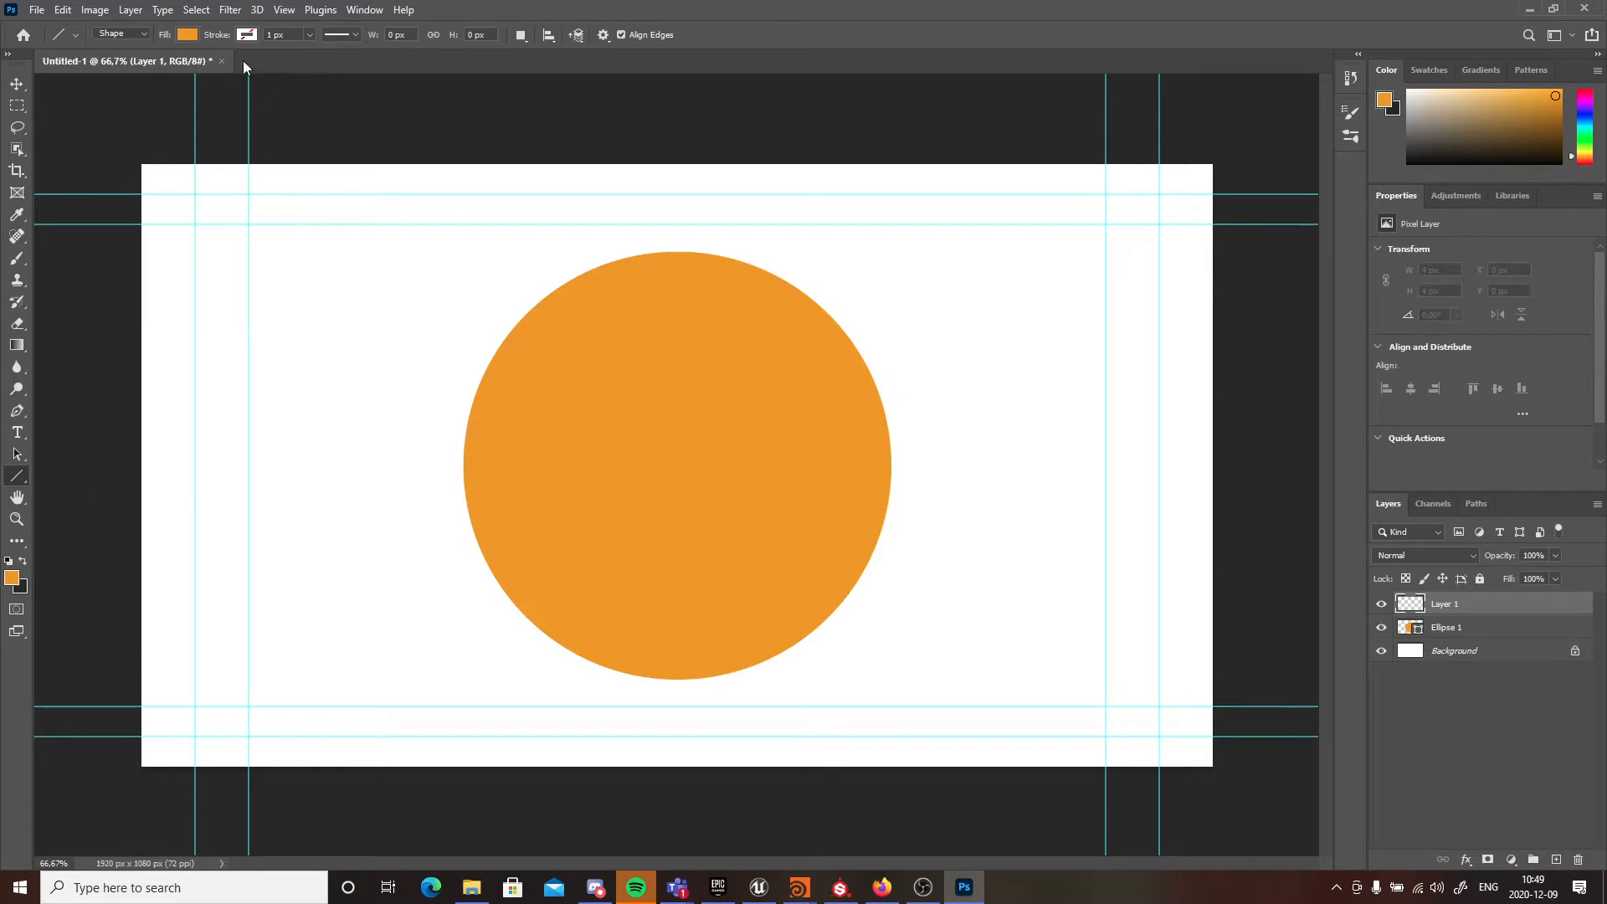
click(186, 34)
click(97, 123)
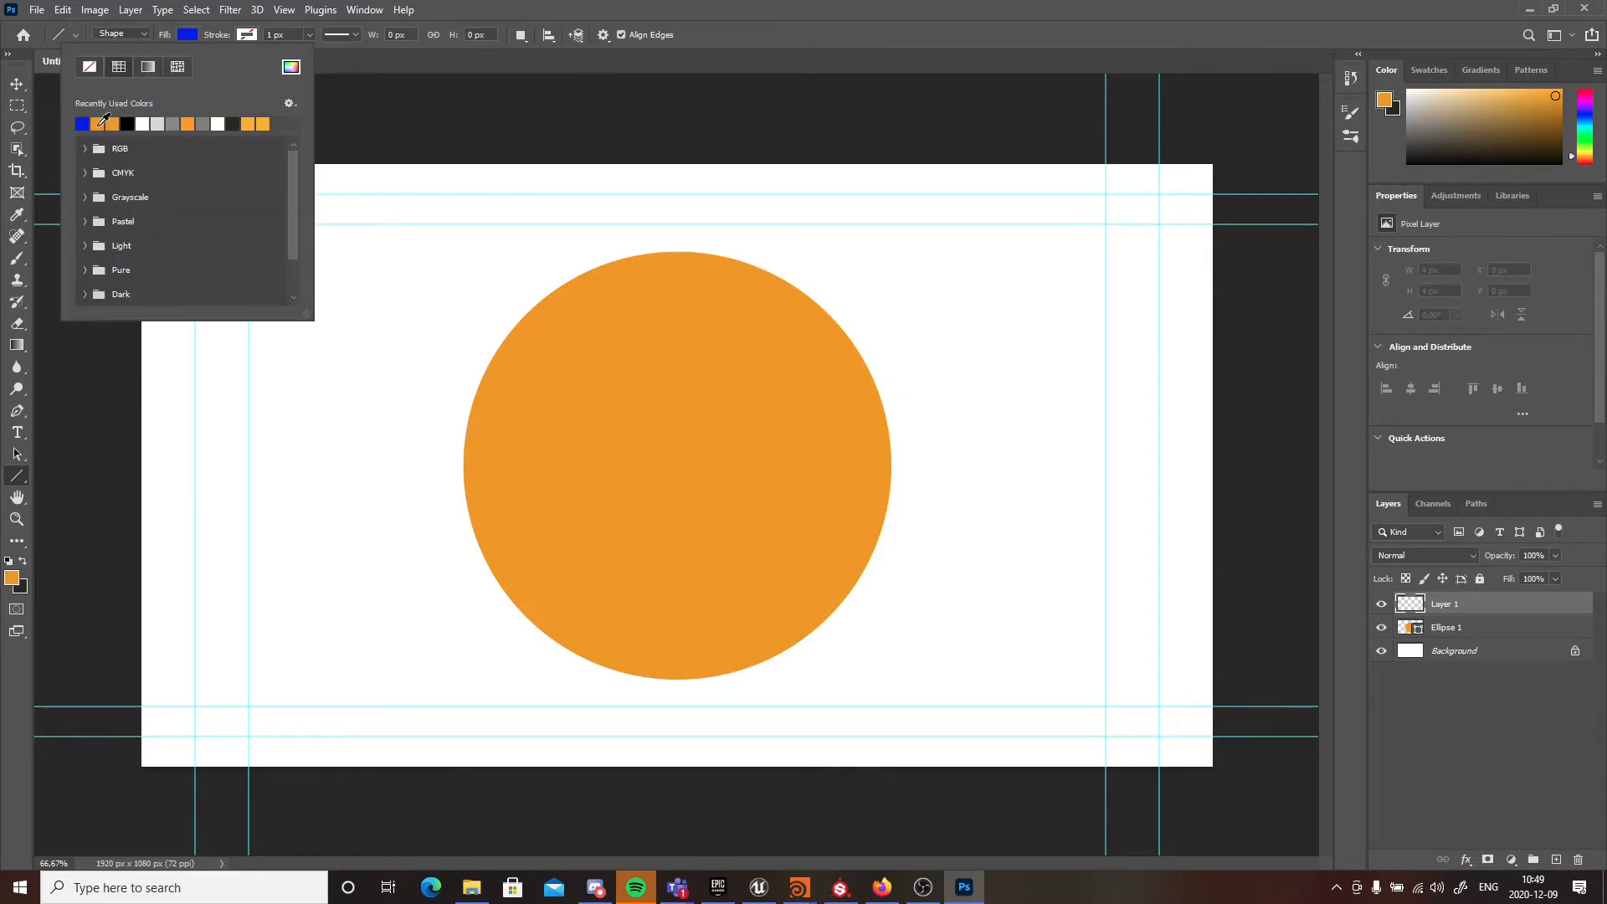
key(Return)
drag(355, 473, 1070, 473)
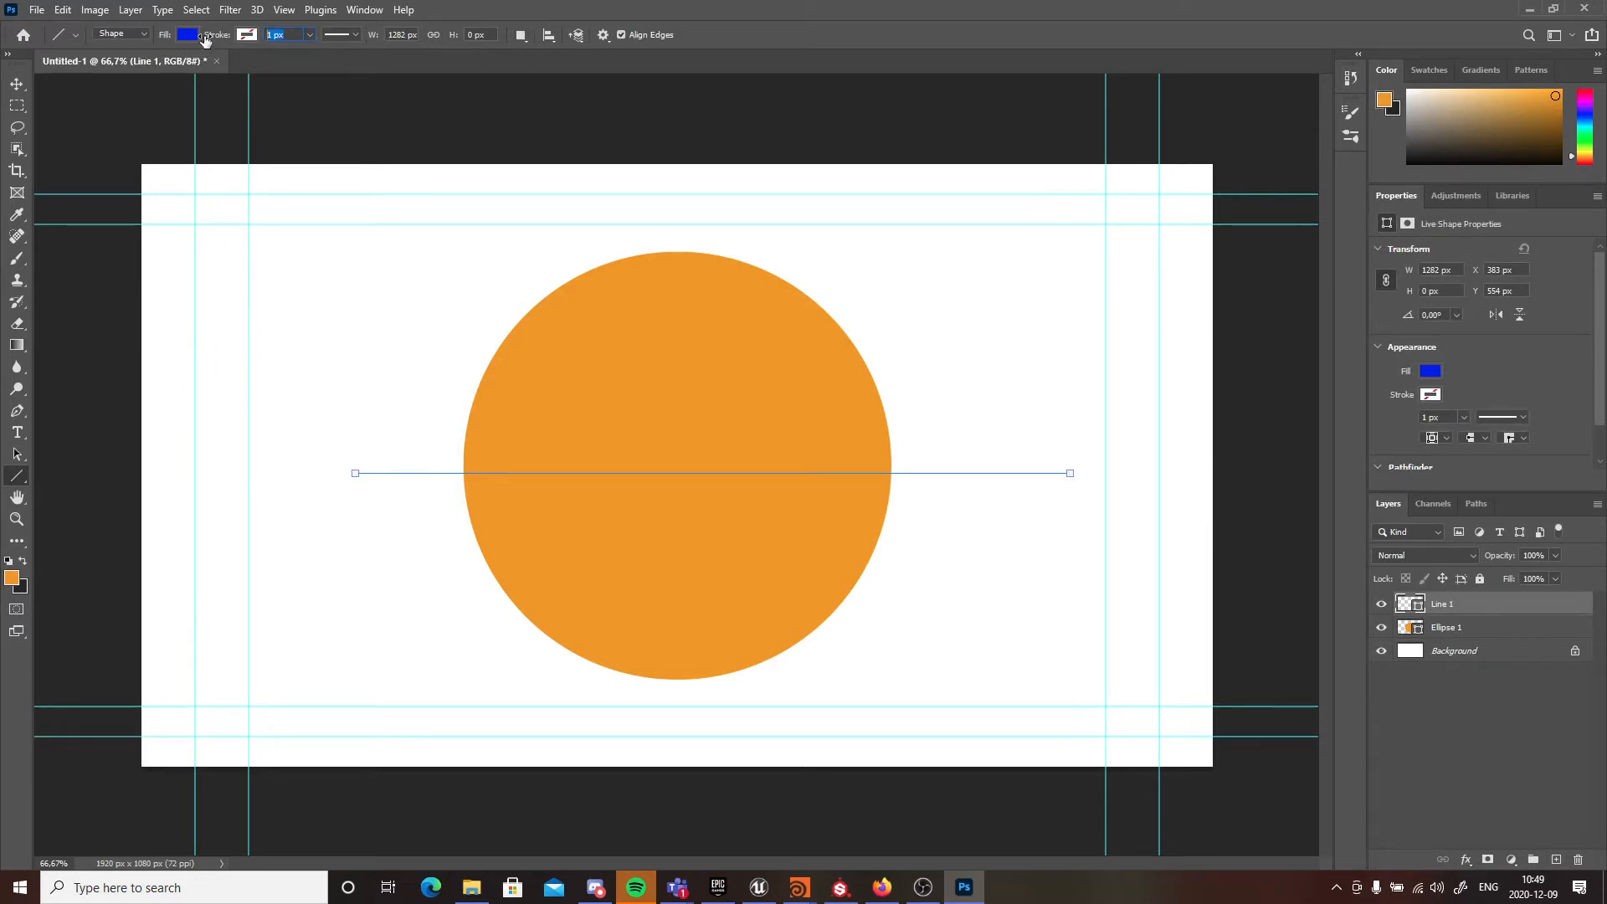
text(8)
key(Return)
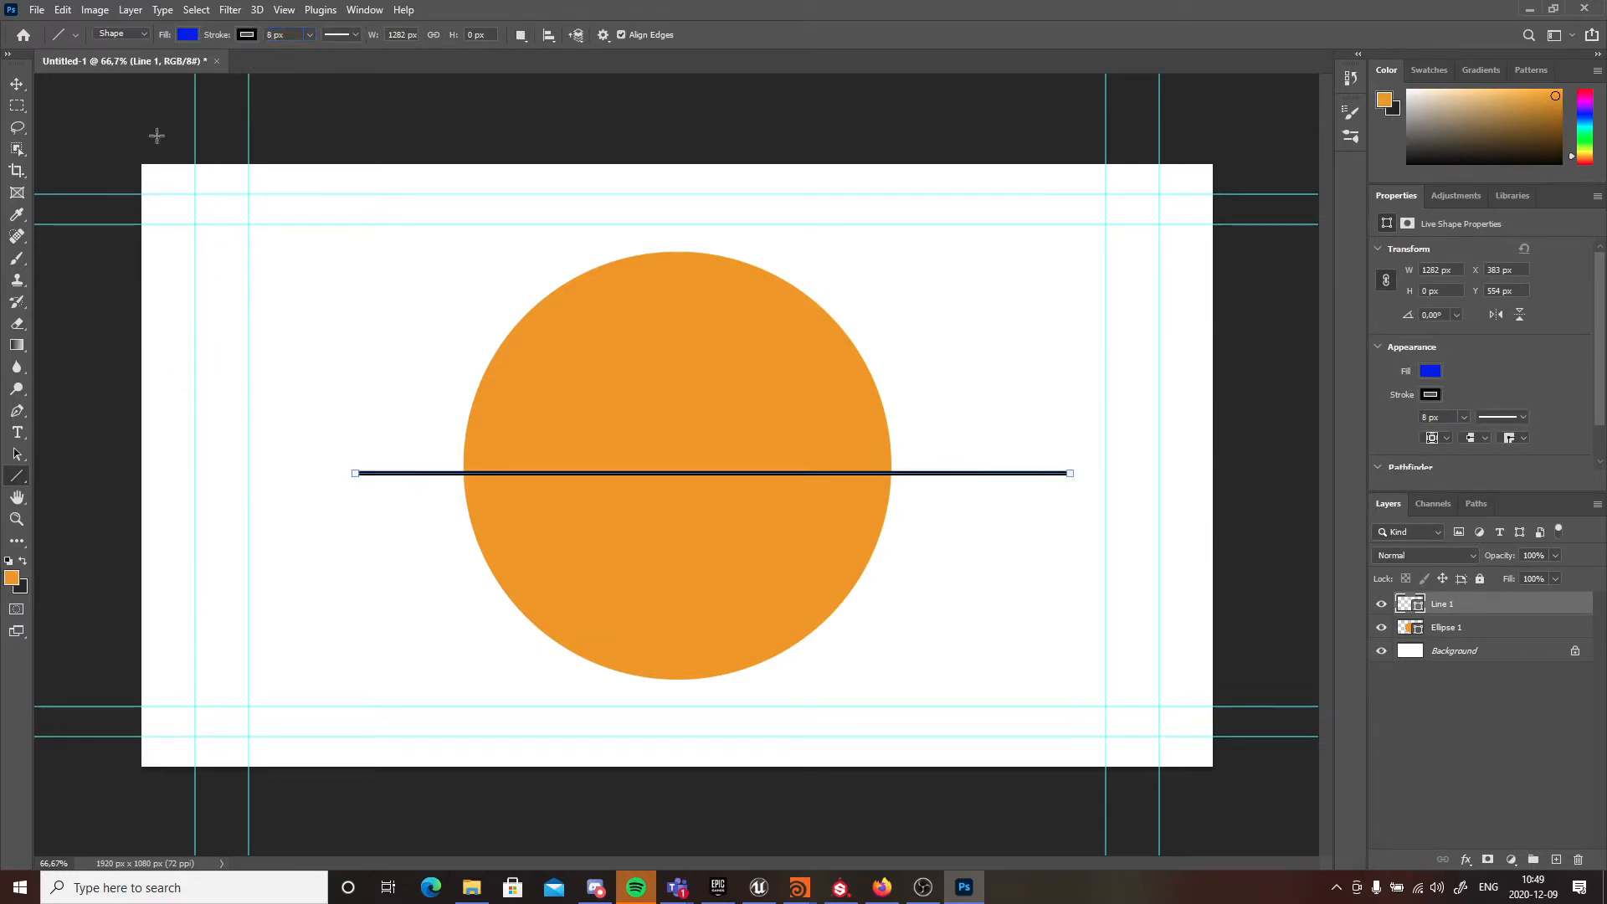
- Draw a vertical line about 962 px long through the circle and move it onto the circle's centre
mouse_move(680, 719)
mouse_down()
mouse_move(680, 163)
mouse_move(680, 184)
mouse_up()
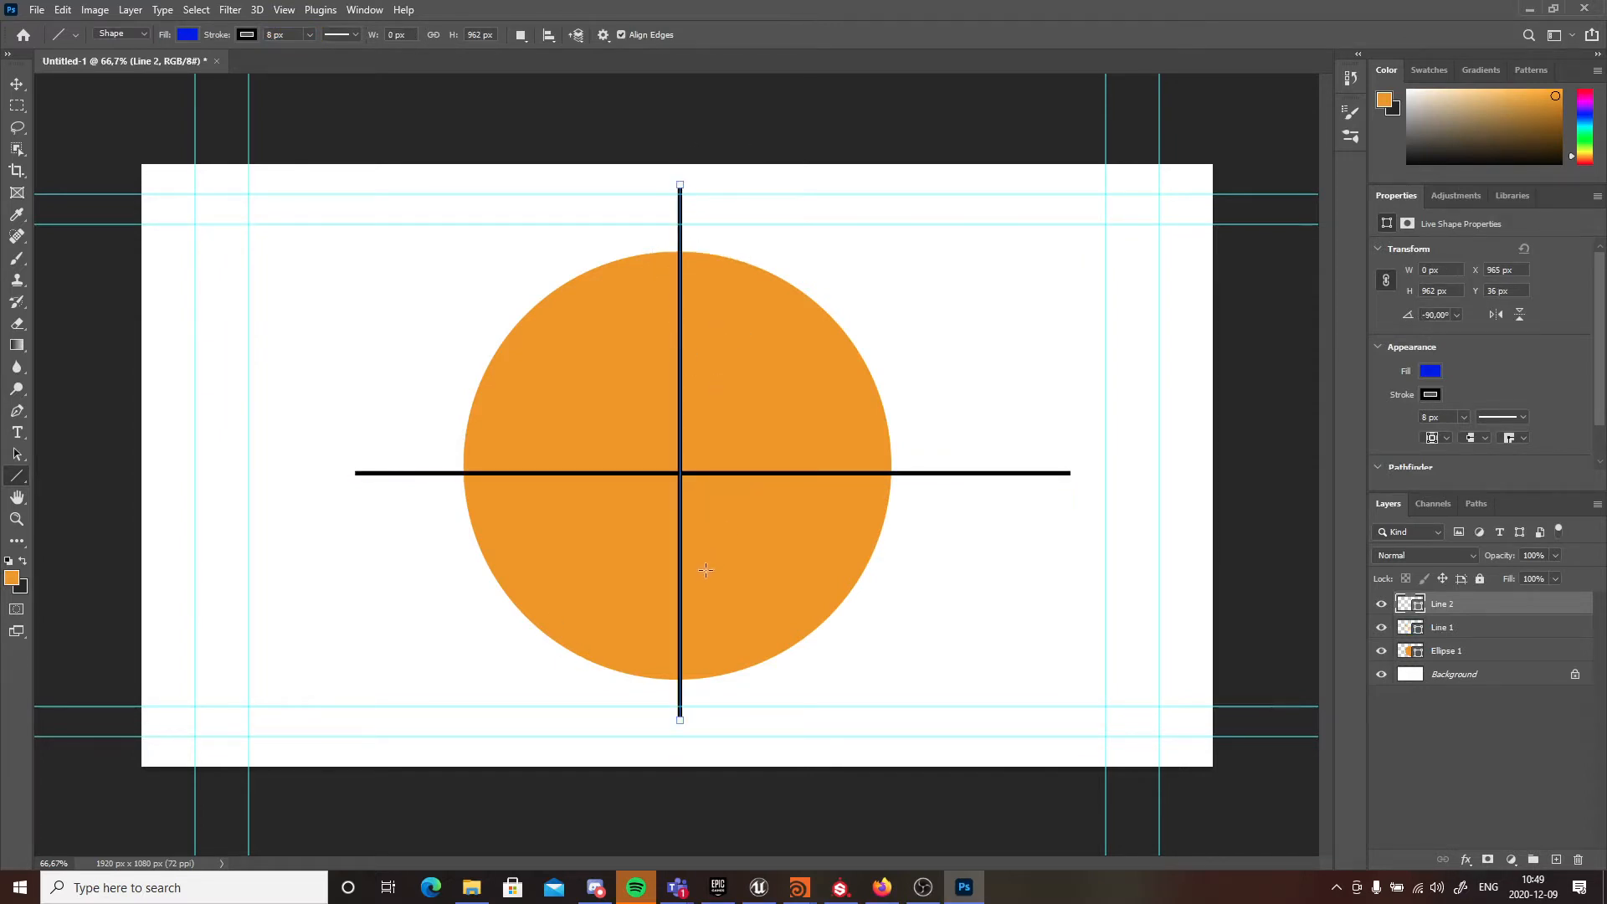
key(v)
drag(680, 696, 676, 697)
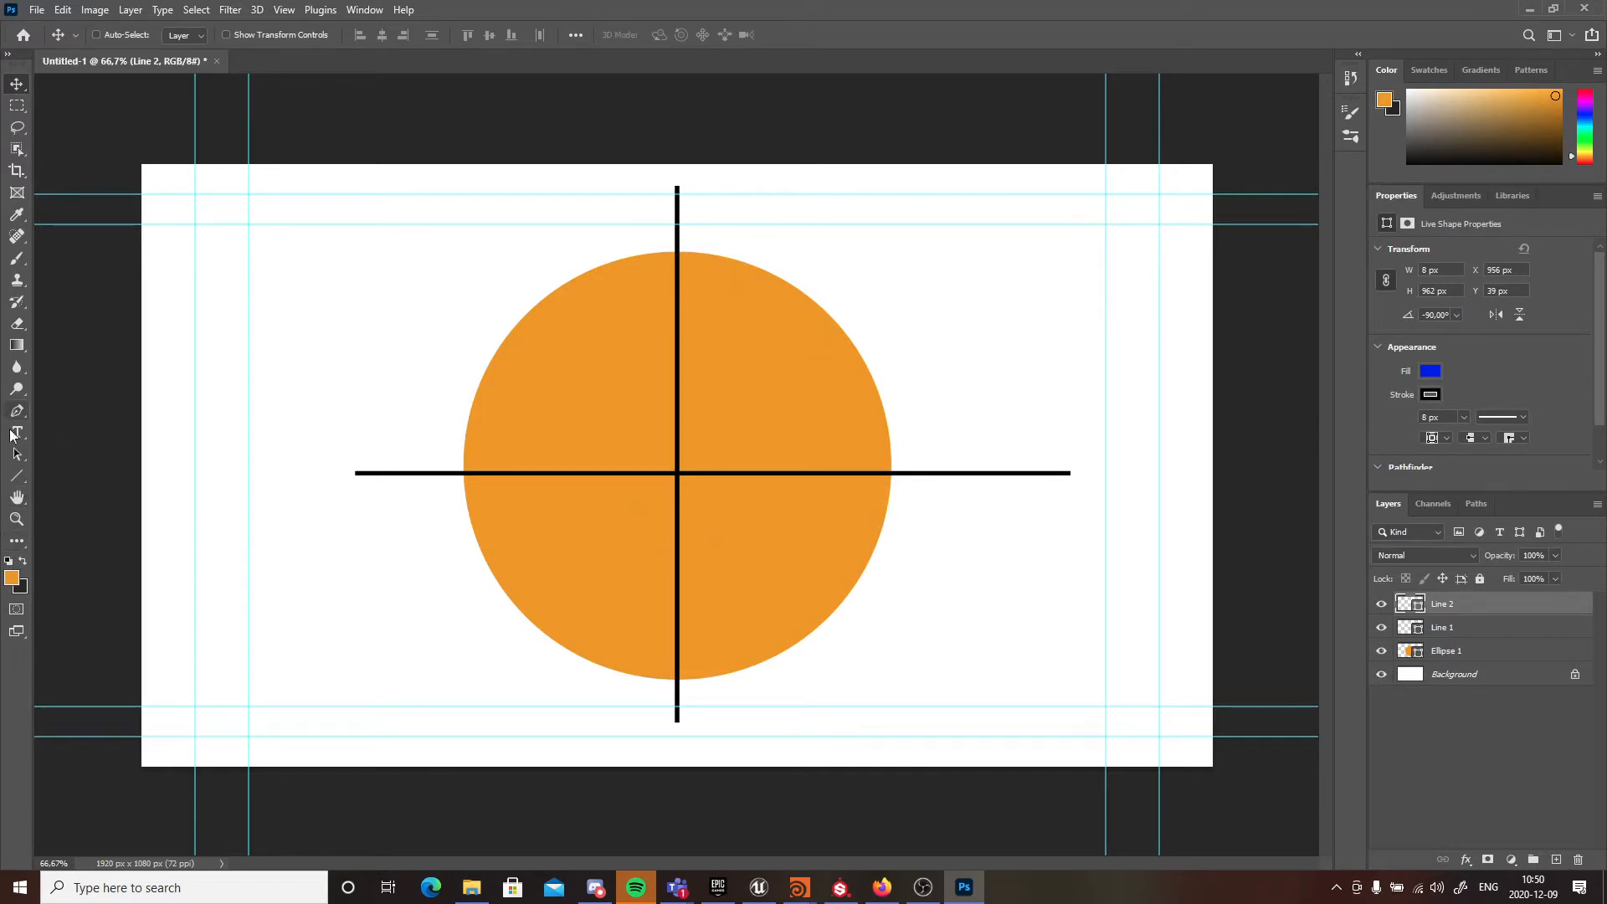
- Prepare the Brush on a new layer above the lines with a pink foreground colour
key(b)
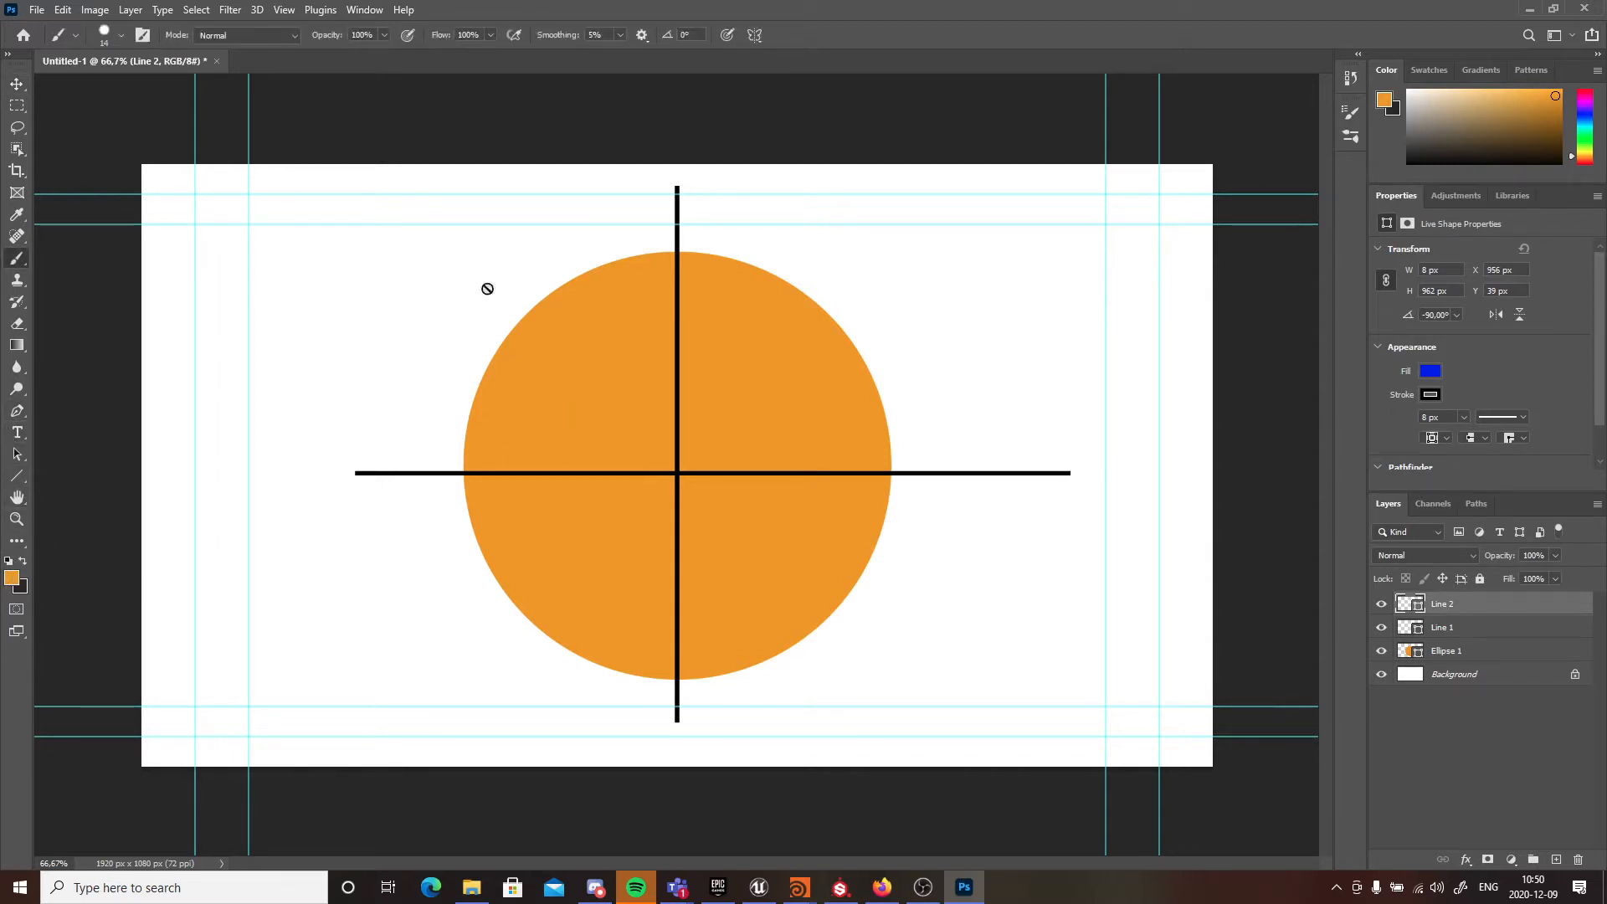
click(1555, 859)
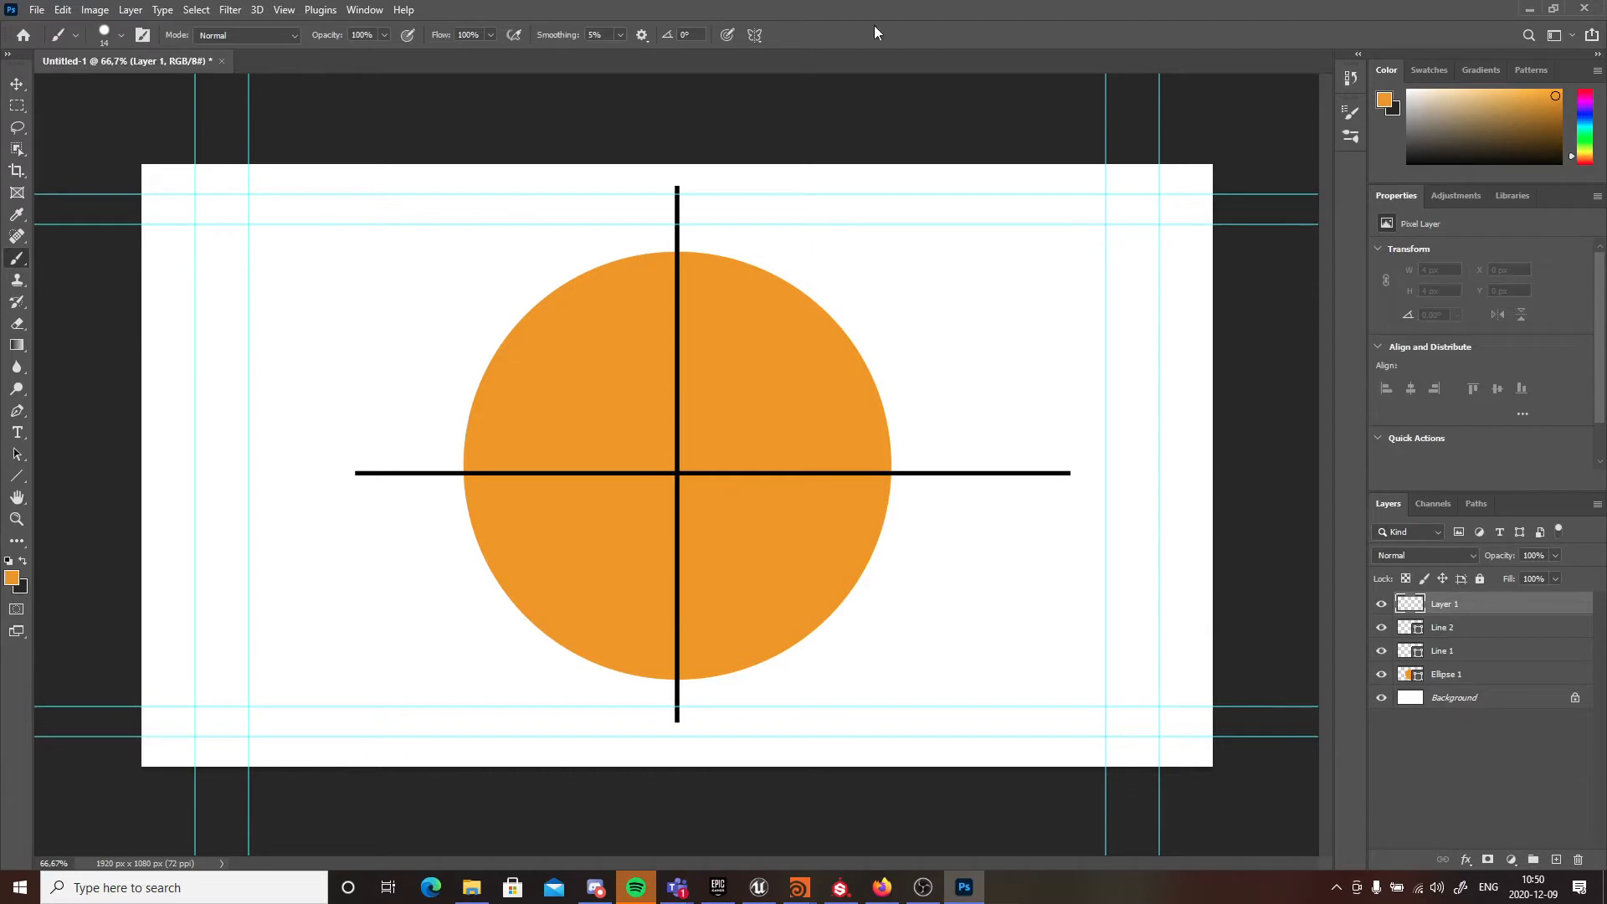
mouse_move(1588, 114)
mouse_down()
mouse_move(1597, 149)
mouse_move(1594, 93)
mouse_up()
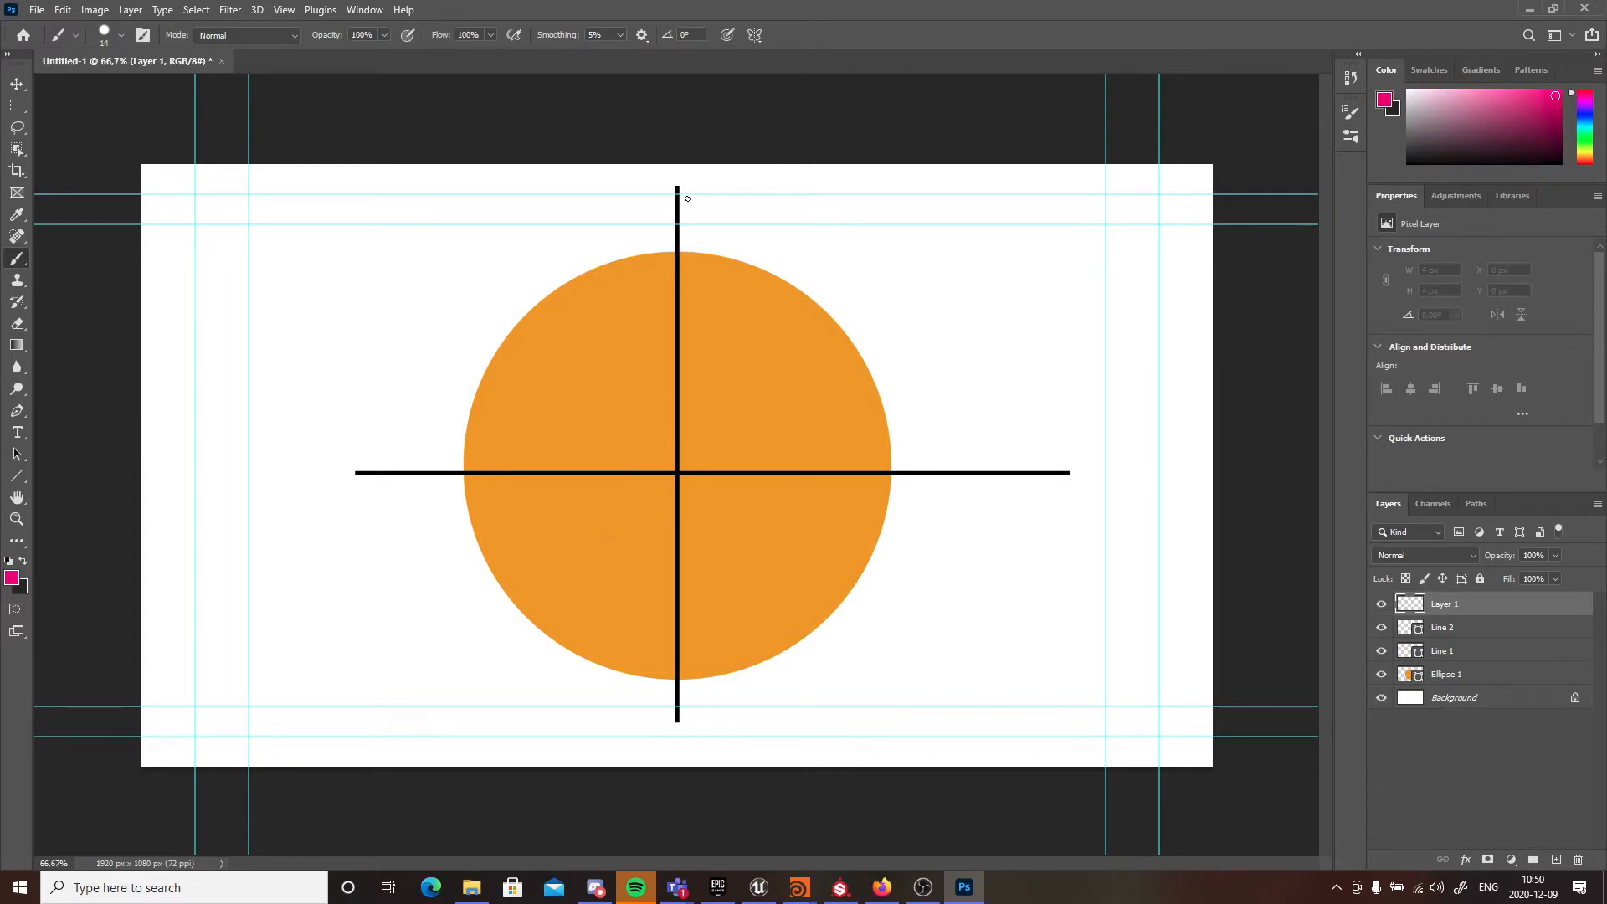
- Brush marks where the axes meet the circle, labelling the upper and right ends 1 and the lower and left ends -1
mouse_move(657, 251)
mouse_down()
mouse_move(705, 193)
mouse_move(711, 220)
mouse_up()
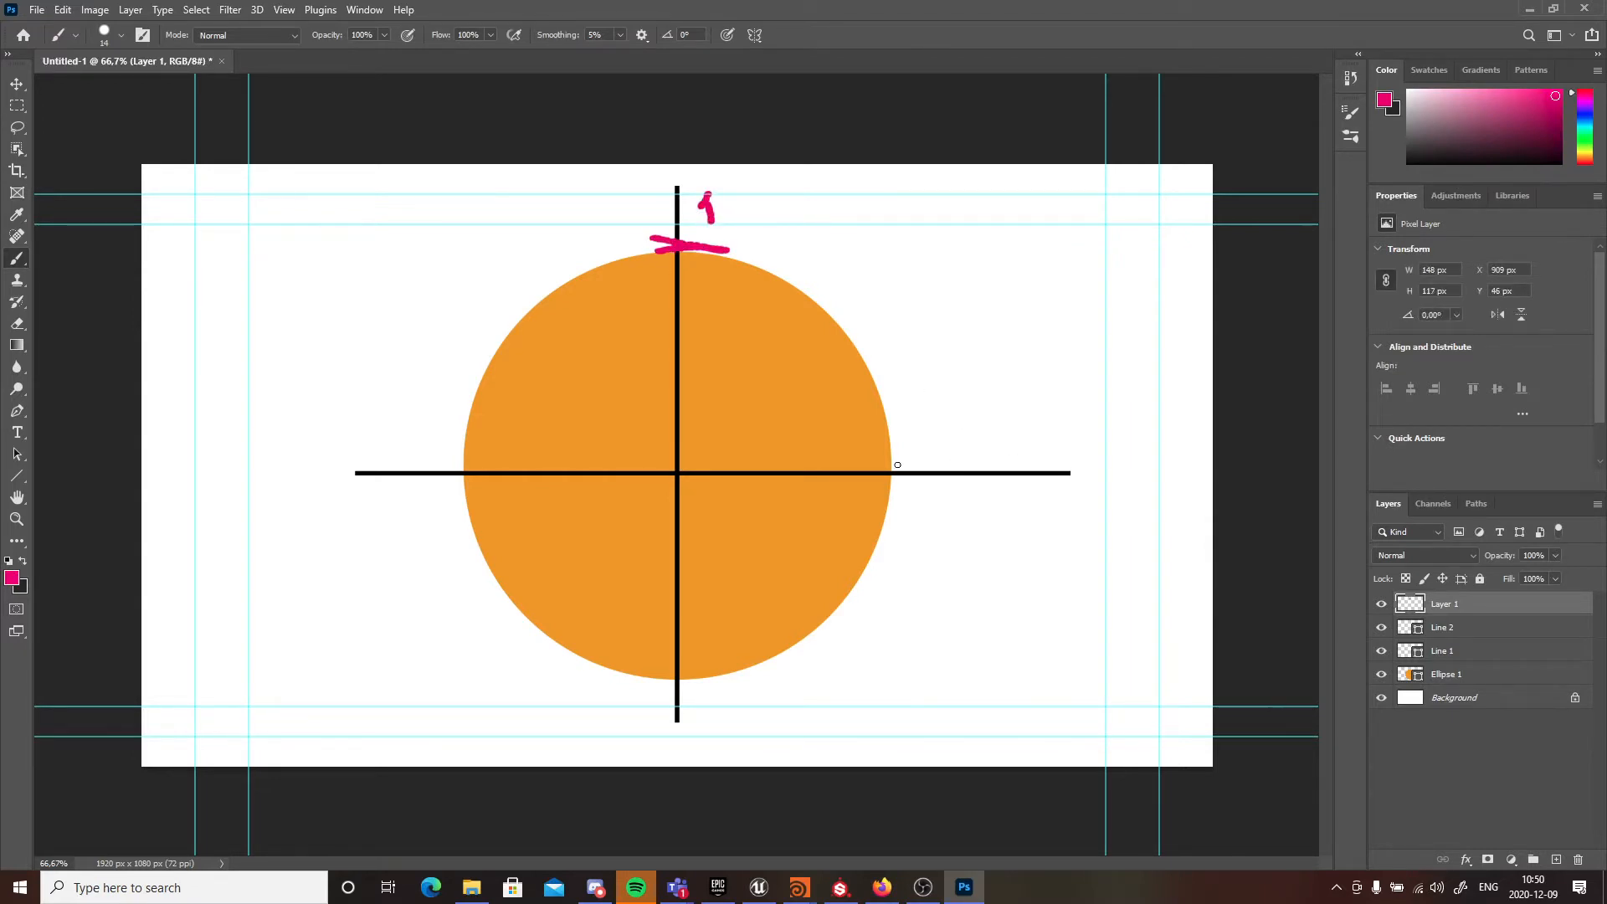
drag(894, 456, 897, 487)
mouse_move(919, 415)
mouse_down()
mouse_move(923, 448)
mouse_move(904, 436)
mouse_move(953, 450)
mouse_up()
mouse_move(654, 684)
mouse_down()
mouse_move(760, 714)
mouse_move(760, 674)
mouse_move(758, 722)
mouse_up()
key(ctrl+z)
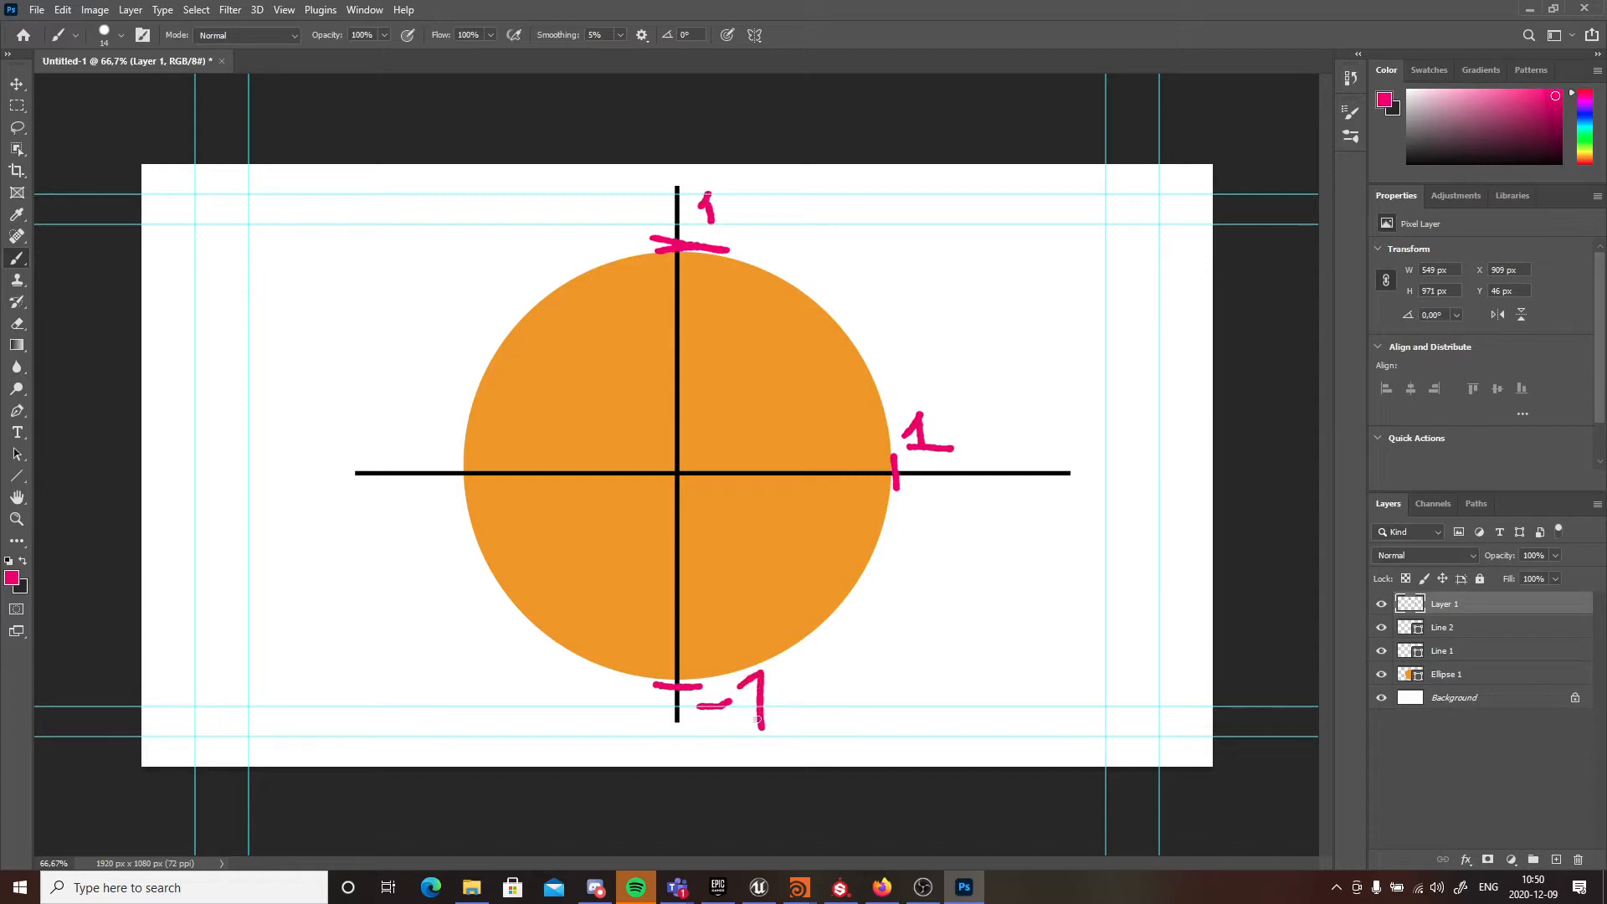
key(ctrl+z)
mouse_move(398, 451)
mouse_down()
mouse_move(418, 449)
mouse_move(432, 419)
mouse_move(431, 479)
mouse_up()
drag(434, 396, 419, 413)
- Handwrite sin(0)=0 and cos(0)=1 beside the circle and draw a radius from its centre to the upper-right edge
mouse_move(874, 198)
mouse_down()
mouse_move(868, 215)
mouse_move(980, 229)
mouse_move(1002, 186)
mouse_up()
mouse_move(1033, 180)
mouse_down()
mouse_move(1041, 234)
mouse_move(1084, 223)
mouse_up()
drag(1122, 191, 1112, 203)
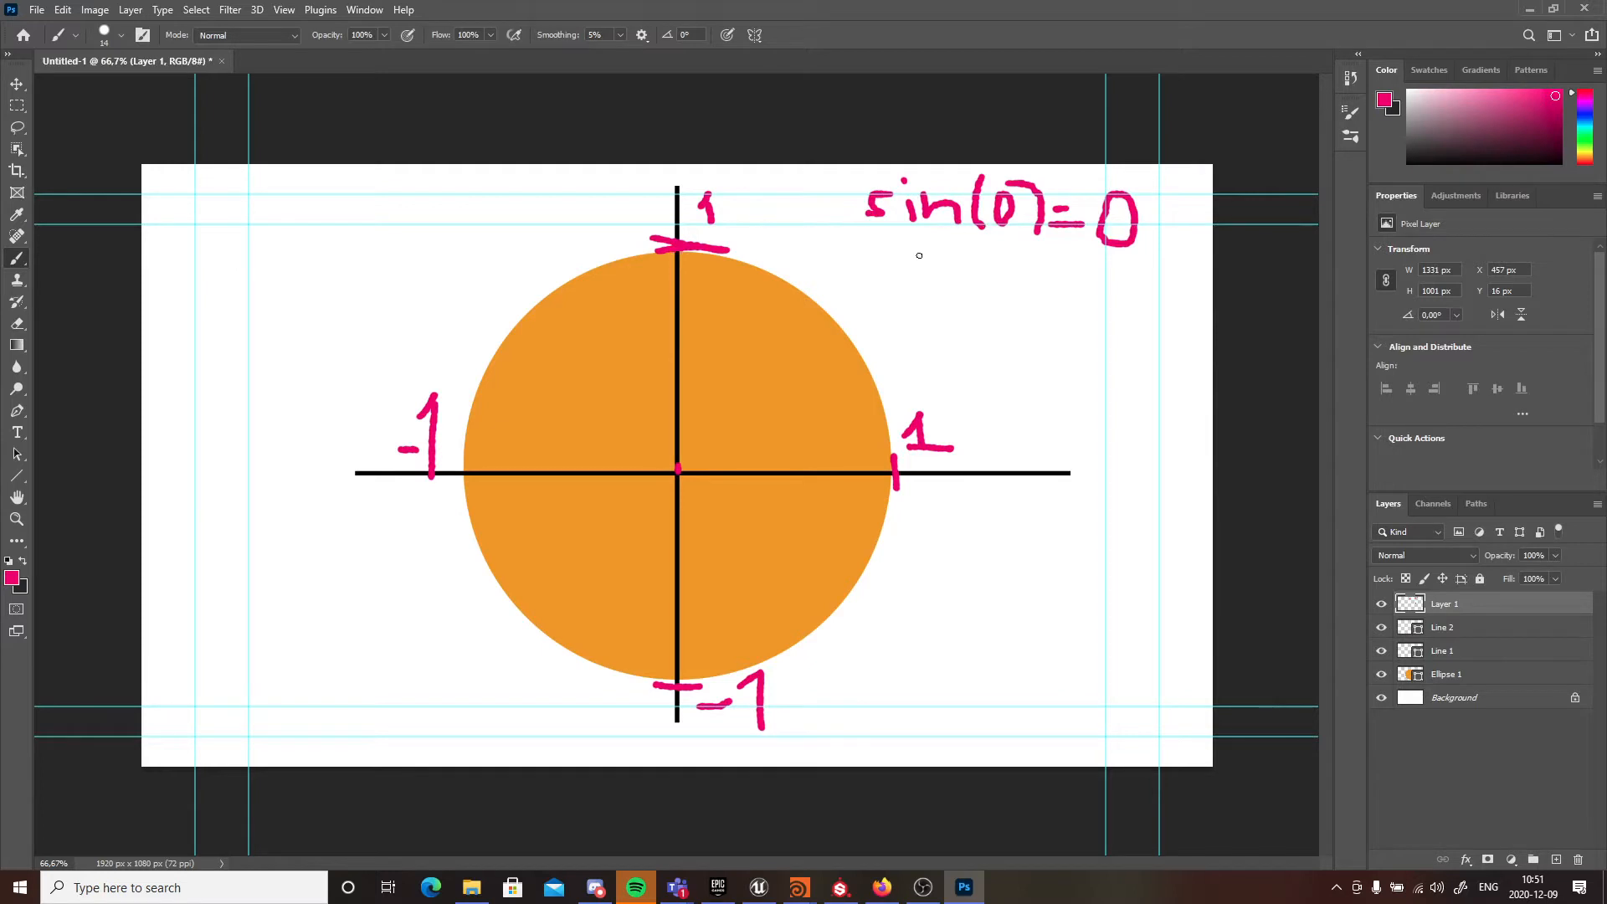
mouse_move(882, 254)
mouse_down()
mouse_move(889, 287)
mouse_move(914, 288)
mouse_move(921, 254)
mouse_move(950, 280)
mouse_move(975, 261)
mouse_move(986, 293)
mouse_move(1026, 263)
mouse_move(1047, 299)
mouse_move(1140, 295)
mouse_up()
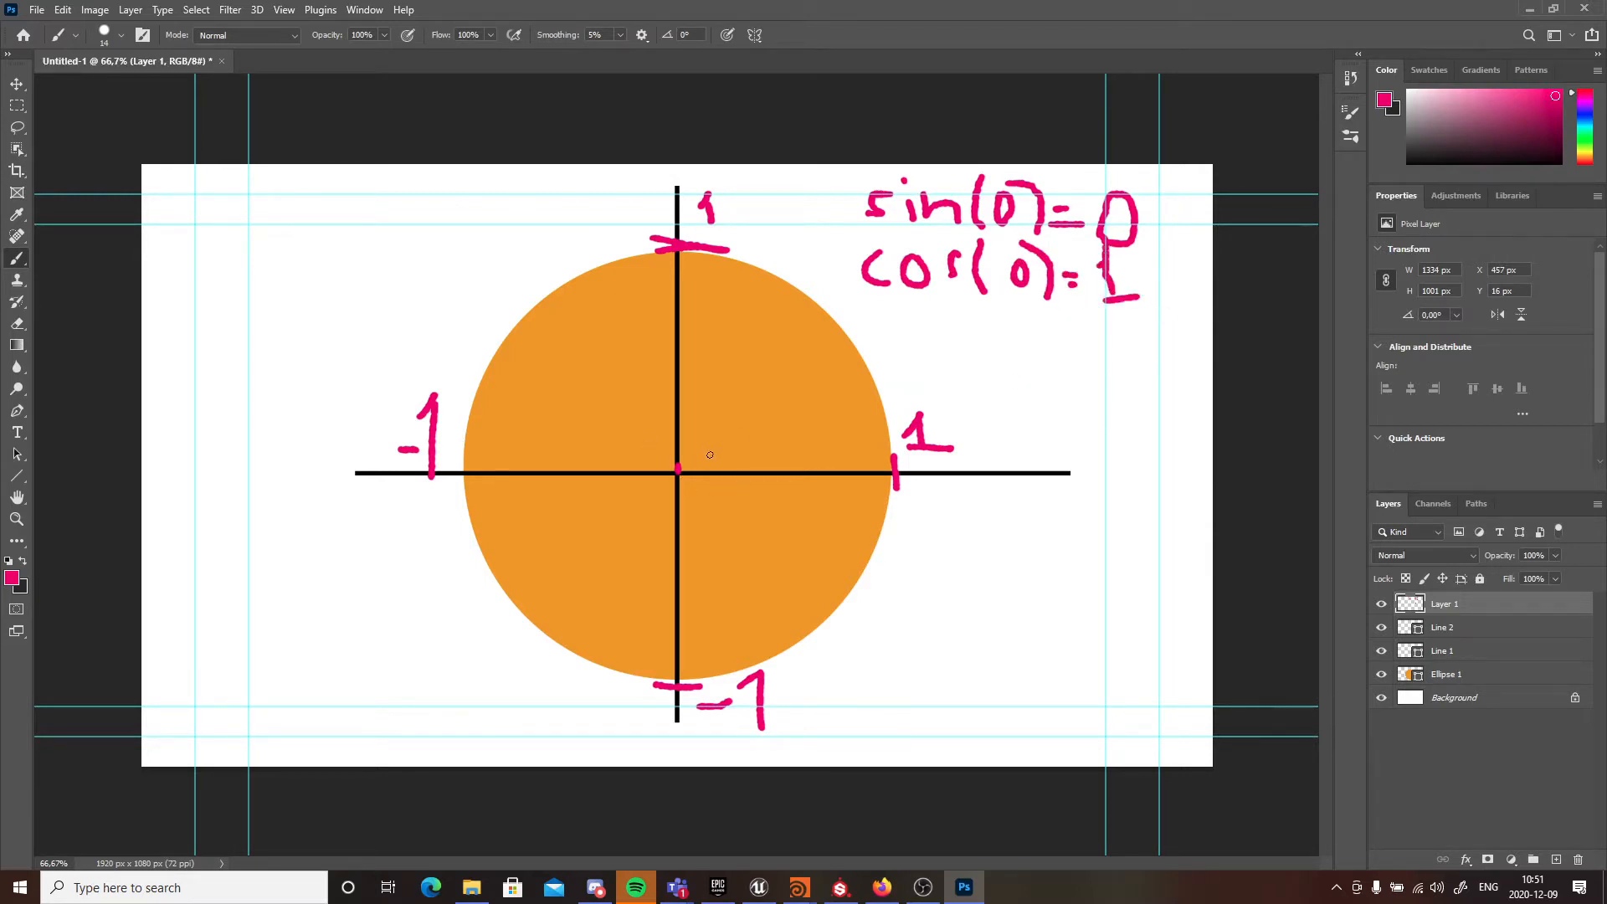
drag(677, 469, 838, 321)
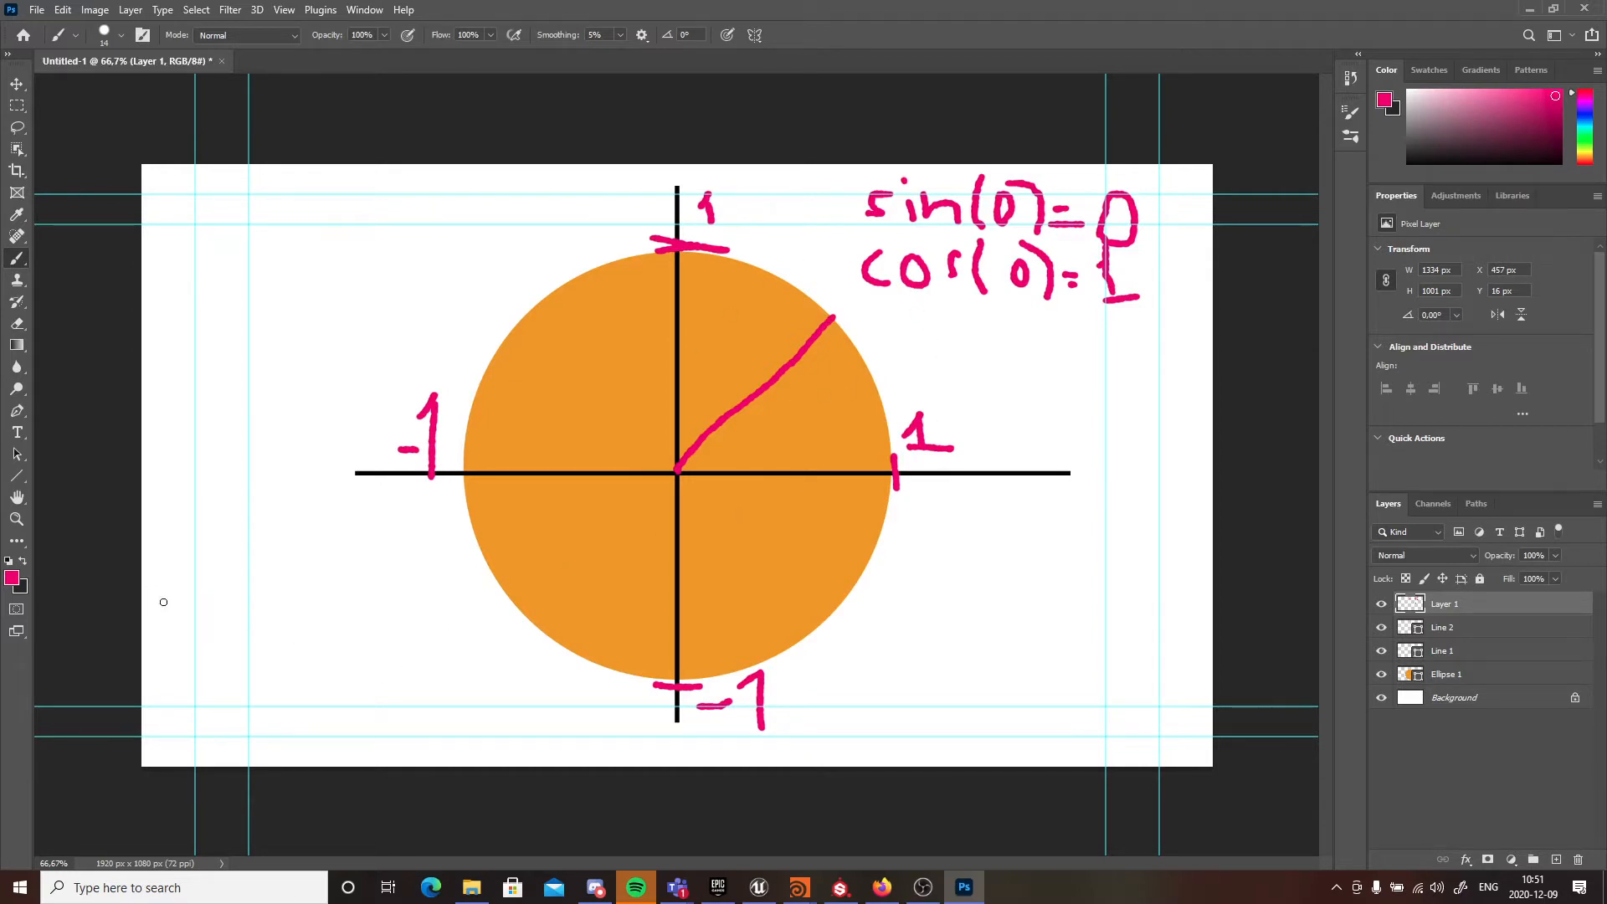
- Sketch a sine wave on a horizontal axis left of the circle, add tick marks, and overlay a cosine wave
drag(157, 621, 507, 623)
mouse_move(156, 620)
mouse_down()
mouse_move(197, 550)
mouse_move(267, 569)
mouse_move(360, 703)
mouse_move(440, 688)
mouse_move(493, 628)
mouse_up()
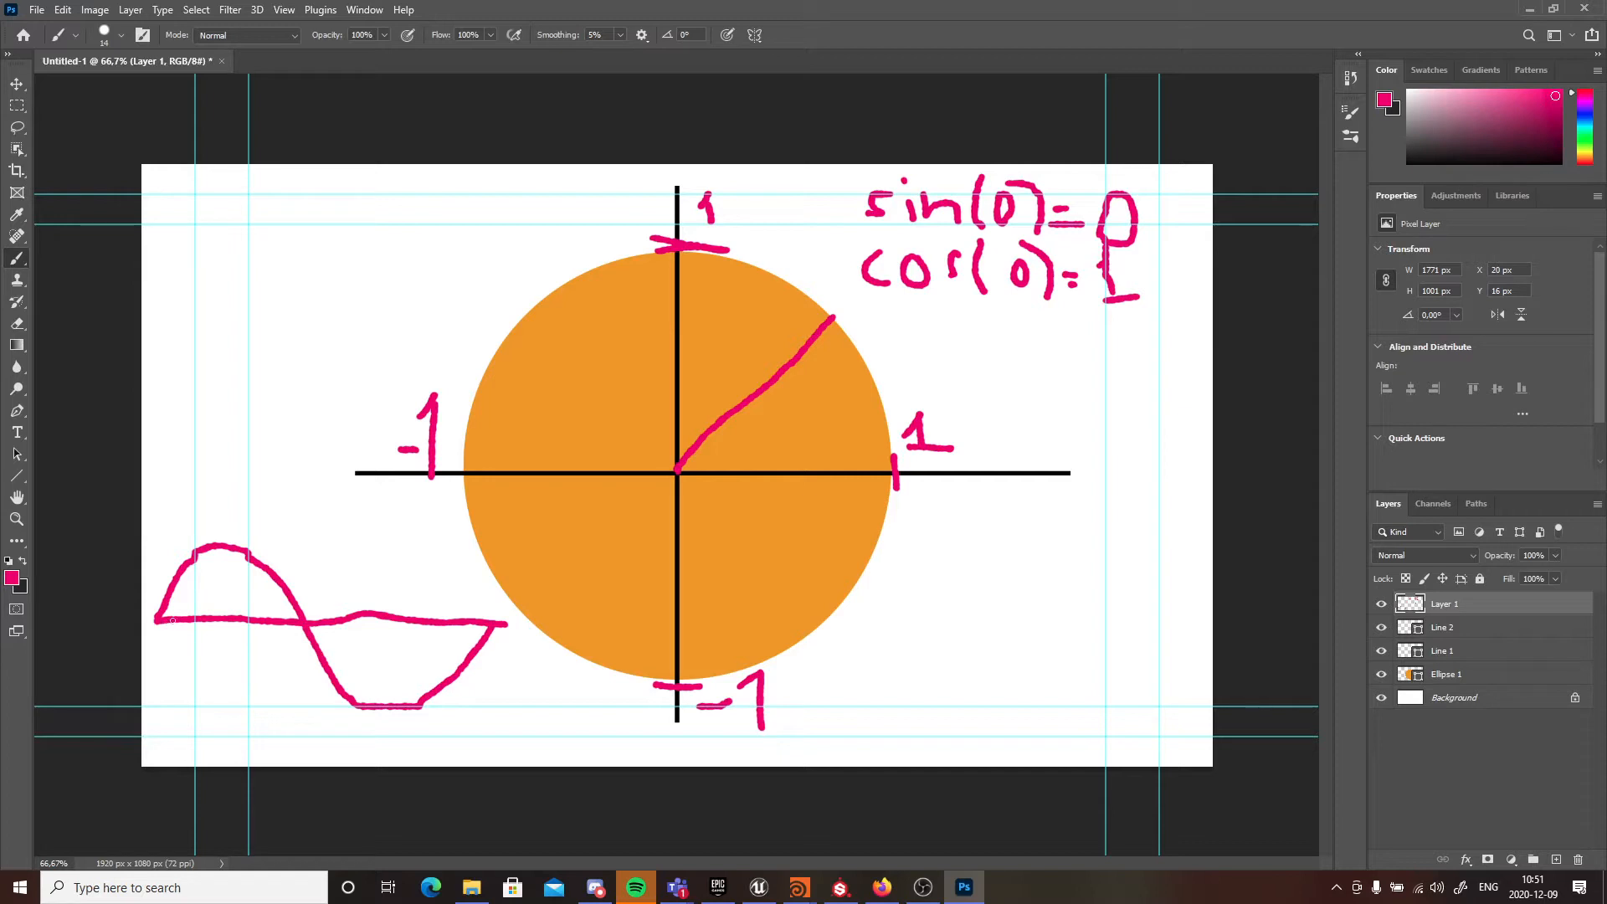
mouse_move(152, 579)
mouse_down()
mouse_move(152, 639)
mouse_move(293, 618)
mouse_move(507, 619)
mouse_up()
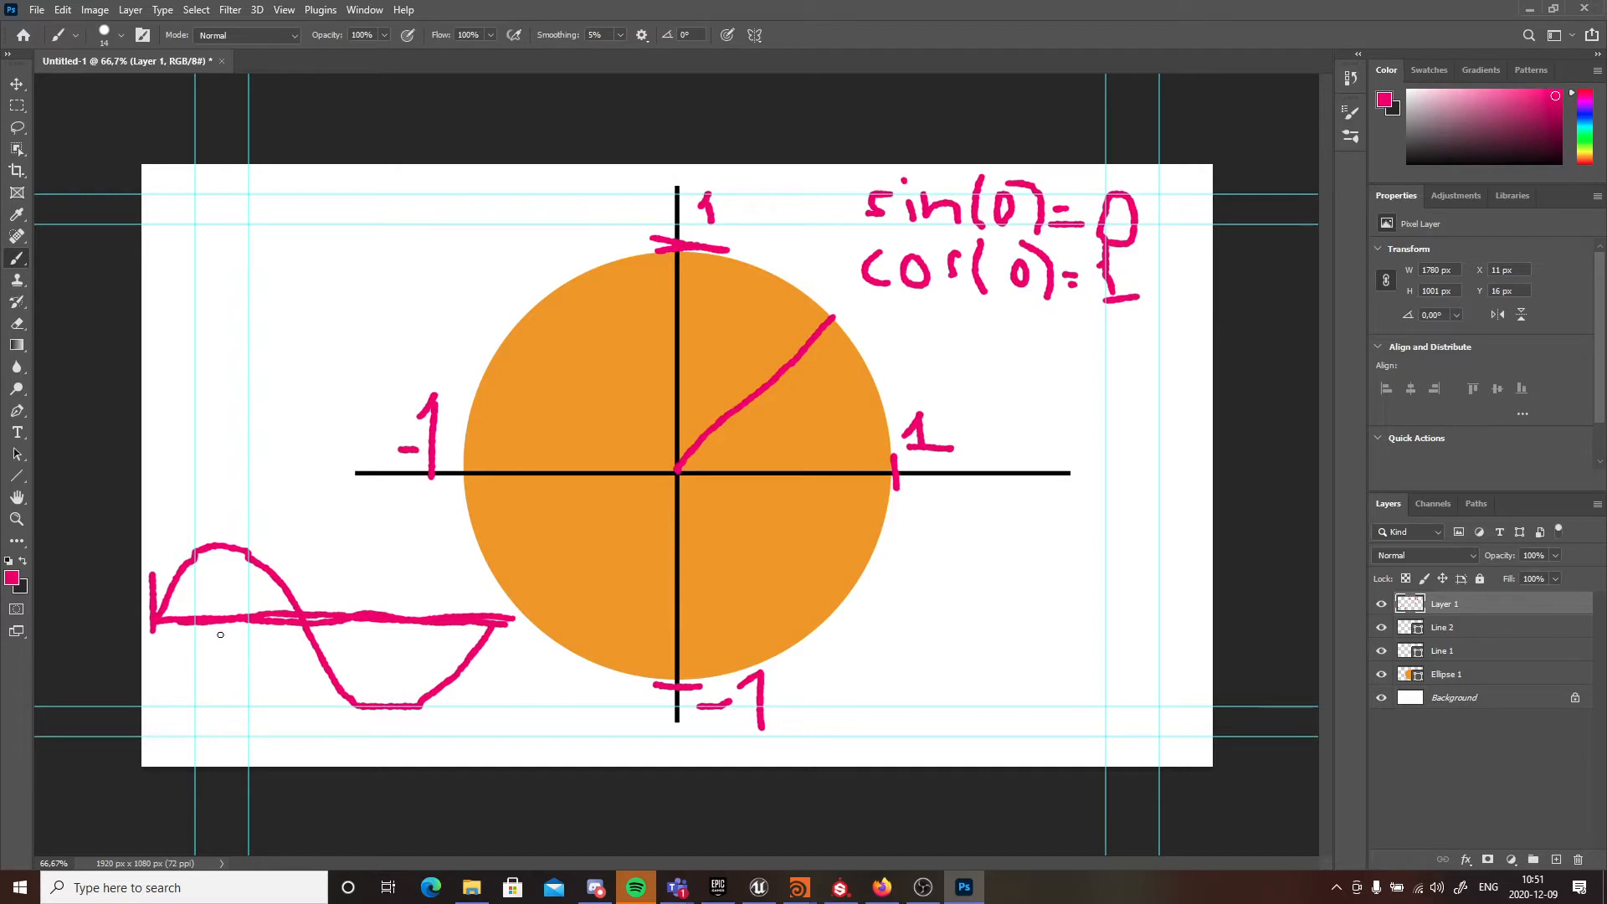
drag(220, 635, 220, 608)
drag(215, 543, 216, 523)
mouse_move(154, 535)
mouse_down()
mouse_move(186, 528)
mouse_move(223, 567)
mouse_move(269, 672)
mouse_move(322, 682)
mouse_move(427, 565)
mouse_move(469, 555)
mouse_up()
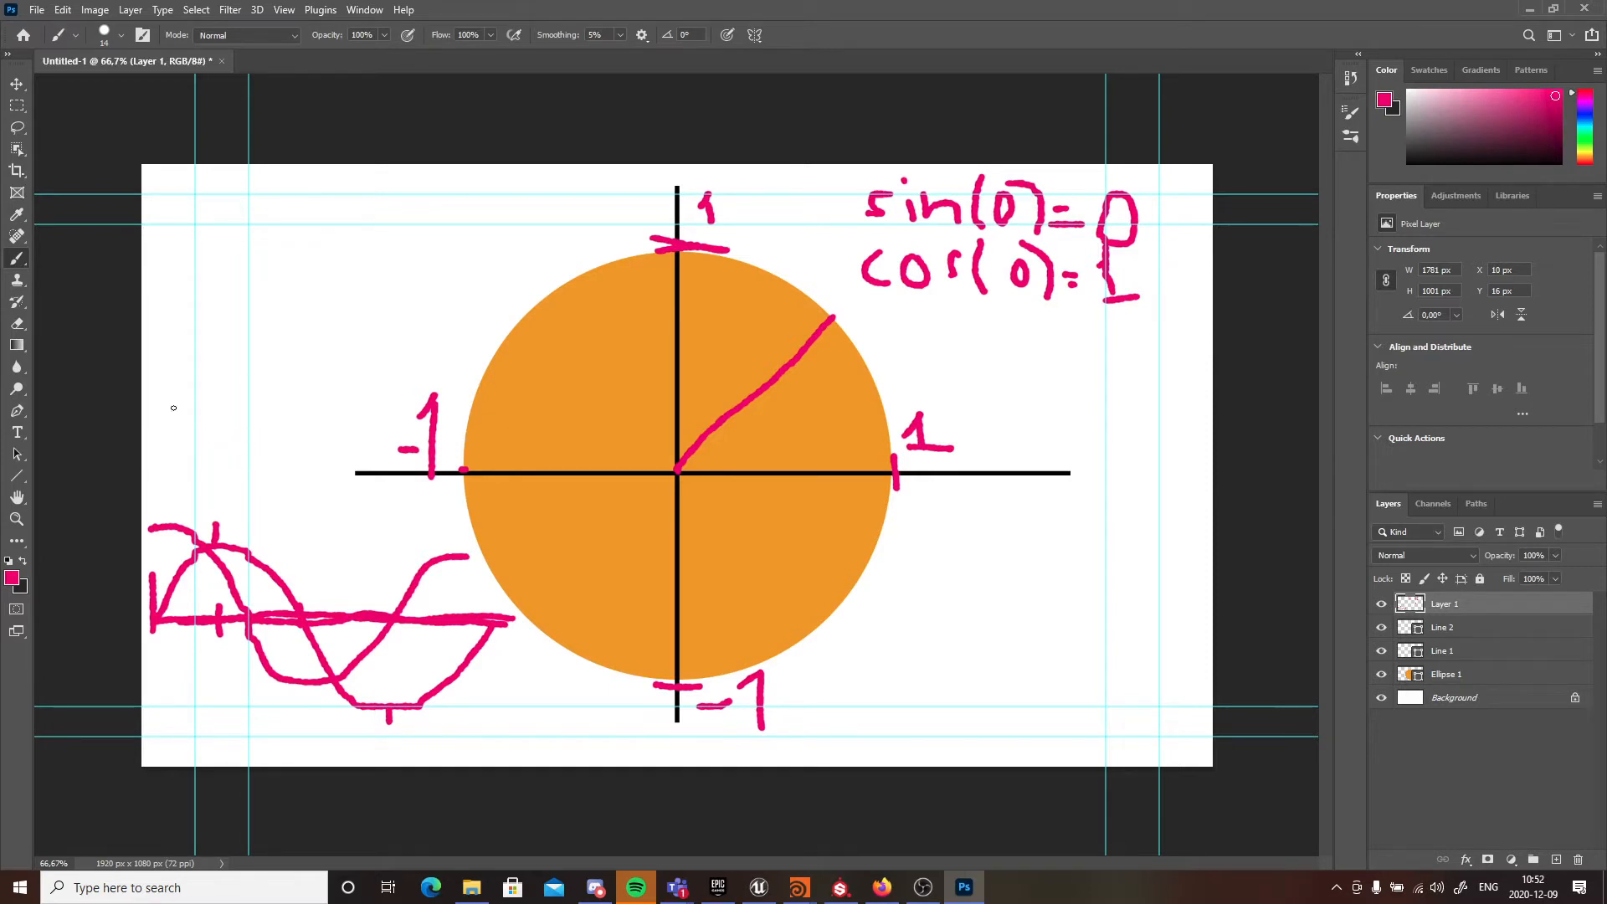
- Switch to the Unreal Editor, show the level with the engine ring, and enlarge the Content Browser
key(alt+Tab)
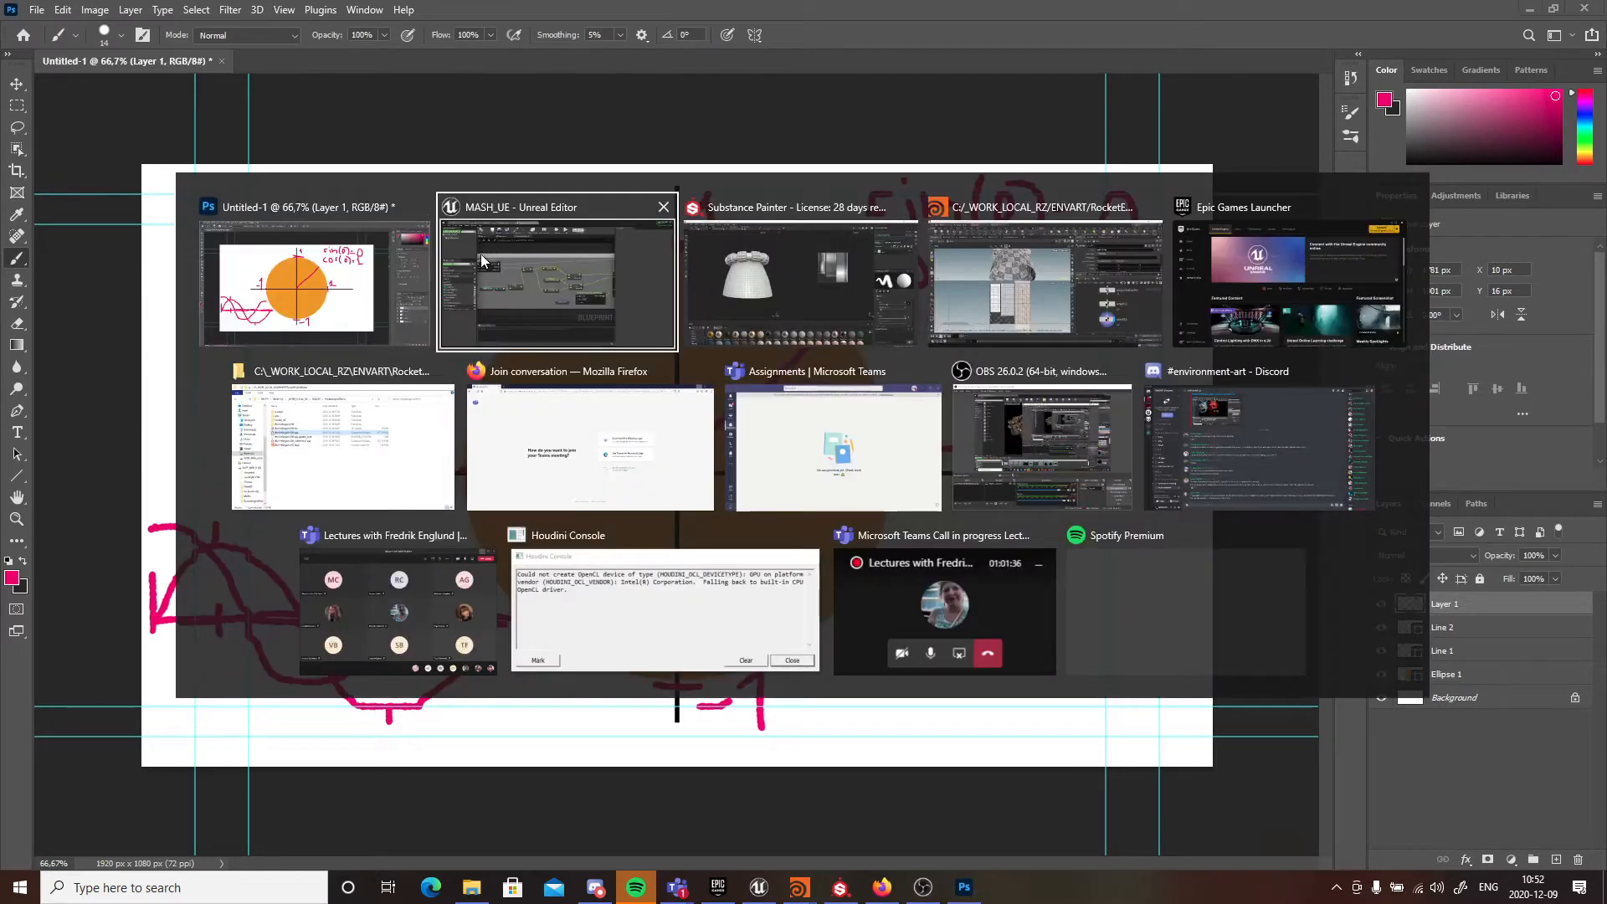
click(504, 305)
click(71, 11)
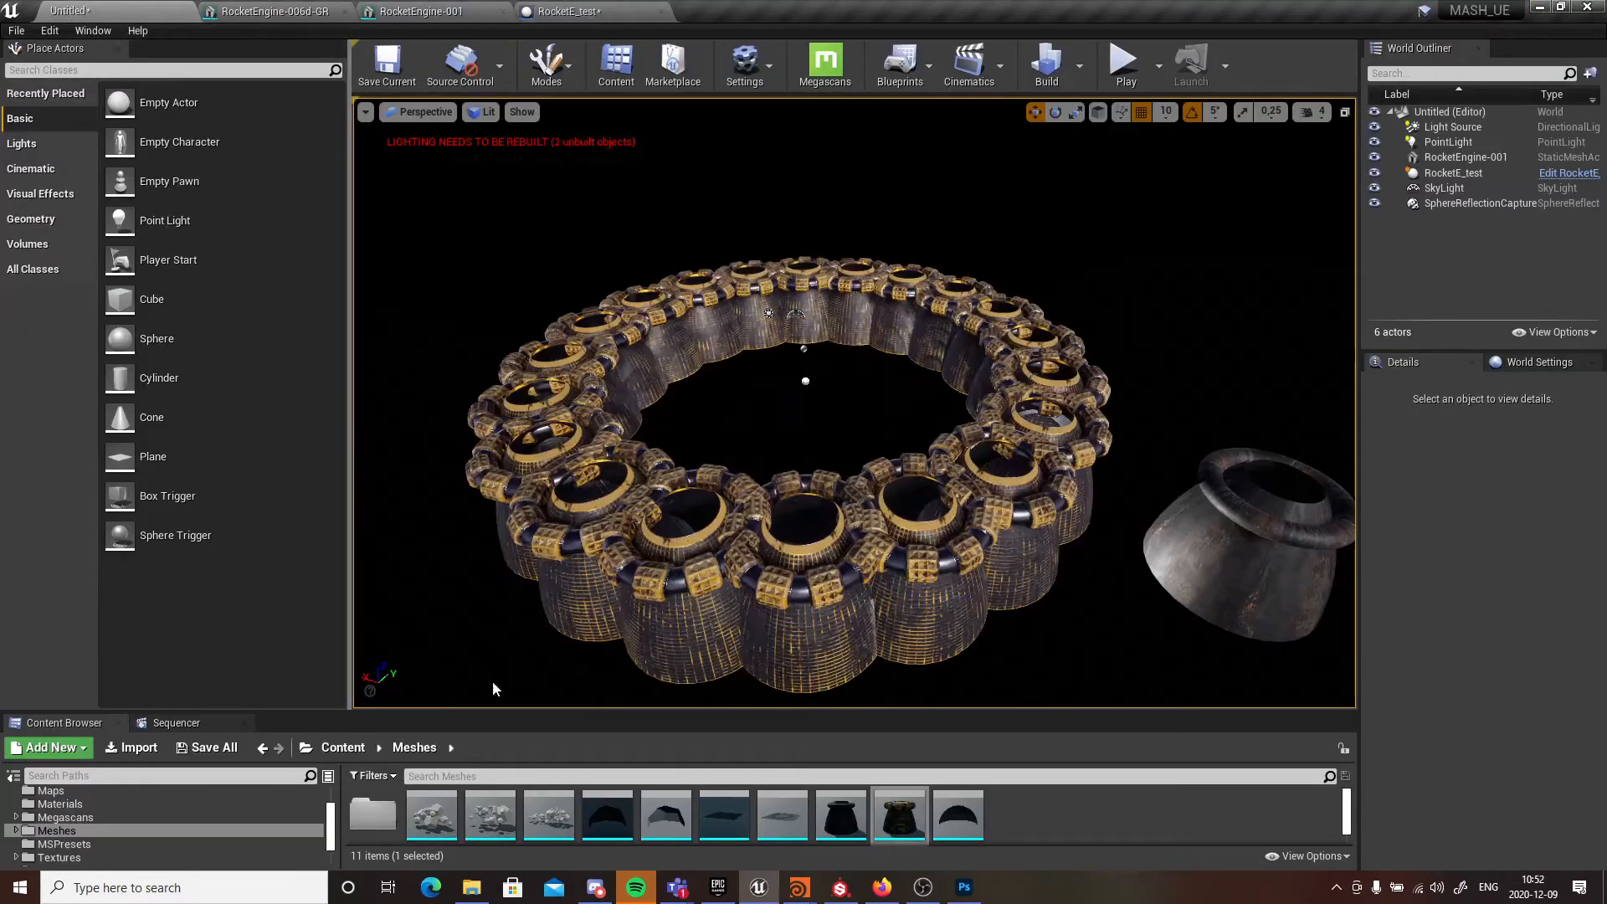
drag(615, 712, 600, 375)
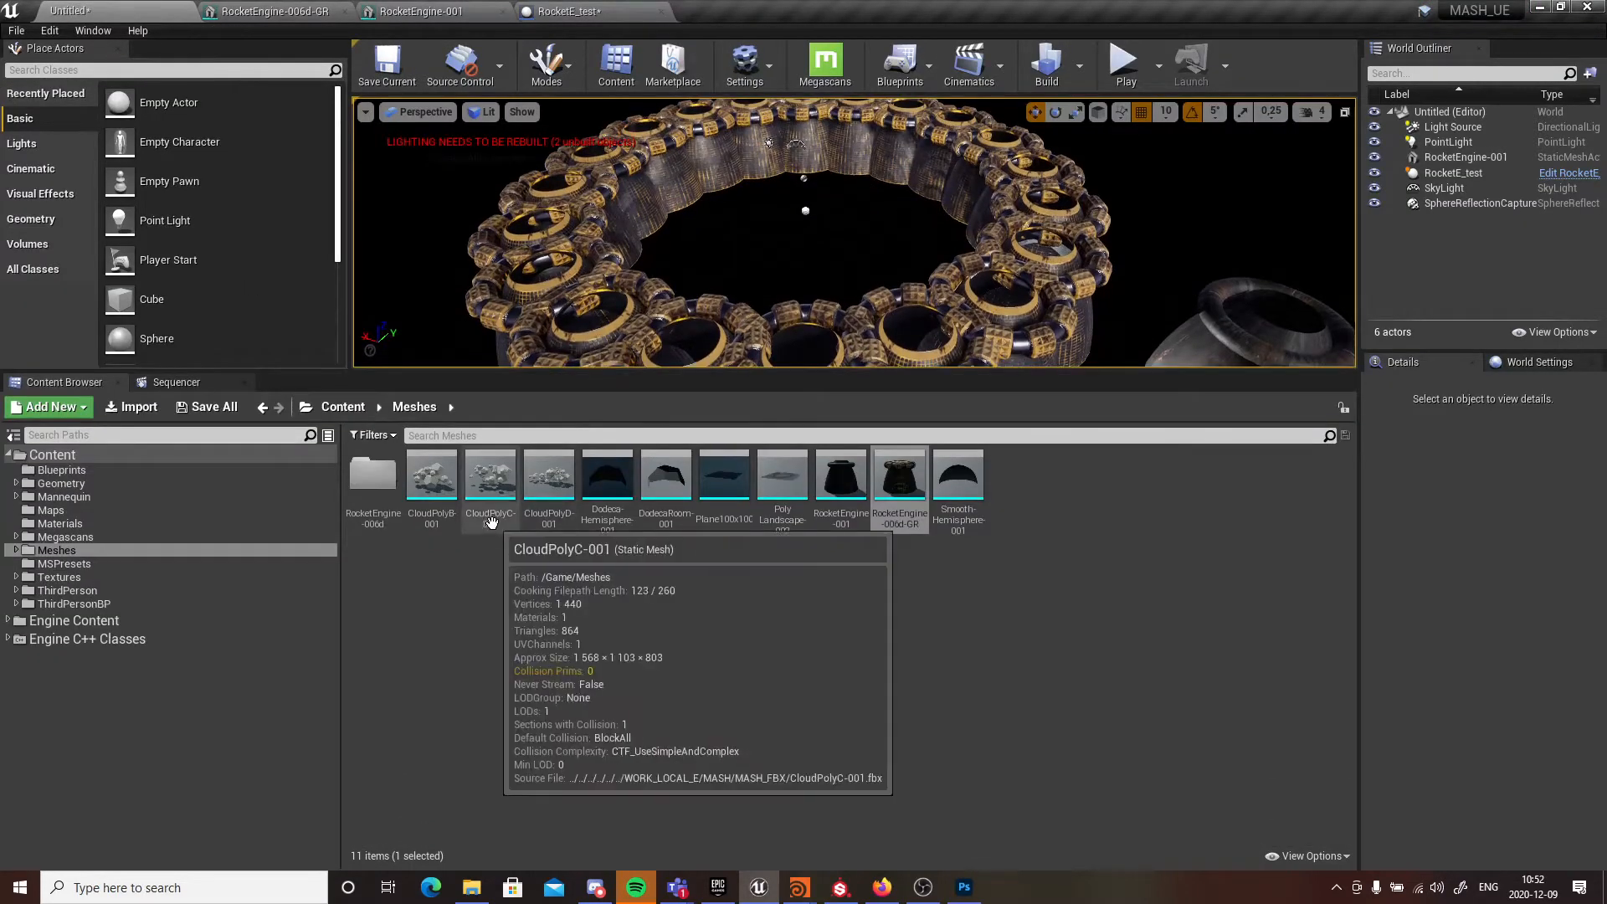
- Return to Photoshop and draw a third, phase-shifted wave over the sine and cosine curves, extending it back to the axis start
key(alt+Tab)
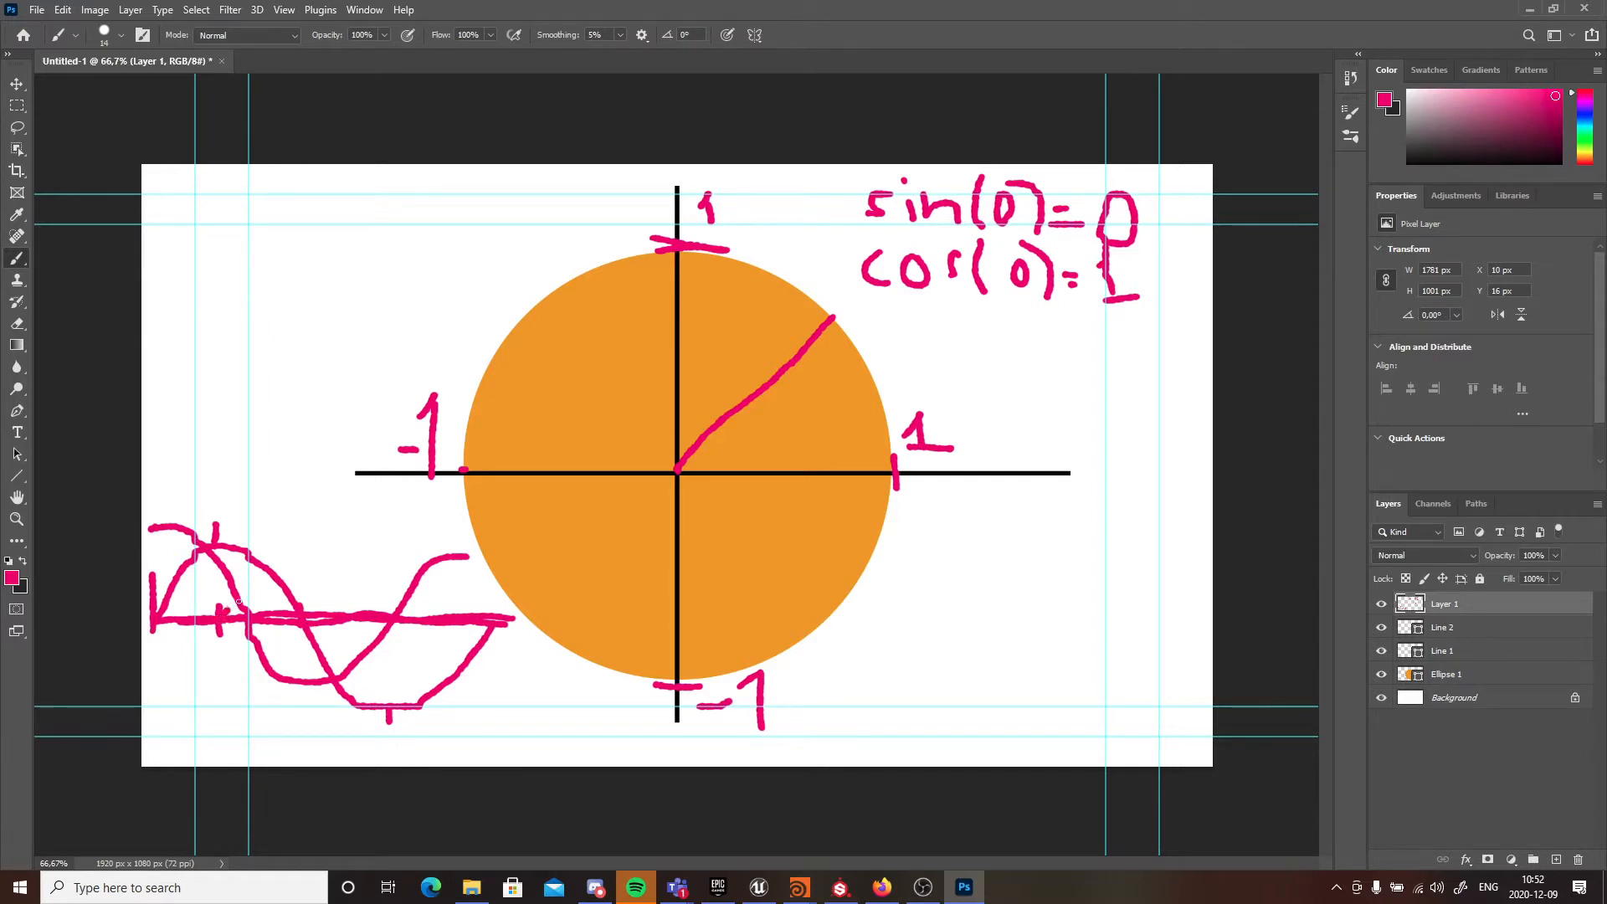
mouse_move(239, 601)
mouse_down()
mouse_move(293, 551)
mouse_move(335, 546)
mouse_move(522, 707)
mouse_up()
drag(228, 611, 153, 680)
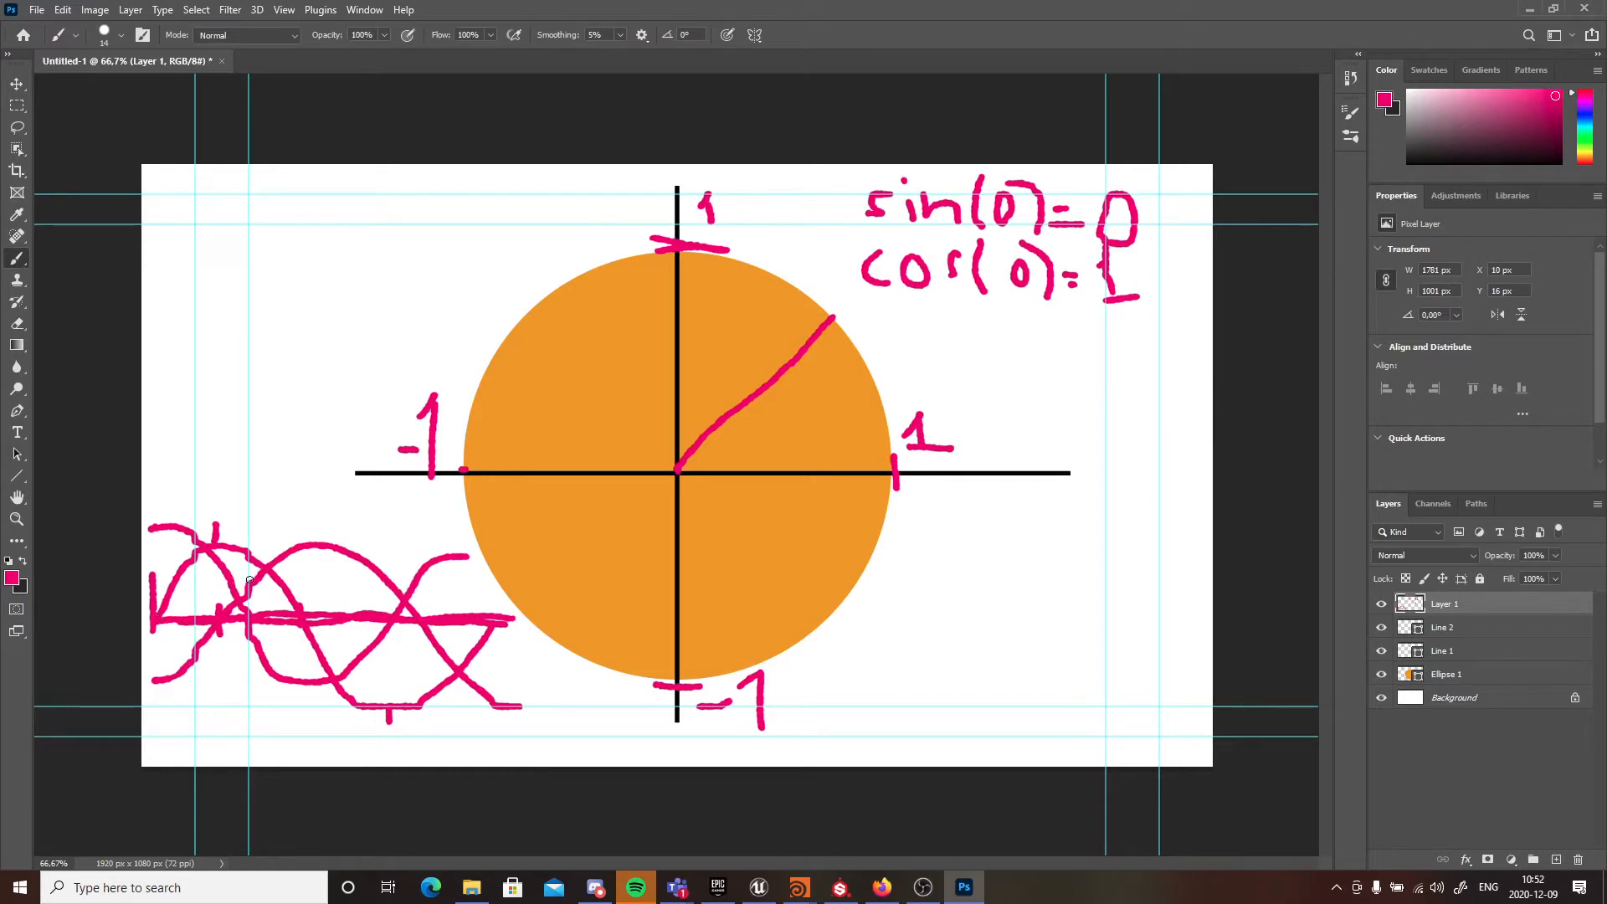
- Switch back to the Unreal Editor, enlarge the level viewport over the Content Browser, and open the RocketE_test construction script
click(1530, 10)
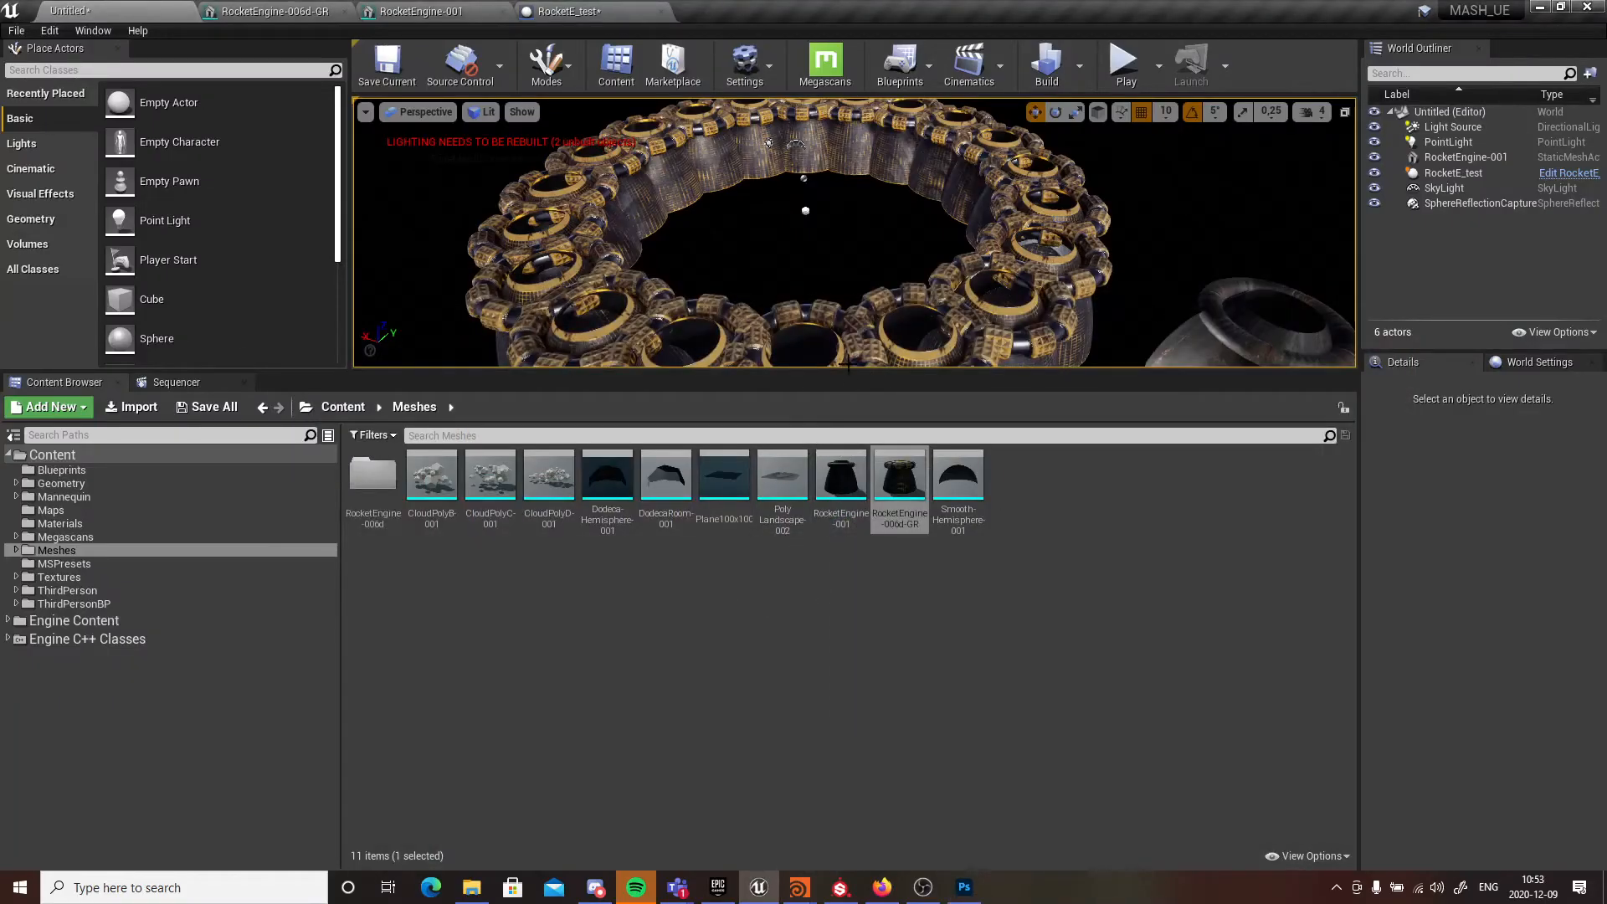
drag(851, 370, 861, 652)
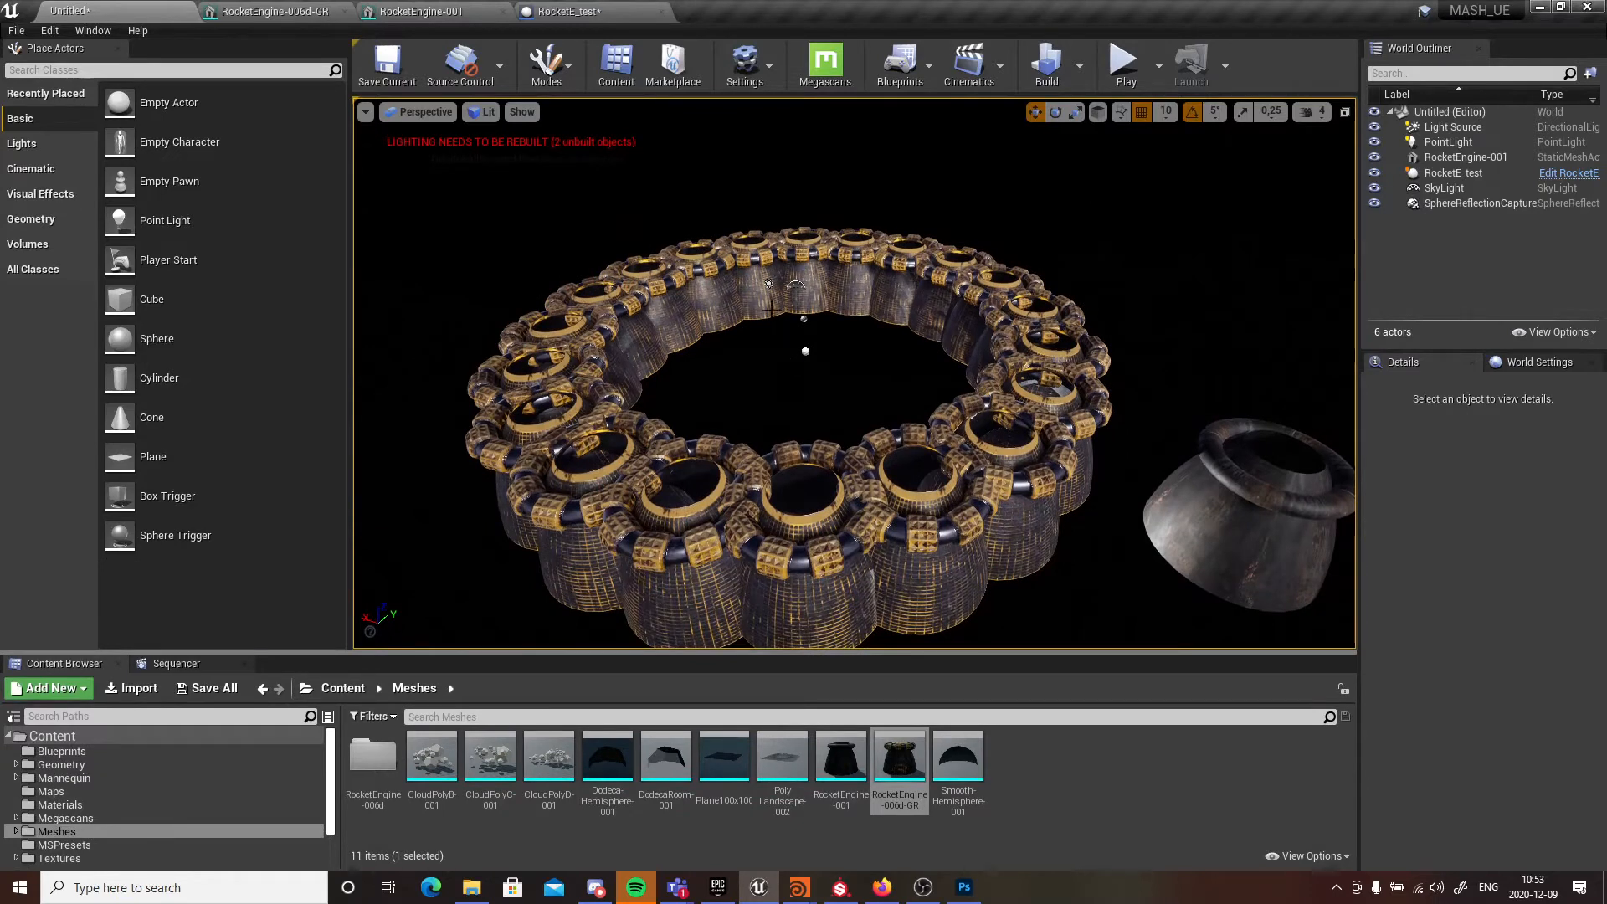
click(557, 11)
- Move the N Outer Ring node slightly left, away from the conversion node feeding the 360 division
right_drag(806, 526, 582, 442)
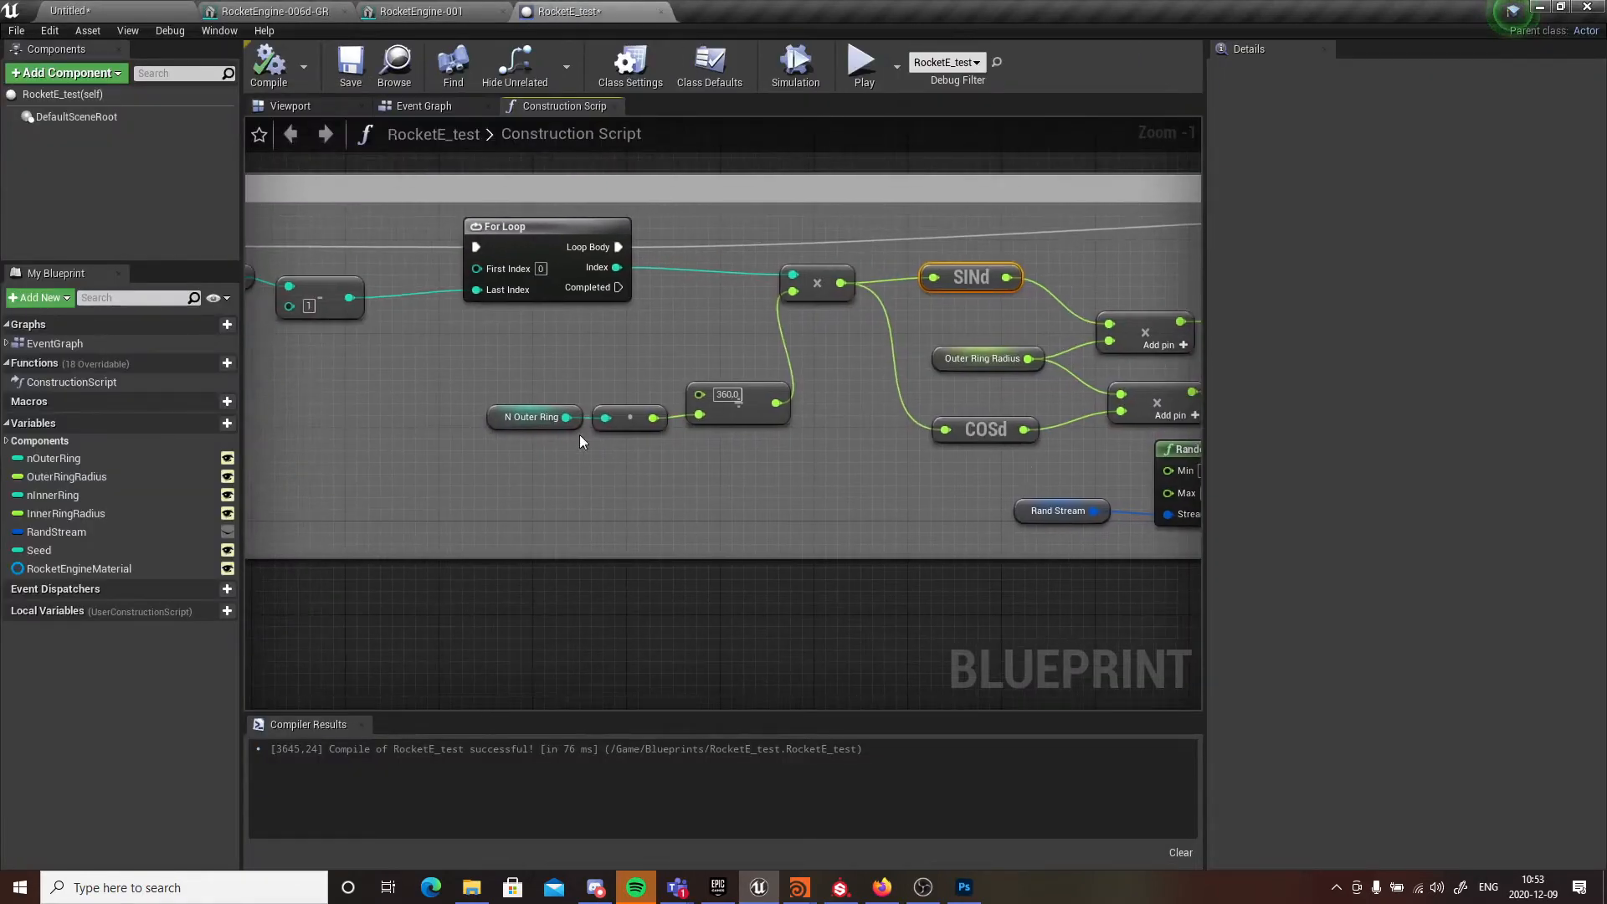
click(510, 417)
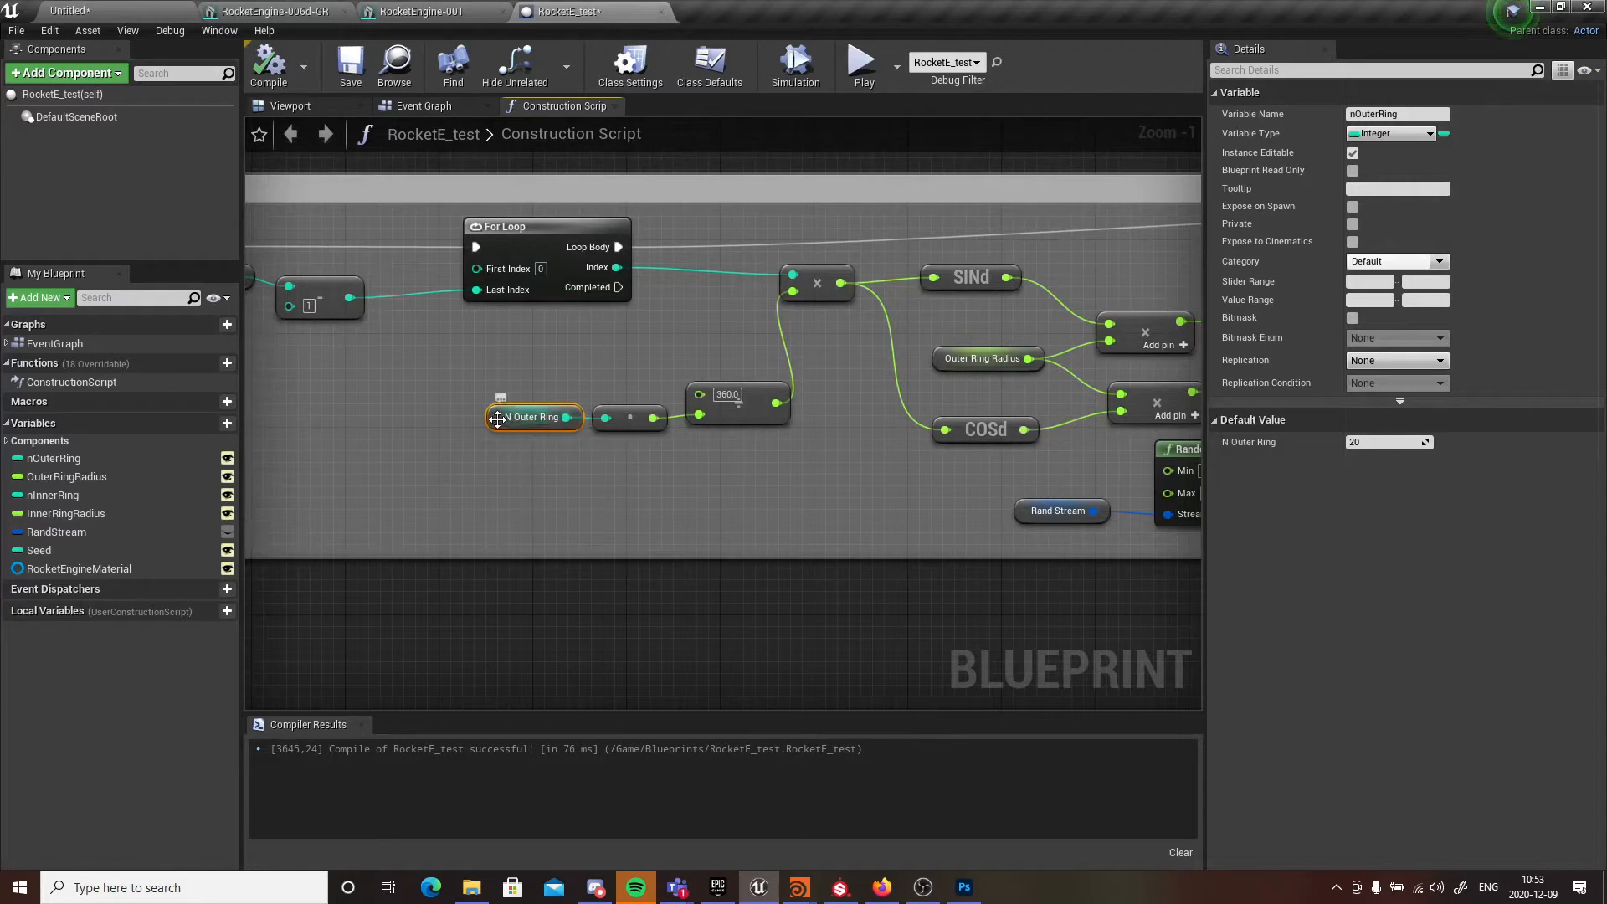
drag(498, 419, 474, 419)
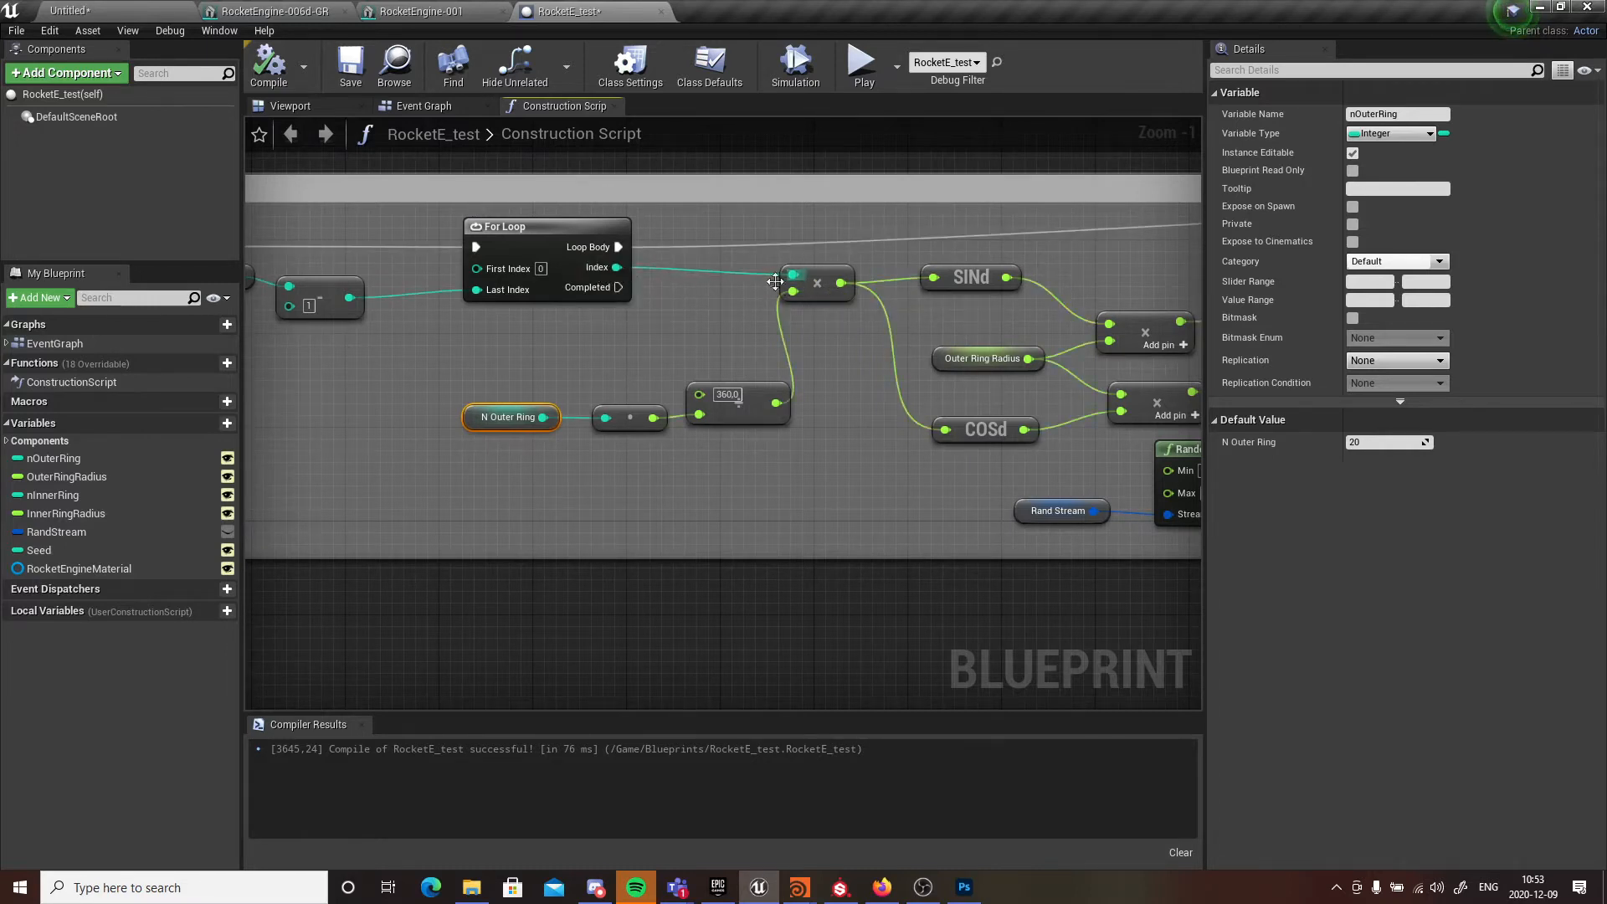
- Examine how the SINd and COSd nodes, multiplied by Outer Ring Radius, feed the Make Transform location
right_drag(839, 349, 760, 305)
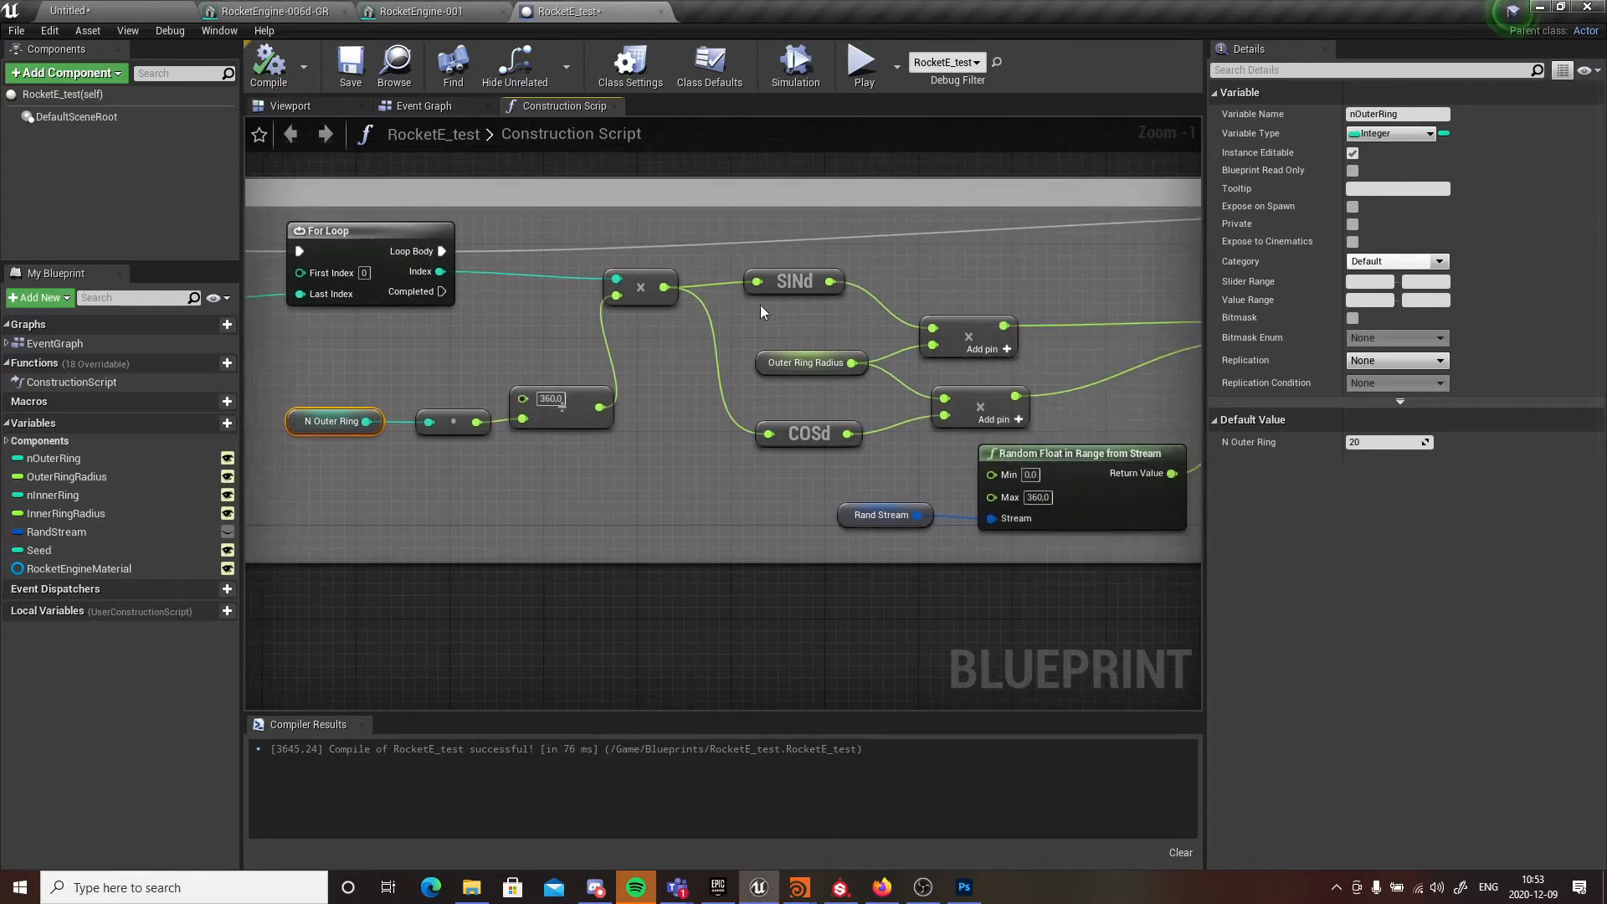
click(796, 281)
click(809, 434)
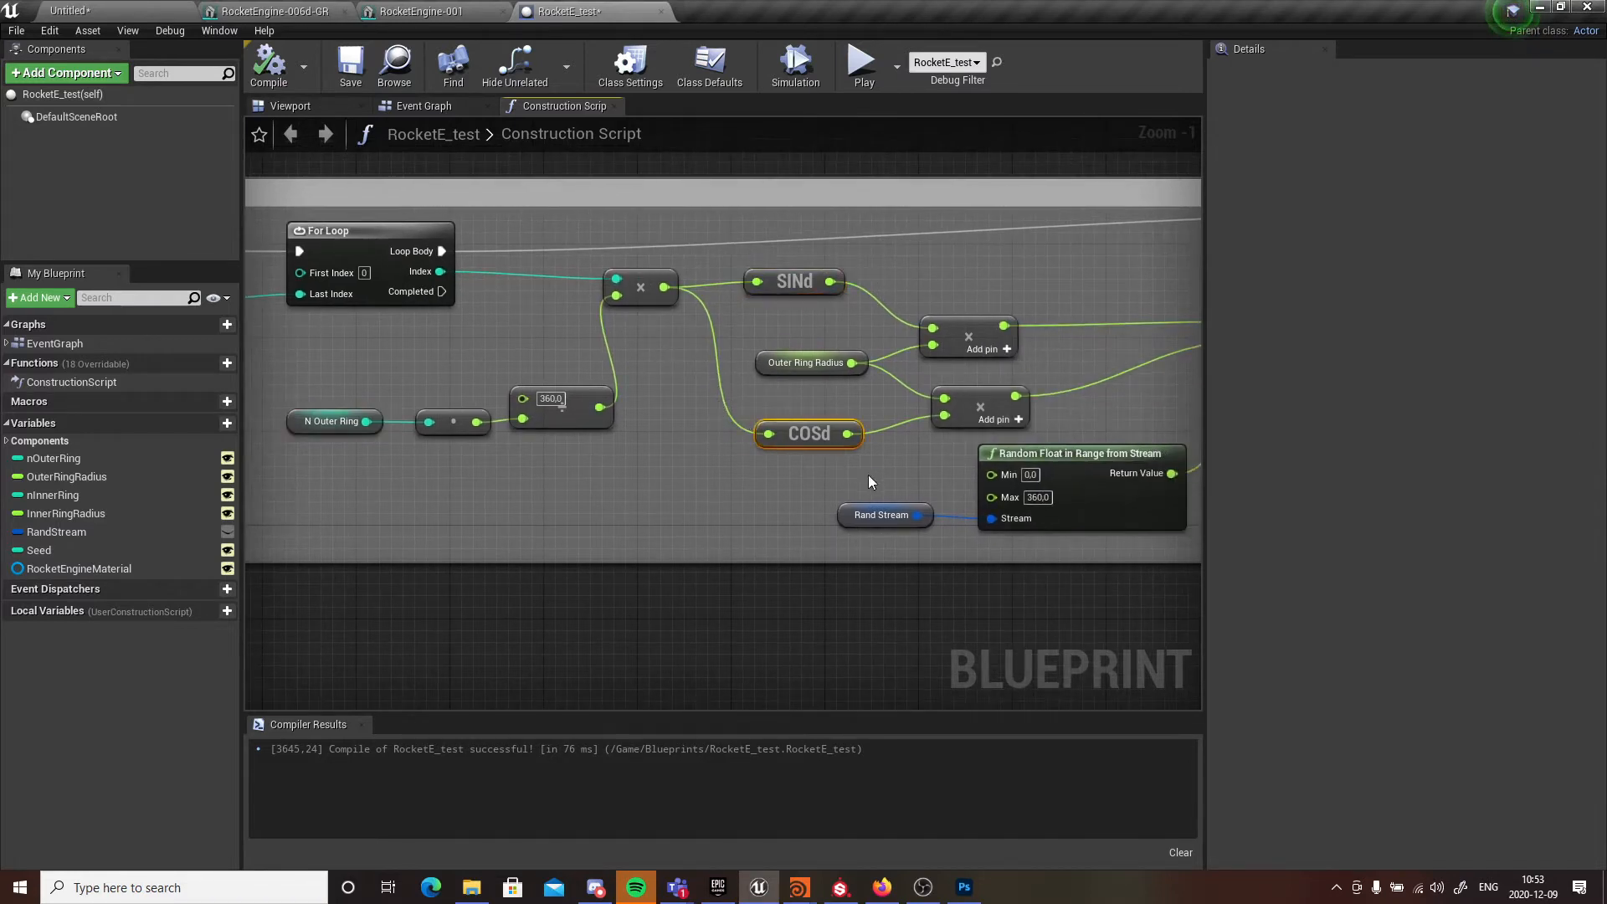
right_drag(860, 428, 705, 428)
click(639, 285)
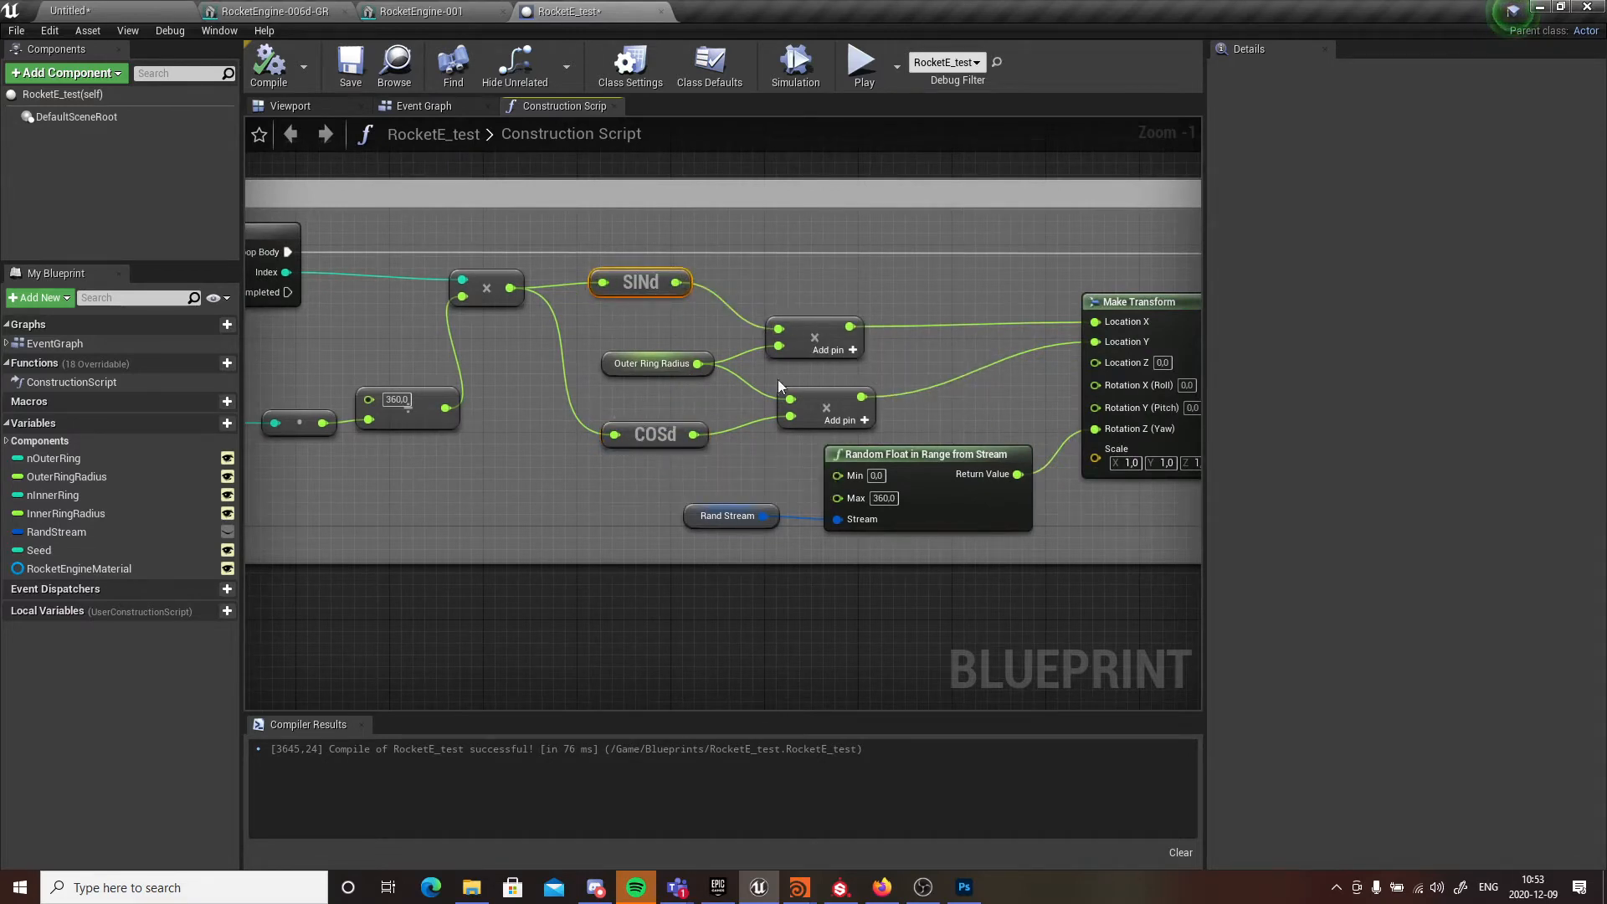
right_drag(949, 357, 755, 303)
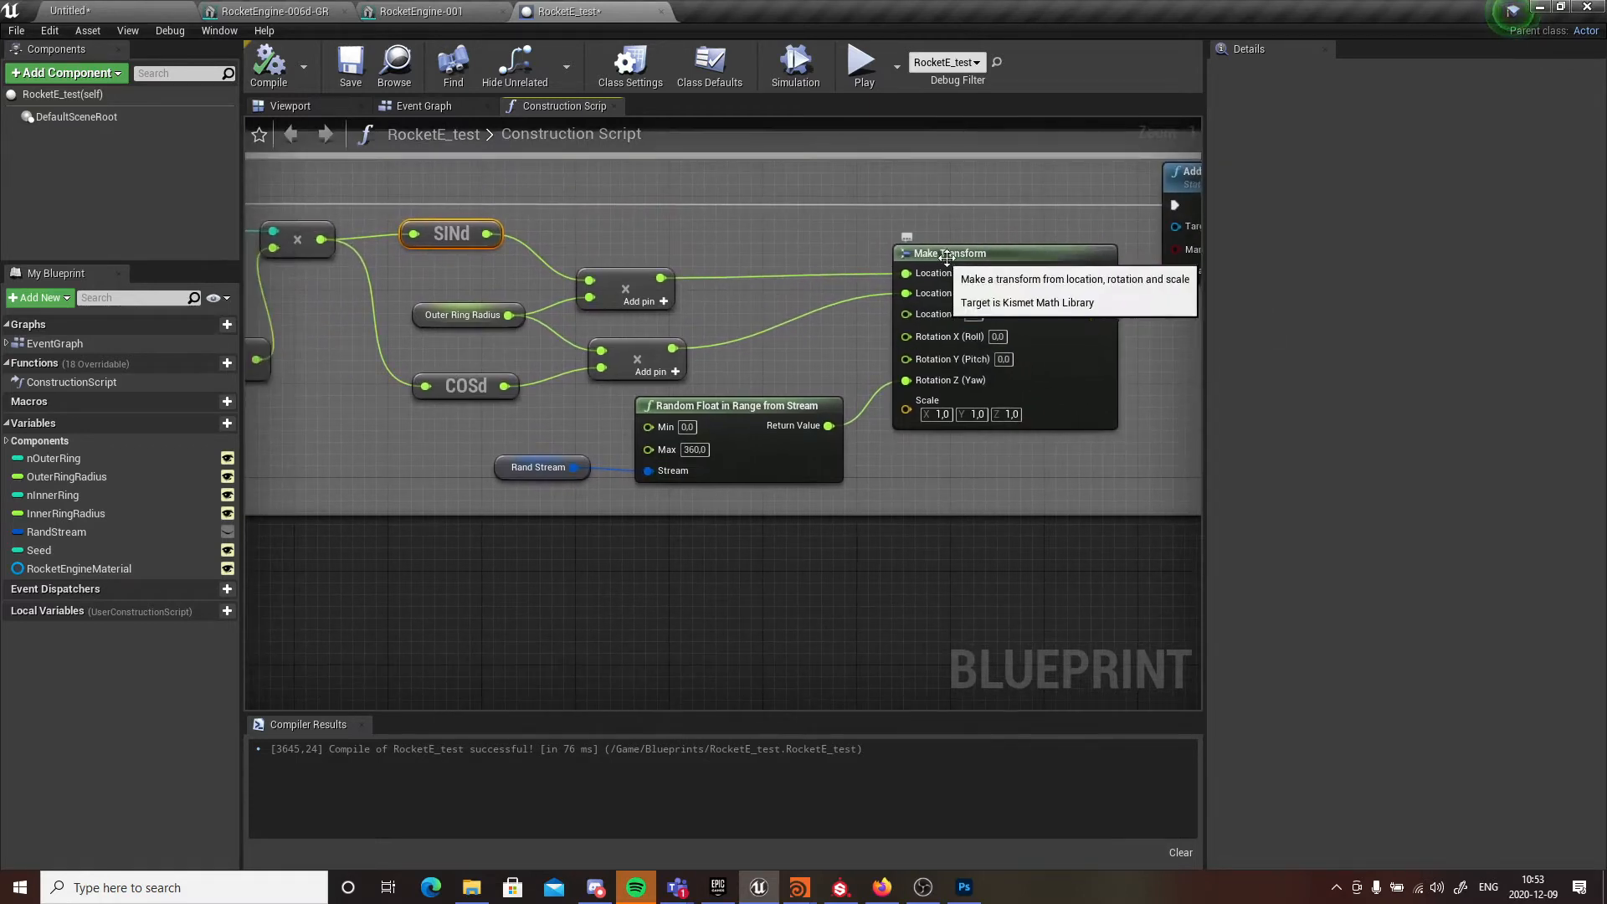
- Examine the outer ring's Make Transform, Add Static Mesh Component and Rand Stream nodes in the Construction Script
click(1080, 353)
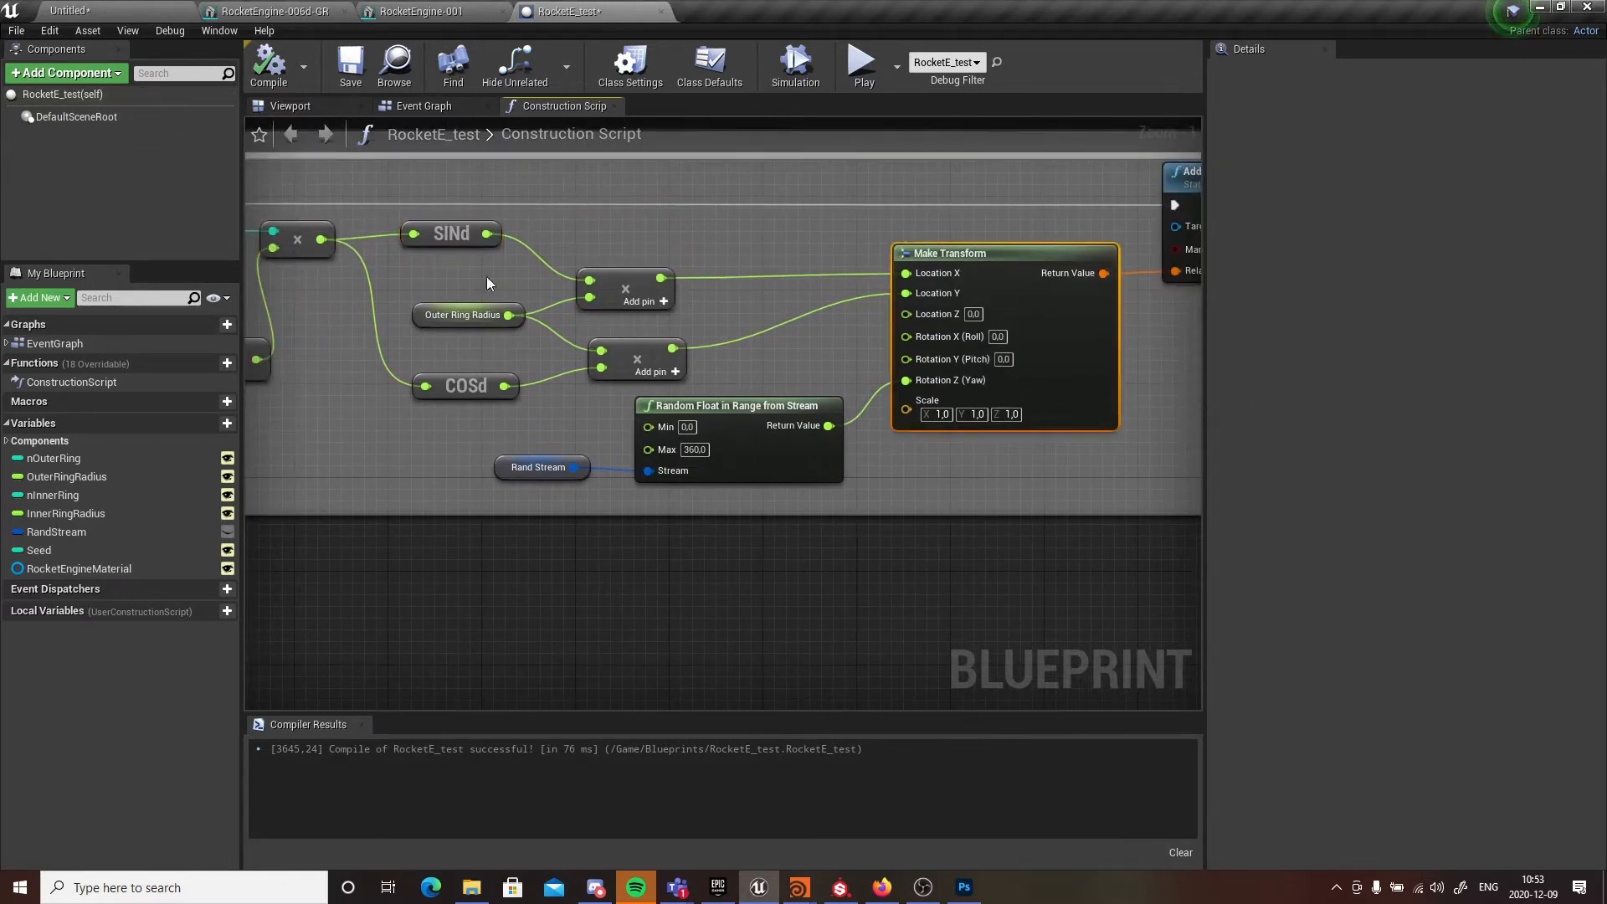
right_drag(959, 222, 660, 217)
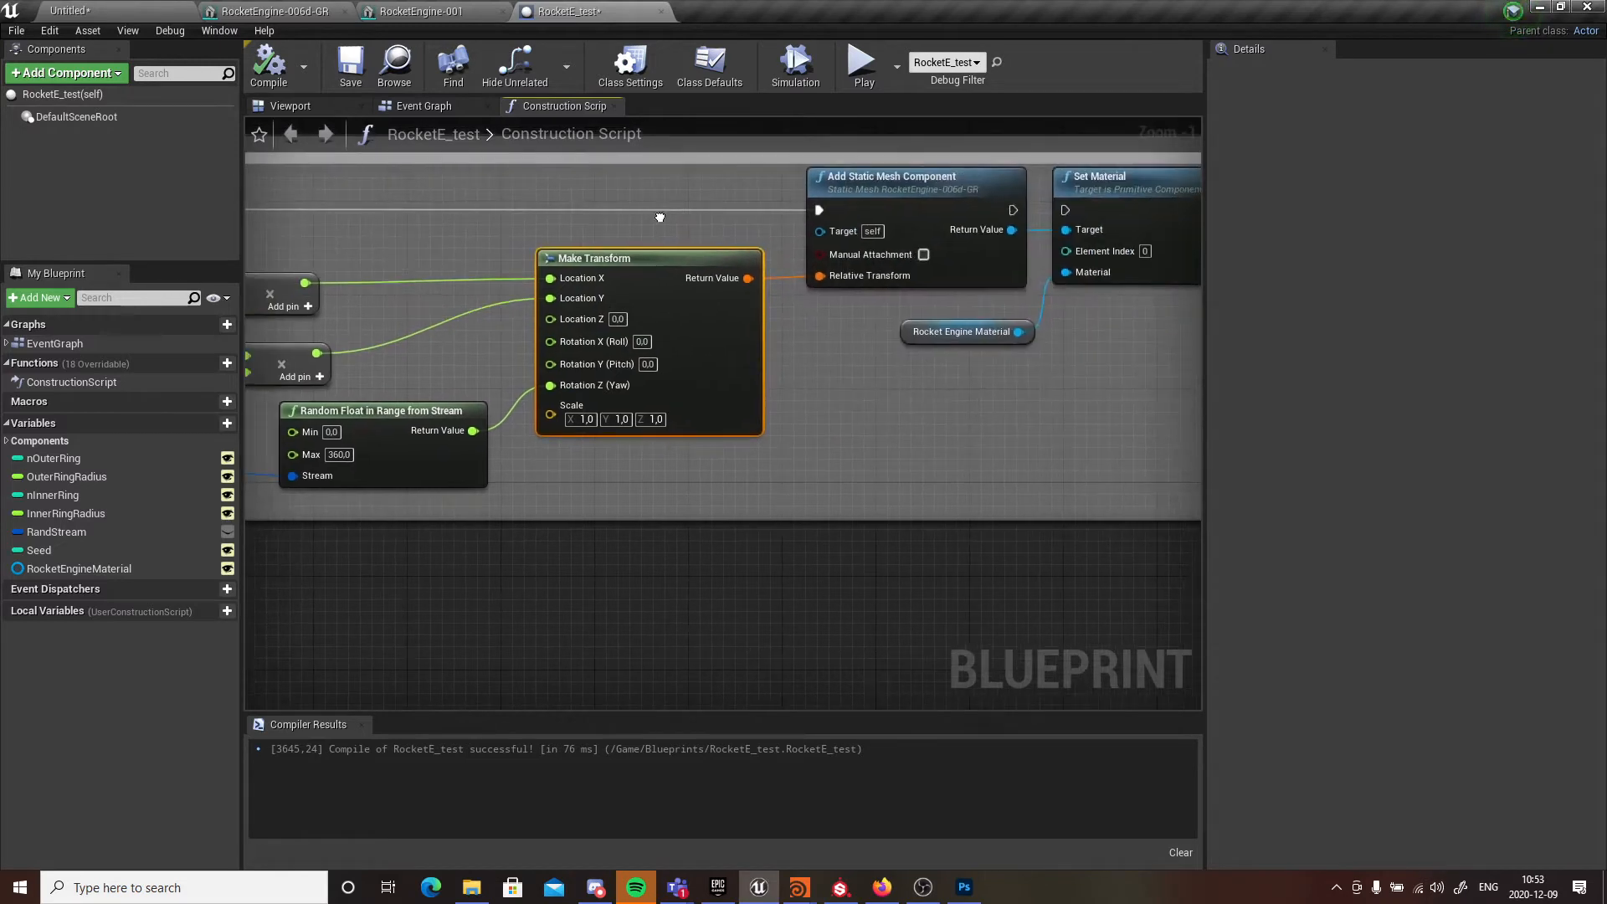
click(871, 179)
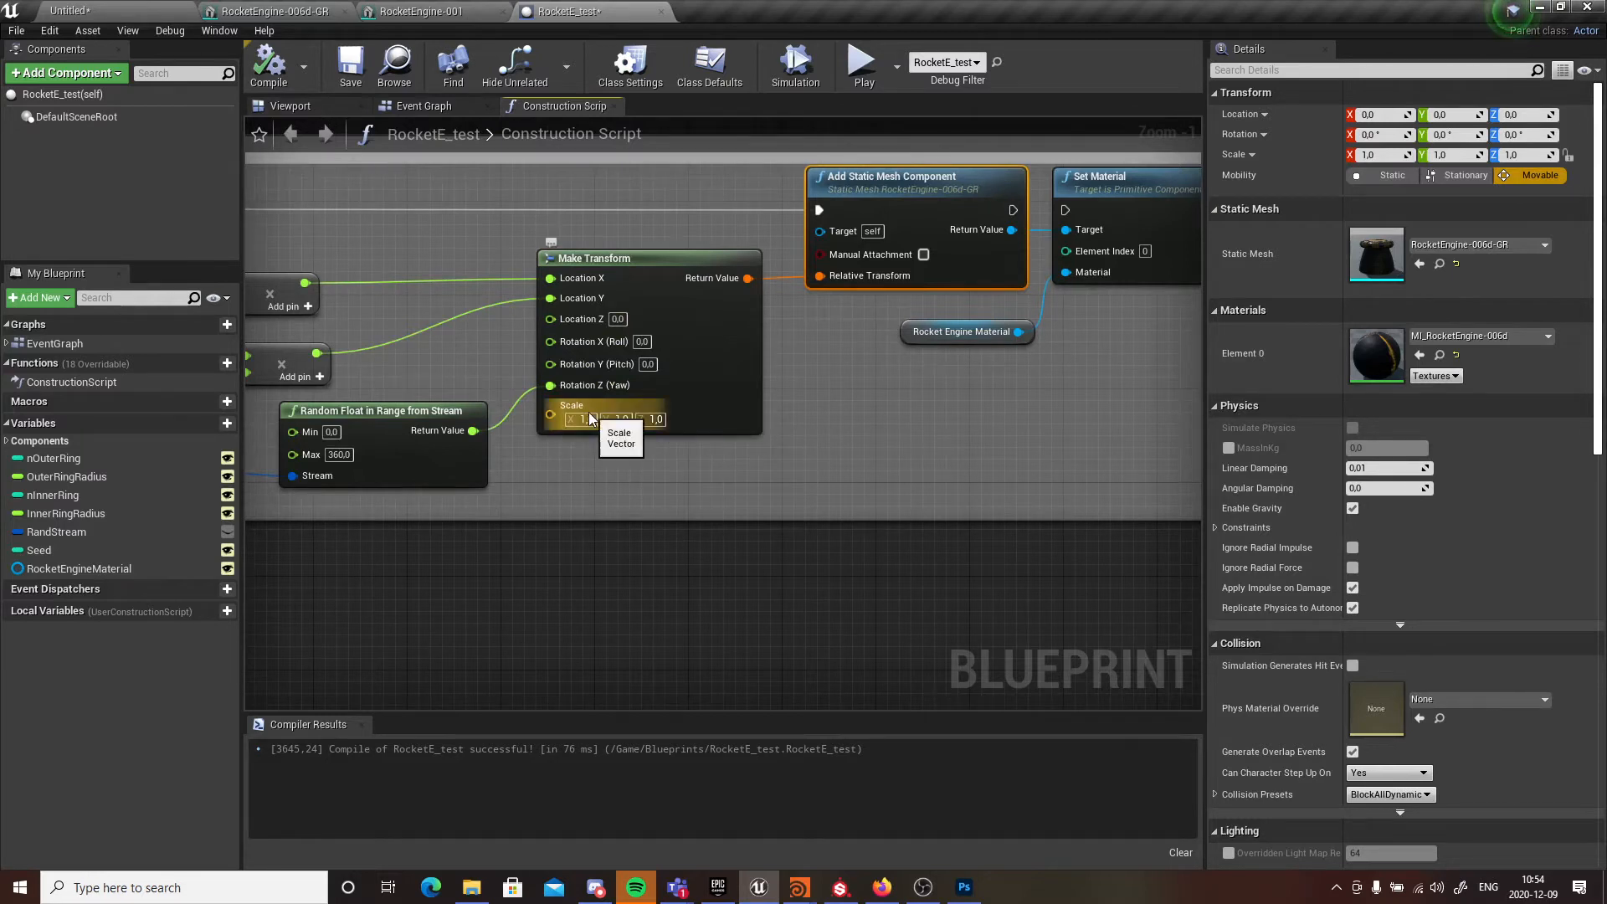
right_drag(586, 423, 833, 403)
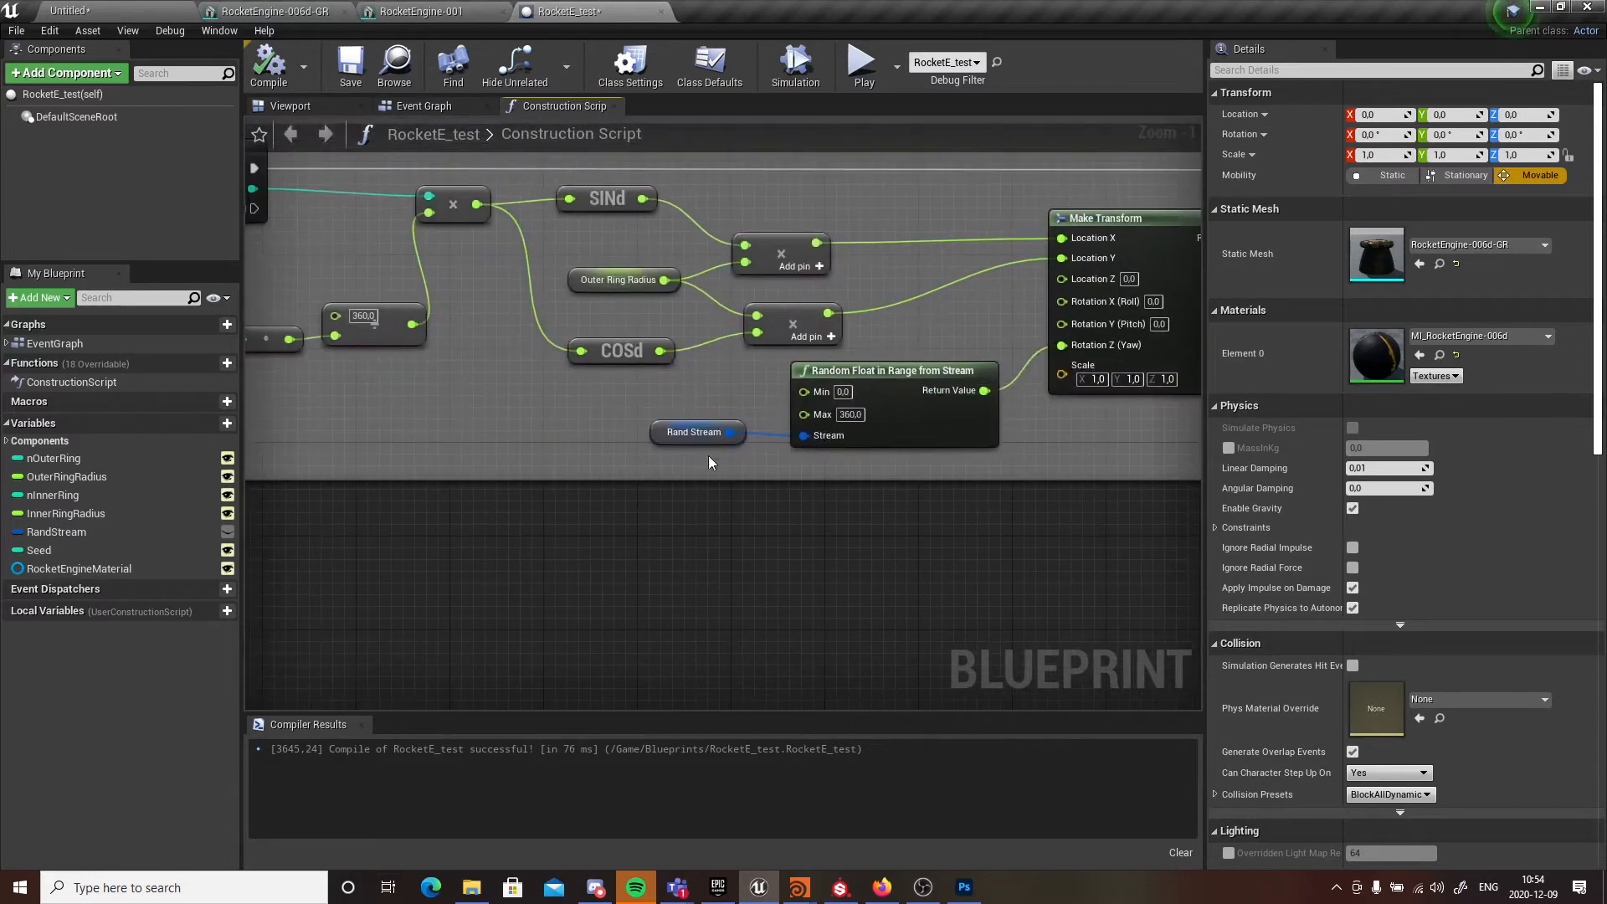
click(699, 432)
right_drag(760, 450, 747, 407)
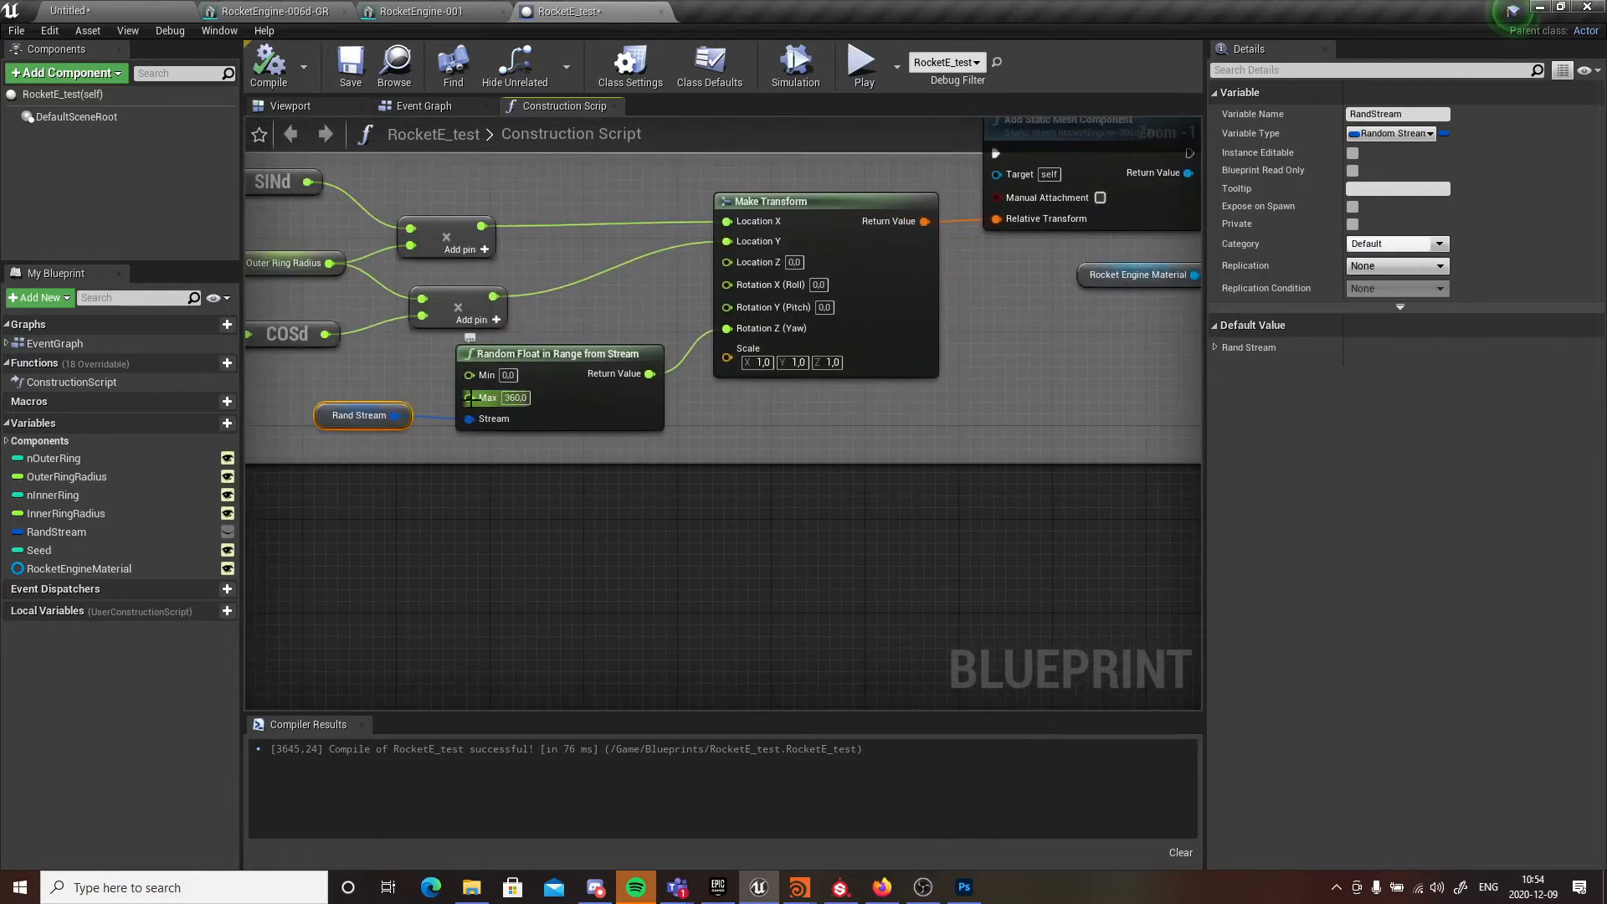
right_drag(1003, 342, 547, 416)
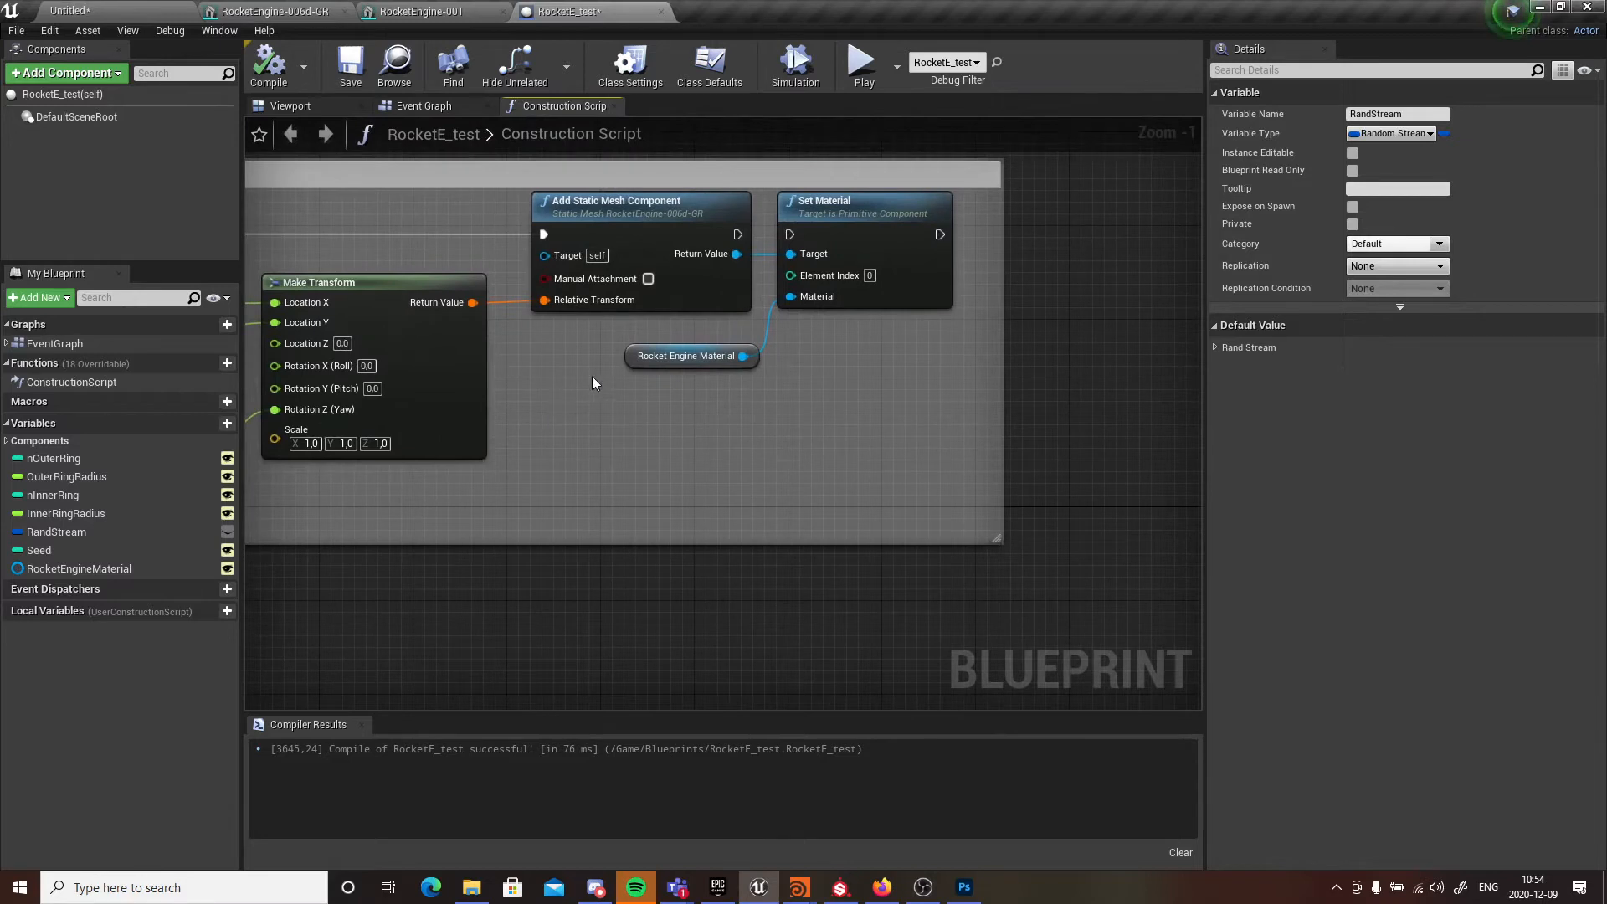
- Delete the outer ring's Set Material and Rocket Engine Material nodes, and compile the Blueprint
click(877, 269)
key(Delete)
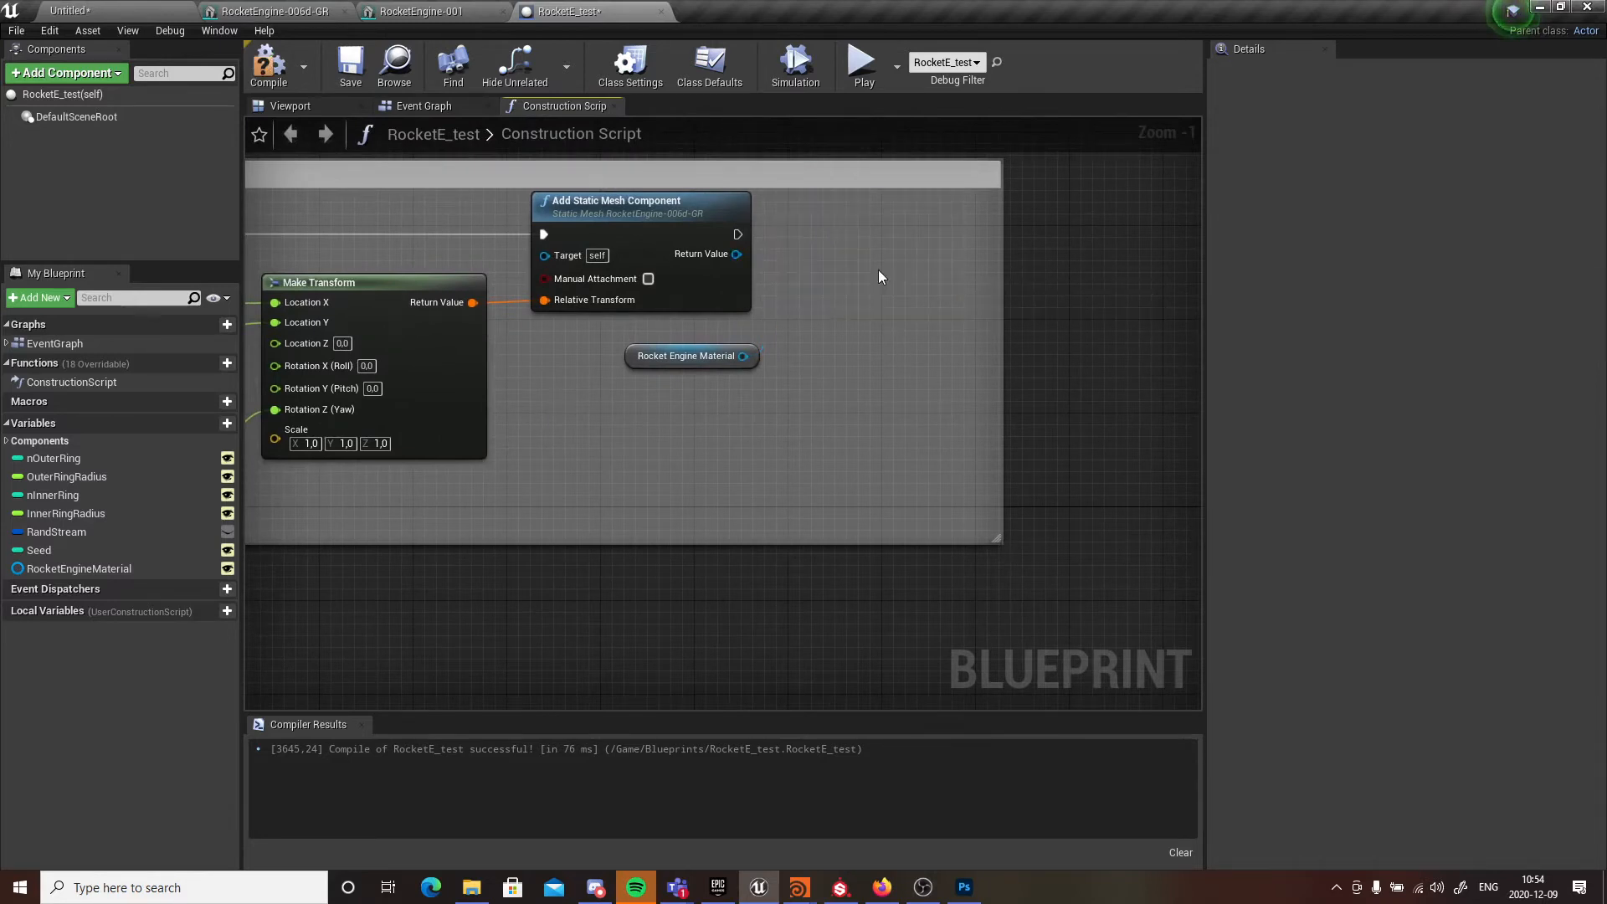
click(711, 362)
key(Delete)
click(662, 205)
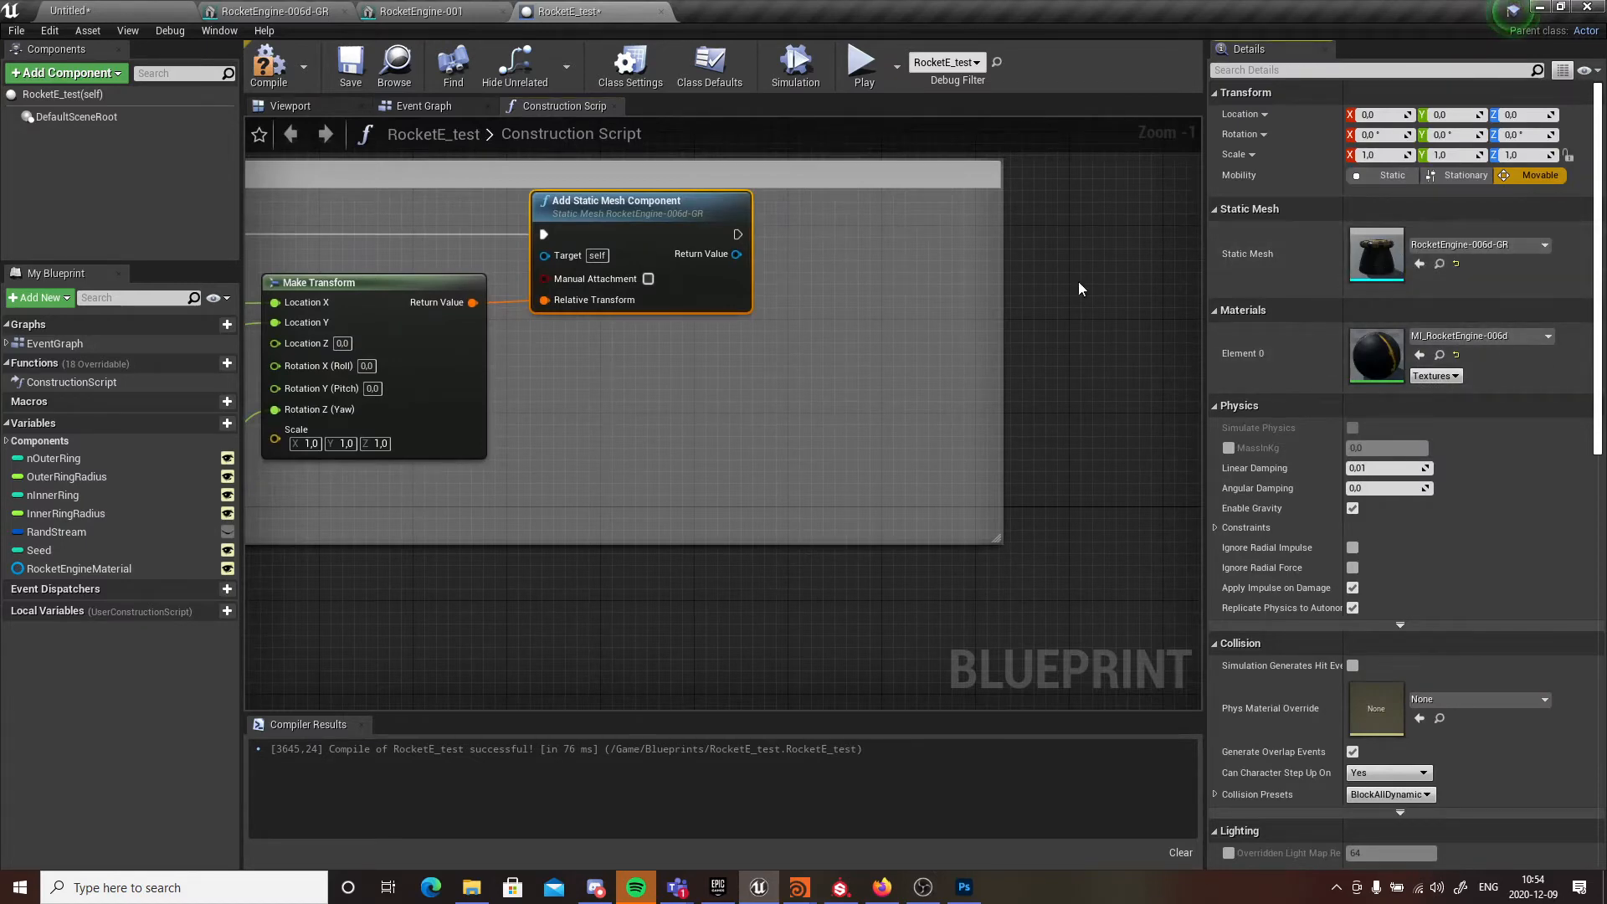
click(267, 65)
- Move the inner ring's node group closer to the Outer ring comment box
scroll(854, 278, down, 5)
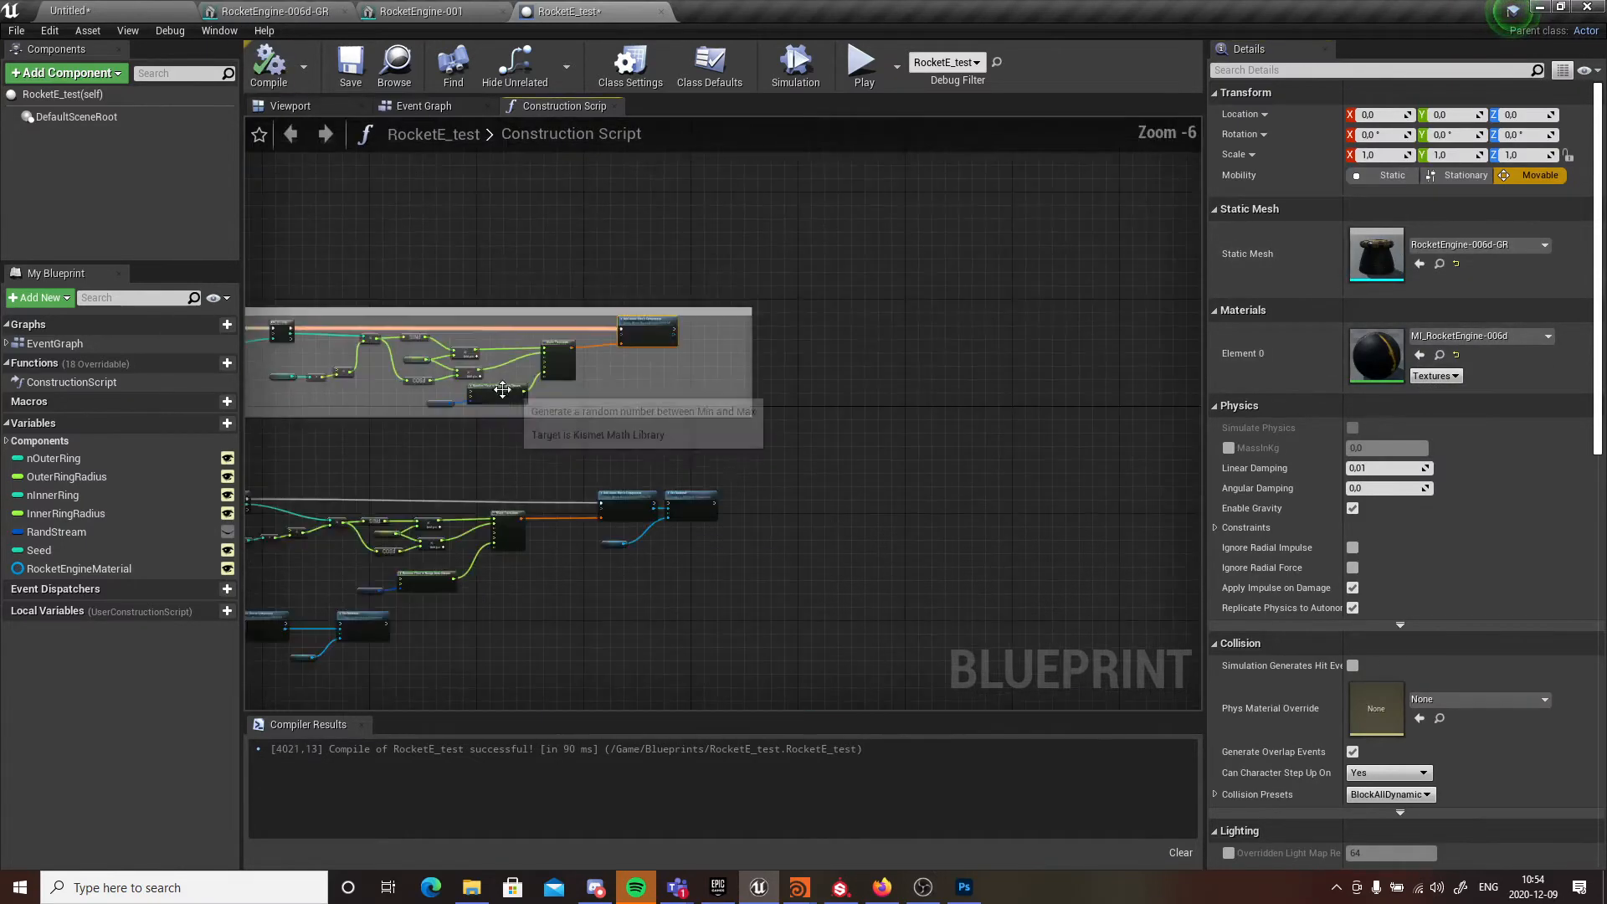
drag(502, 244, 1121, 370)
drag(795, 365, 792, 323)
scroll(792, 324, up, 7)
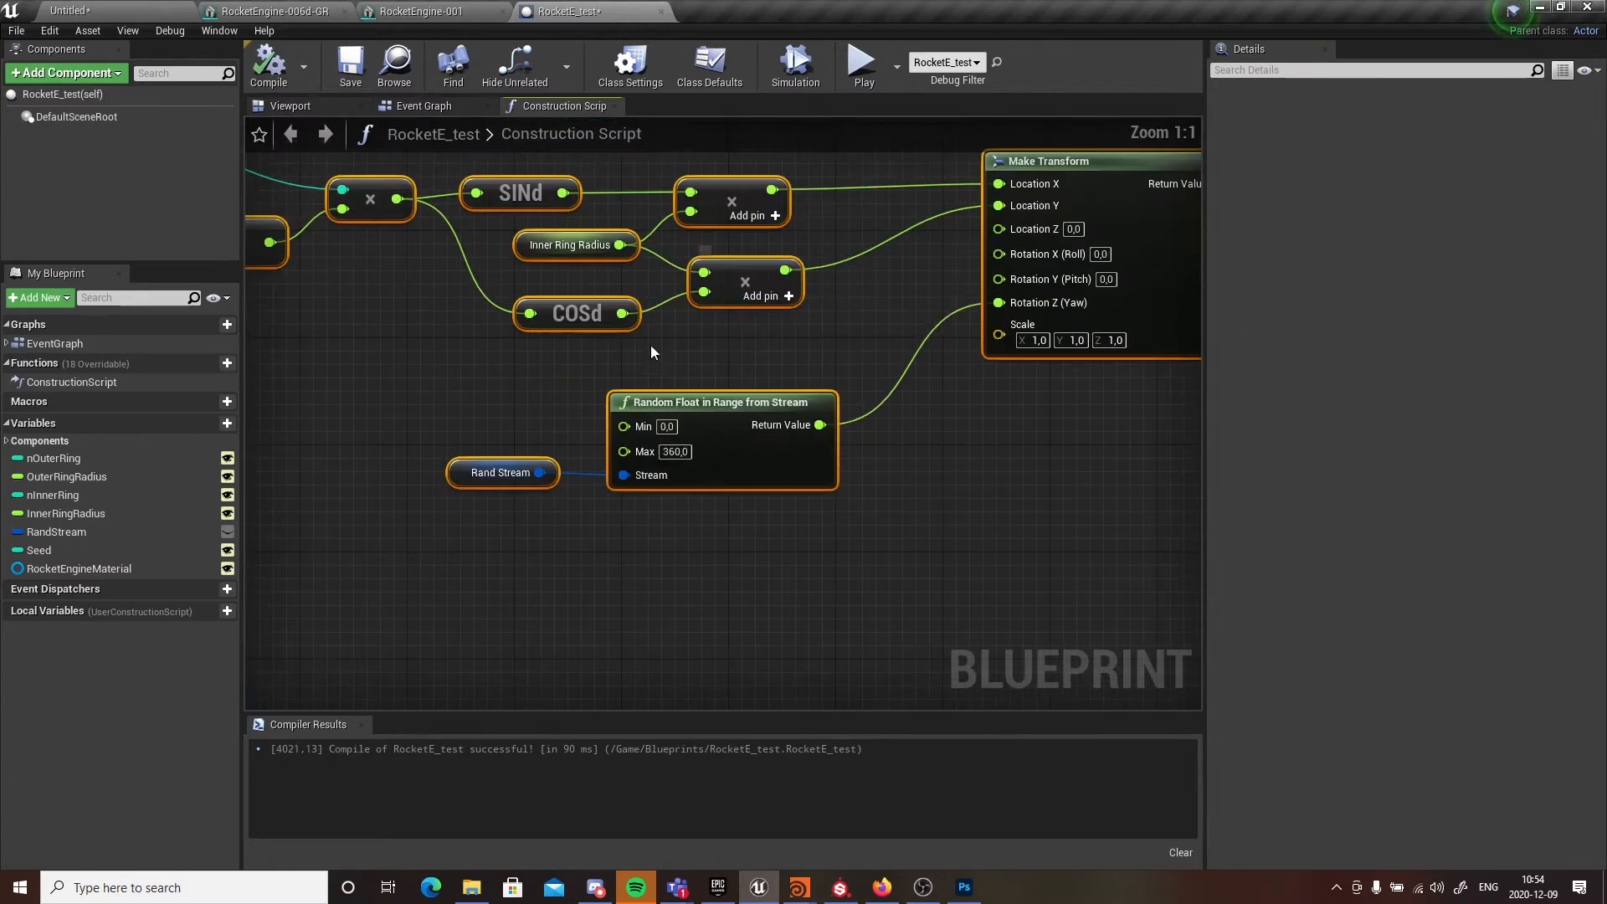
click(549, 246)
- Delete the Set Material and Rocket Engine Material nodes from the separate single-engine chain below the inner ring nodes
right_drag(740, 596, 903, 155)
scroll(962, 242, down, 4)
right_drag(638, 183, 1033, 223)
scroll(936, 289, down, 3)
right_drag(904, 272, 815, 448)
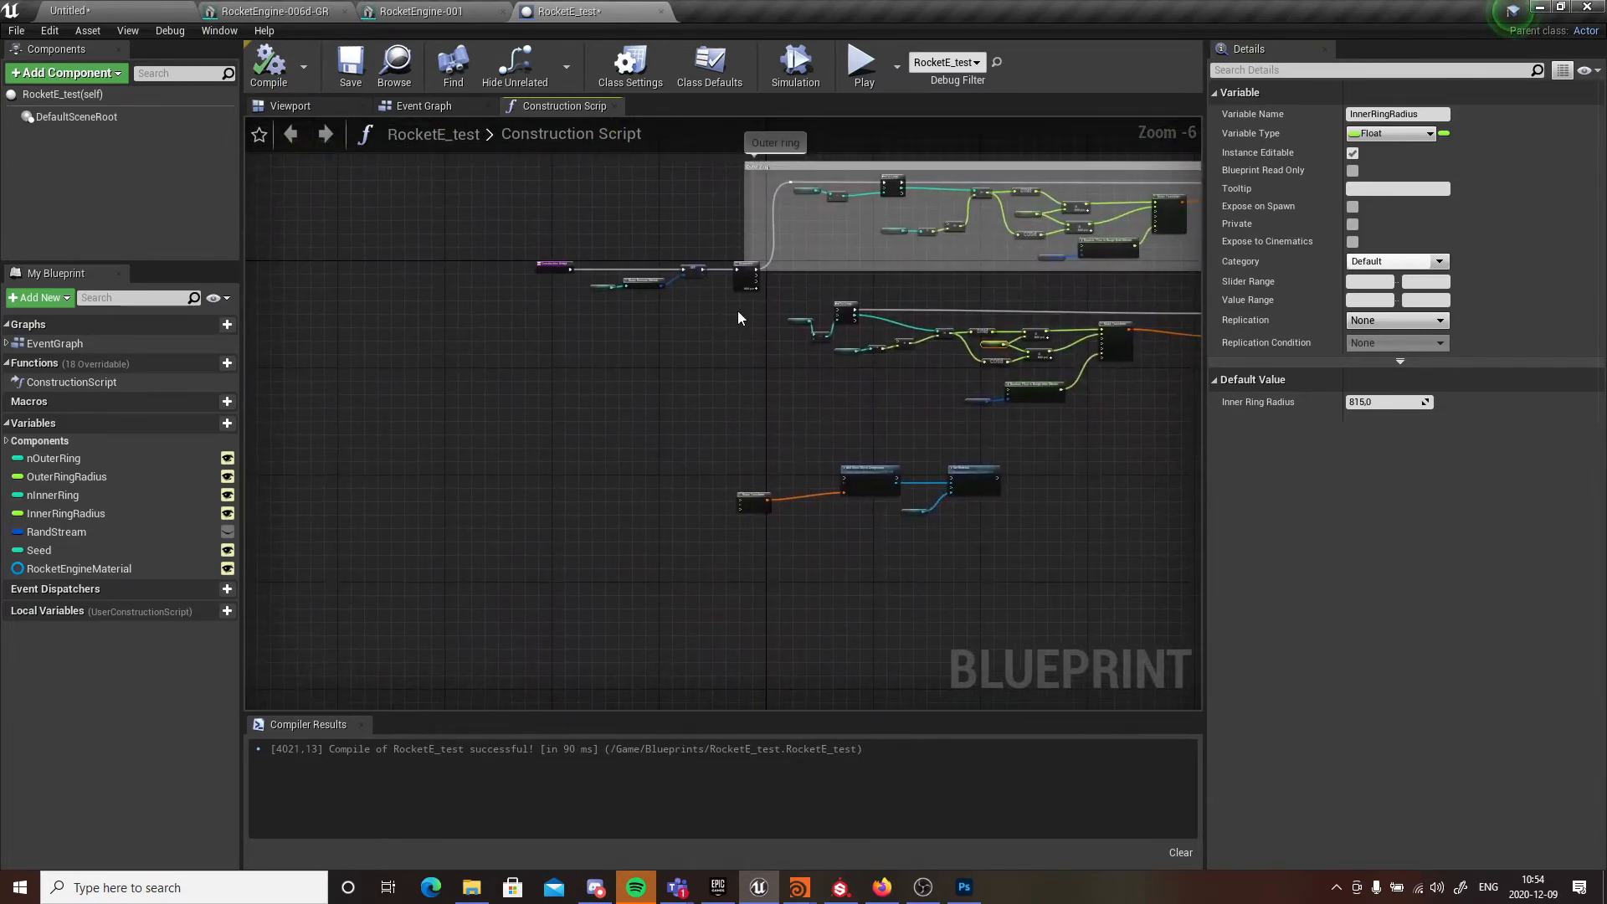
right_drag(739, 316, 703, 276)
scroll(678, 251, up, 4)
right_click(707, 205)
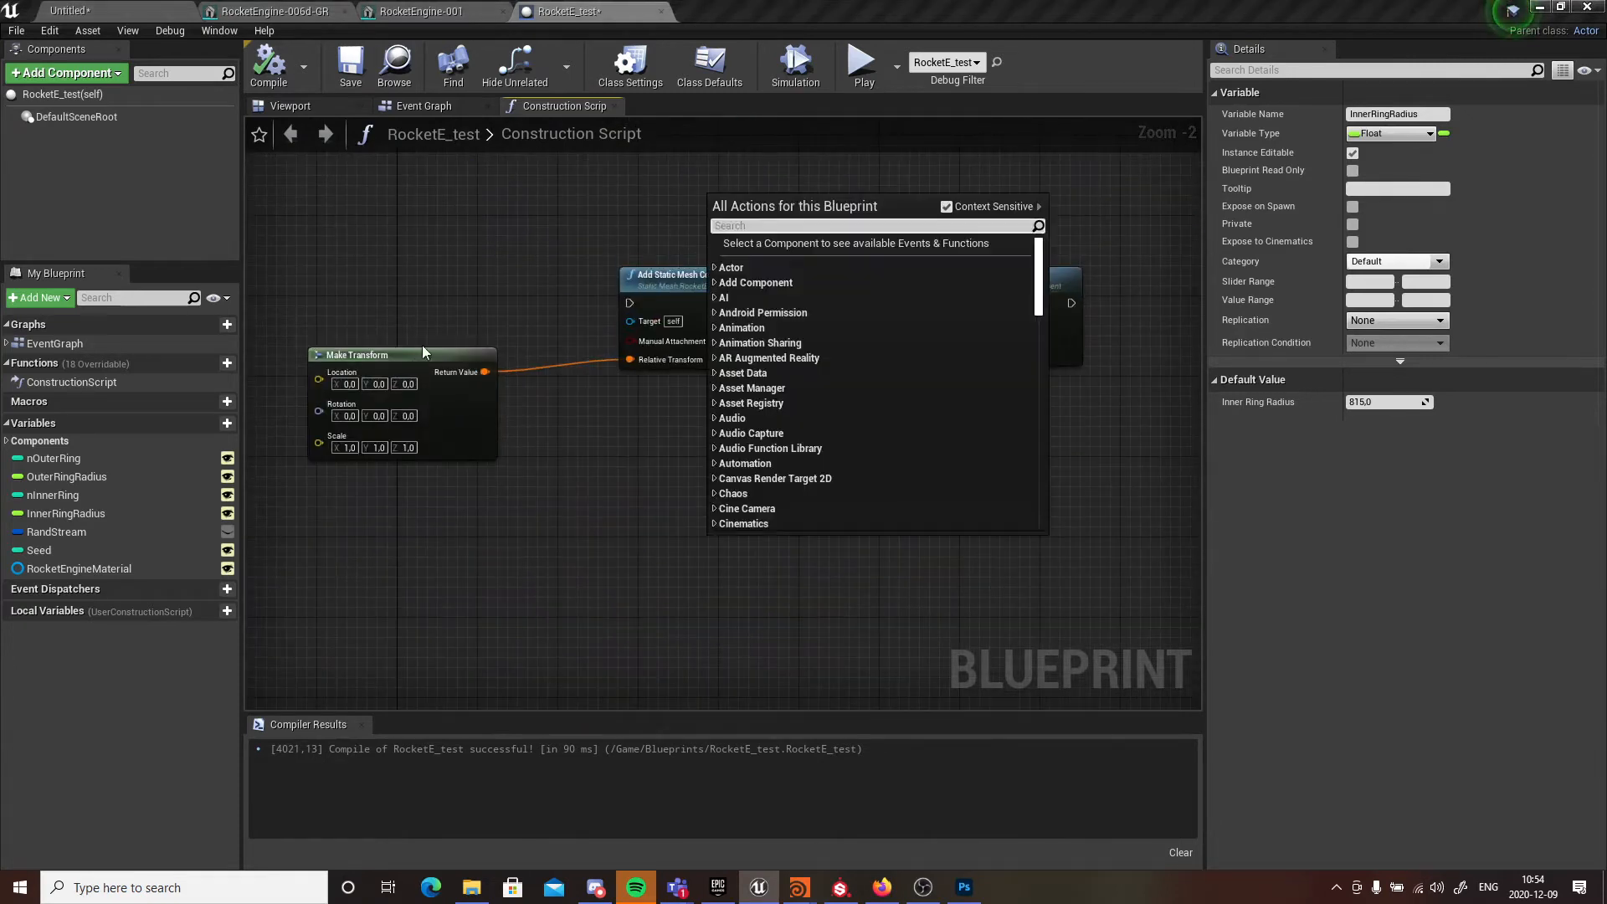
click(514, 219)
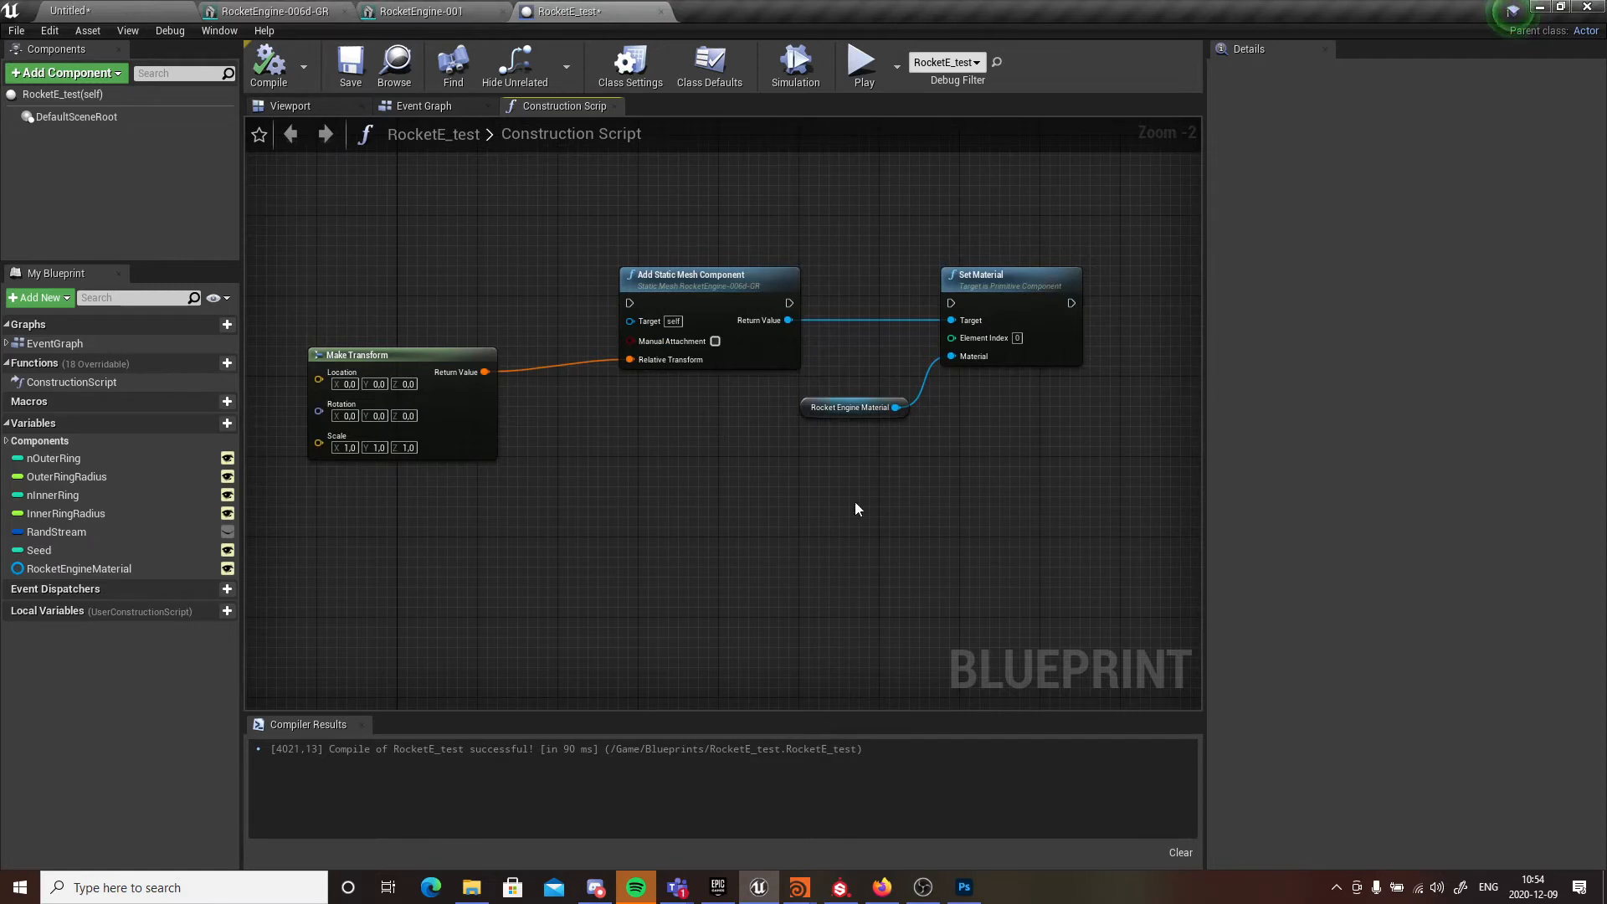
drag(856, 509, 1062, 294)
key(Delete)
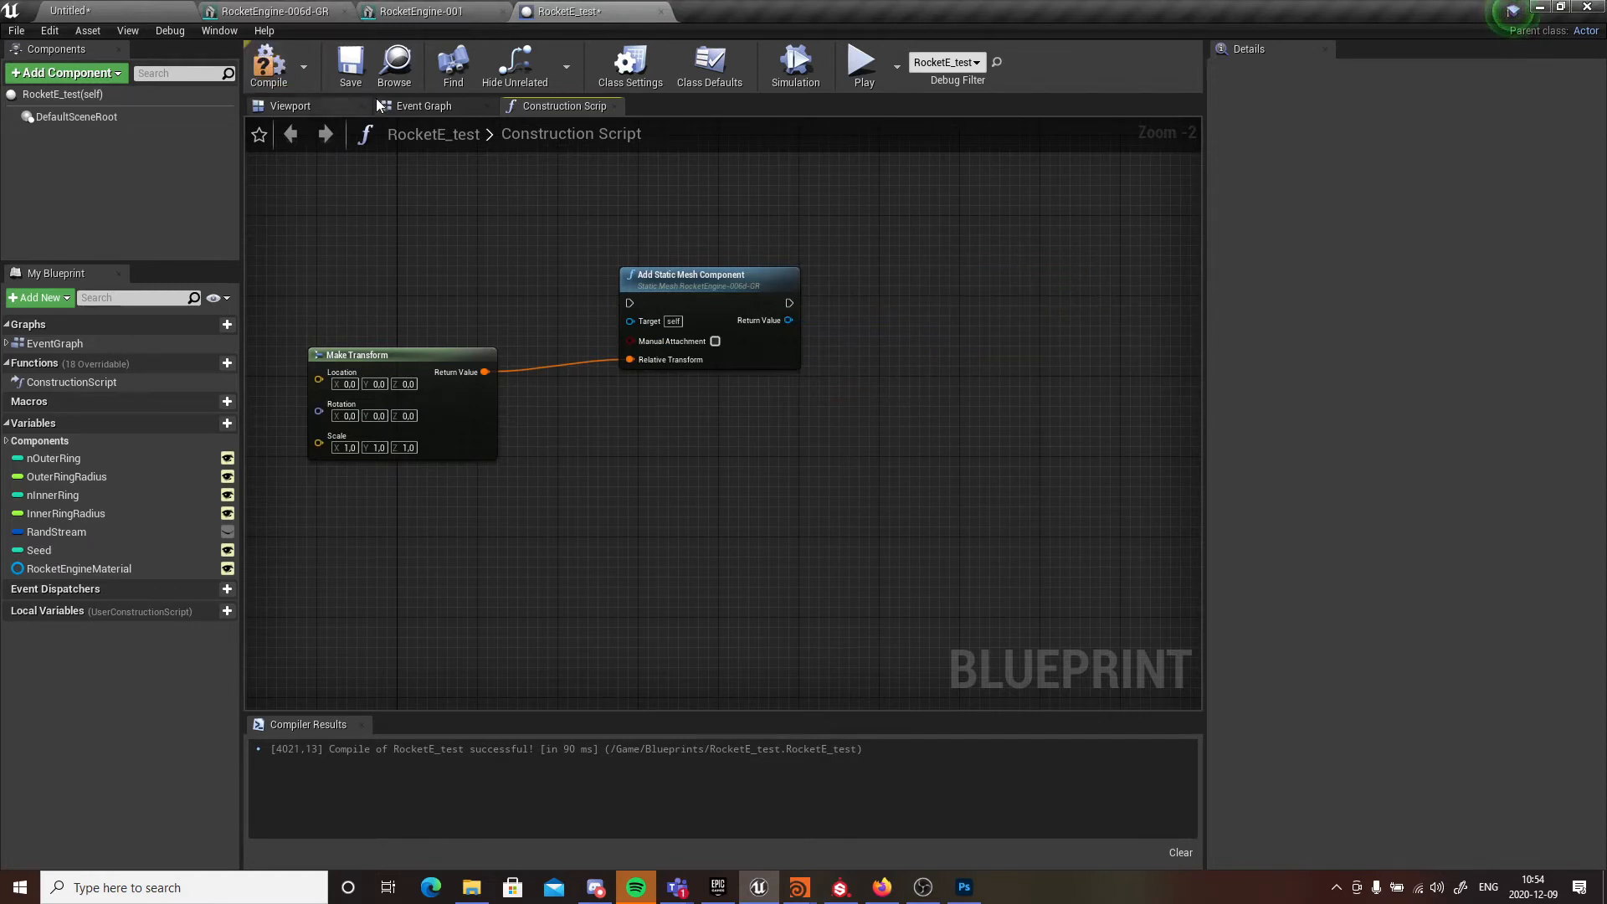
- Review the inner and outer ring loops in the Construction Script and recompile the RocketE_test Blueprint
right_drag(581, 223, 625, 667)
right_drag(745, 569, 714, 696)
right_drag(645, 321, 642, 450)
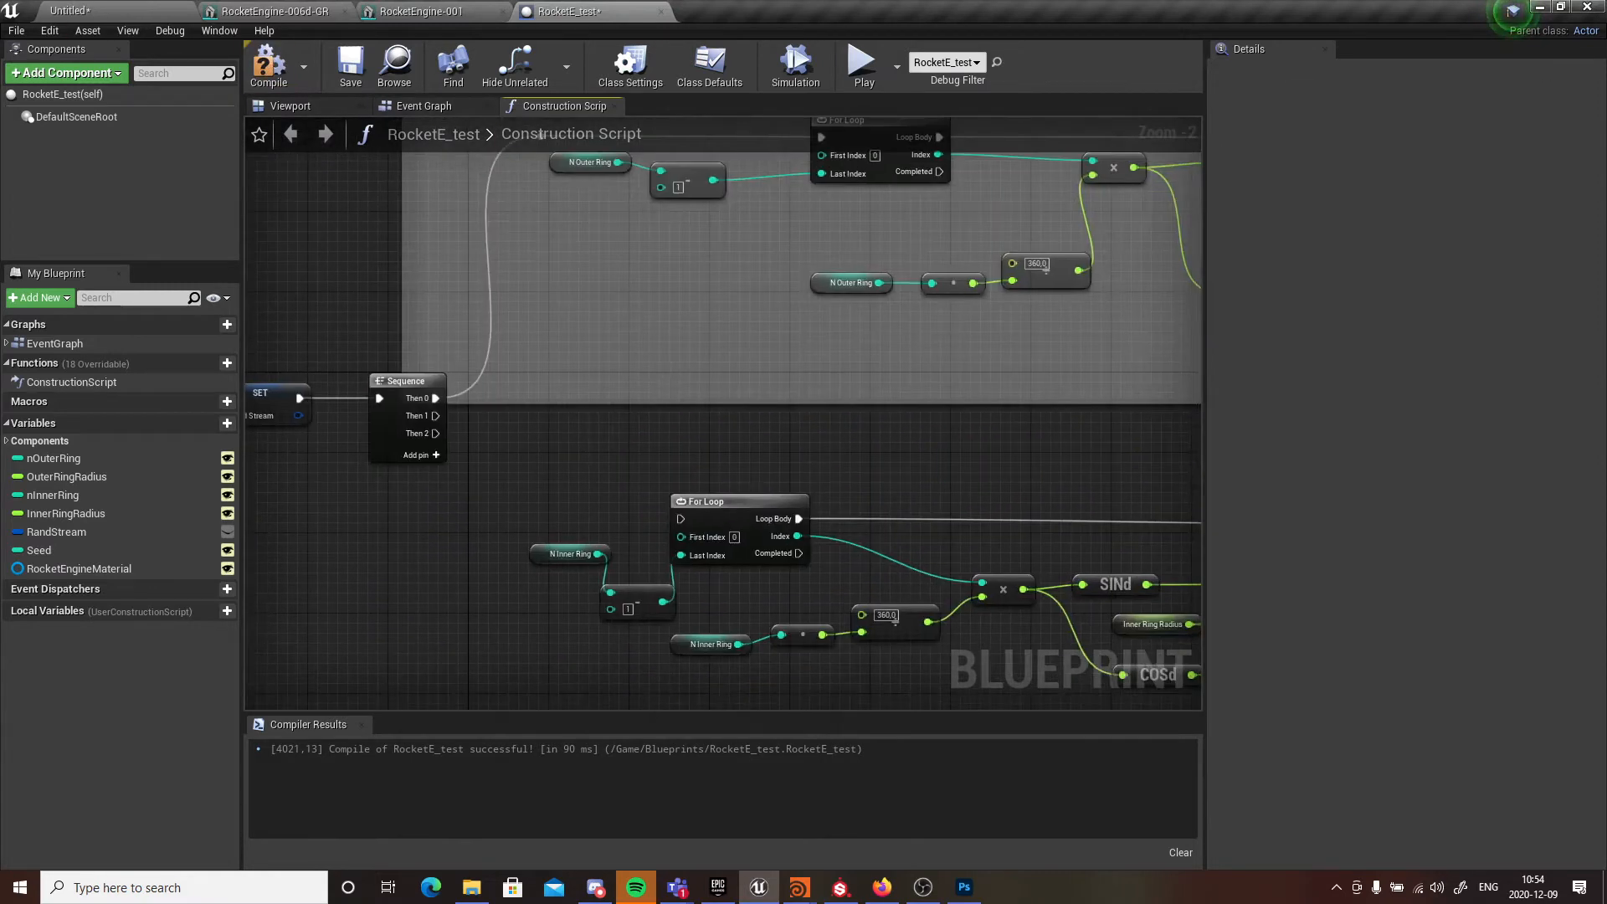
right_drag(668, 366, 333, 573)
right_drag(820, 498, 206, 459)
right_drag(432, 371, 700, 251)
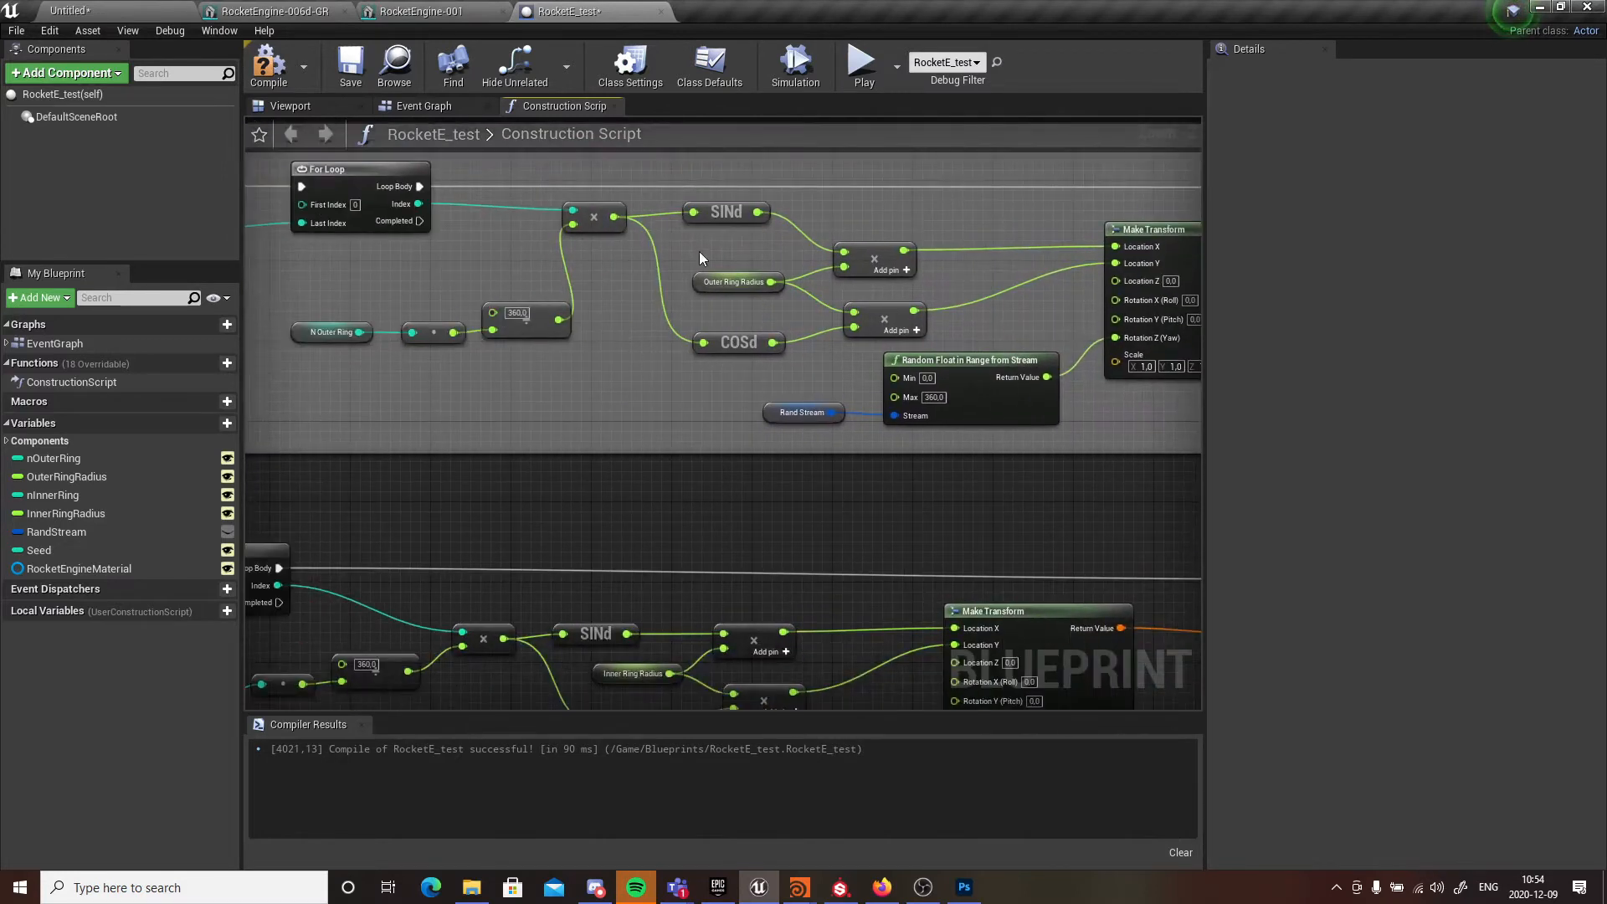
click(277, 76)
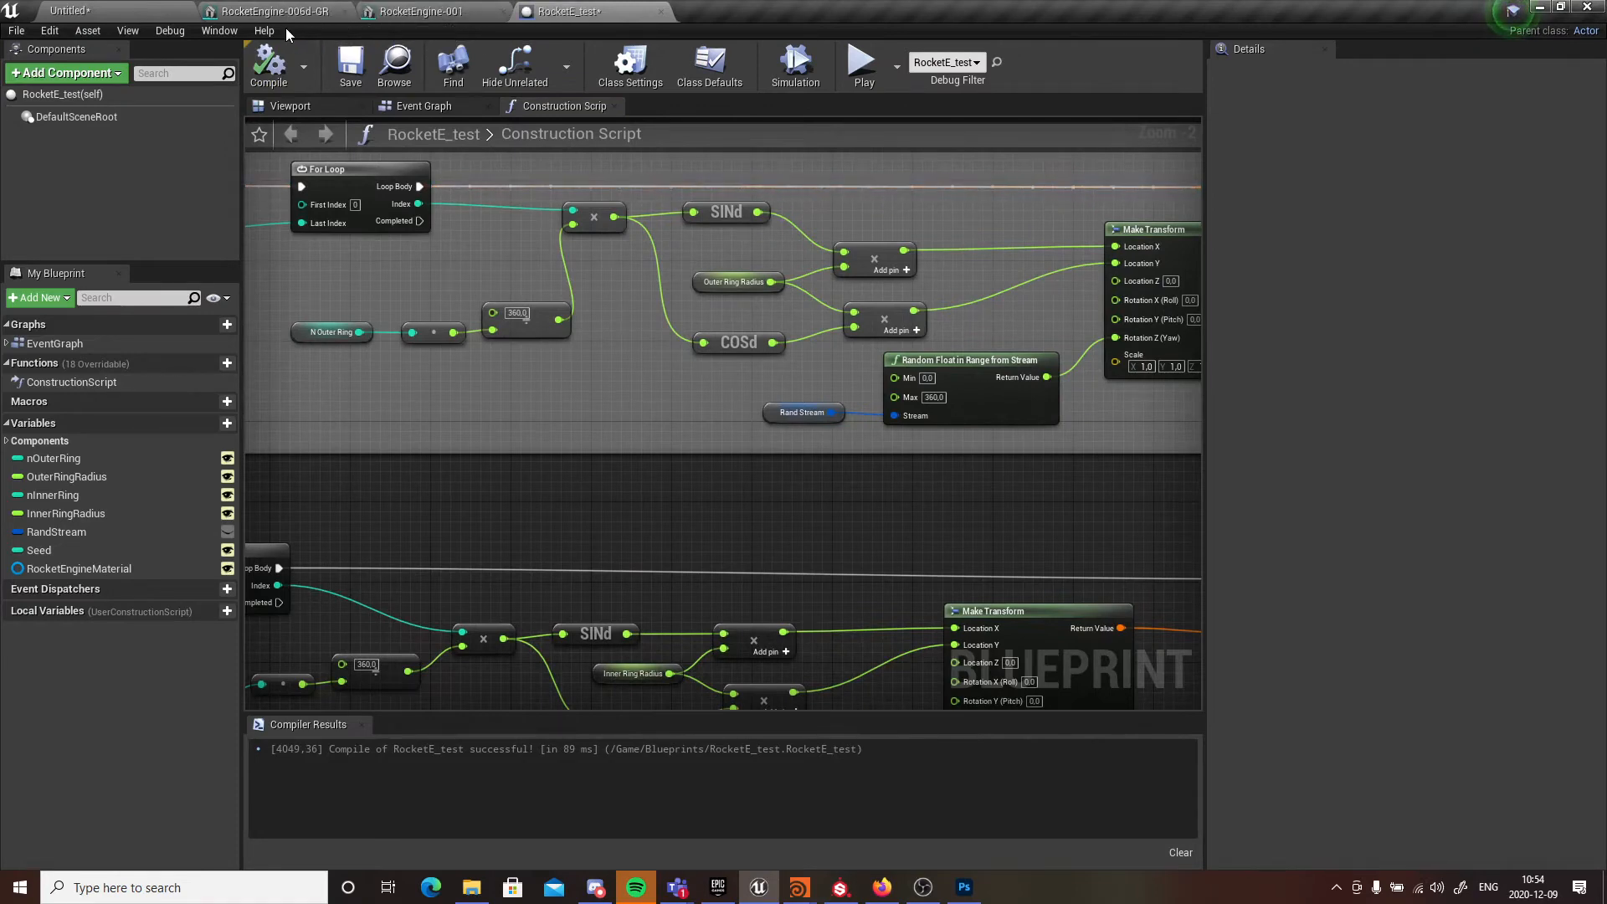
- Select the RocketE_test actor in the level and set its N Outer Ring value to 12
click(117, 10)
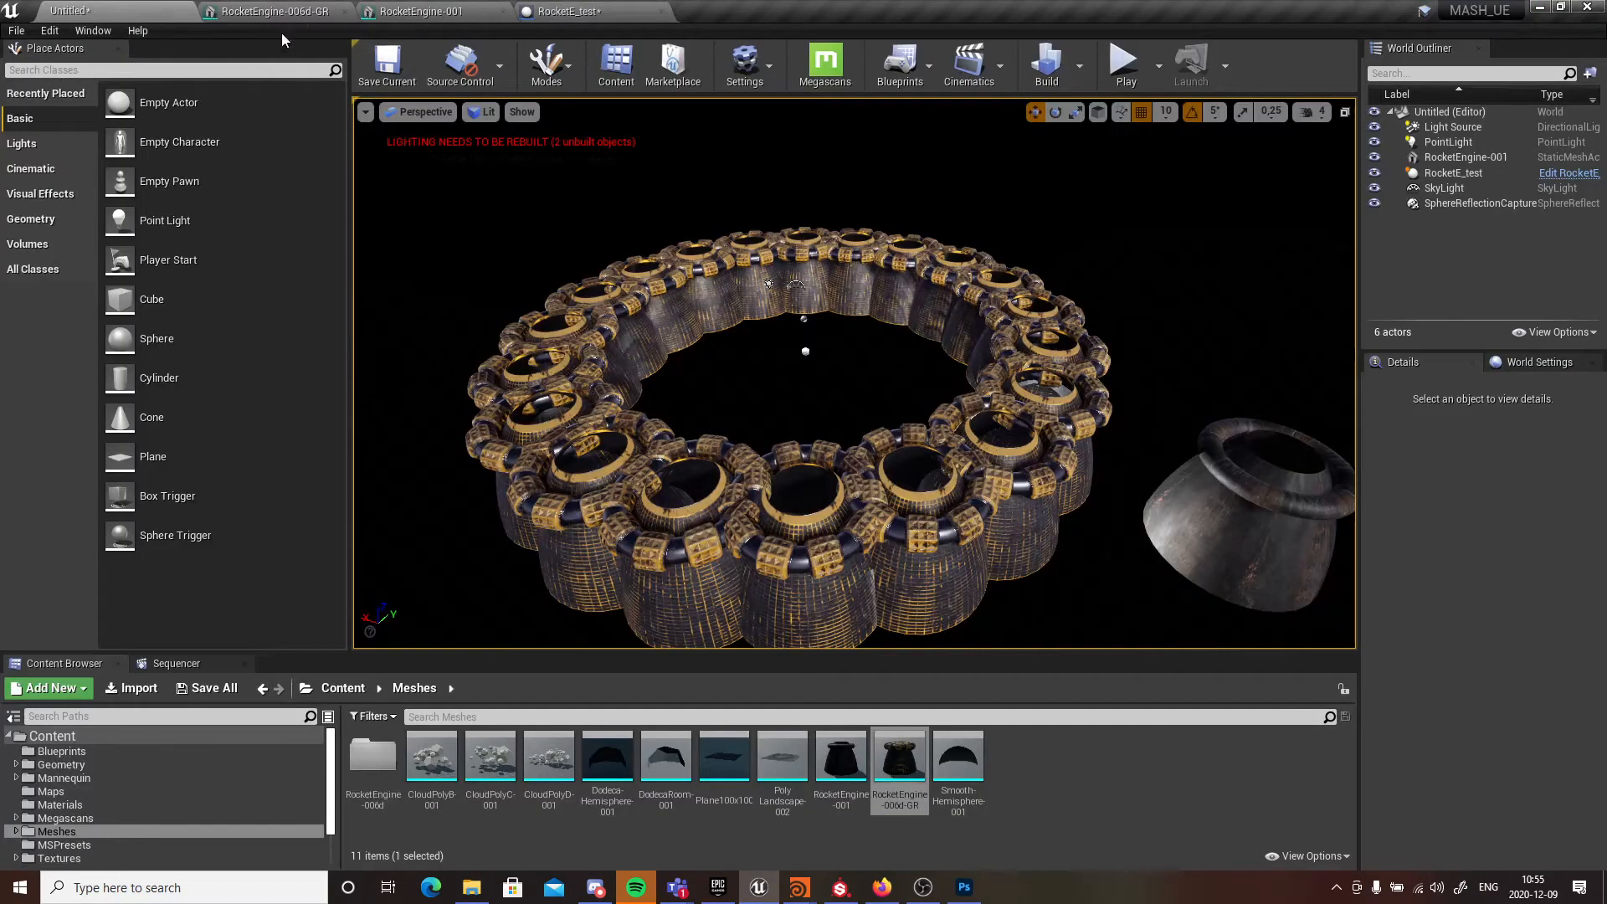
click(861, 471)
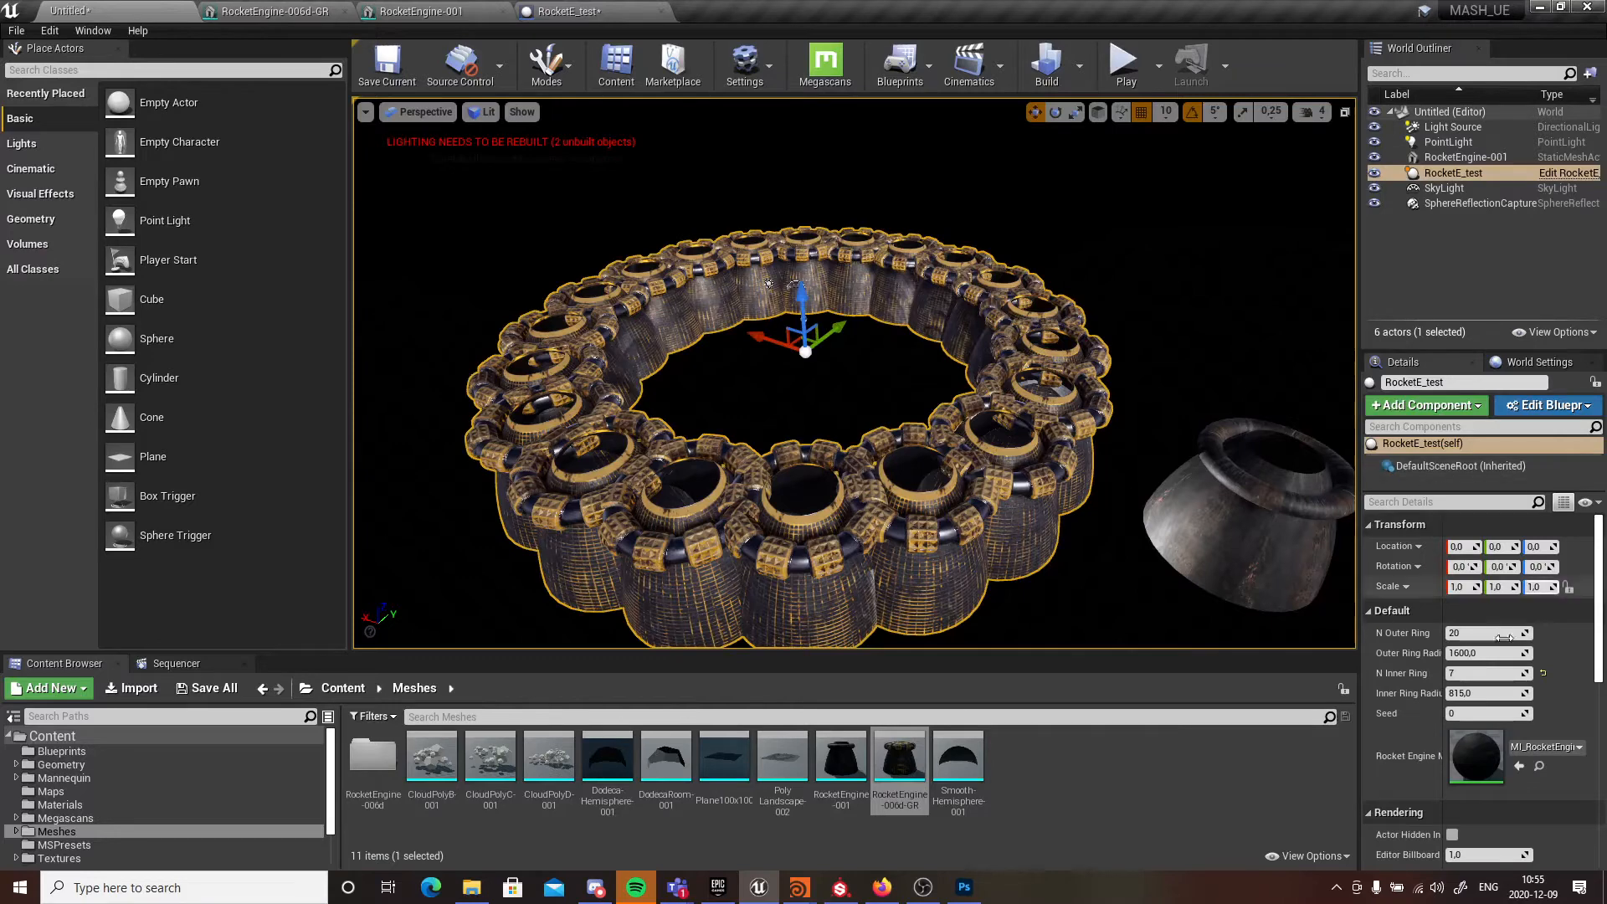
drag(1501, 639, 1469, 639)
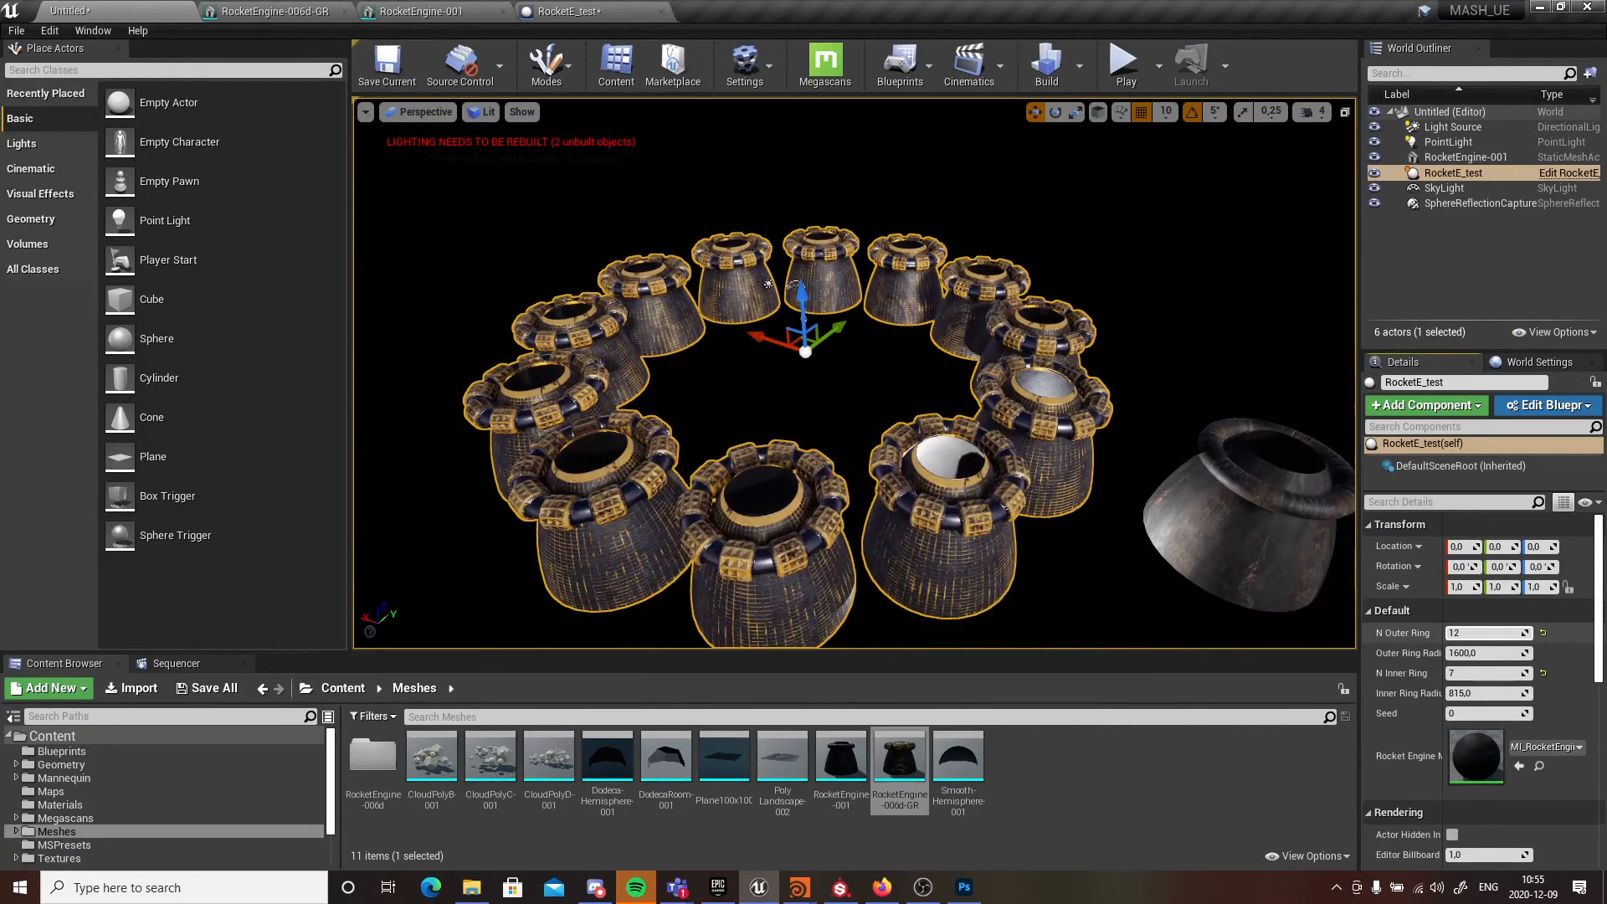
alt+drag(876, 407, 796, 429)
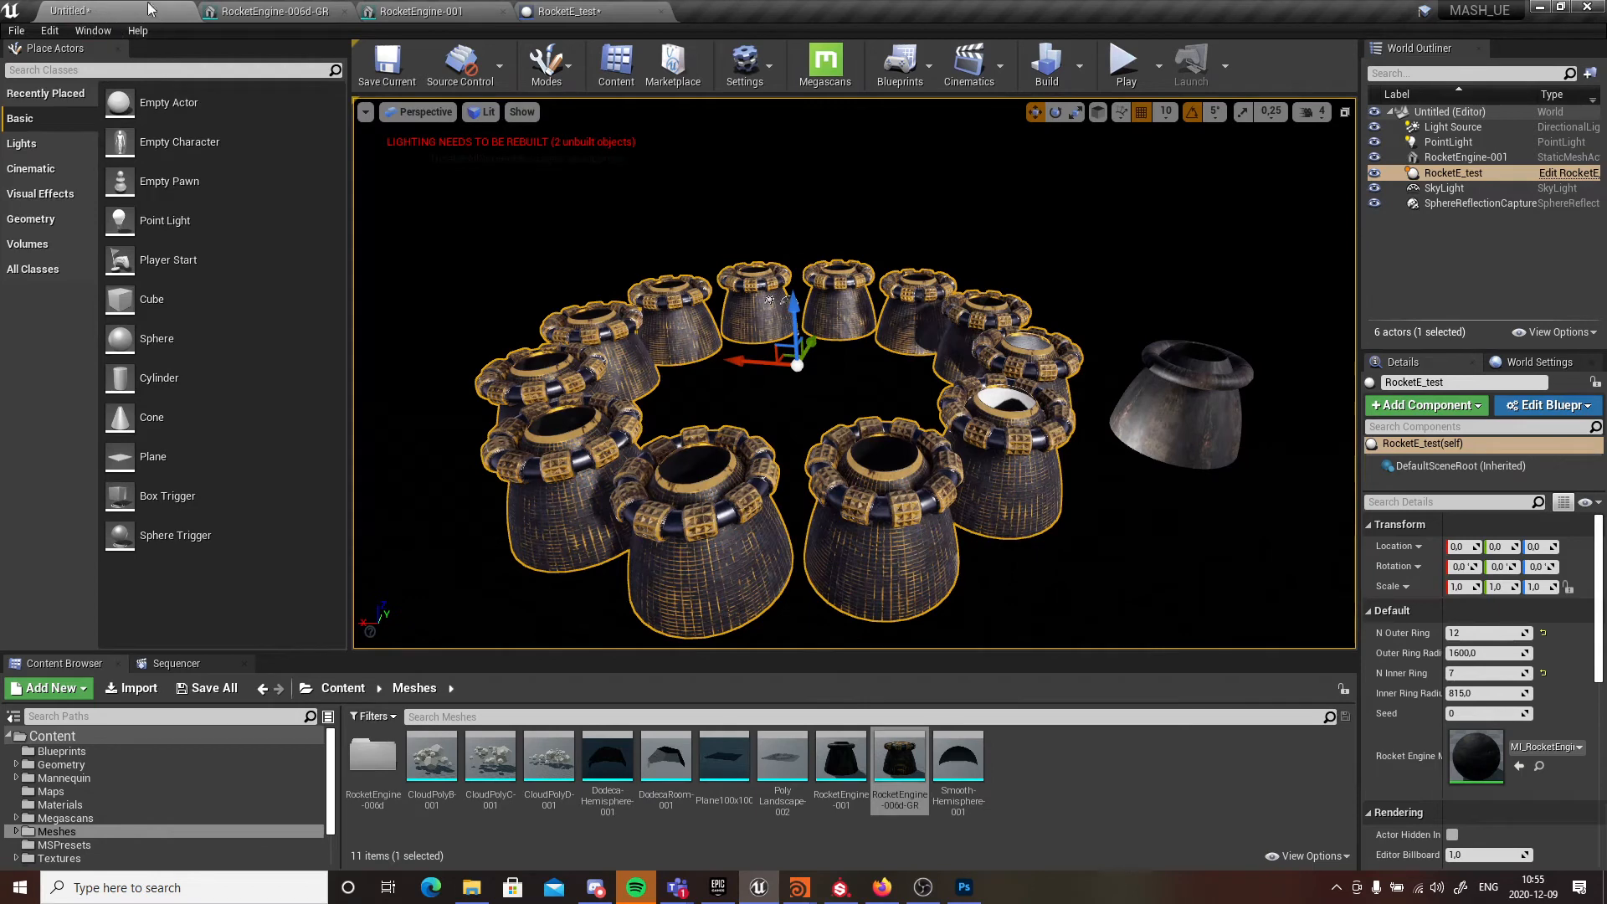
- Switch to the RocketEngine-008 project in Substance Painter and enlarge the Shelf to show more materials
click(1538, 9)
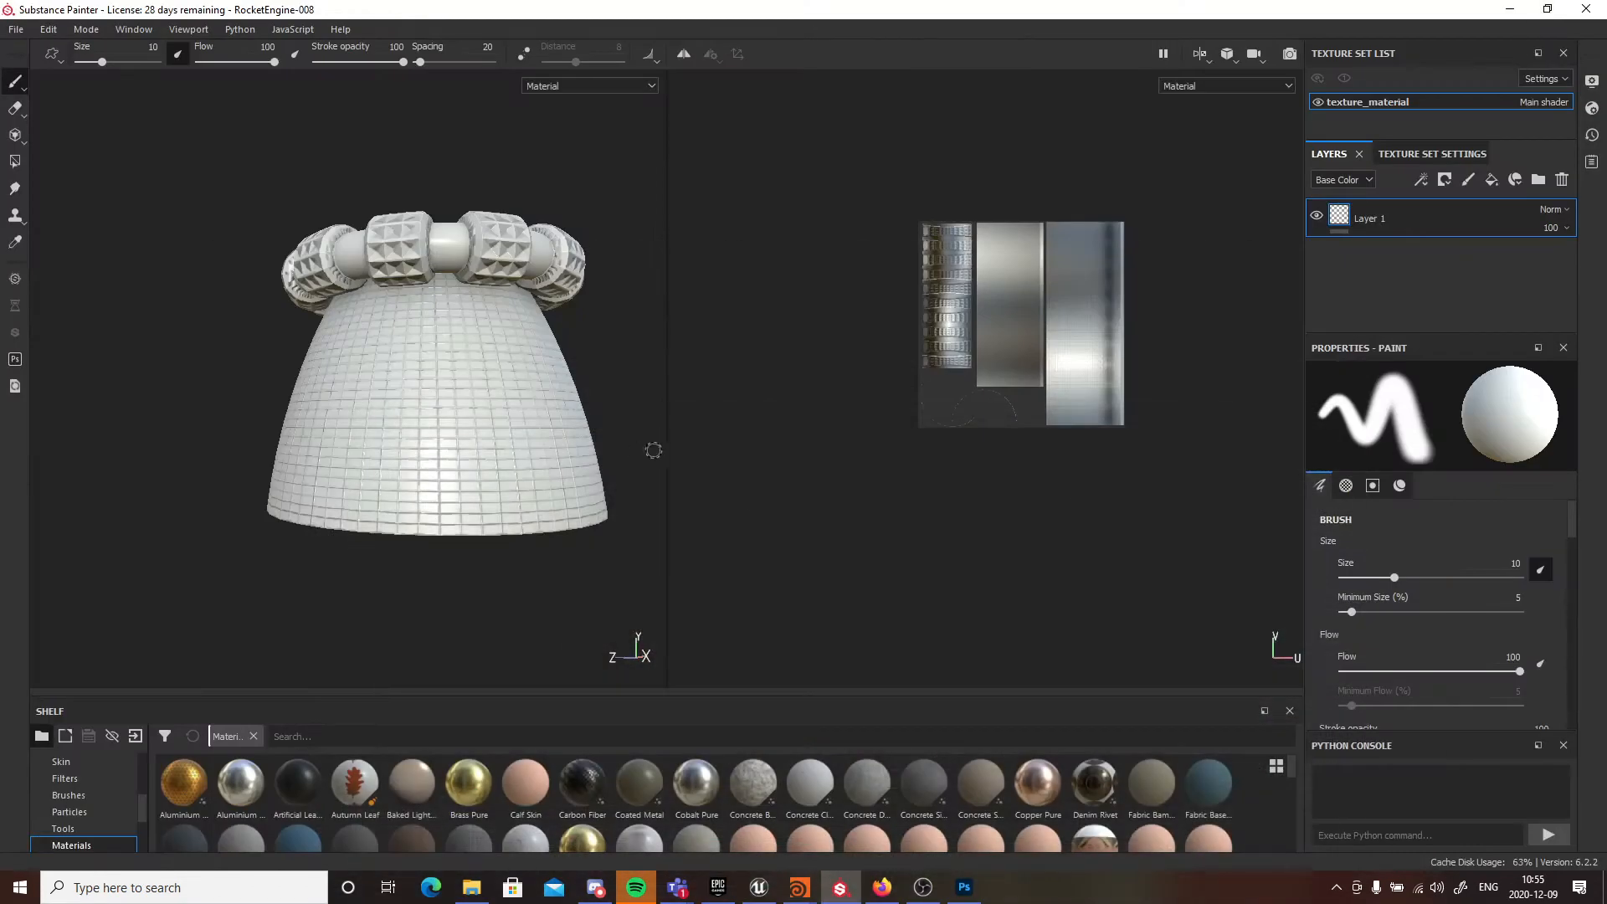
mouse_move(586, 402)
alt+mouse_down()
mouse_move(513, 359)
mouse_move(556, 435)
mouse_move(377, 394)
alt+mouse_up()
scroll(369, 419, up, 3)
alt+middle_drag(369, 419, 417, 394)
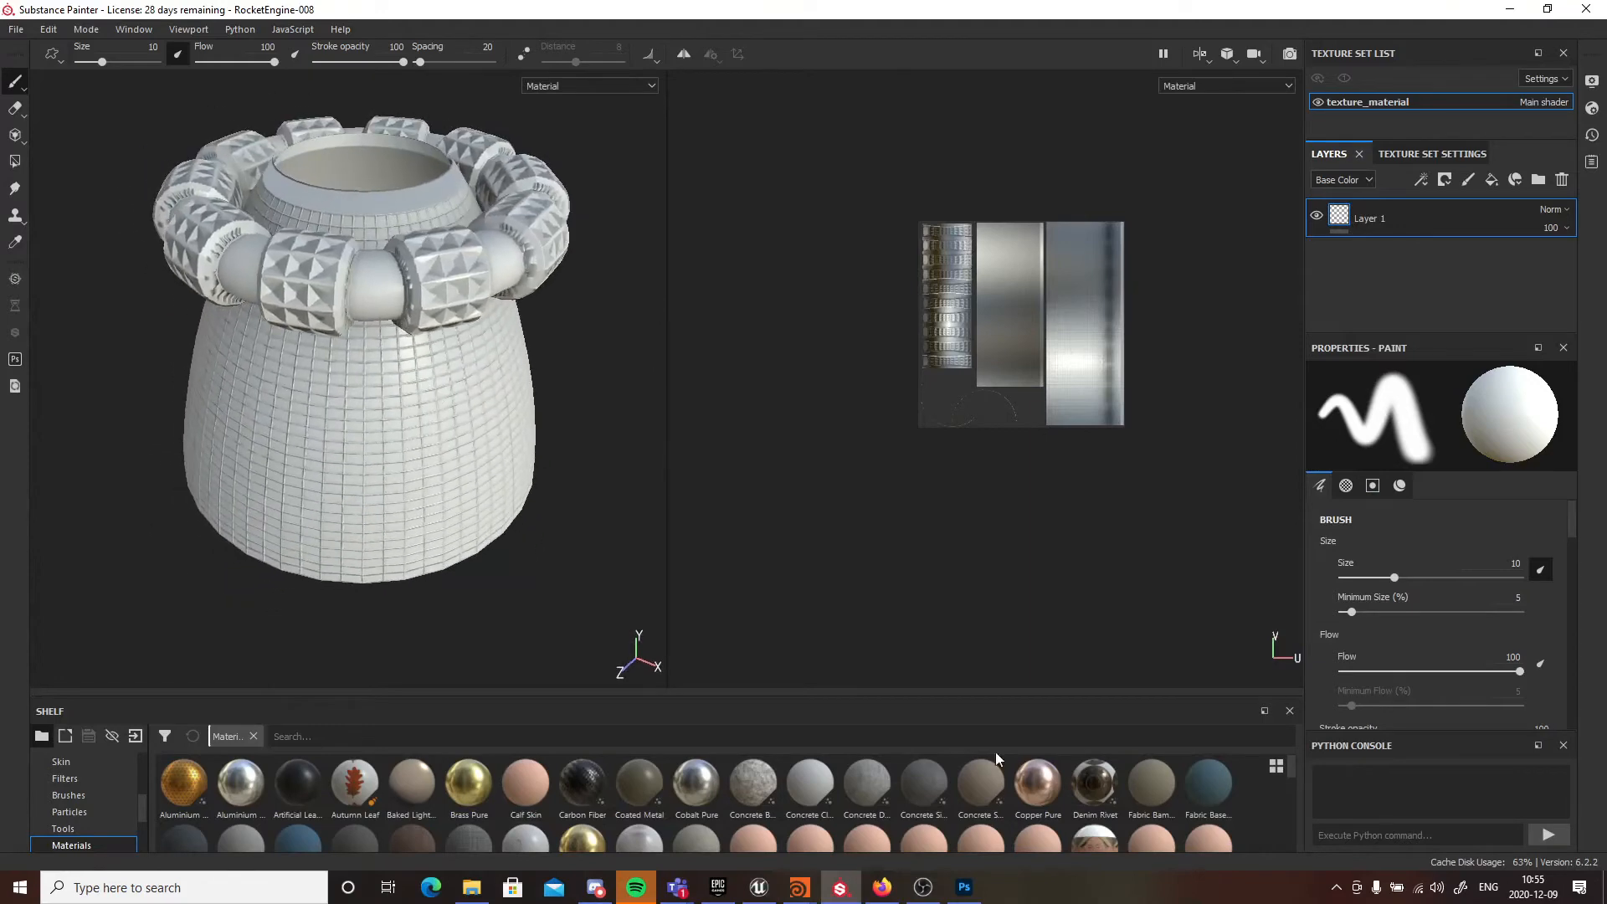
mouse_move(787, 697)
mouse_down()
mouse_move(745, 624)
mouse_move(405, 376)
mouse_move(341, 413)
mouse_move(315, 358)
mouse_move(399, 405)
mouse_move(374, 417)
mouse_move(384, 387)
mouse_up()
shift+right_drag(384, 387, 550, 588)
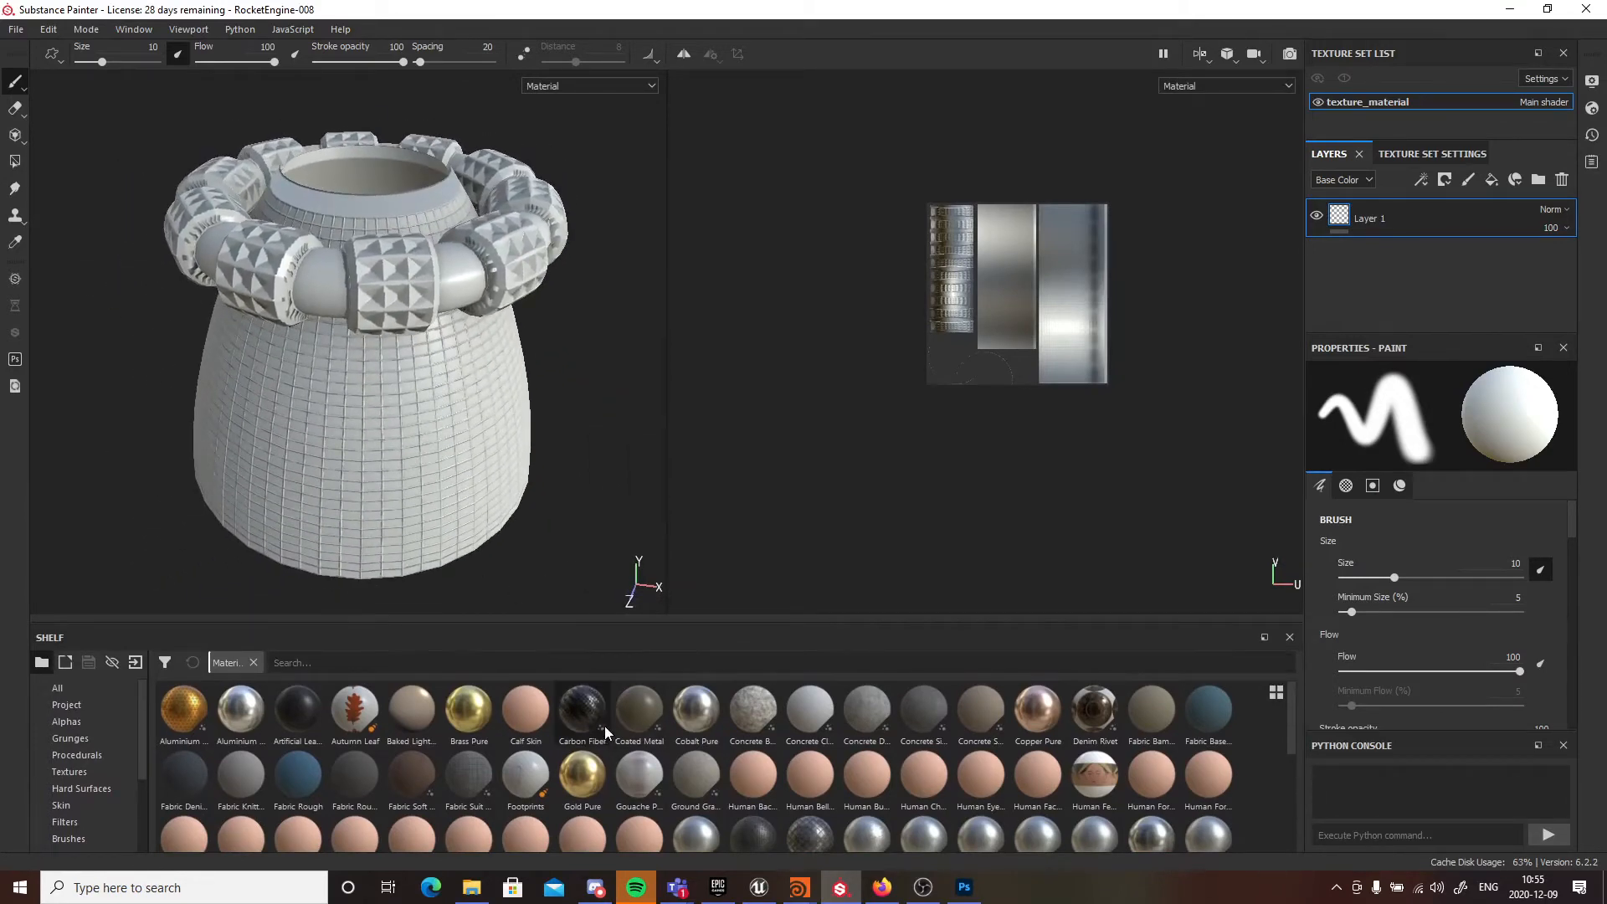
- Apply the Carbon Fiber material to the whole engine as a fill layer and raise its Dirtiness
drag(591, 715, 352, 369)
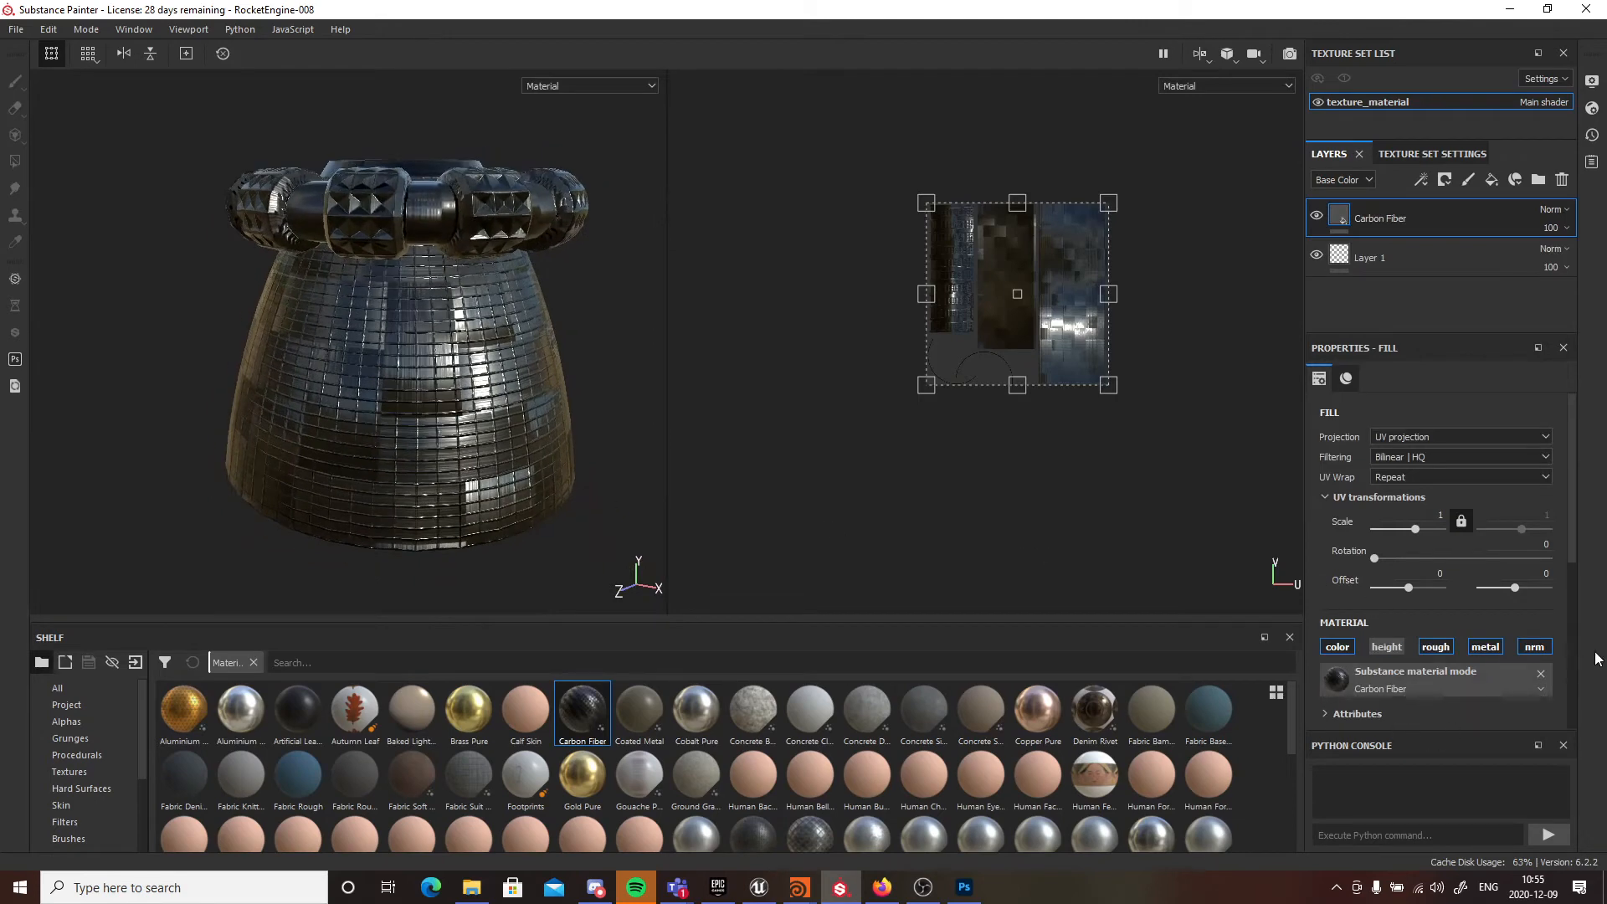
drag(1568, 569, 1572, 519)
scroll(1557, 519, down, 5)
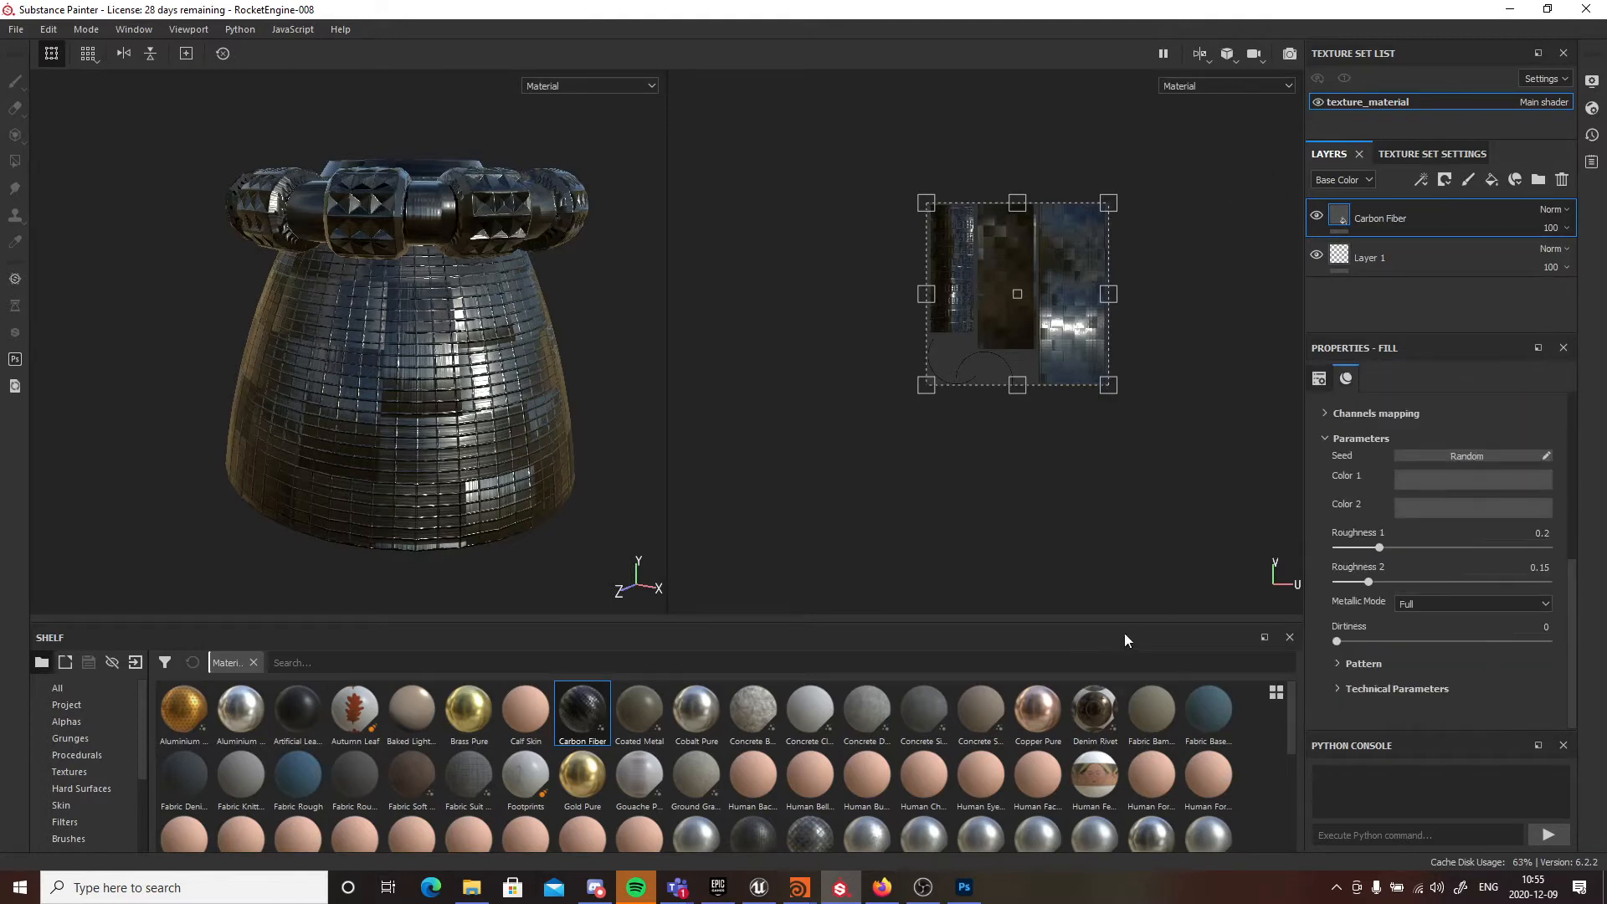
drag(1431, 646, 1507, 640)
alt+drag(244, 242, 463, 324)
alt+drag(624, 483, 388, 418)
- Add a Brass Pure fill layer with a color selection mask limited to the red ID color of the ring between the studded blocks
drag(468, 706, 446, 226)
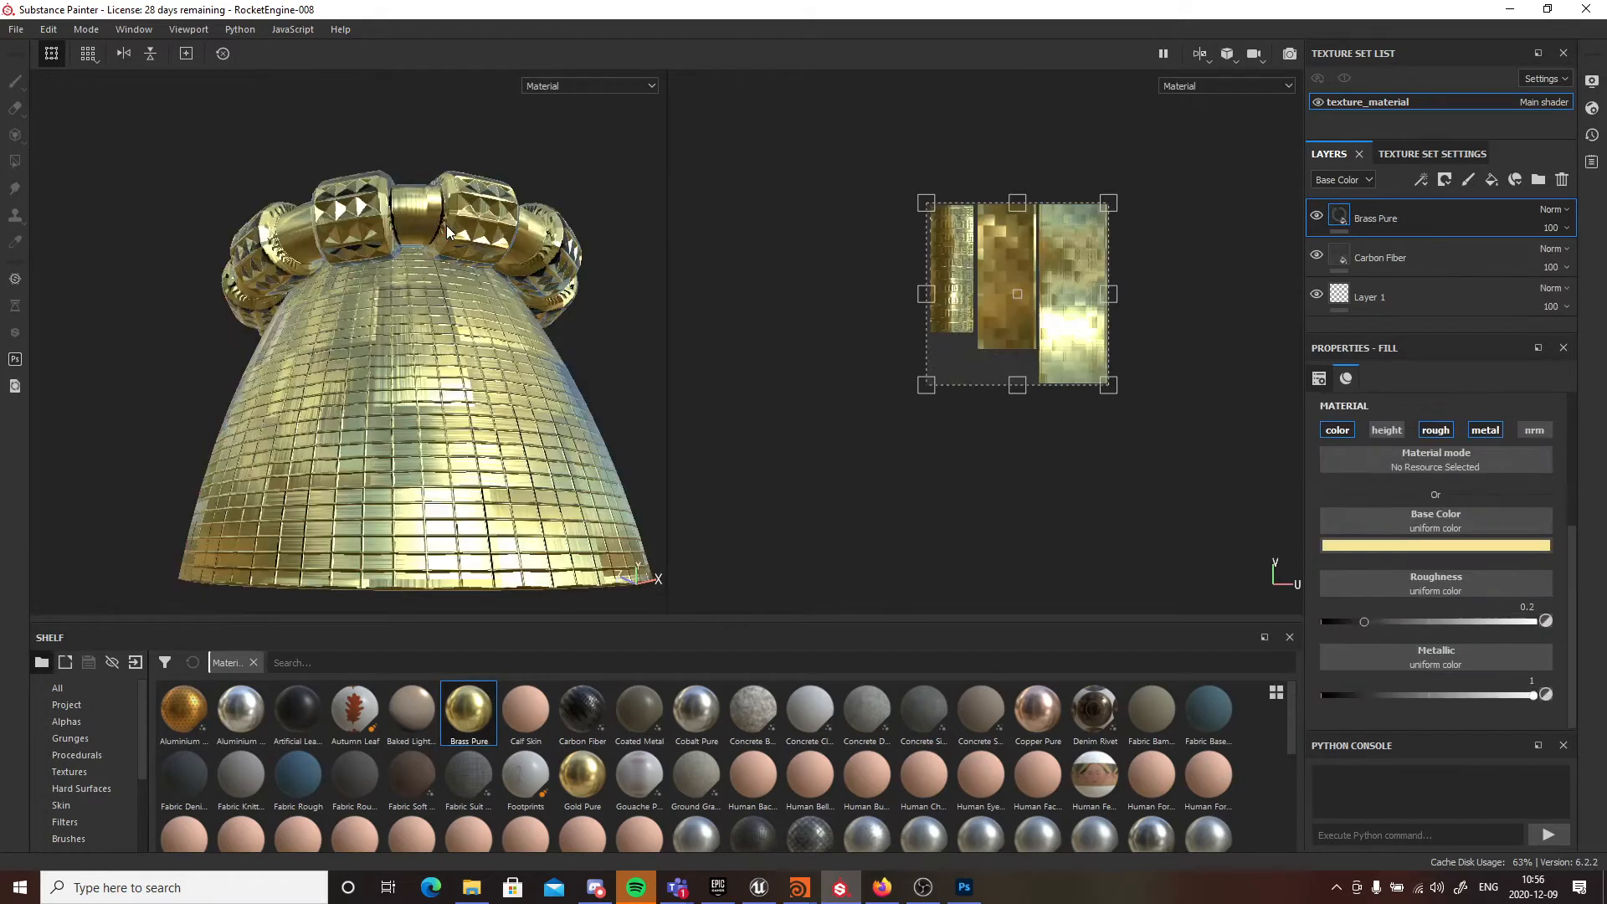
right_click(1455, 213)
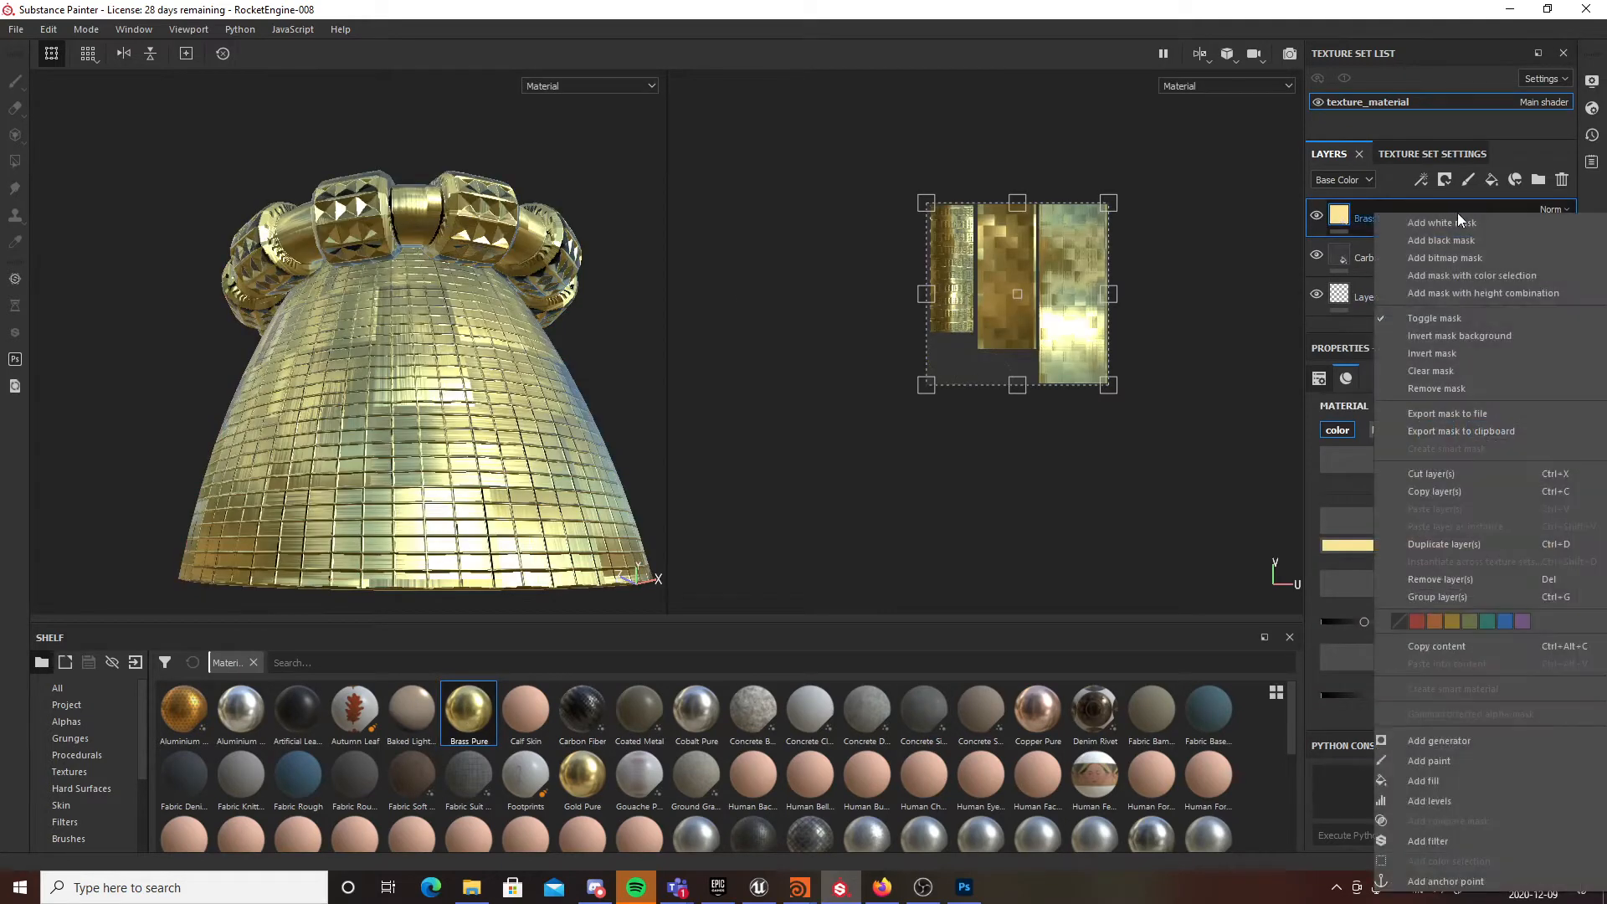
click(1503, 275)
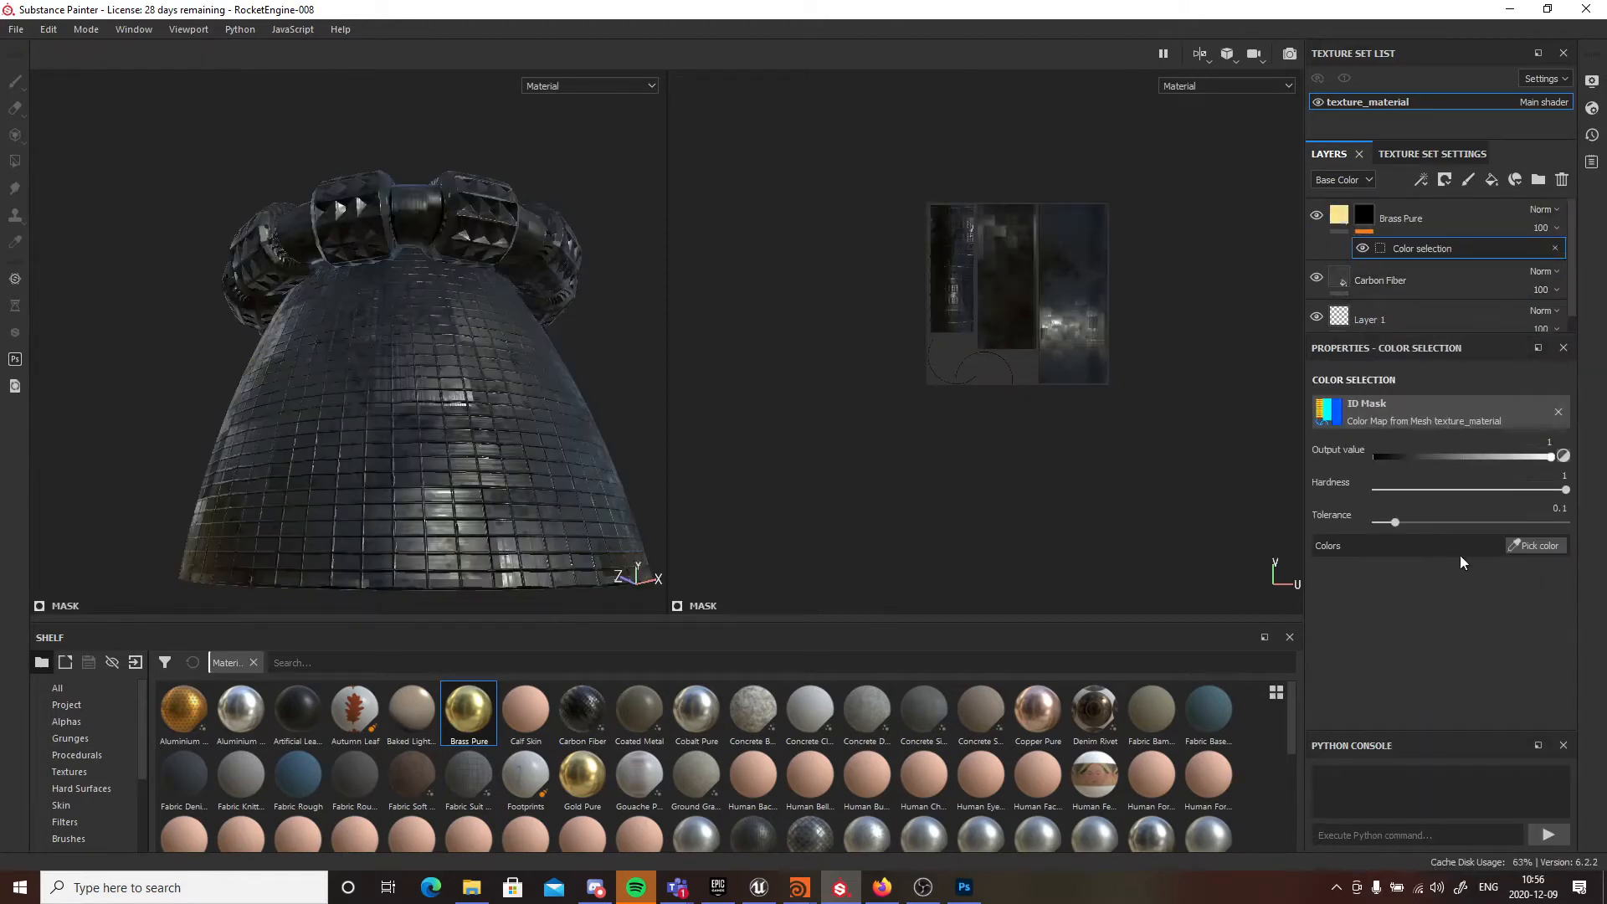
click(1539, 546)
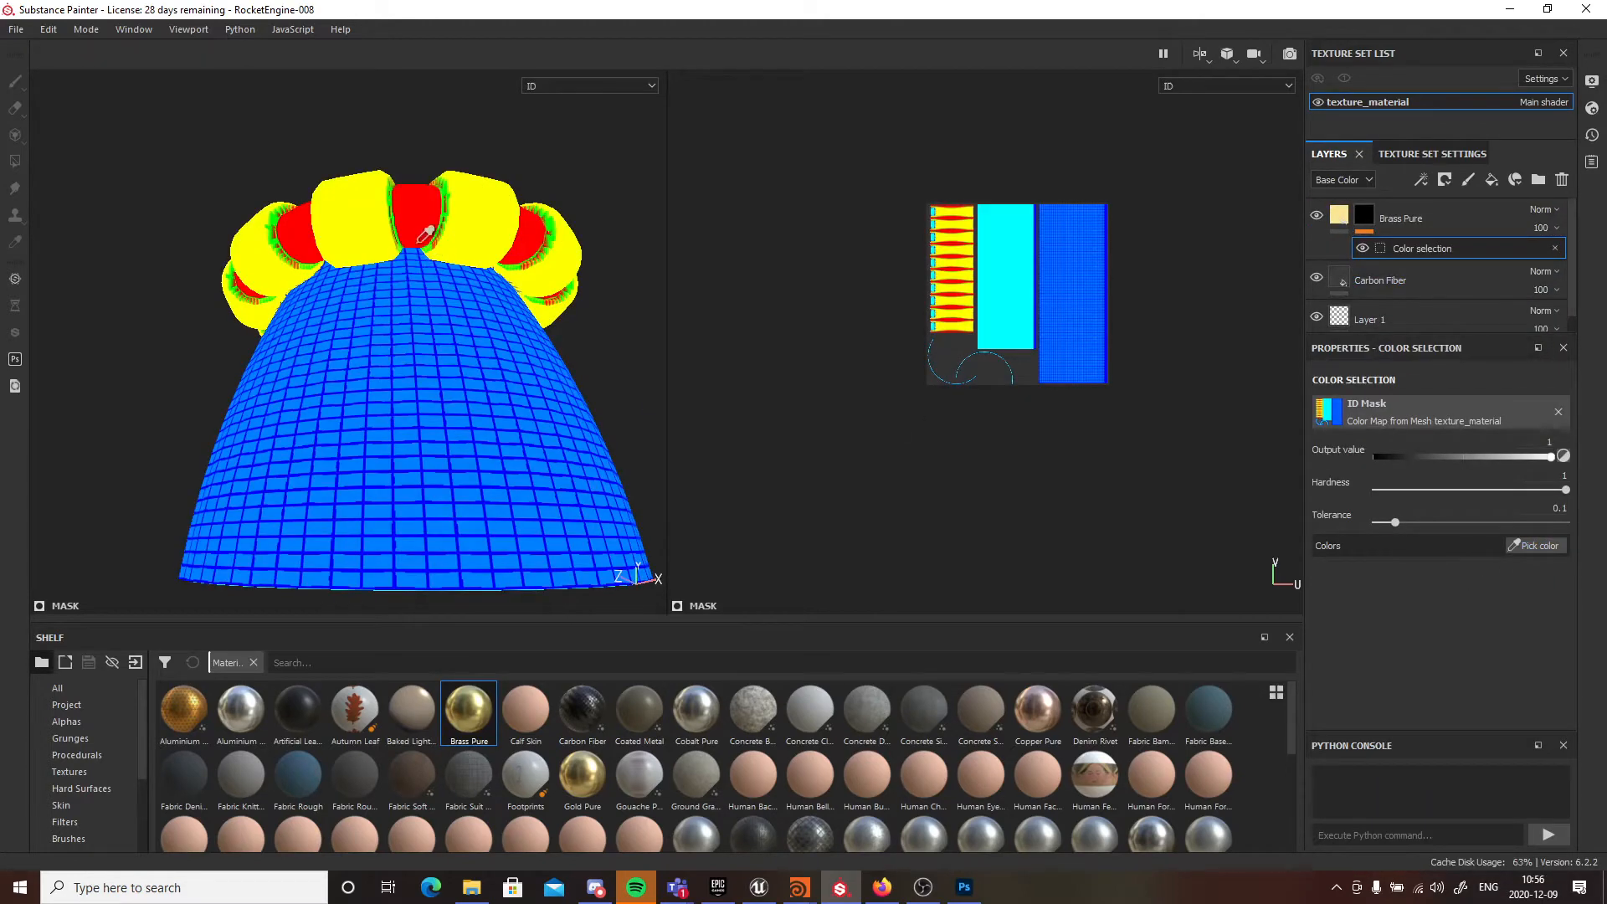
click(424, 201)
alt+drag(377, 349, 586, 309)
click(1477, 217)
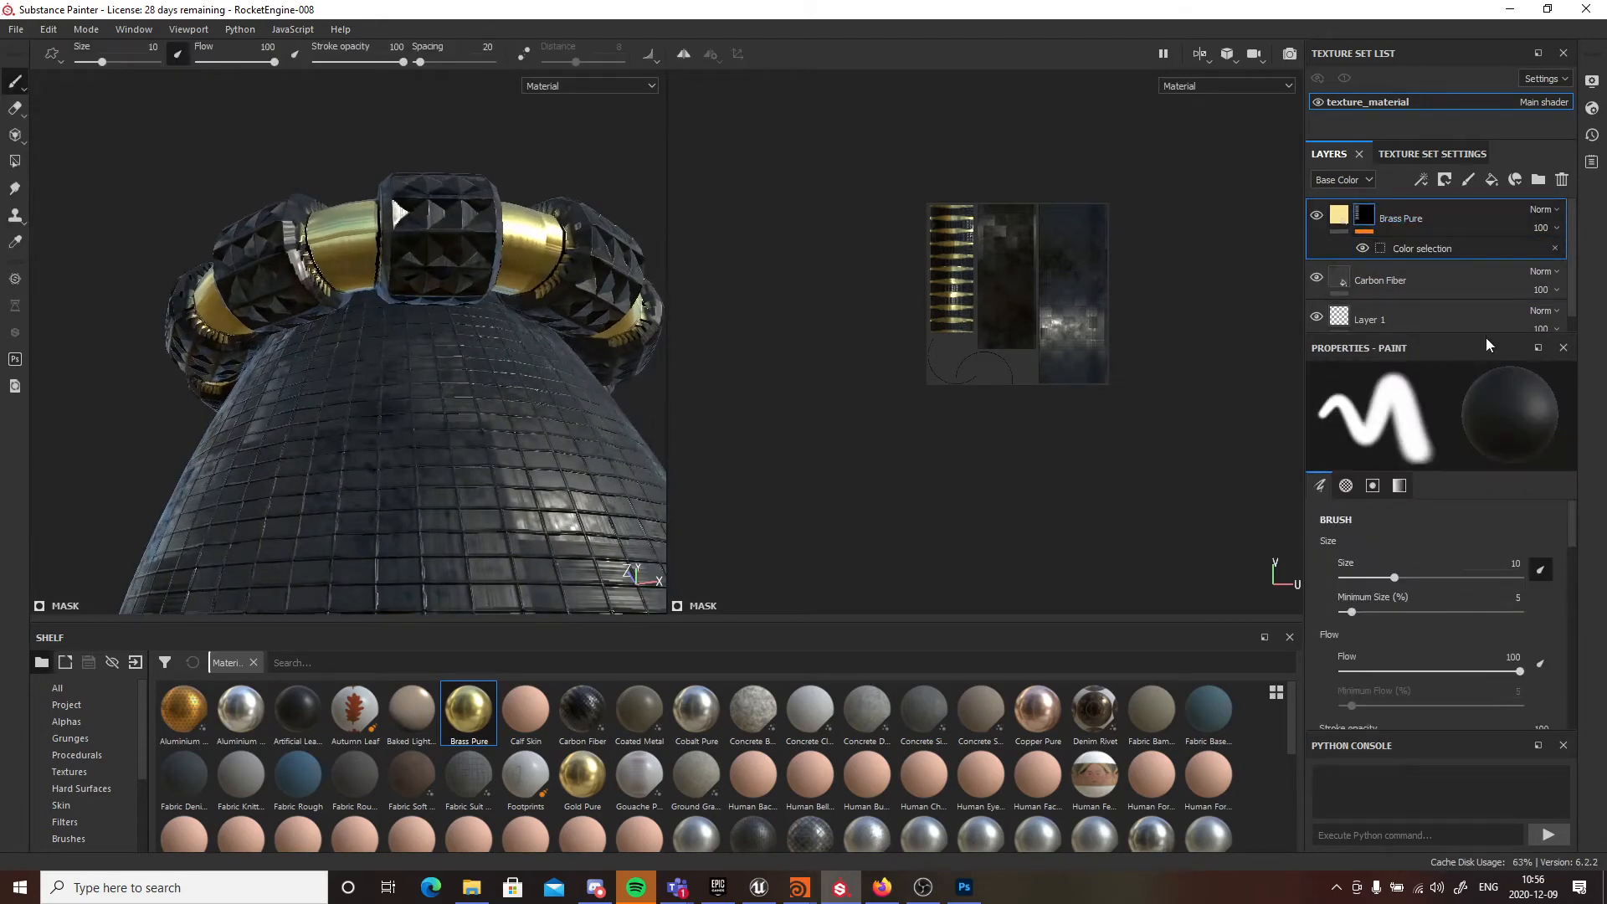
right_click(1494, 221)
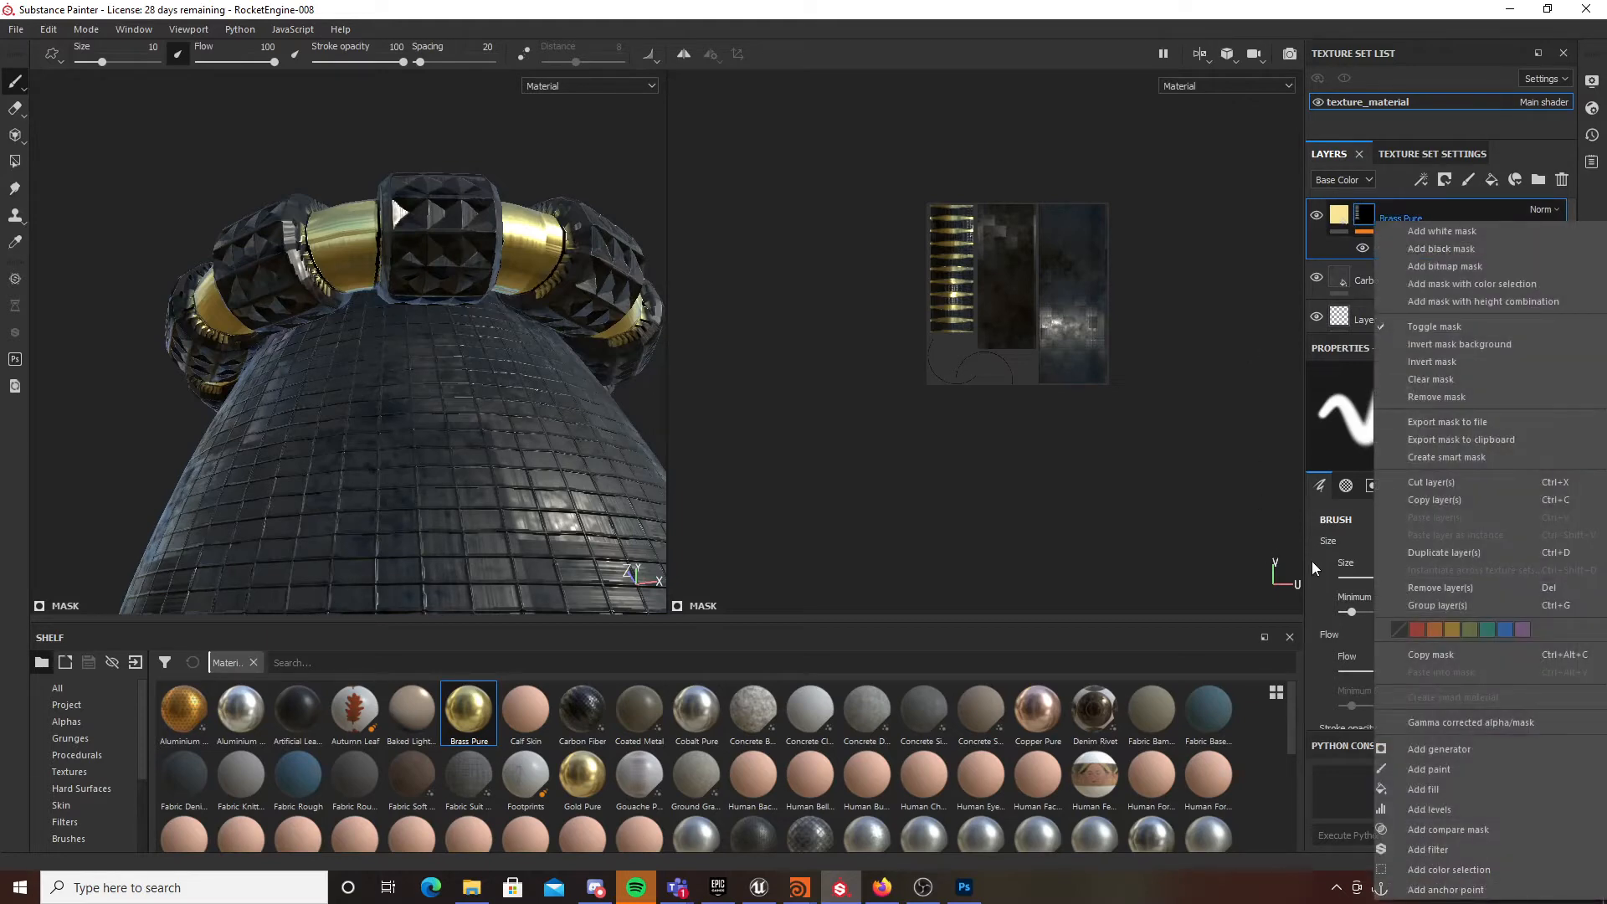
click(1313, 561)
scroll(1574, 552, down, 3)
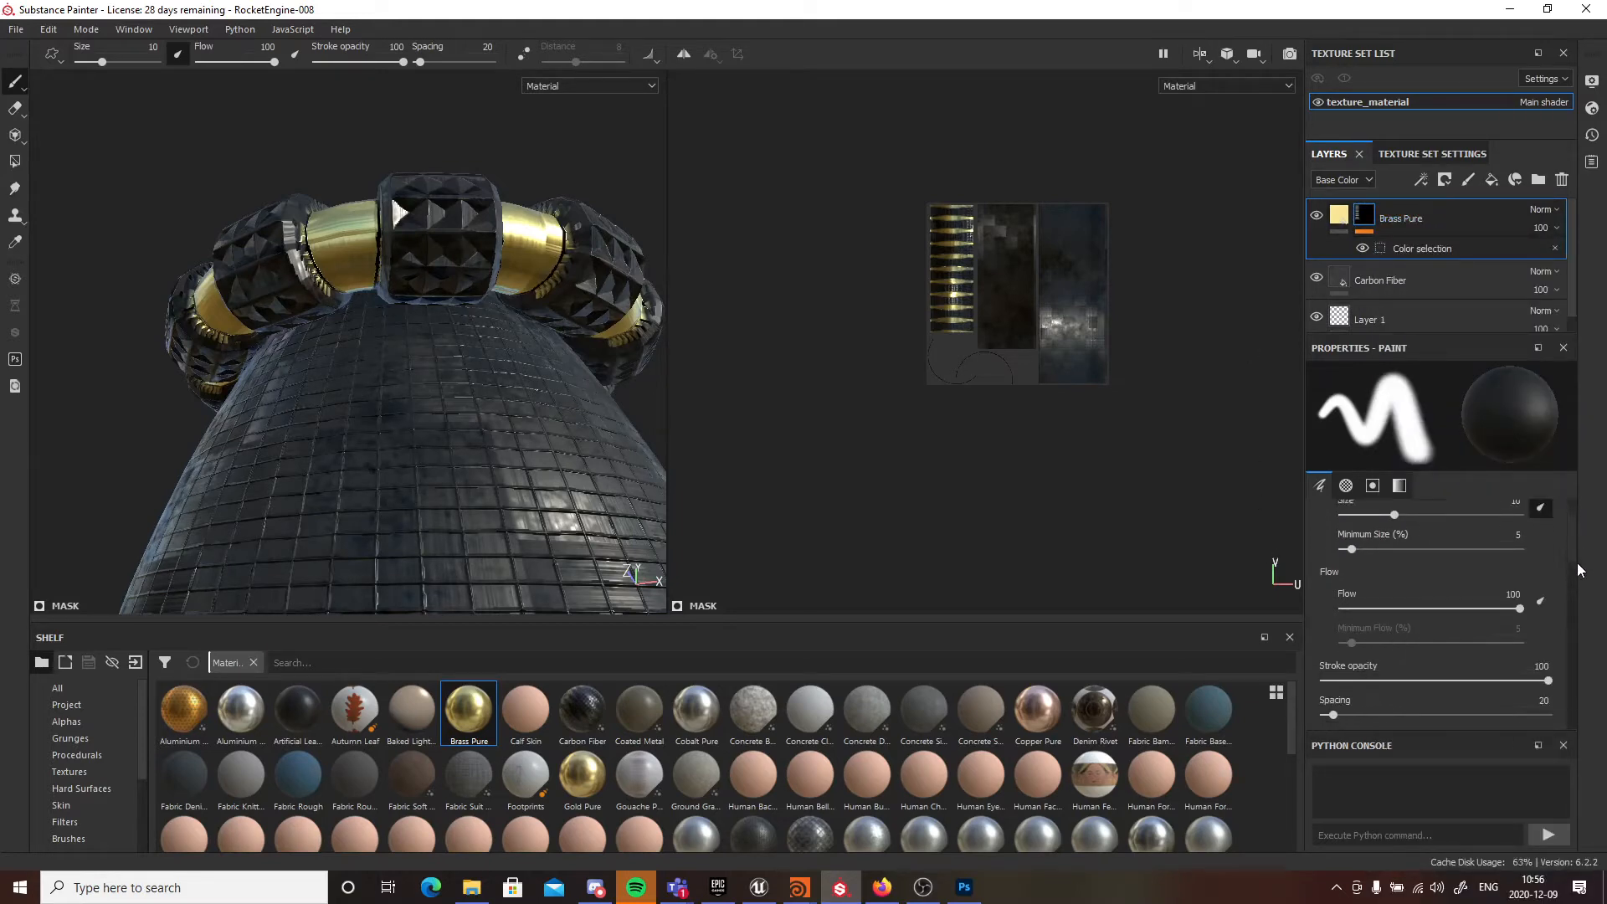
scroll(1574, 552, up, 3)
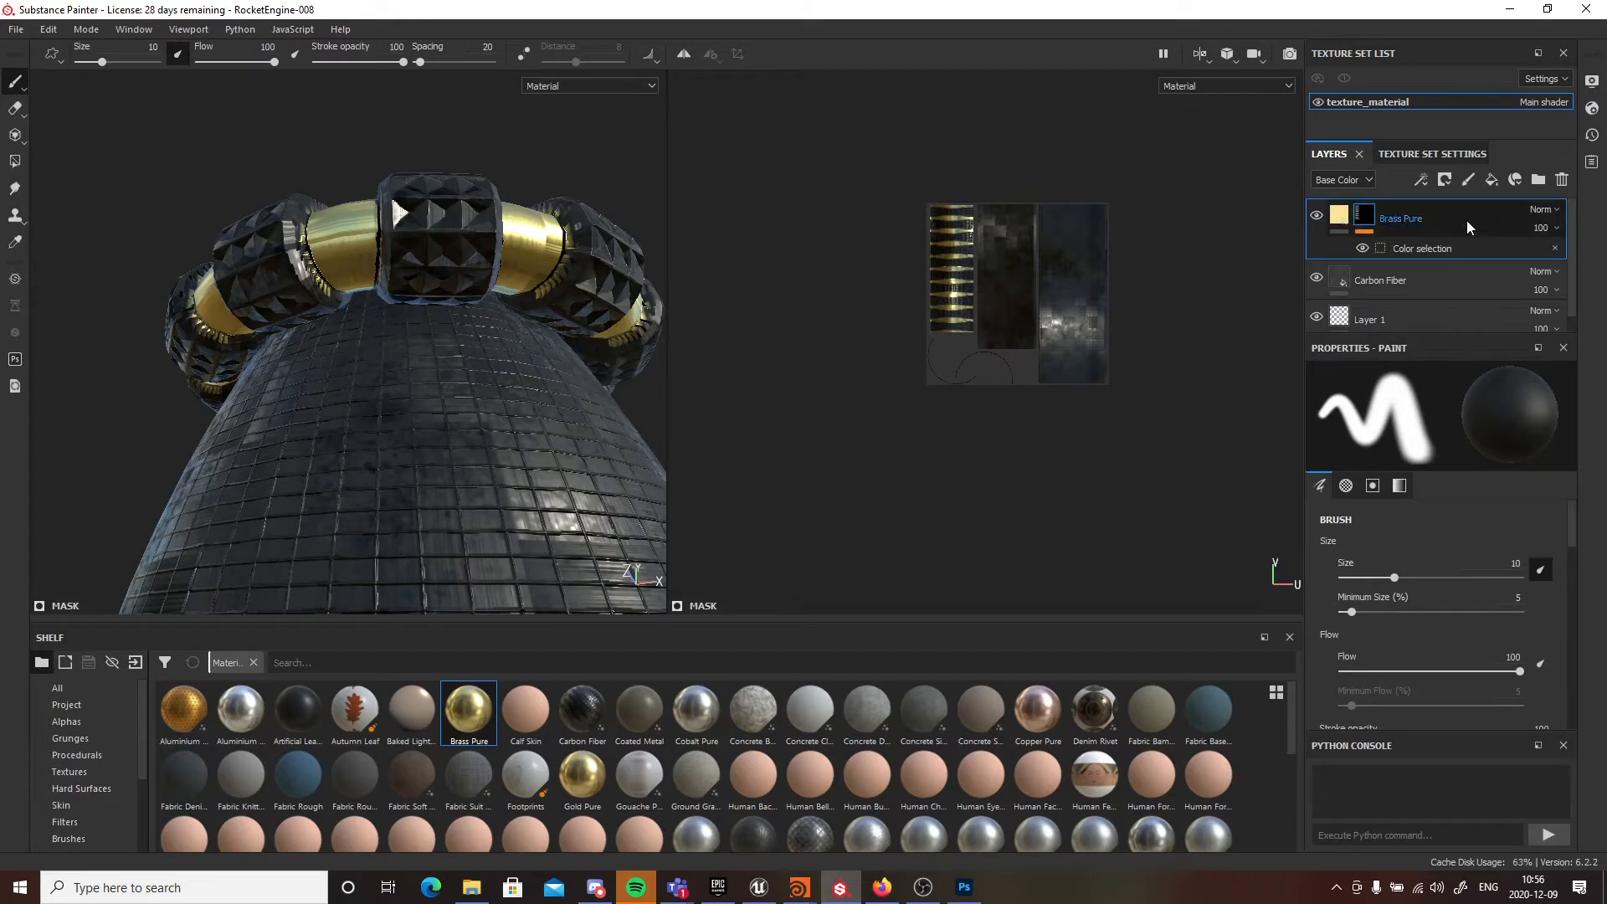
scroll(1473, 613, down, 3)
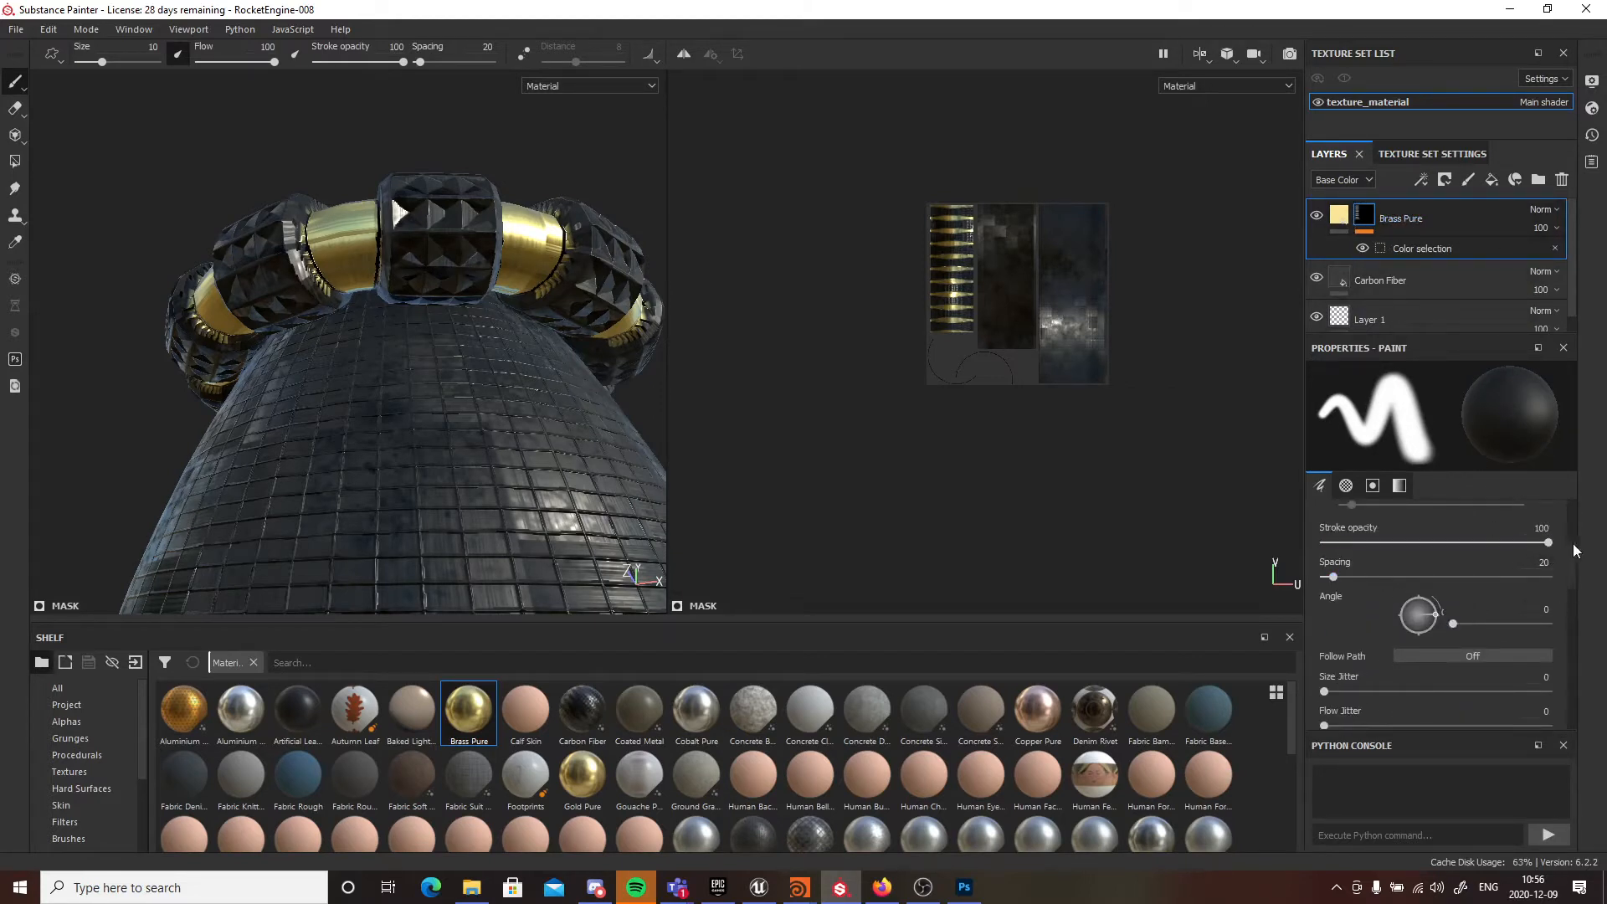
- Change the Brass Pure layer's base color to a muted copper brown, about RGB 0.252, 0.163, 0.121
click(1389, 220)
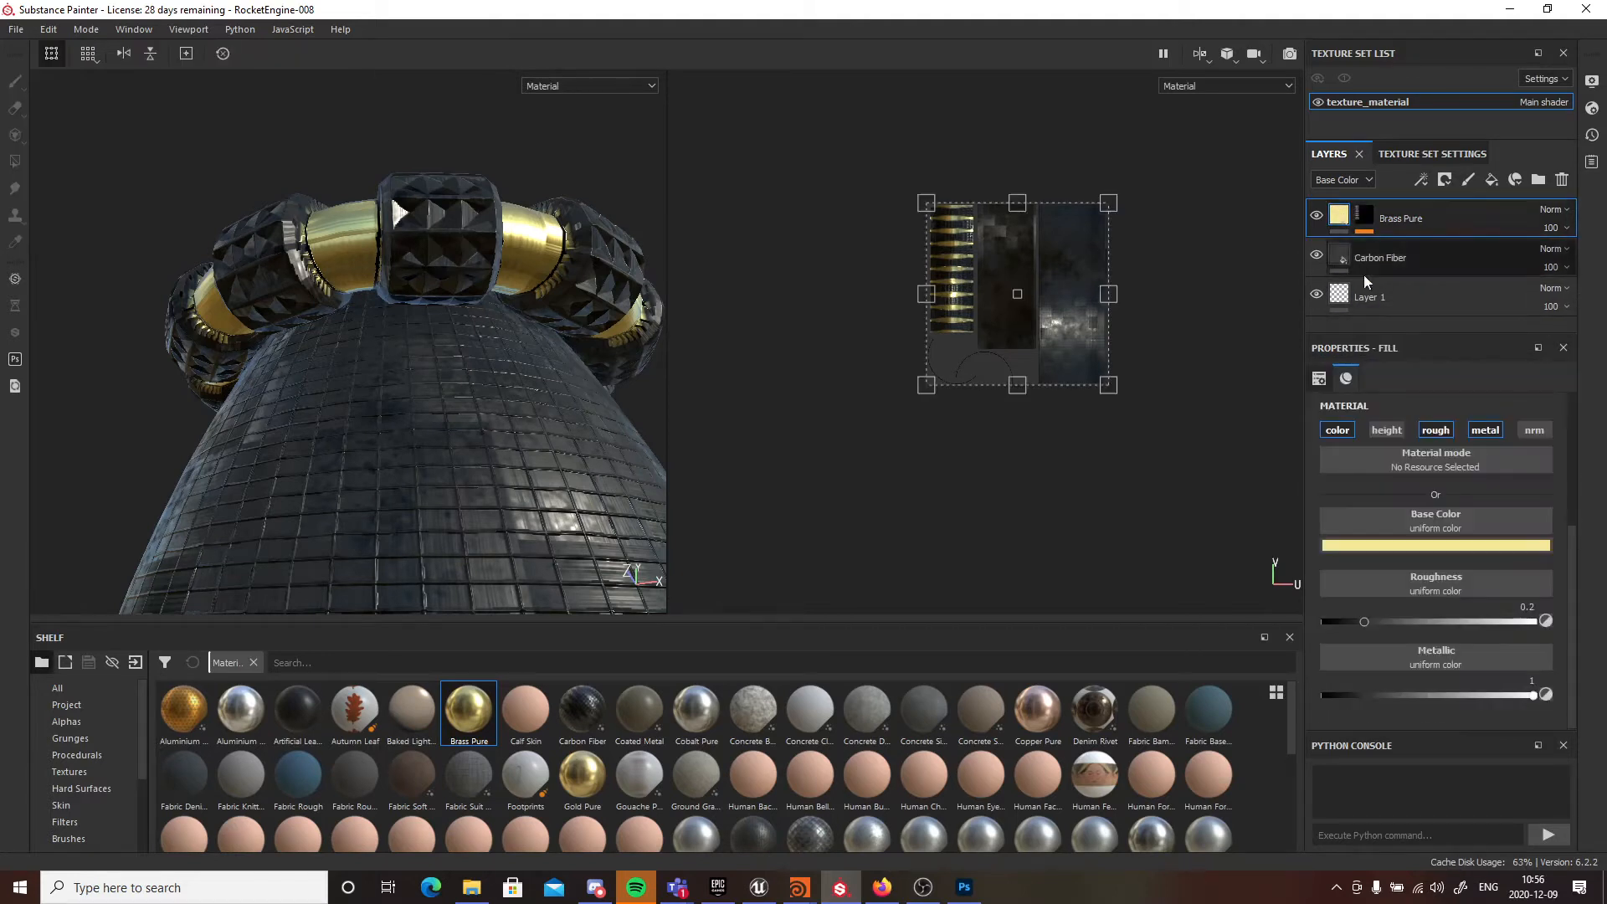
click(1438, 548)
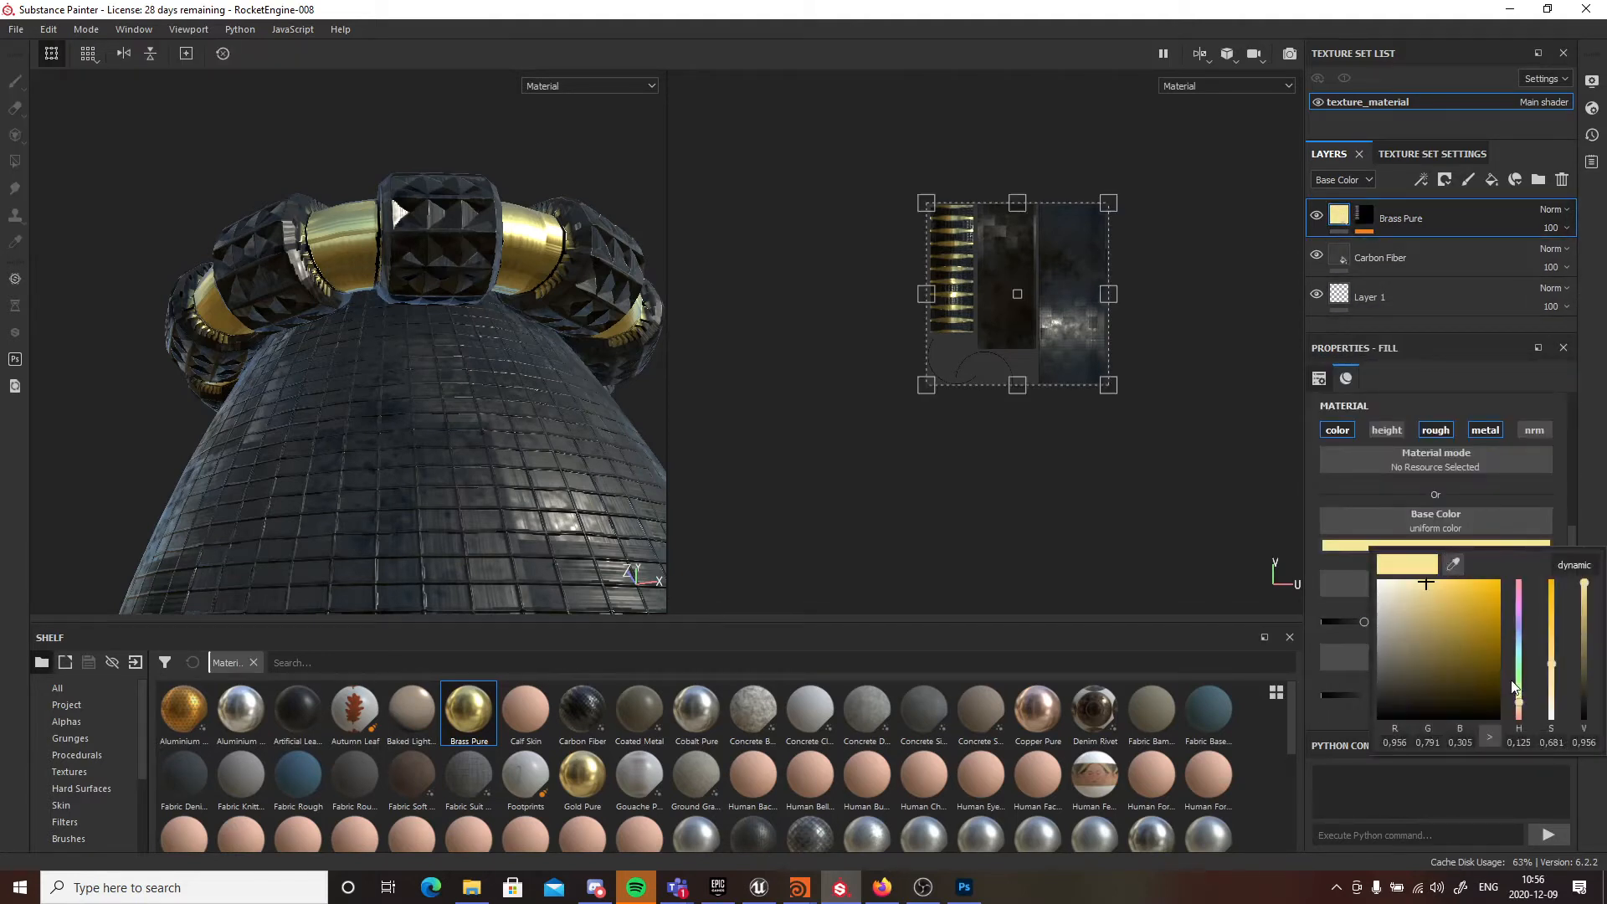
drag(1526, 708, 1527, 717)
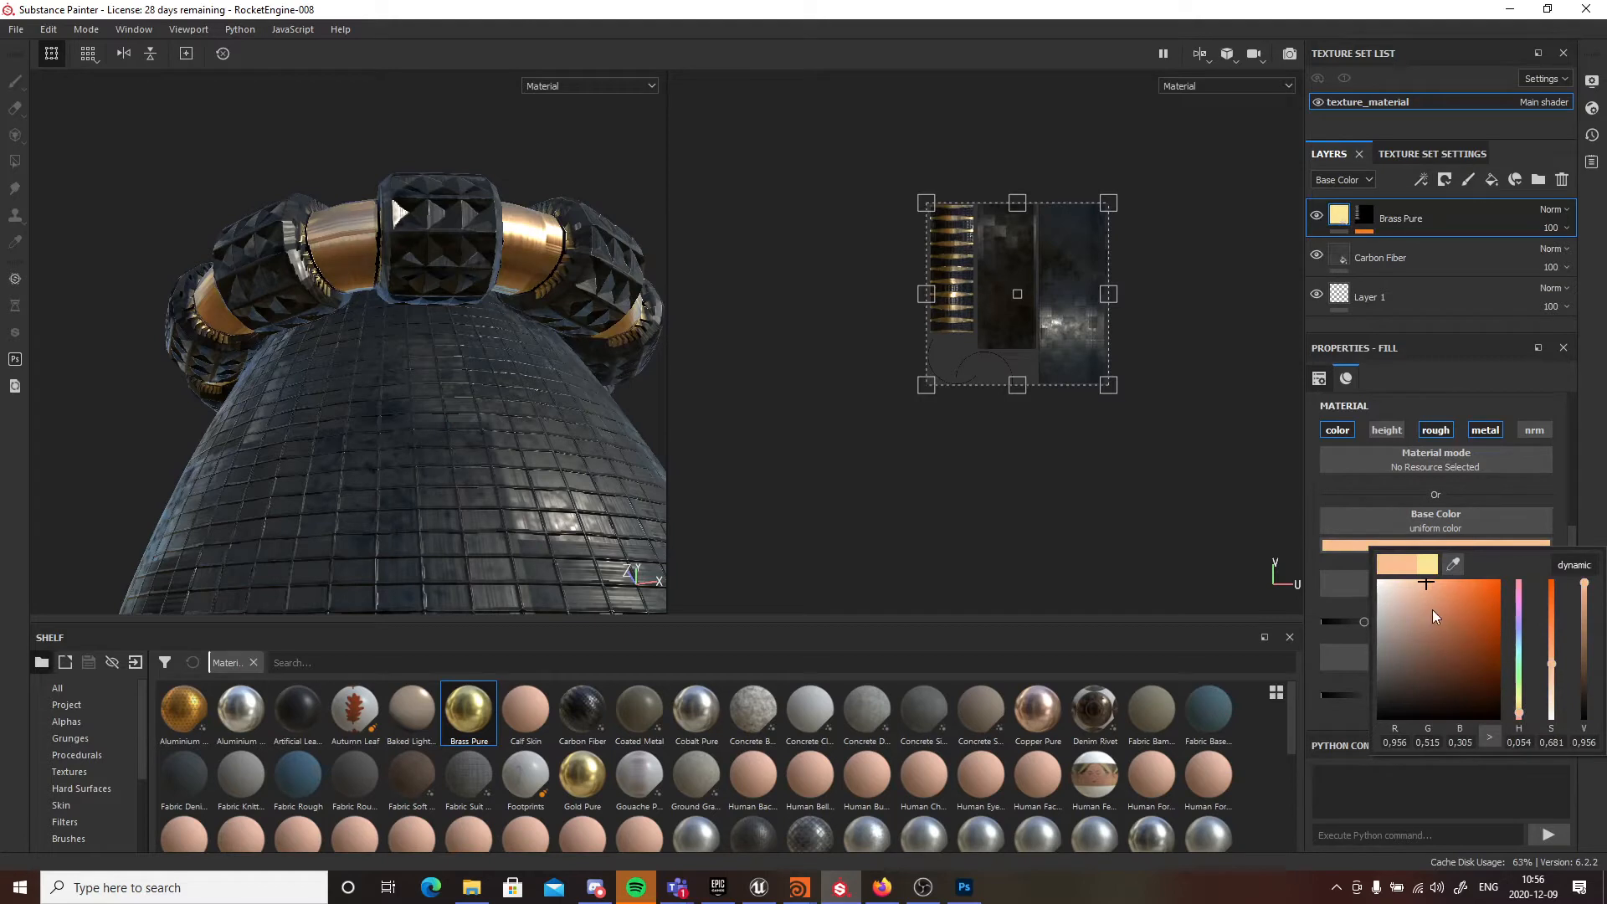
drag(1433, 611, 1449, 636)
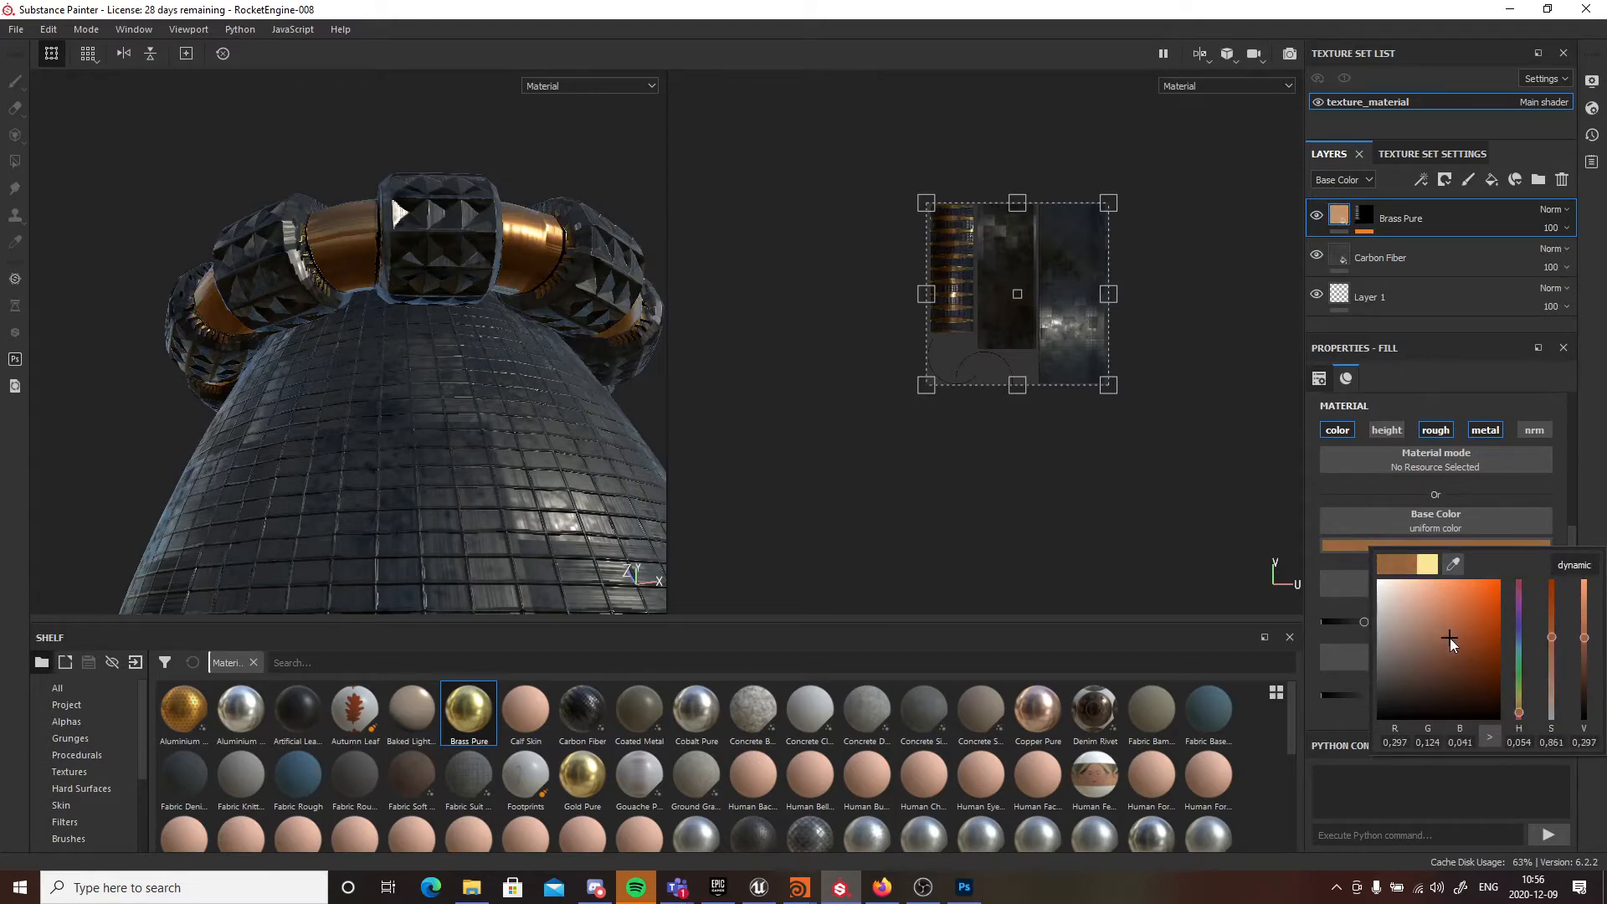
alt+drag(541, 340, 360, 351)
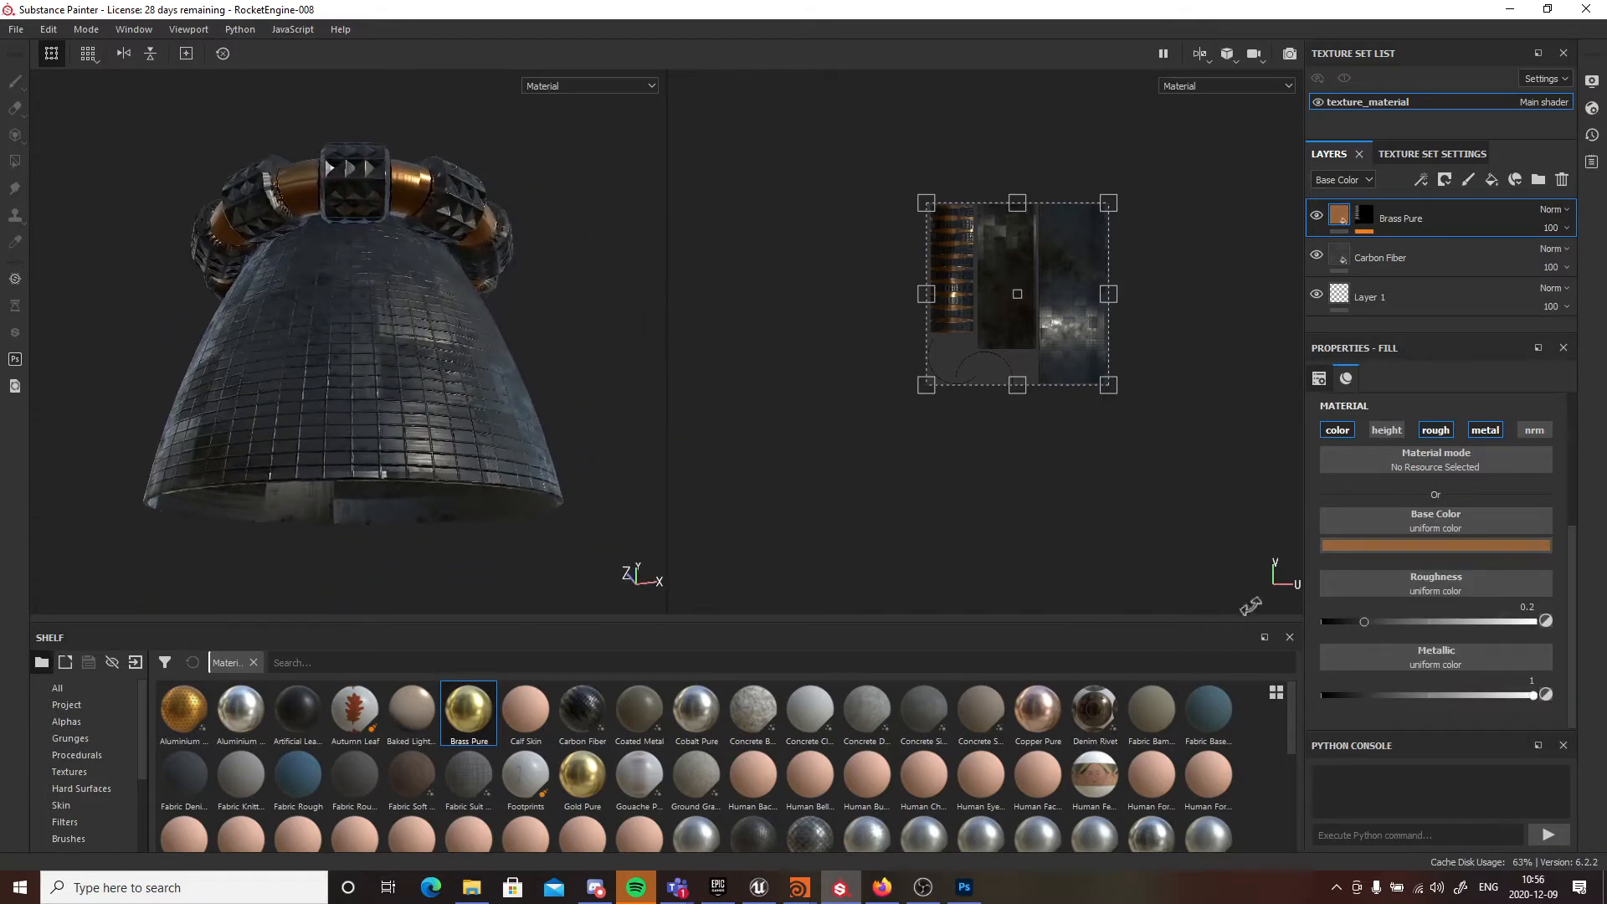
click(1354, 546)
mouse_move(1429, 640)
mouse_down()
mouse_move(1385, 638)
mouse_move(1403, 643)
mouse_up()
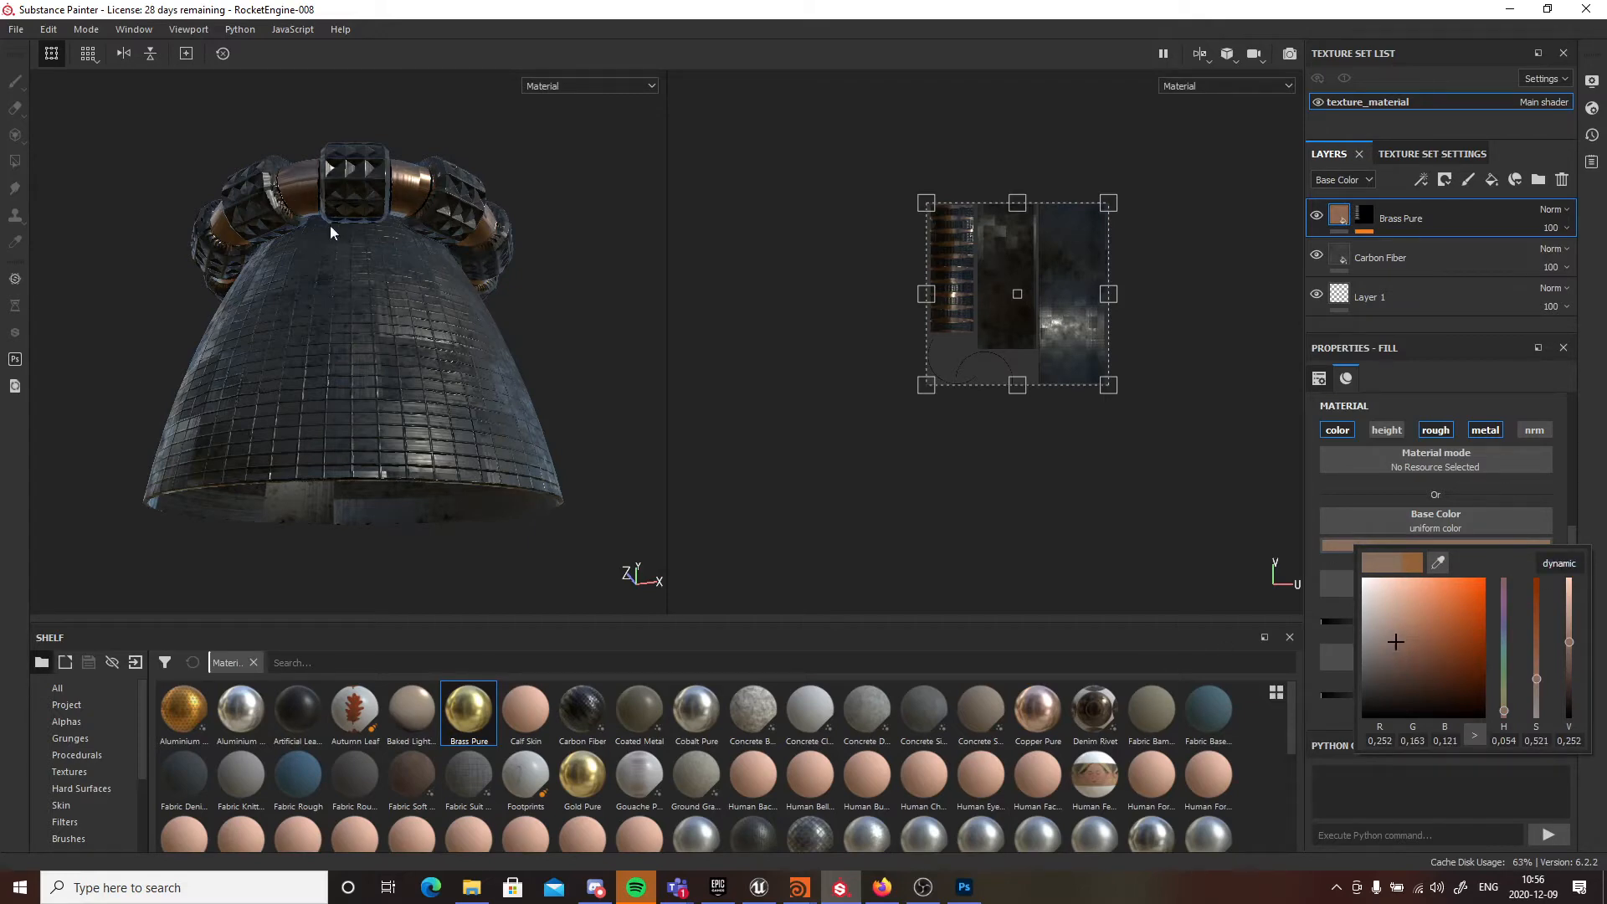
alt+drag(331, 232, 471, 288)
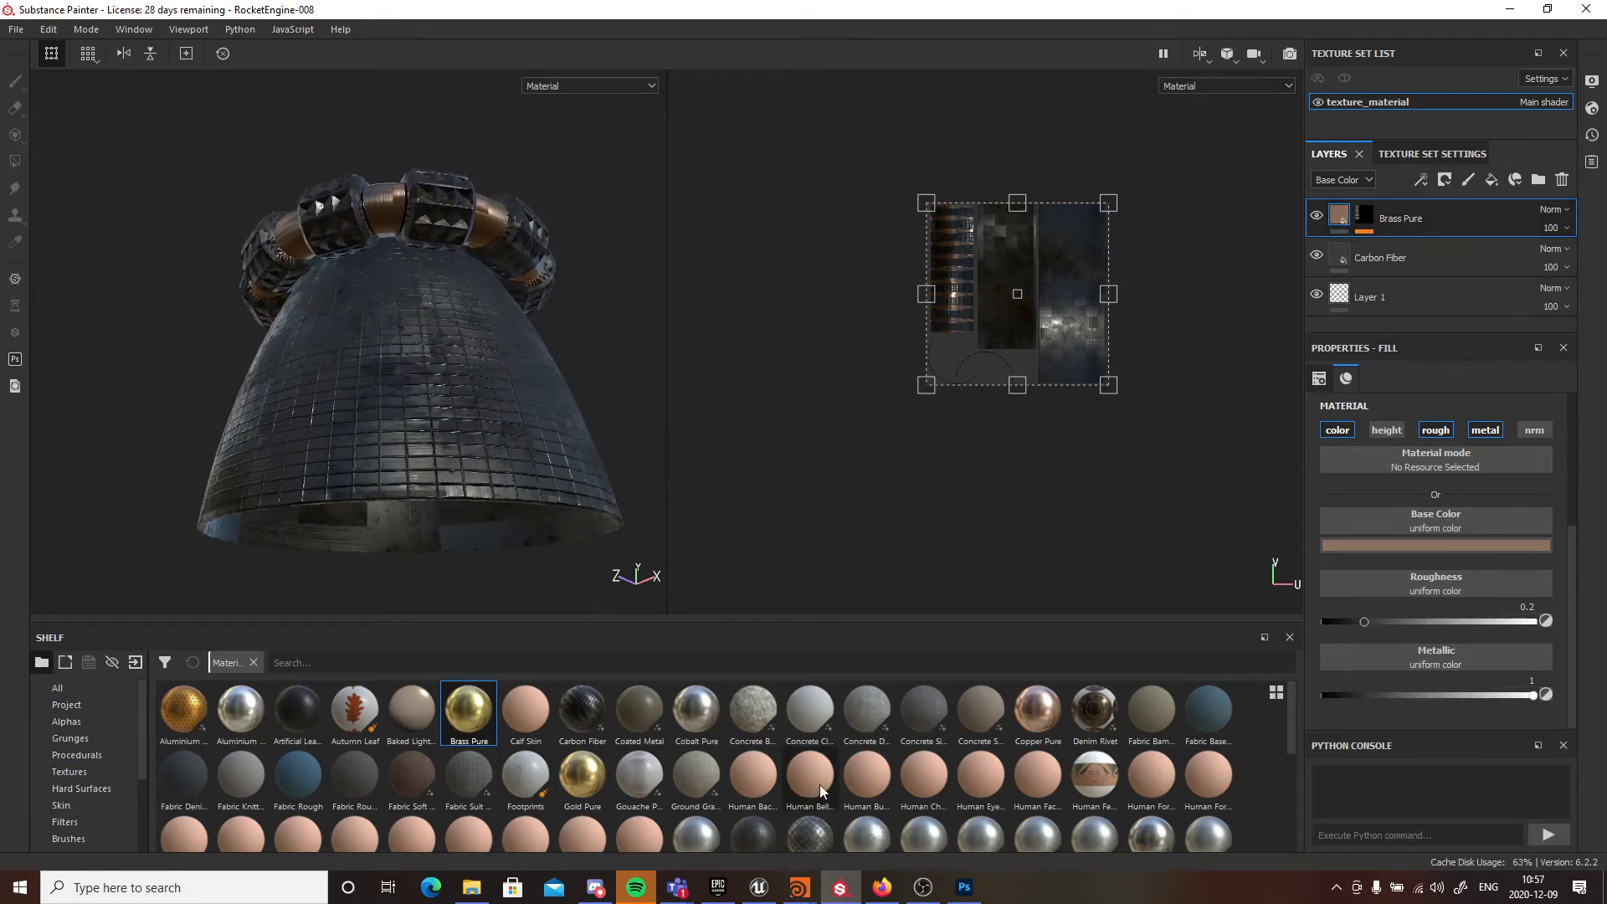
- Show the smart materials in an enlarged Shelf and apply Machinery to the whole engine
scroll(797, 745, down, 5)
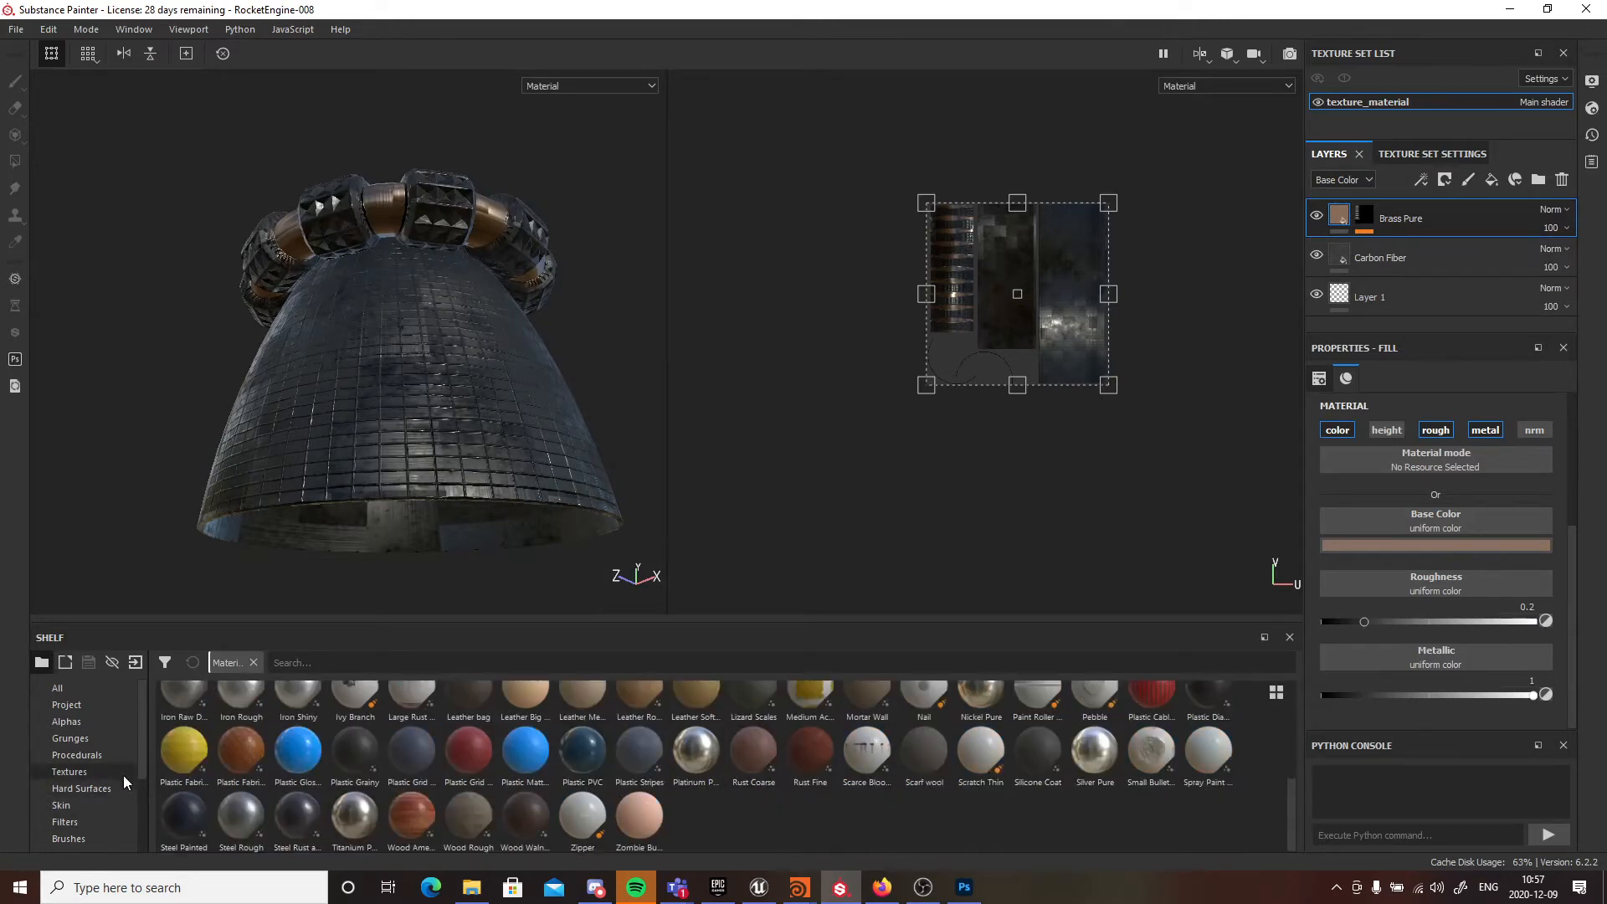
scroll(142, 752, down, 2)
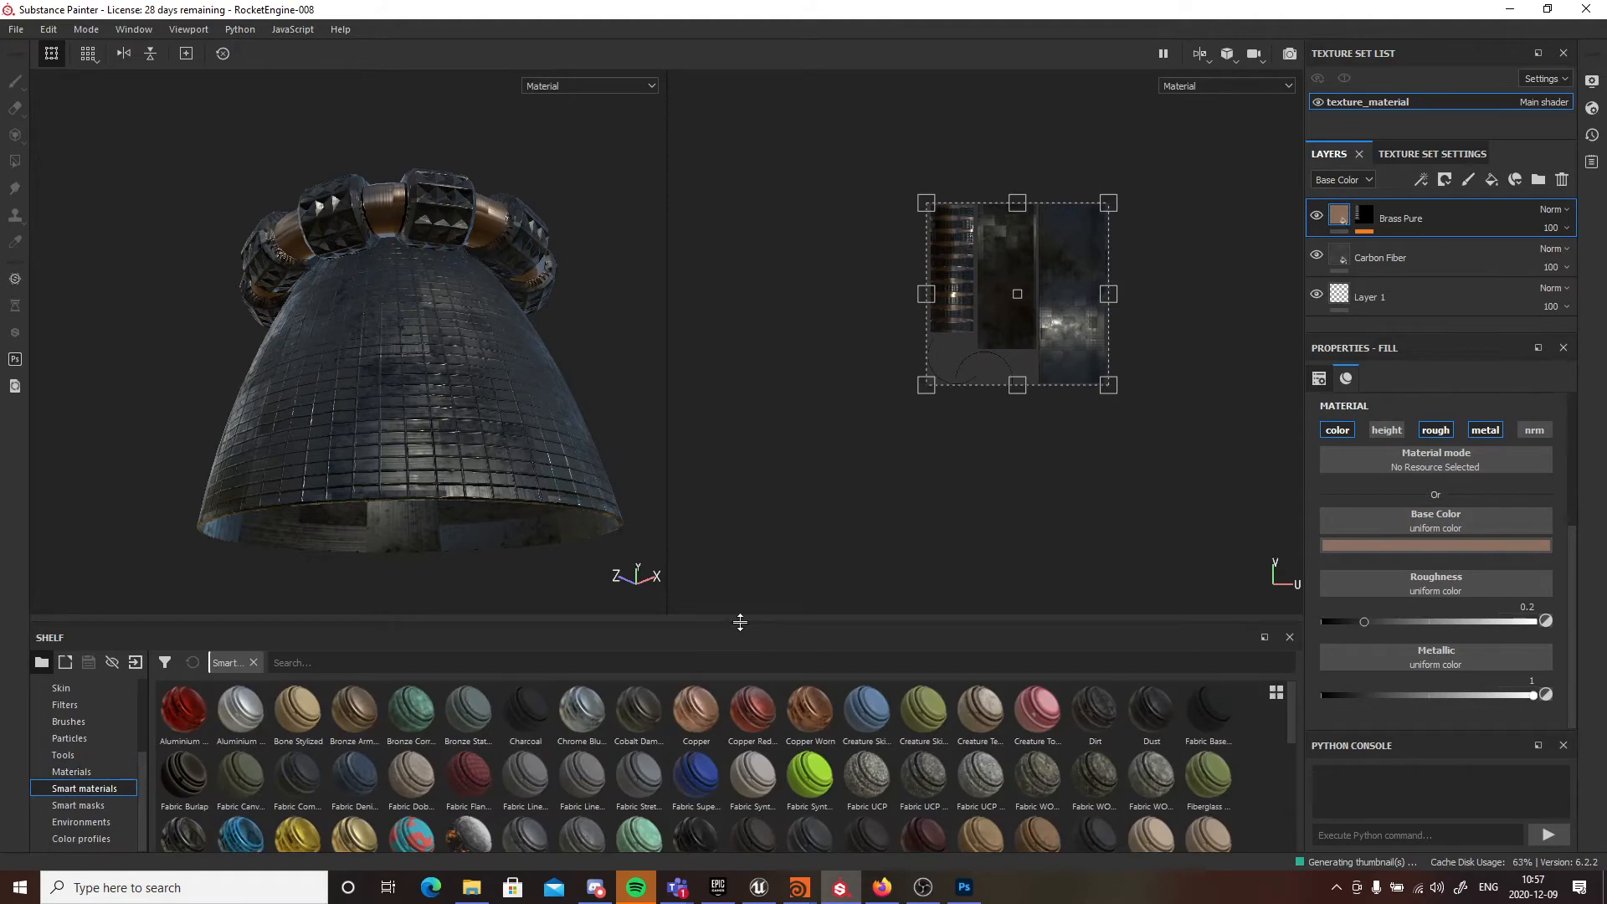
drag(740, 621, 750, 458)
drag(748, 396, 748, 448)
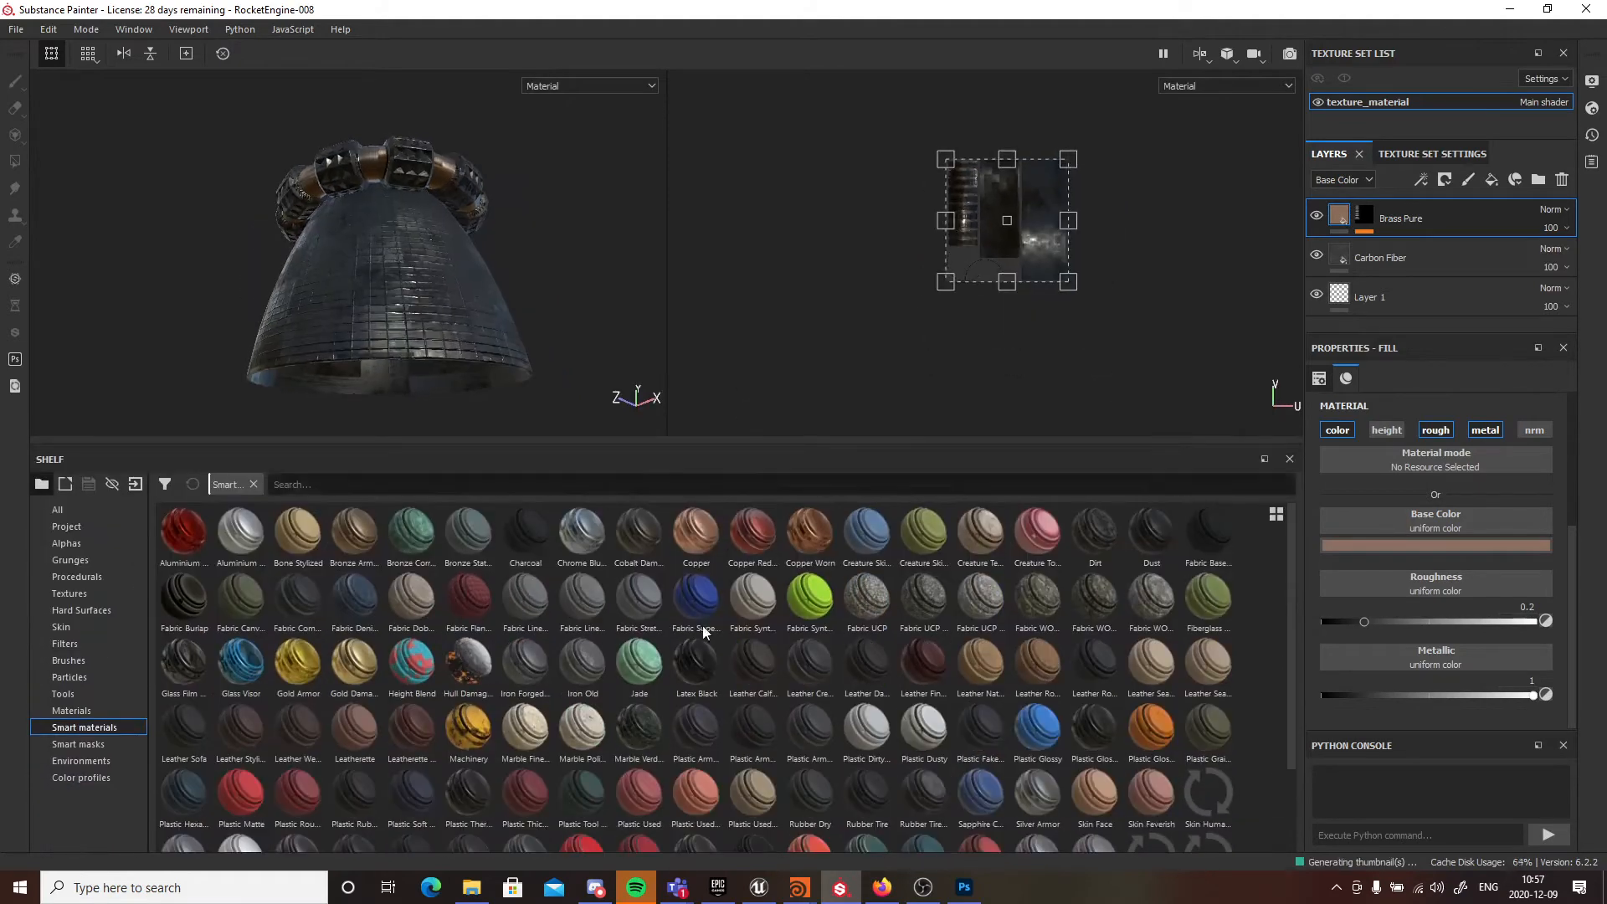
click(478, 743)
drag(474, 738, 440, 230)
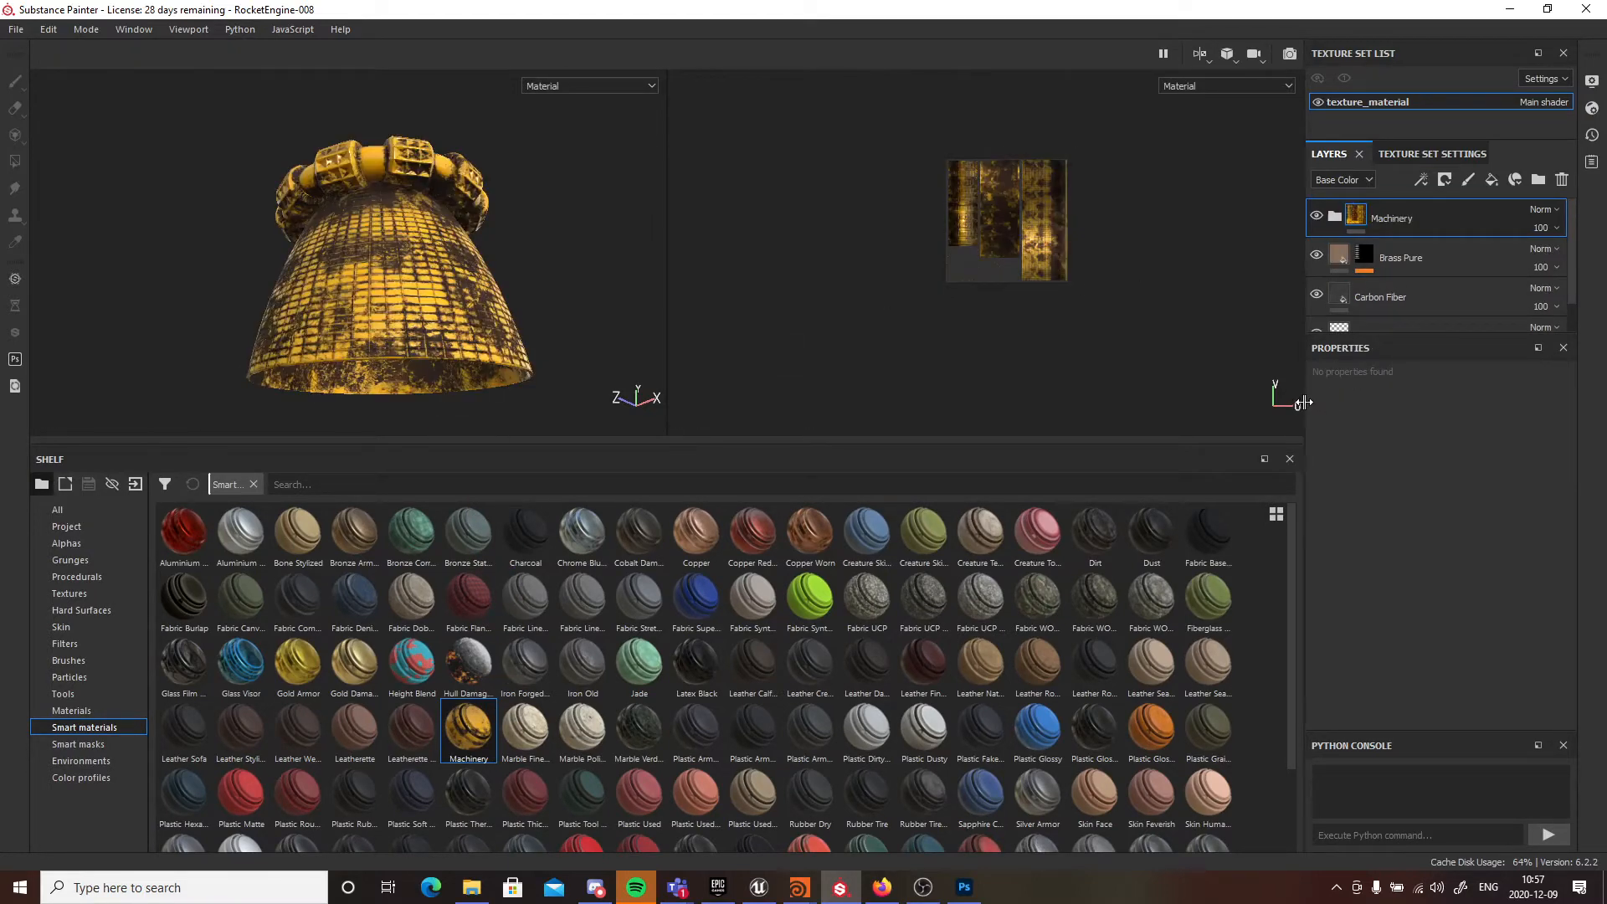
- Add a color selection mask to the Machinery layer limited to the yellow ID color of the studded blocks
drag(1306, 403, 1157, 404)
alt+right_drag(362, 292, 810, 279)
alt+middle_drag(810, 279, 528, 490)
right_click(1356, 213)
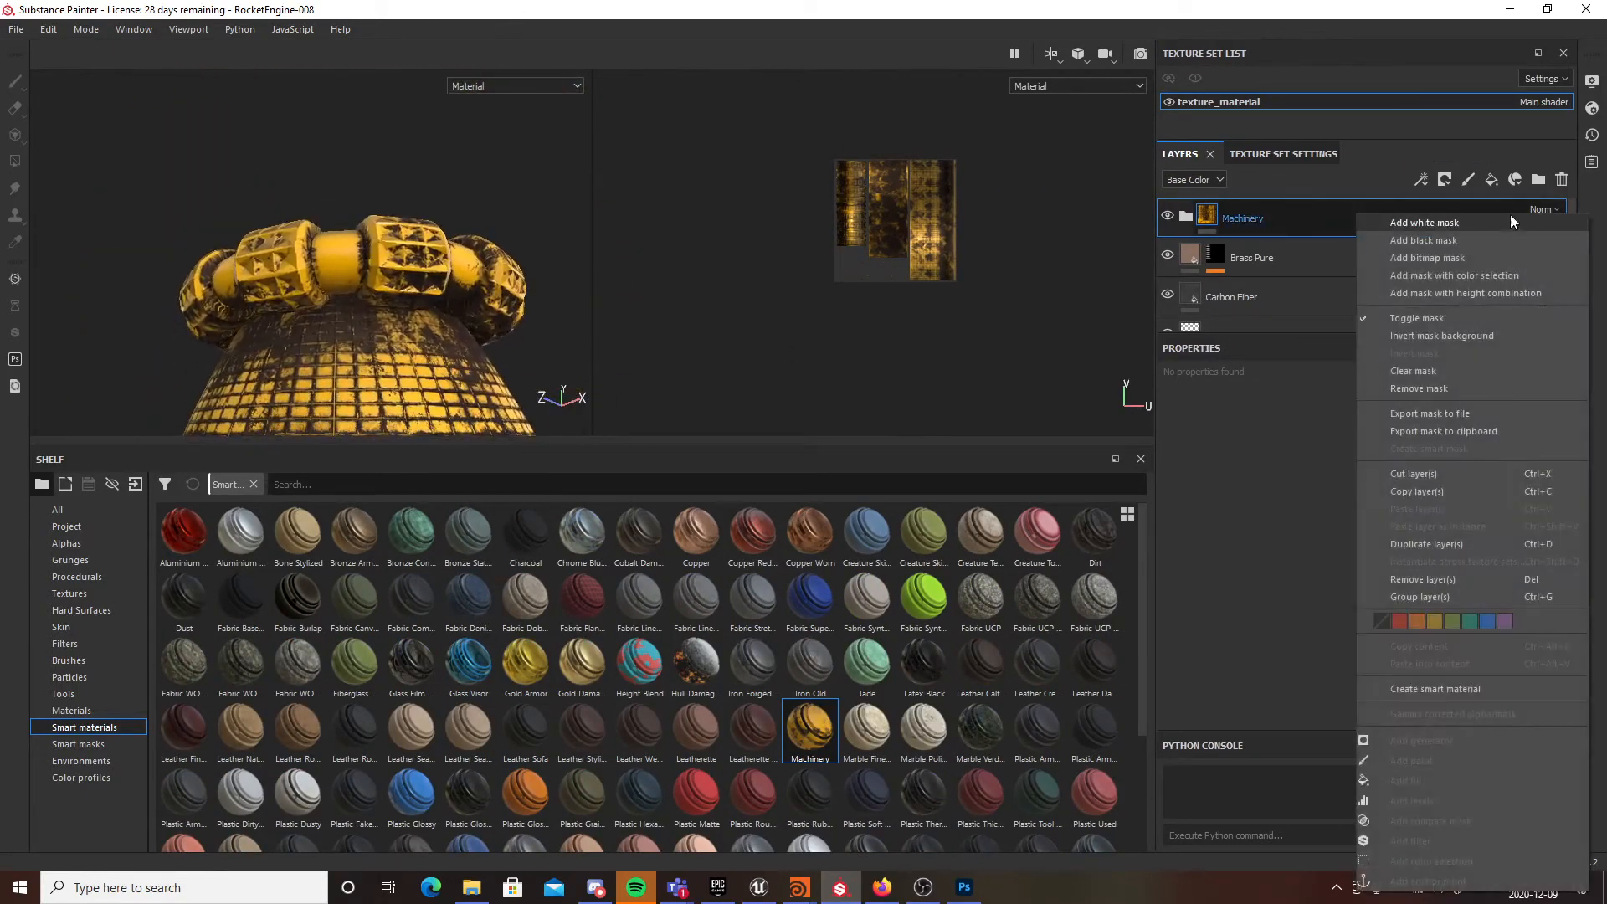
click(1482, 273)
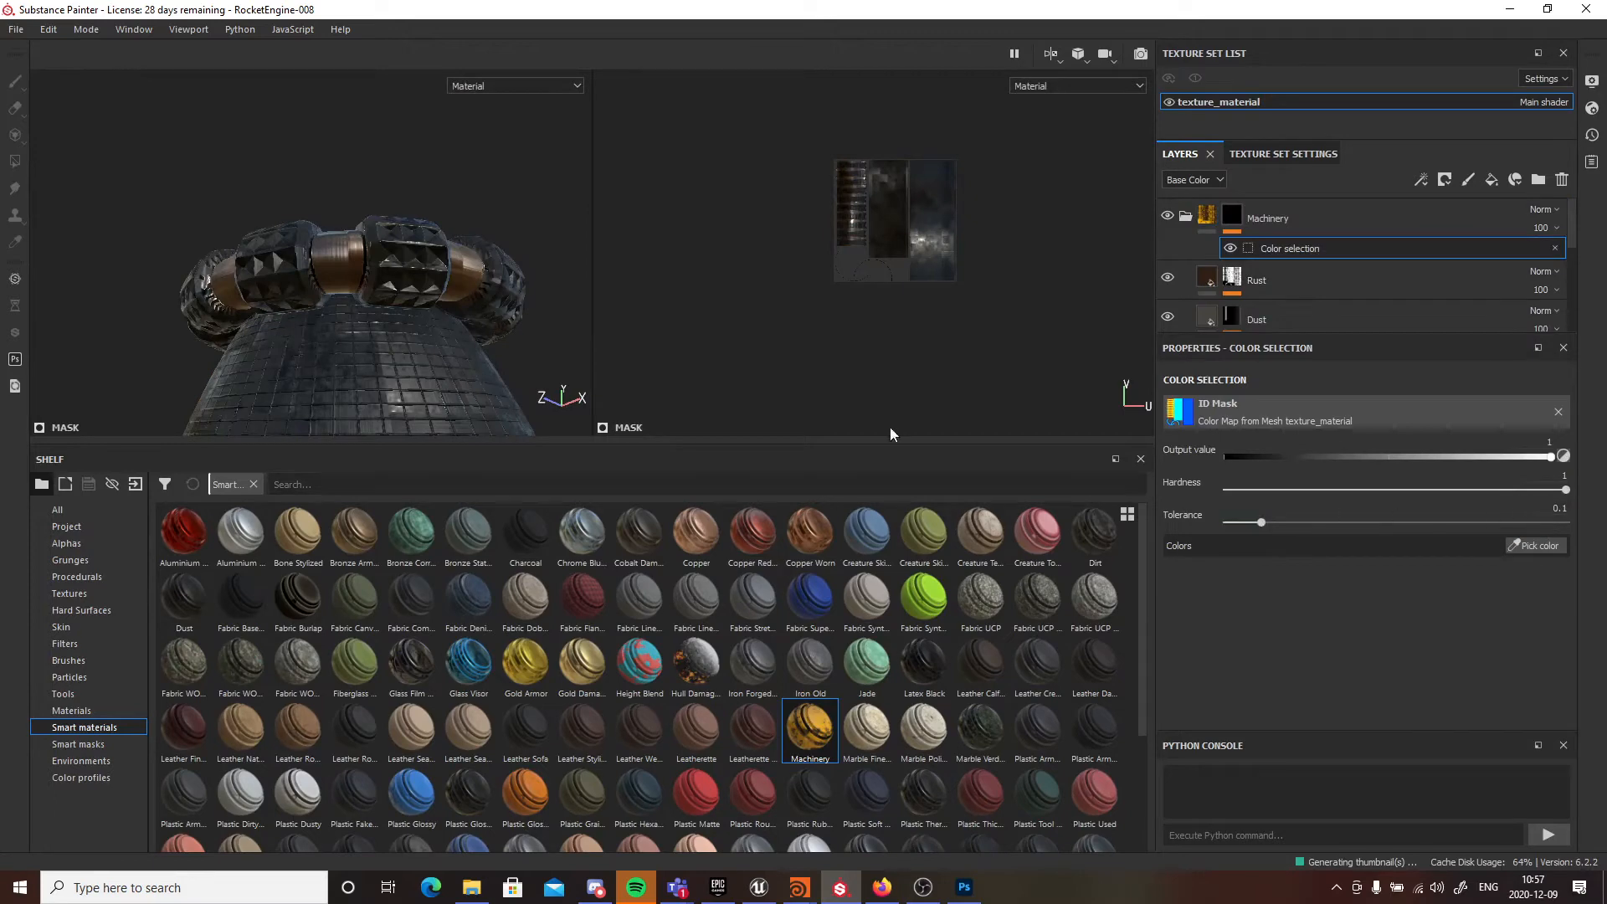
click(1532, 545)
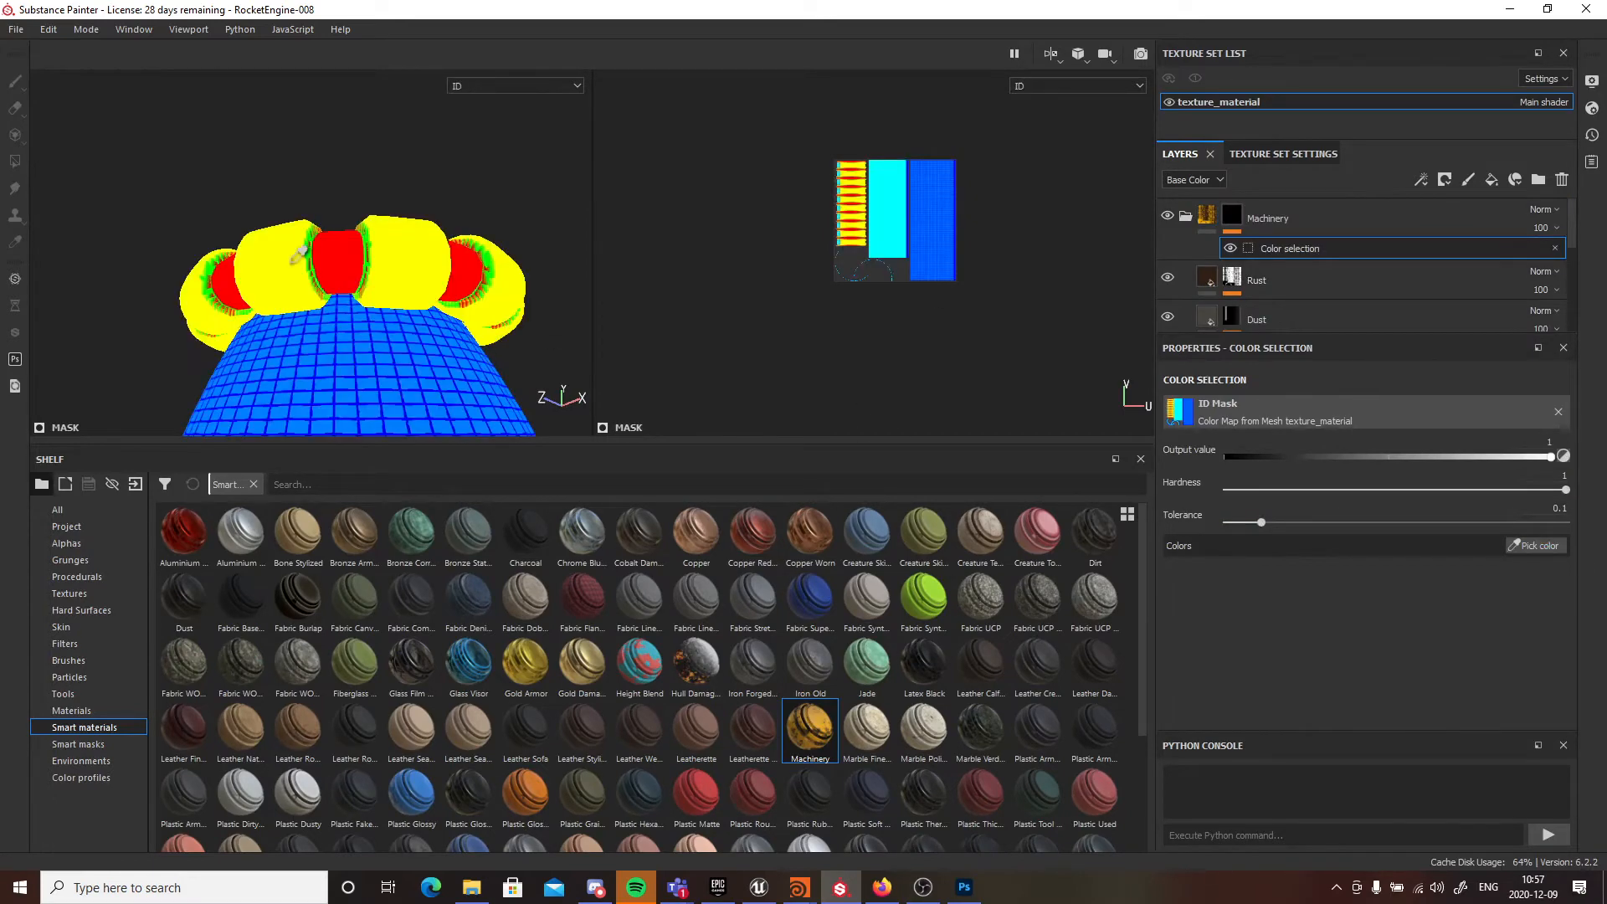
click(423, 237)
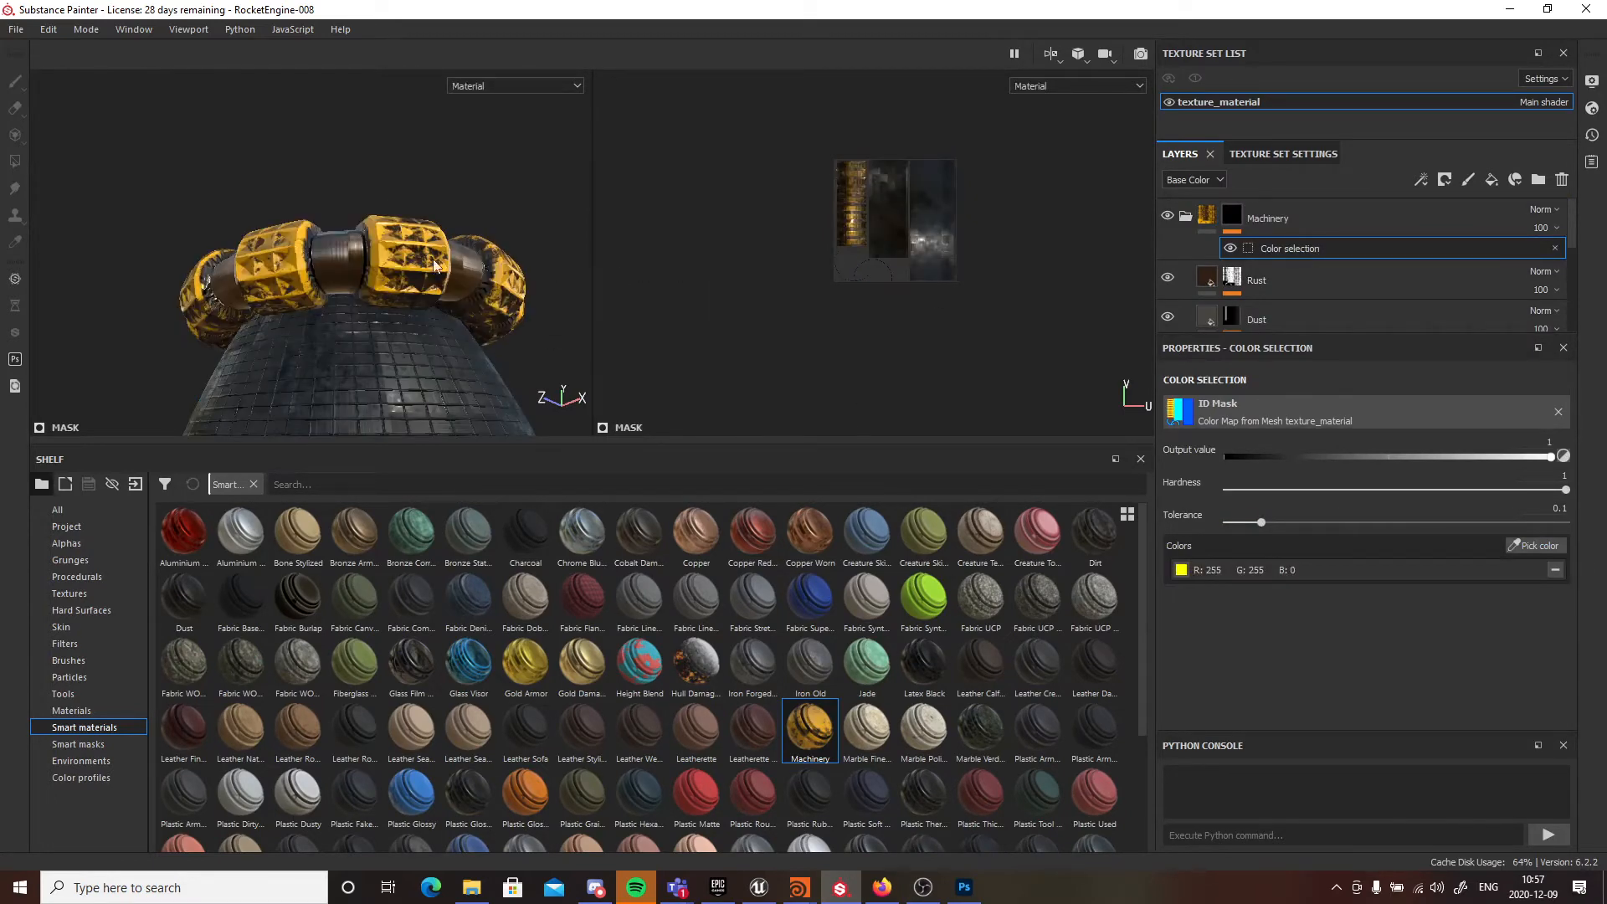
alt+right_drag(433, 261, 570, 300)
alt+drag(569, 300, 576, 251)
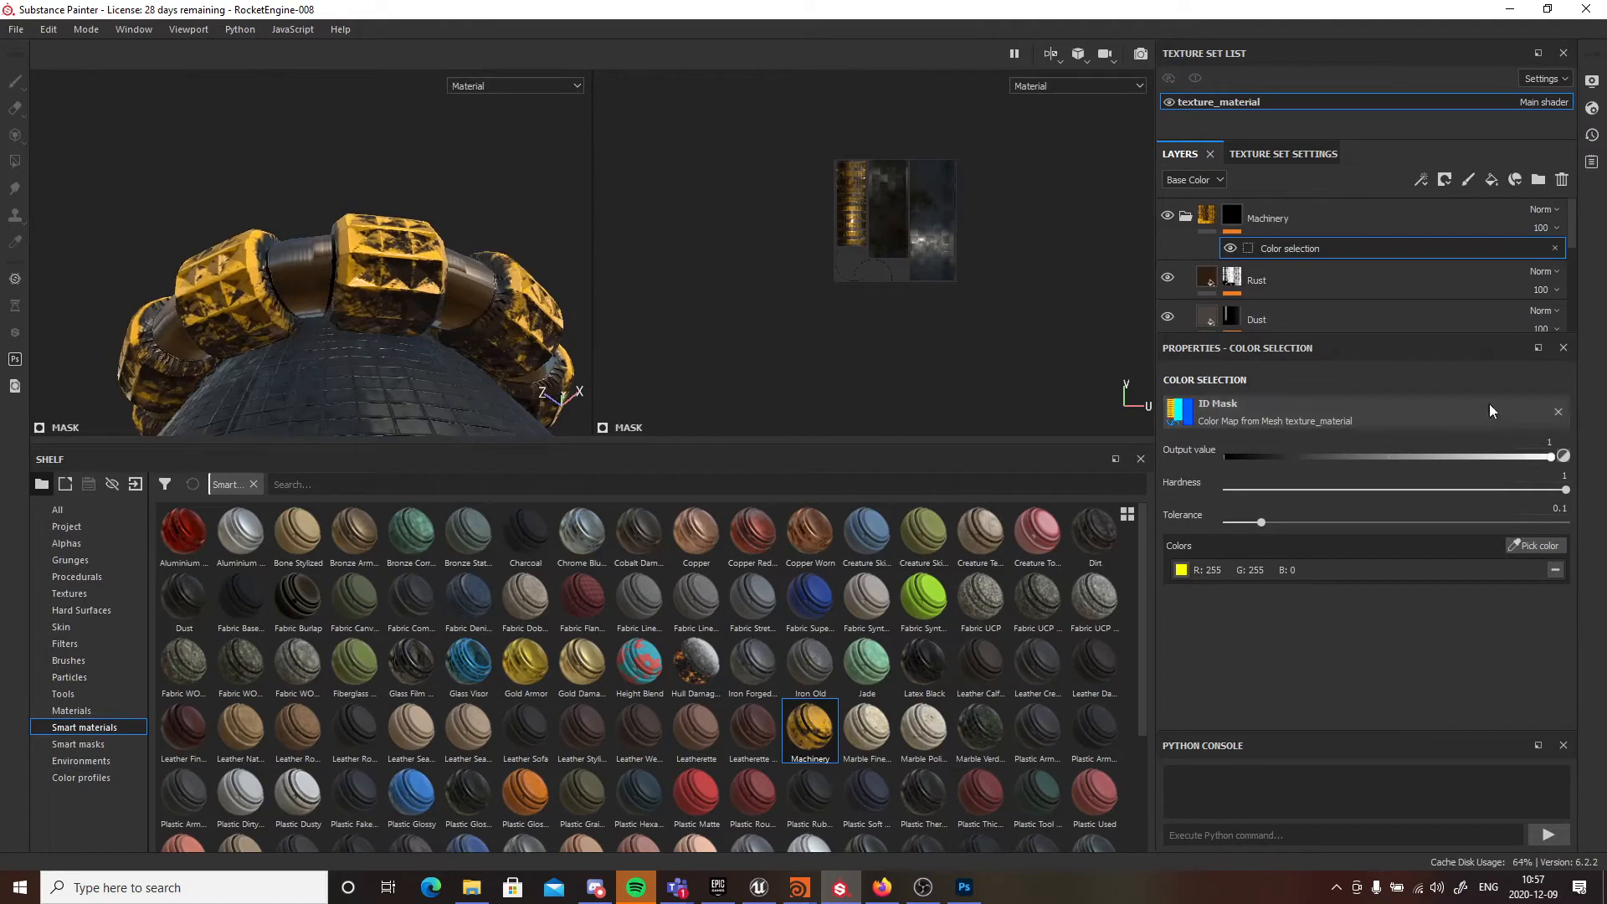
- Recolor the Metal Base layer inside Machinery to pure red and check the studded blocks from several angles
click(1279, 218)
scroll(1322, 274, down, 3)
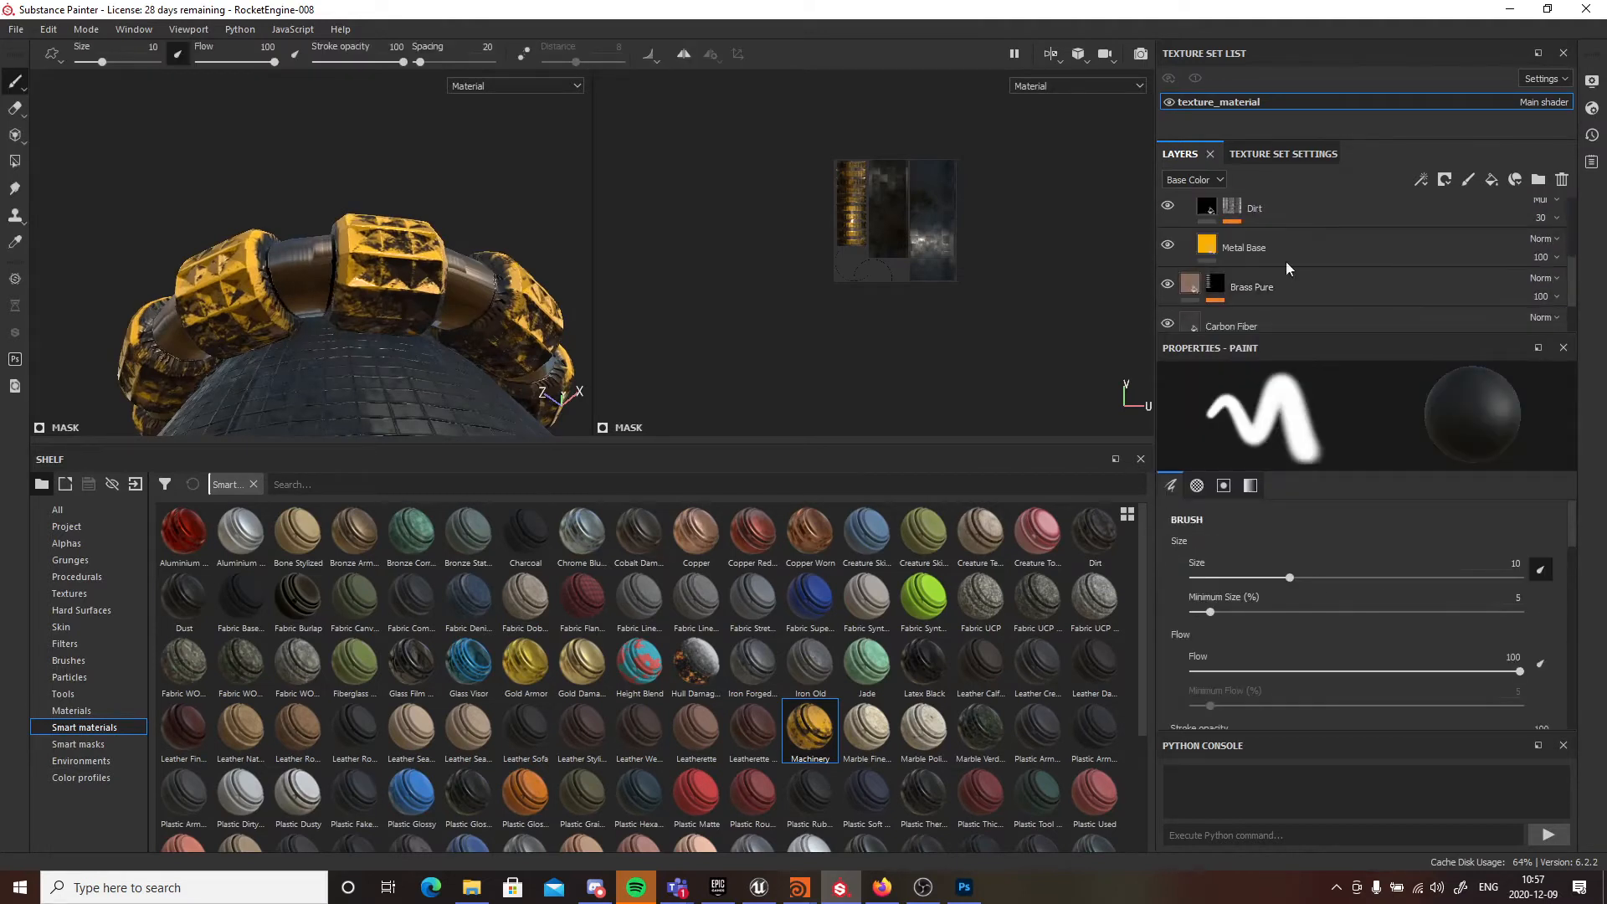
click(1288, 265)
click(1264, 546)
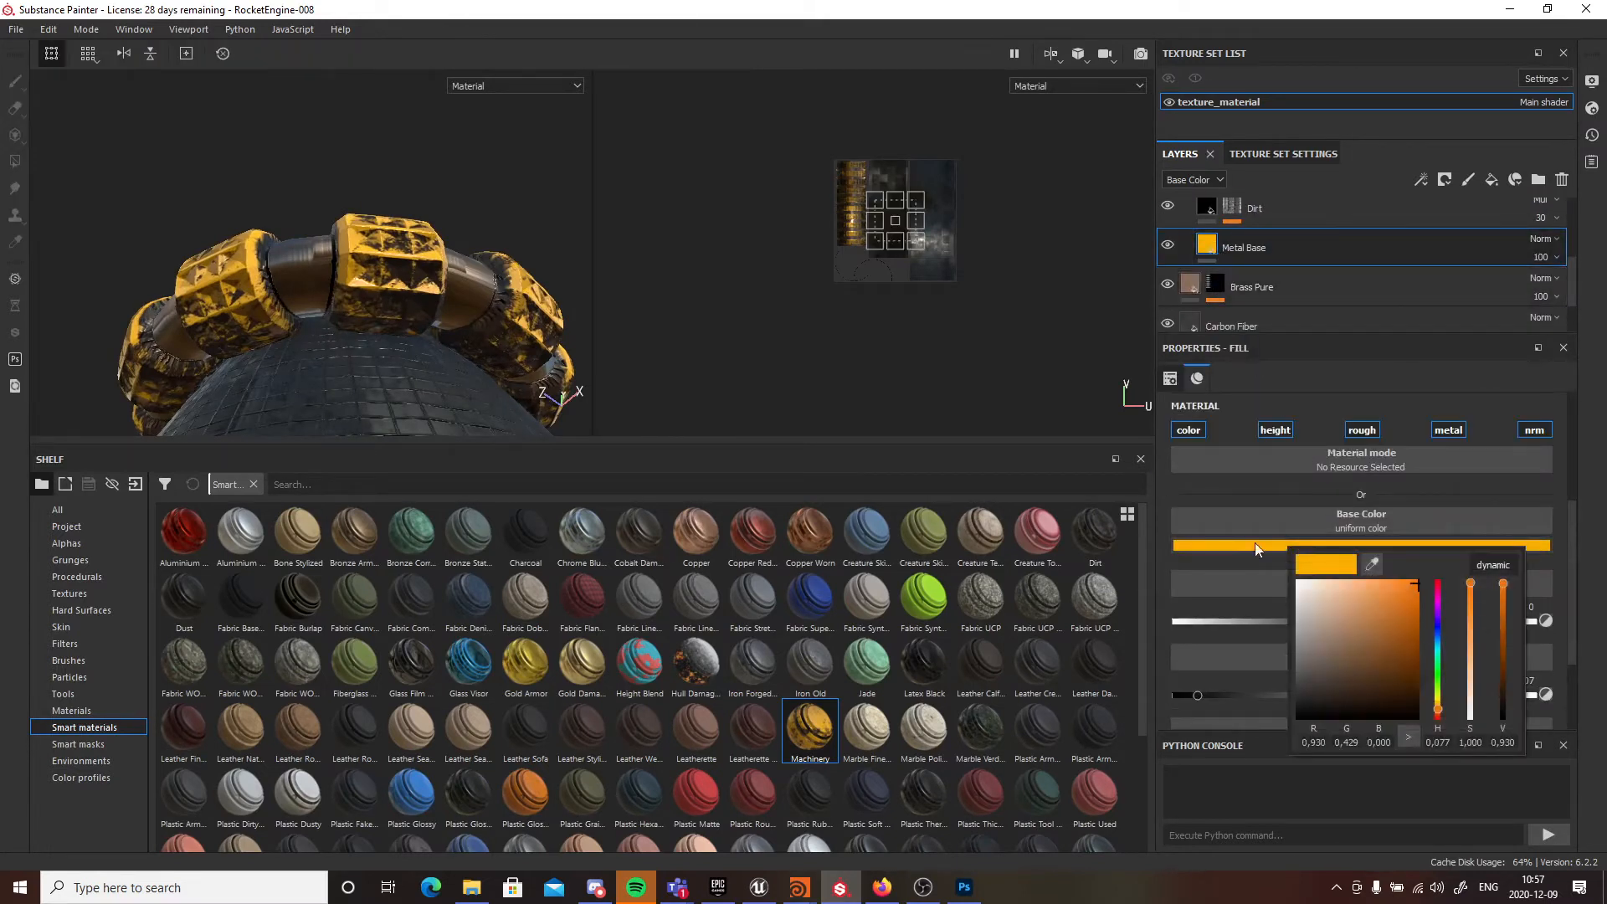
drag(1443, 672, 1446, 555)
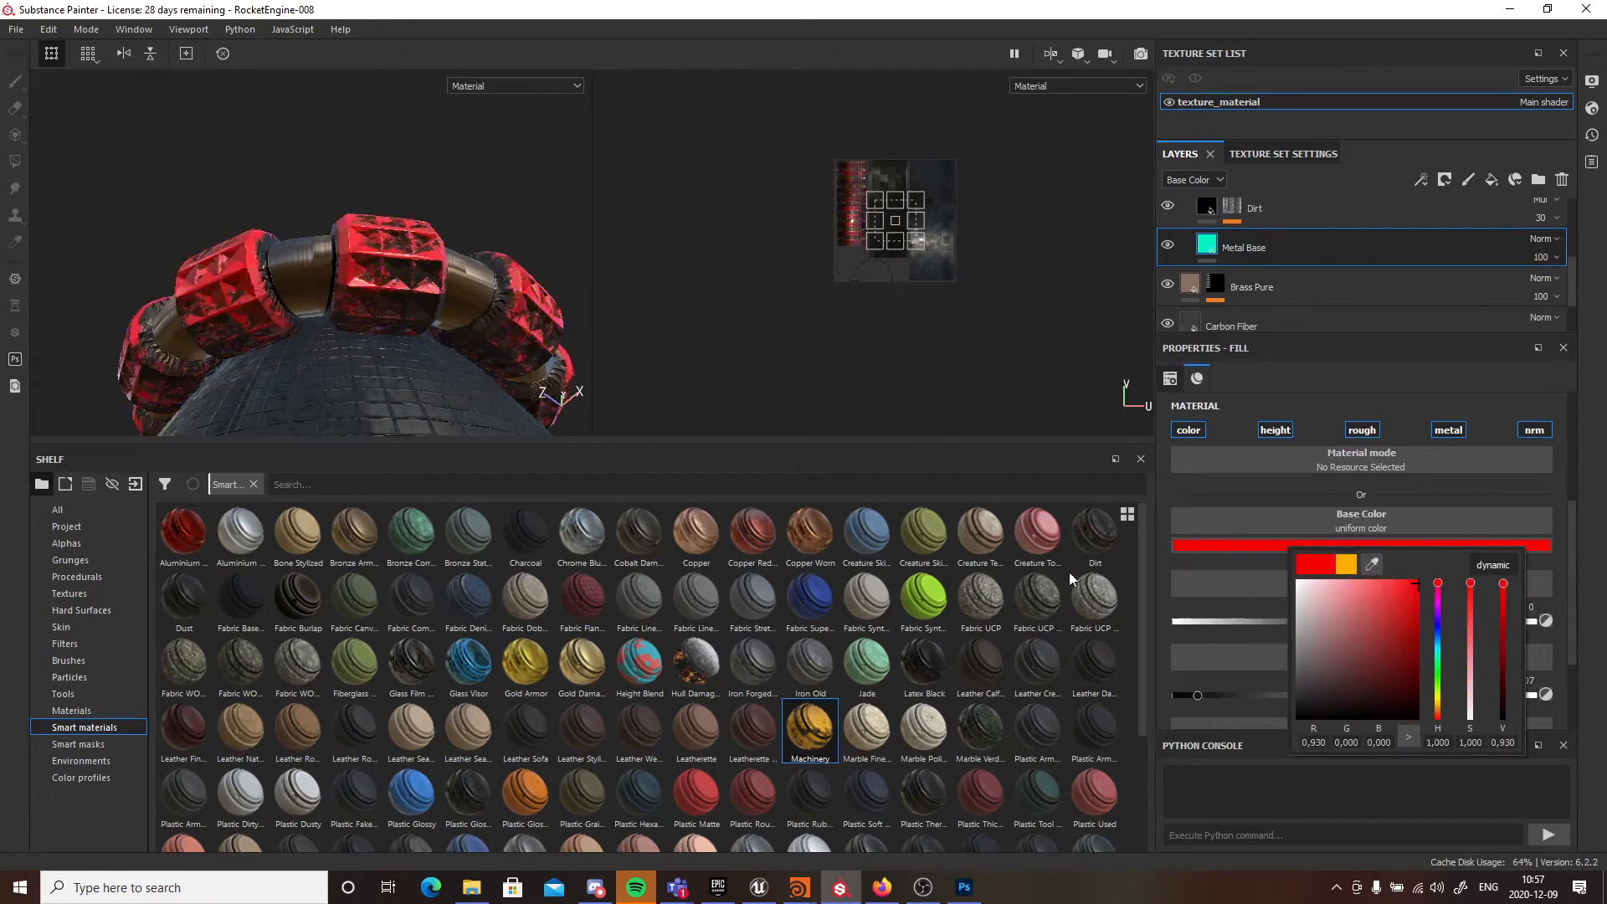
alt+right_drag(673, 291, 376, 316)
alt+middle_drag(389, 317, 347, 226)
alt+drag(348, 226, 96, 234)
mouse_move(97, 234)
alt+middle_down()
mouse_move(167, 237)
mouse_move(128, 231)
alt+middle_up()
alt+right_drag(128, 231, 172, 235)
- Set the Metal Base layer's base color to a muted blue, about RGB 0.146, 0.278, 0.539
click(1354, 548)
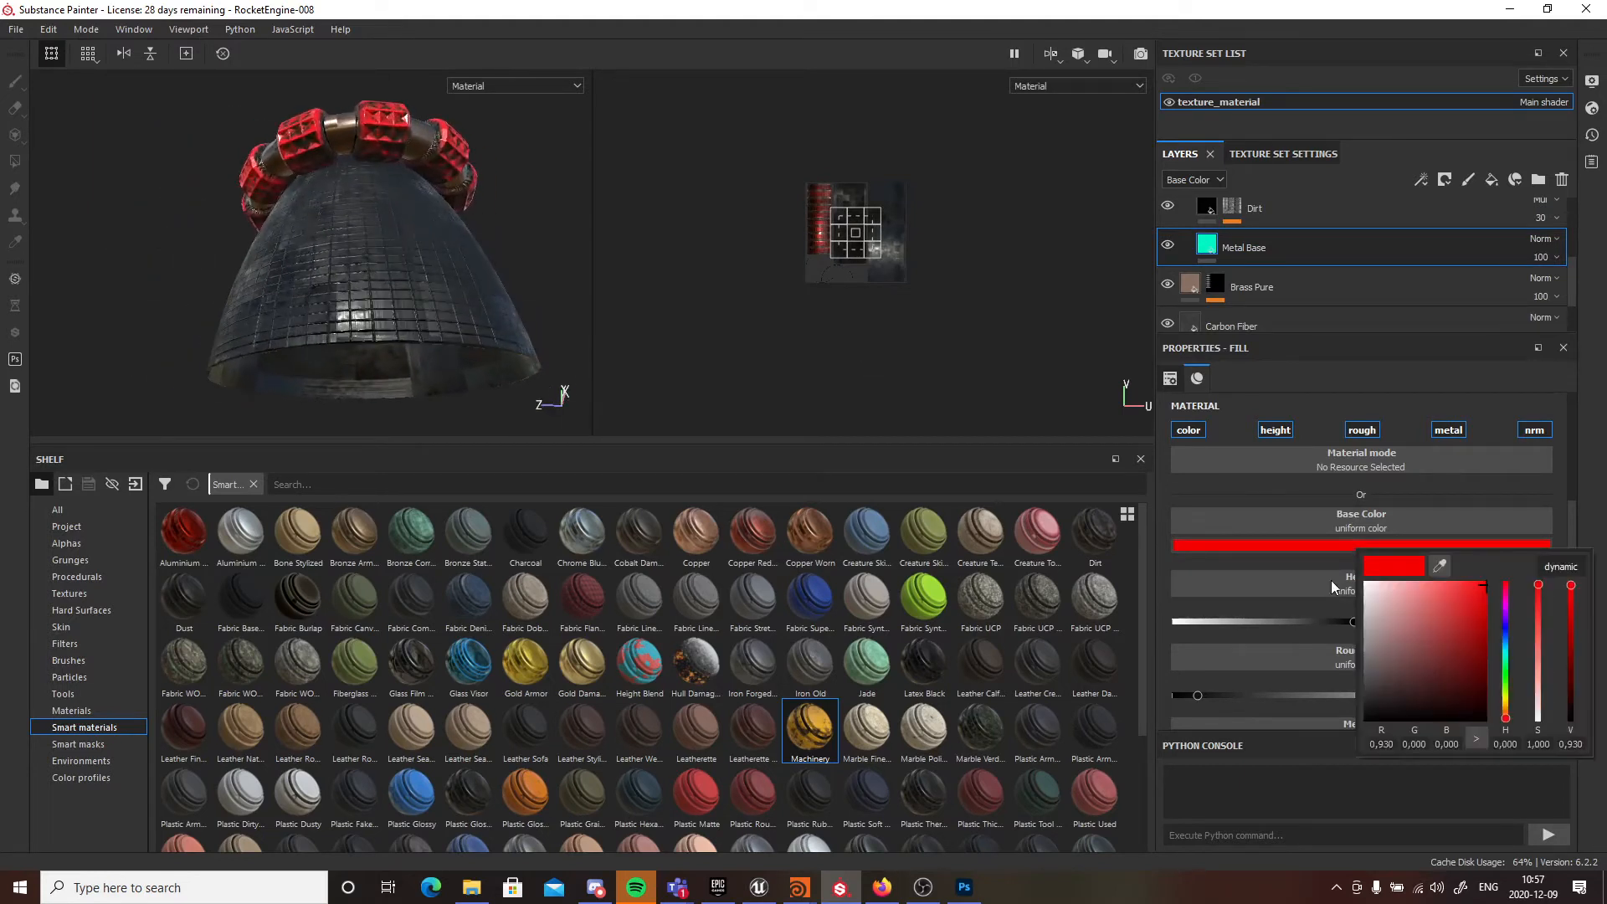
drag(1508, 674, 1418, 620)
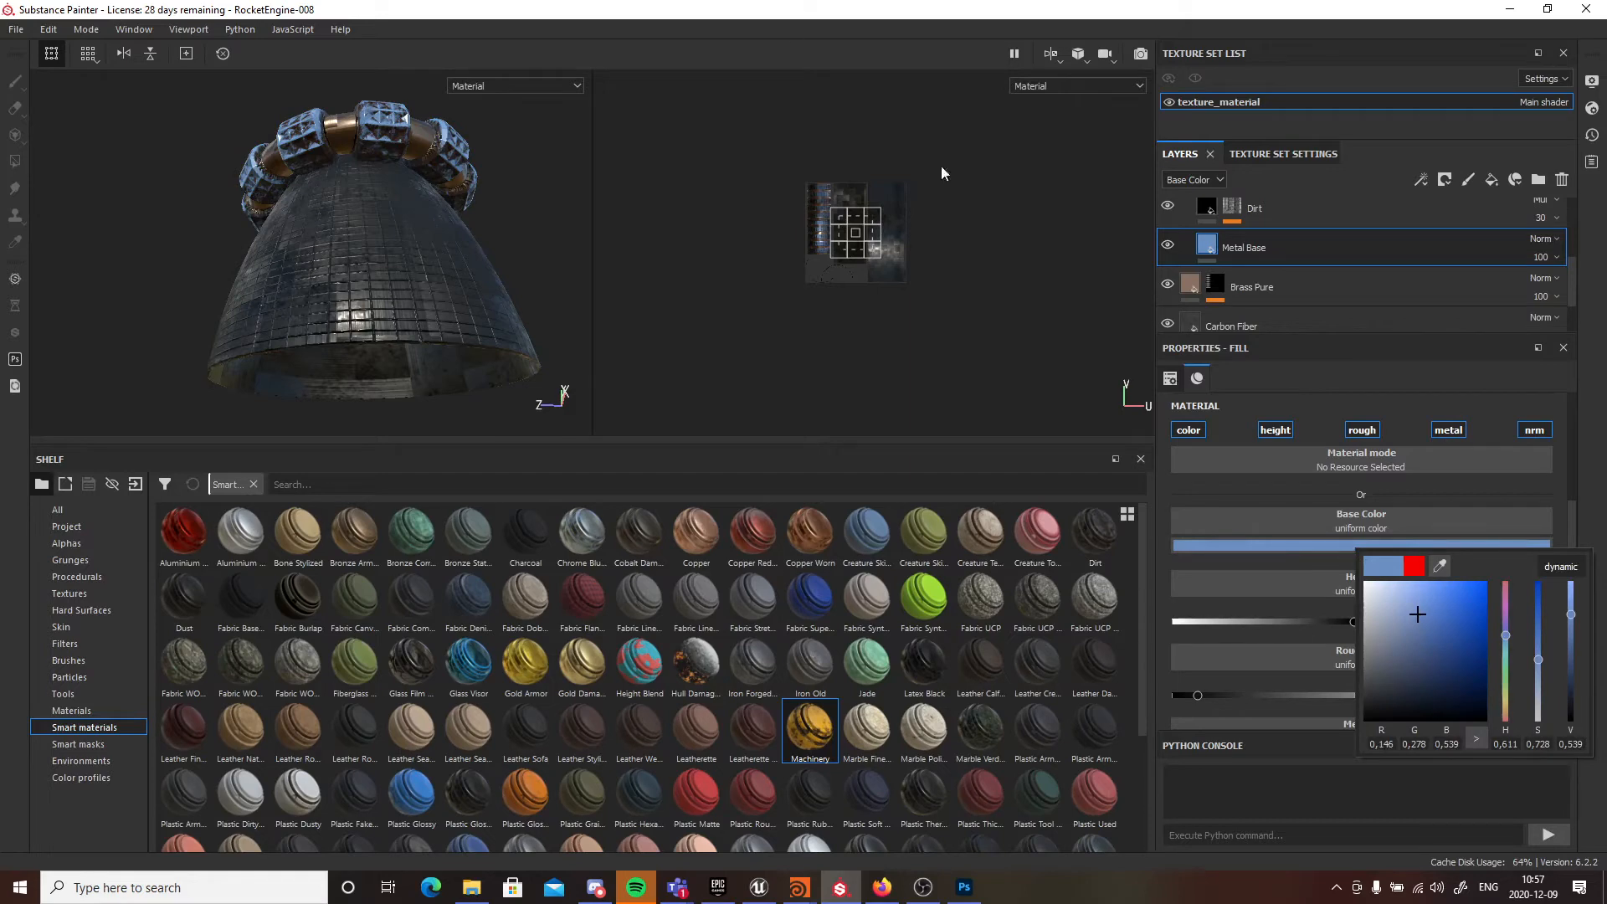
click(466, 305)
scroll(466, 305, down, 3)
alt+drag(467, 305, 567, 391)
scroll(403, 253, up, 3)
- Add the Fabric Synthetic Sport Used smart material with a color selection mask limited to the green ID color at the studded blocks' ends
click(1253, 209)
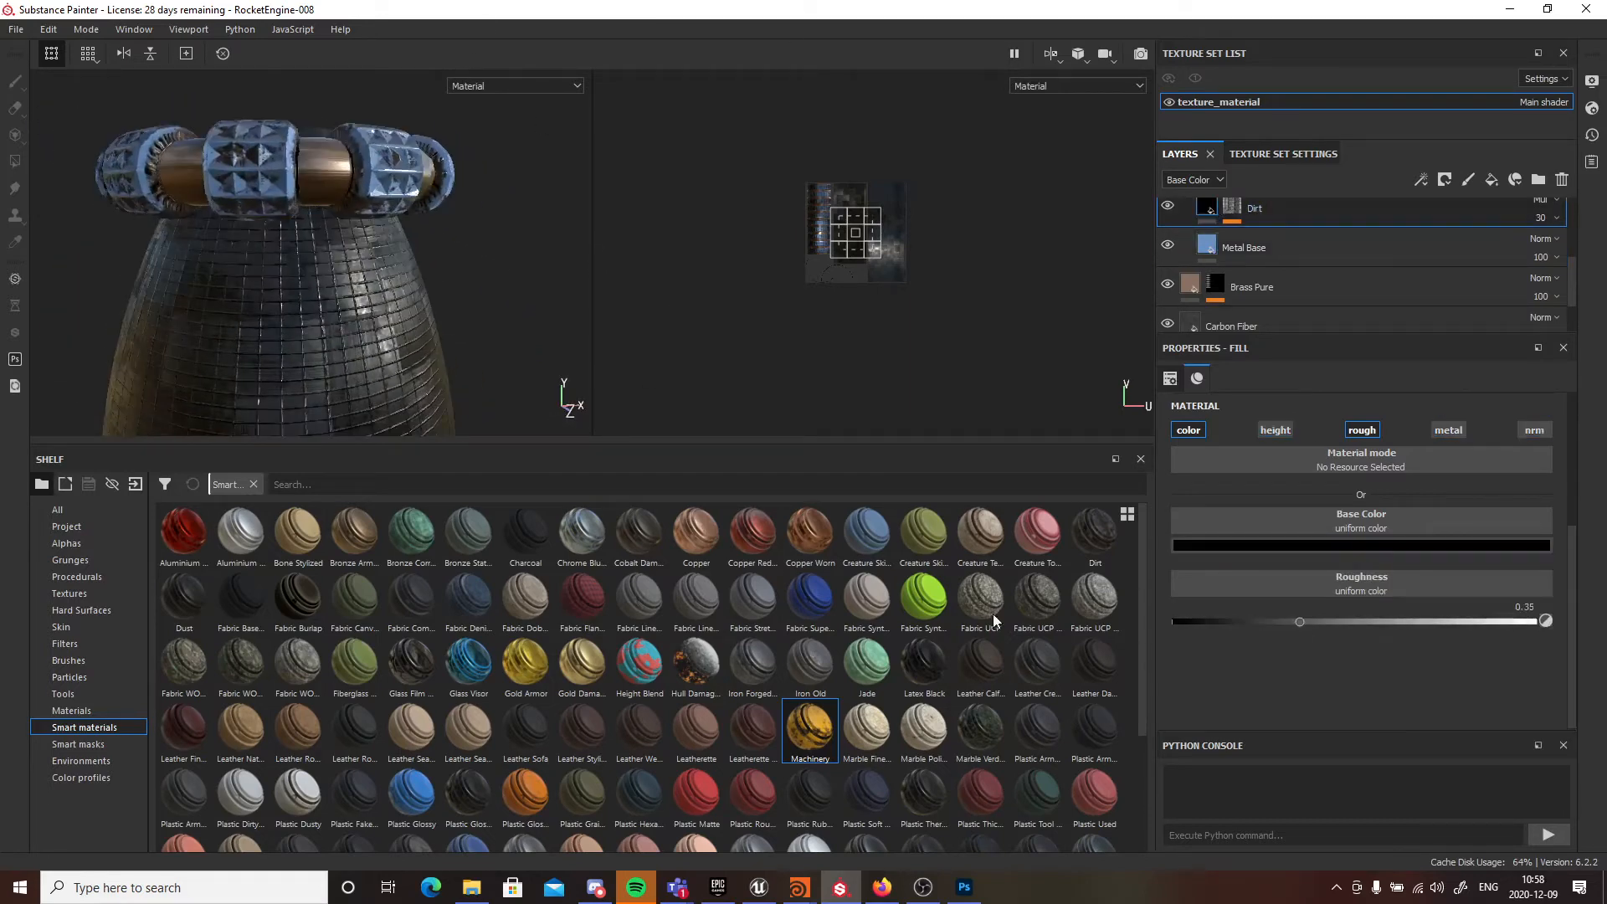
drag(924, 604, 1042, 316)
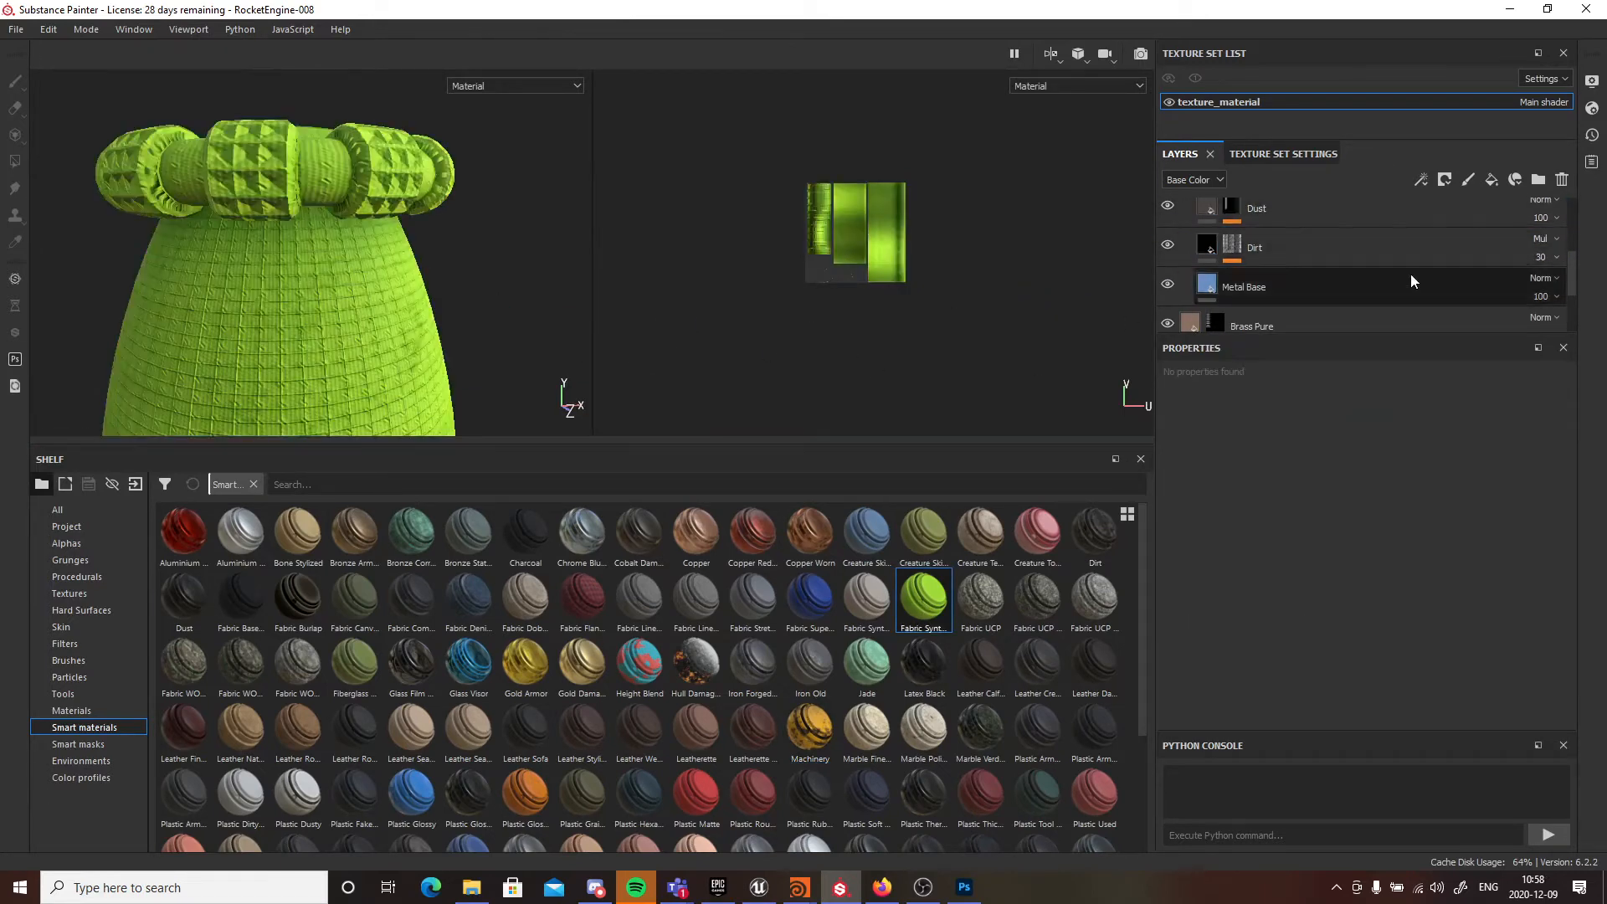
scroll(1409, 274, up, 3)
right_click(1407, 211)
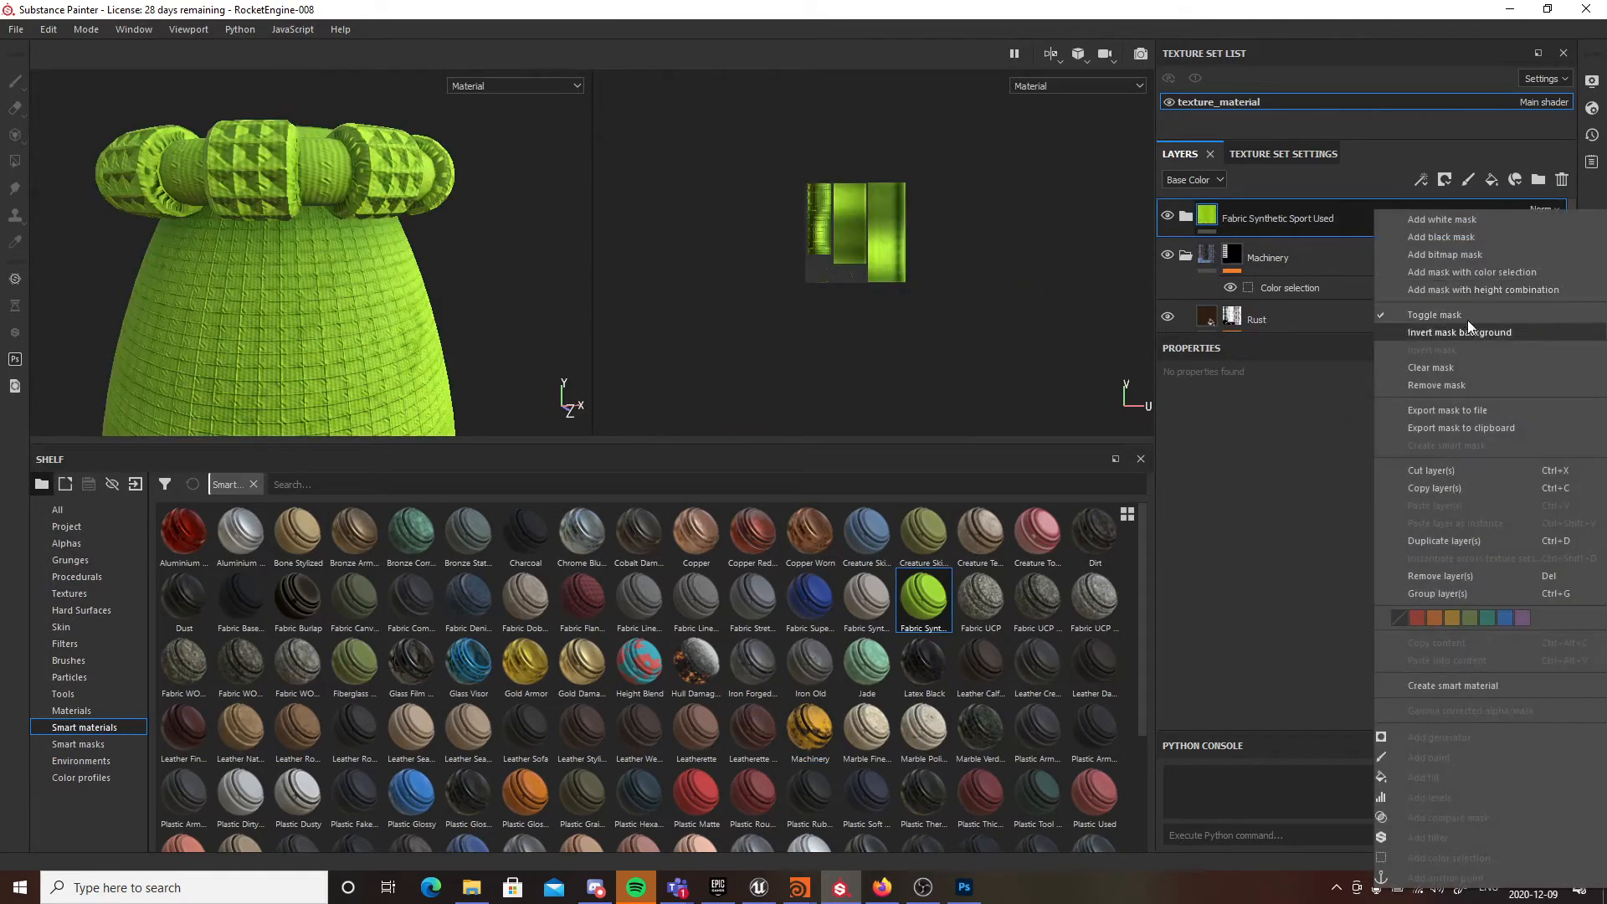
click(1472, 272)
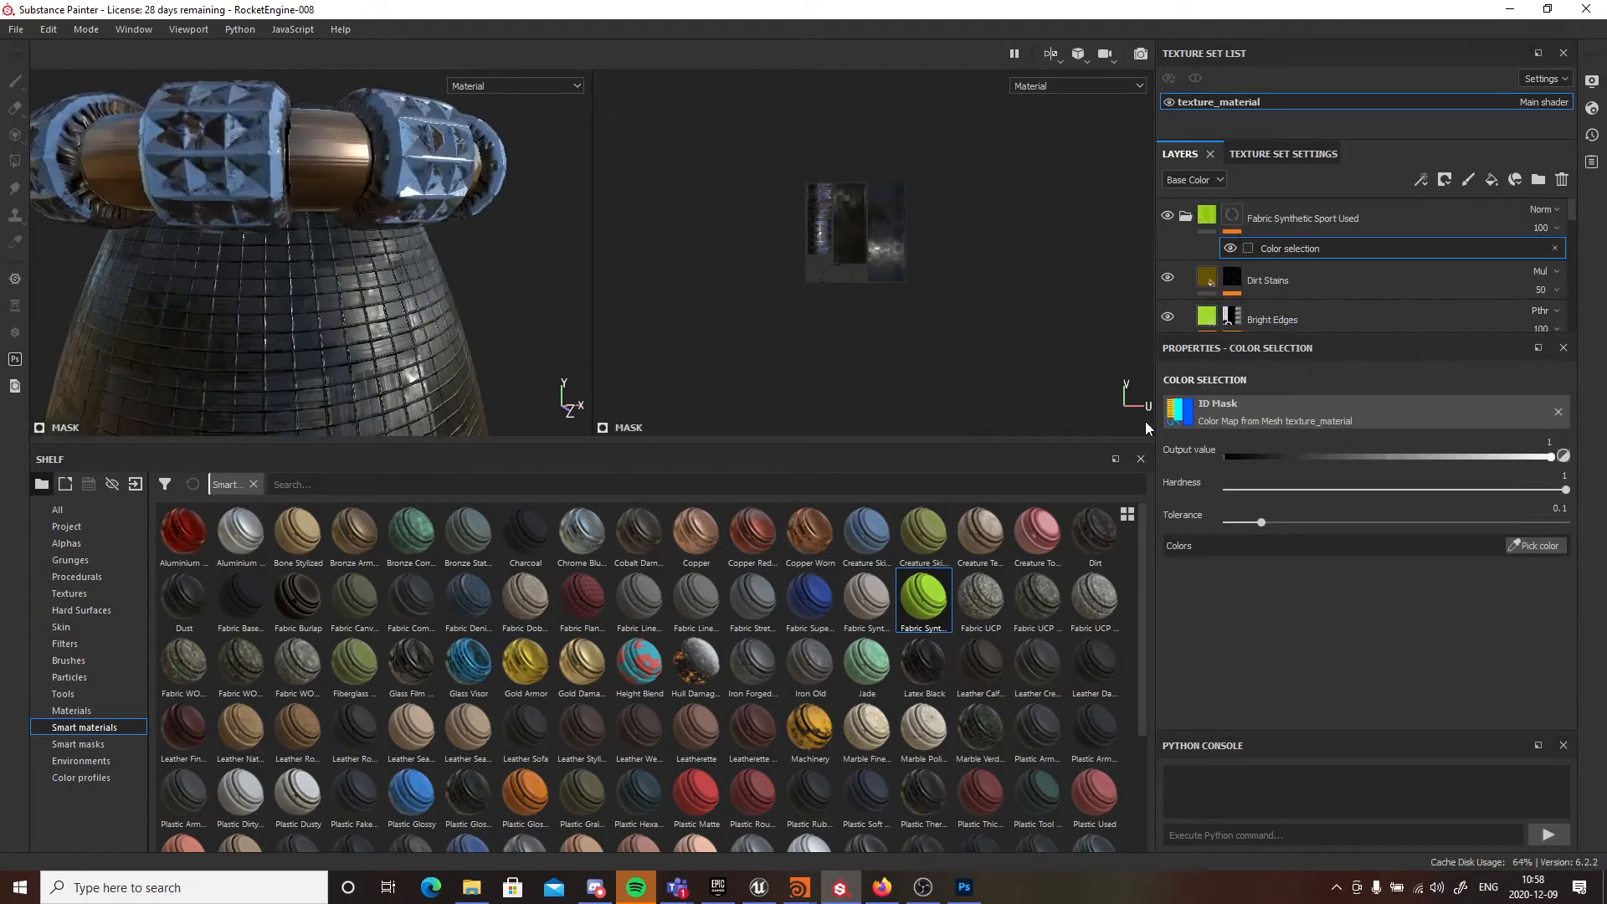
click(1534, 545)
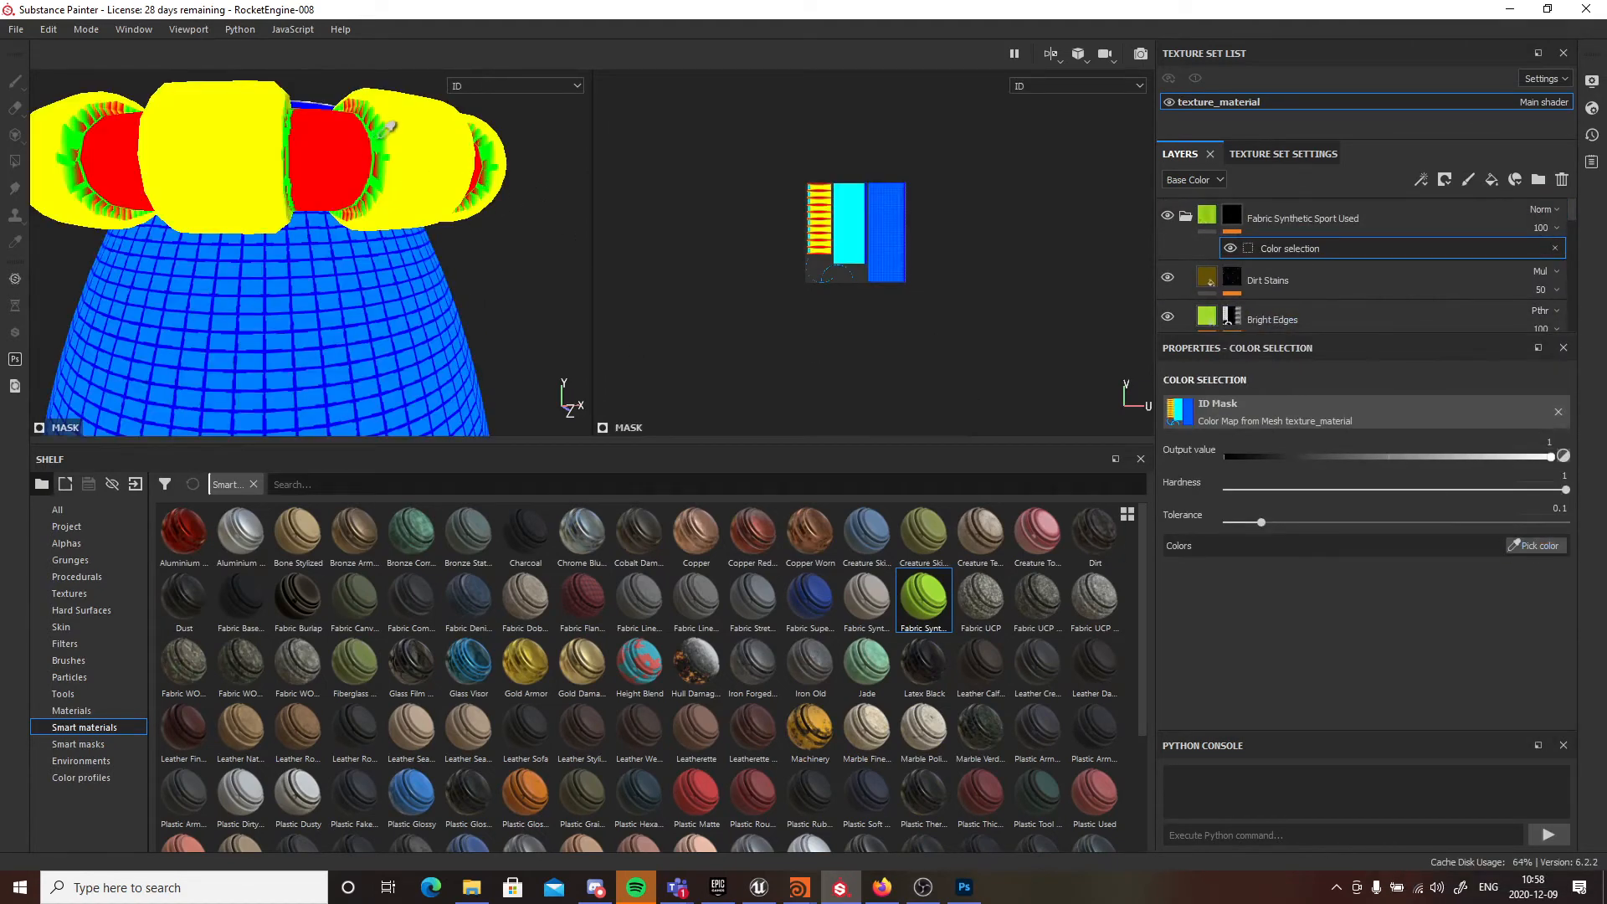
click(385, 132)
alt+drag(305, 151, 369, 312)
alt+right_drag(370, 311, 380, 268)
alt+drag(380, 268, 929, 316)
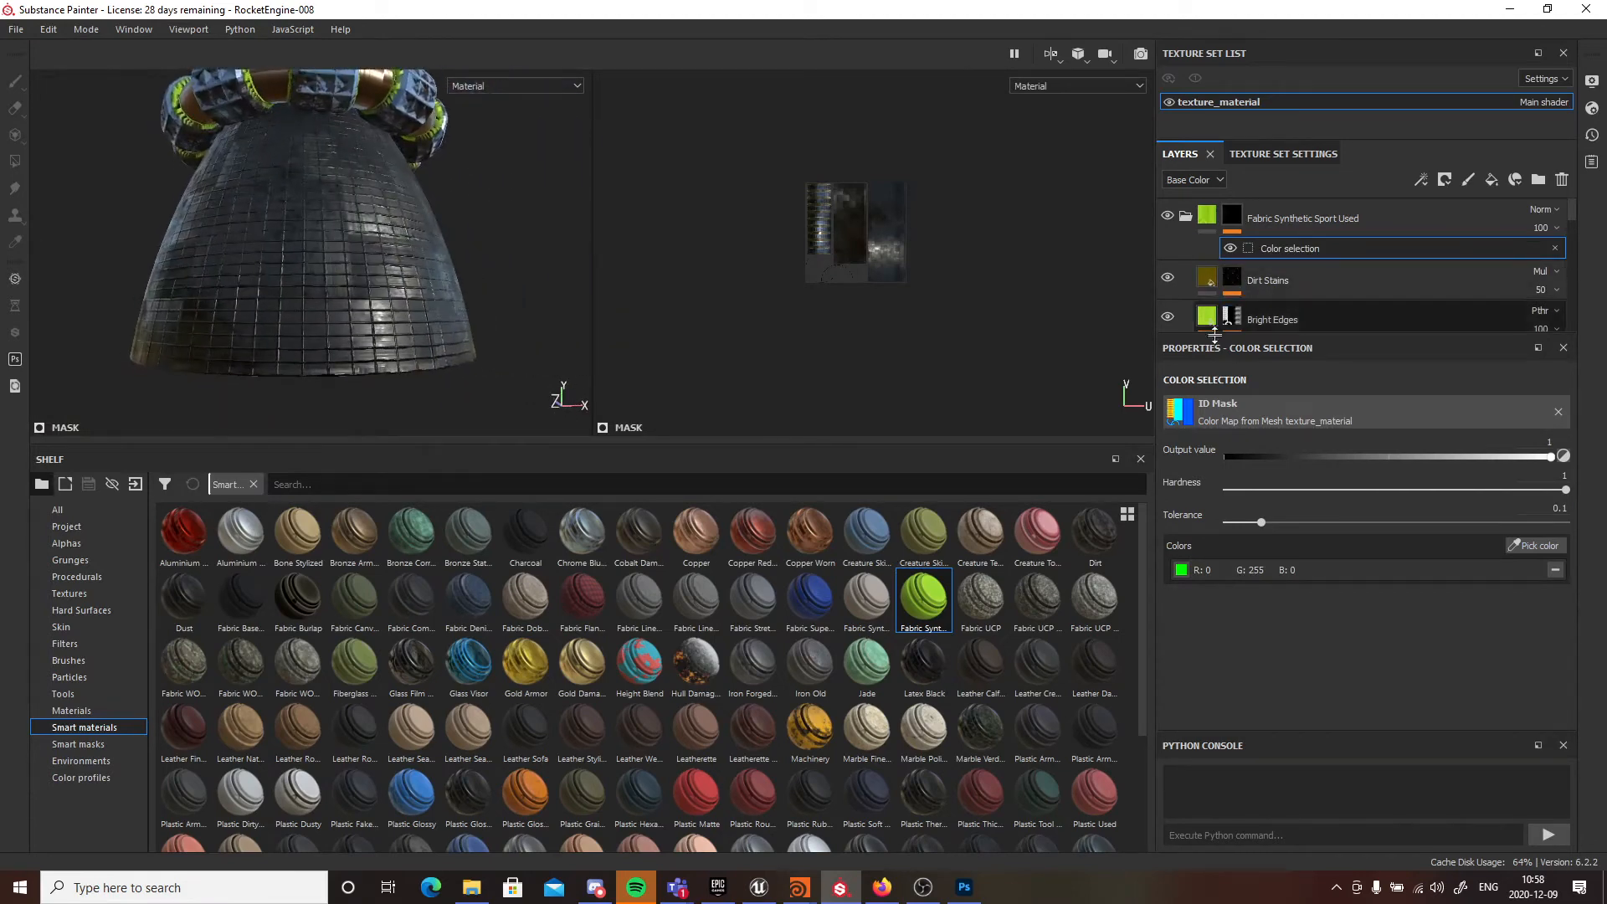
- Try adding the studded blocks' yellow and the nozzle tiles' light blue ID colors to the Fabric Synthetic Sport Used mask
click(1277, 218)
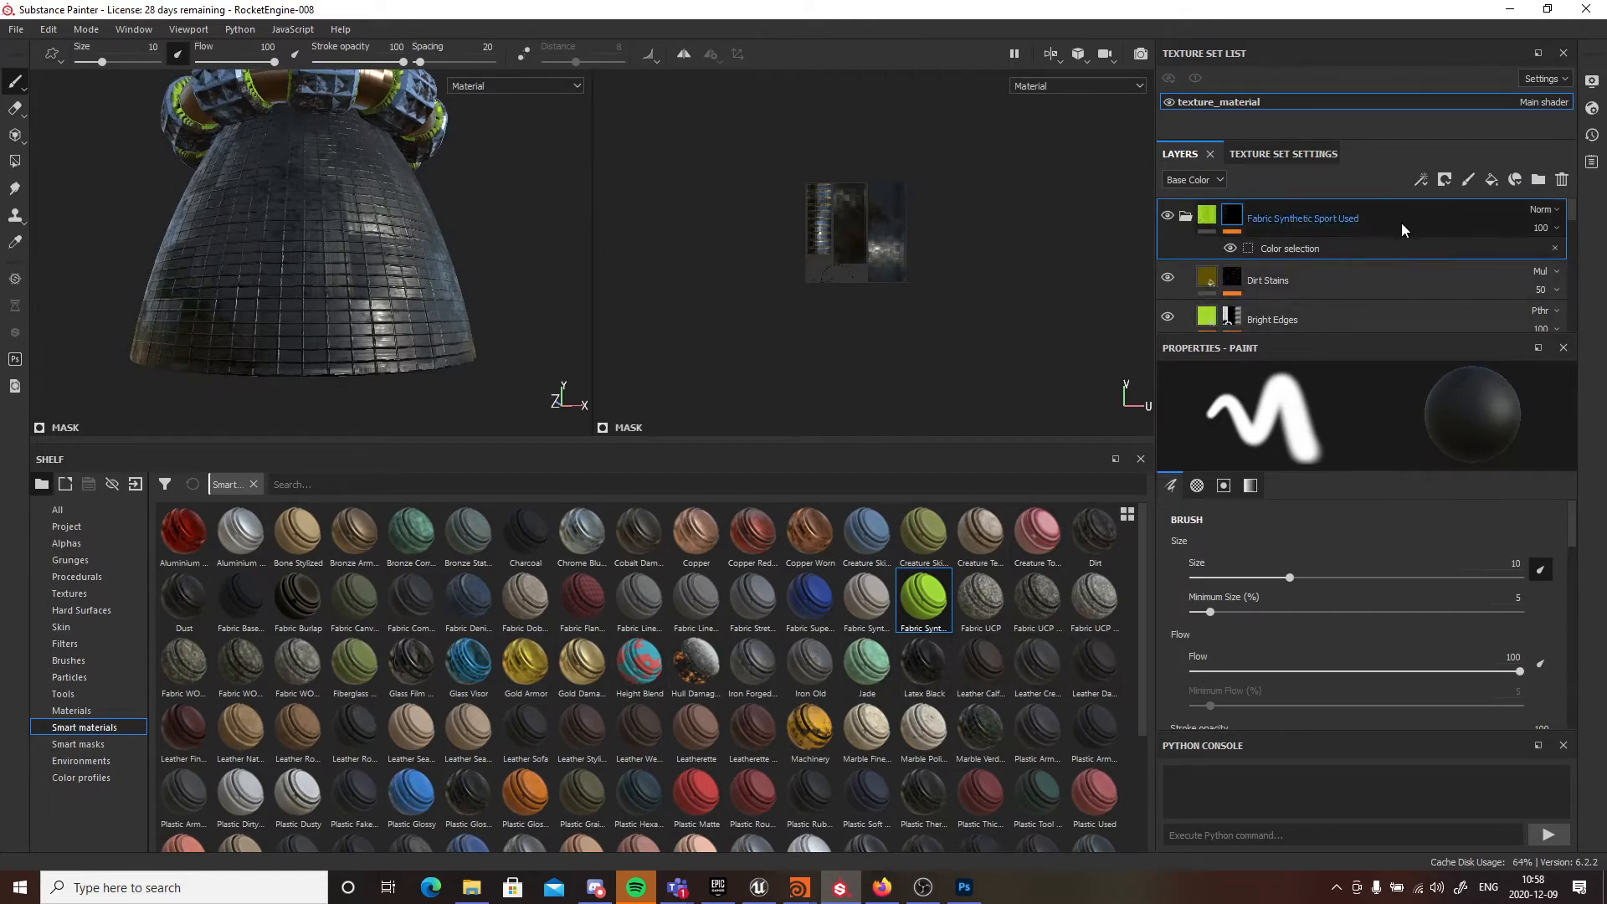
click(1398, 248)
click(1537, 545)
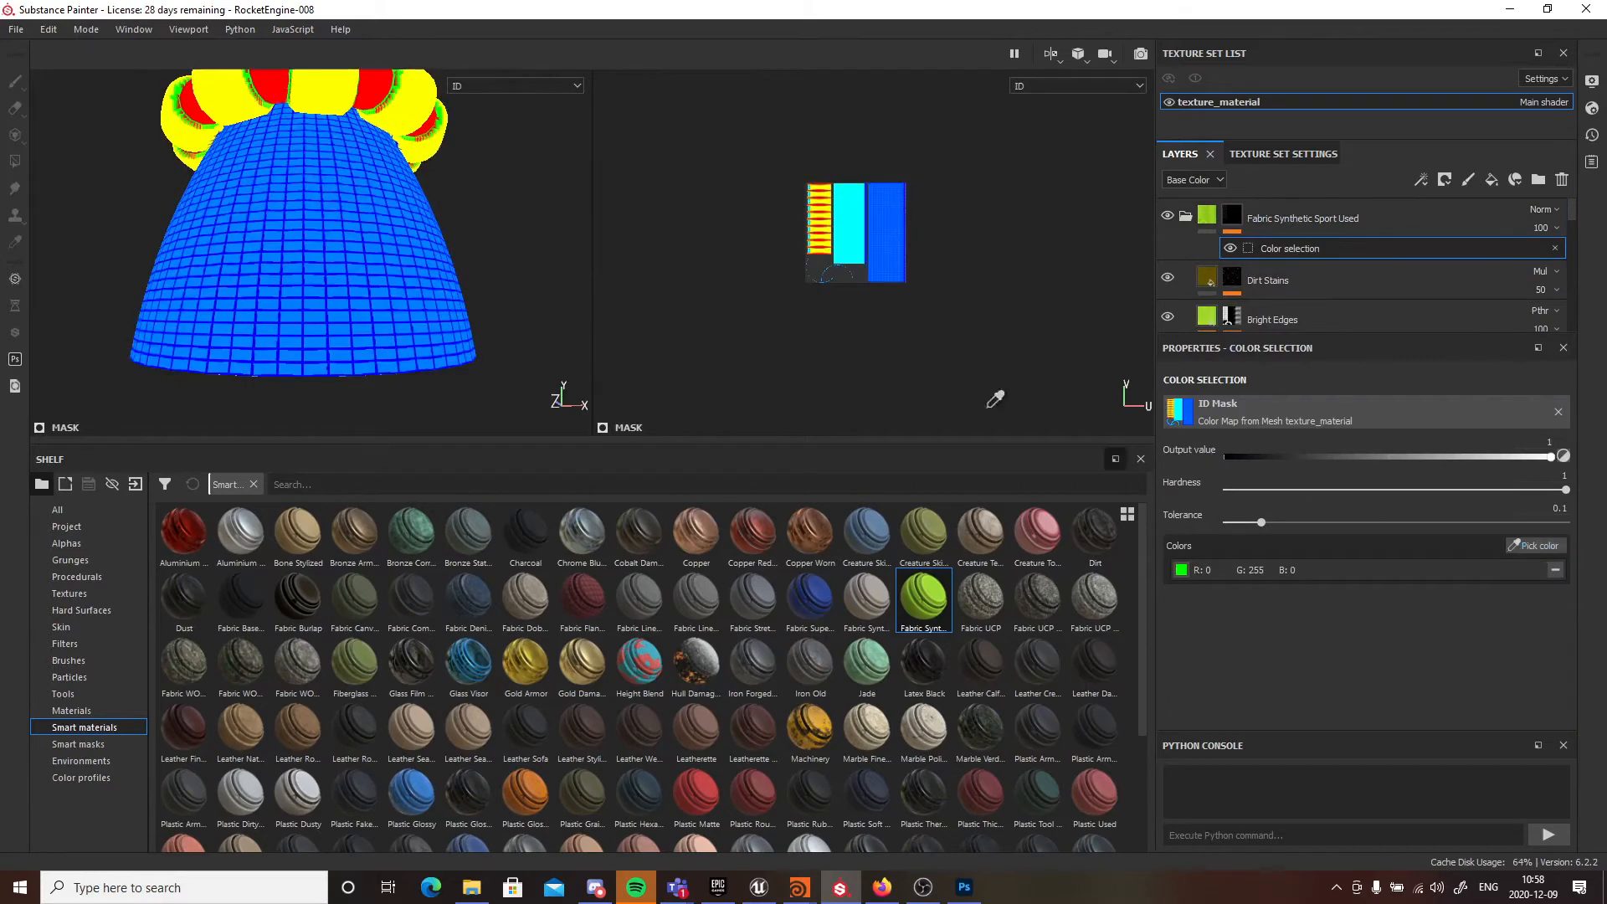
click(251, 96)
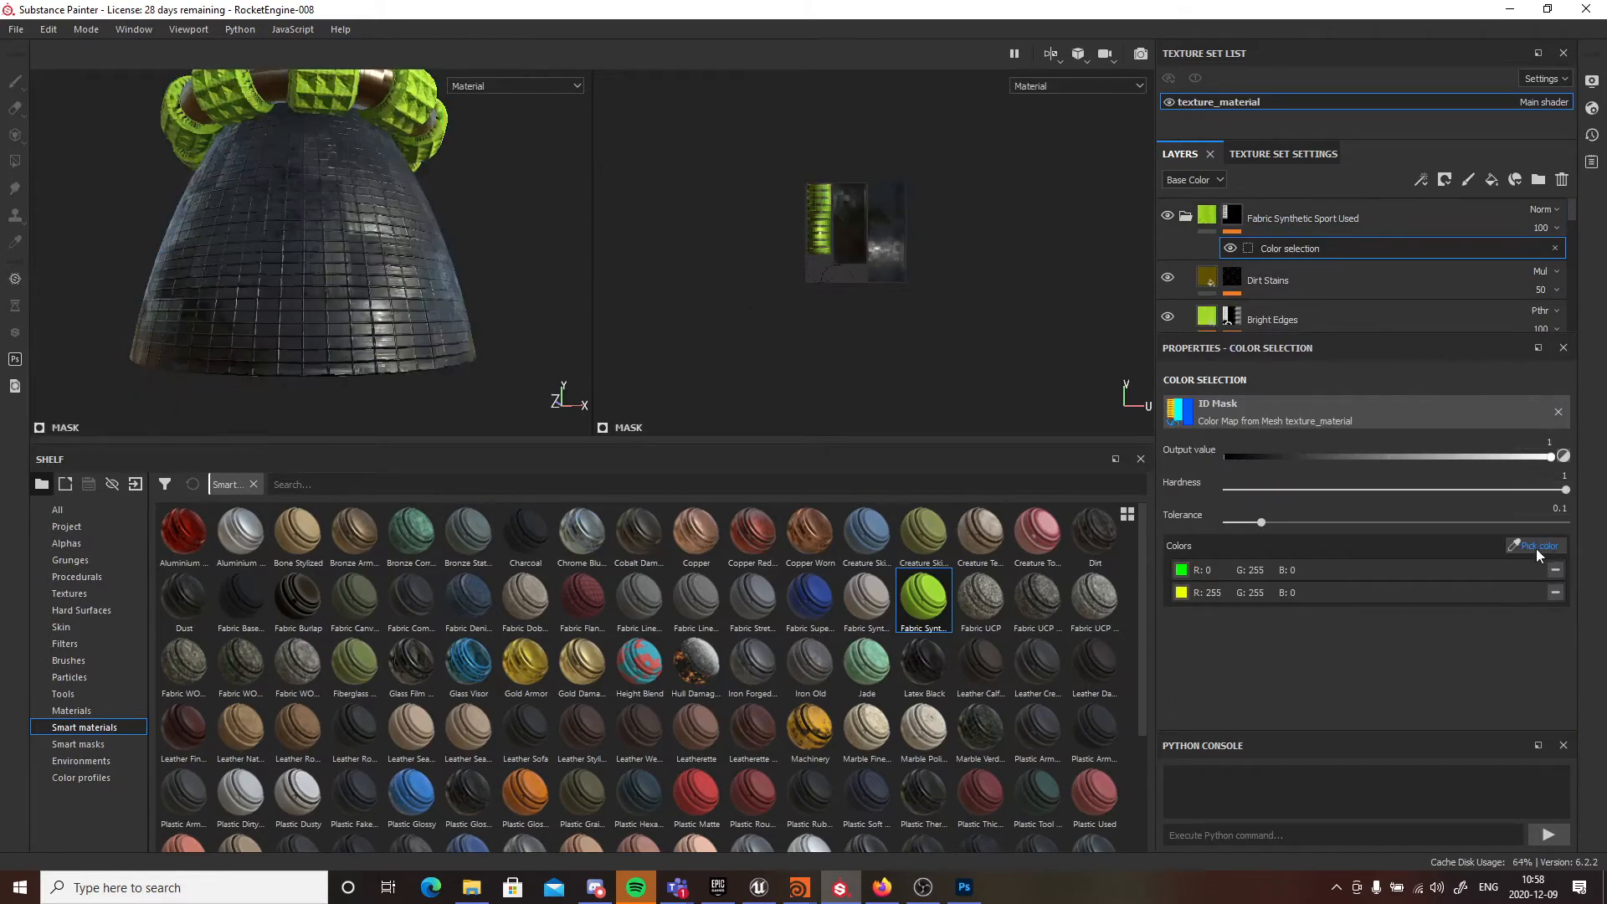
click(1554, 591)
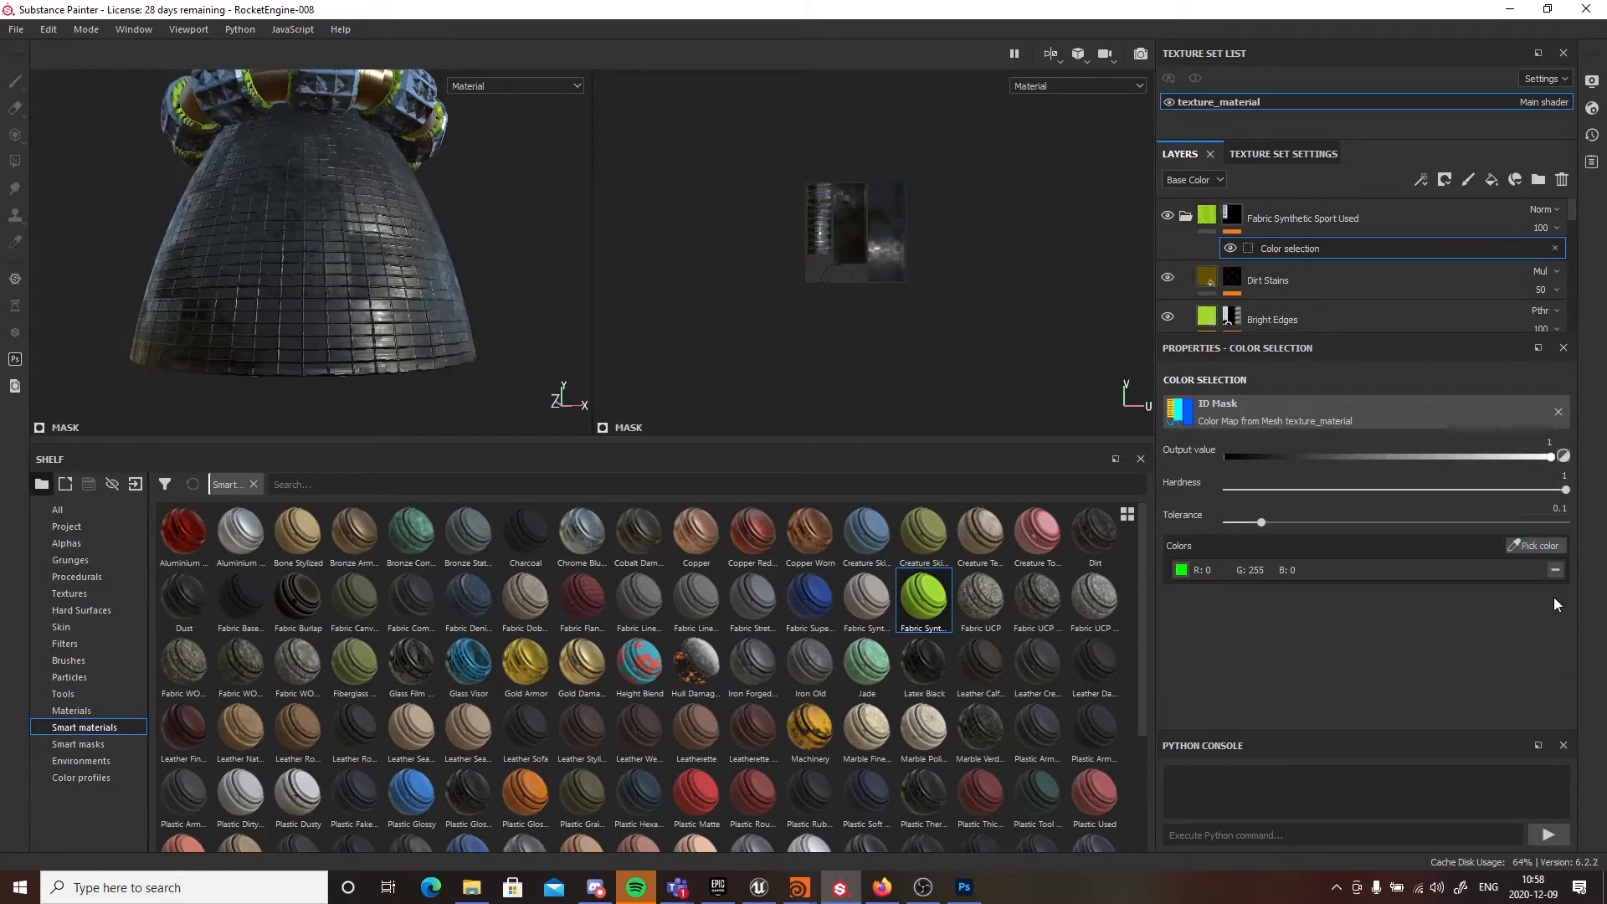
click(1539, 546)
click(310, 333)
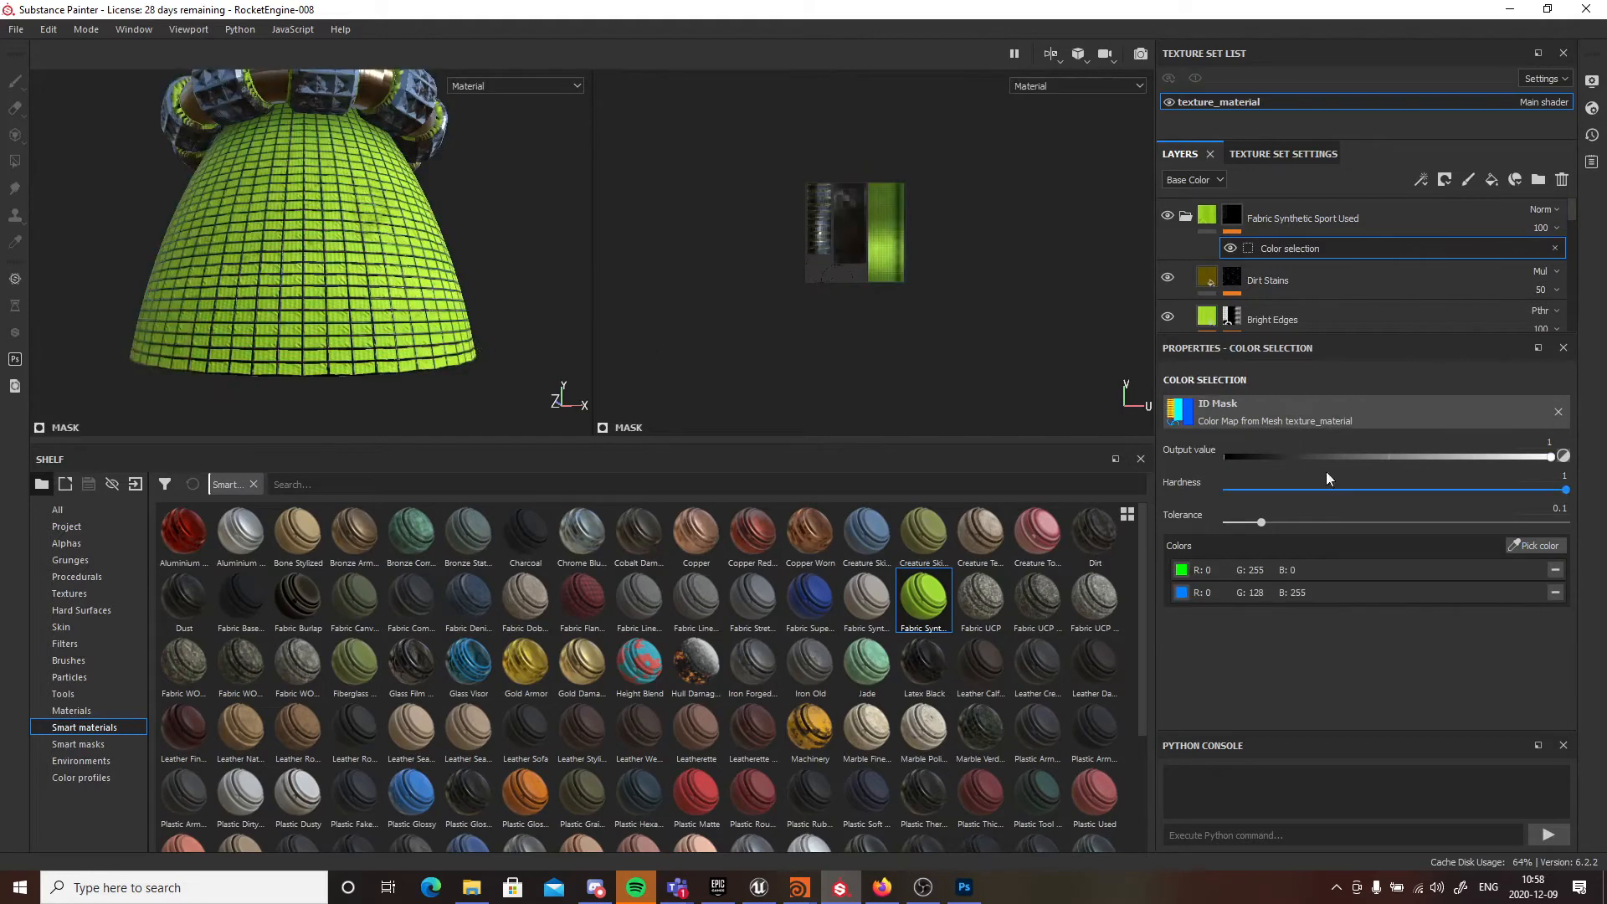
- Add the dark blue ID color of the grid lines between the nozzle tiles to the Fabric Synthetic Sport Used mask
alt+right_drag(276, 313, 1091, 332)
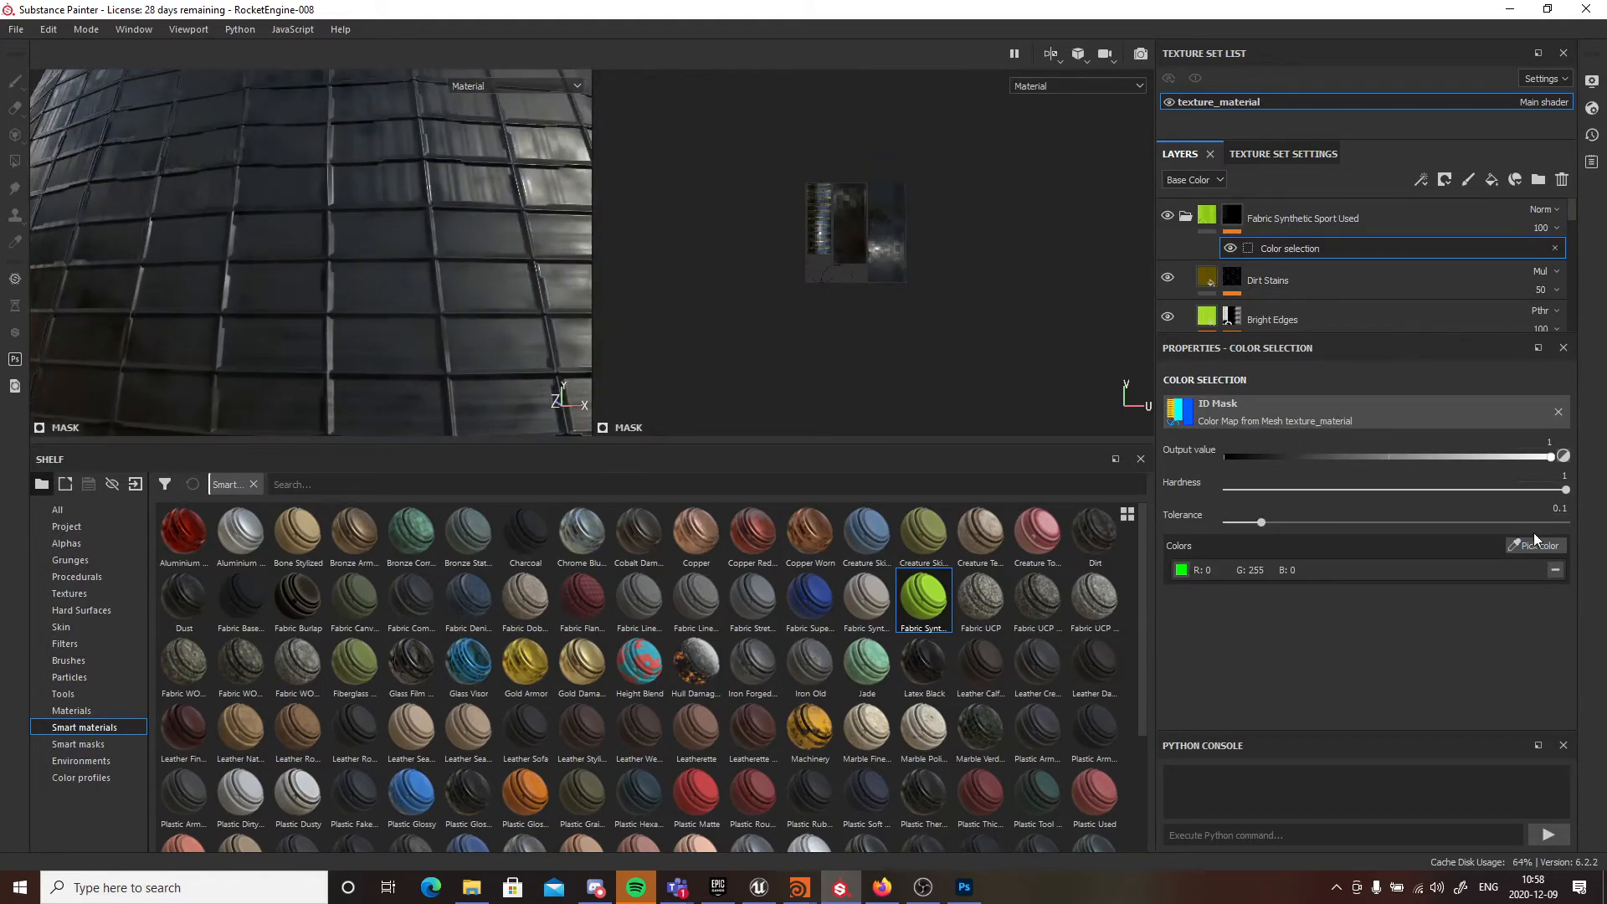
click(1536, 542)
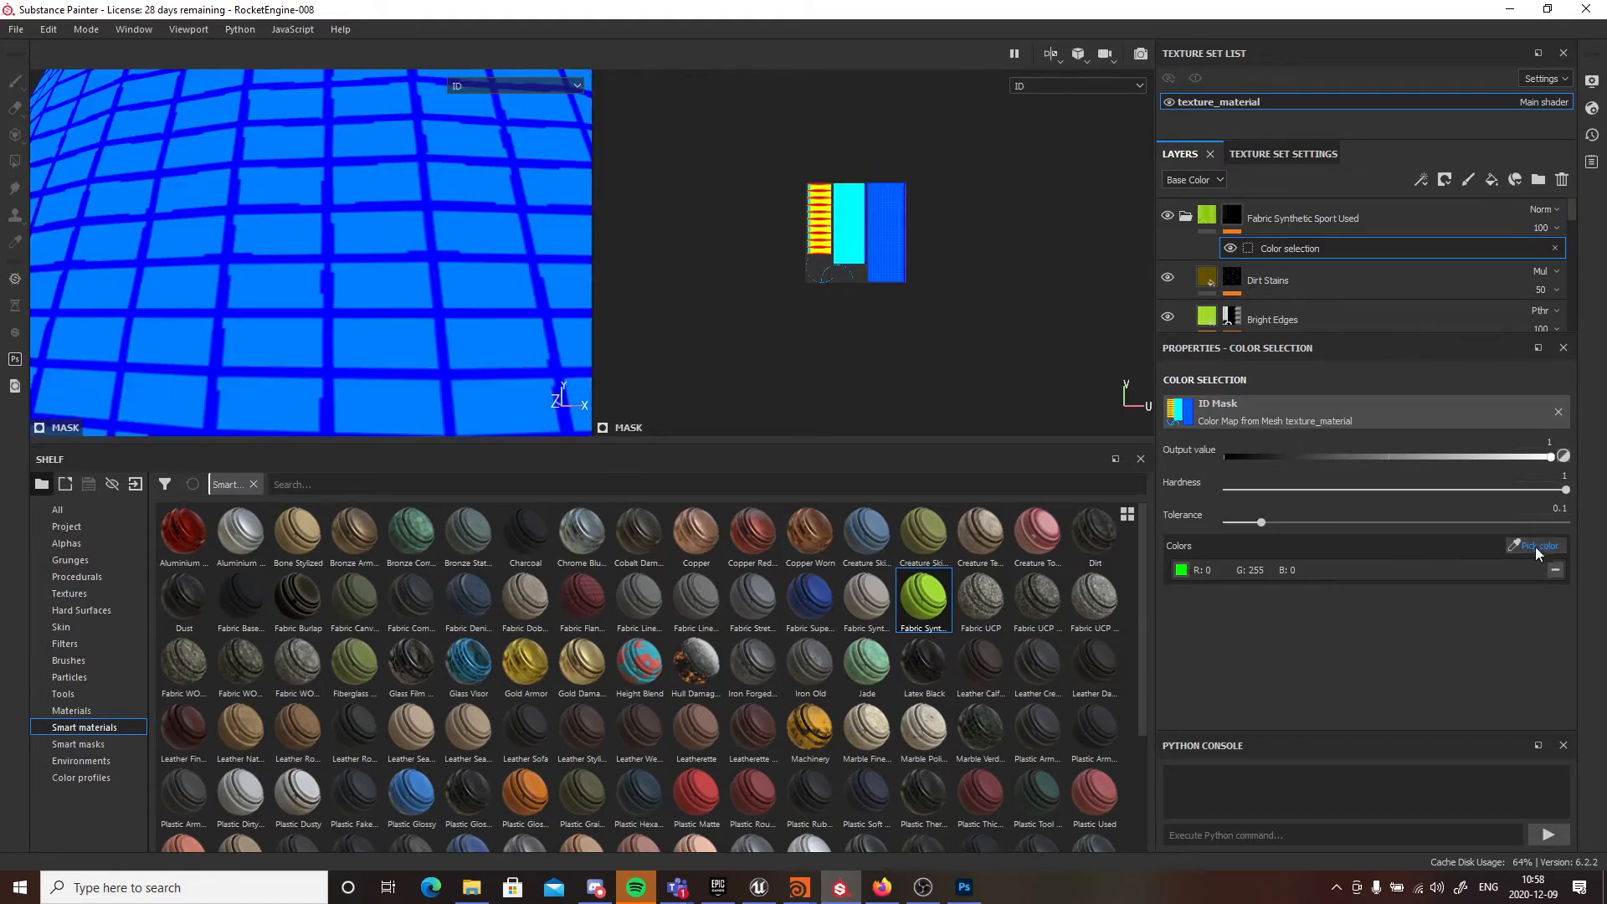
click(339, 302)
scroll(466, 268, down, 5)
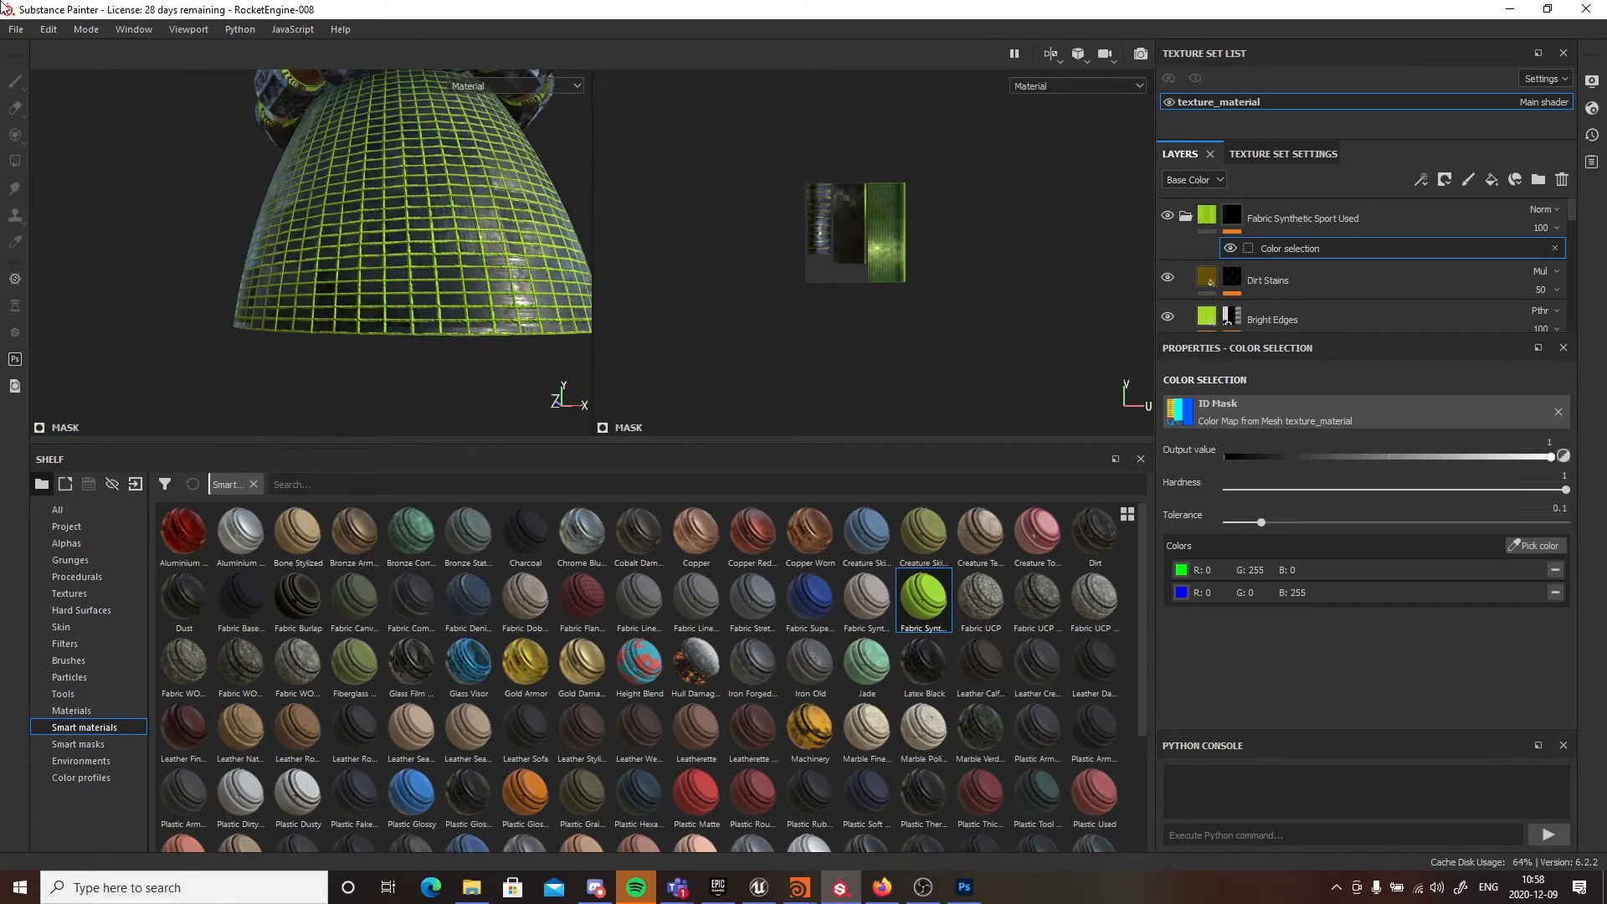
- Set the Dirt Occlusion layer's HSL Perceptive filter in Fabric Synthetic Sport Used to hue 0.325, saturation 0.51 and lightness 0.305
alt+drag(284, 167, 653, 262)
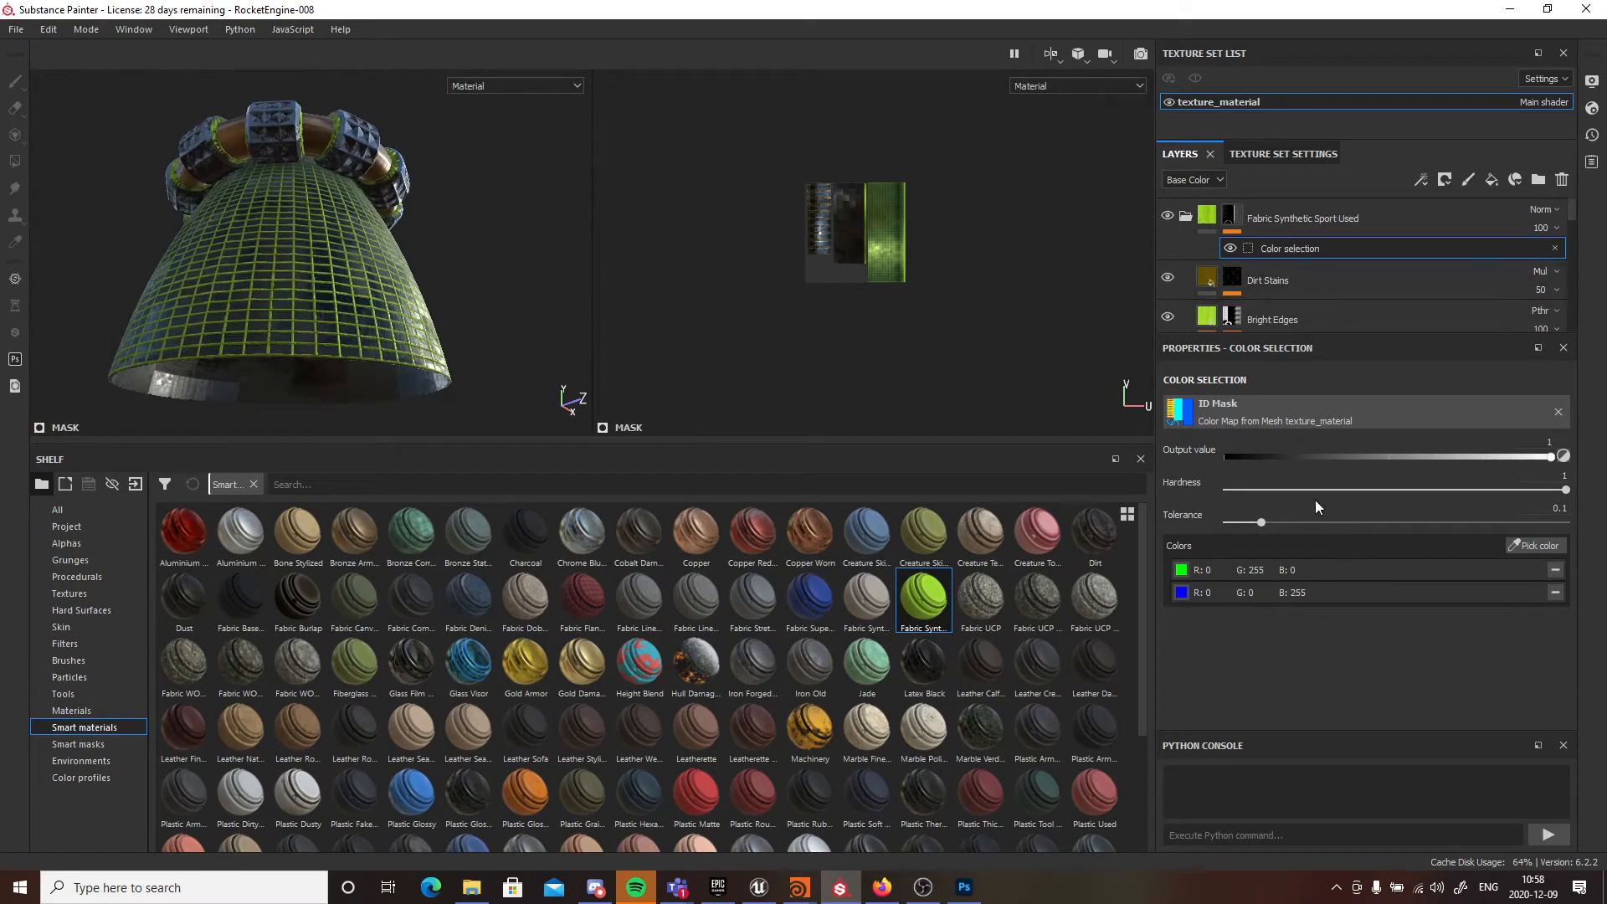
key(Delete)
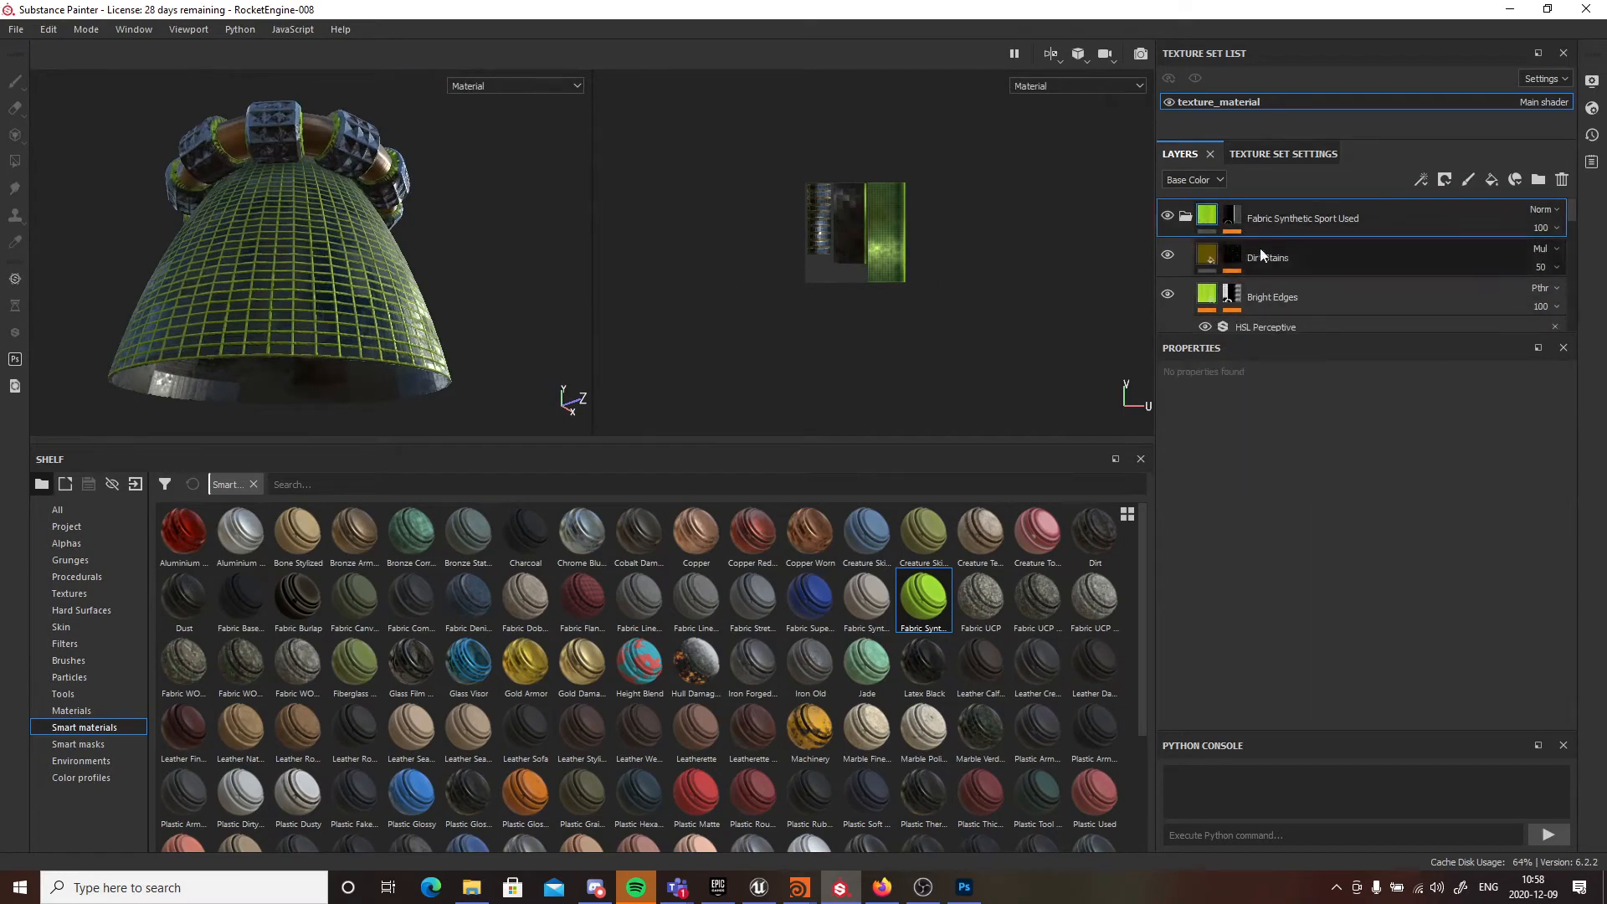
click(1199, 219)
click(1306, 297)
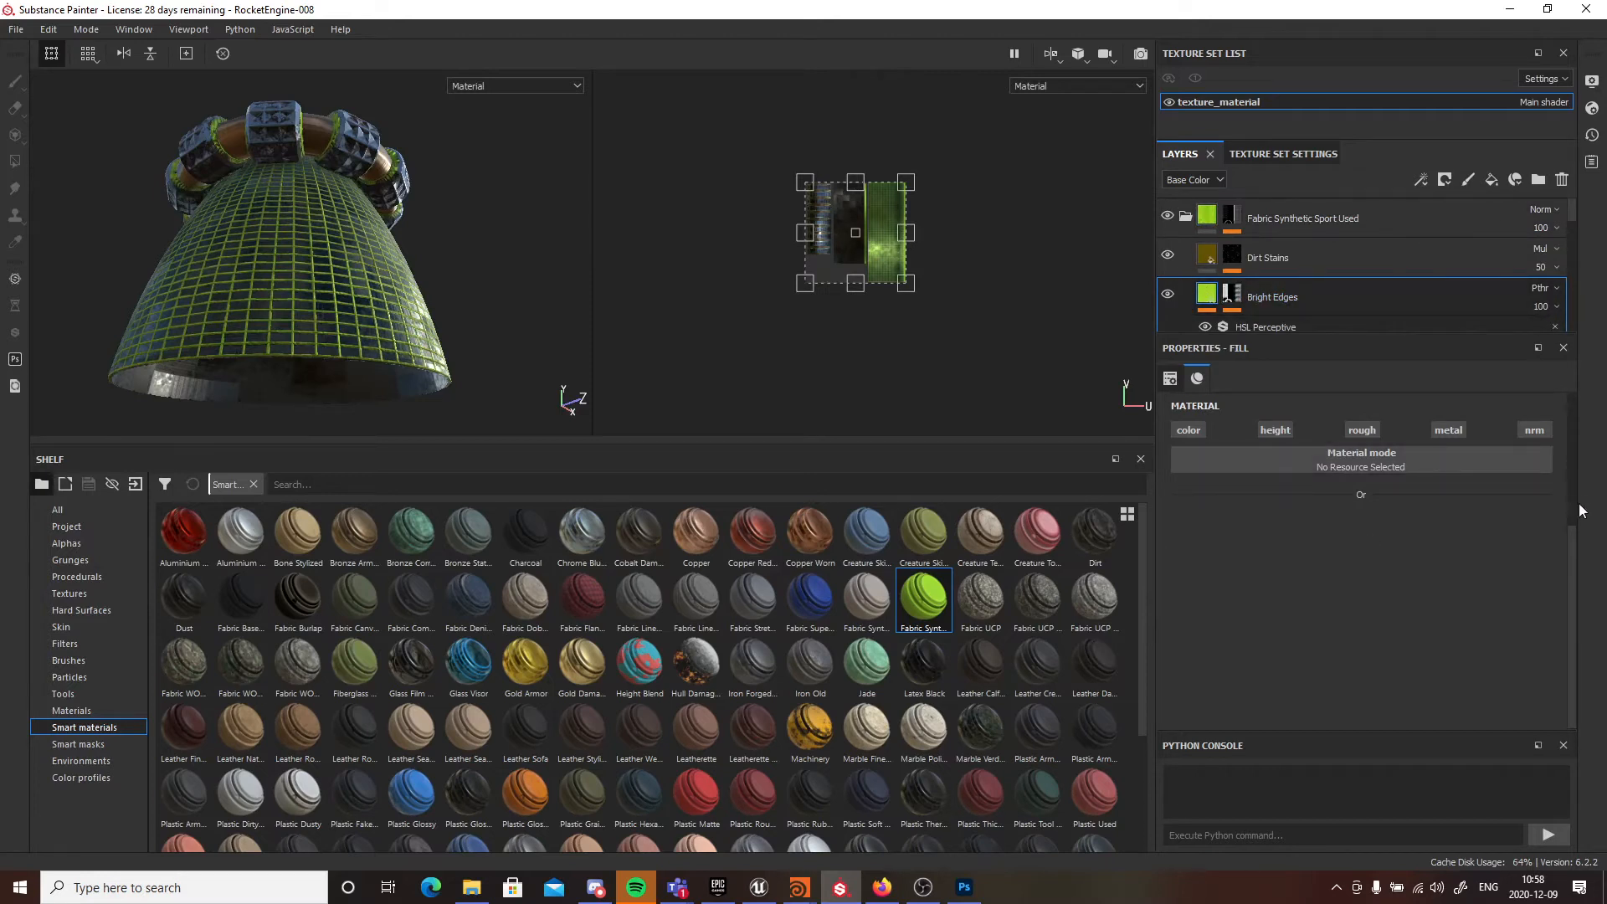
drag(1574, 520, 1570, 395)
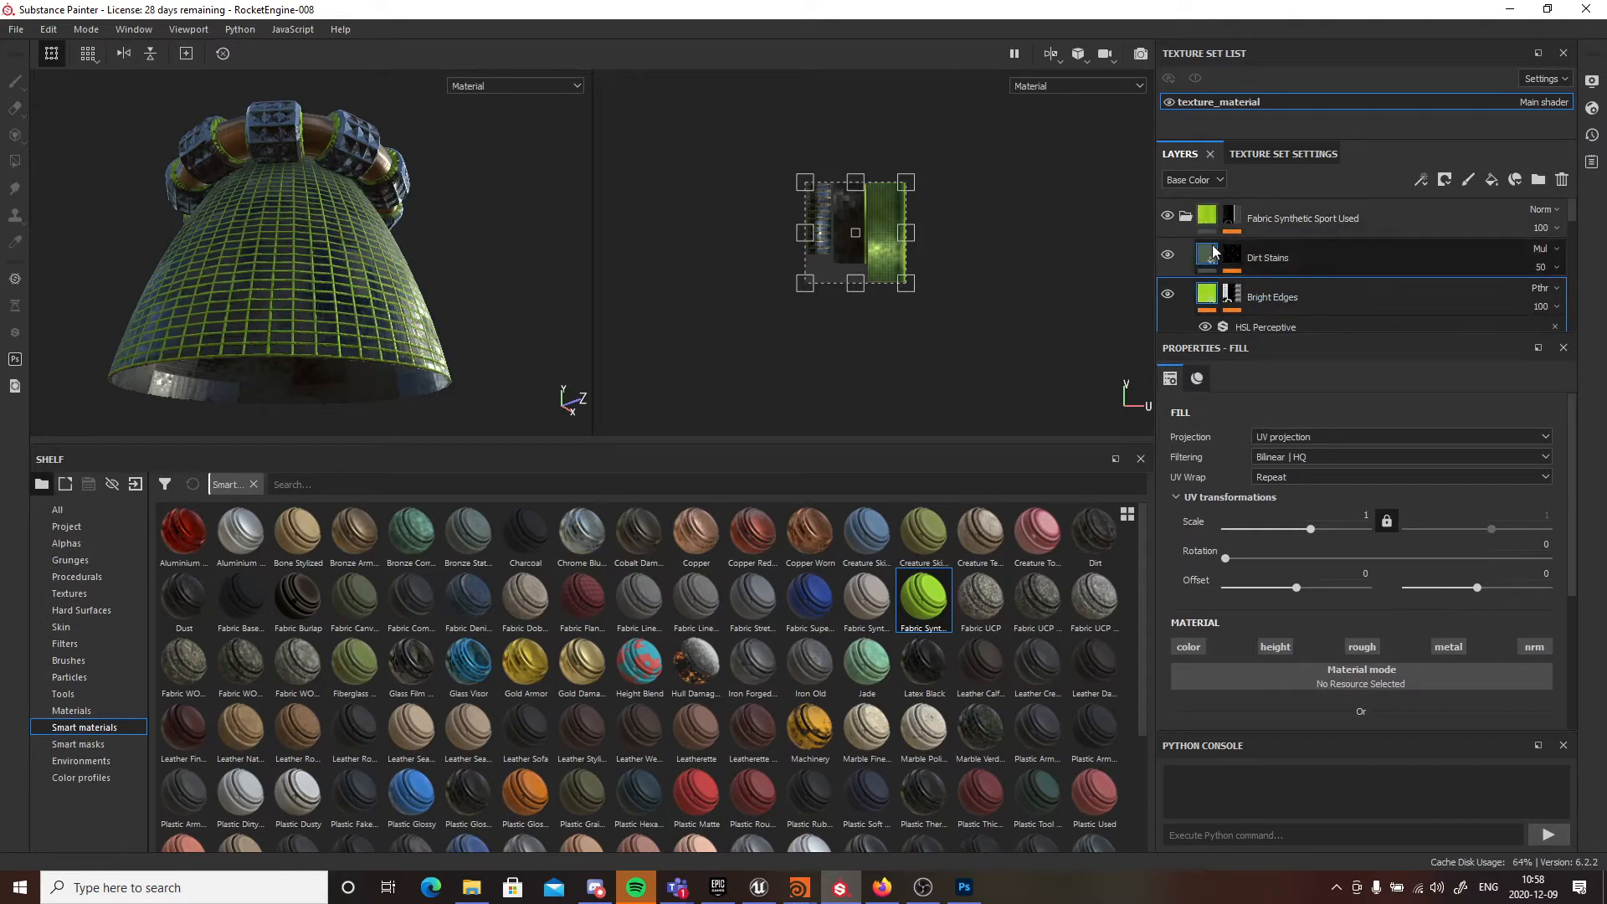
scroll(1336, 282, down, 2)
click(1370, 278)
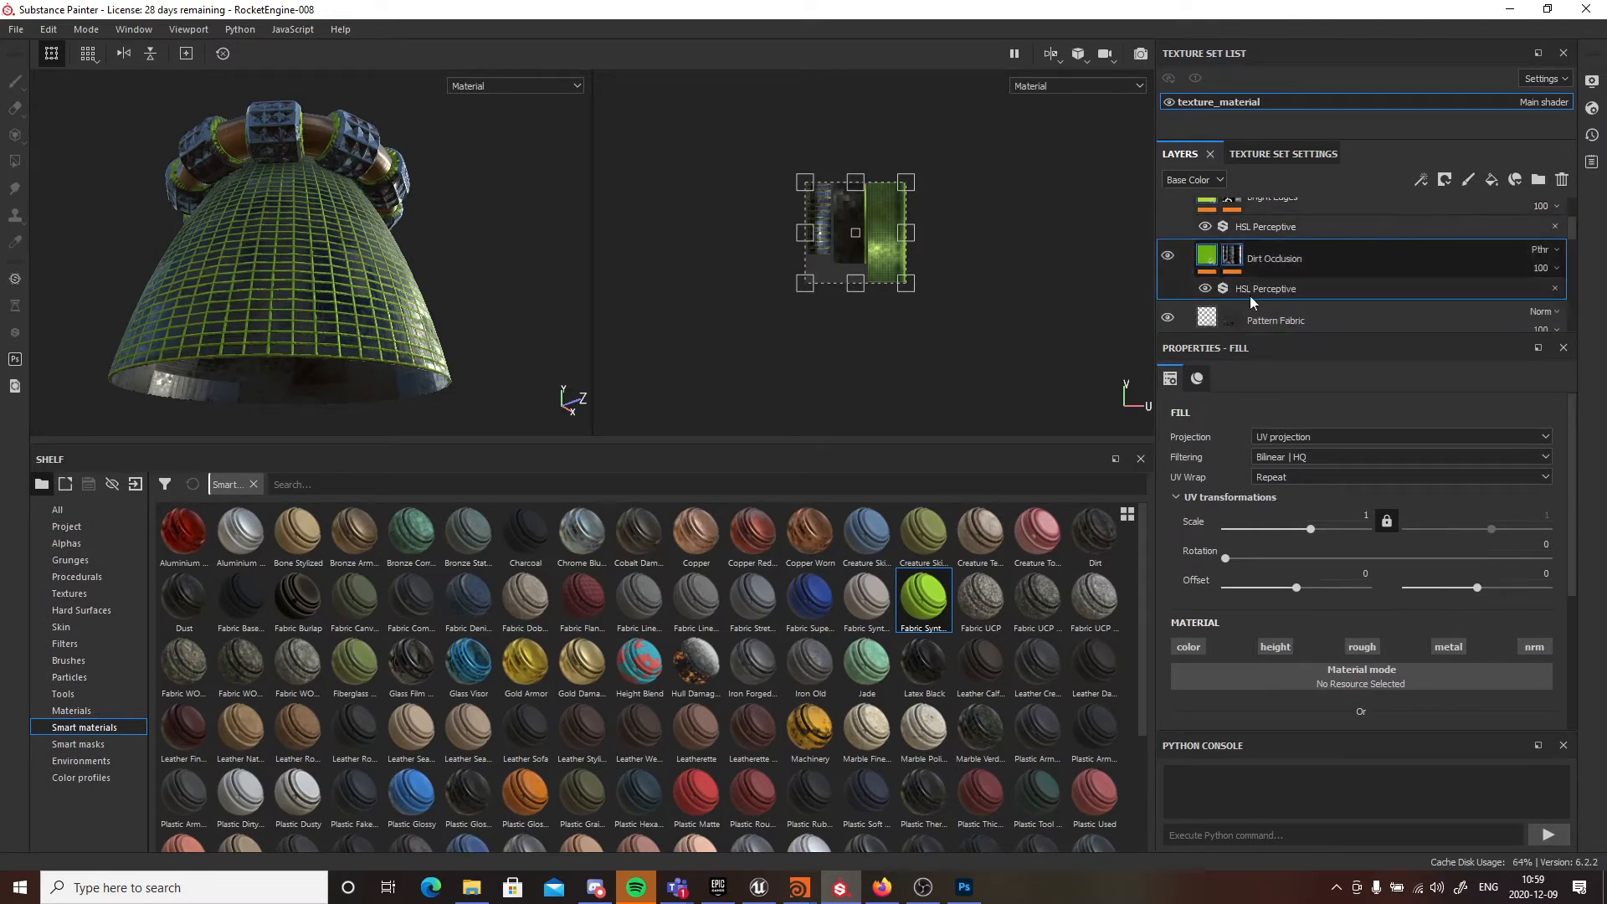
scroll(1413, 637, down, 3)
scroll(1413, 638, up, 2)
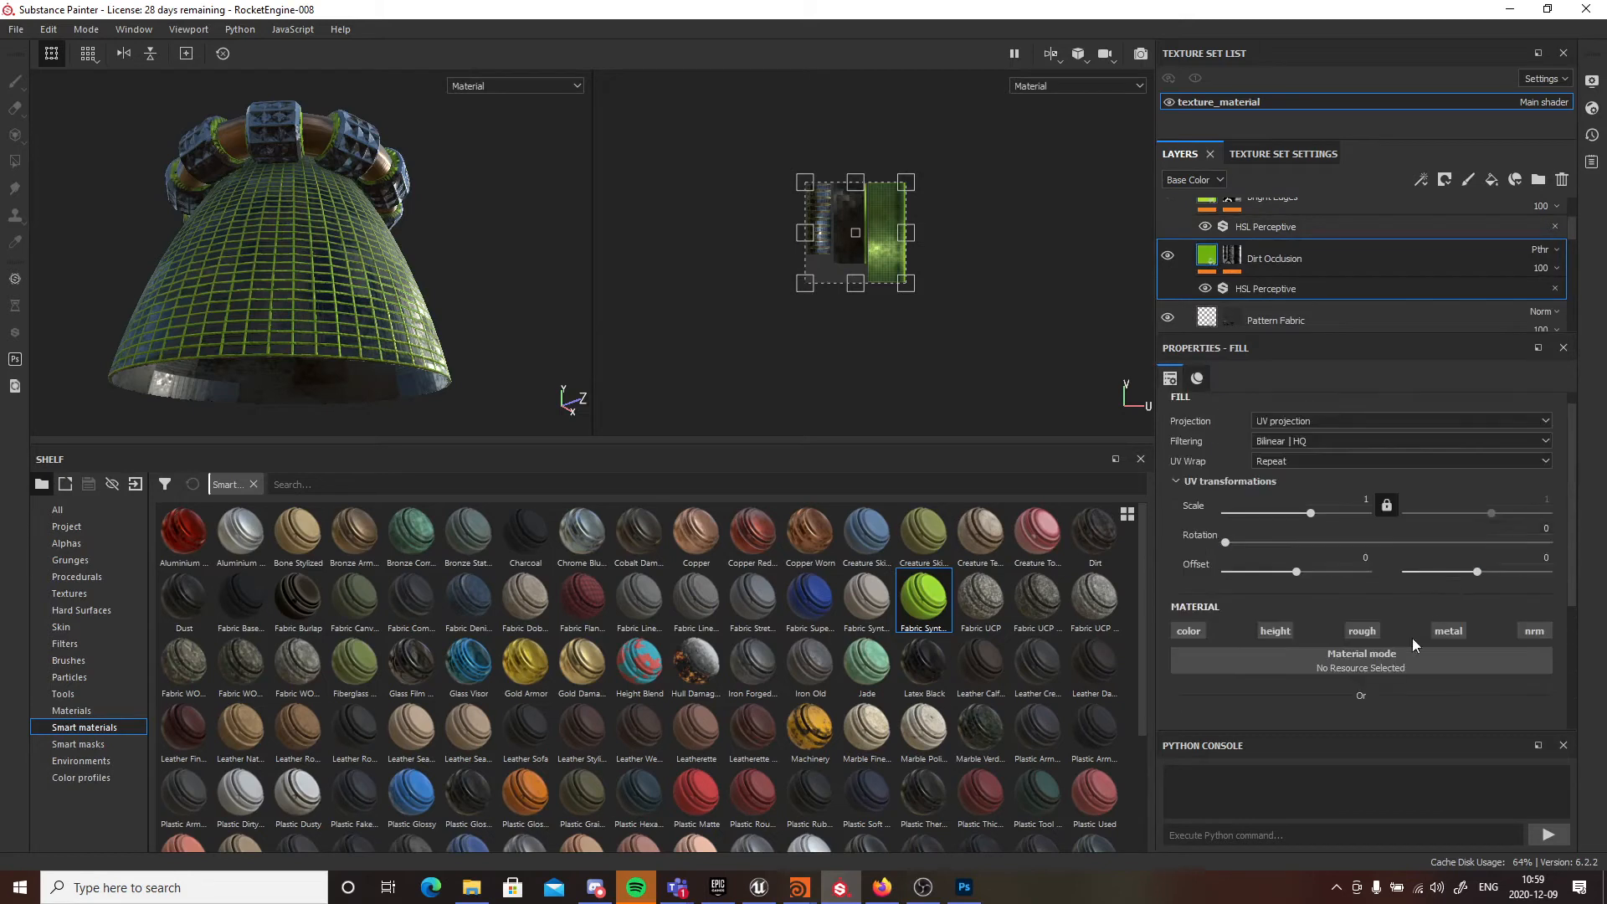
click(1278, 288)
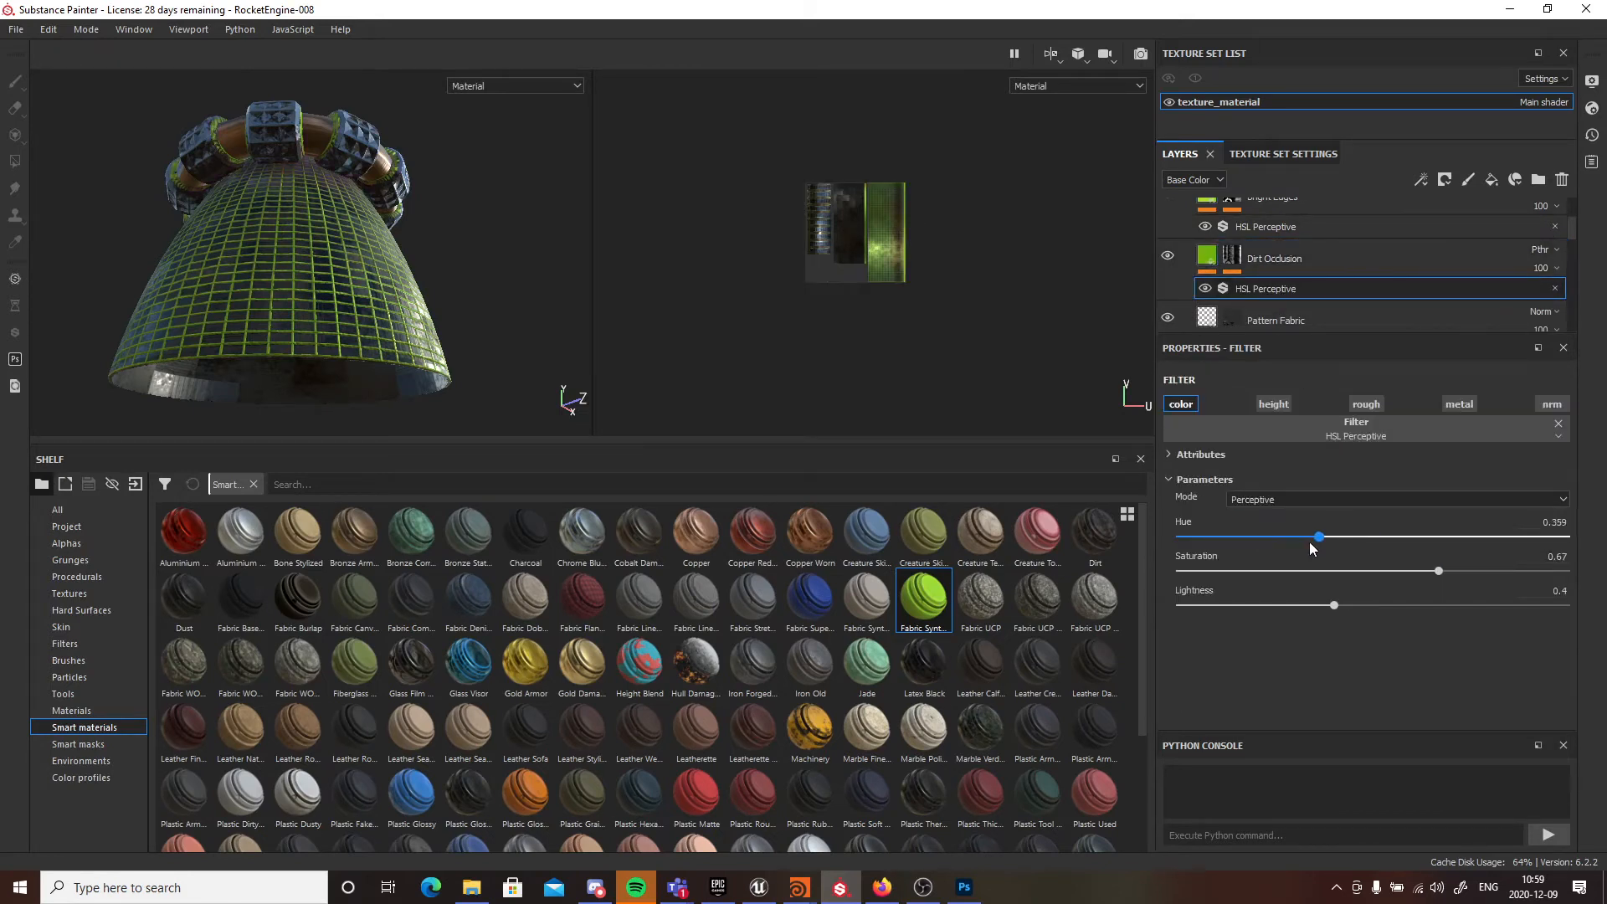
drag(1347, 543, 1304, 550)
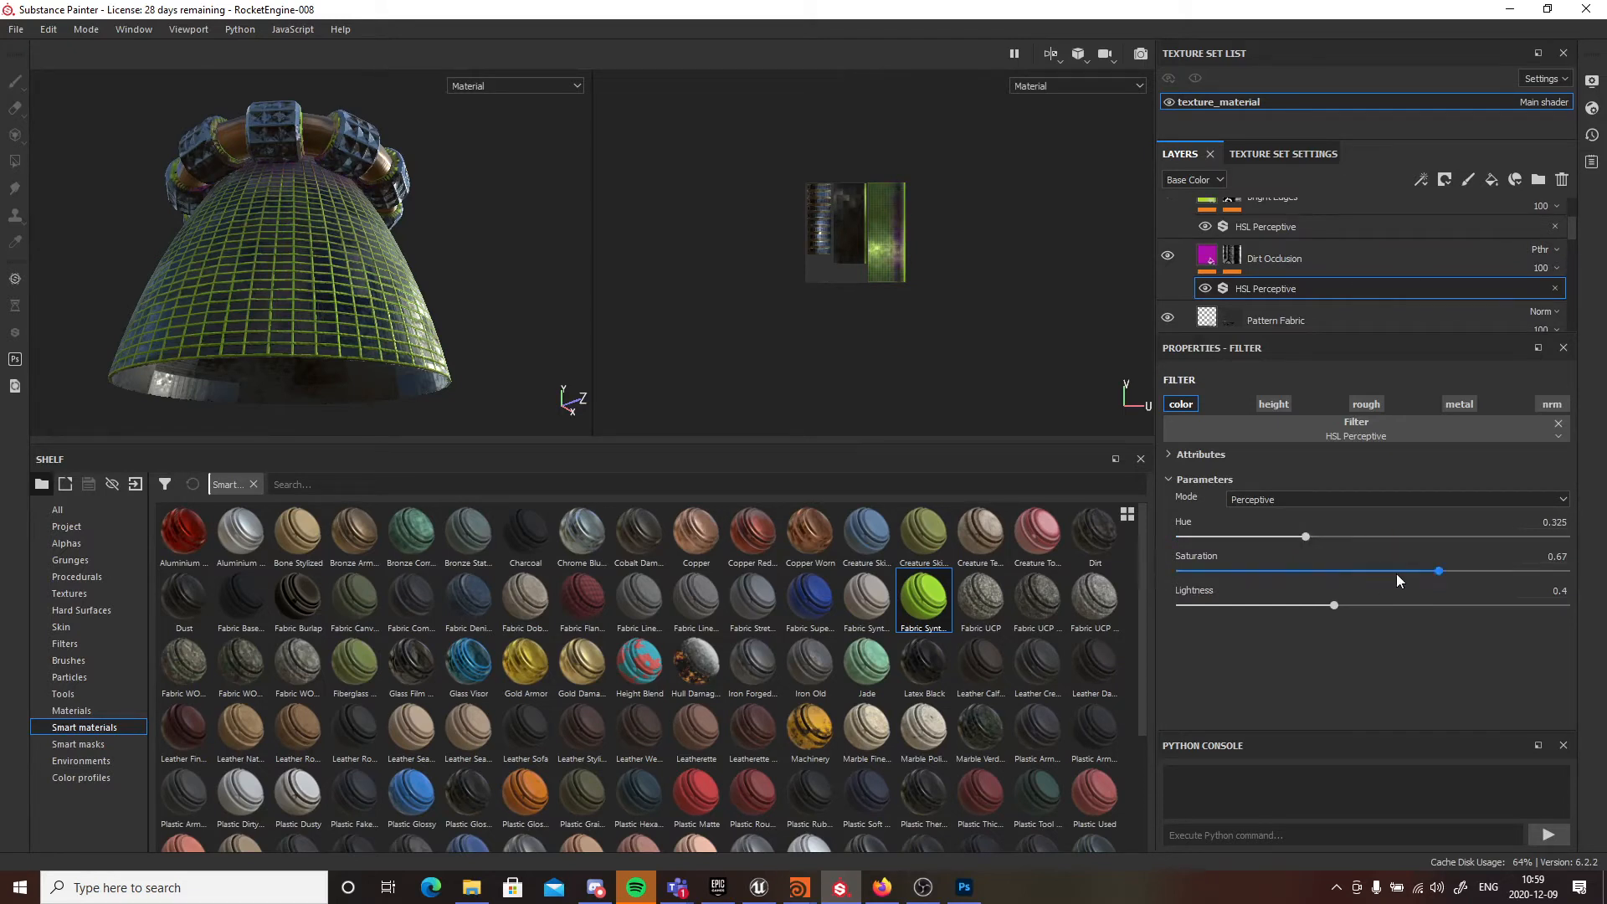
drag(1415, 573, 1347, 577)
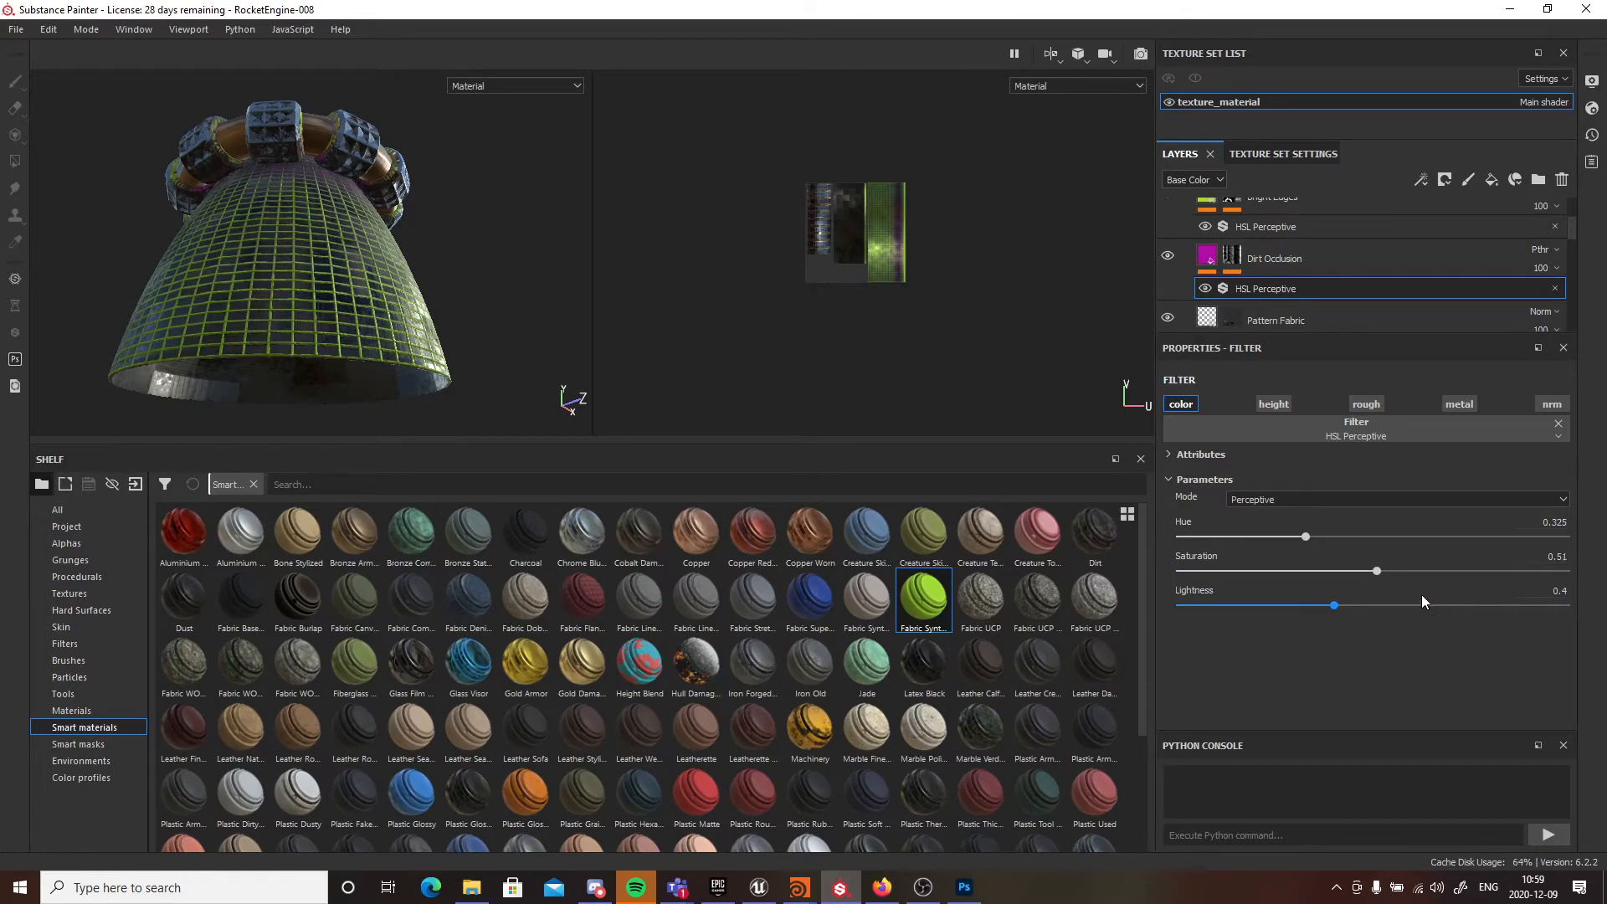
drag(1427, 599, 1297, 605)
- Hide the Fabric Synthetic Sport Used layer group from the engine
alt+drag(436, 335, 268, 262)
key(f)
alt+right_drag(269, 262, 412, 274)
alt+drag(412, 275, 351, 343)
scroll(1566, 238, up, 3)
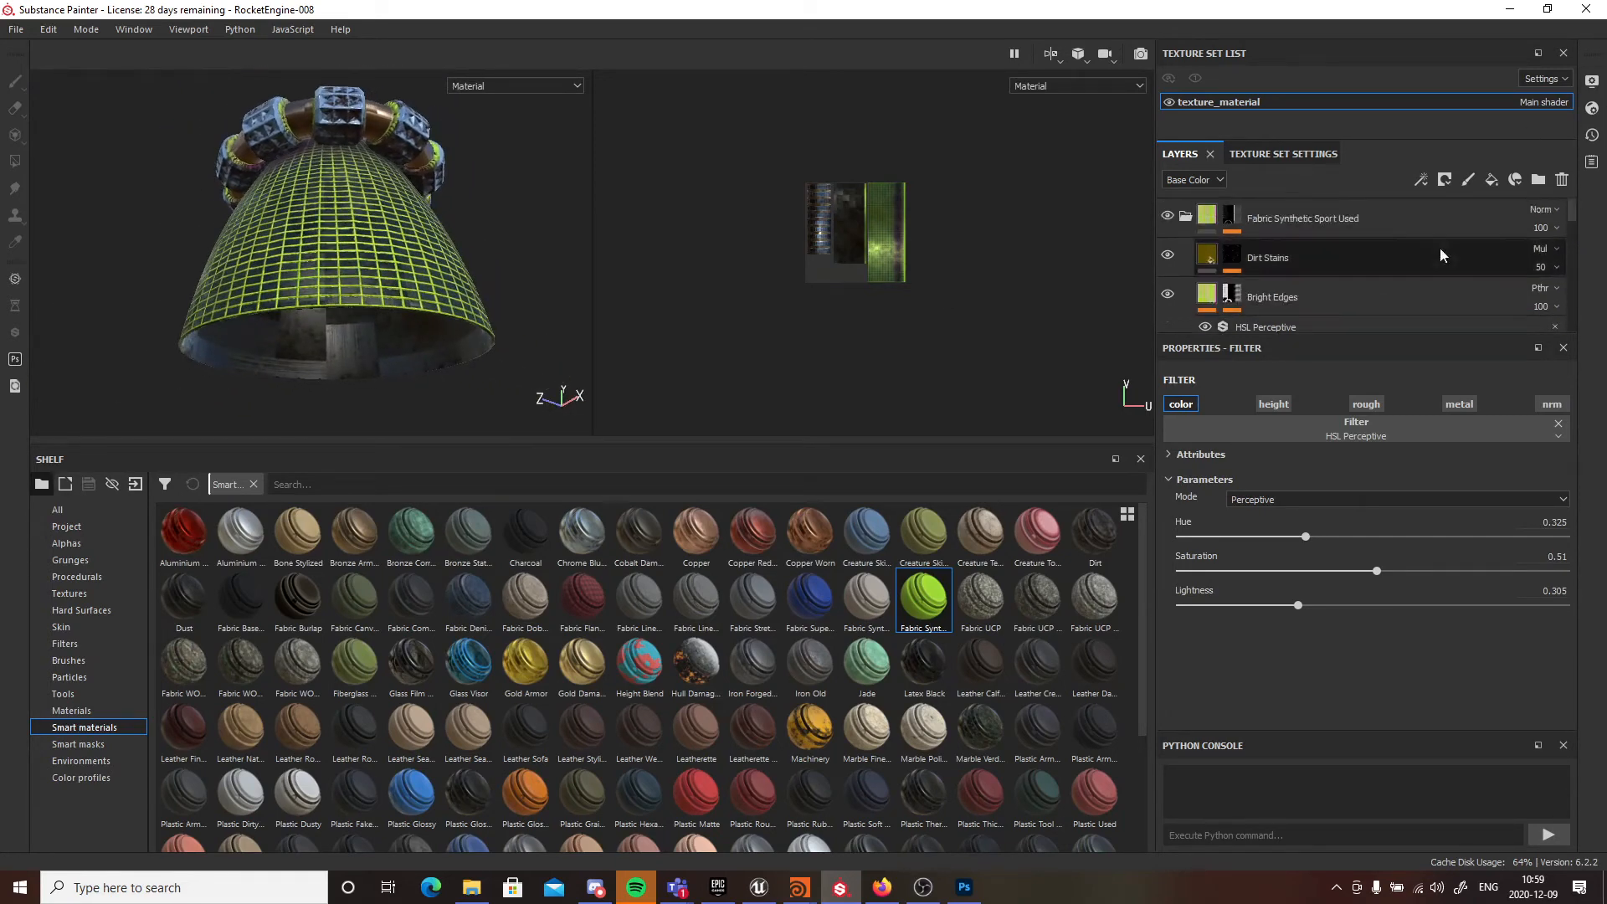
click(1169, 216)
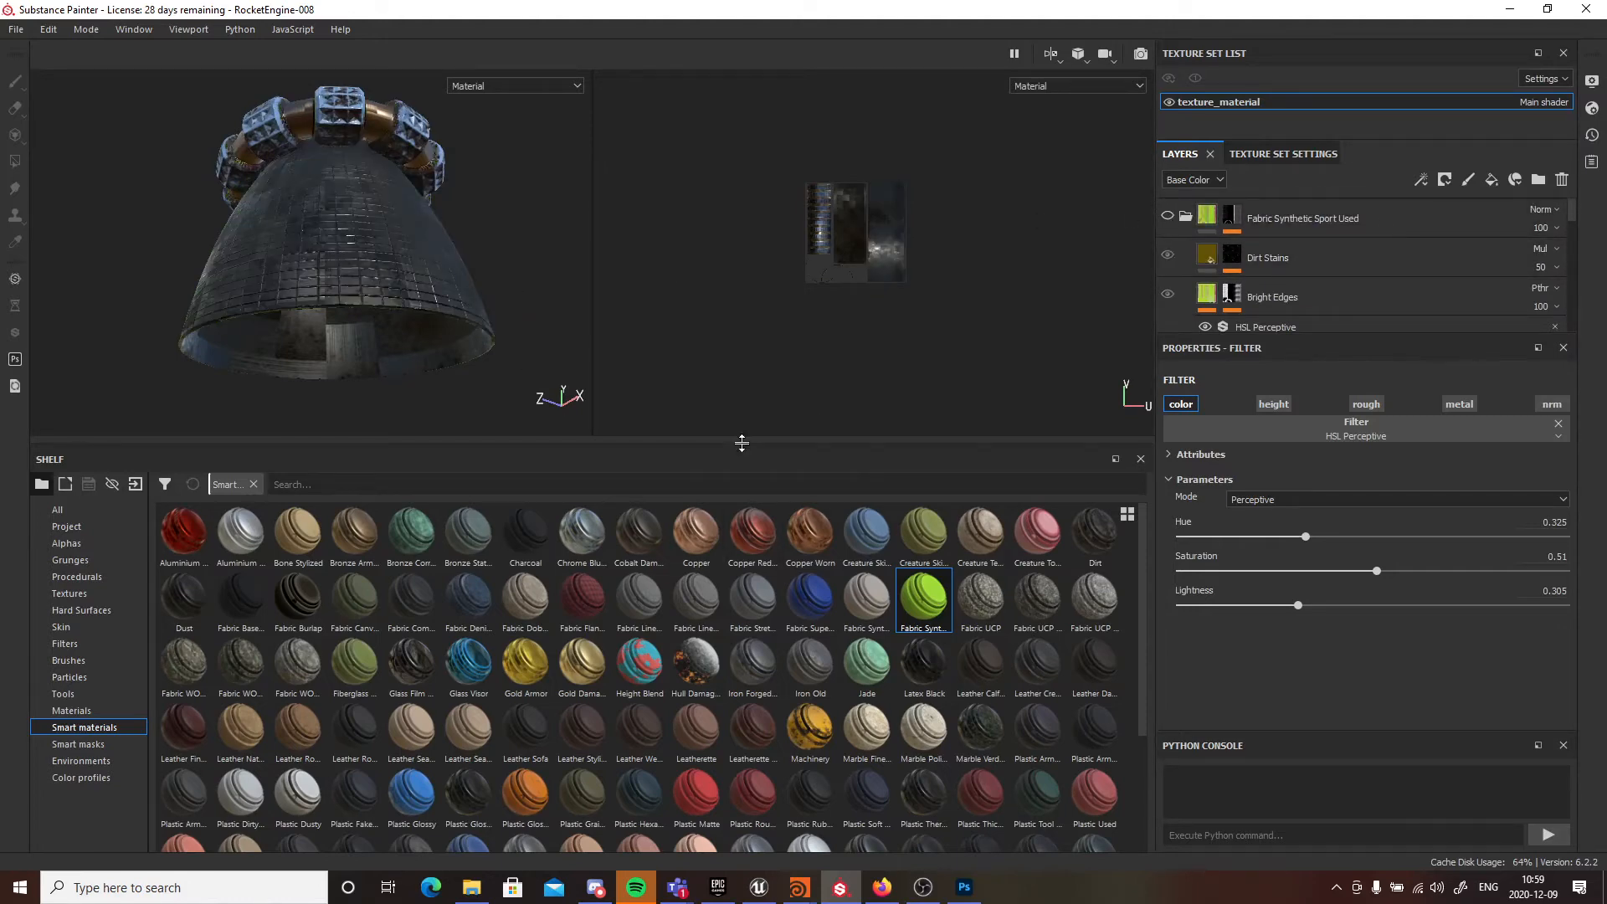
- Add the Steel Painted Stained smart material with a color selection mask limited to the nozzle tiles' light blue ID color, RGB 0, 128, 255
drag(737, 437, 740, 308)
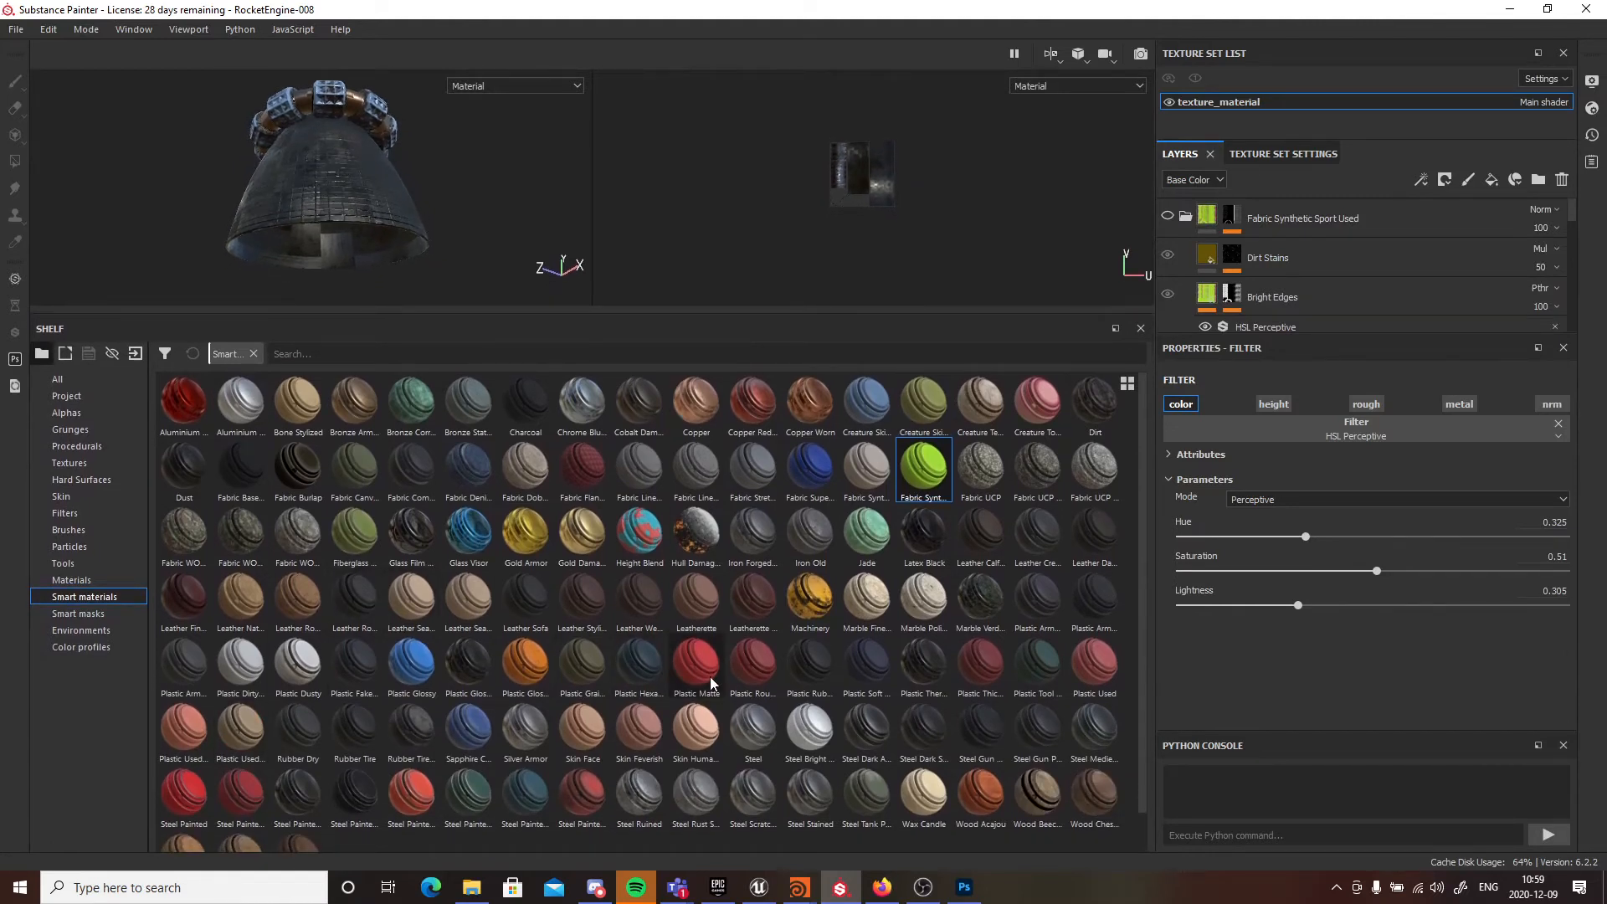
mouse_move(527, 797)
mouse_down()
mouse_move(1406, 243)
mouse_move(1382, 201)
mouse_up()
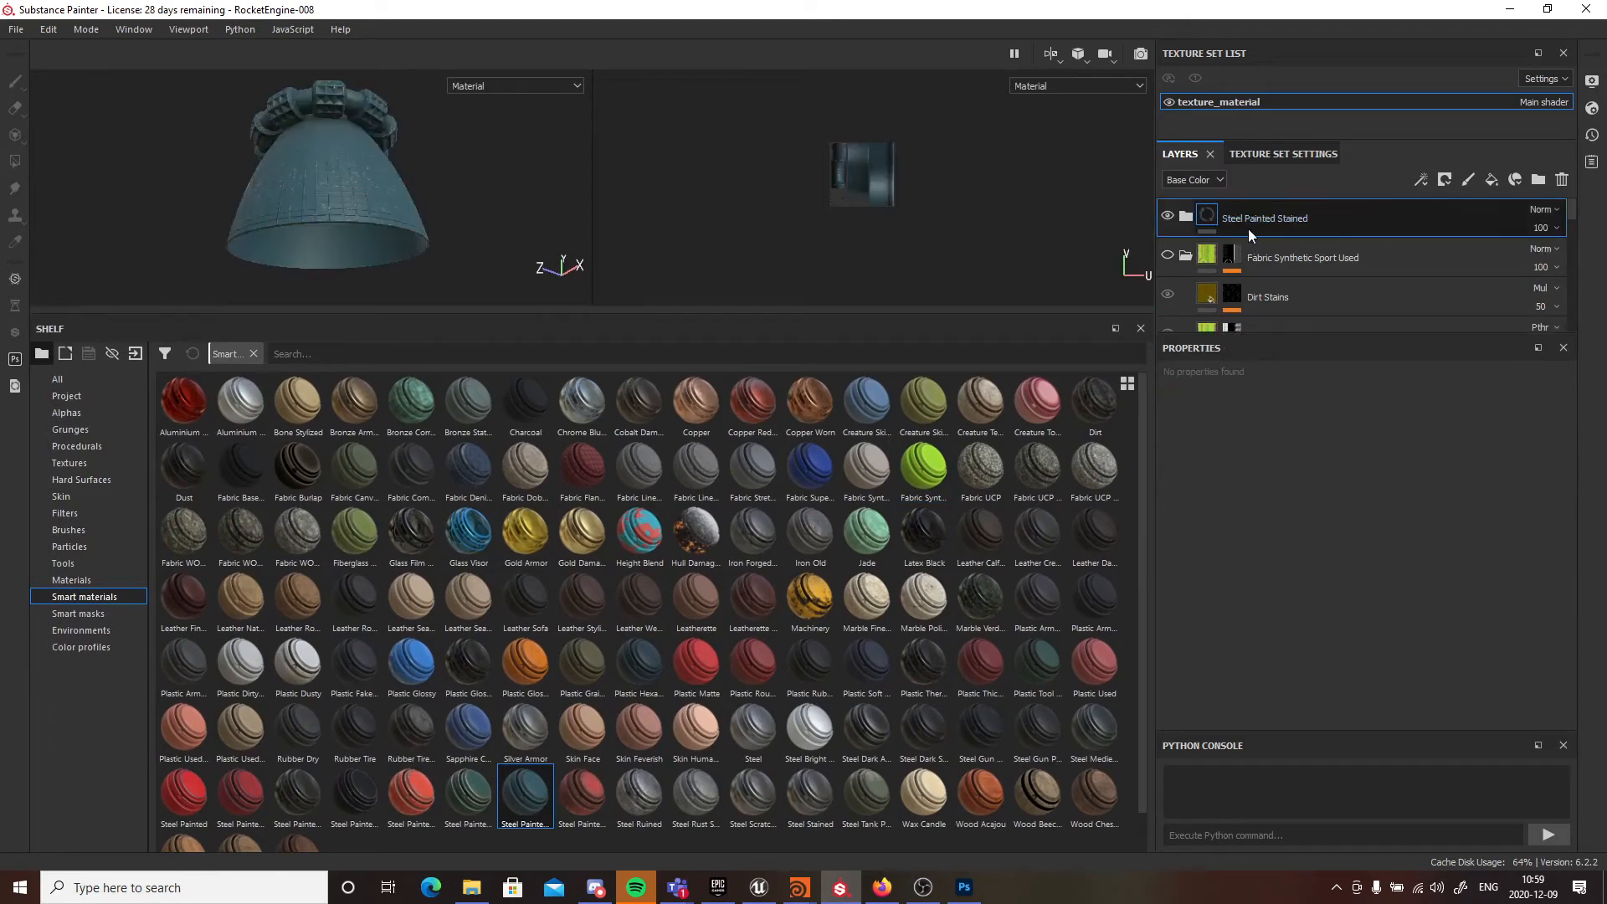
alt+right_drag(296, 171, 433, 157)
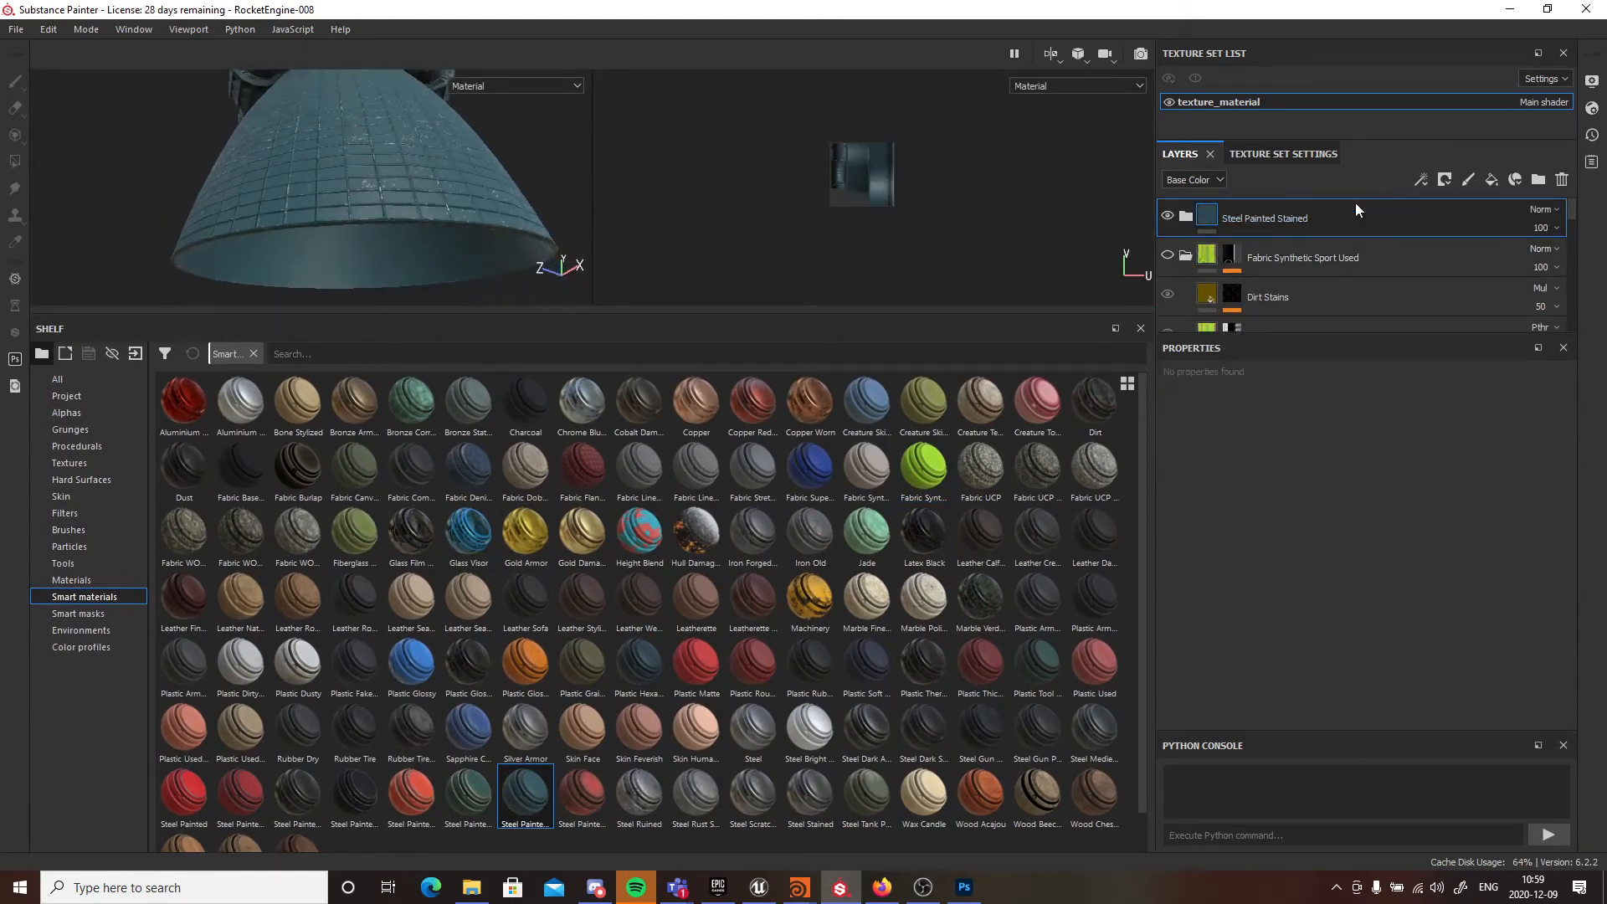
right_click(1377, 211)
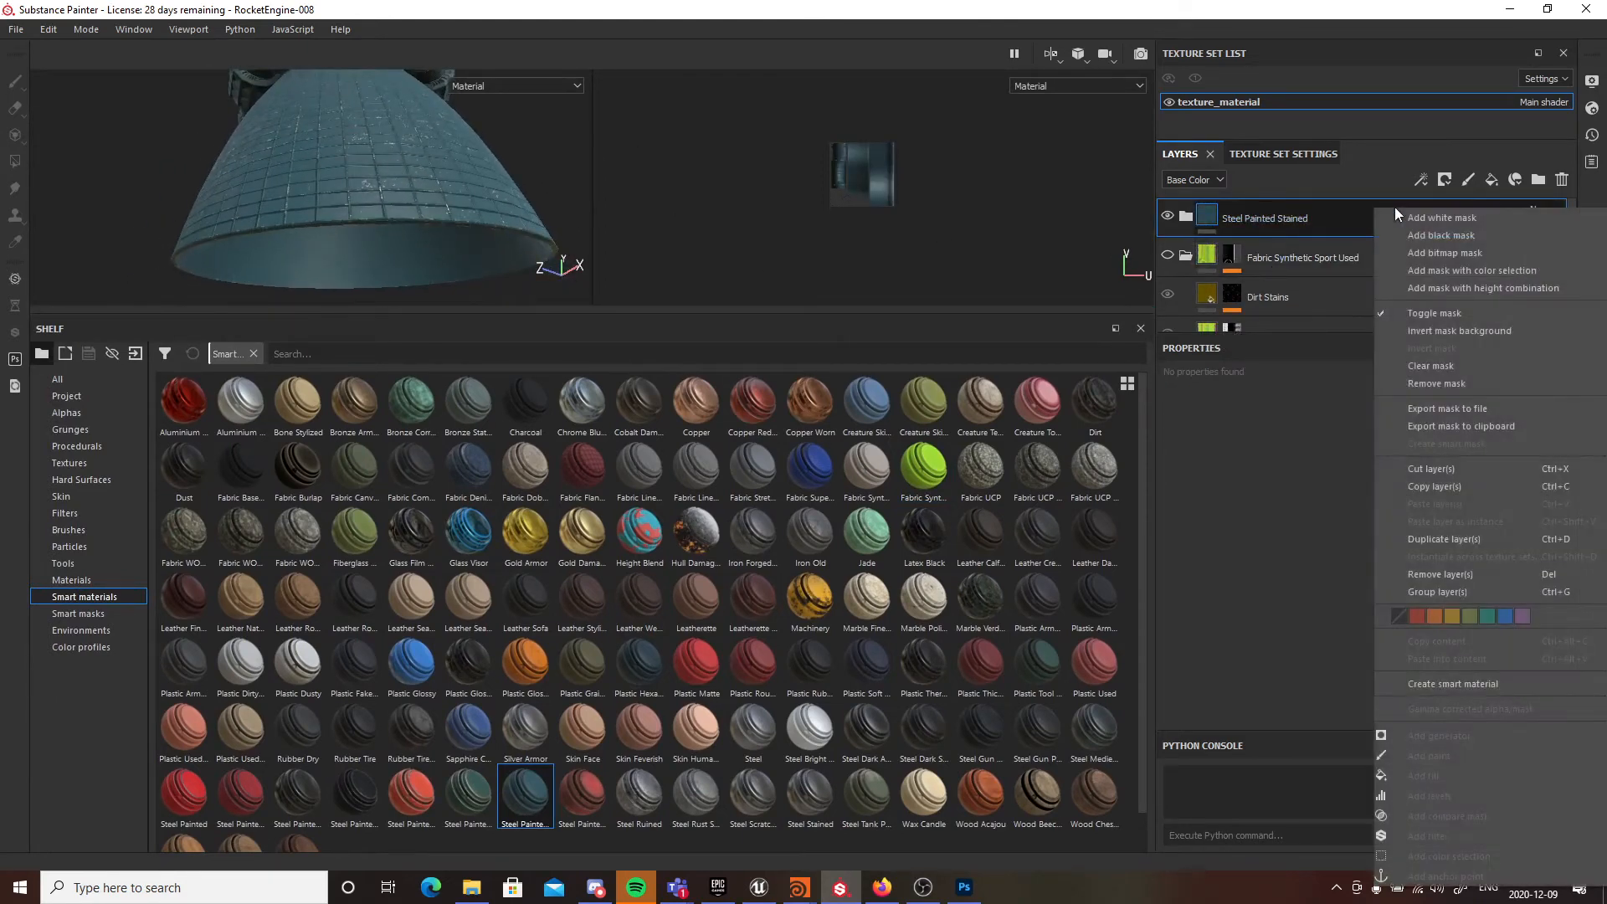
click(1500, 273)
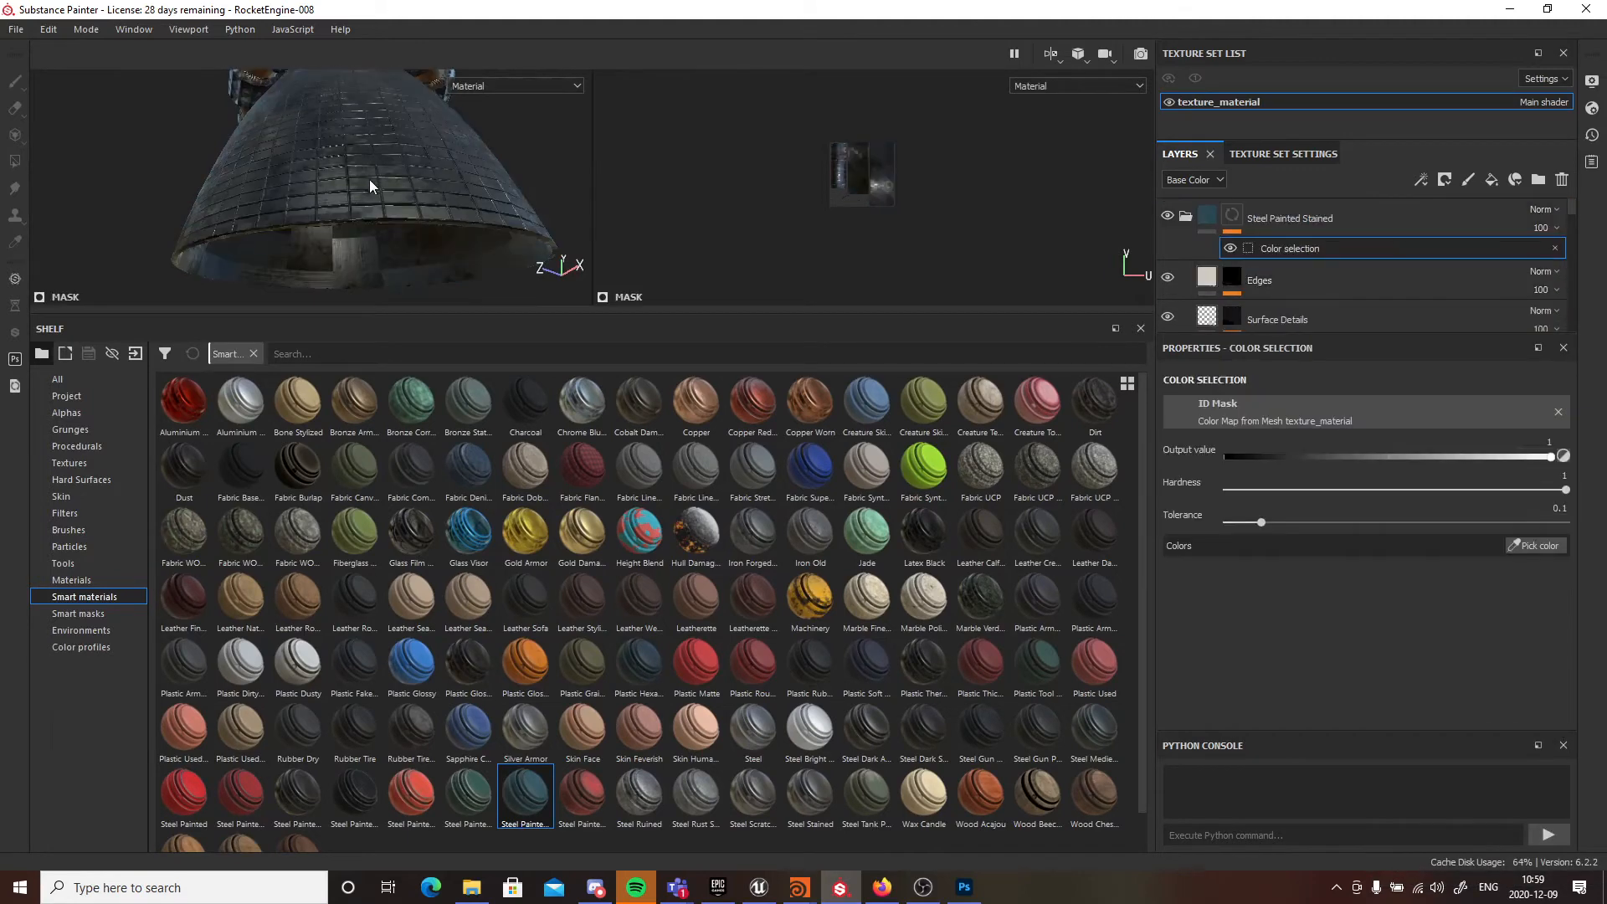
click(1550, 548)
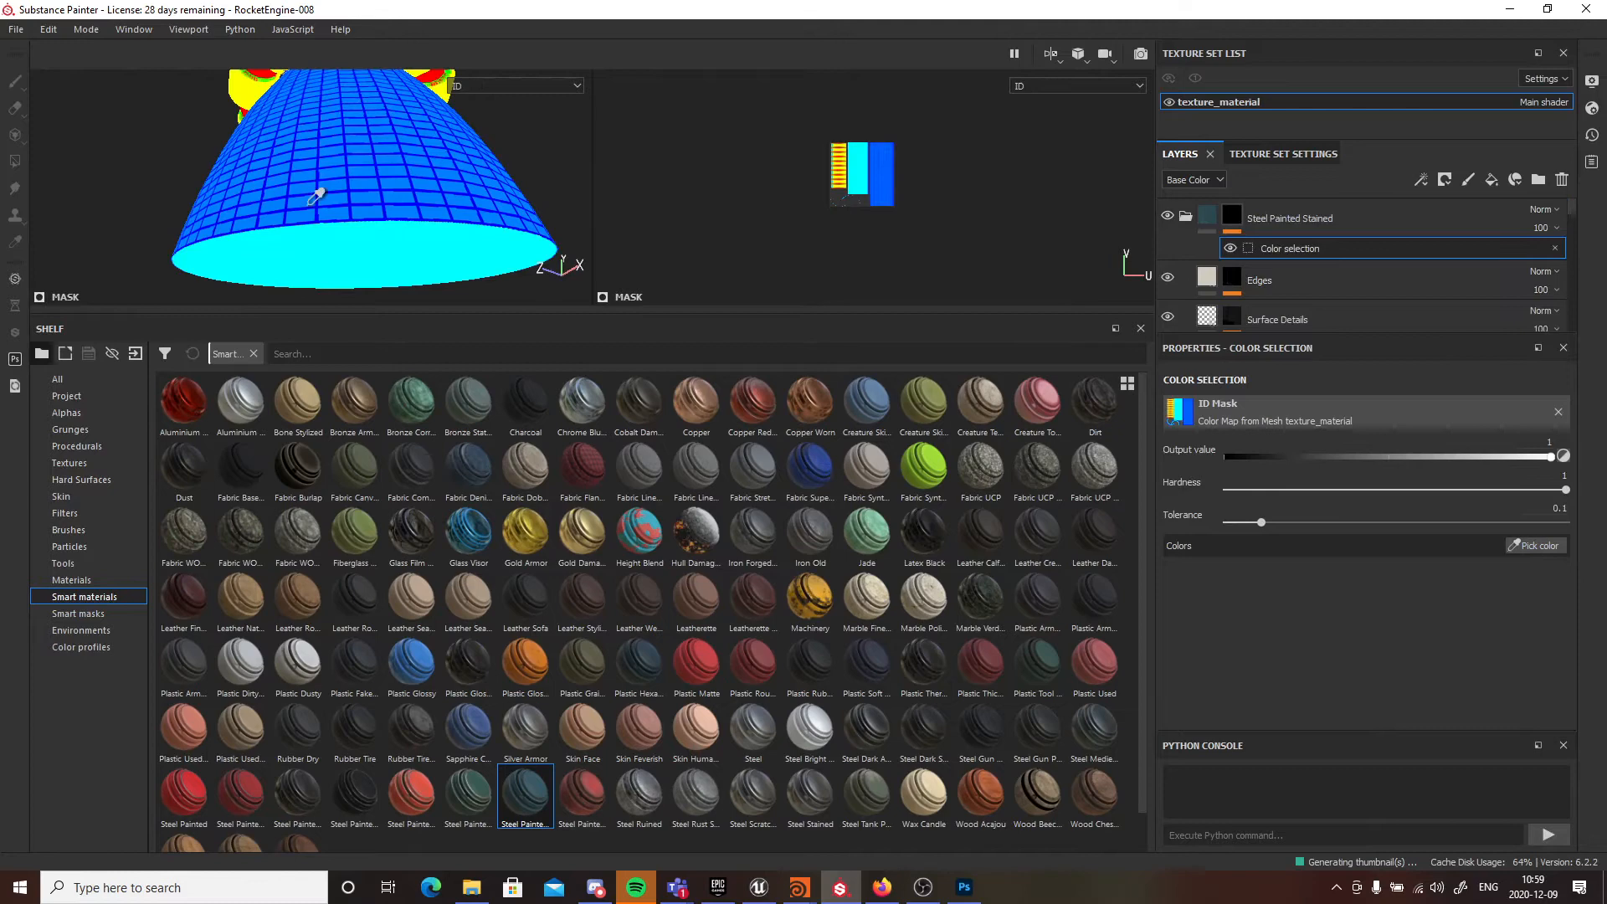
click(366, 176)
- Examine the painted steel finish on the nozzle tiles from several angles and distances
alt+drag(385, 198, 295, 211)
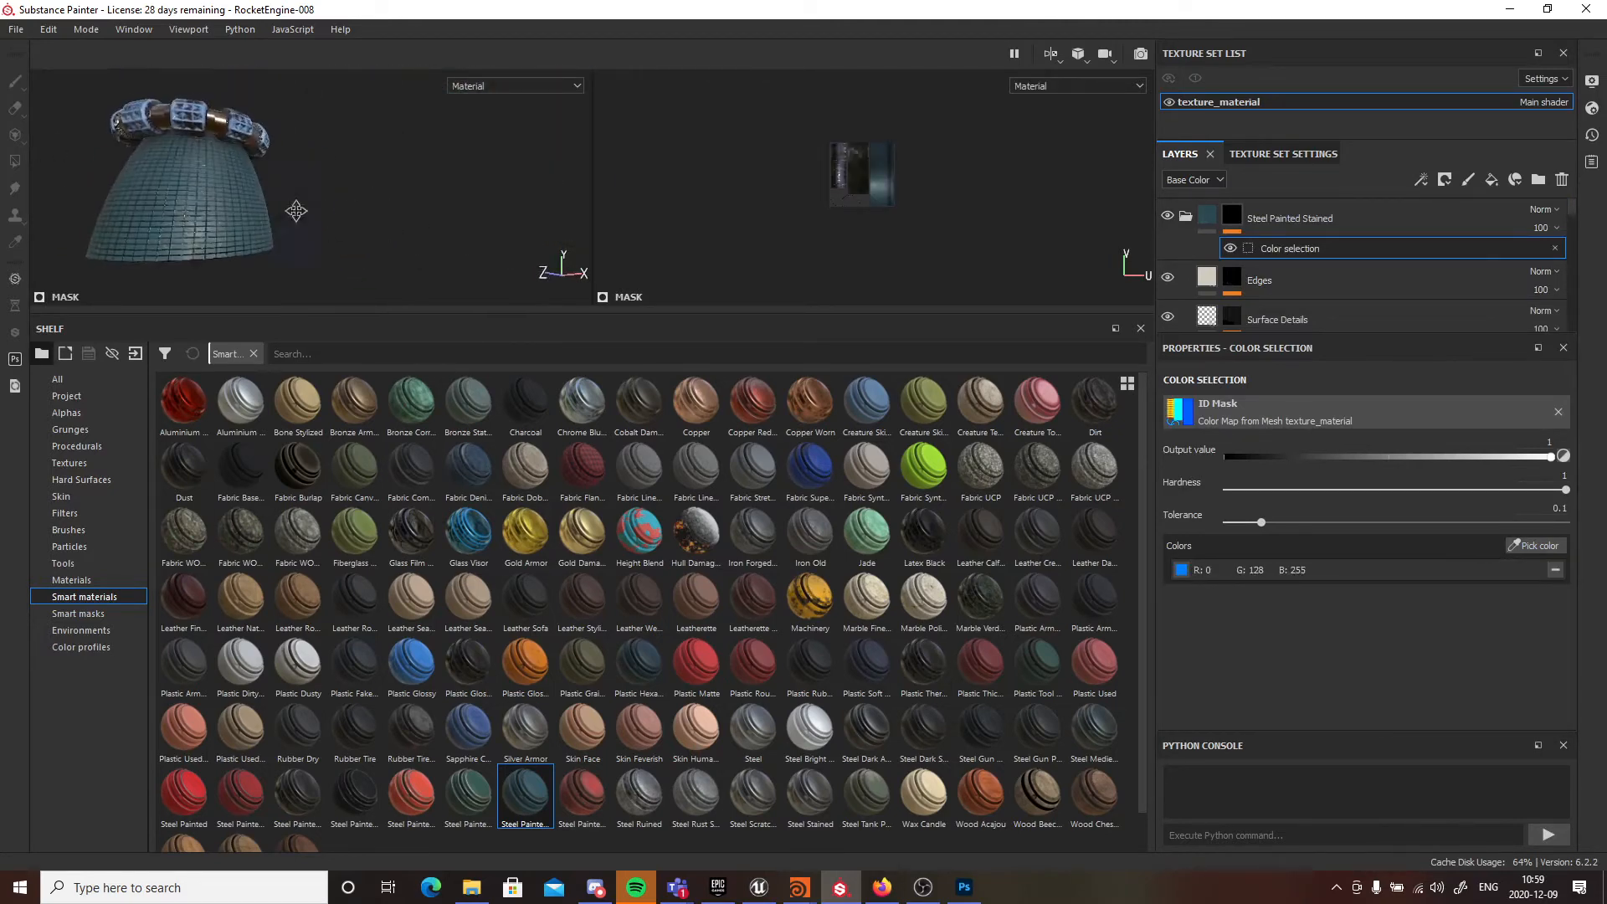
alt+middle_drag(296, 211, 456, 199)
alt+right_drag(288, 209, 275, 191)
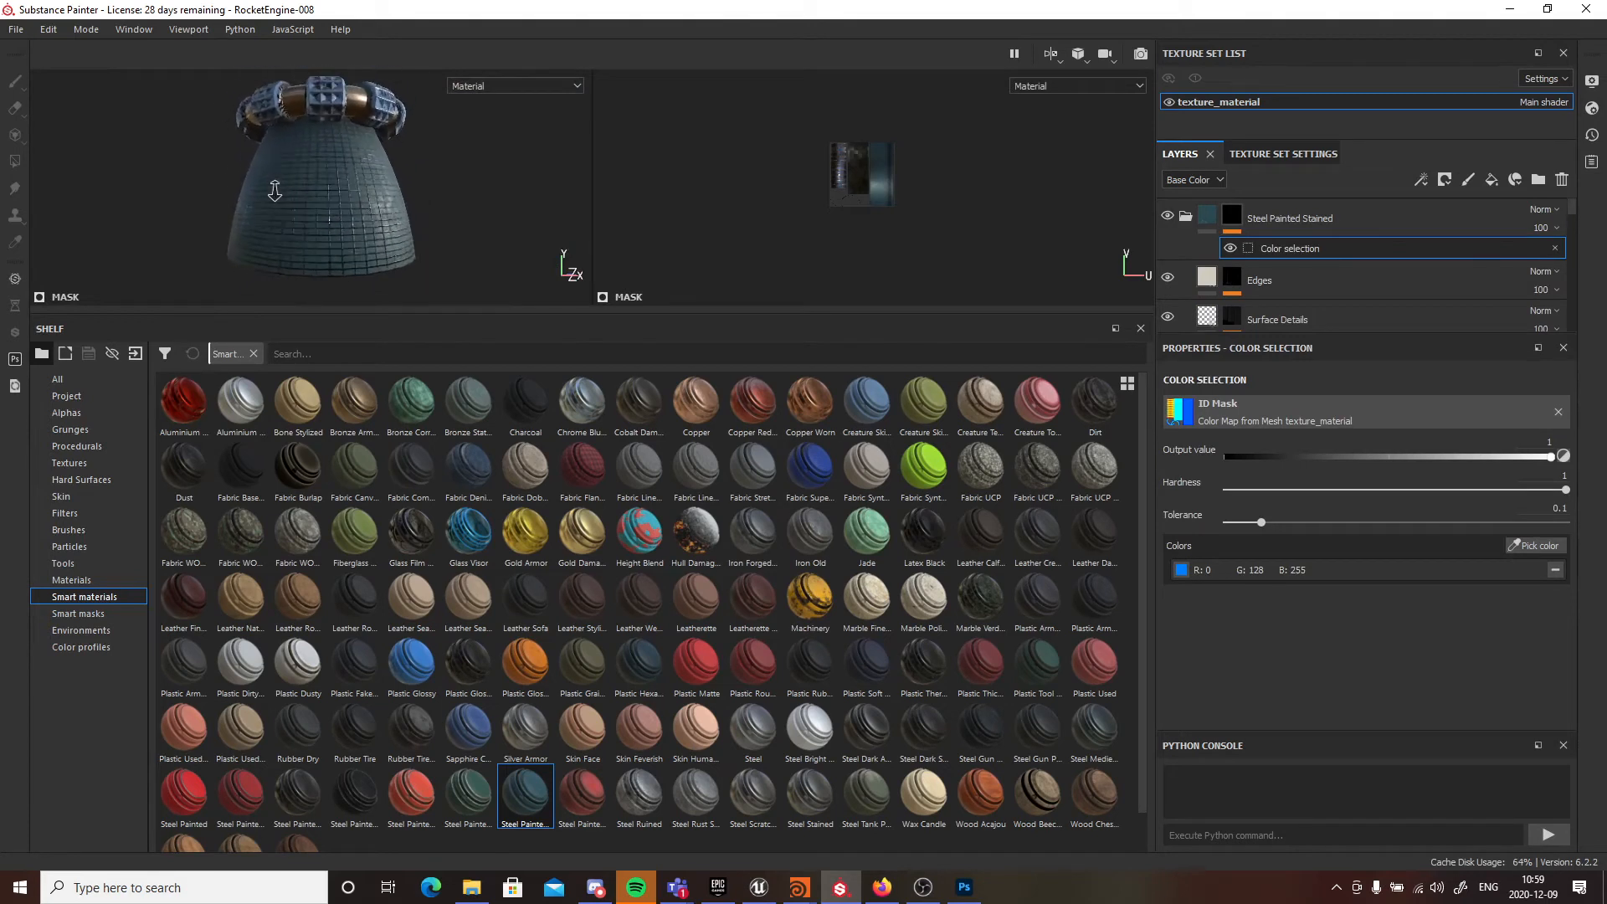
alt+middle_drag(275, 191, 284, 142)
alt+right_drag(285, 143, 402, 197)
alt+middle_drag(402, 198, 352, 233)
alt+right_drag(351, 233, 260, 257)
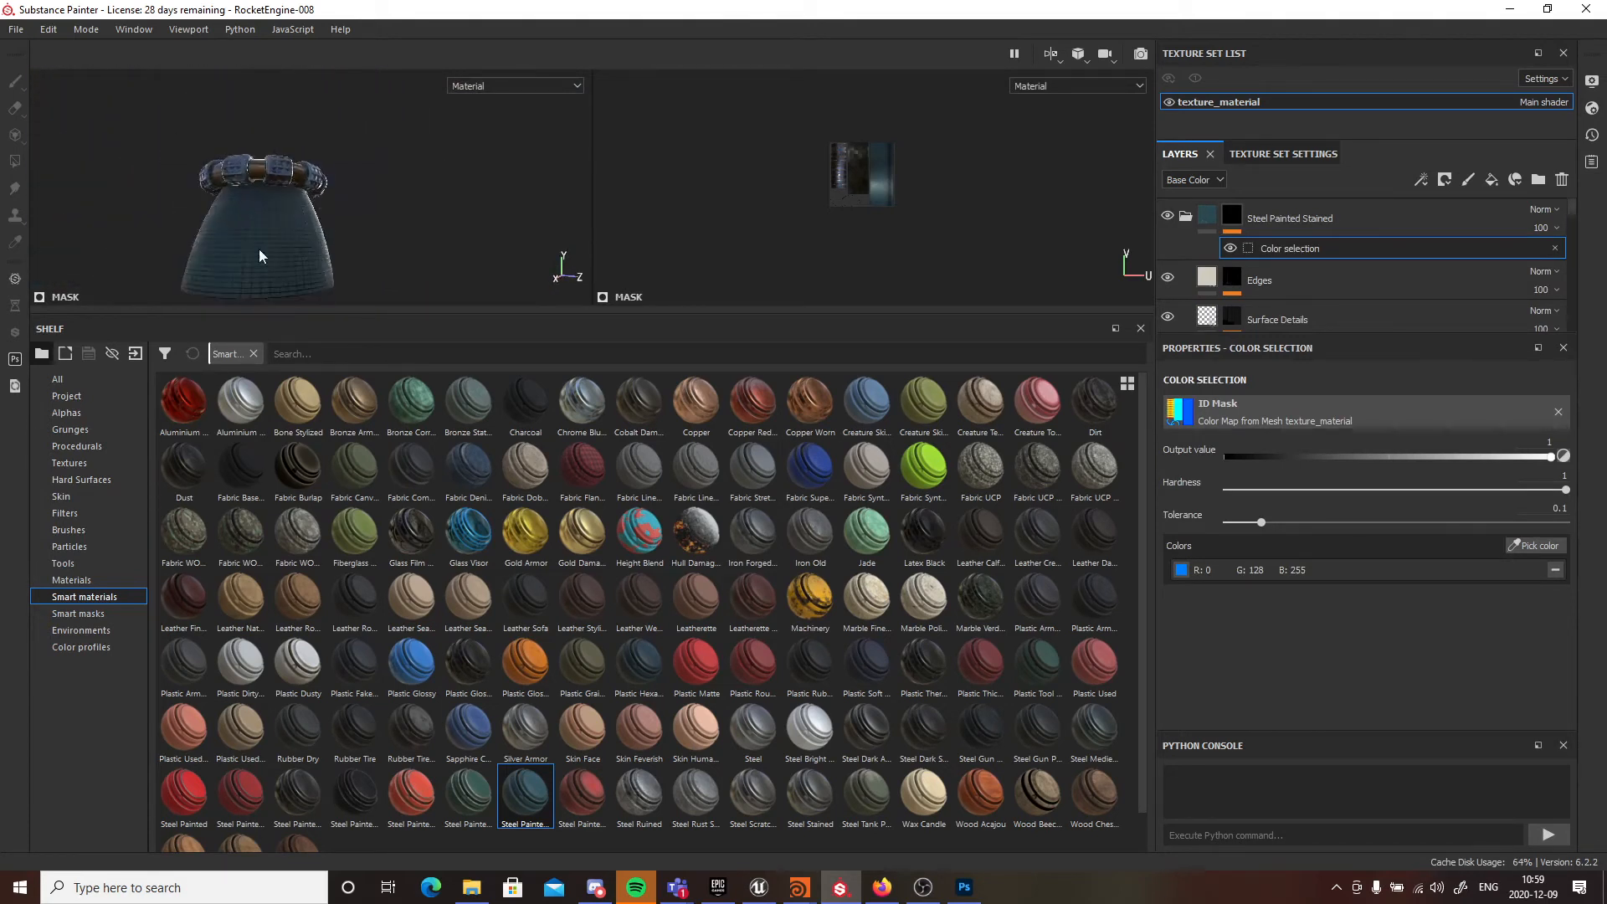
alt+drag(259, 257, 461, 188)
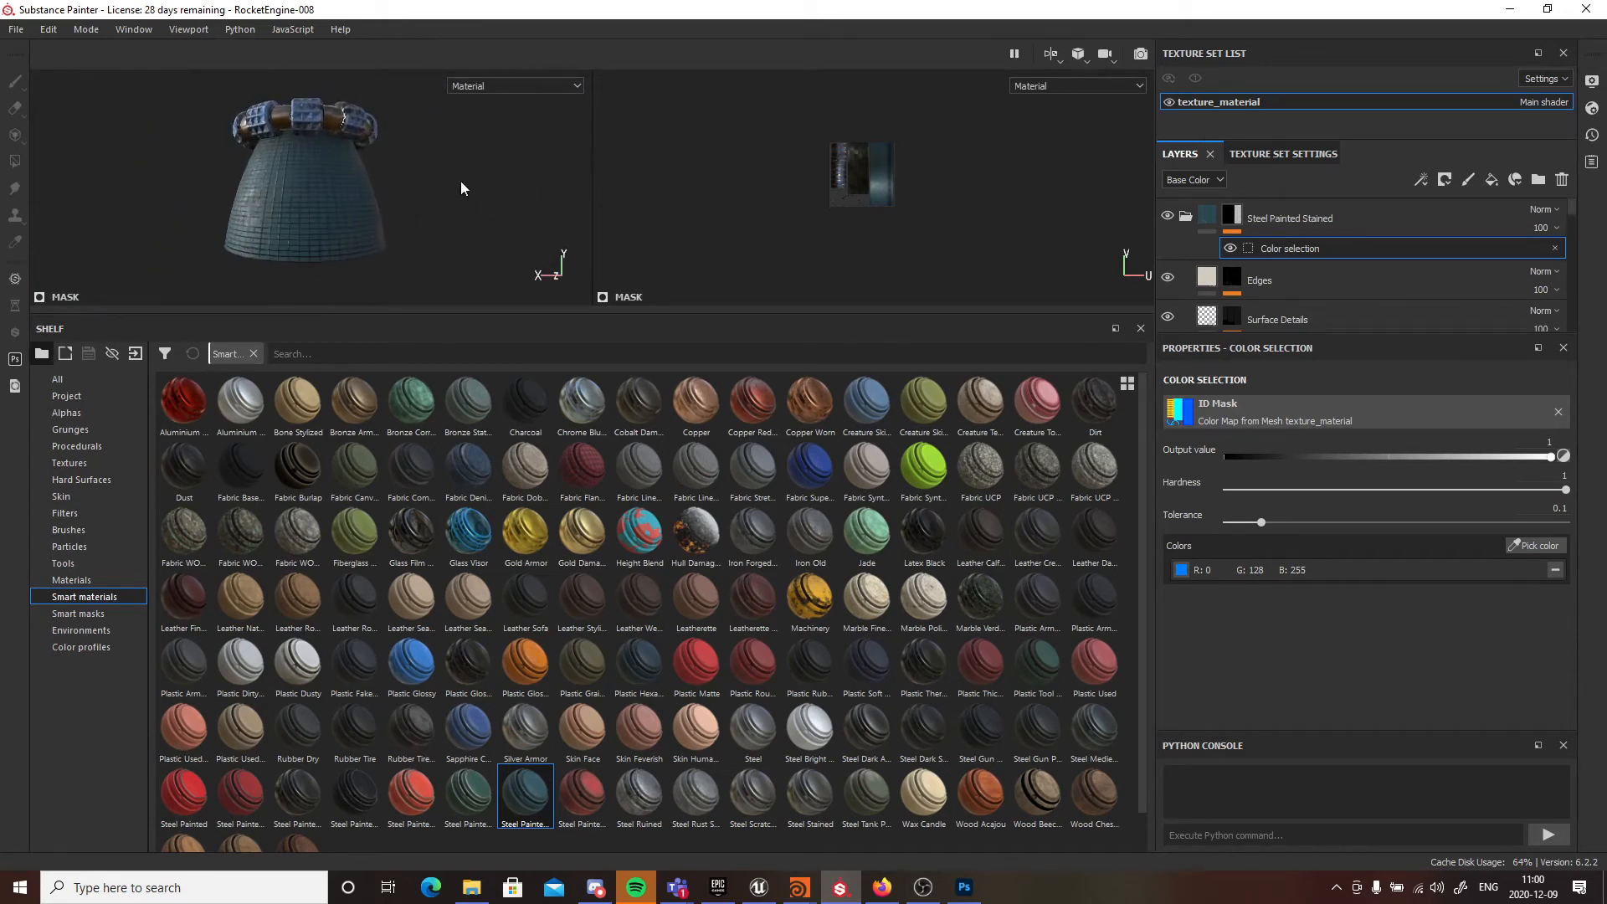
- Open the texture export settings and set the maximum size for all texture sets to 512
click(20, 31)
mouse_move(95, 28)
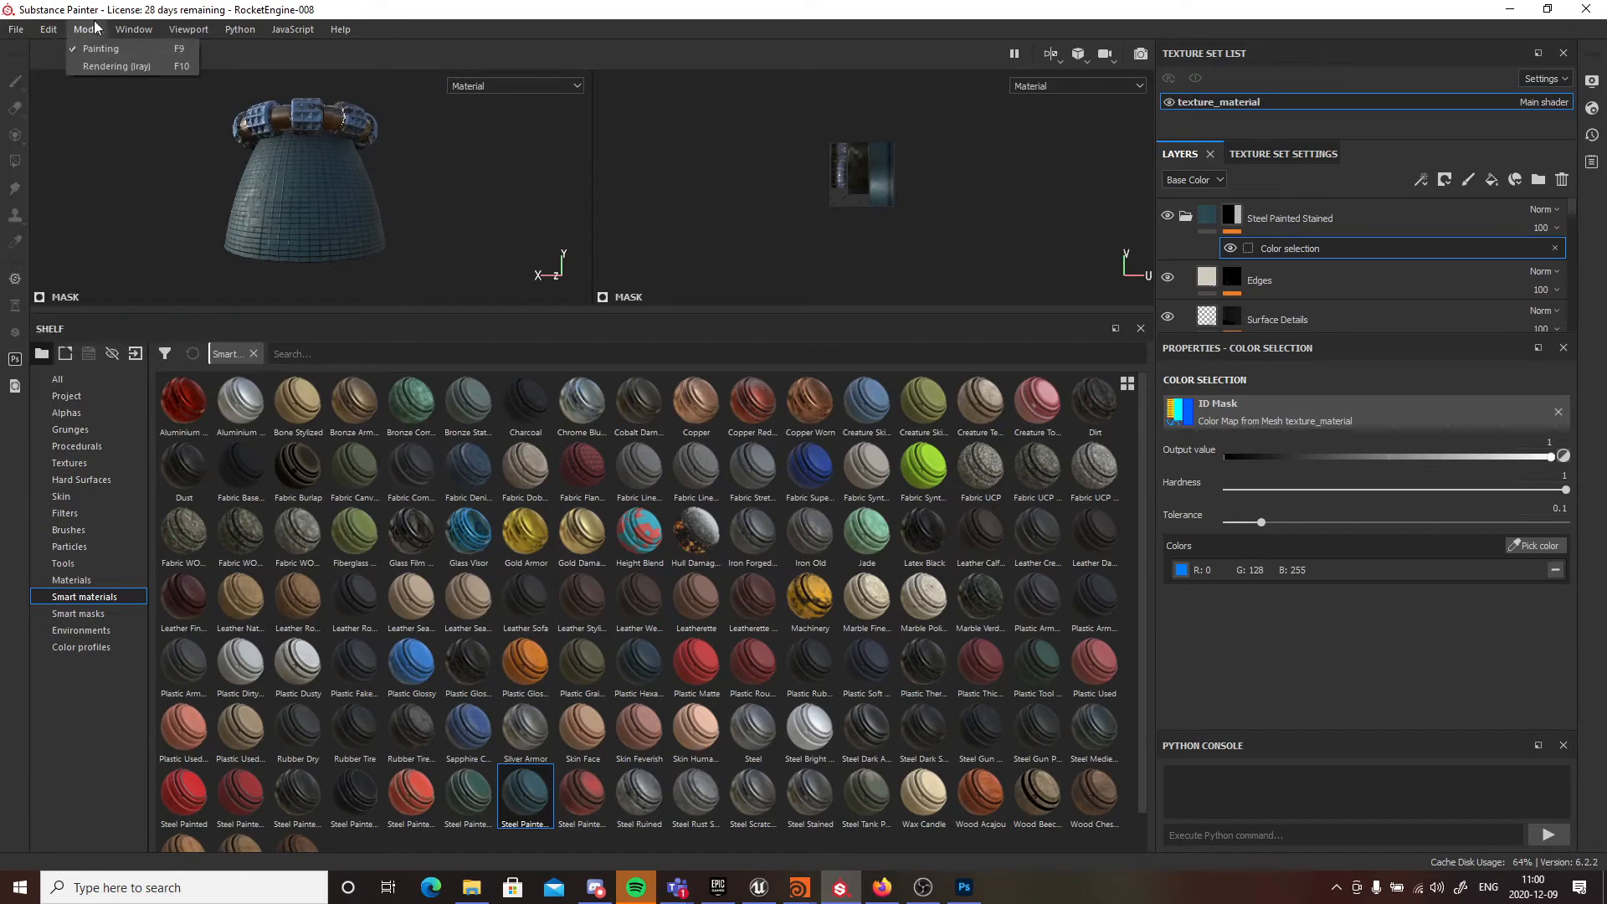
mouse_move(9, 30)
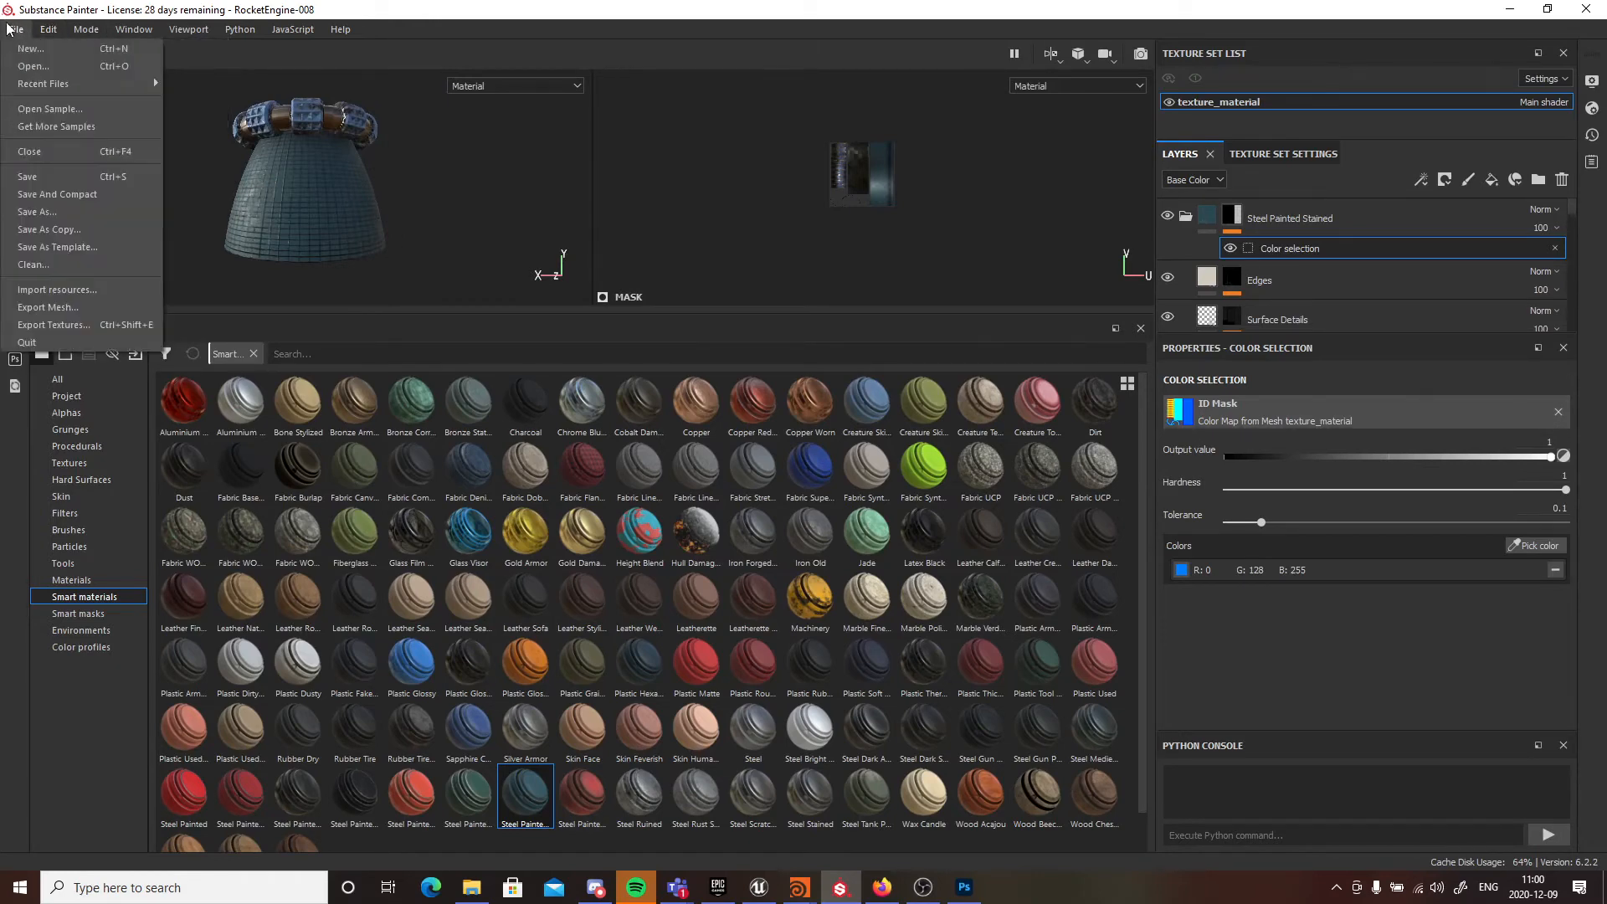
click(60, 326)
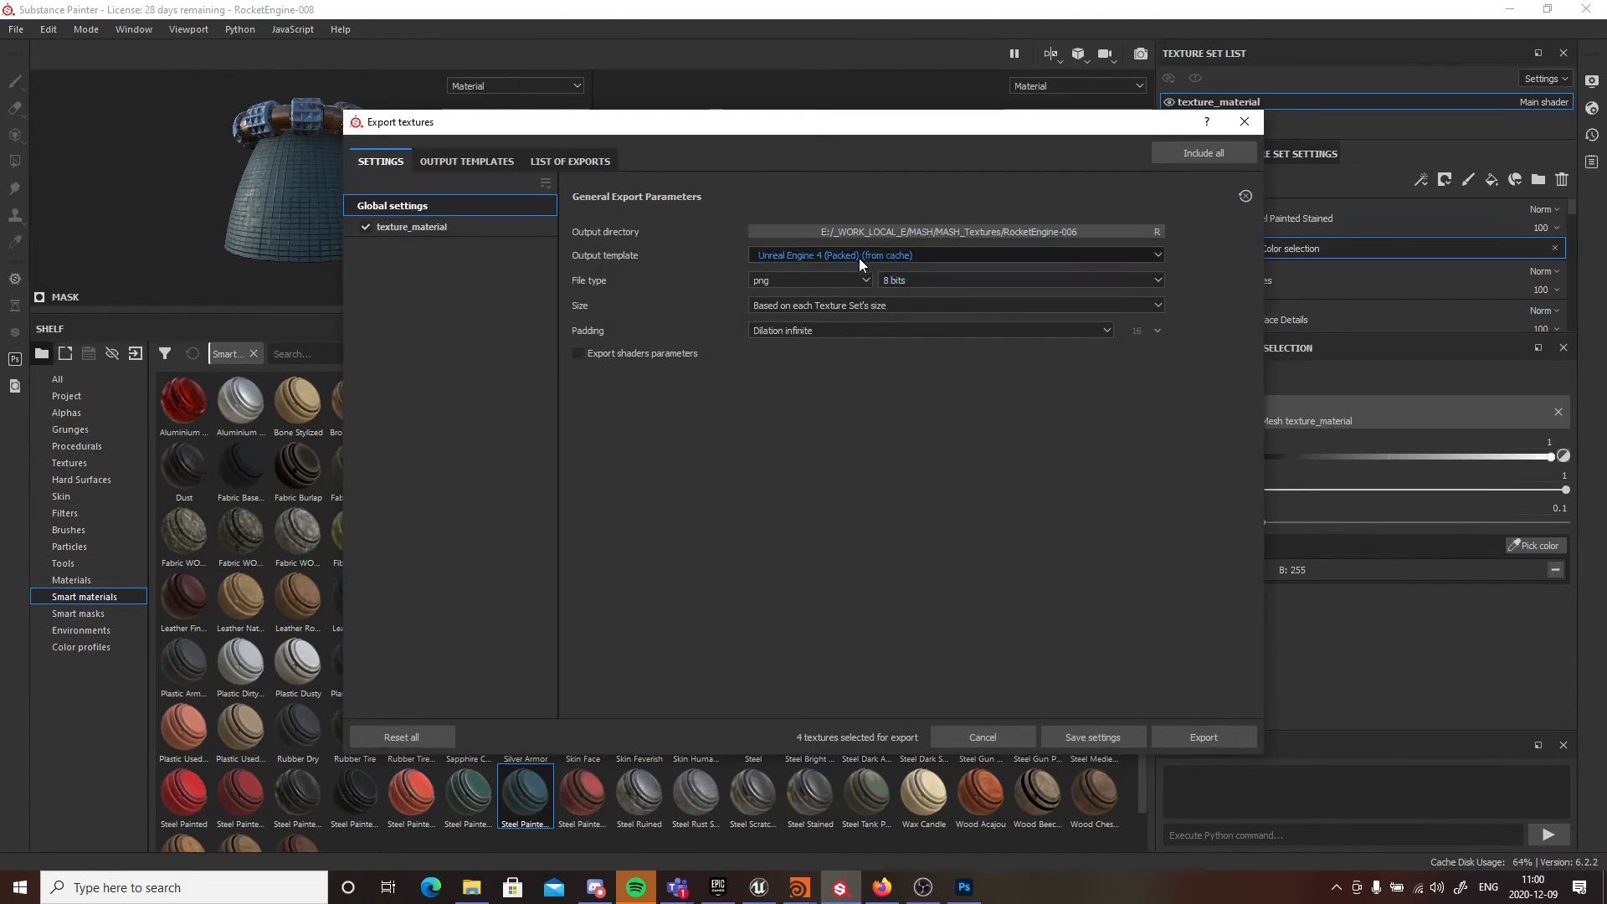
click(882, 304)
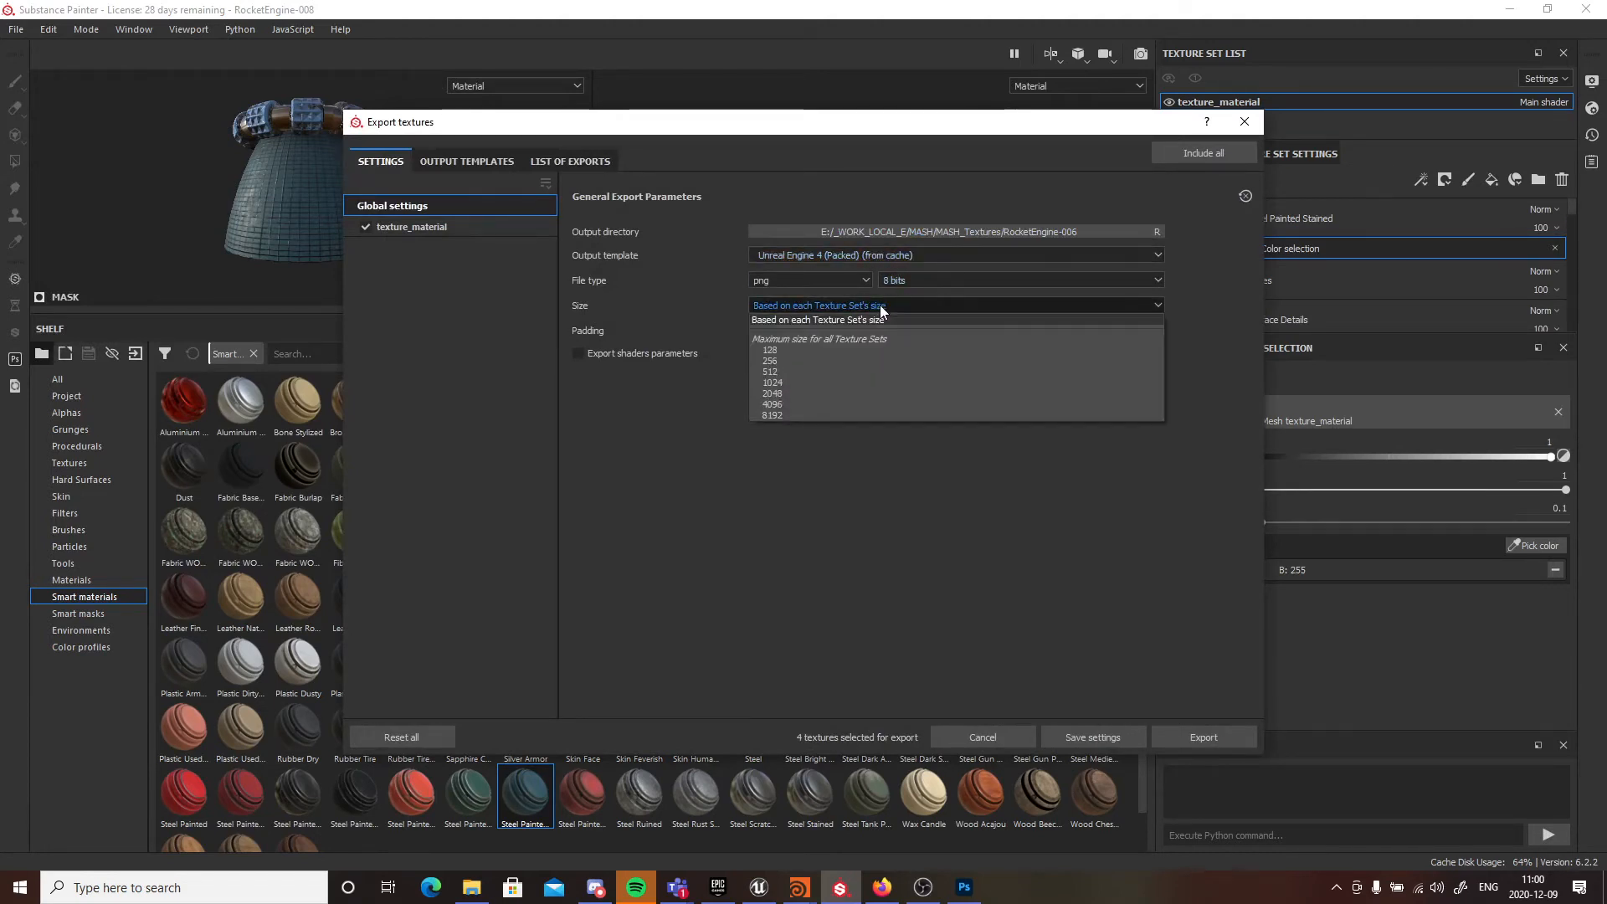
click(783, 371)
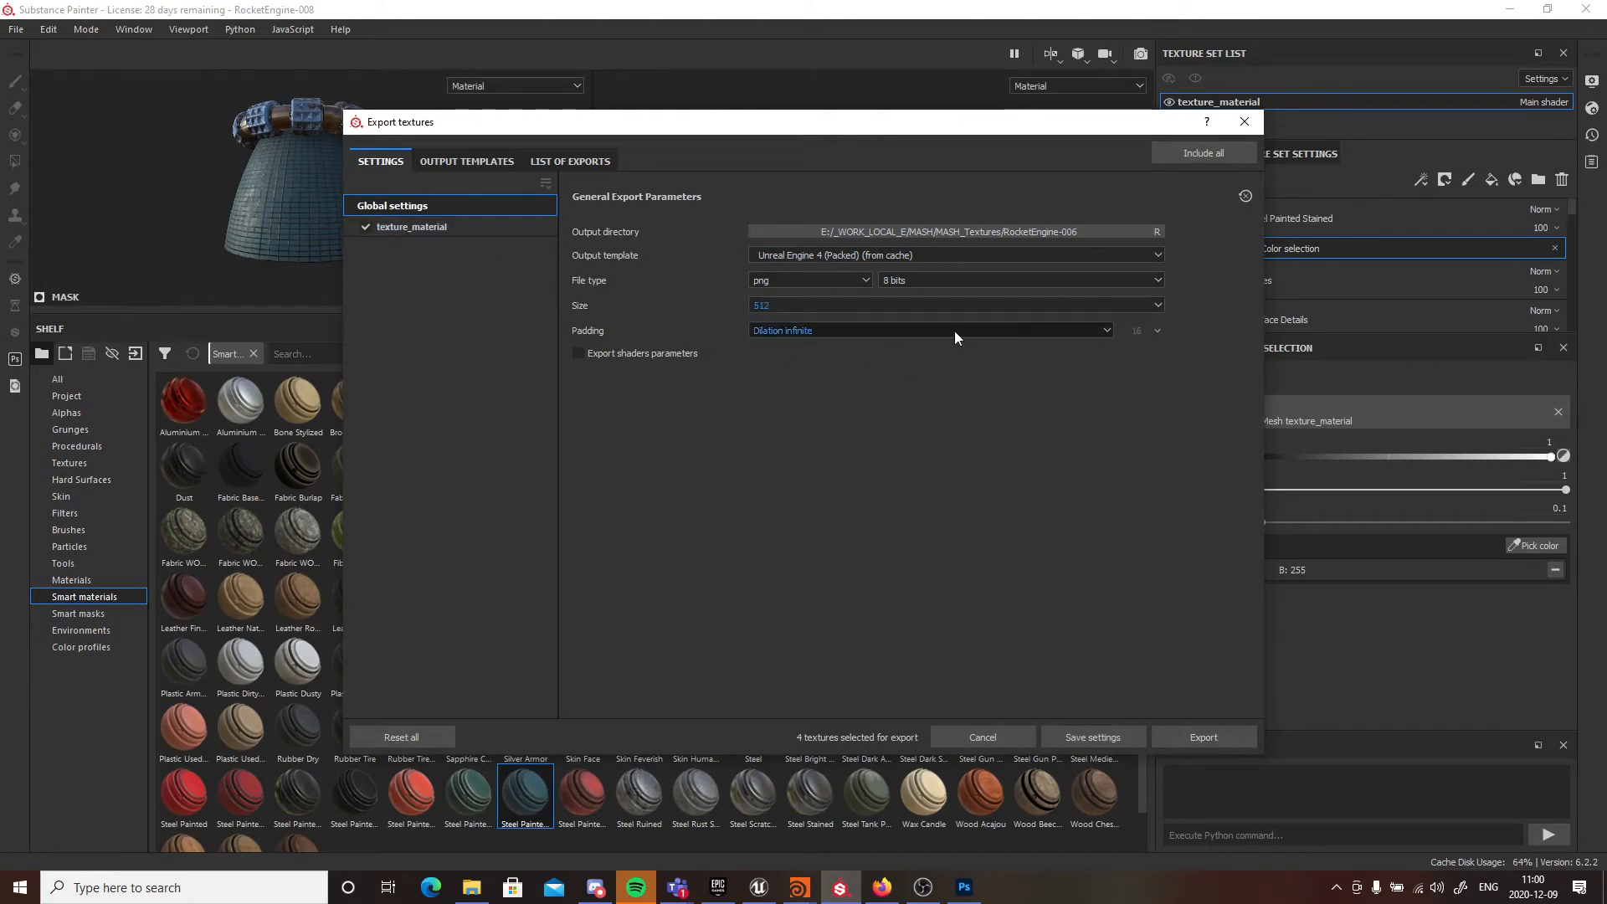
- Set the output directory to a new T2 folder inside RocketEngineDemo and export the textures there
click(1071, 231)
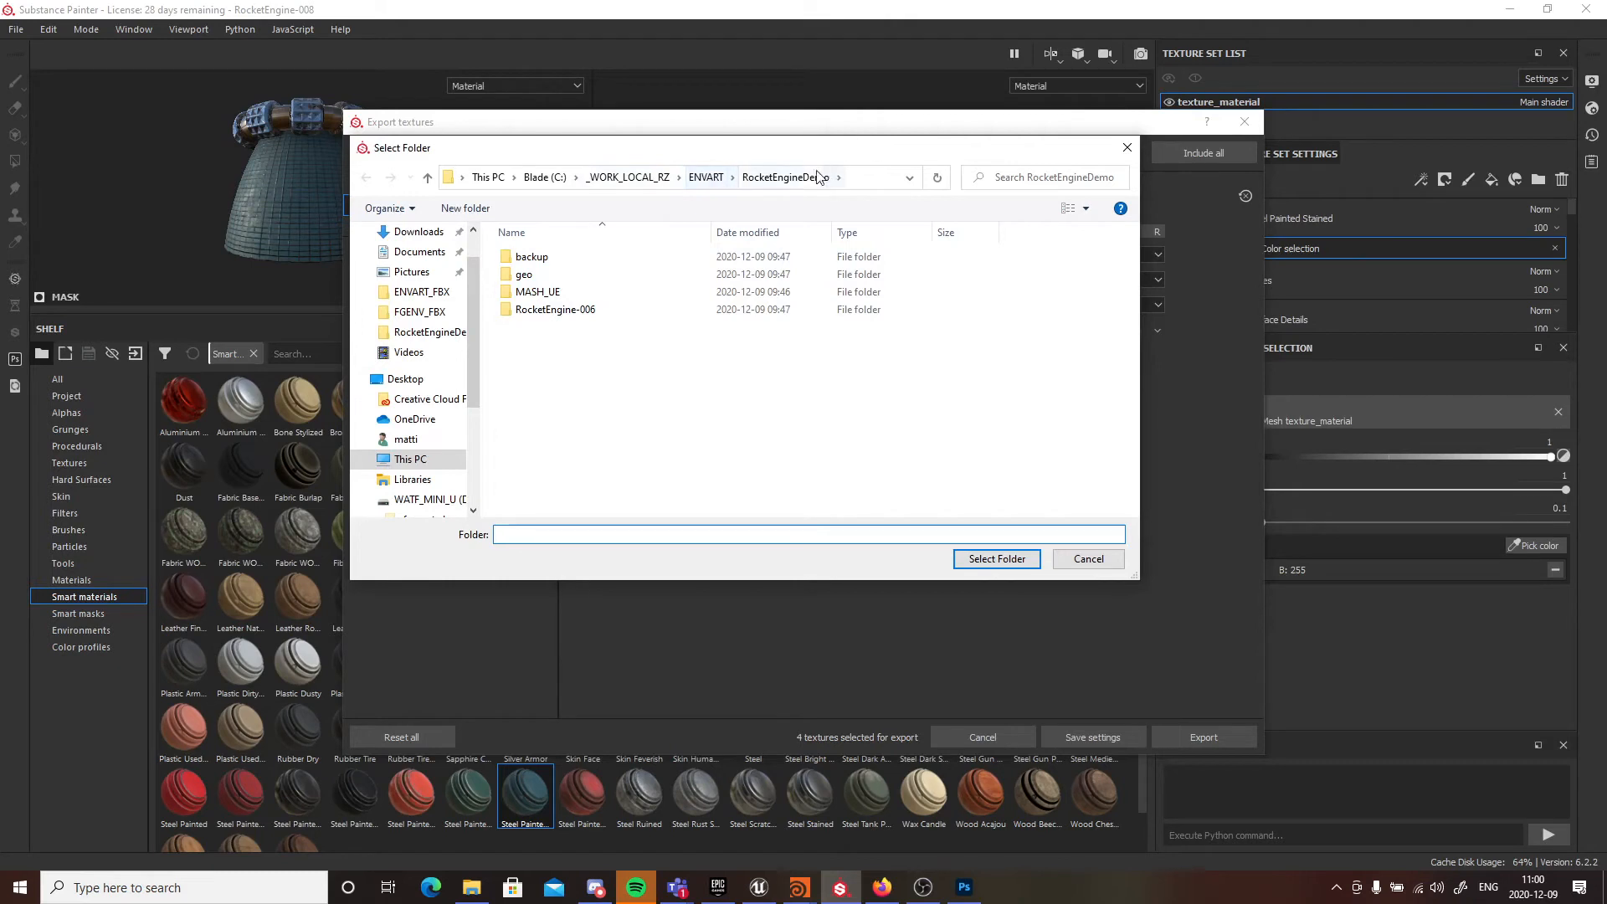
double_click(554, 311)
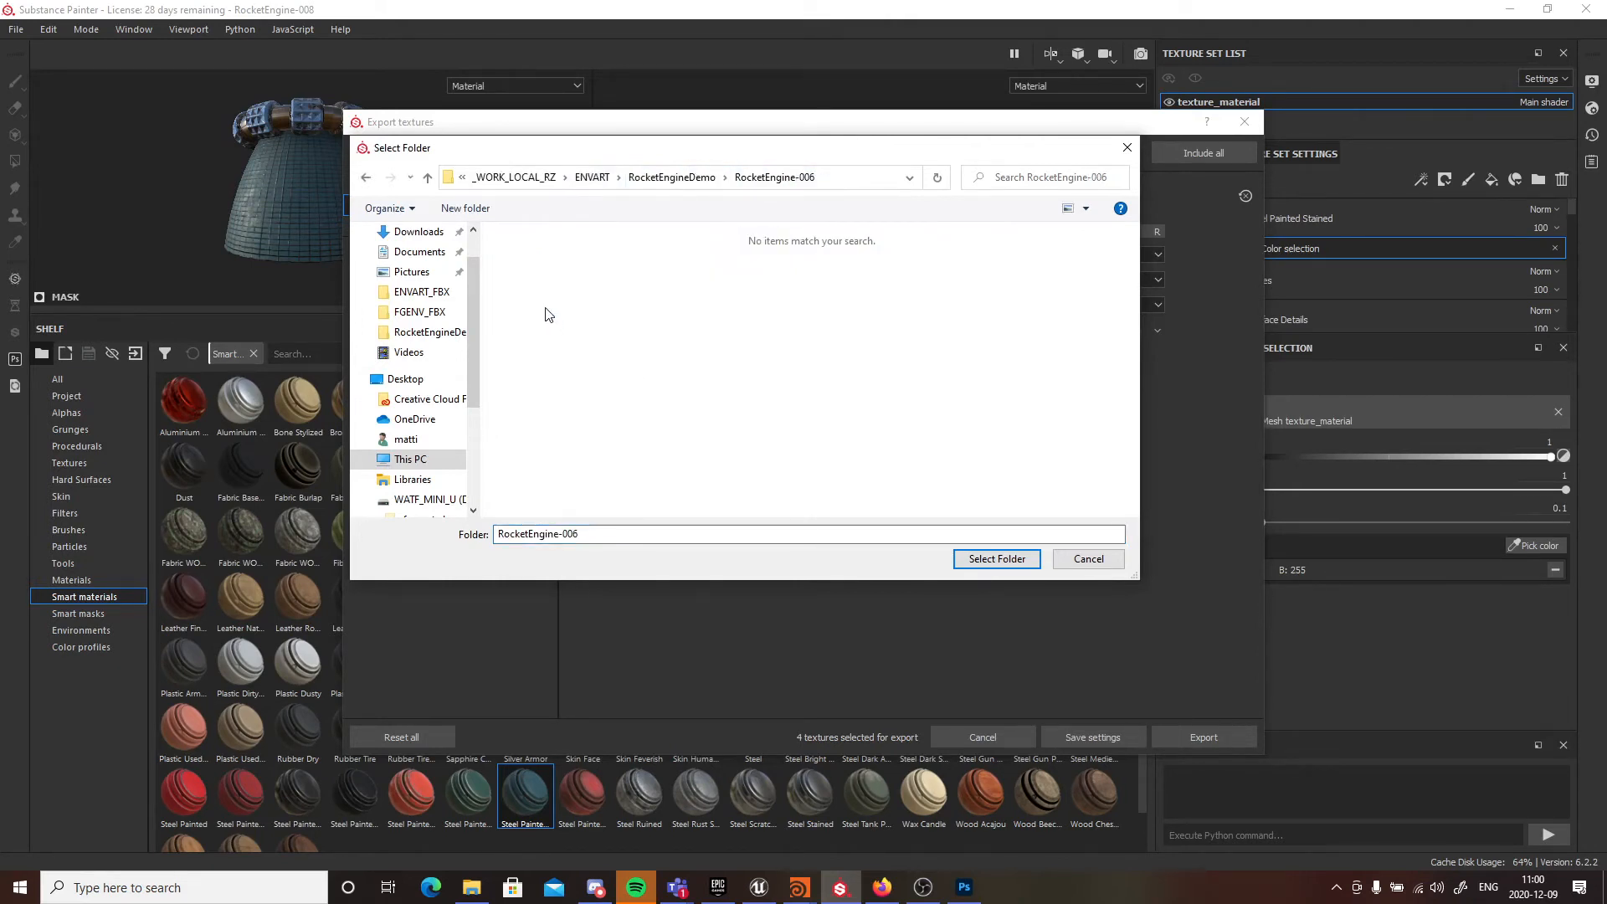
click(725, 175)
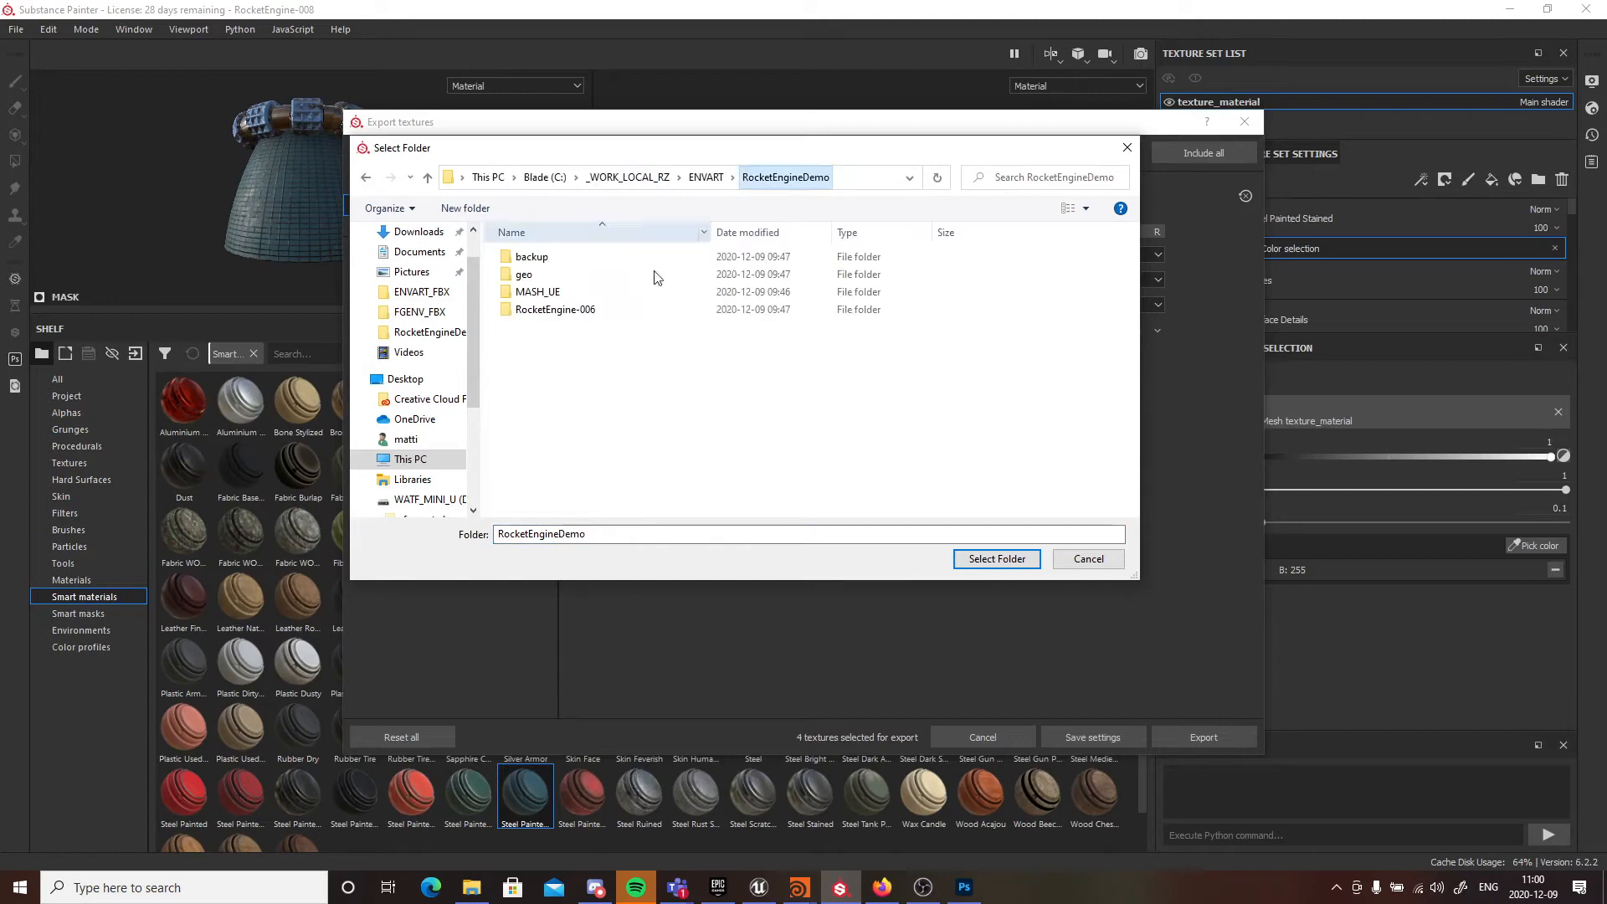
right_click(584, 388)
mouse_move(711, 544)
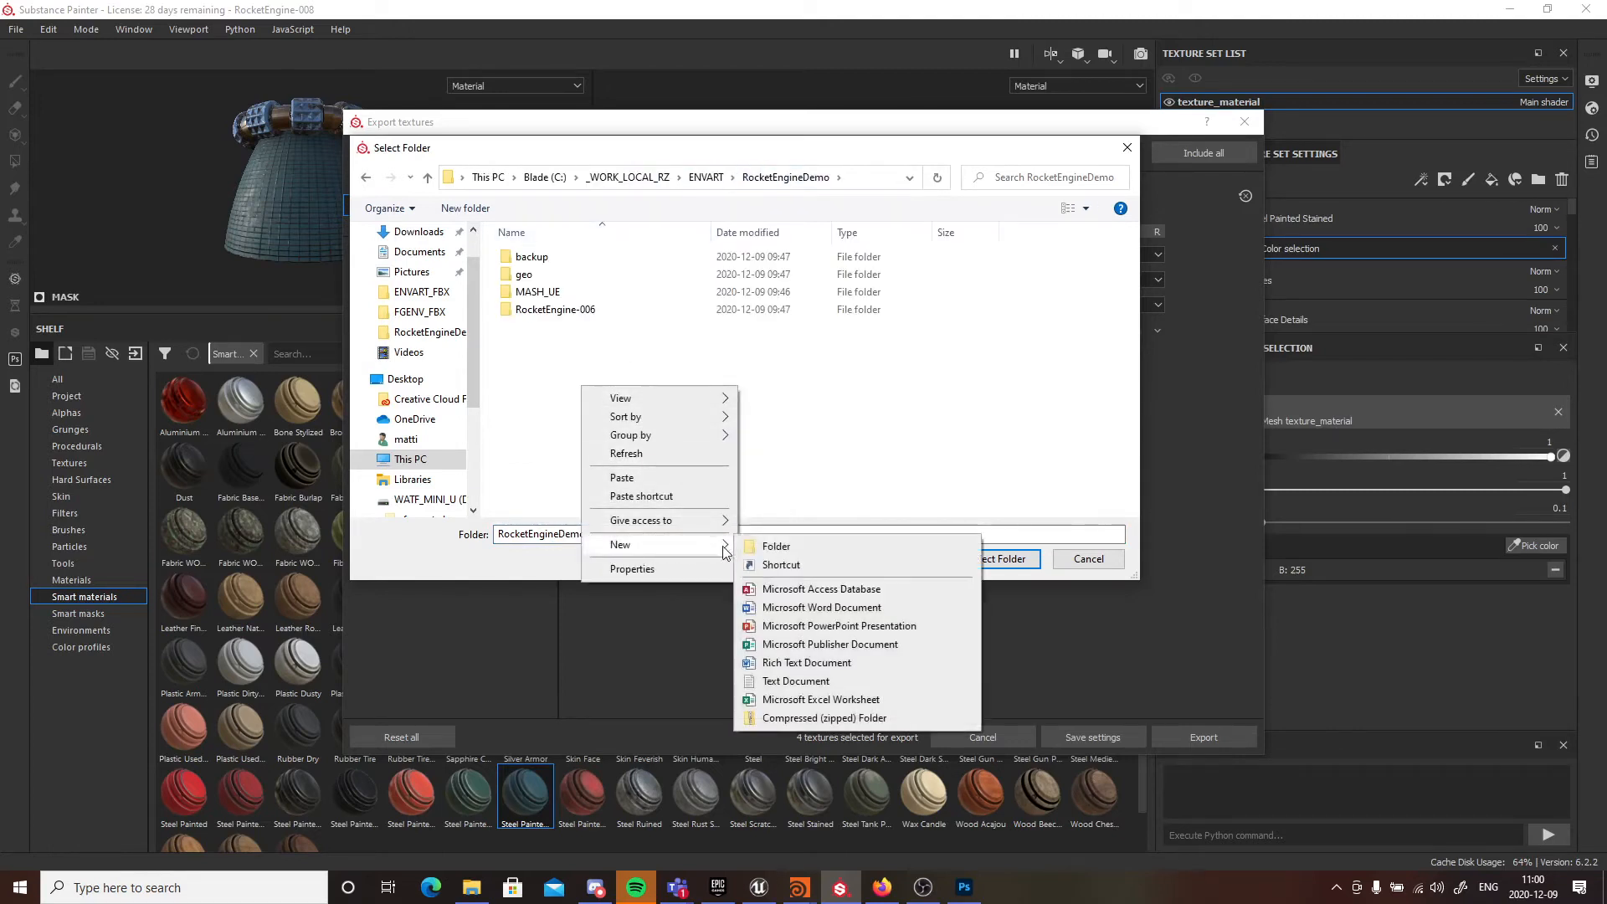
click(787, 547)
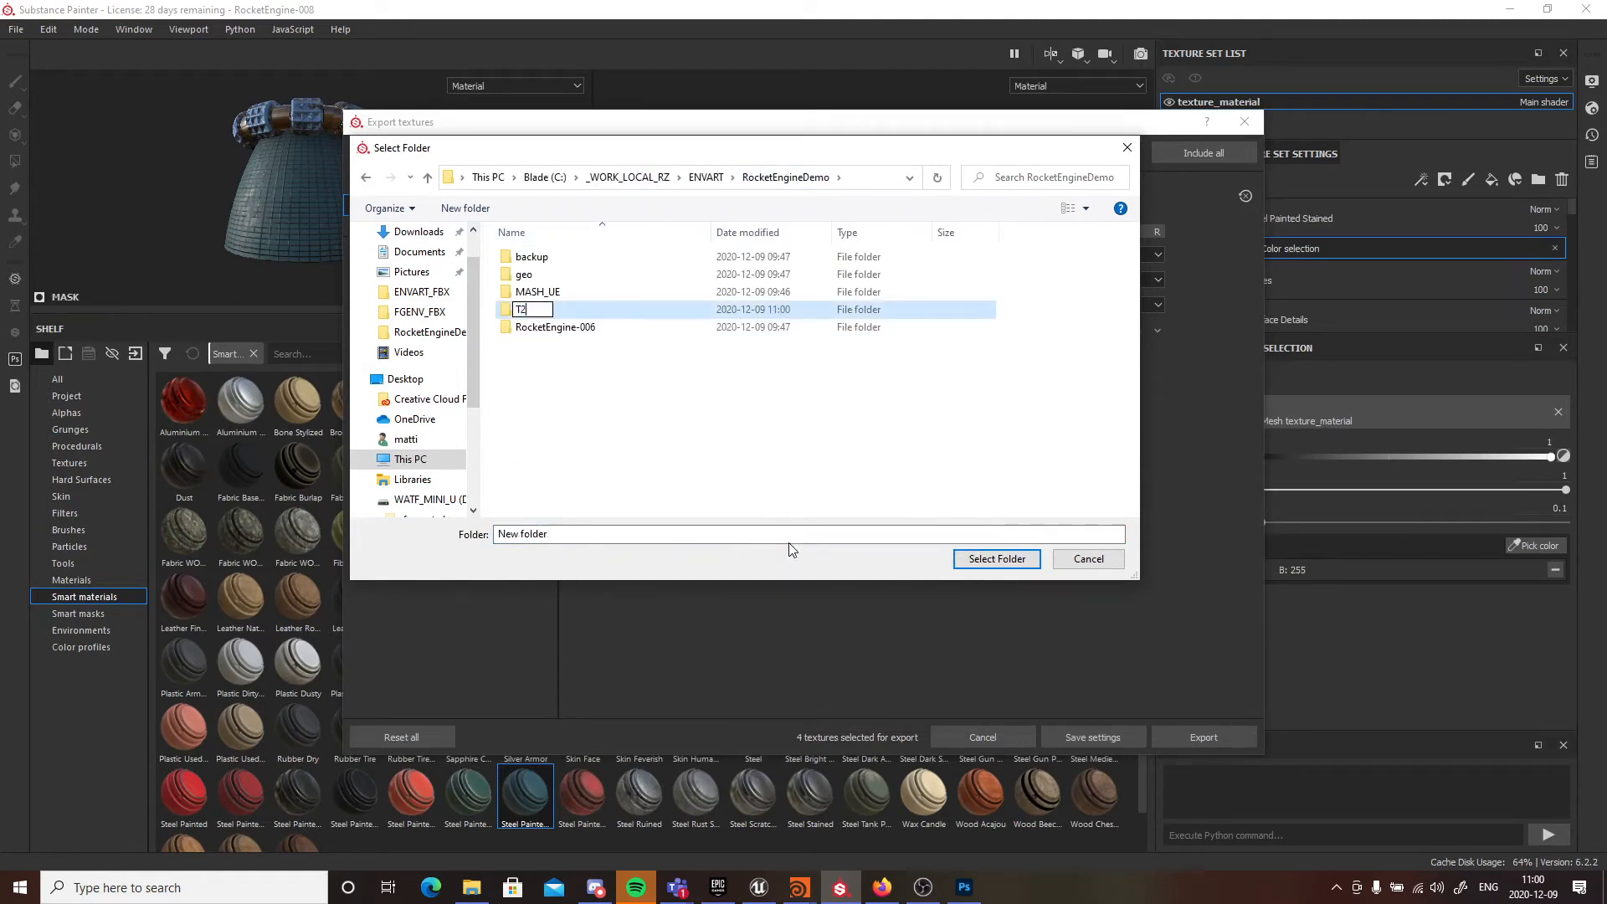
text(T2)
key(Return)
key(Return)
click(997, 559)
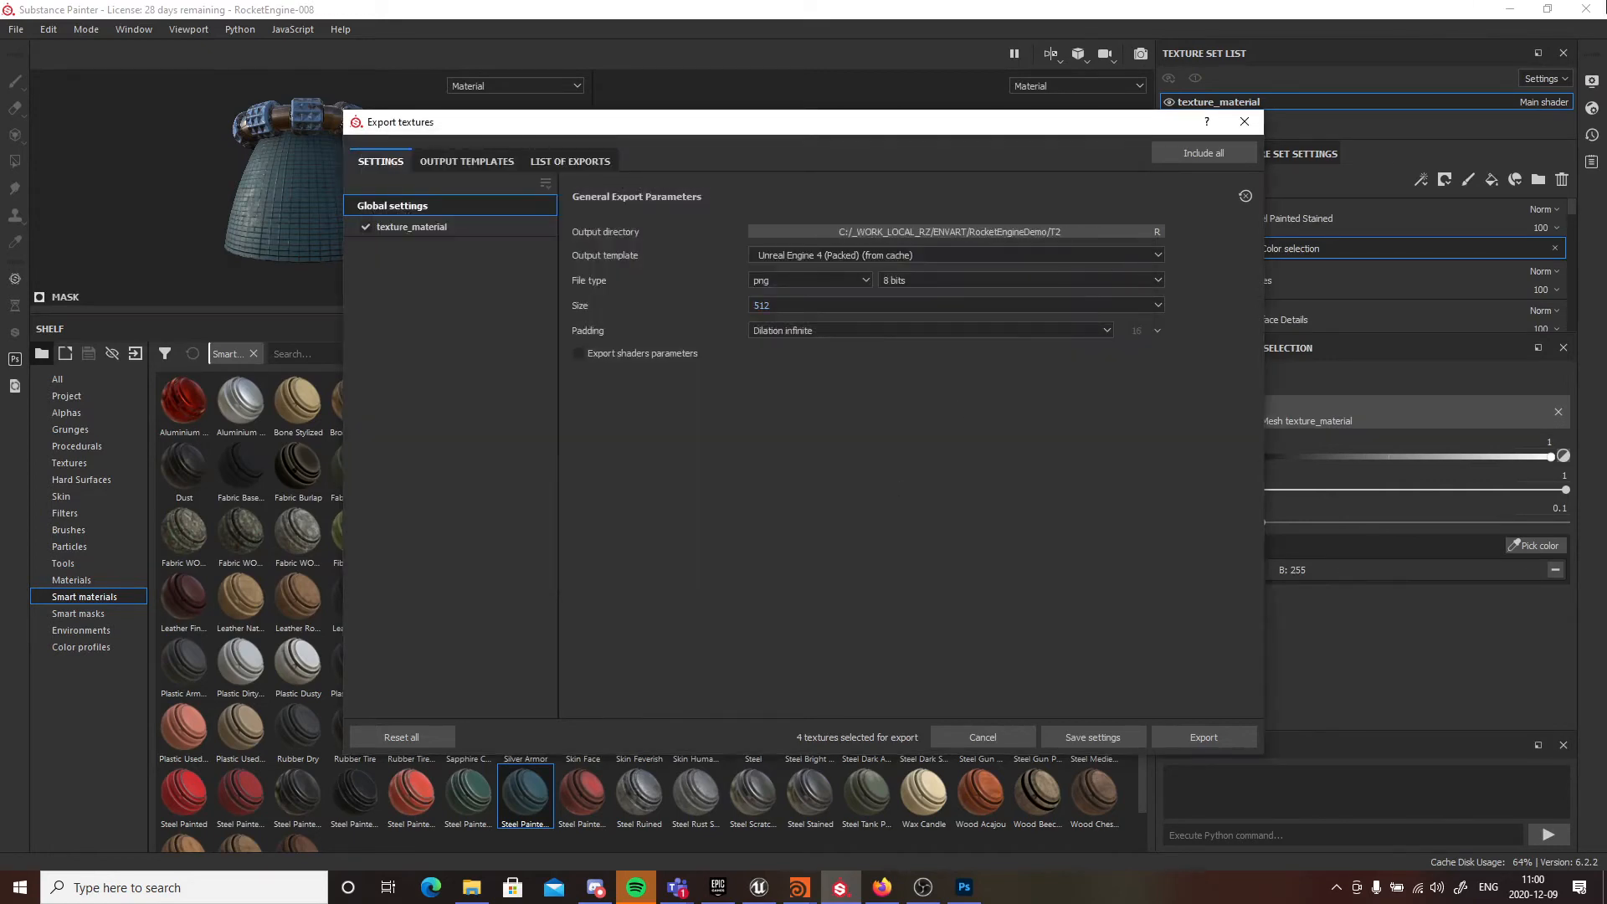
click(1174, 738)
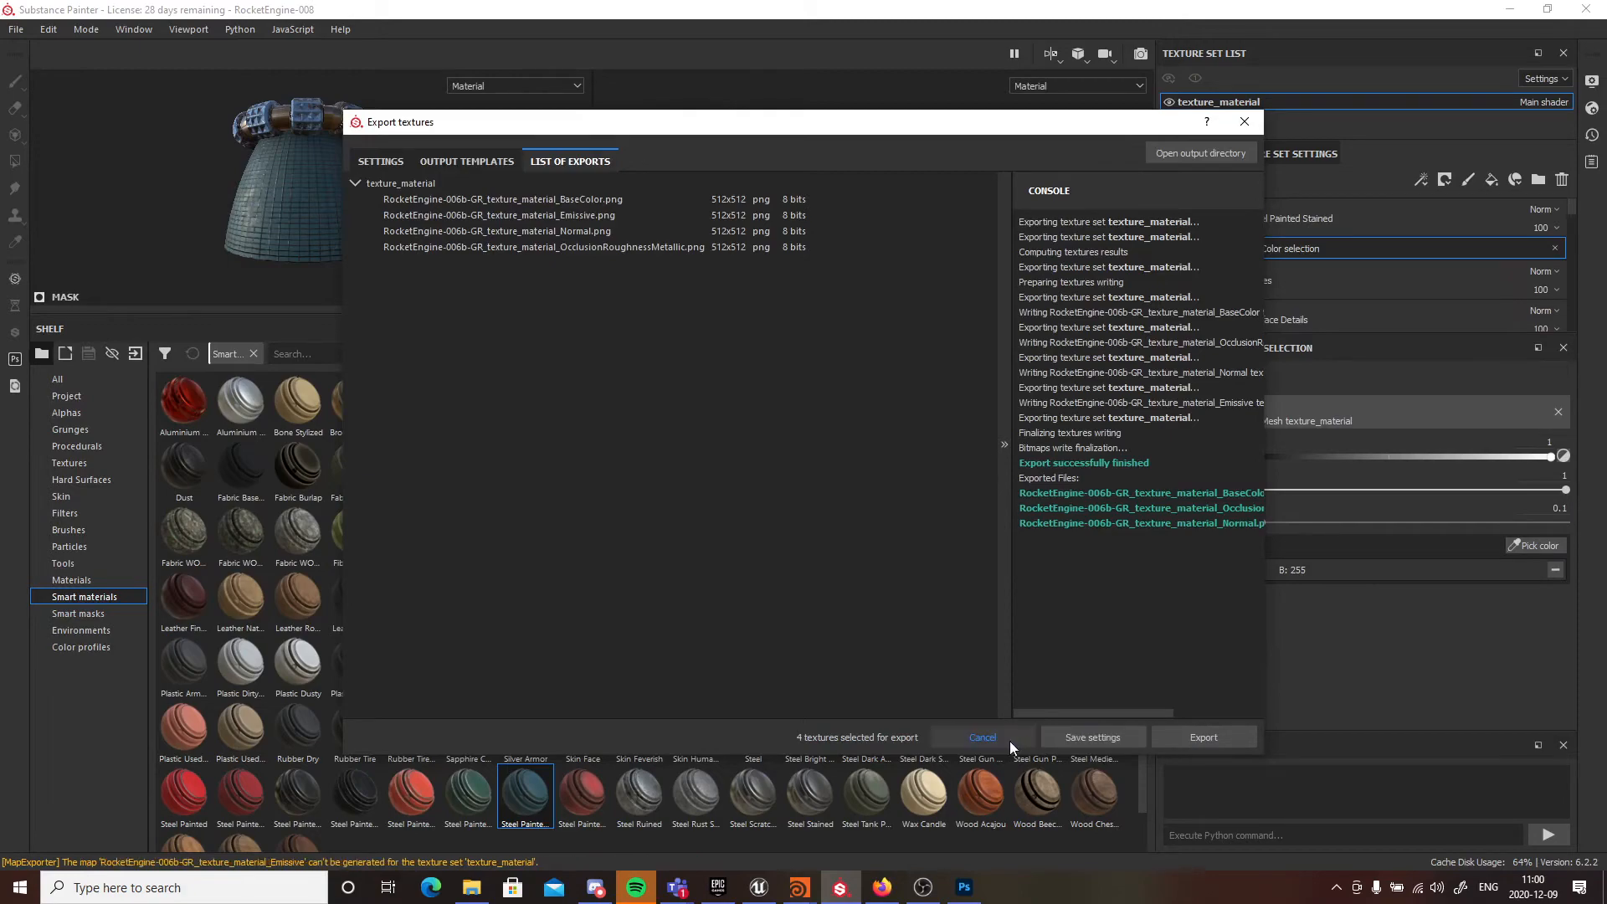
click(1252, 124)
- Switch to the MASH_UE project in Unreal Editor
key(alt+Tab)
key(alt+Tab)
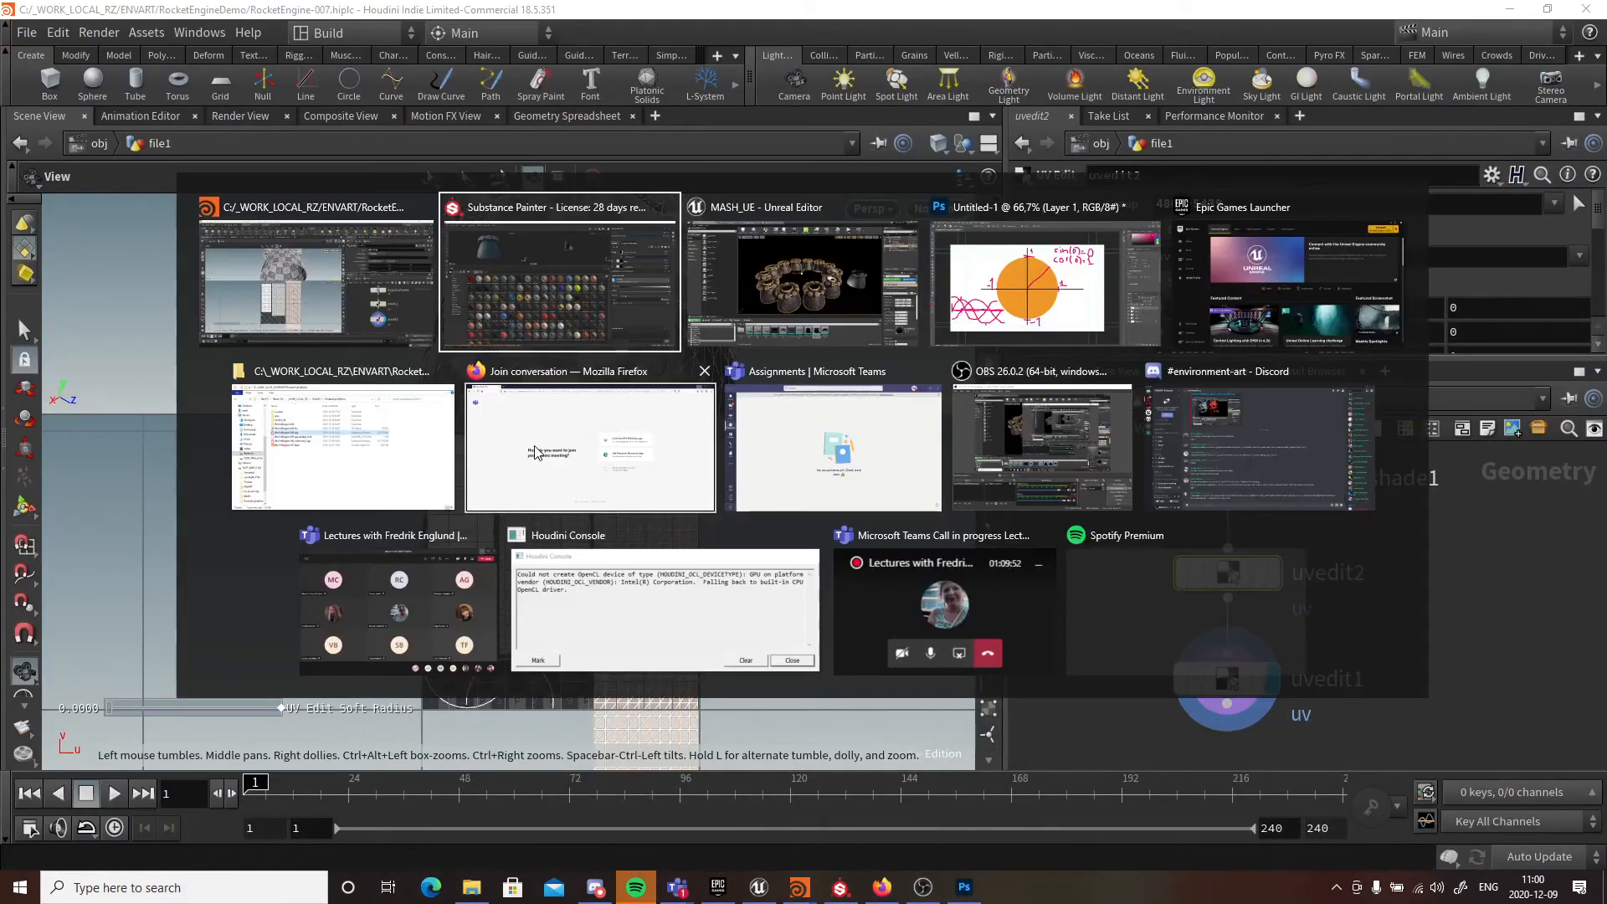
key(alt+Tab)
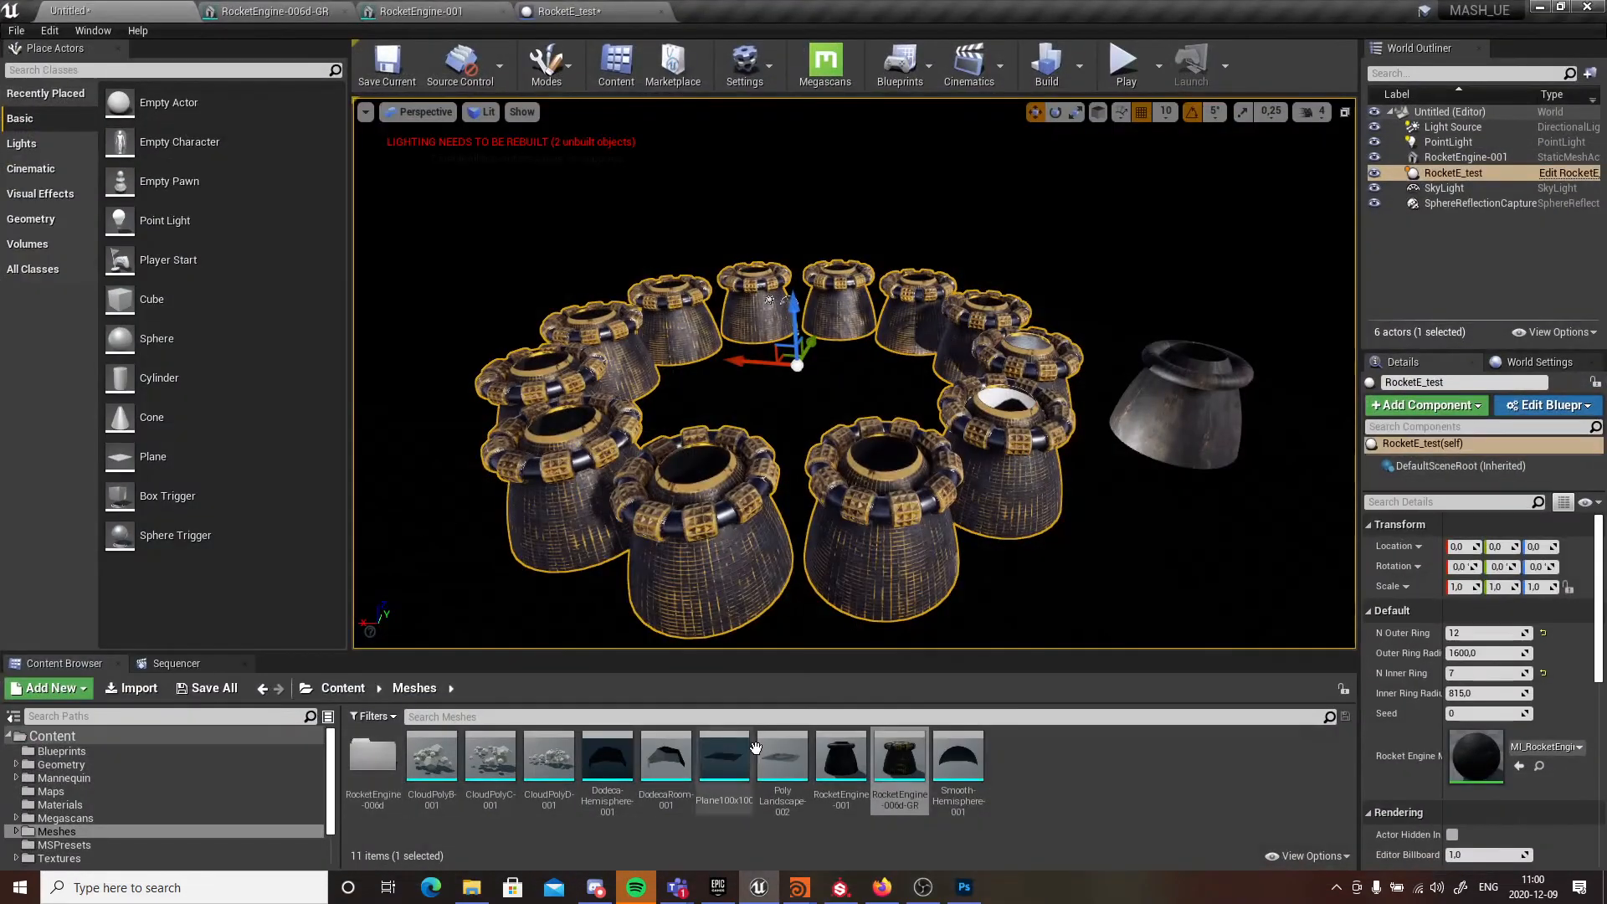
- Place the RocketEngine-006d-GR mesh in the level and raise it above the ring to a Z location of 900
right_click(903, 762)
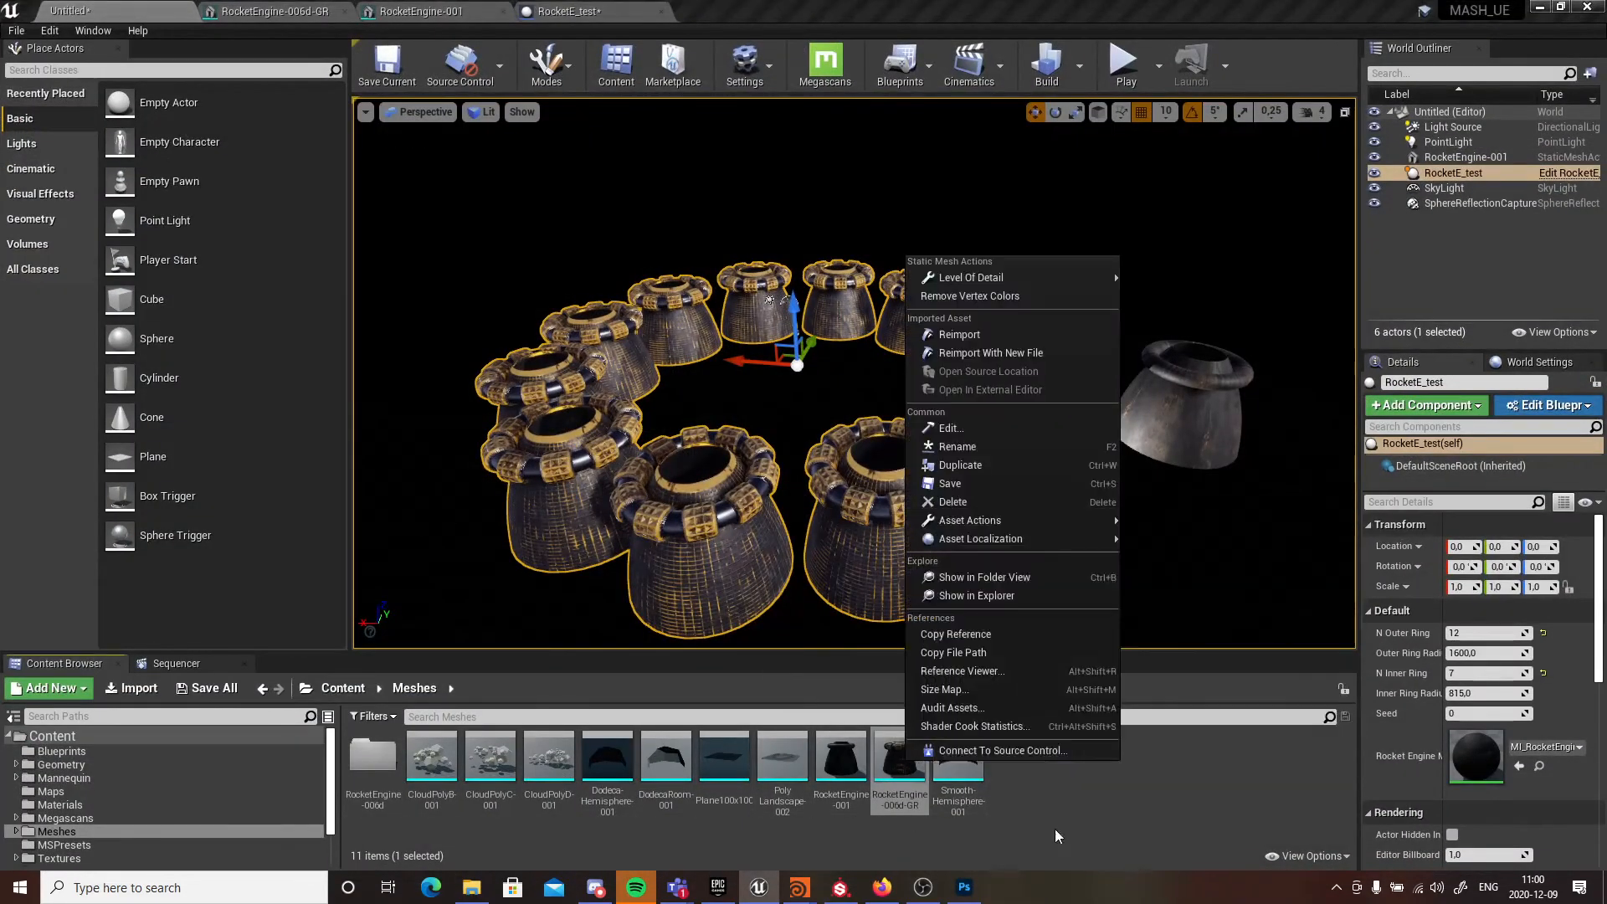
key(Escape)
drag(899, 758, 890, 435)
drag(894, 375, 883, 237)
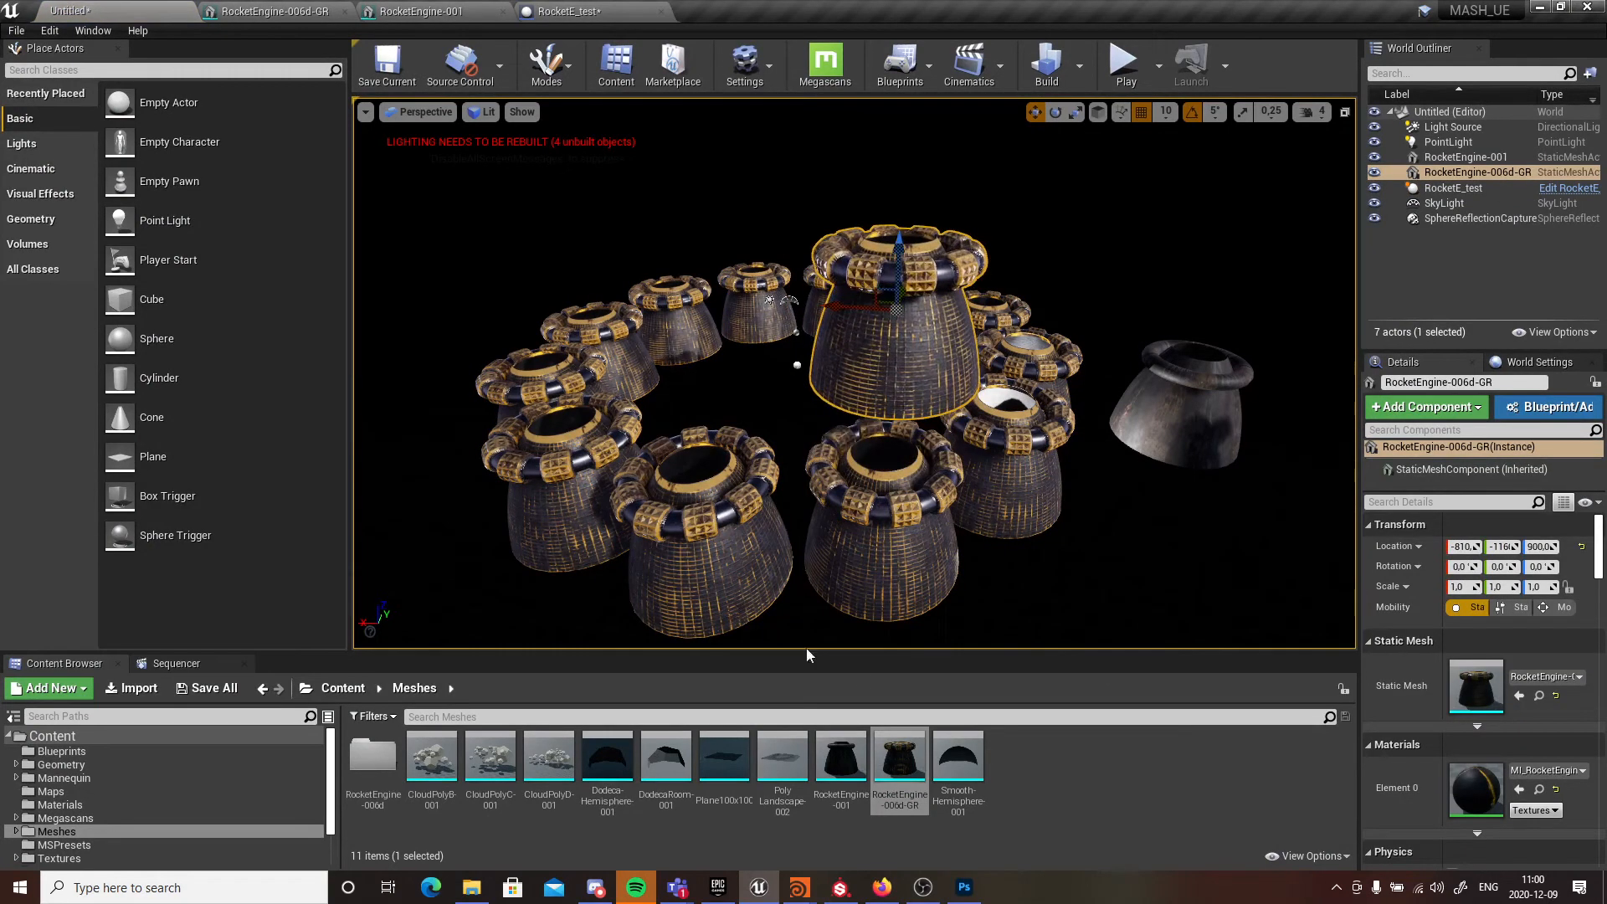
- Duplicate the MI_RocketEngine-006d material instance in the Materials folder and apply the duplicate to the raised engine
click(61, 804)
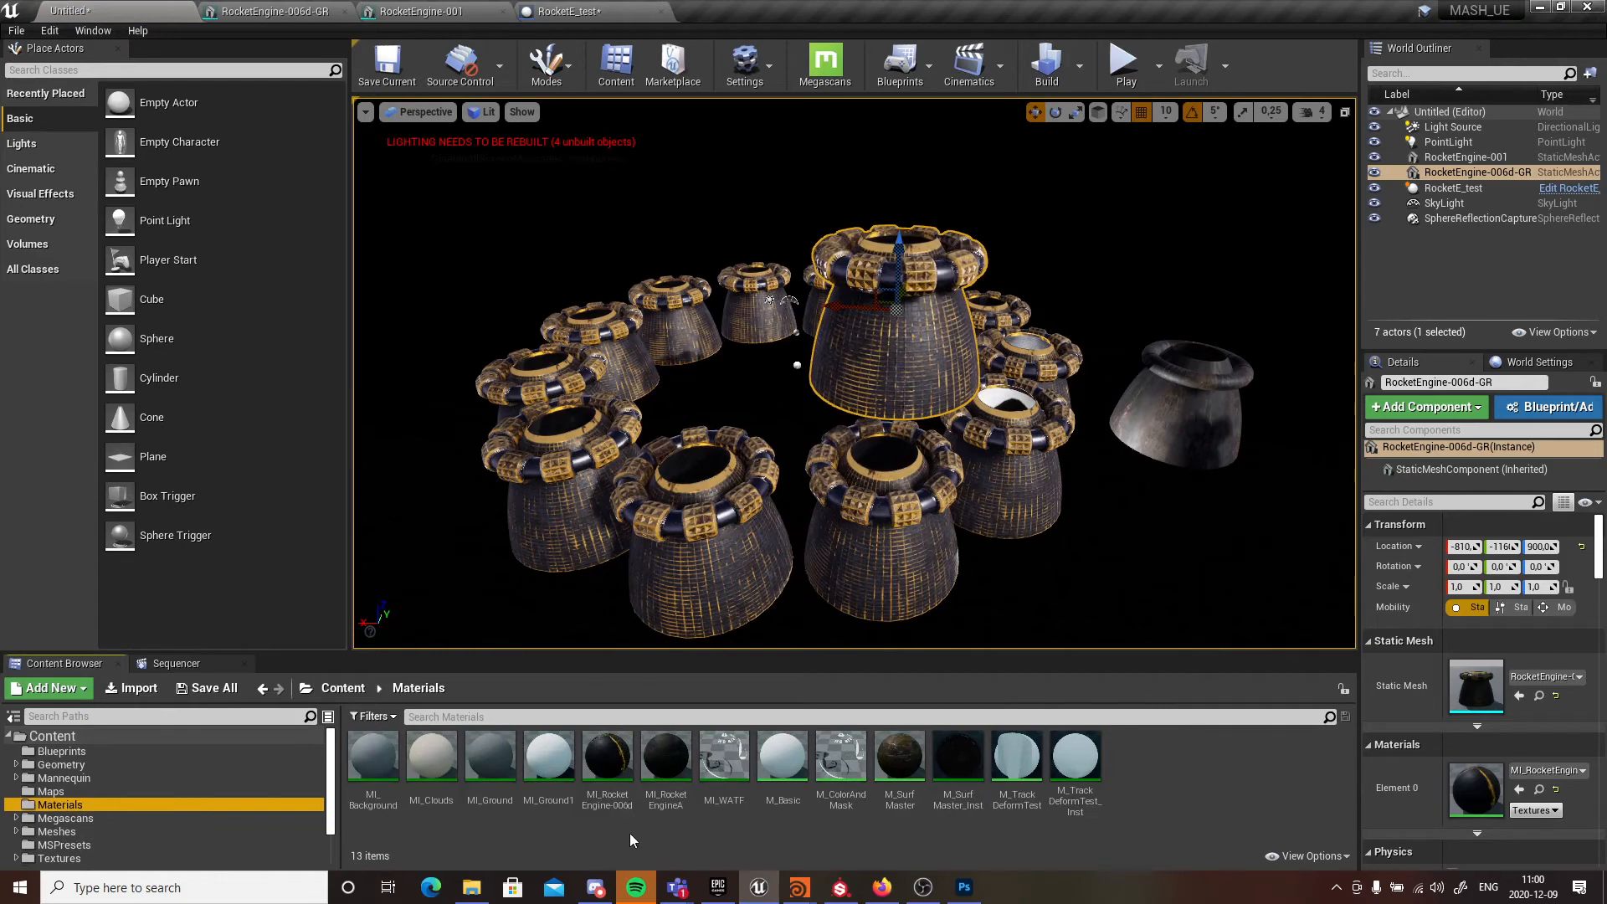
click(607, 757)
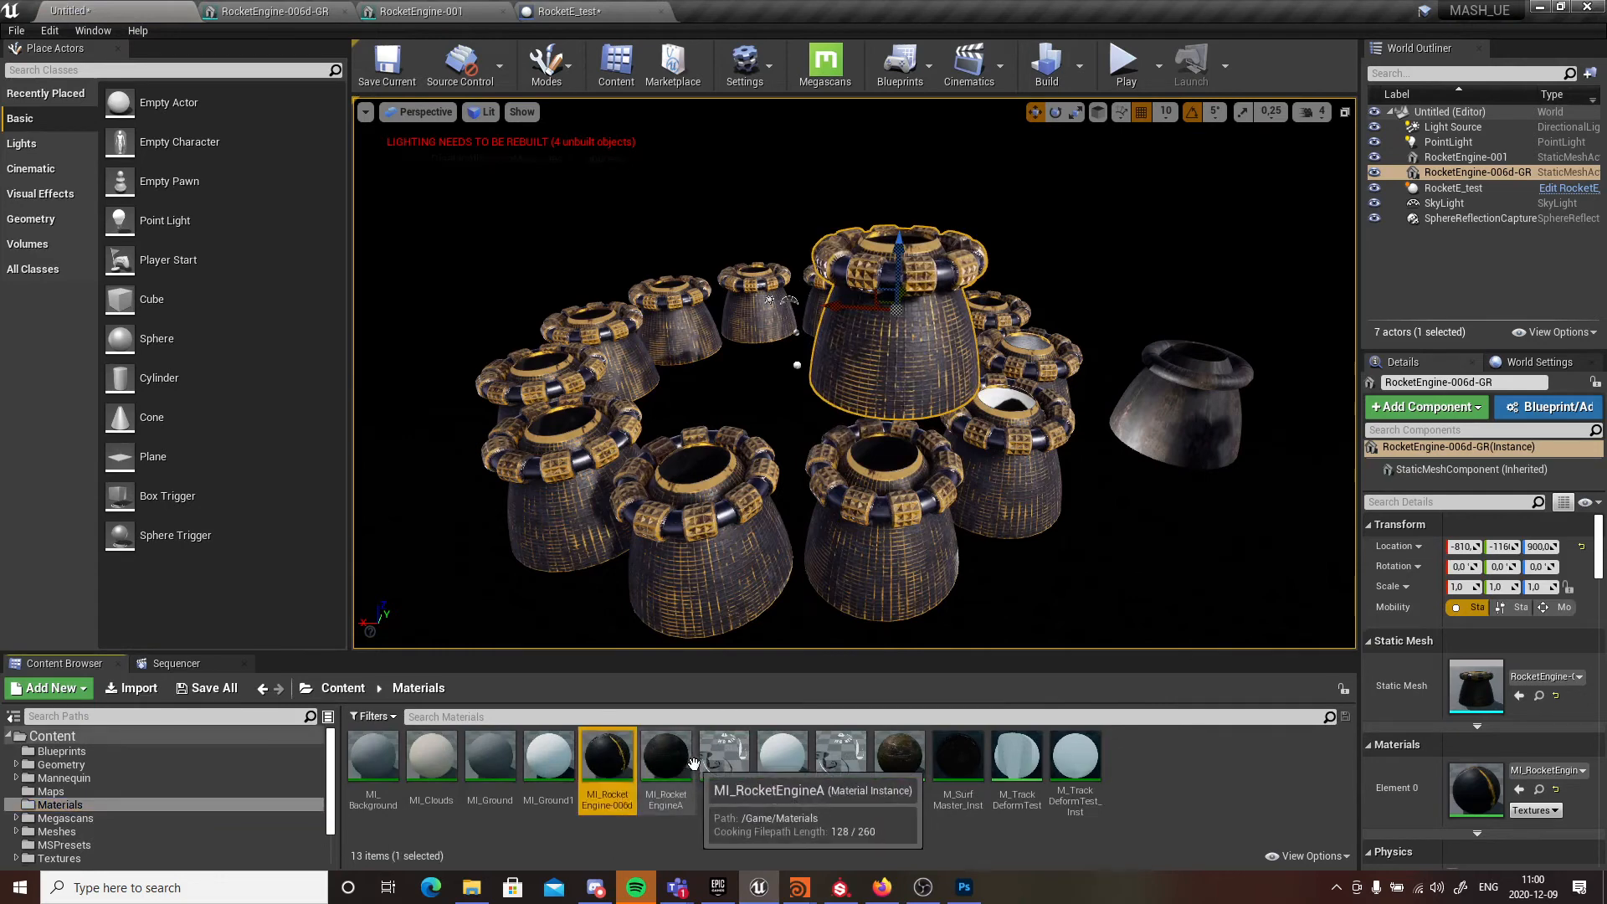
right_click(614, 757)
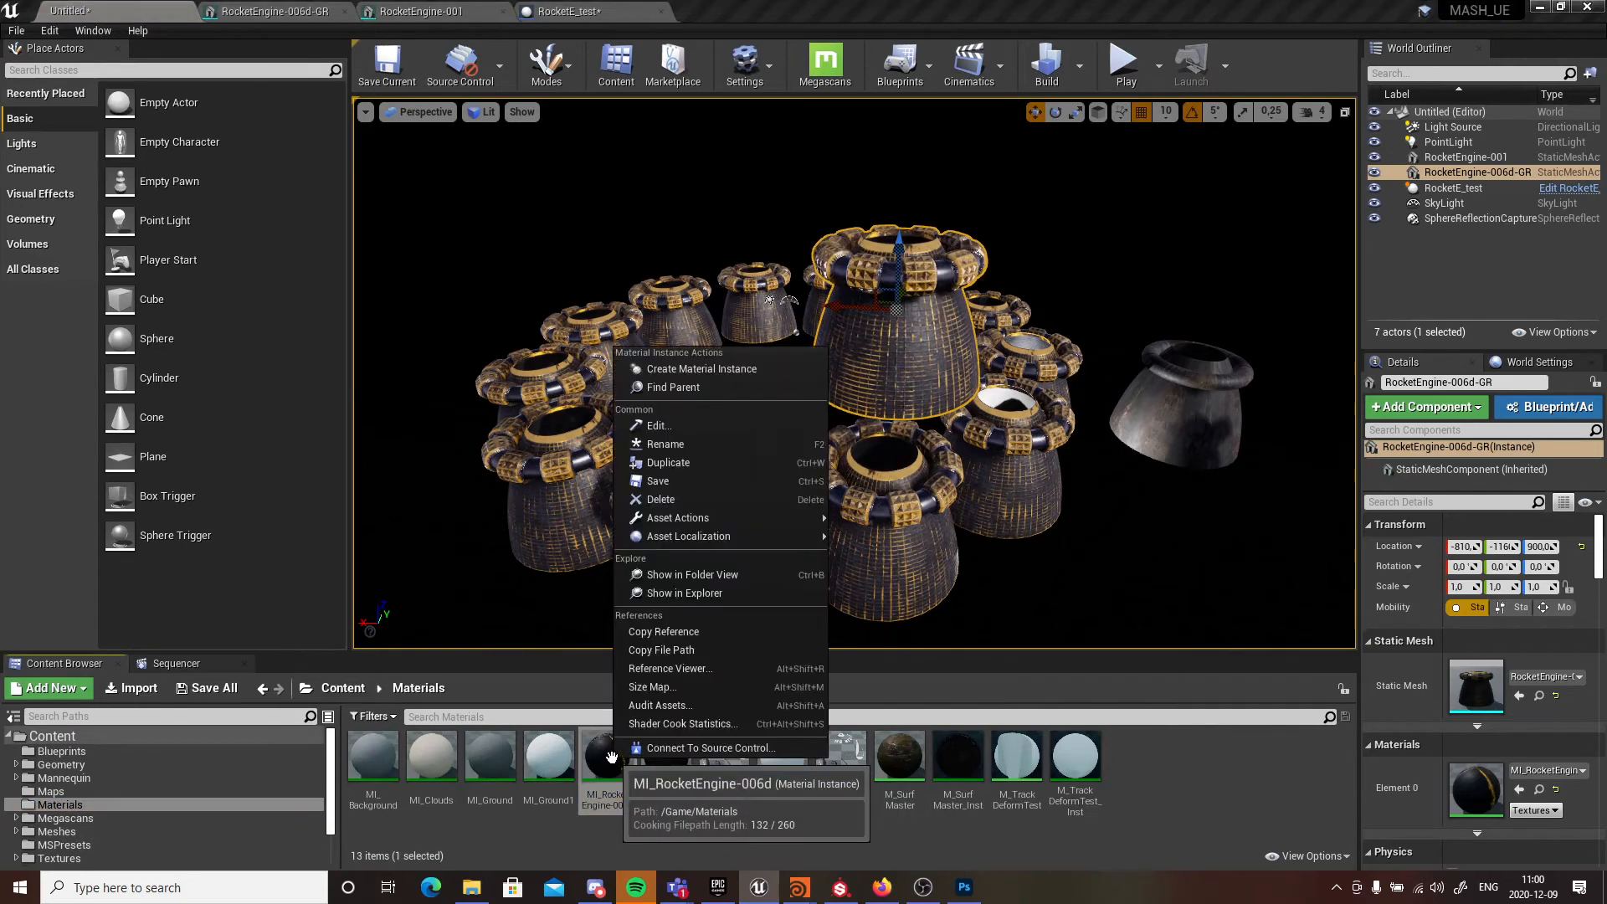
click(684, 463)
click(663, 767)
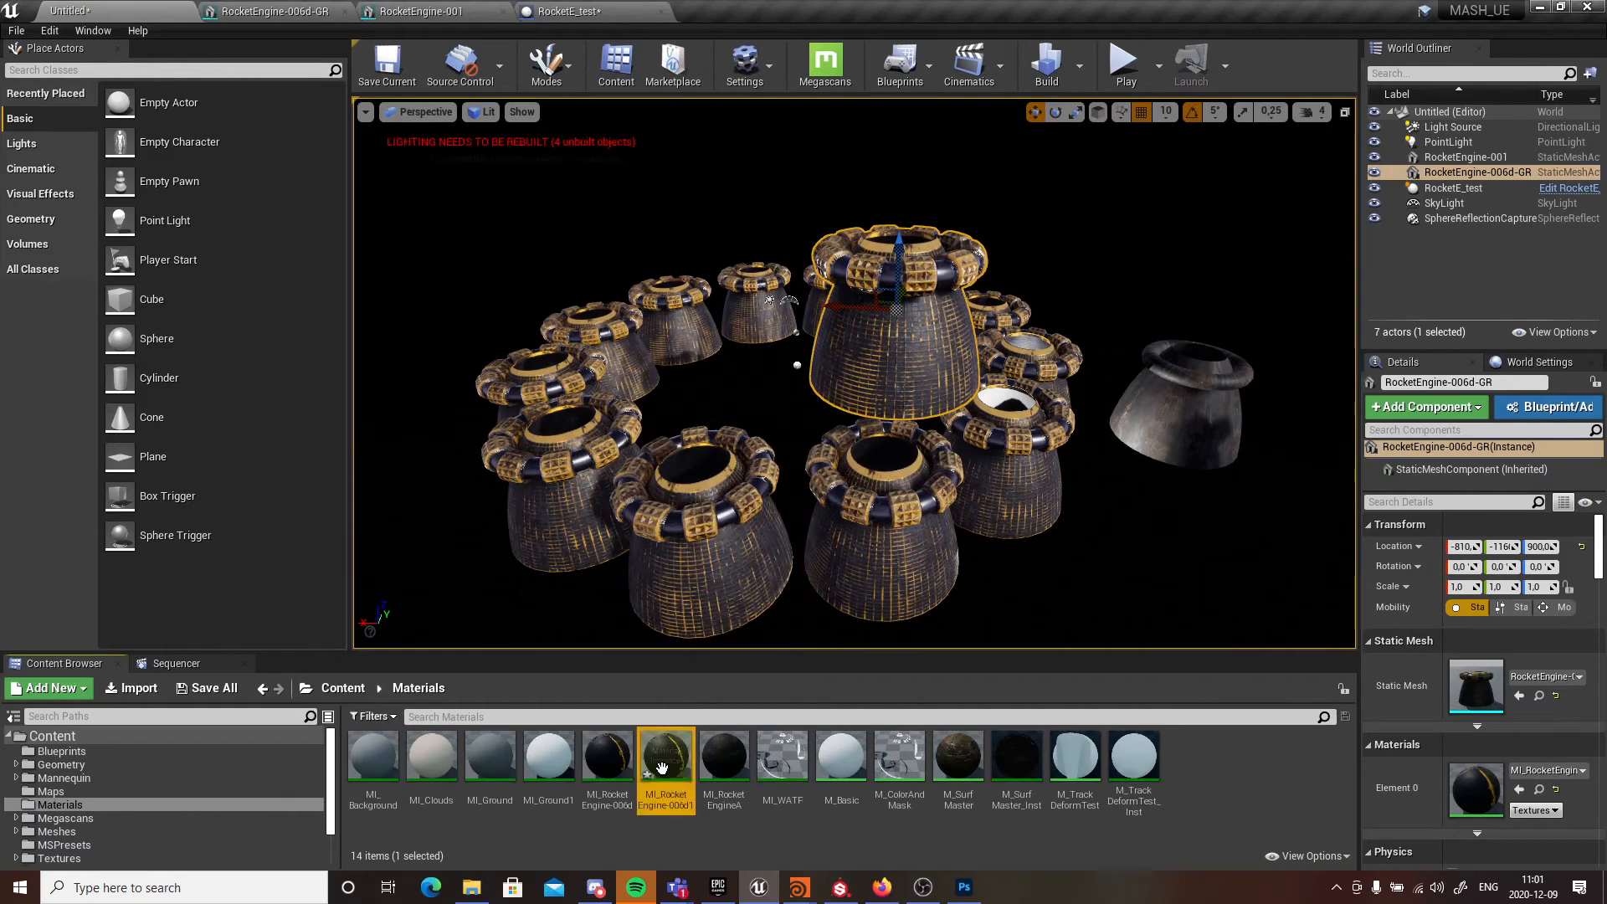
drag(662, 766, 925, 323)
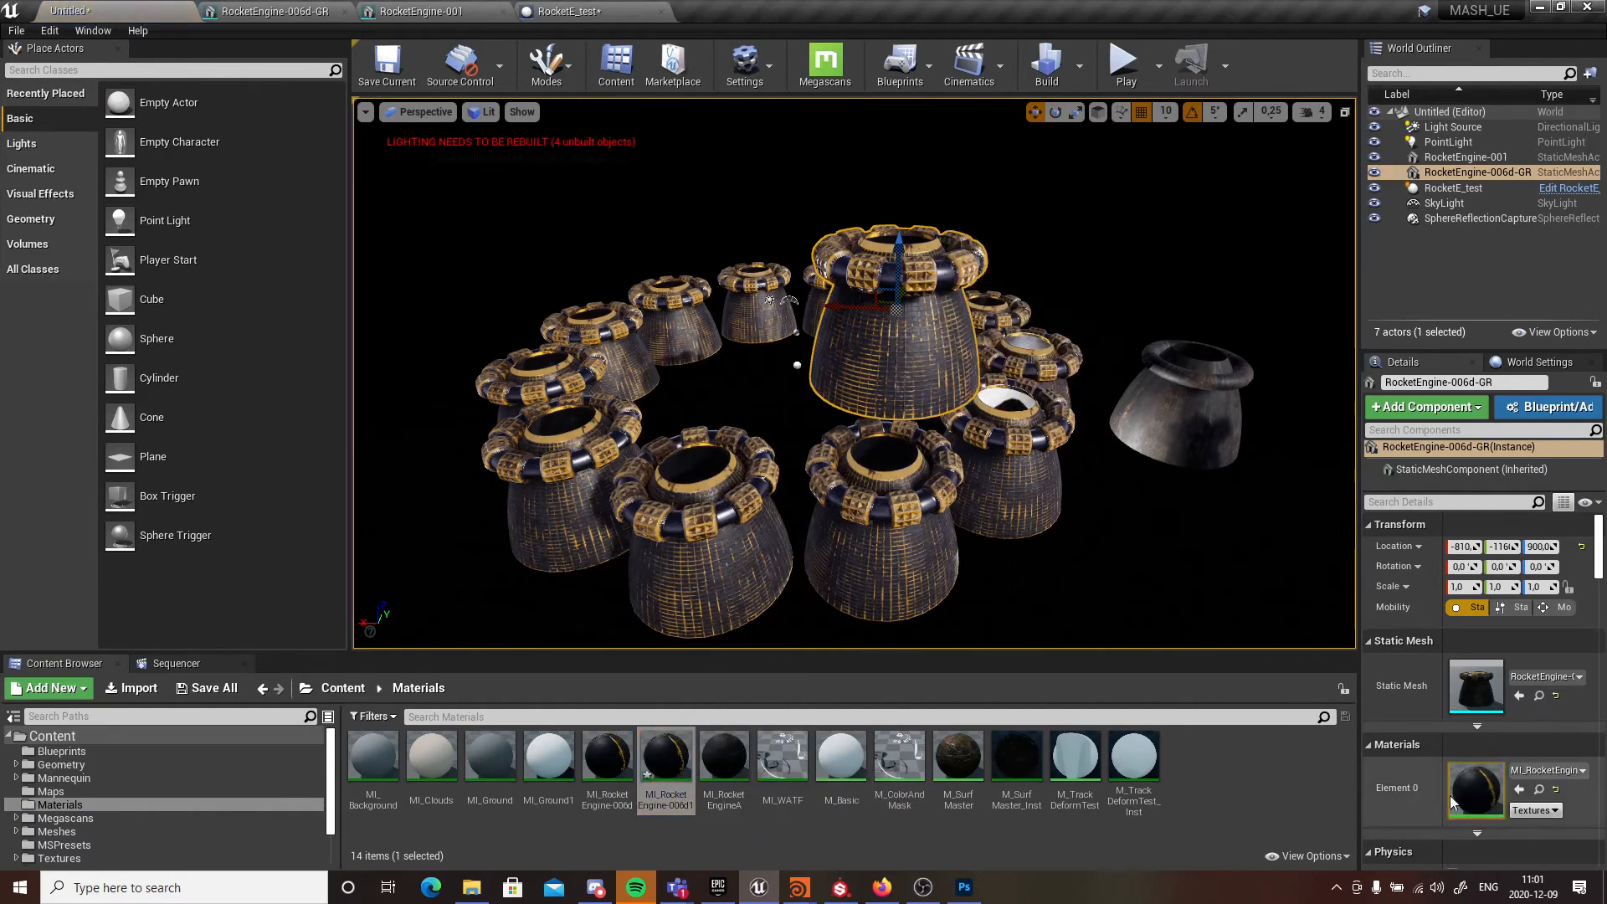
- Open the duplicated material instance in a floating, enlarged window beside the raised engine and show its texture parameters
double_click(1476, 785)
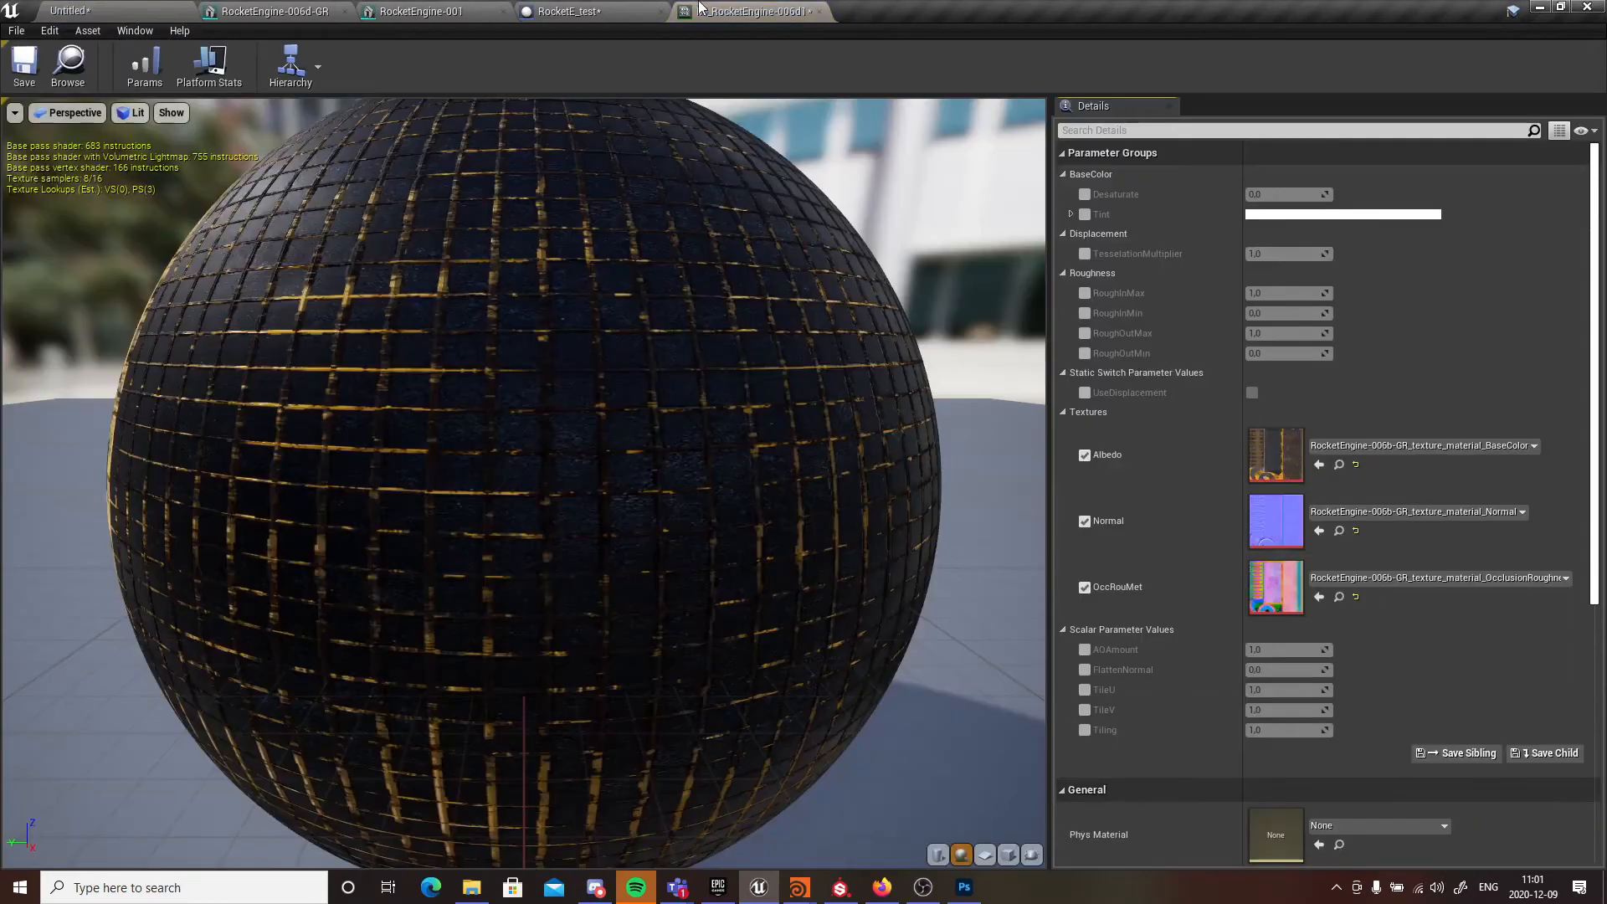
drag(702, 8, 856, 146)
click(81, 9)
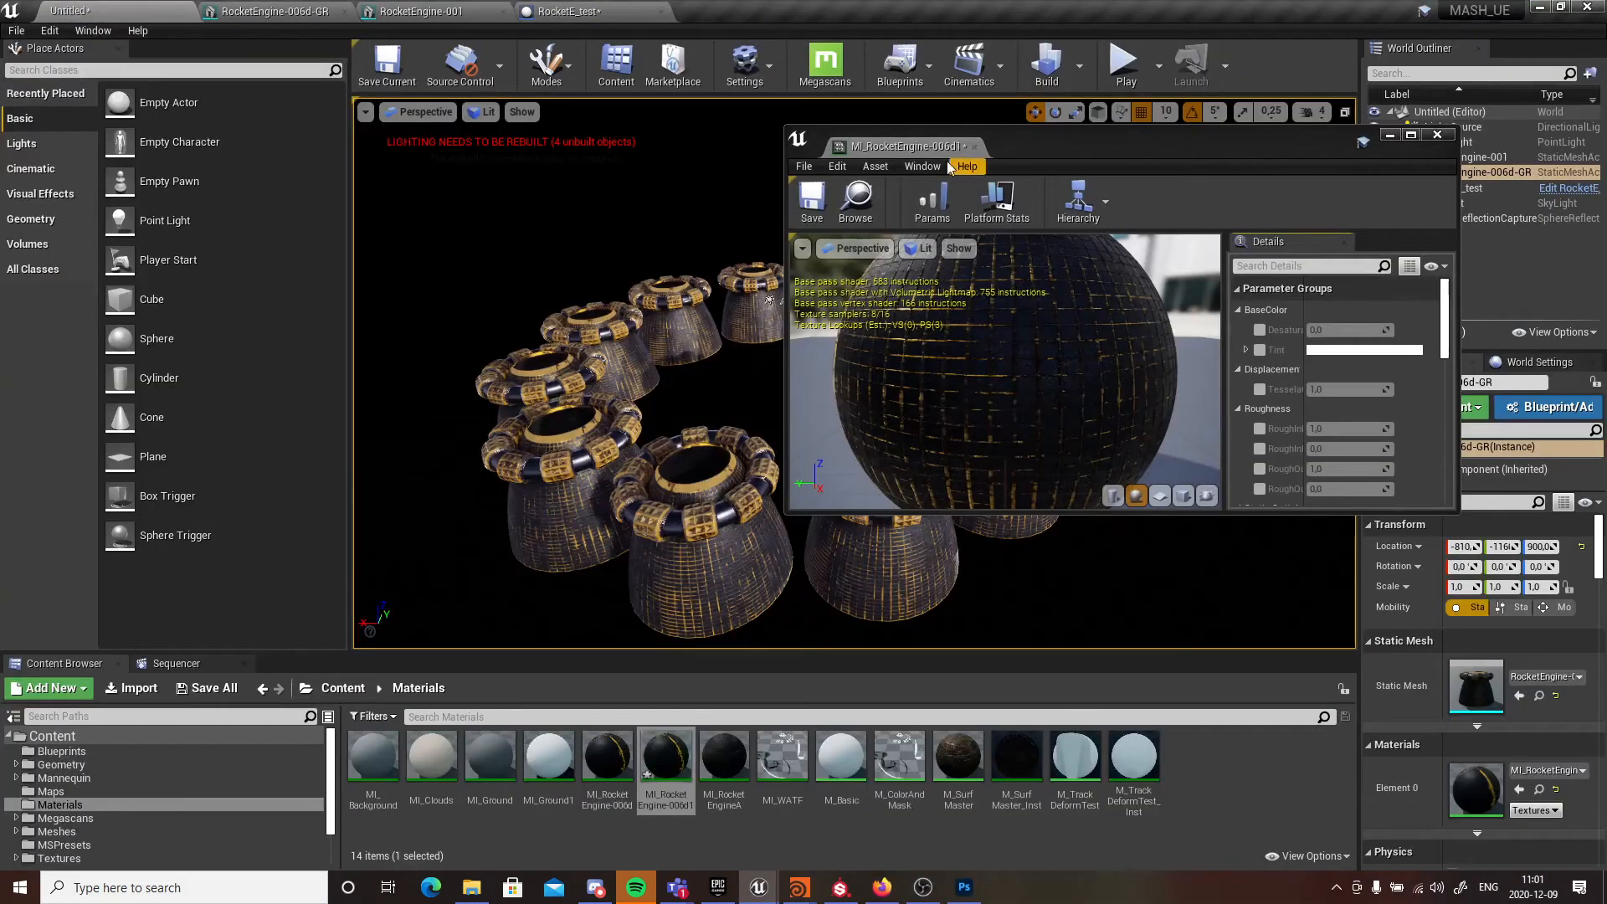
drag(958, 142, 247, 88)
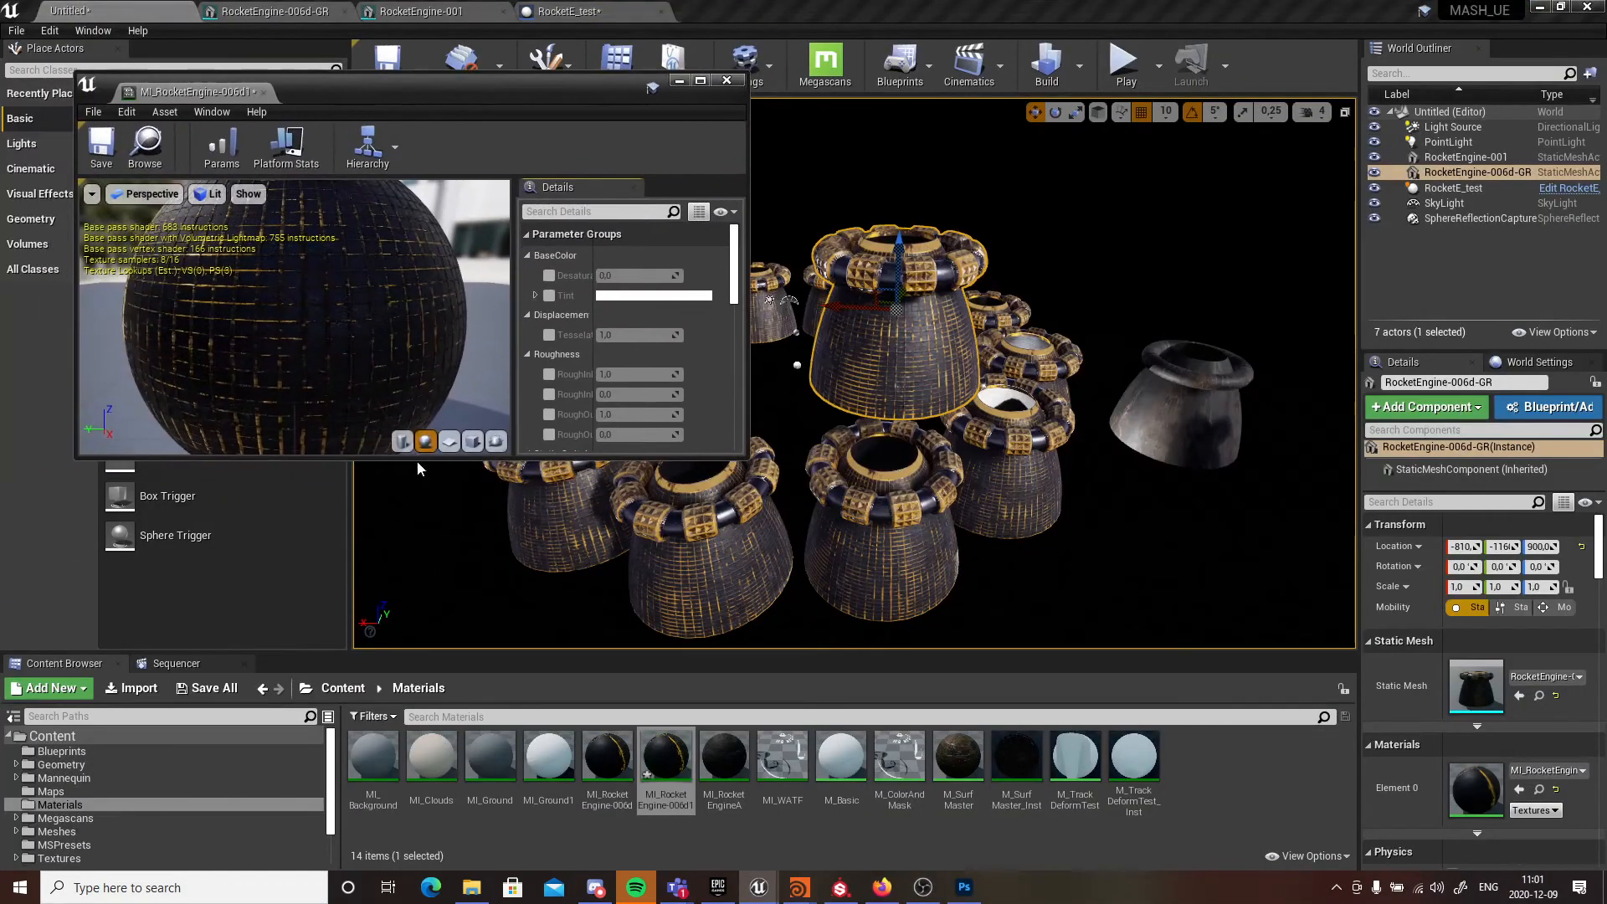
drag(417, 460, 407, 710)
scroll(620, 452, down, 2)
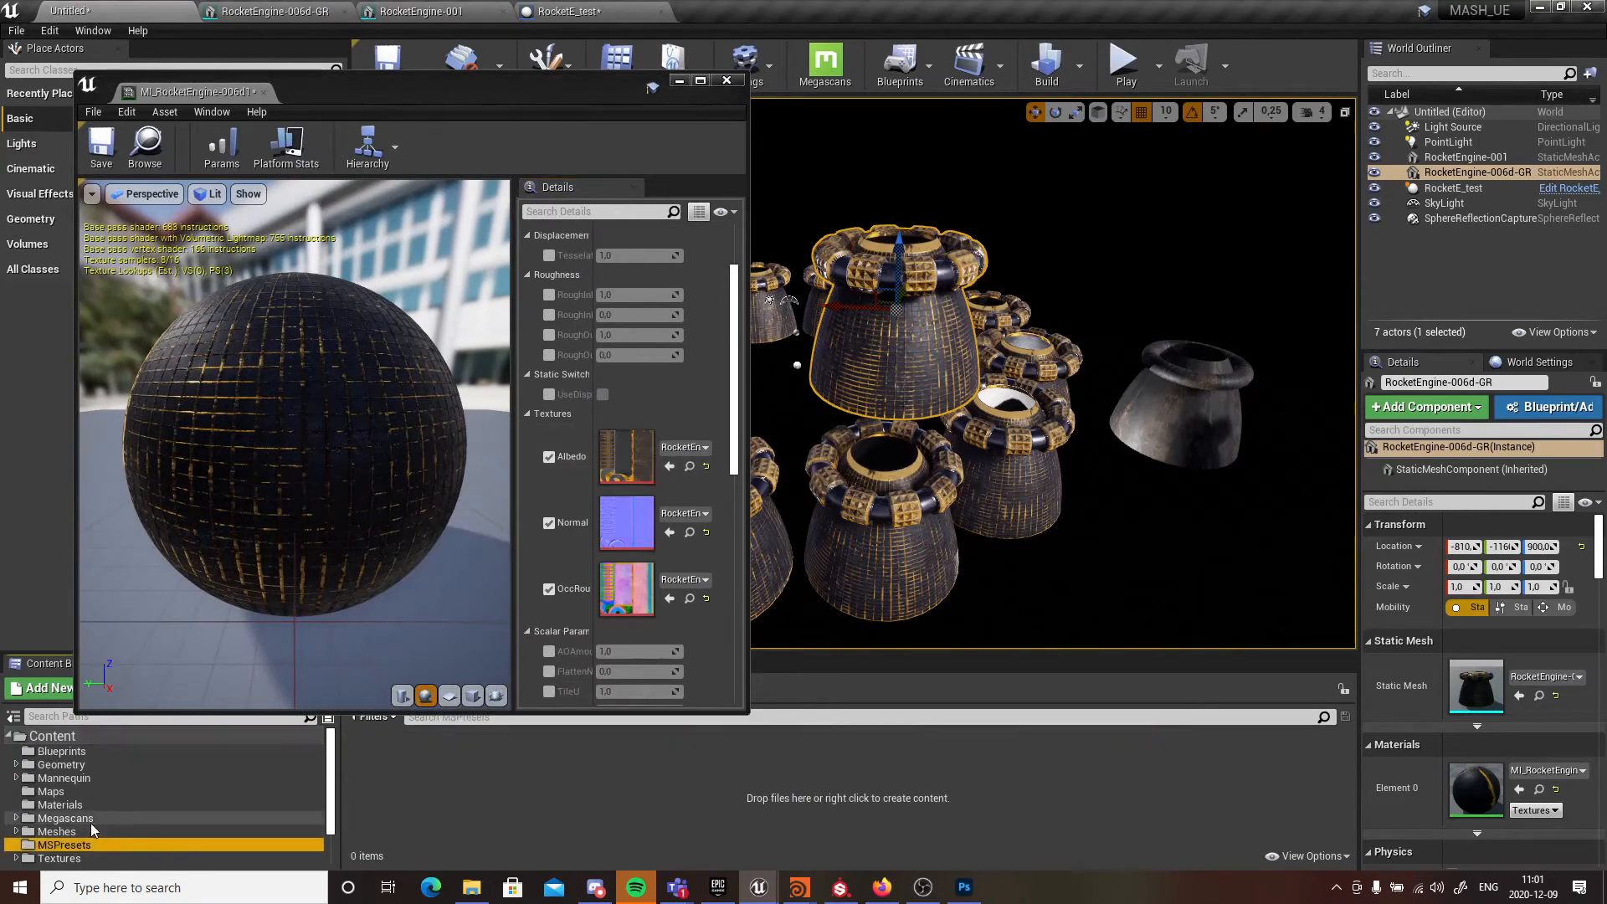
scroll(71, 825, down, 2)
click(60, 799)
scroll(67, 804, up, 2)
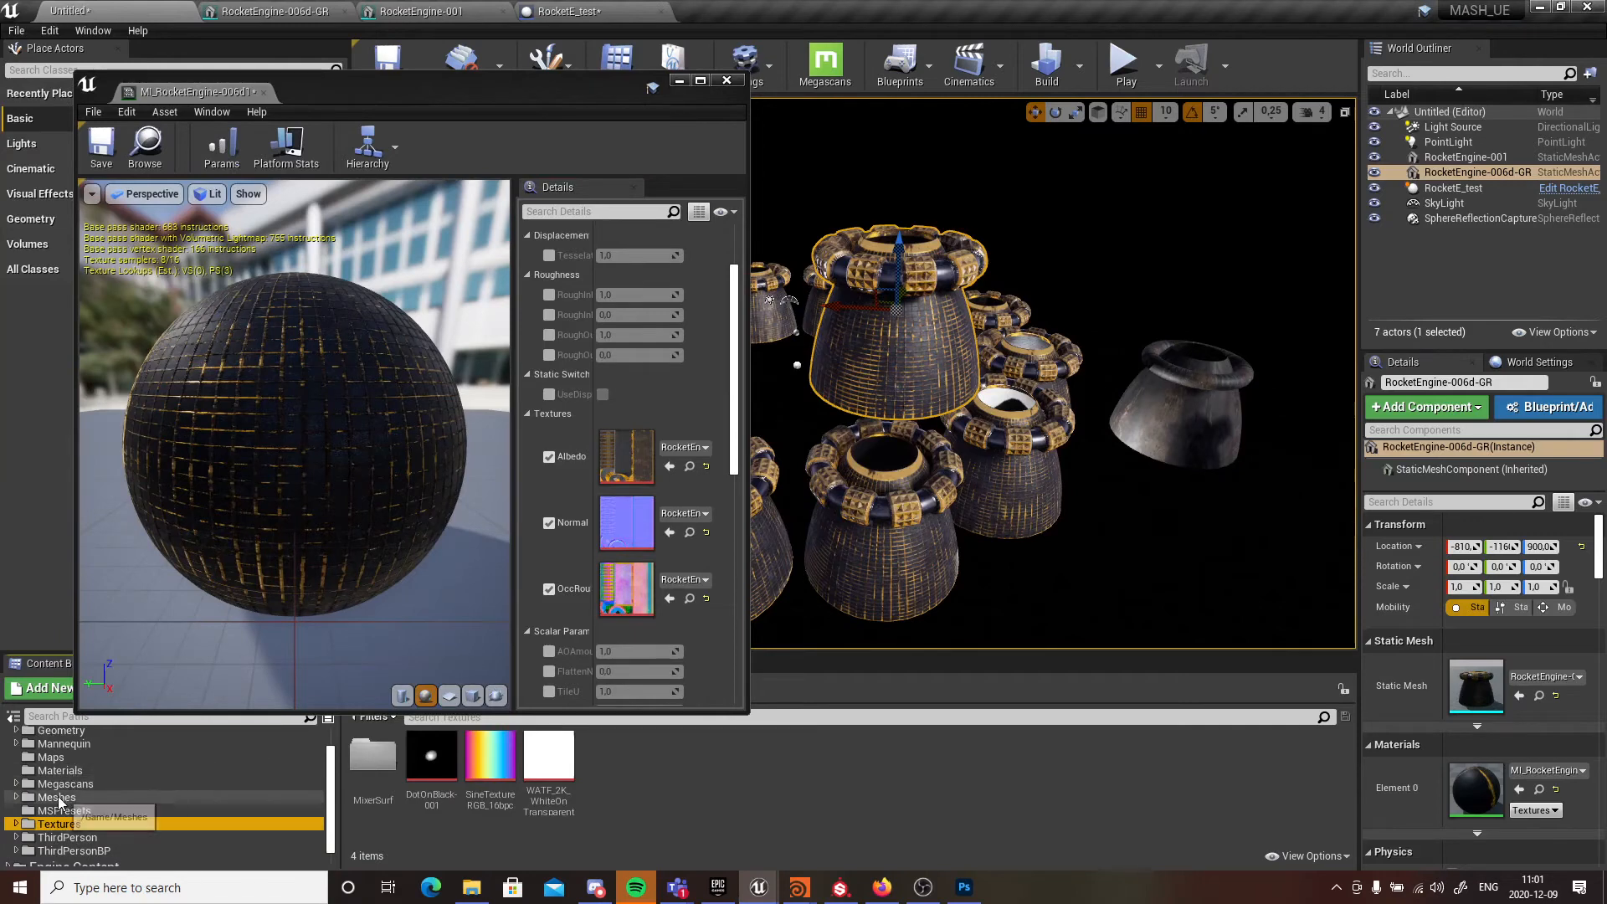
click(56, 797)
click(367, 757)
double_click(368, 757)
right_click(701, 792)
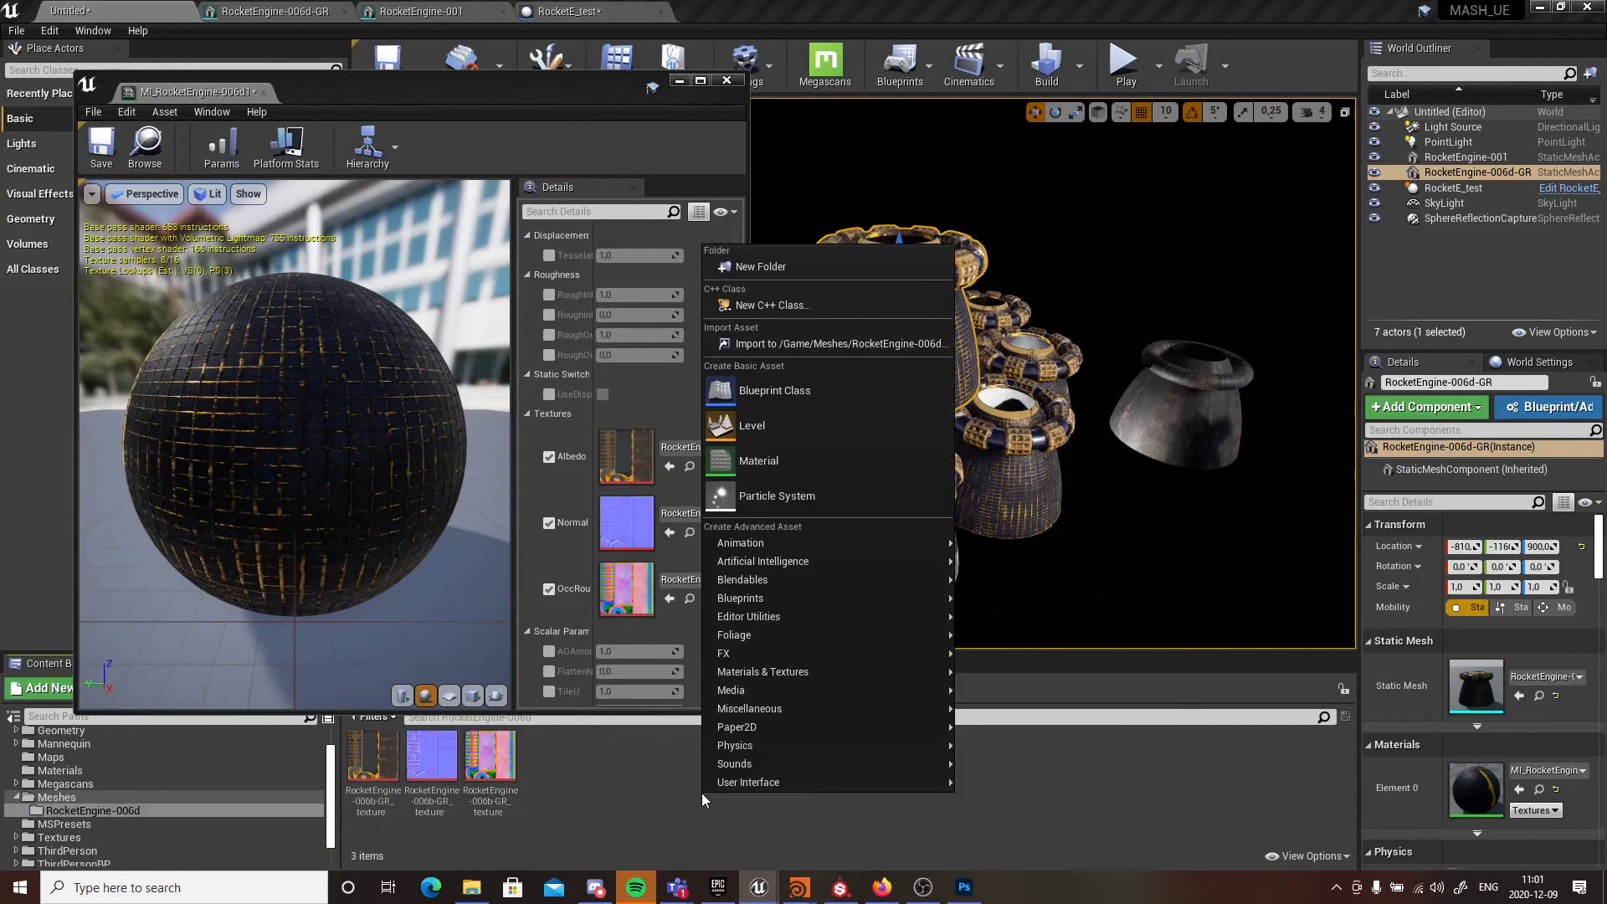
click(800, 344)
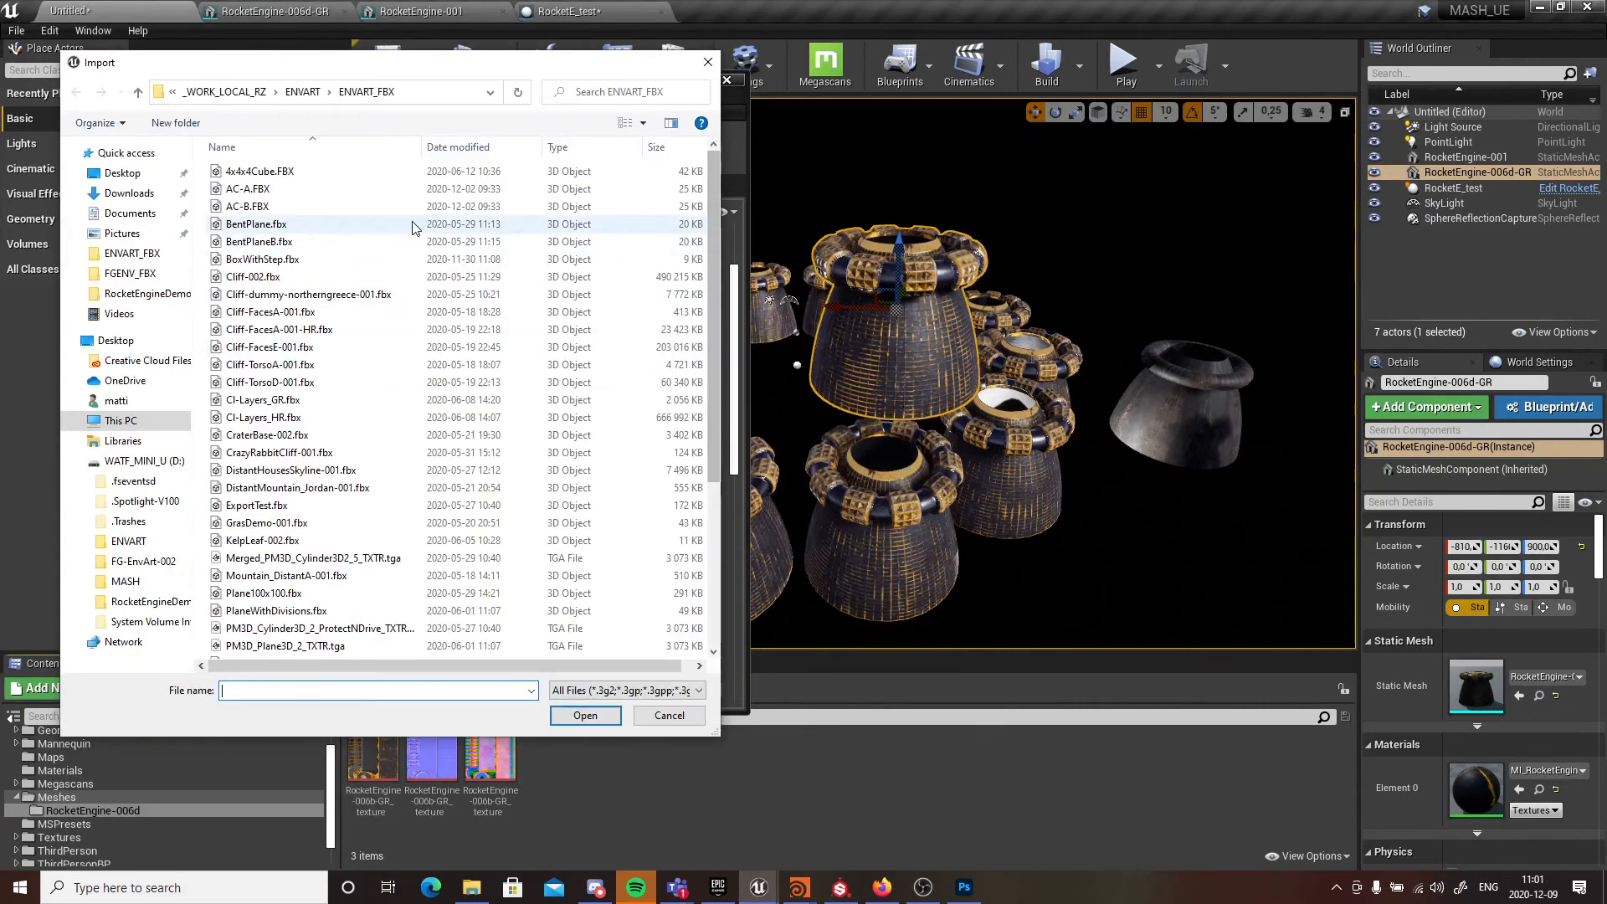
click(302, 92)
double_click(253, 295)
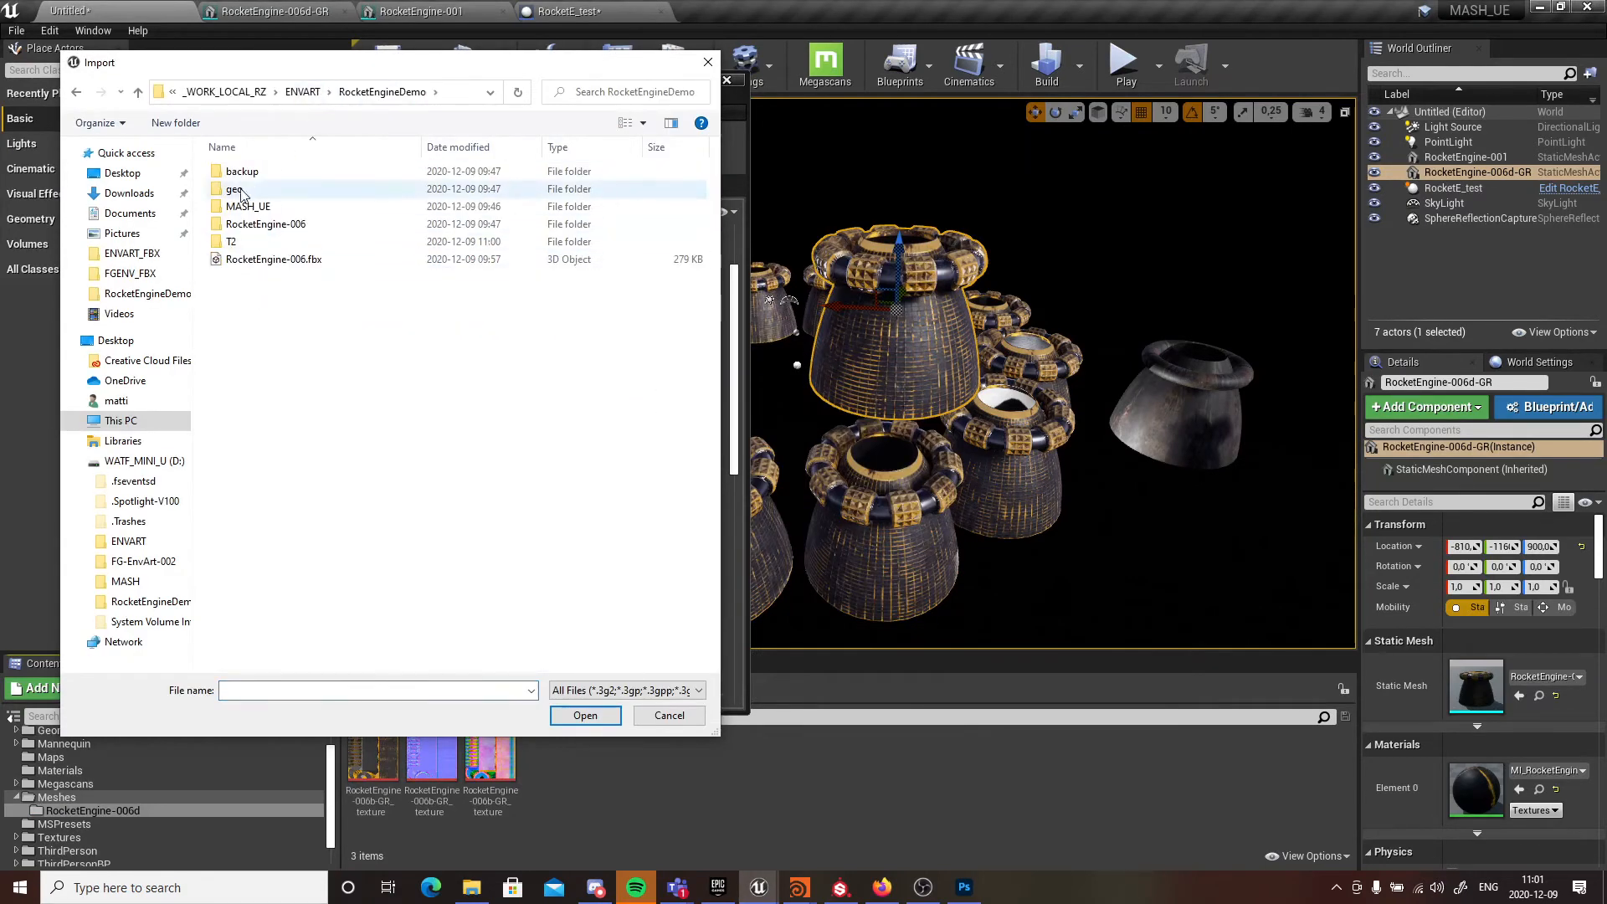
double_click(265, 224)
click(284, 93)
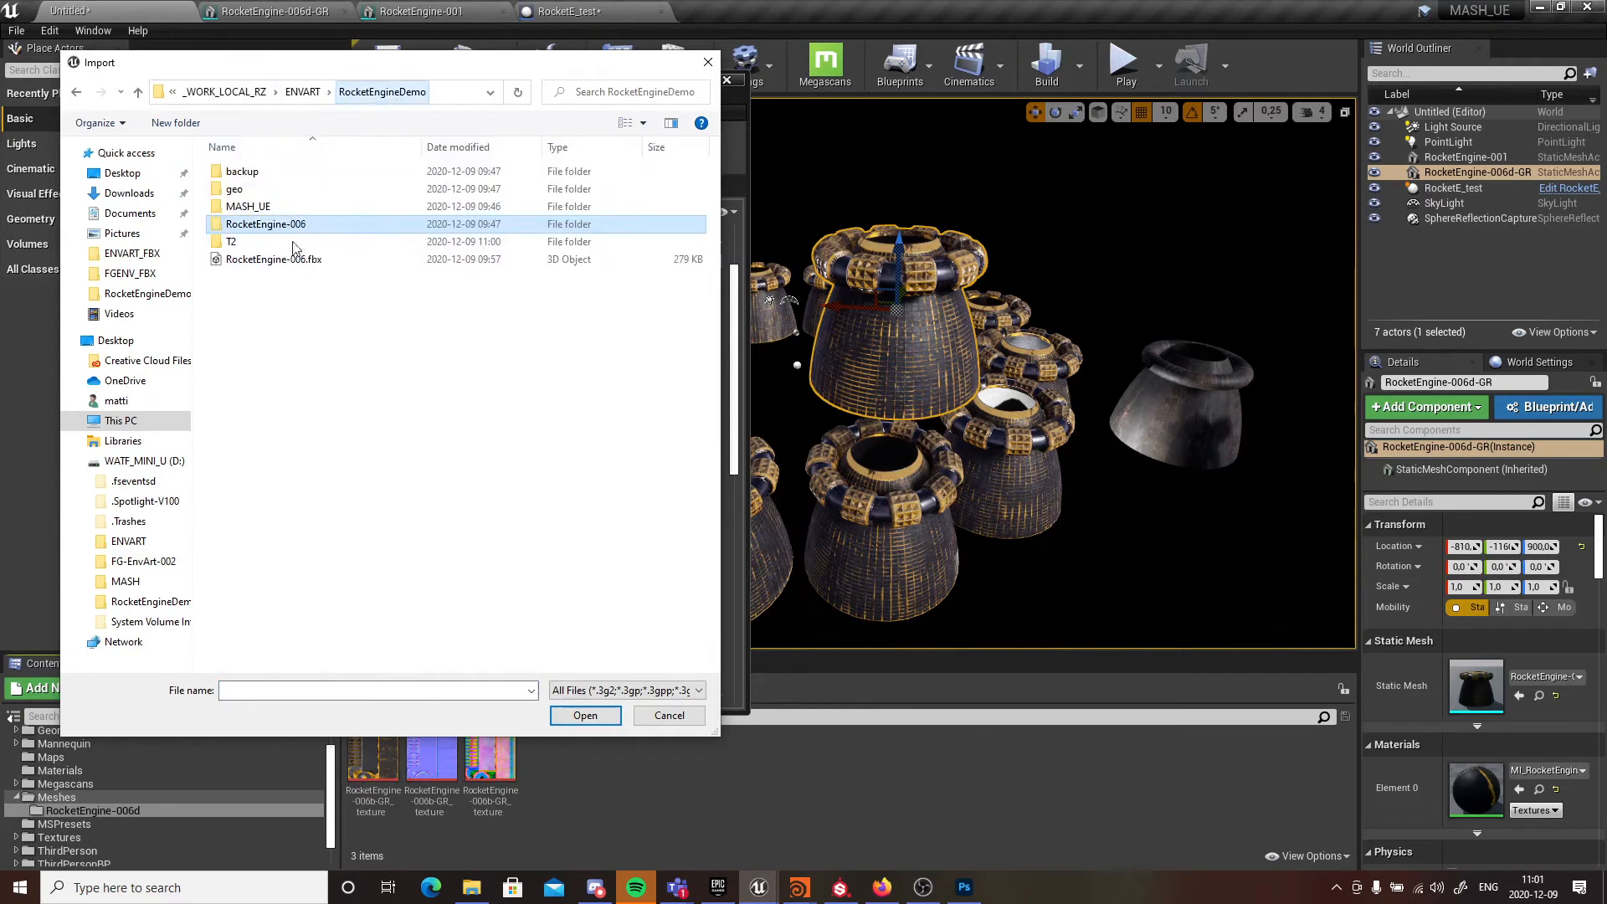
double_click(233, 242)
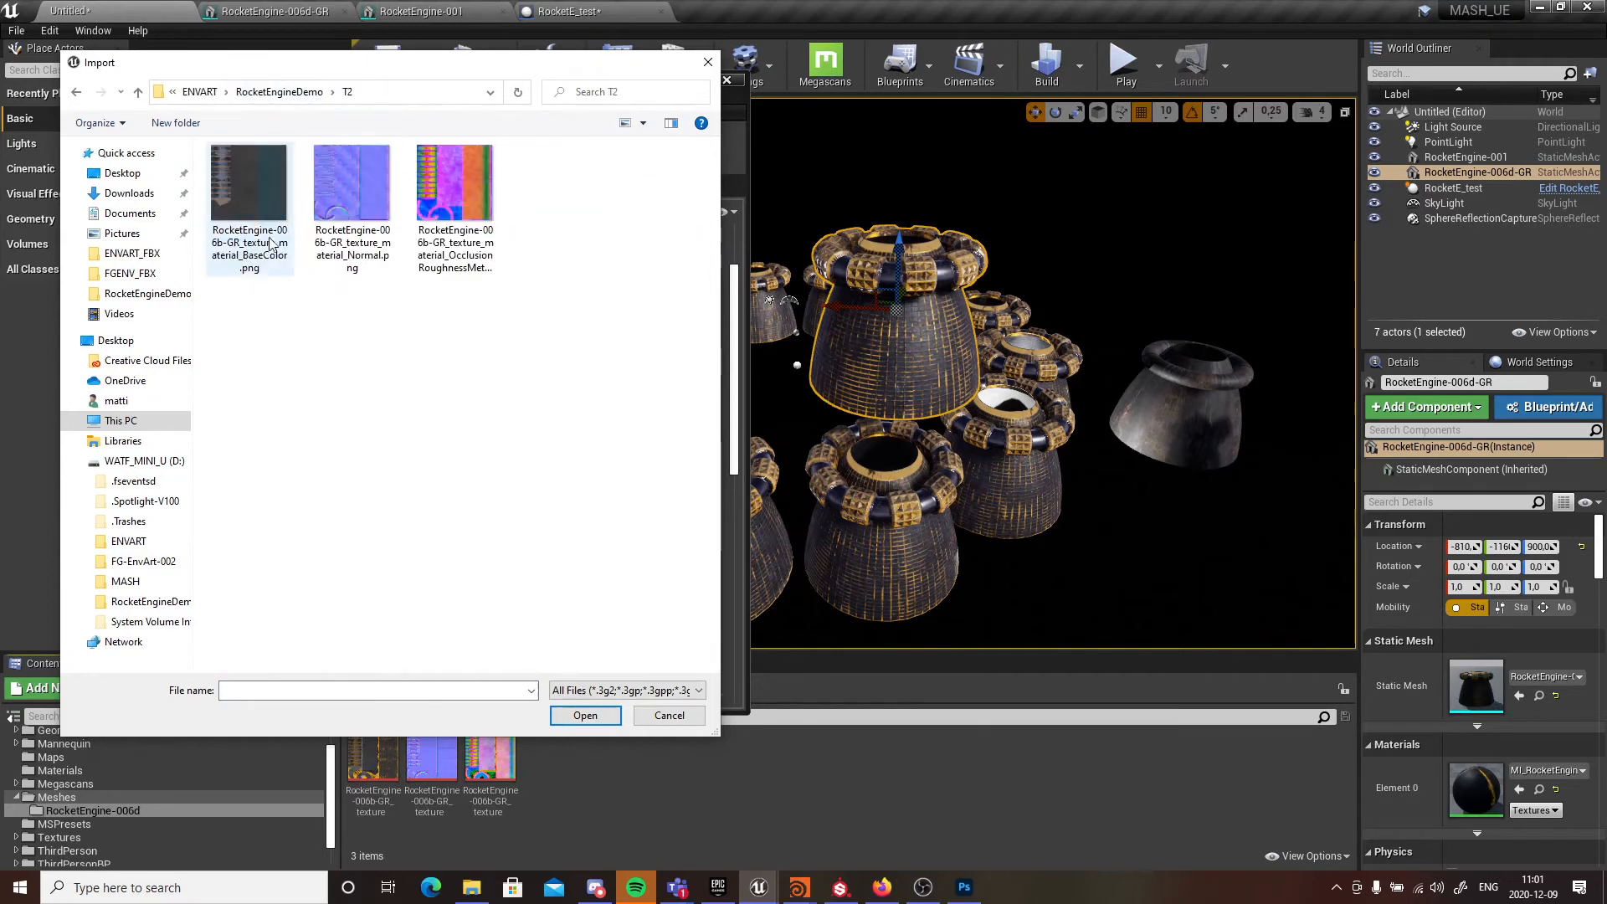
click(249, 193)
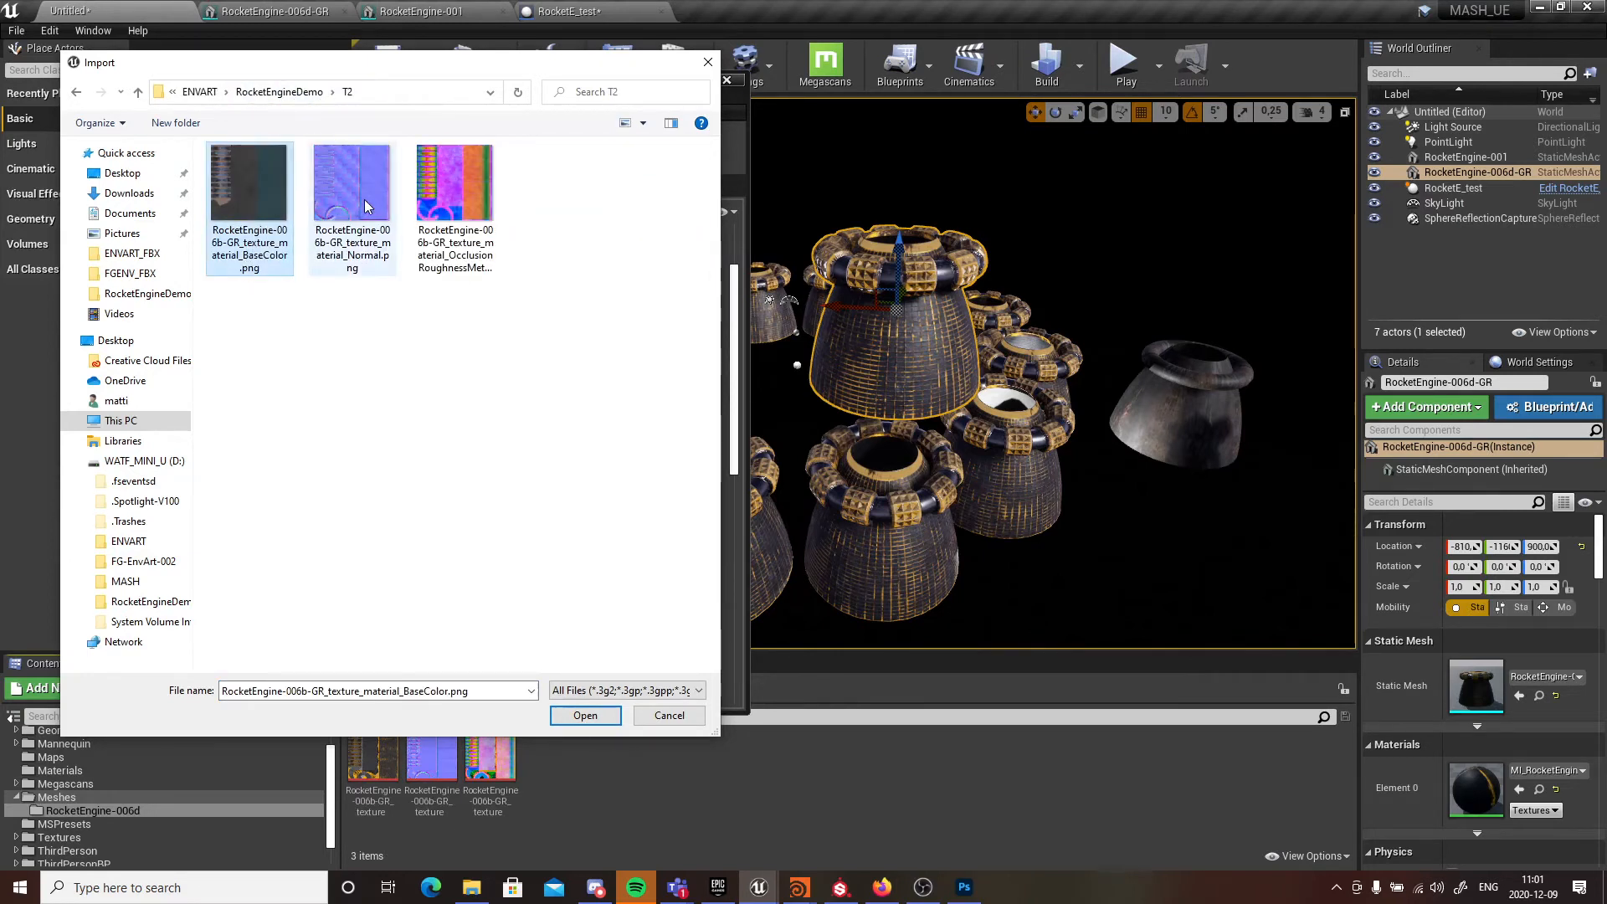
click(669, 716)
- Create a folder named T2 inside the Meshes folder and open it
drag(605, 124, 617, 82)
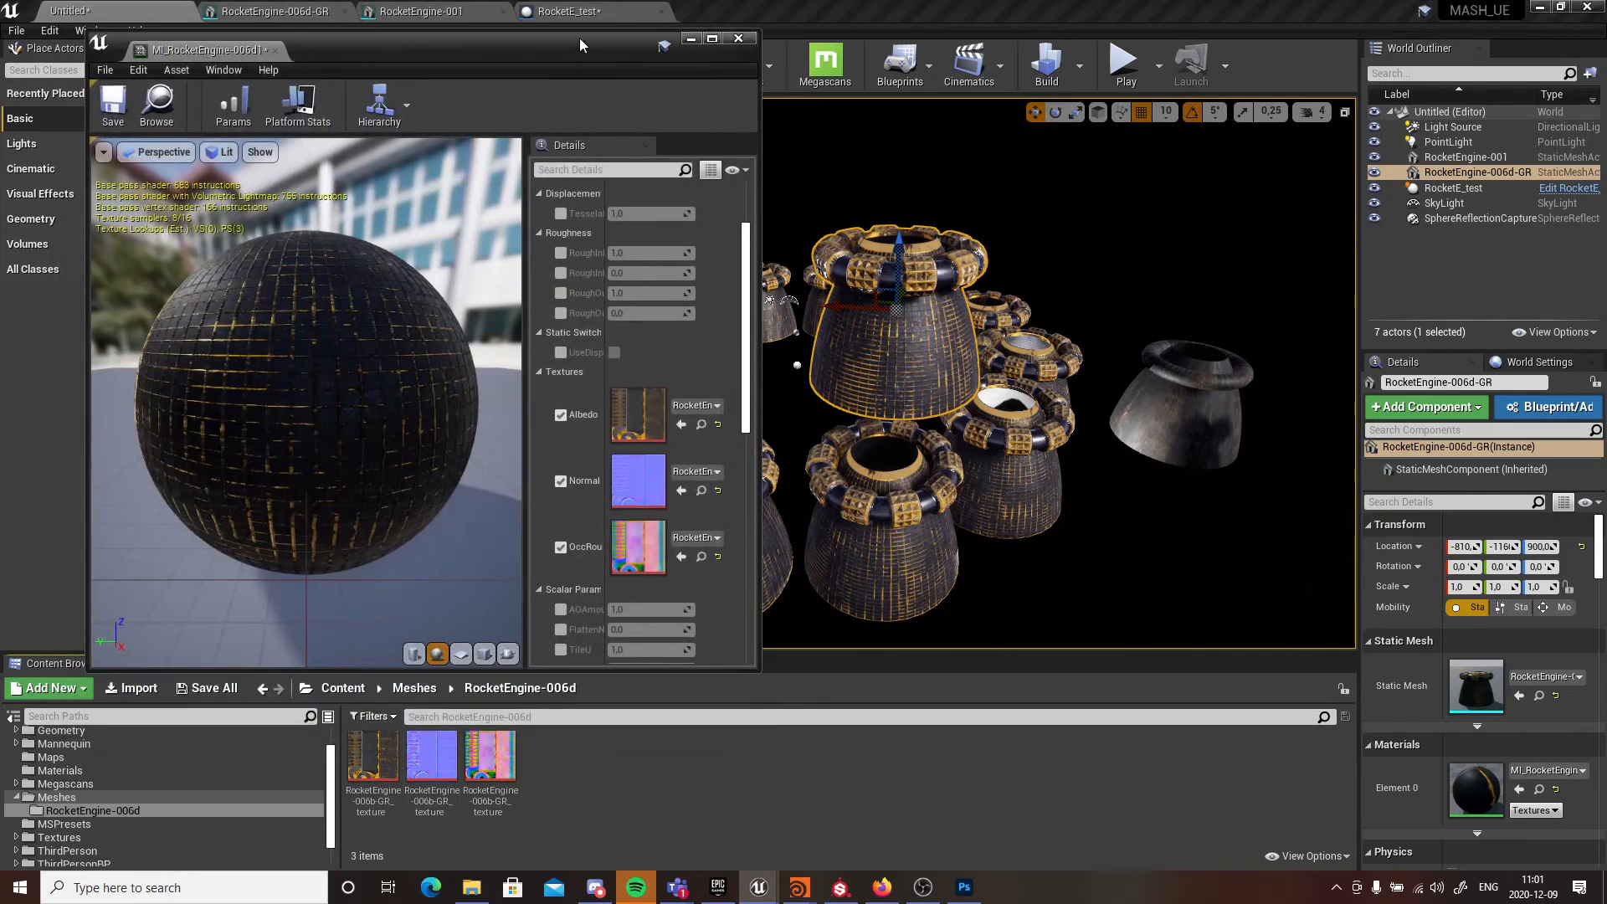
click(415, 688)
right_click(607, 832)
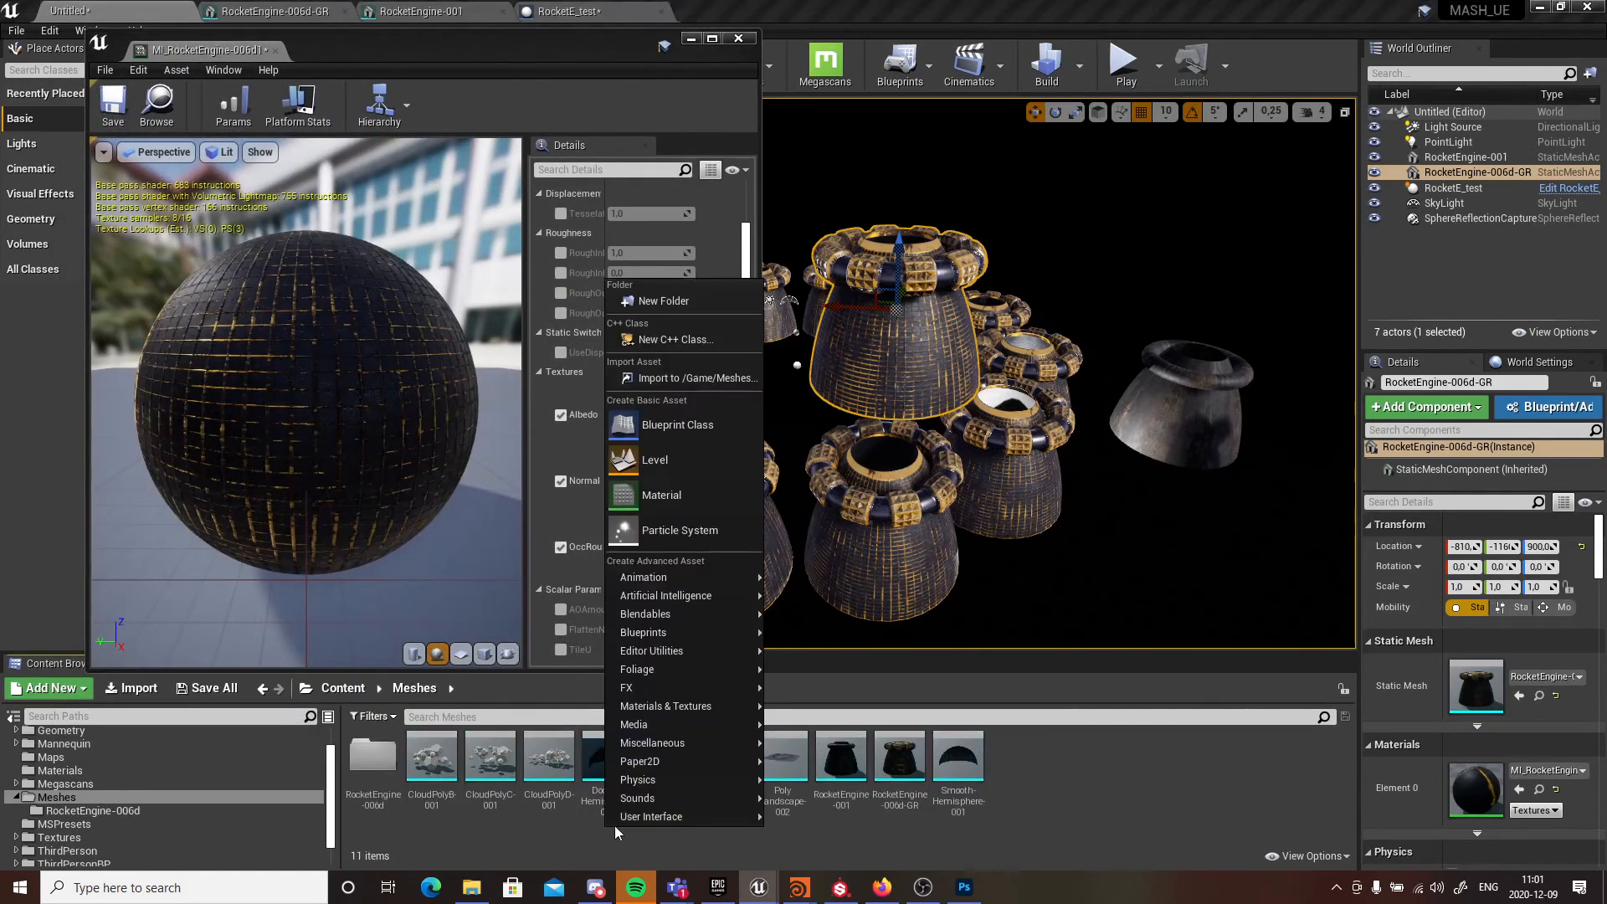
click(666, 302)
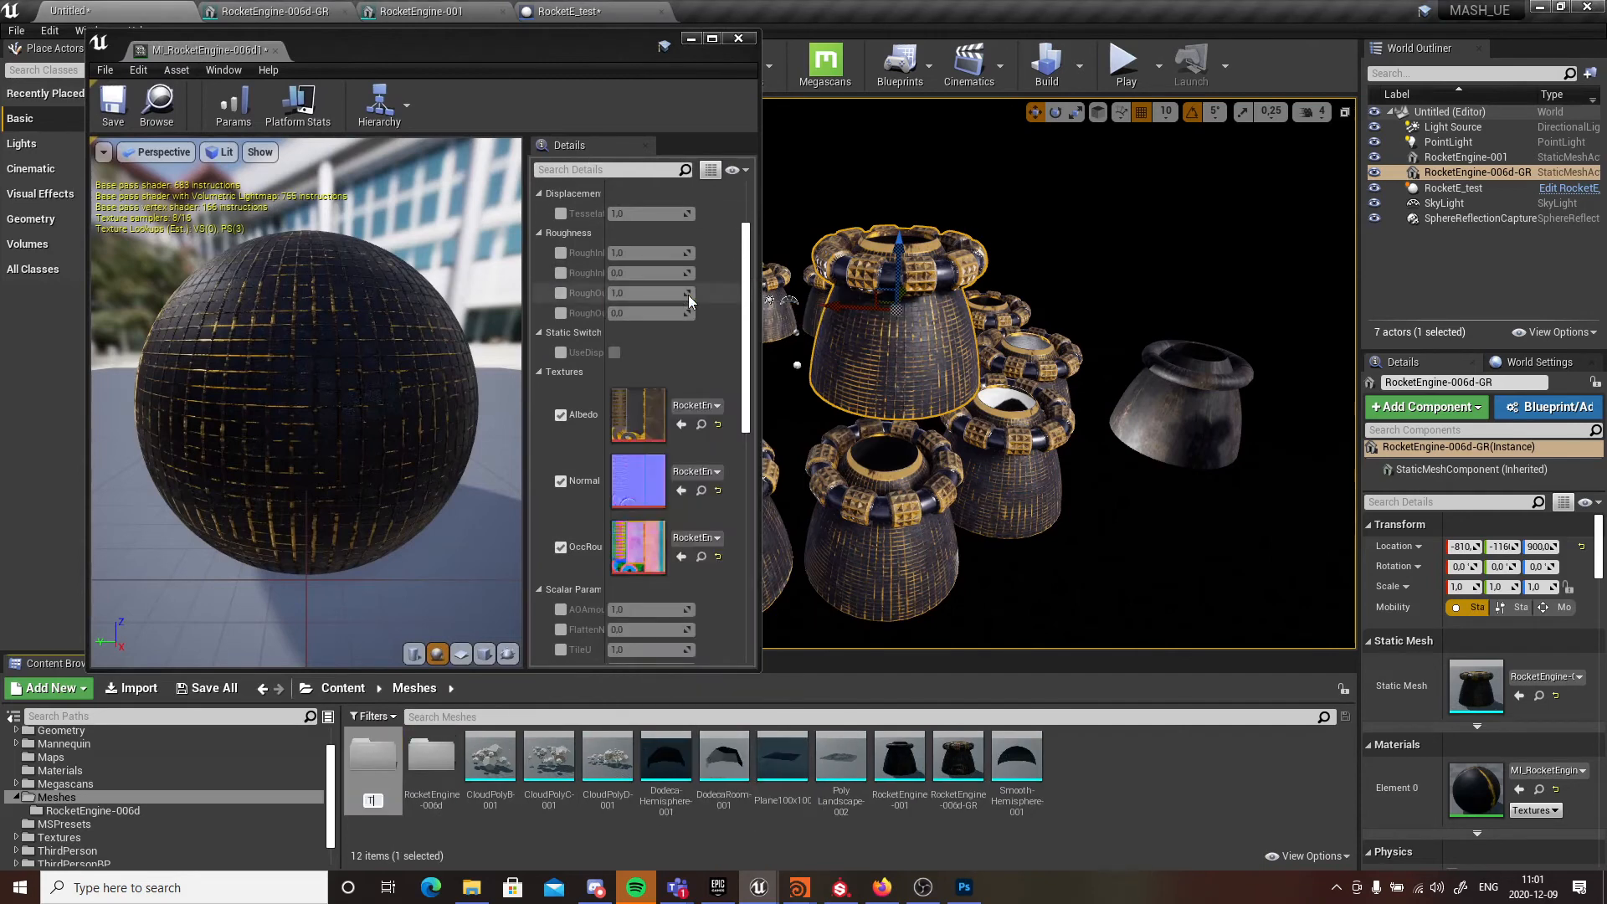
key(Return)
key(Return)
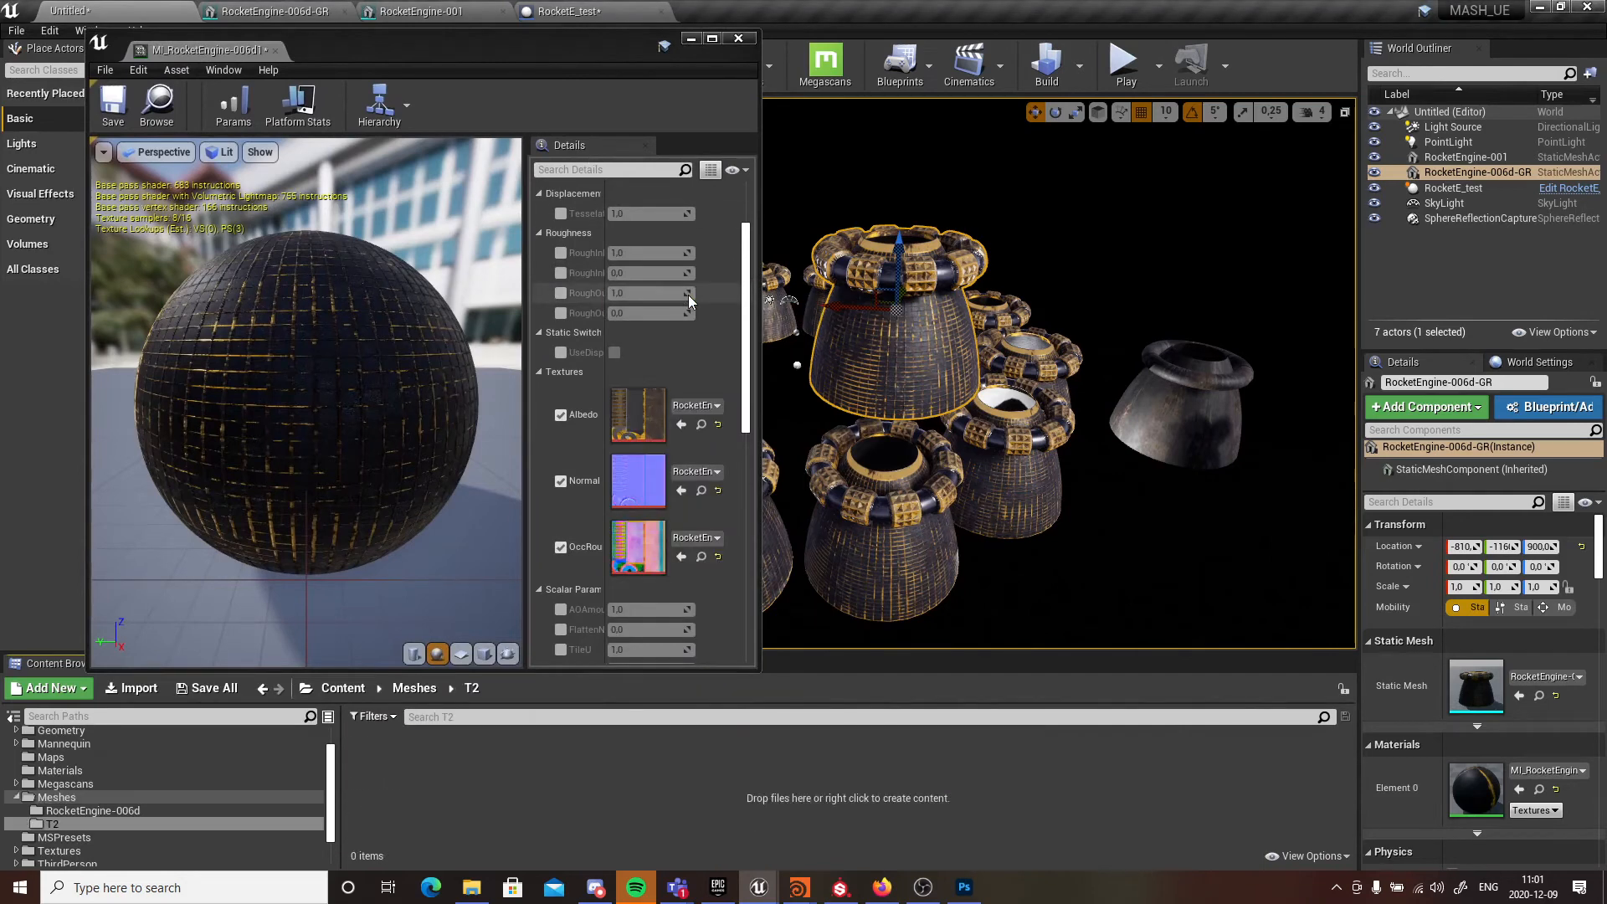
- Import the BaseColor, Normal and OcclusionRoughnessMetallic textures from RocketEngineDemo/T2 on disk into the T2 content folder
right_click(526, 792)
click(610, 338)
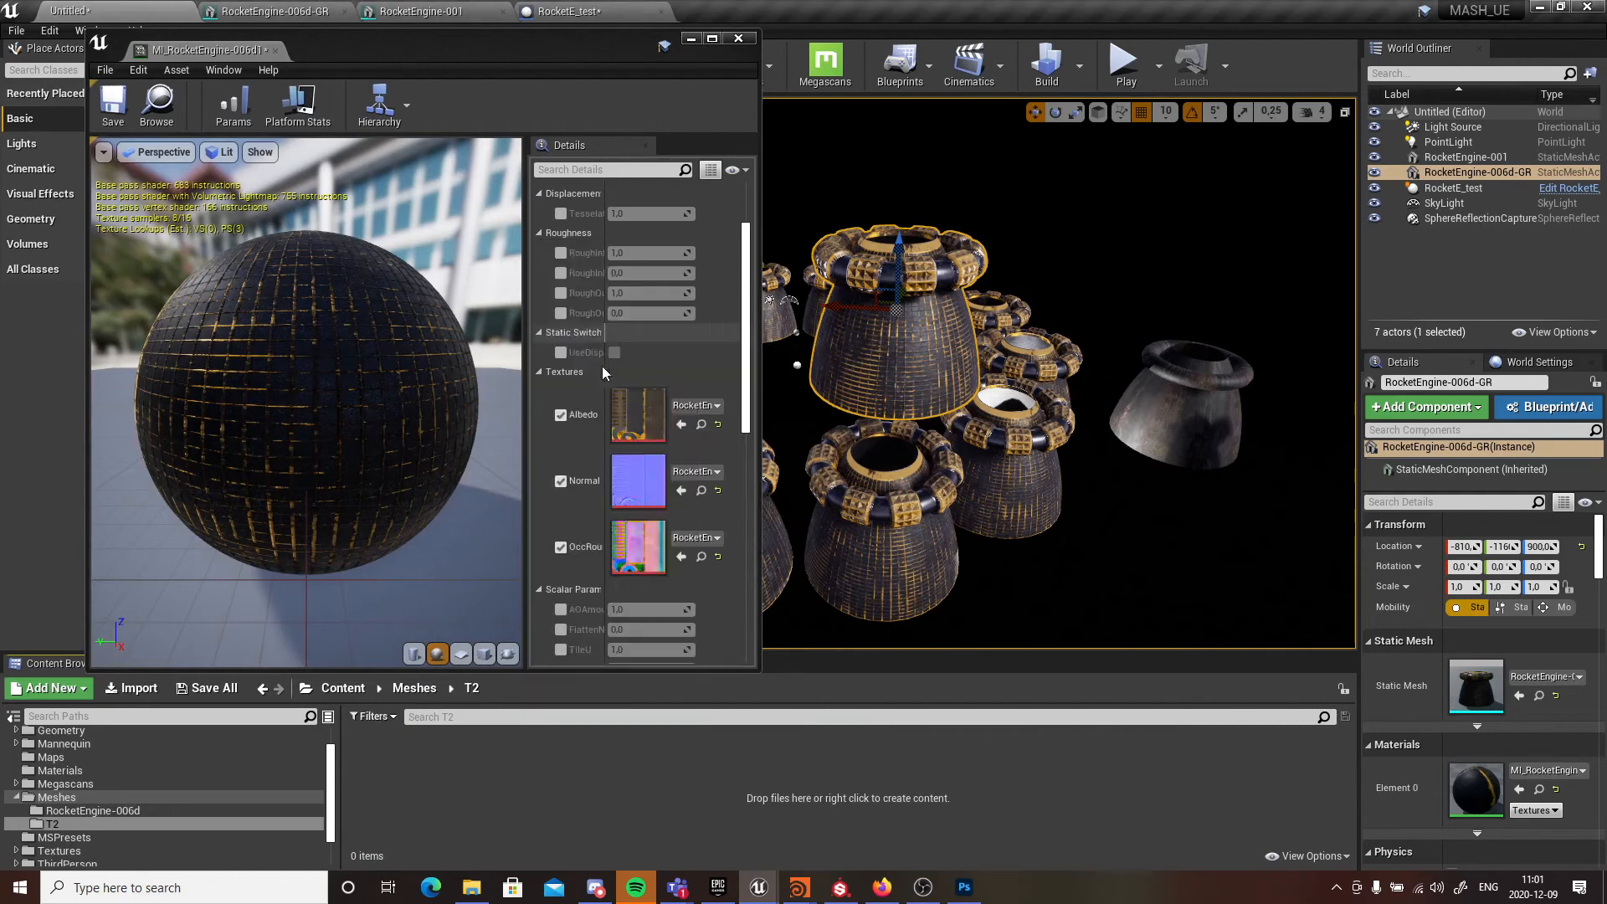
scroll(372, 345, down, 5)
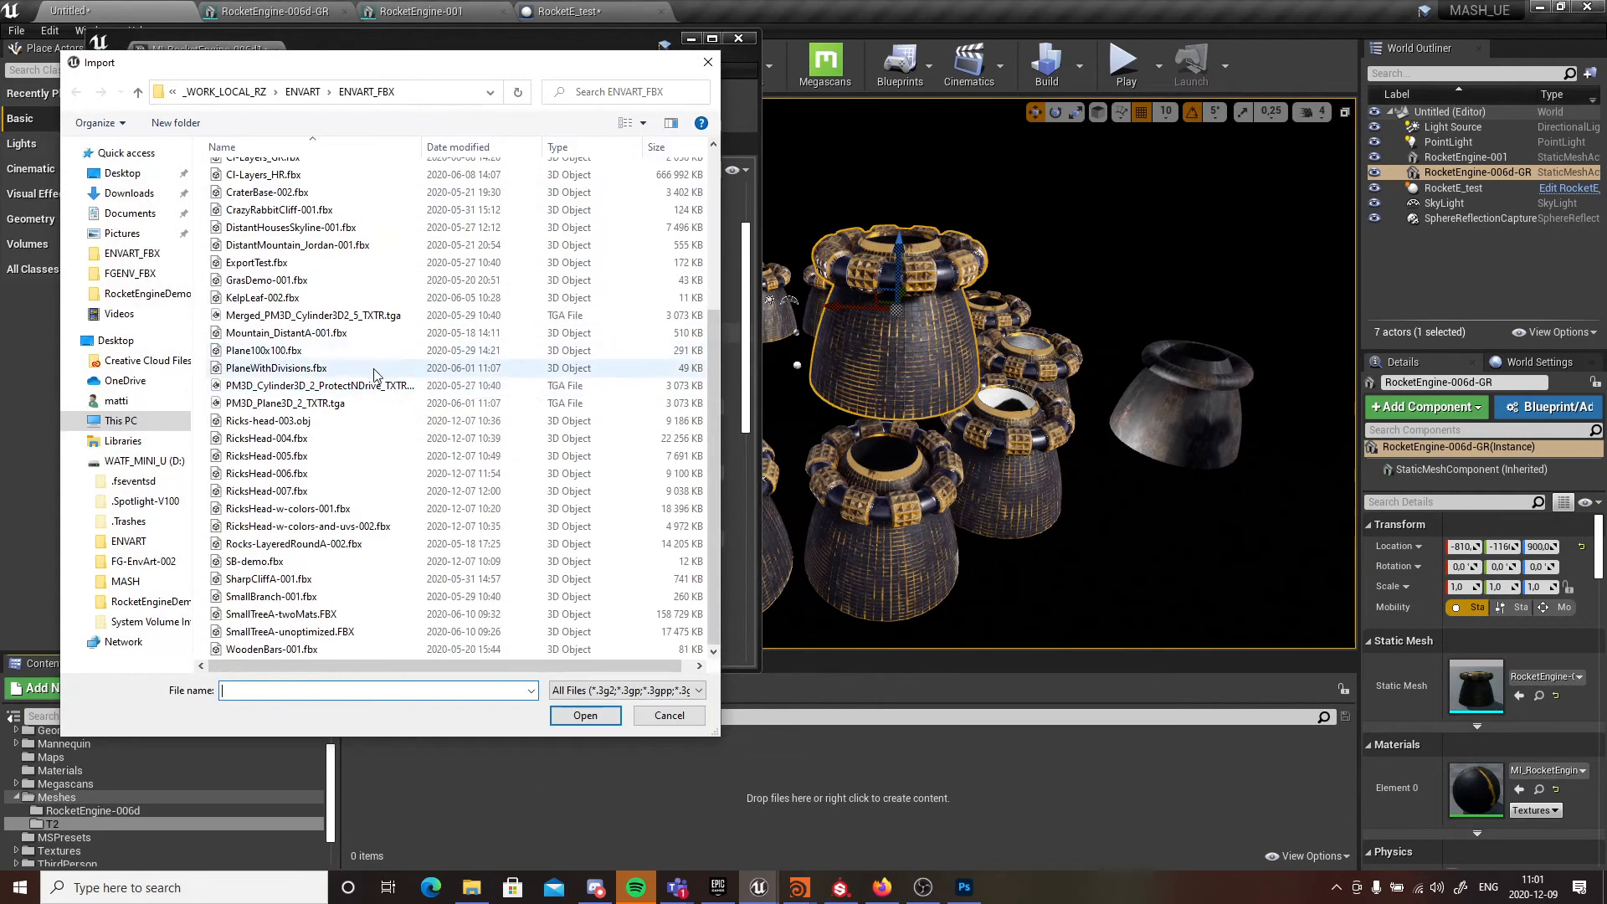
click(307, 91)
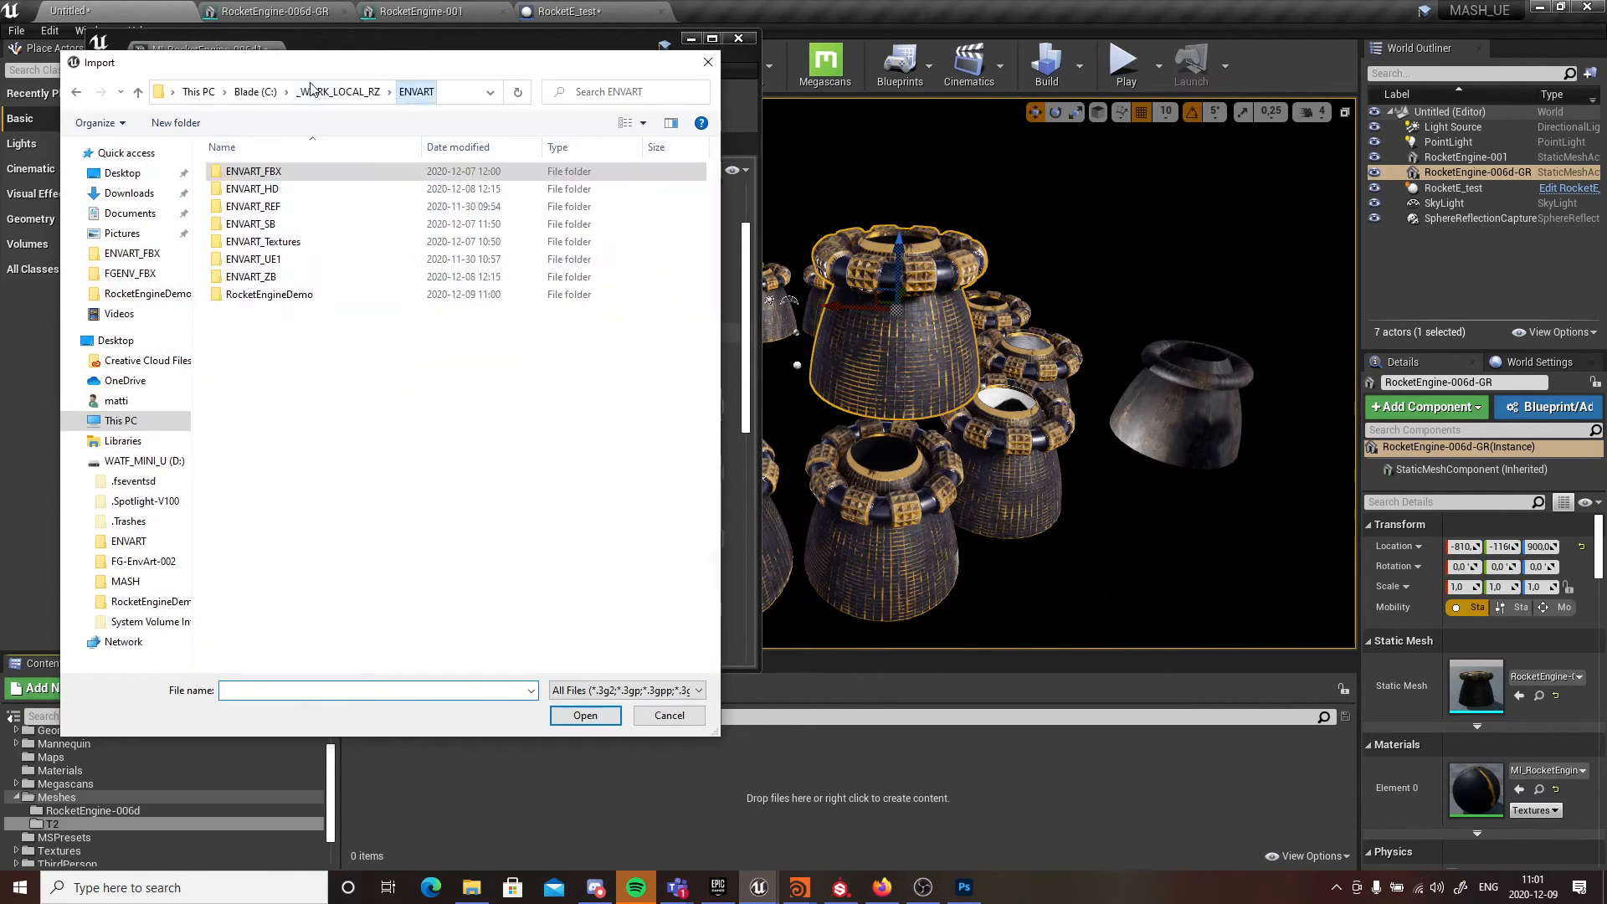
double_click(262, 294)
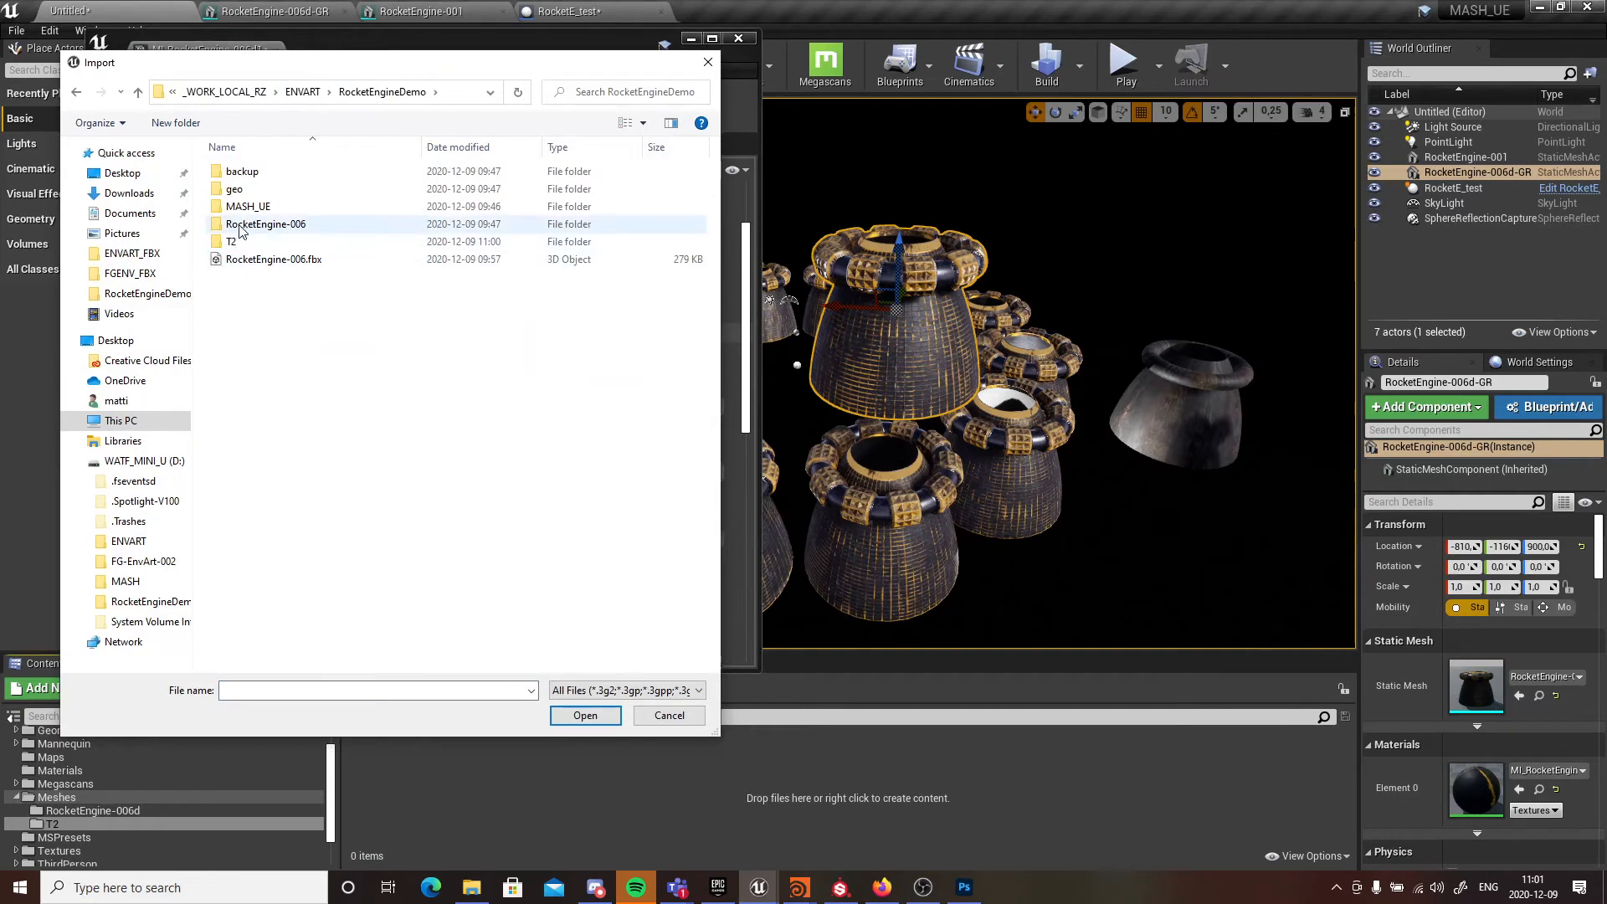
double_click(232, 242)
click(249, 201)
shift+click(456, 201)
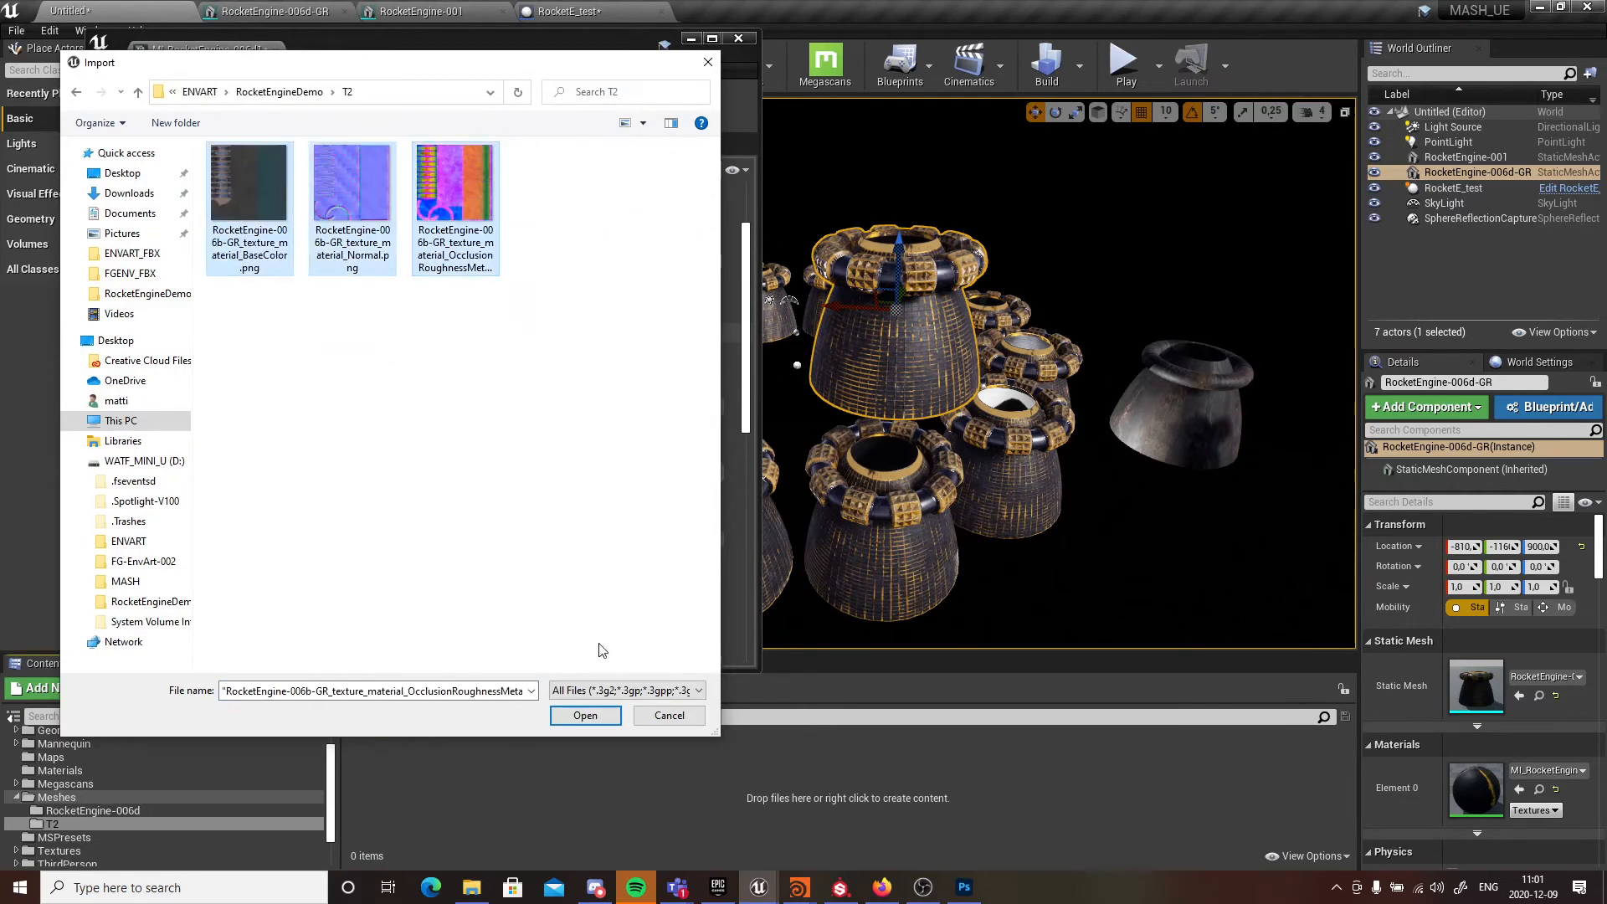
click(586, 716)
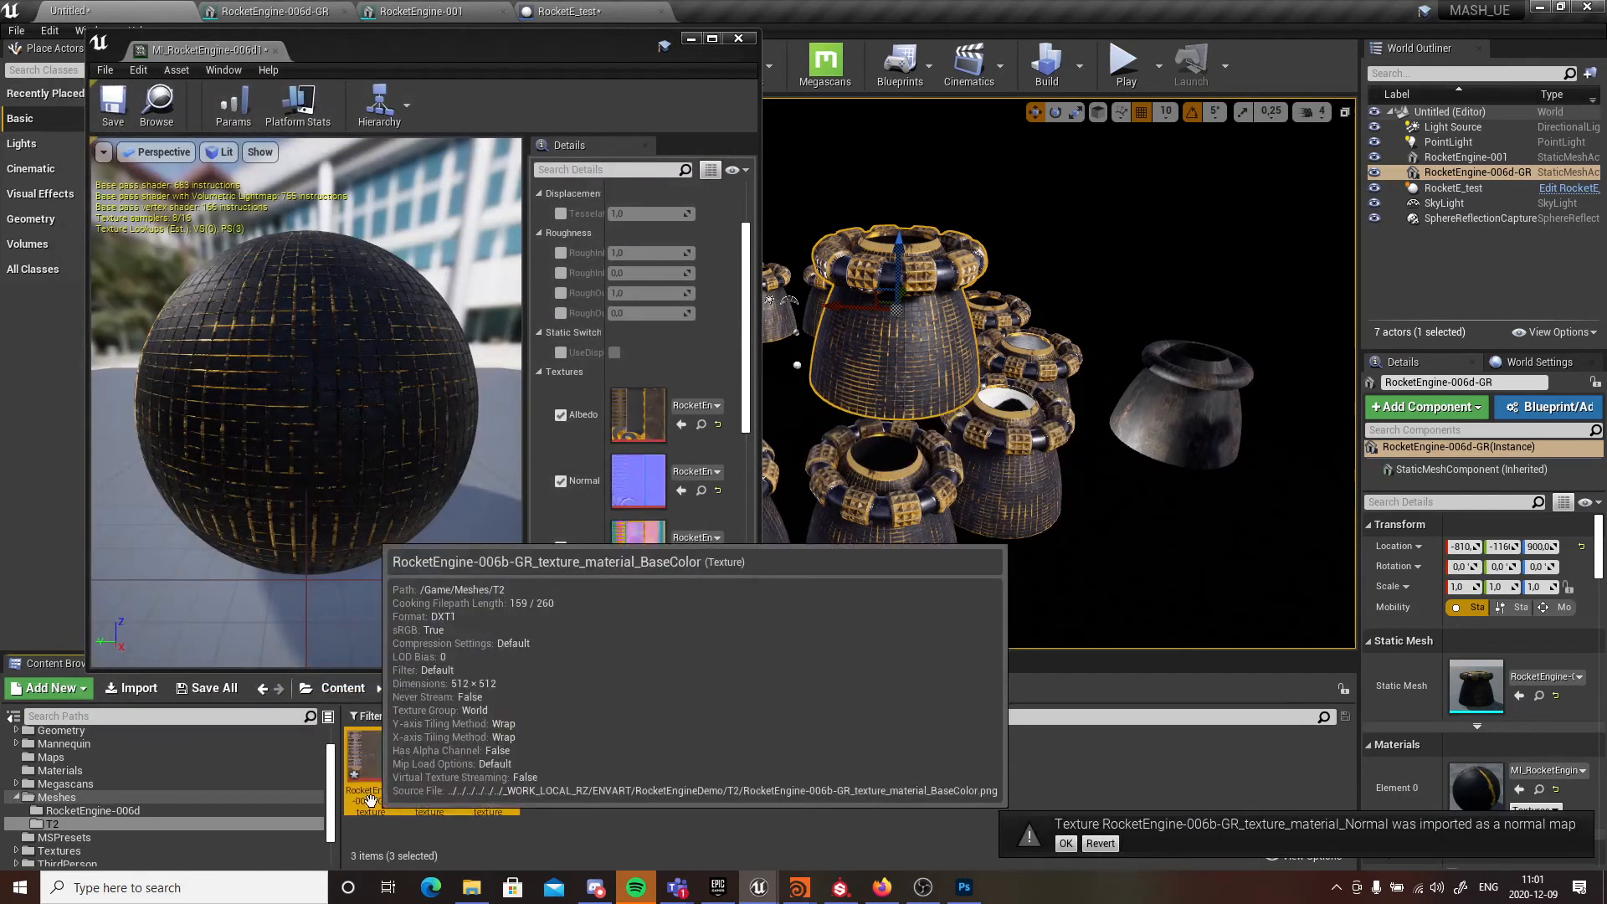
- Rename the imported base color, normal and occlusion-roughness-metallic textures as T2-basecolor, T2-normal and T2-packed
mouse_move(371, 793)
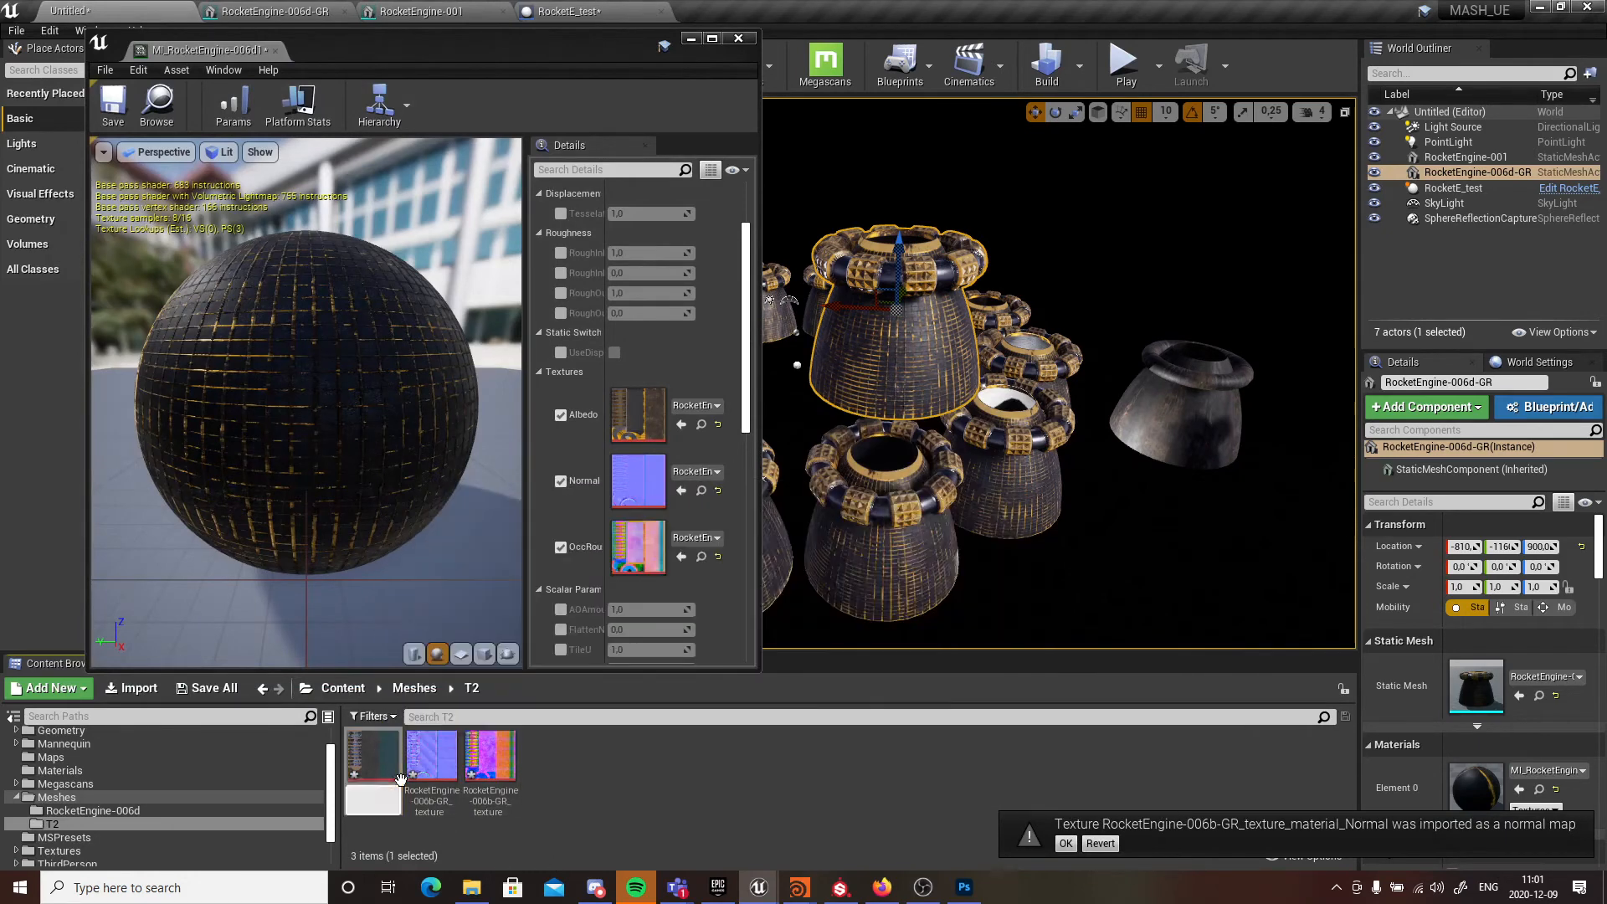
click(372, 797)
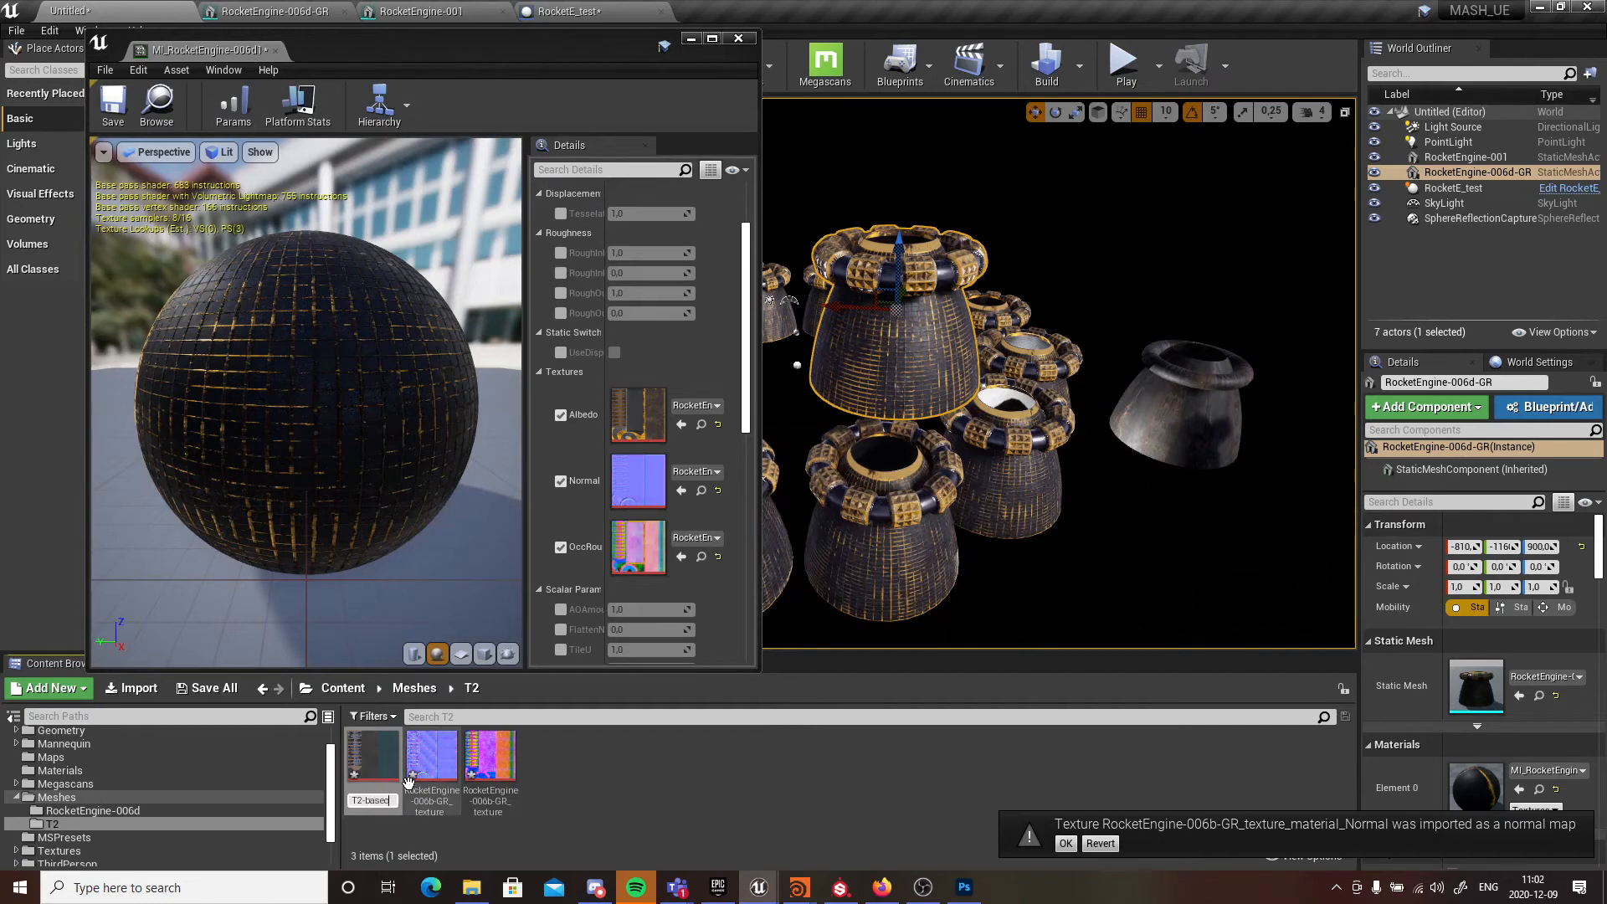
key(Return)
mouse_move(371, 804)
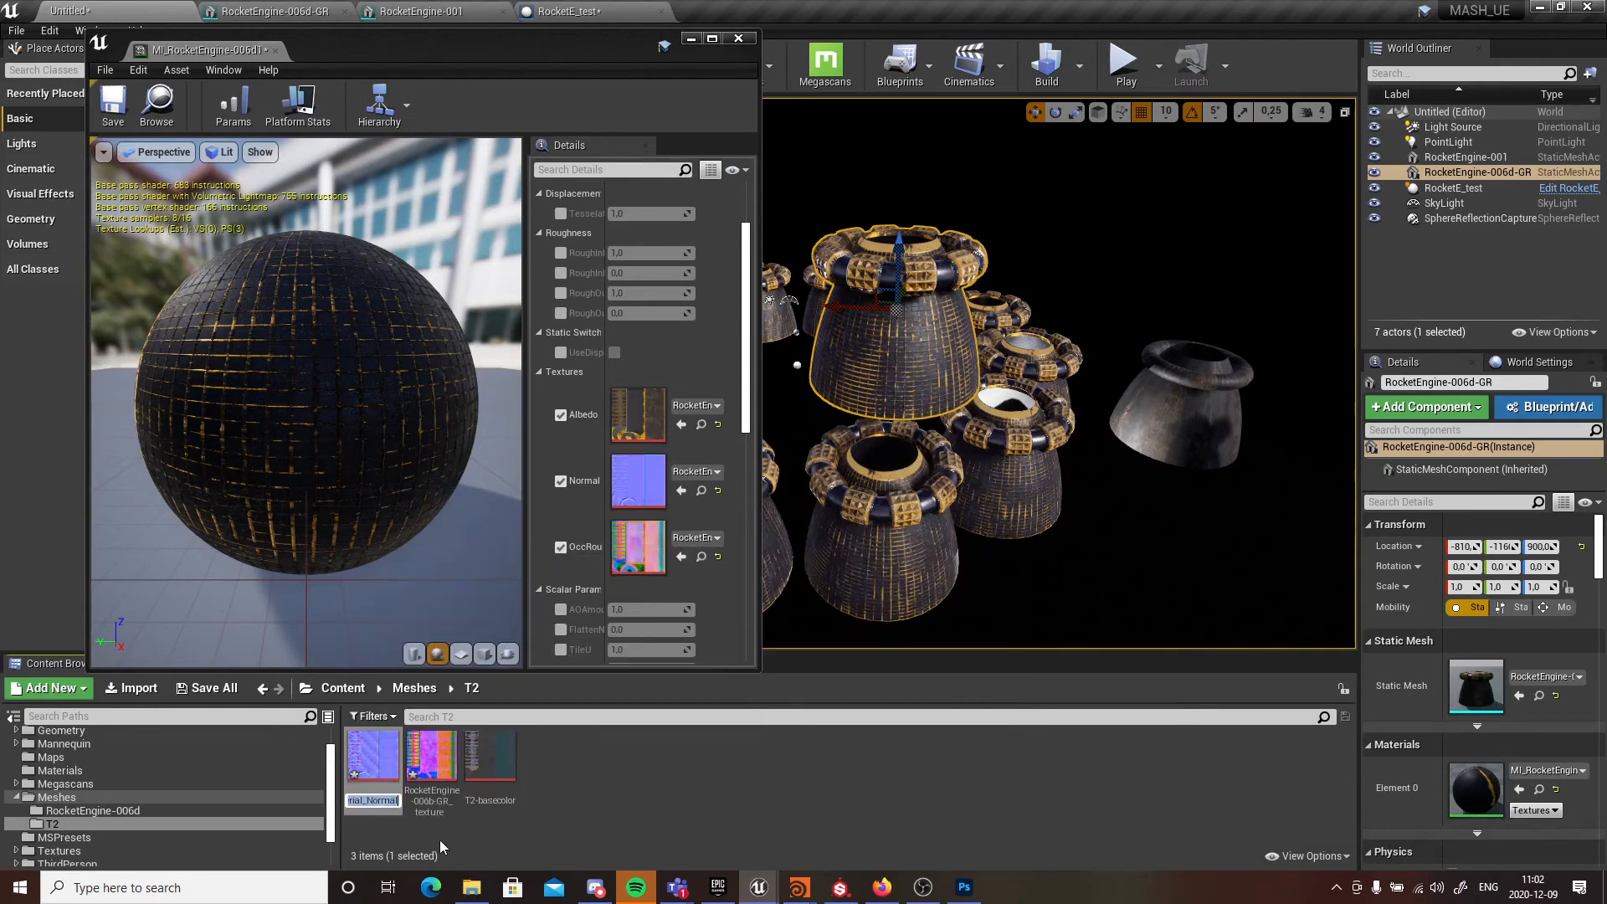
text(T2-normal)
key(Return)
click(375, 778)
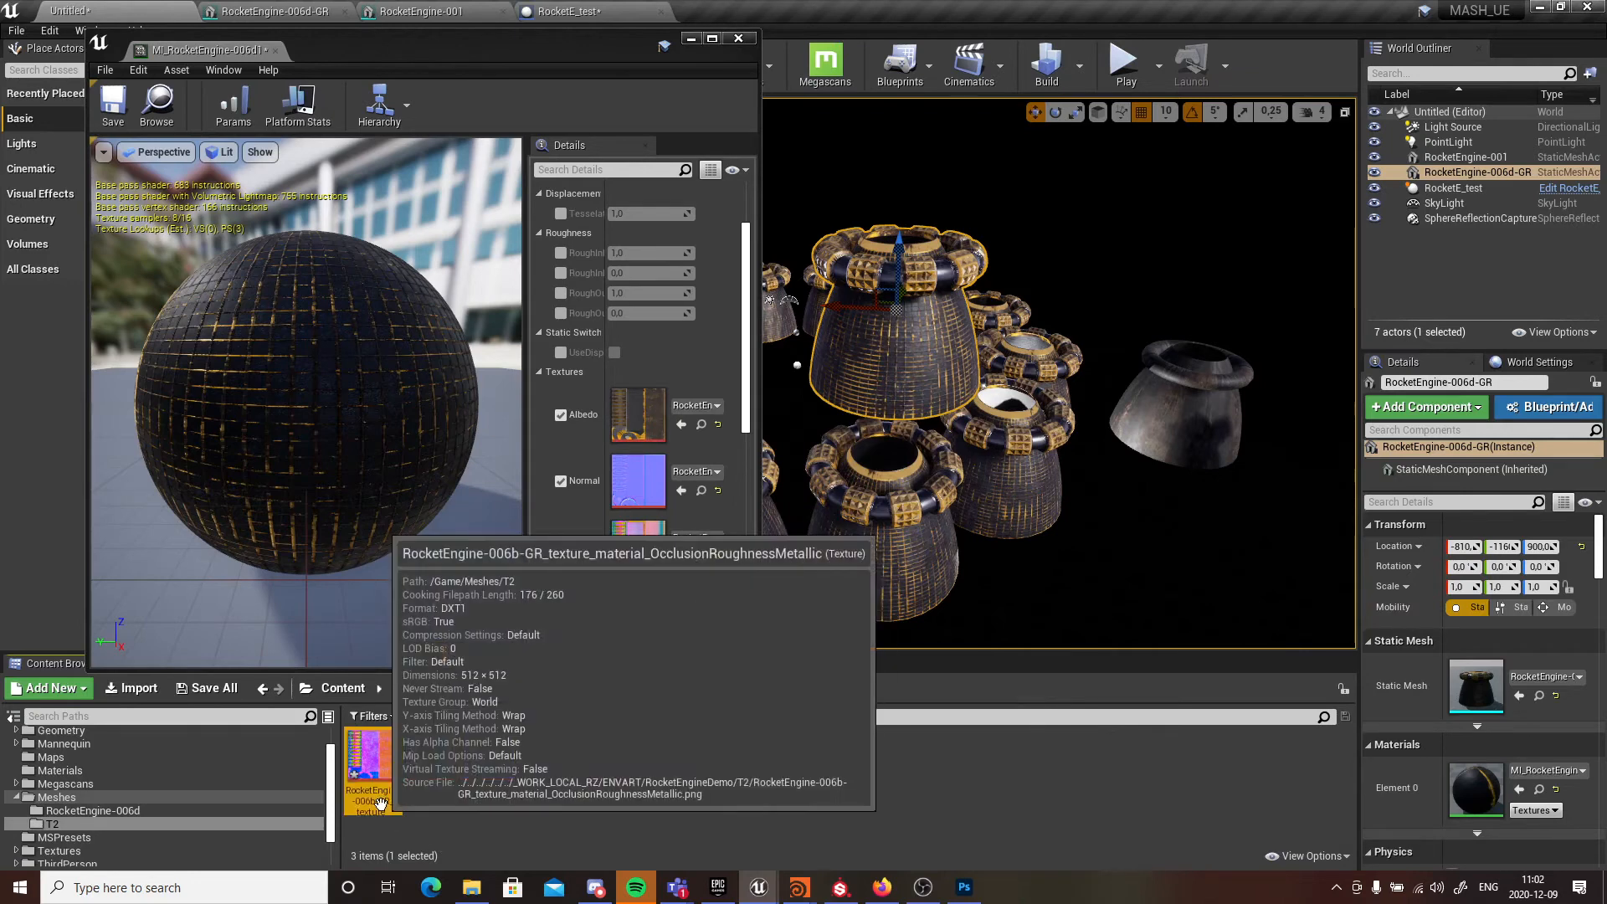
click(380, 804)
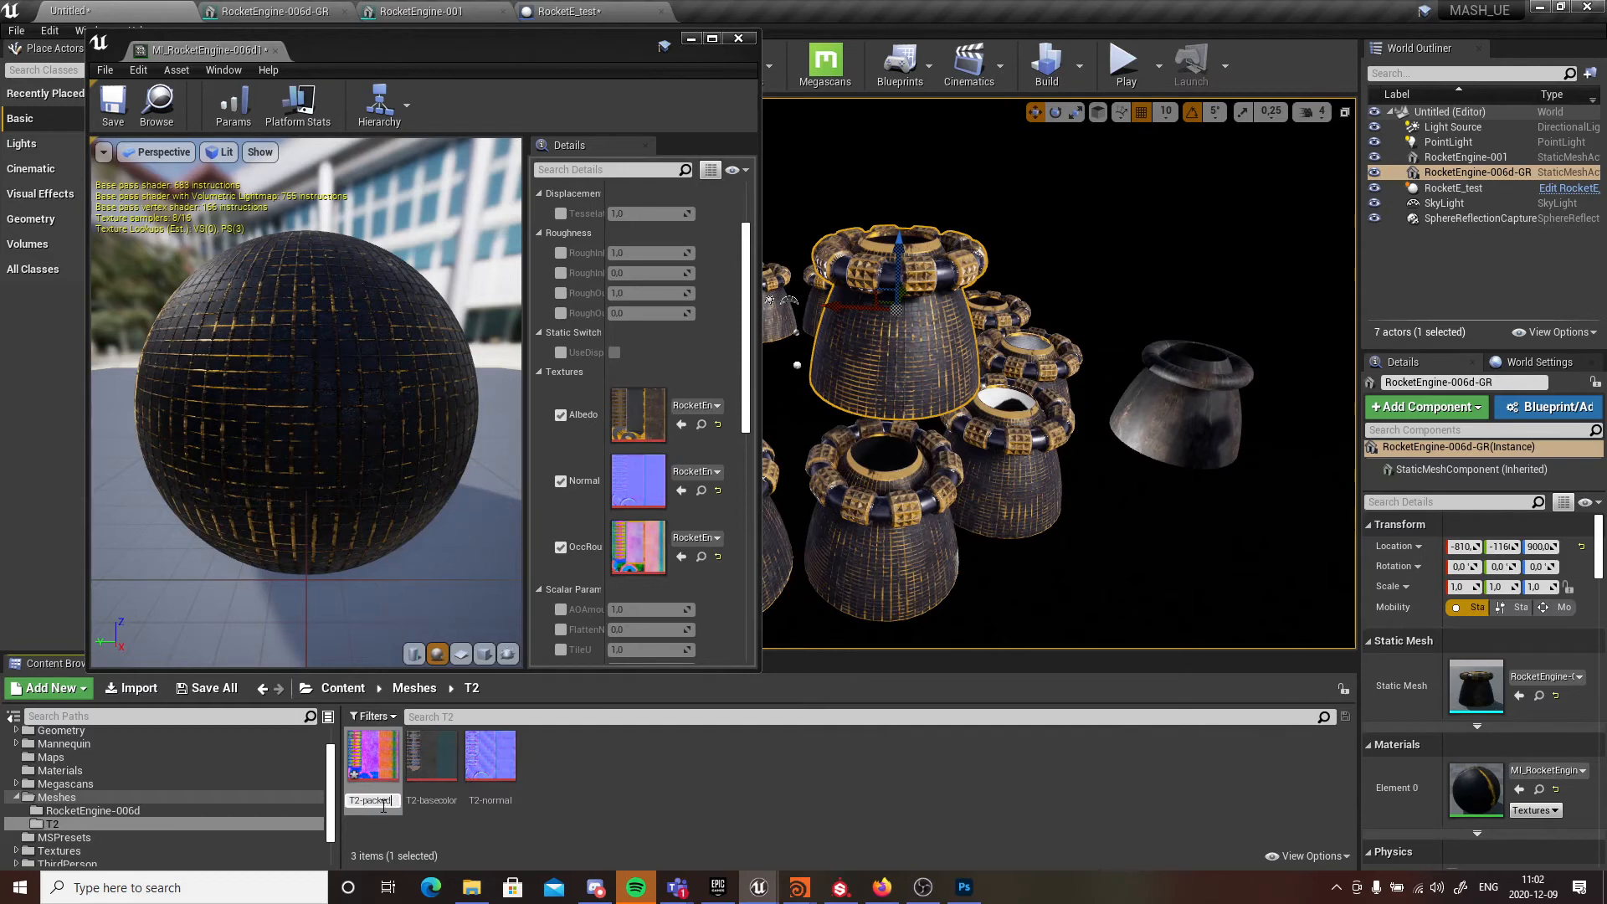
key(Return)
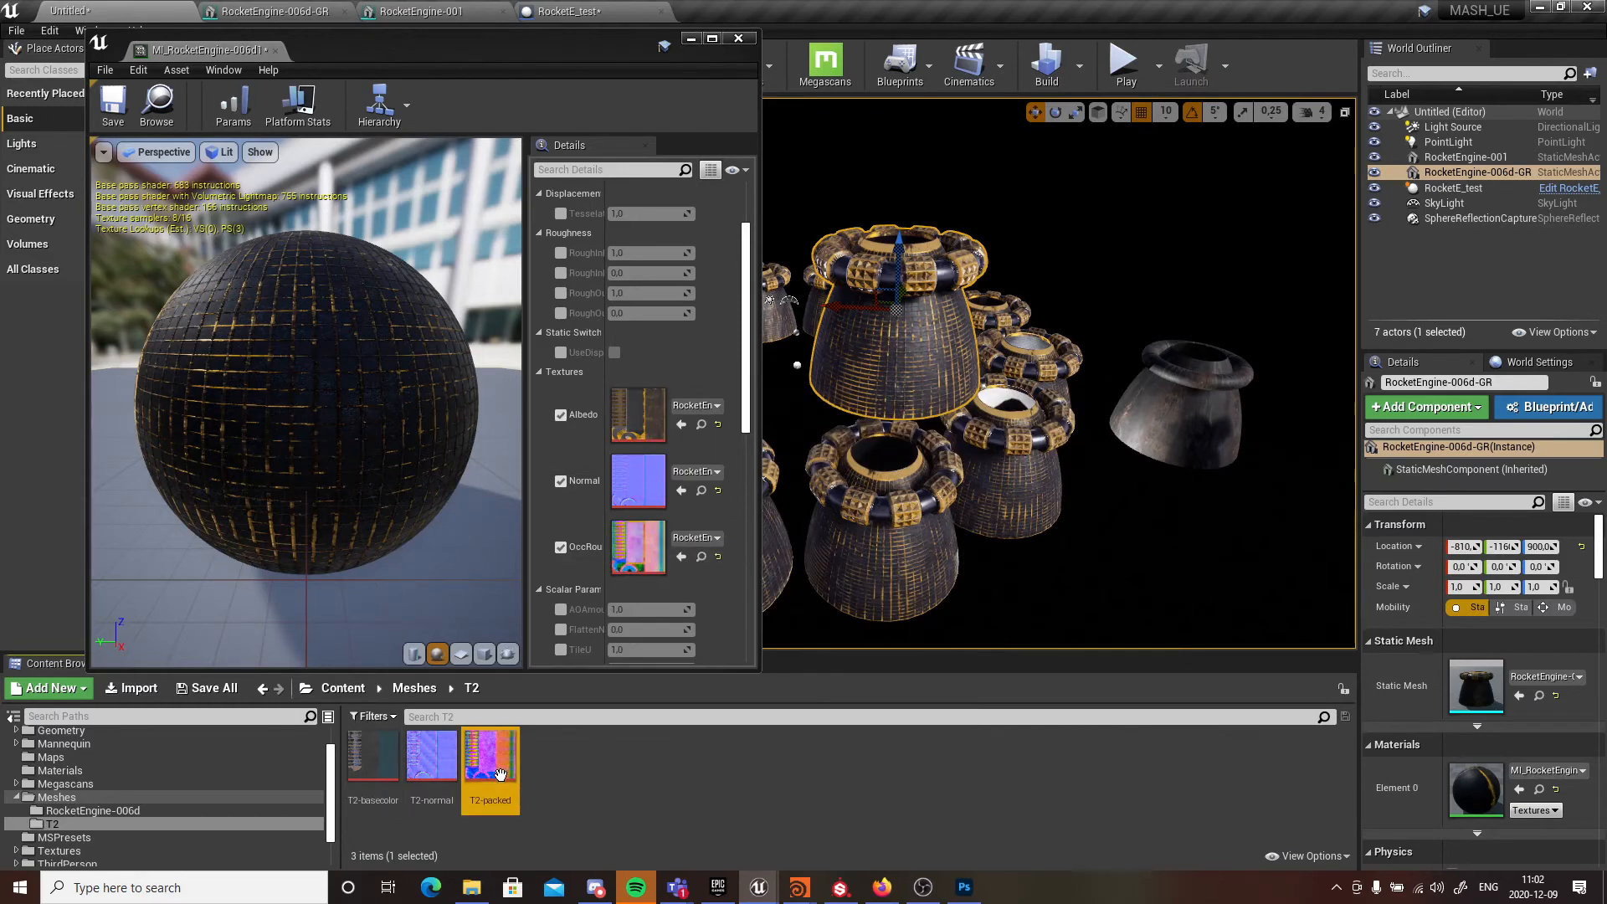
- Assign T2-packed to the material instance's occlusion-roughness texture parameter and disable sRGB on the T2-packed texture
drag(501, 774, 638, 548)
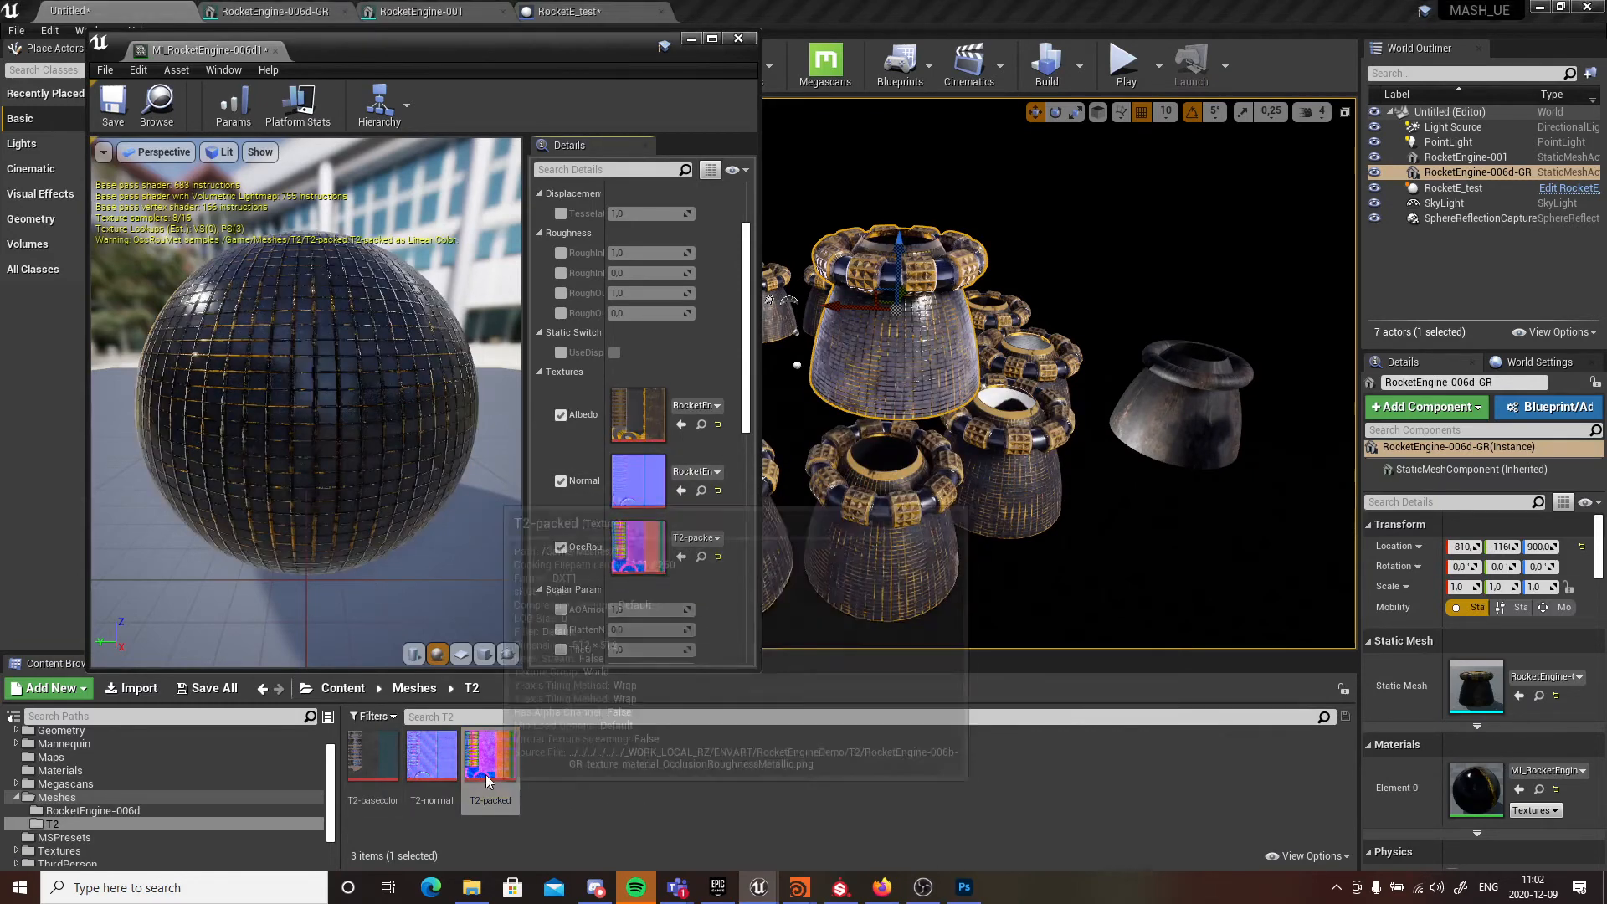
double_click(488, 779)
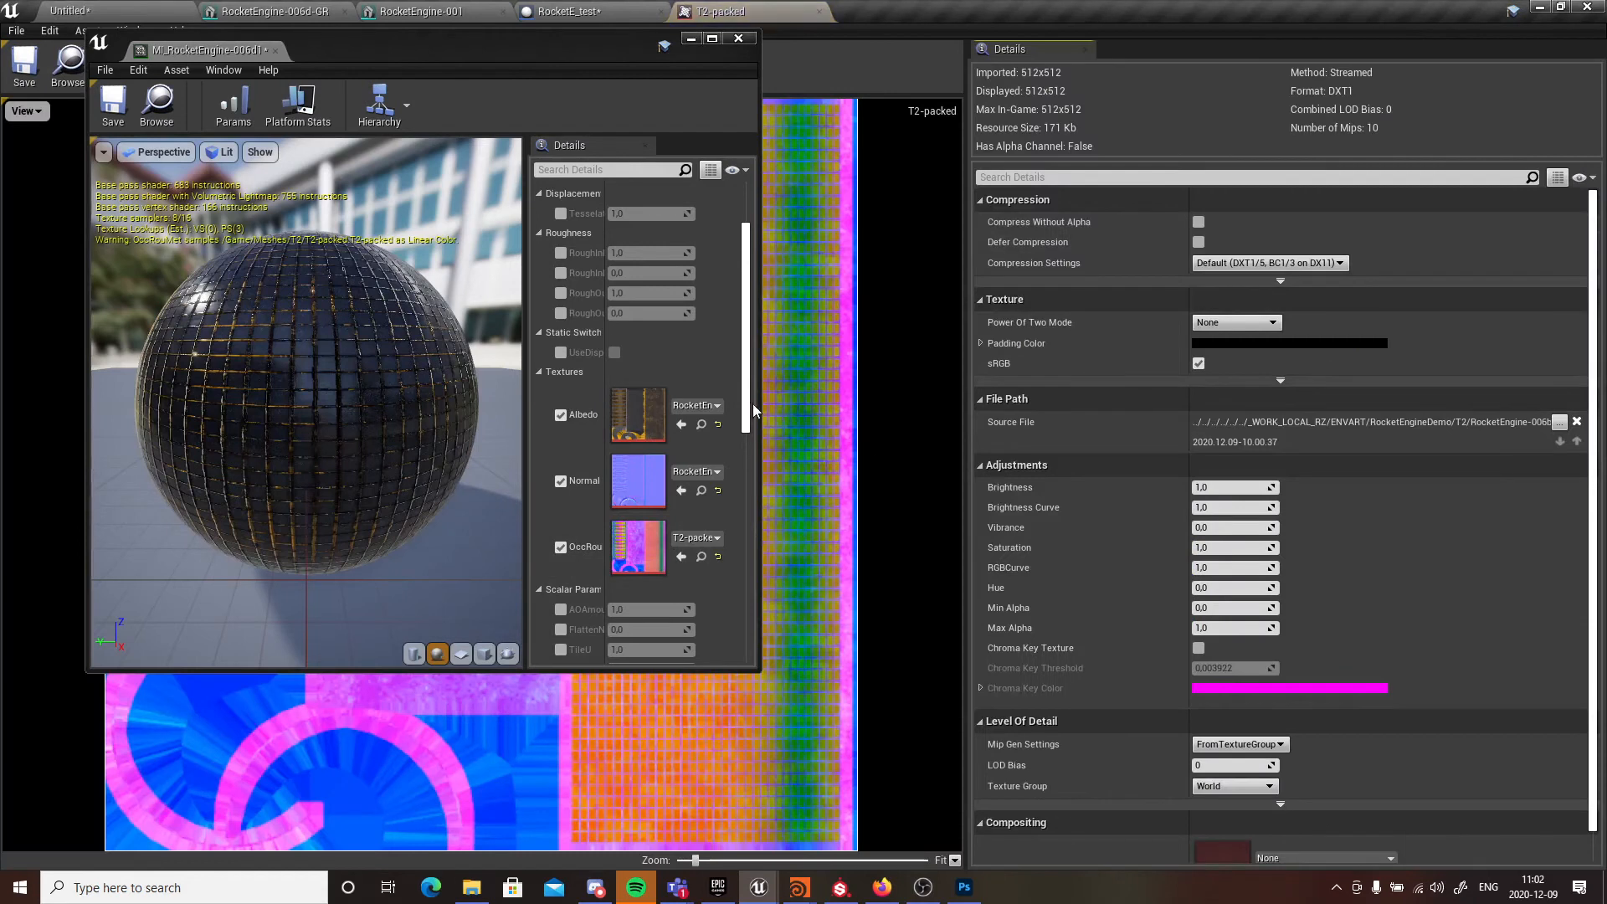
click(1198, 363)
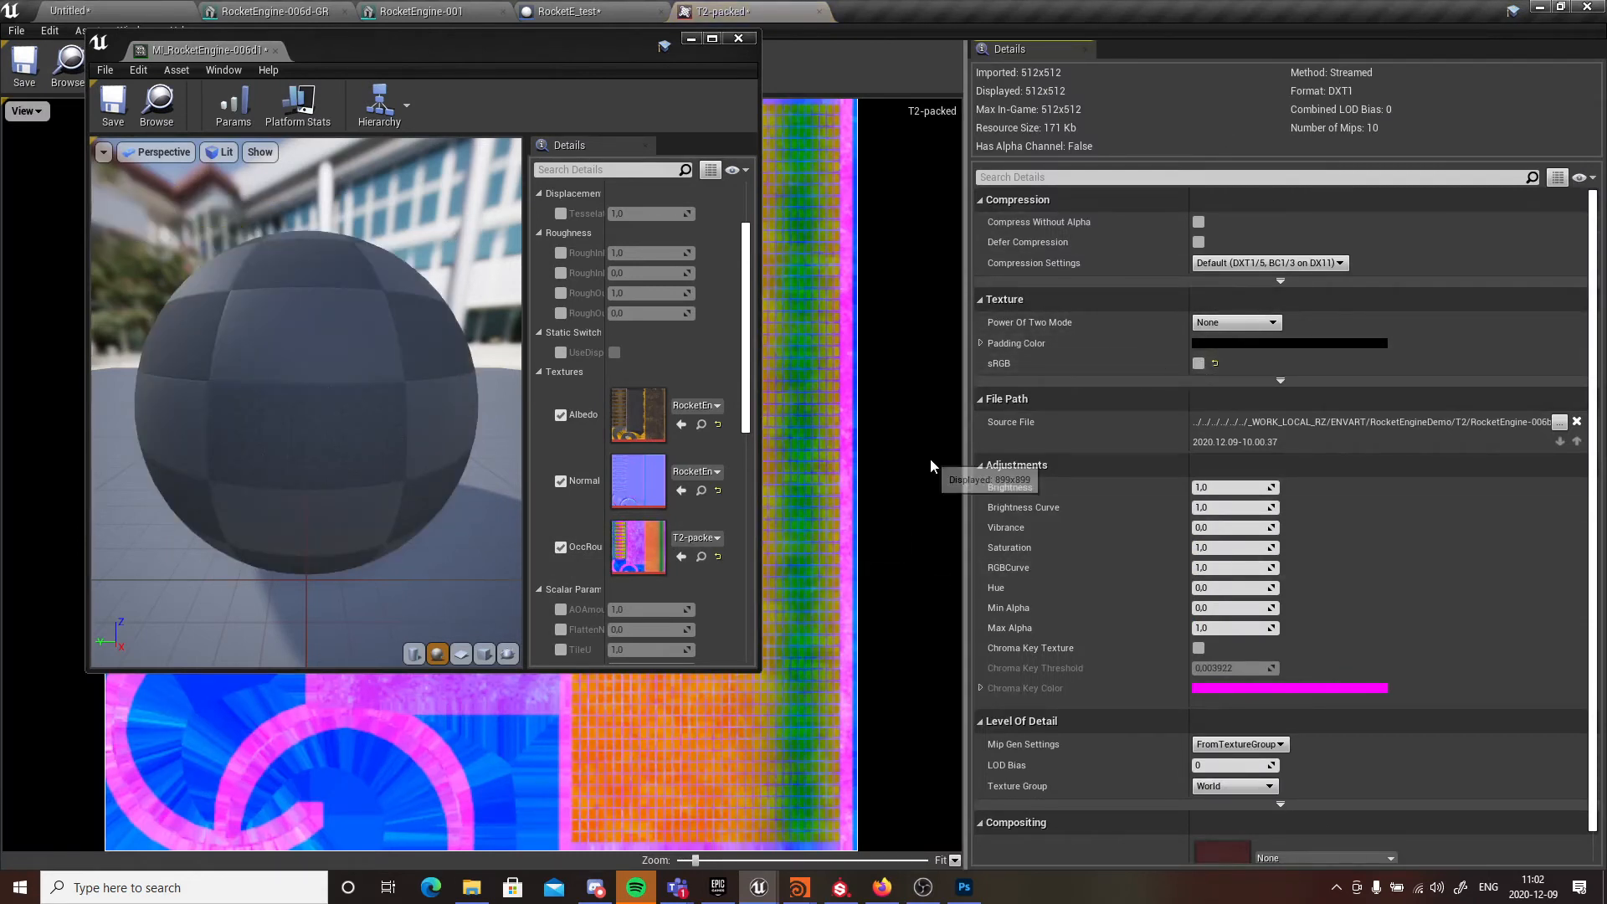
- Save the duplicated material instance and close the T2-packed texture editor
drag(493, 57, 1196, 95)
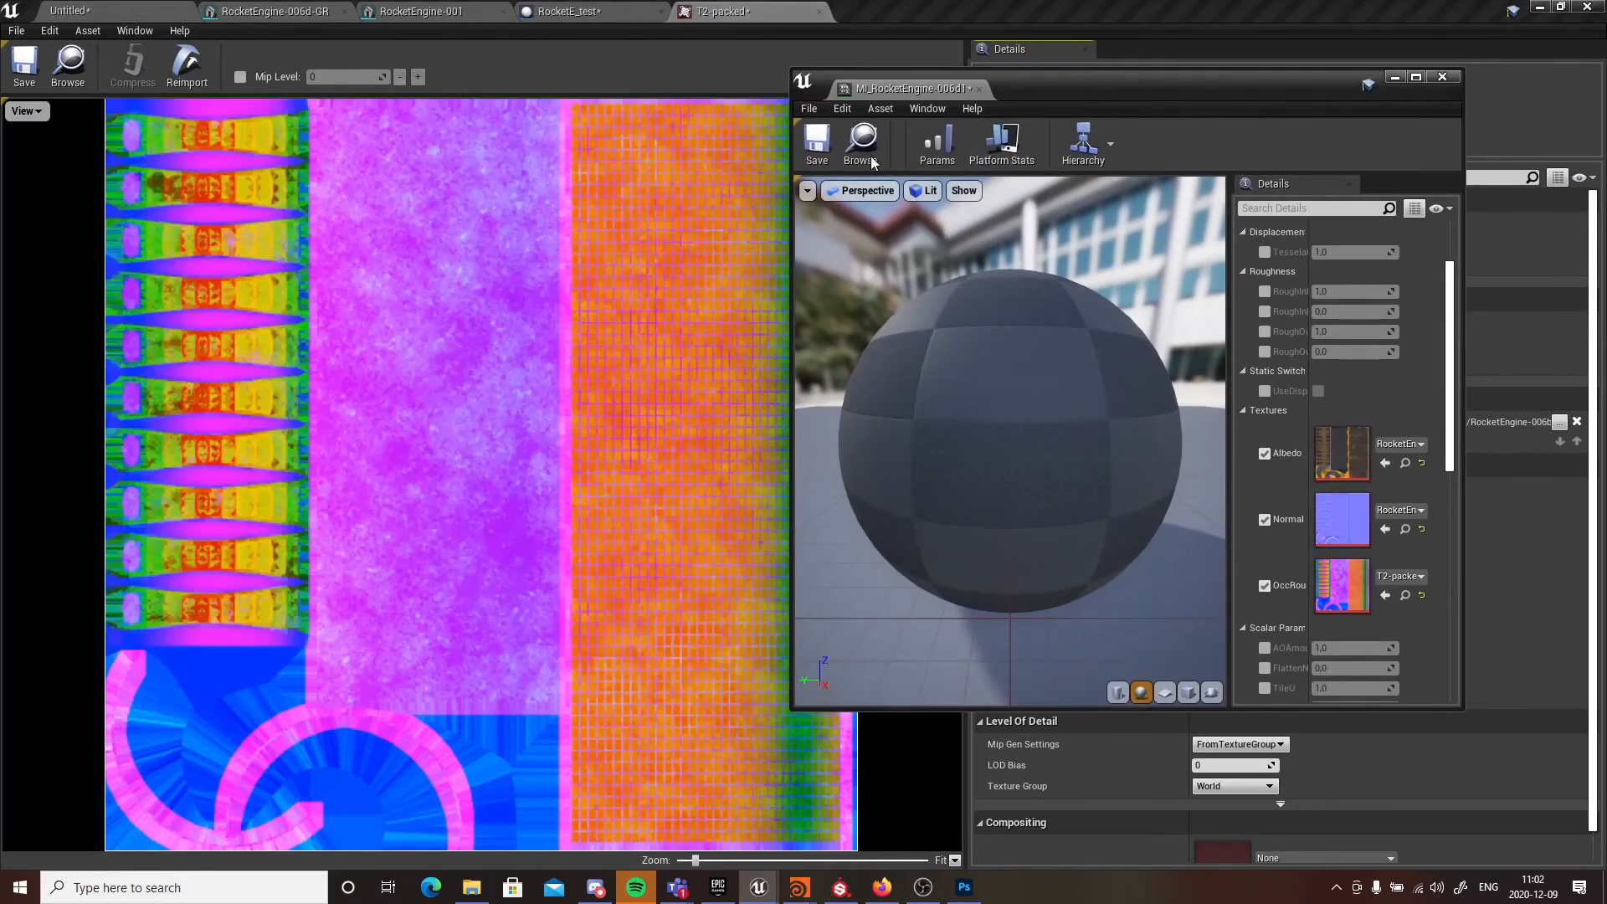
click(817, 144)
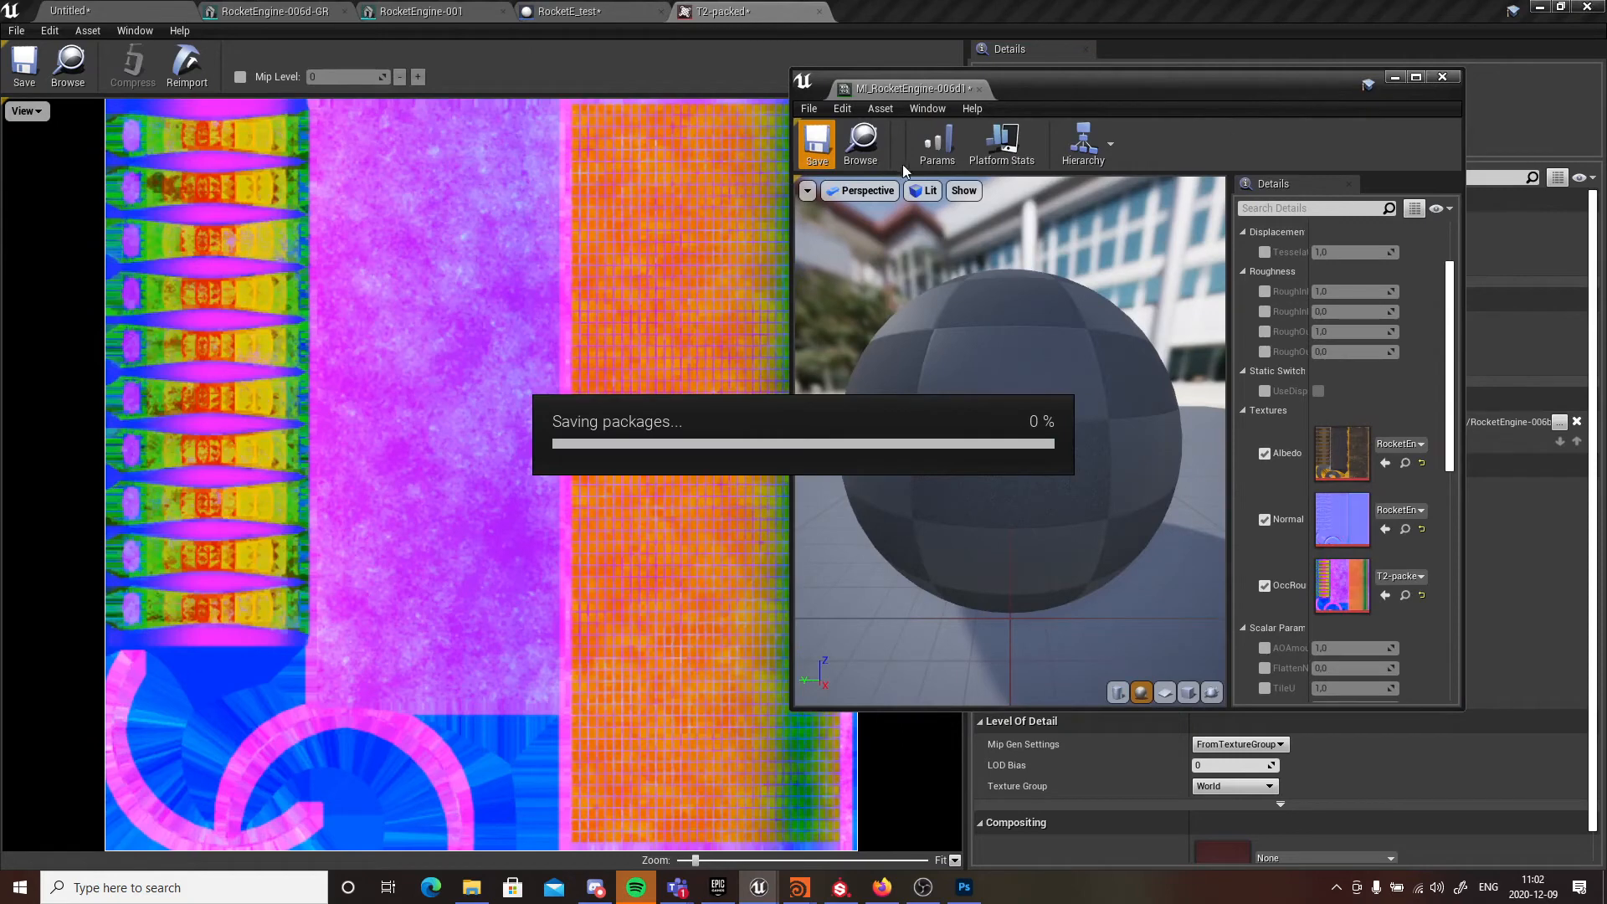
click(820, 12)
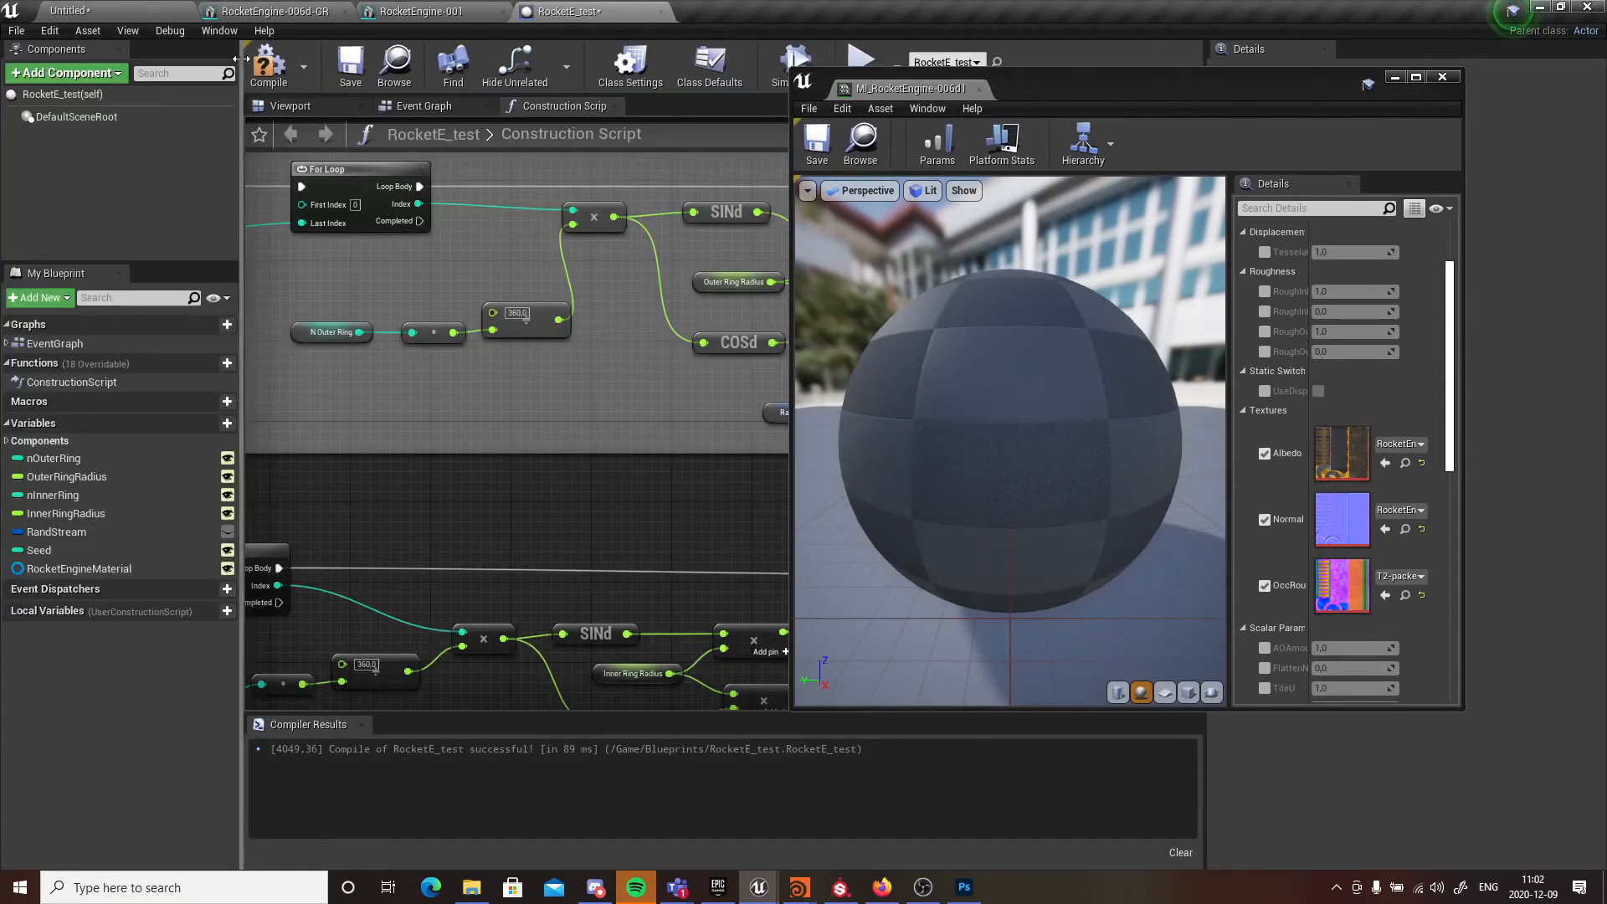
- Compile and save the RocketE_test Blueprint, and close its editor along with both rocket engine mesh editors
click(268, 64)
click(350, 64)
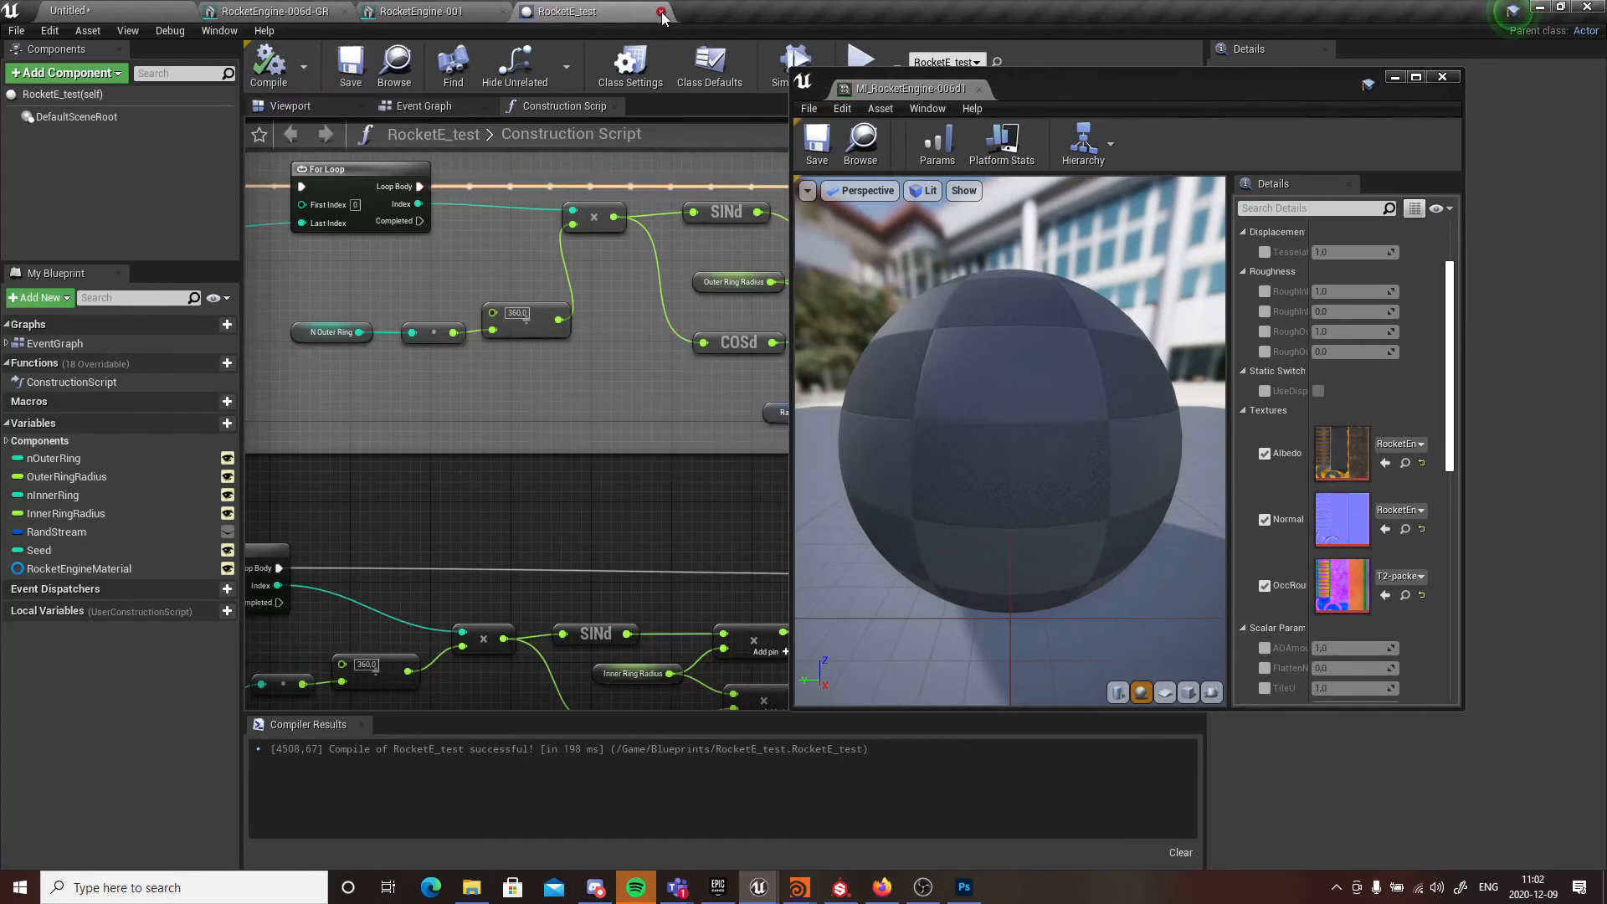
click(661, 12)
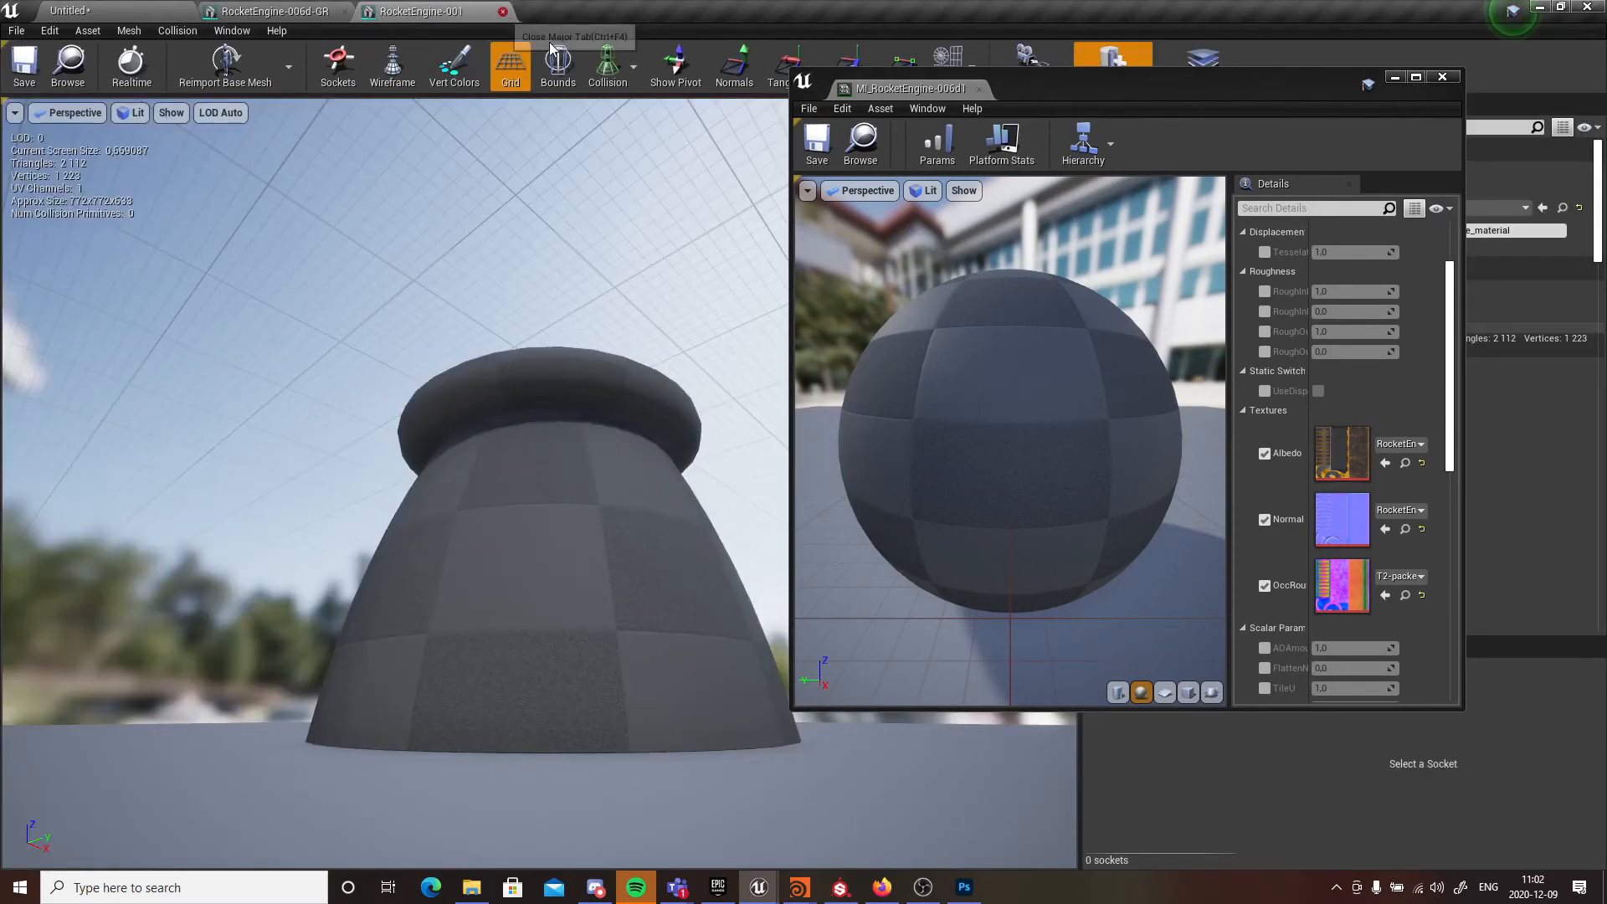
click(503, 11)
click(344, 12)
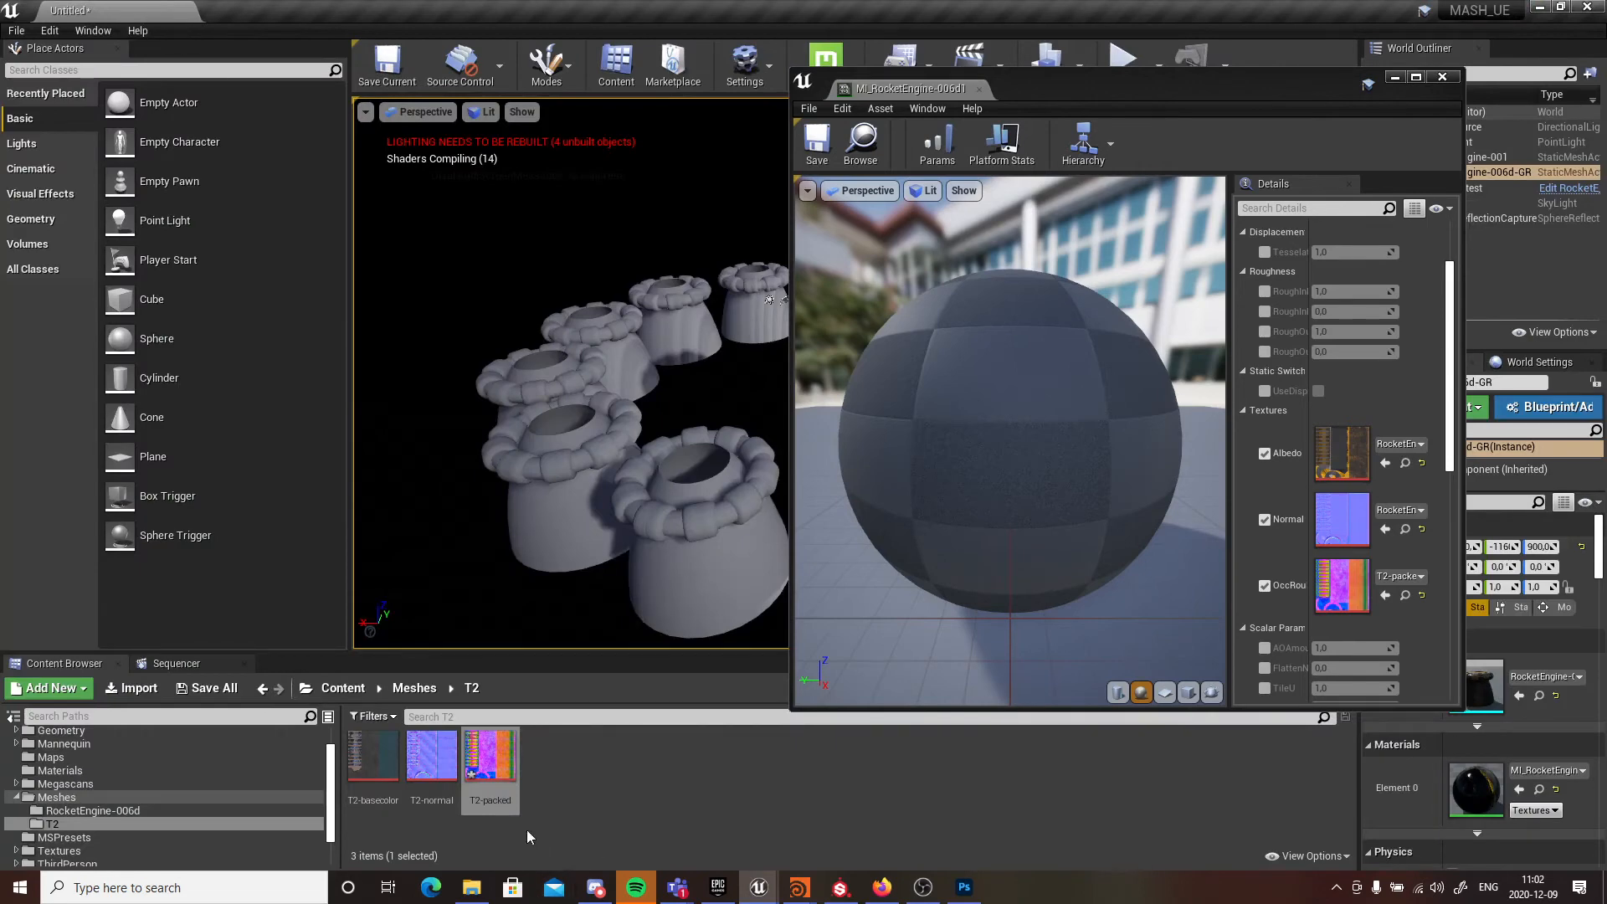
- Assign T2-normal to the Normal parameter and T2-basecolor to the Albedo parameter, and close the material instance editor
click(432, 756)
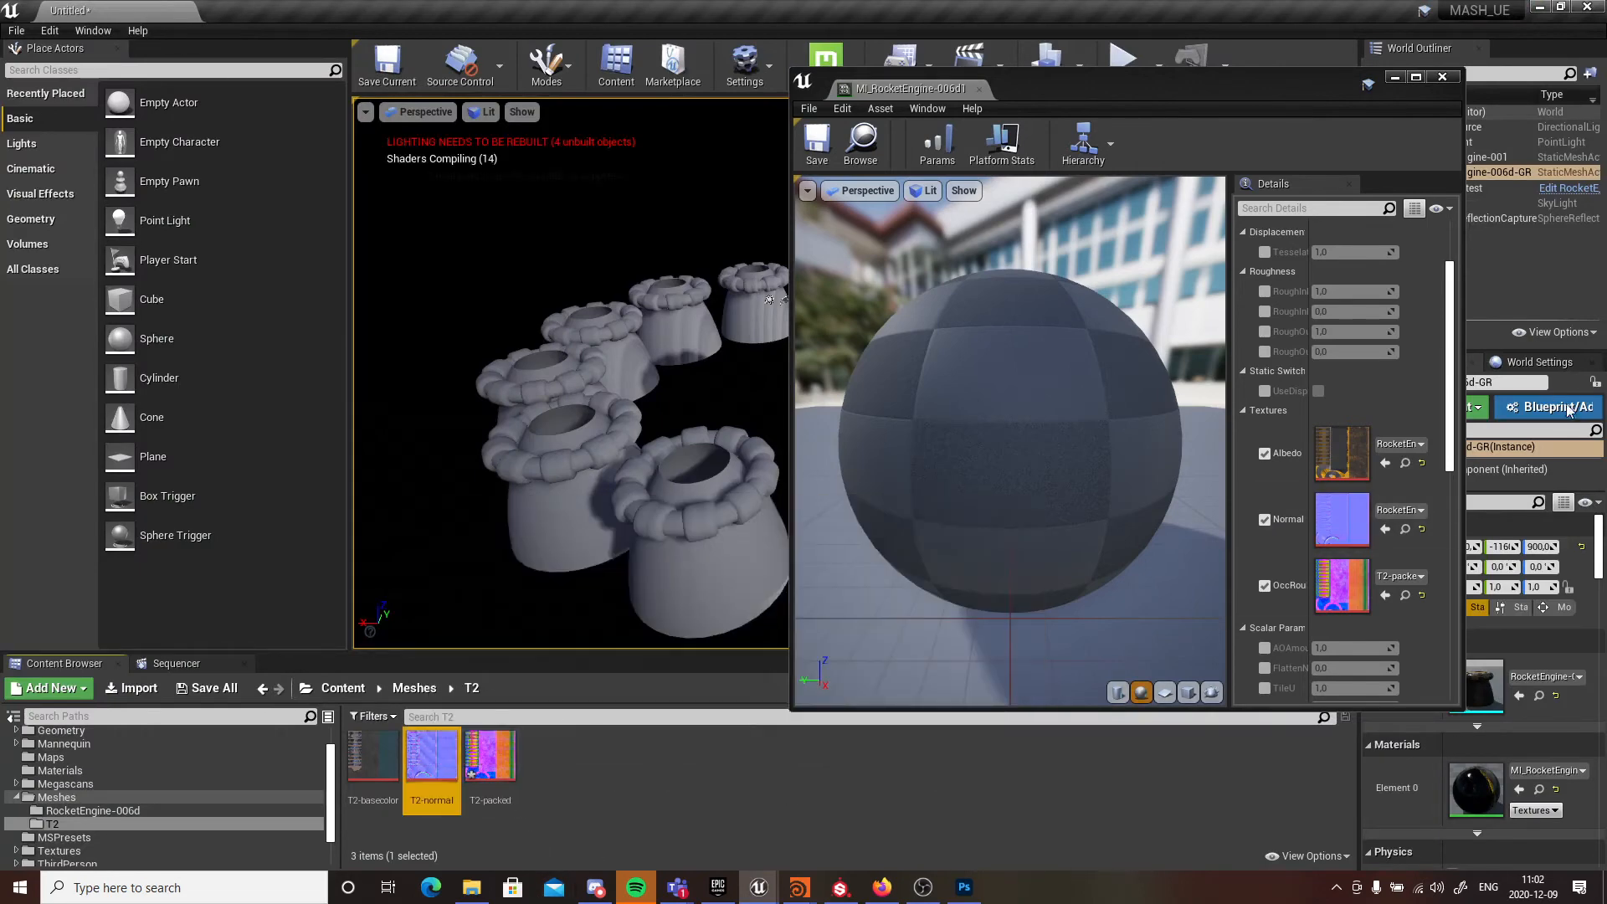
click(1387, 530)
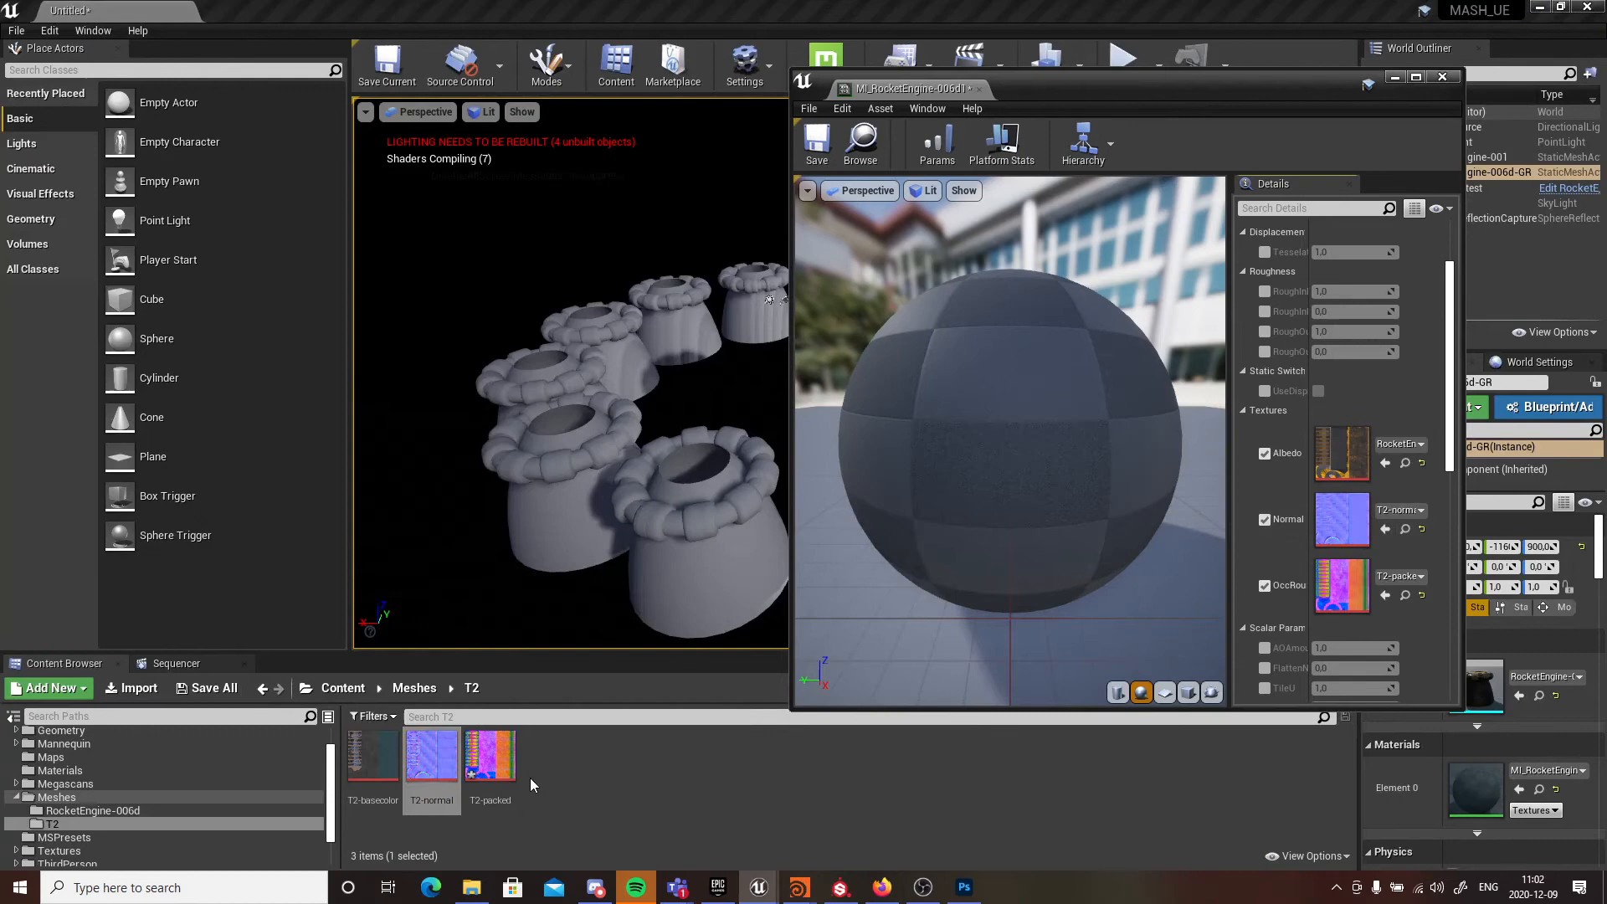
click(371, 762)
click(1385, 463)
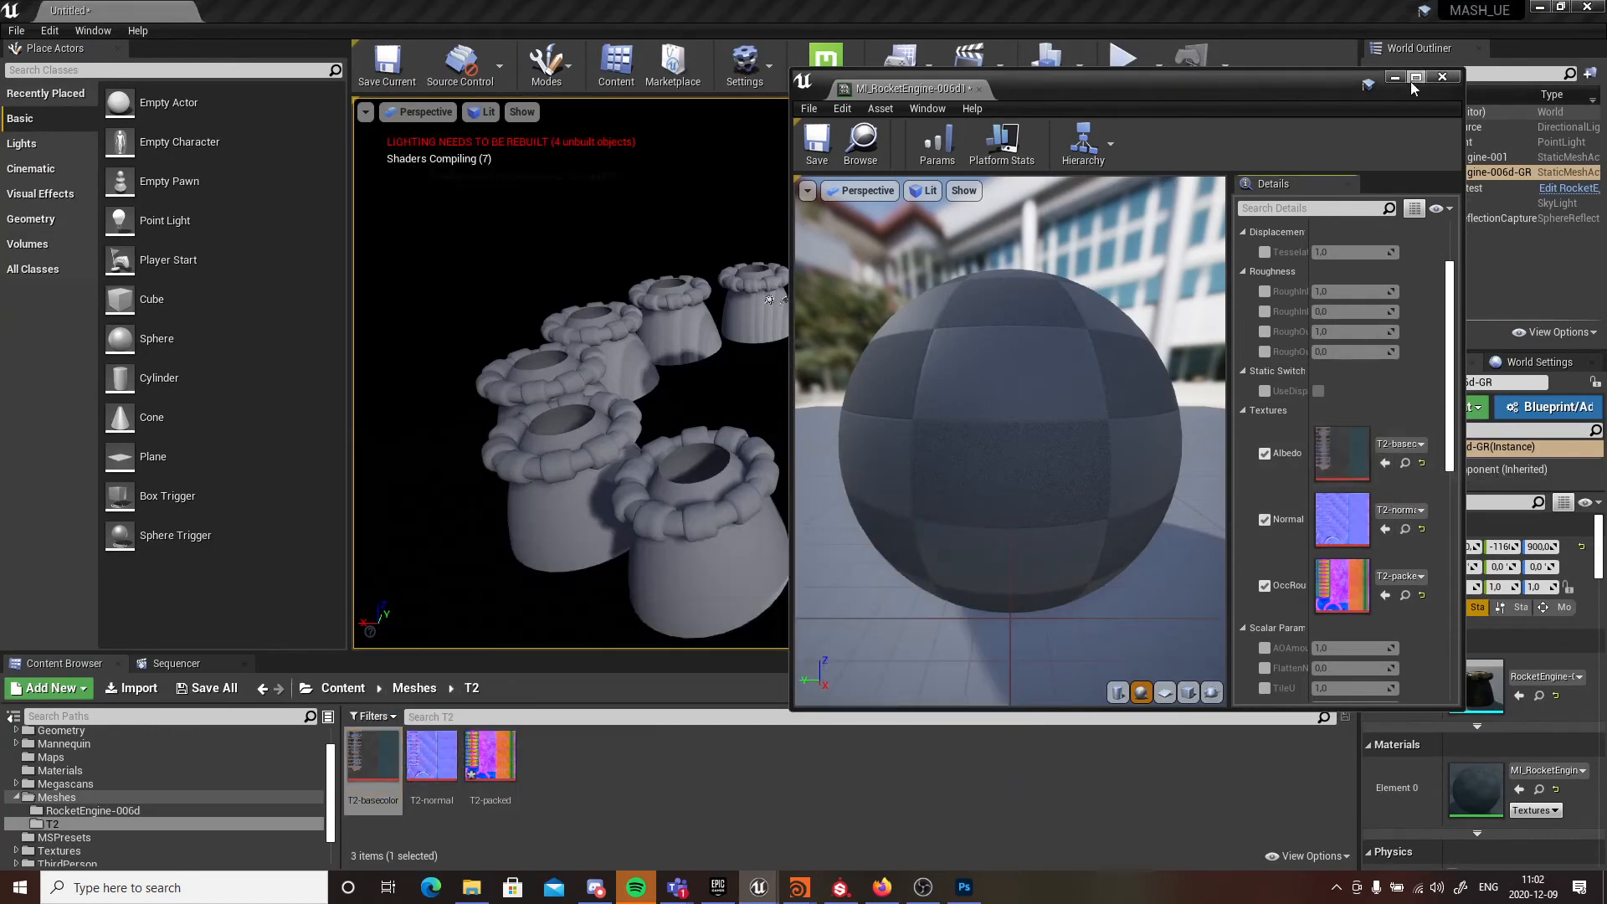
click(1445, 78)
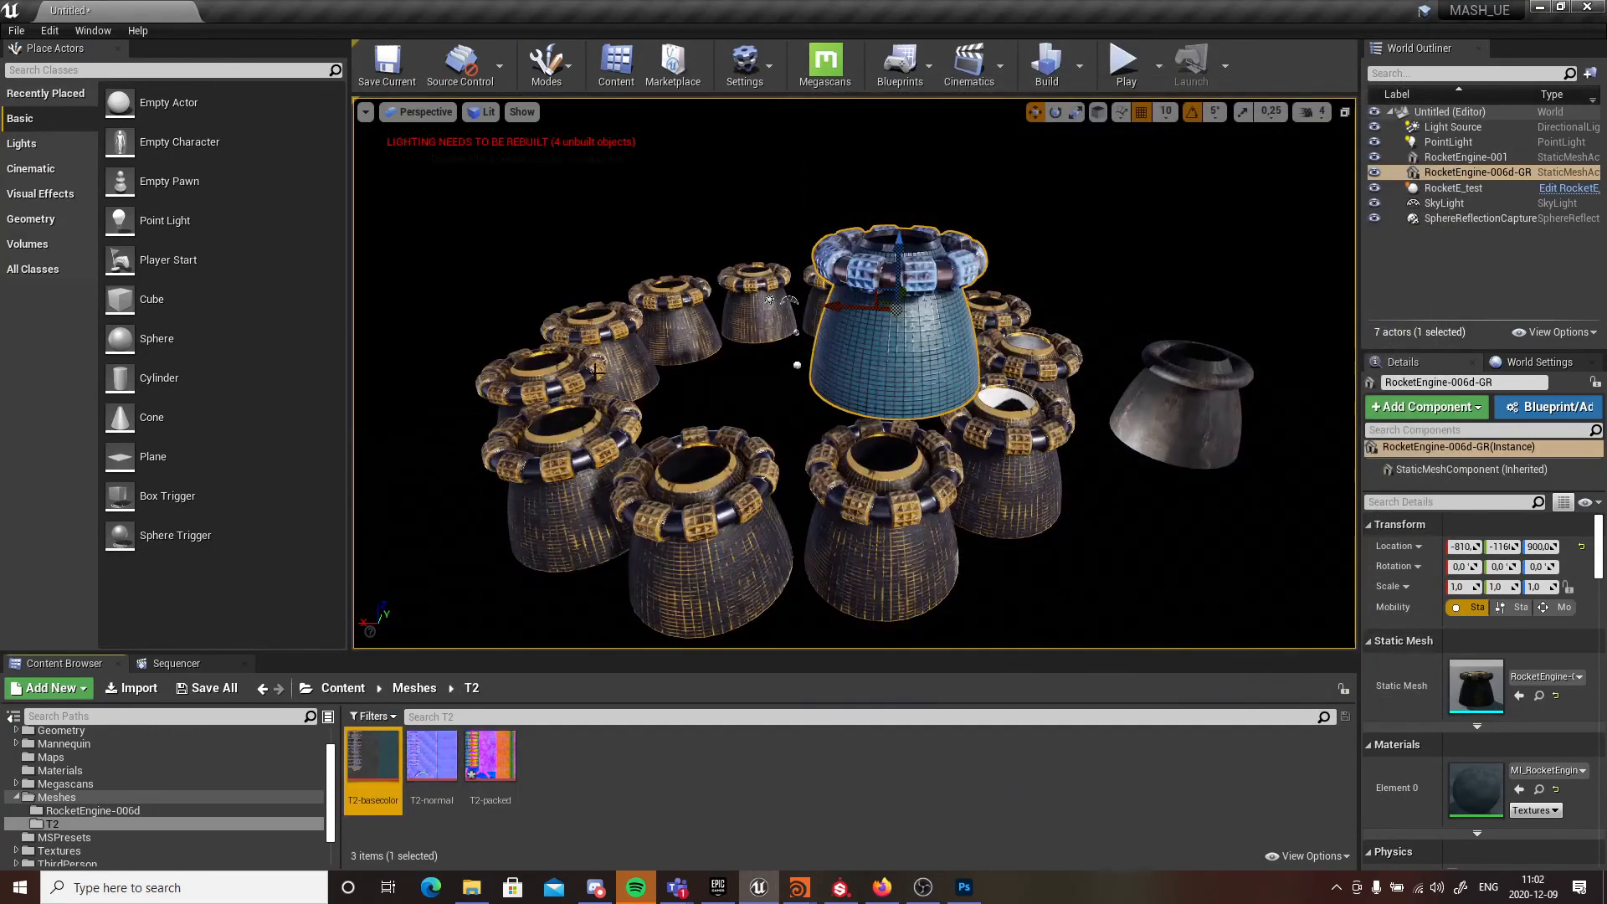
- Enlarge the level viewport and inspect the retextured raised engine and the ring engines from several close angles
click(793, 376)
right_drag(793, 377, 1042, 360)
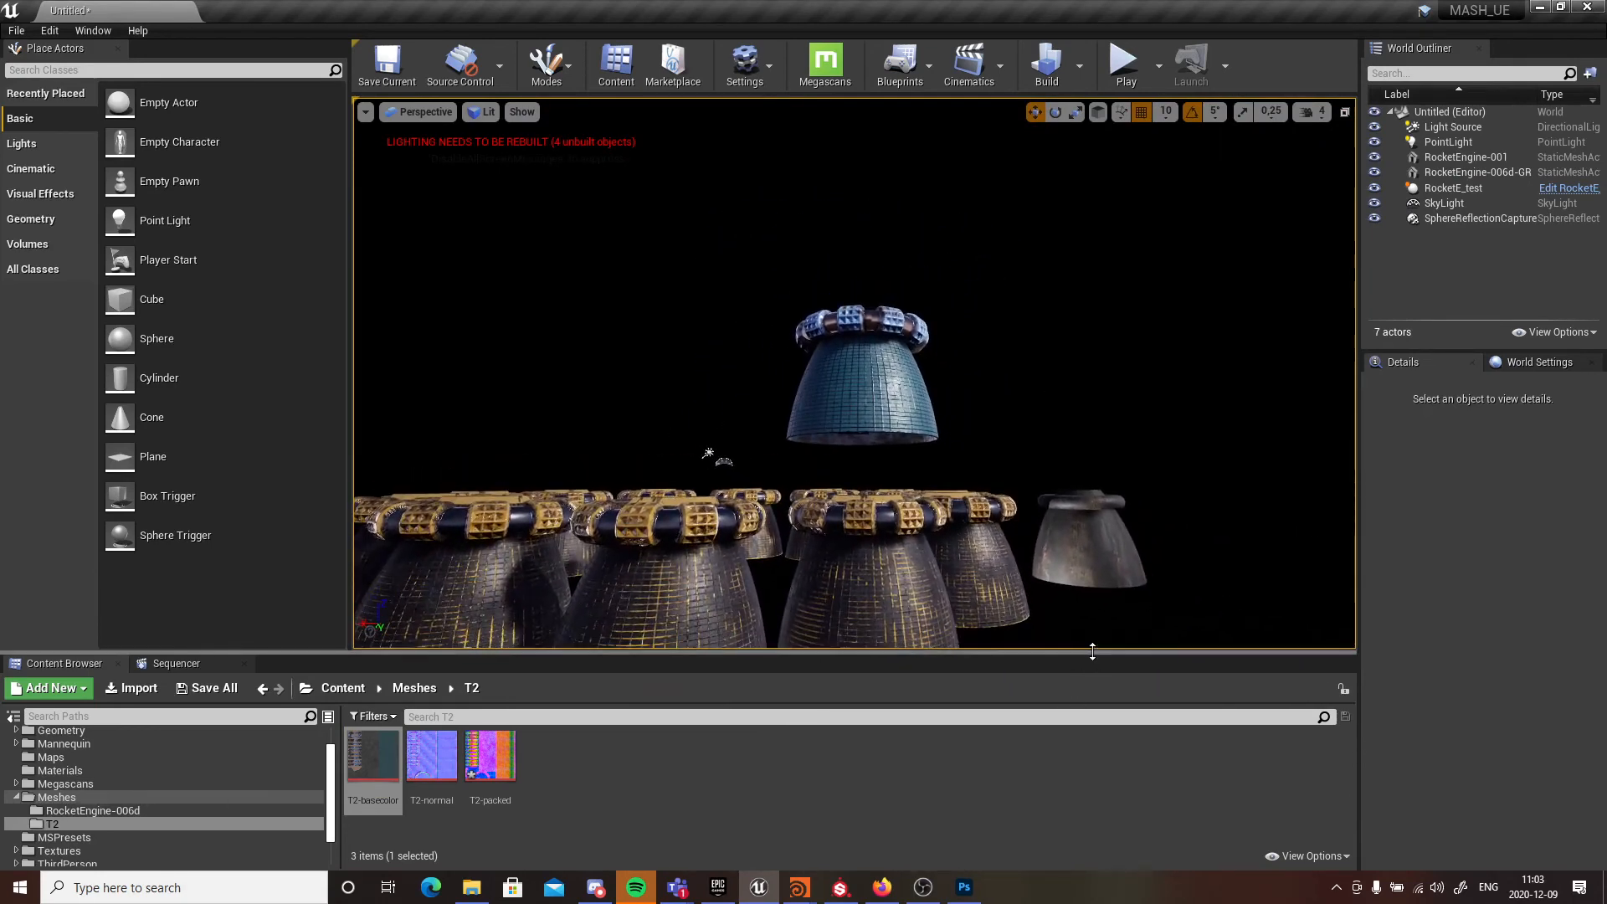
drag(1093, 651, 1093, 785)
right_drag(1088, 586, 1080, 601)
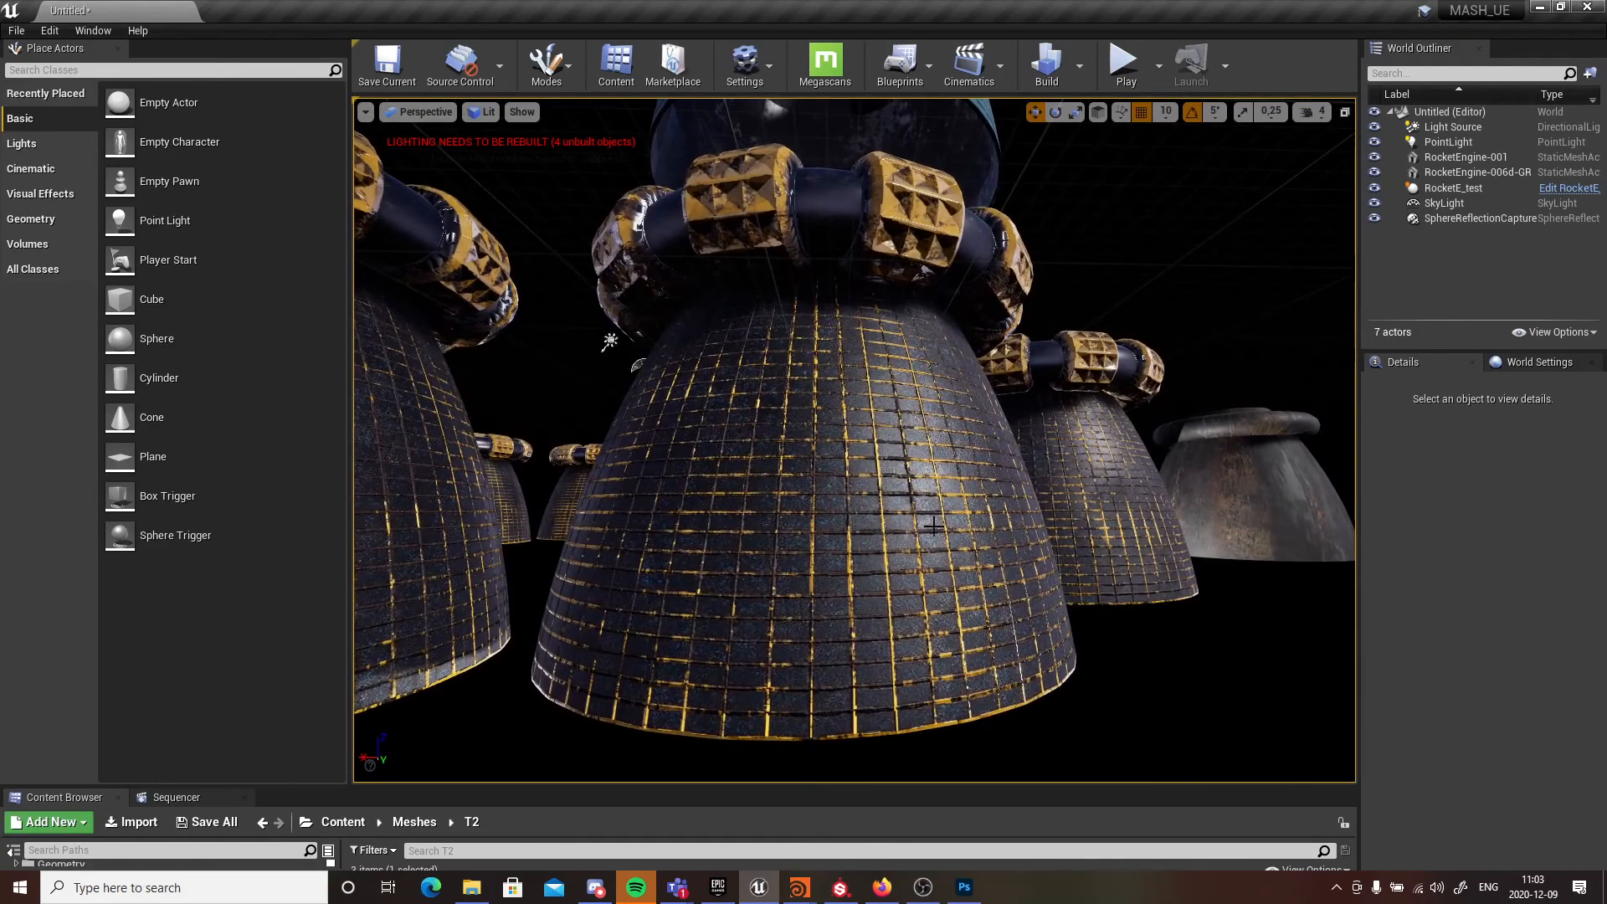
right_drag(933, 526, 933, 526)
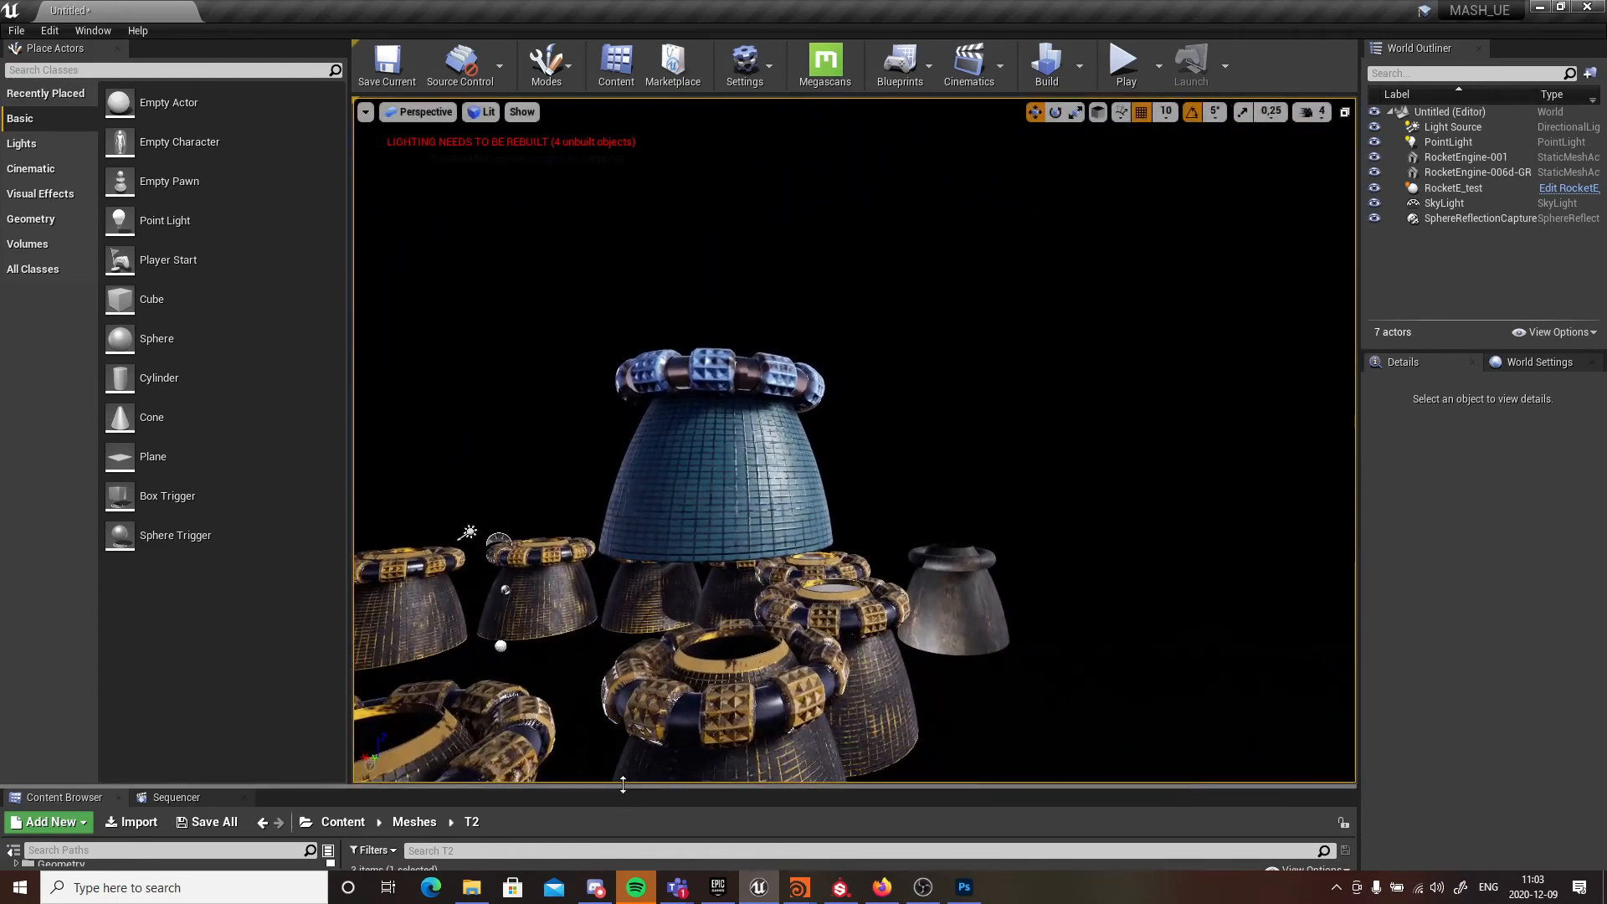
- Open T2-basecolor and the RocketEngine-006d folder's BaseColor texture in one enlarged texture editor window to compare their details
drag(617, 786, 622, 176)
click(372, 268)
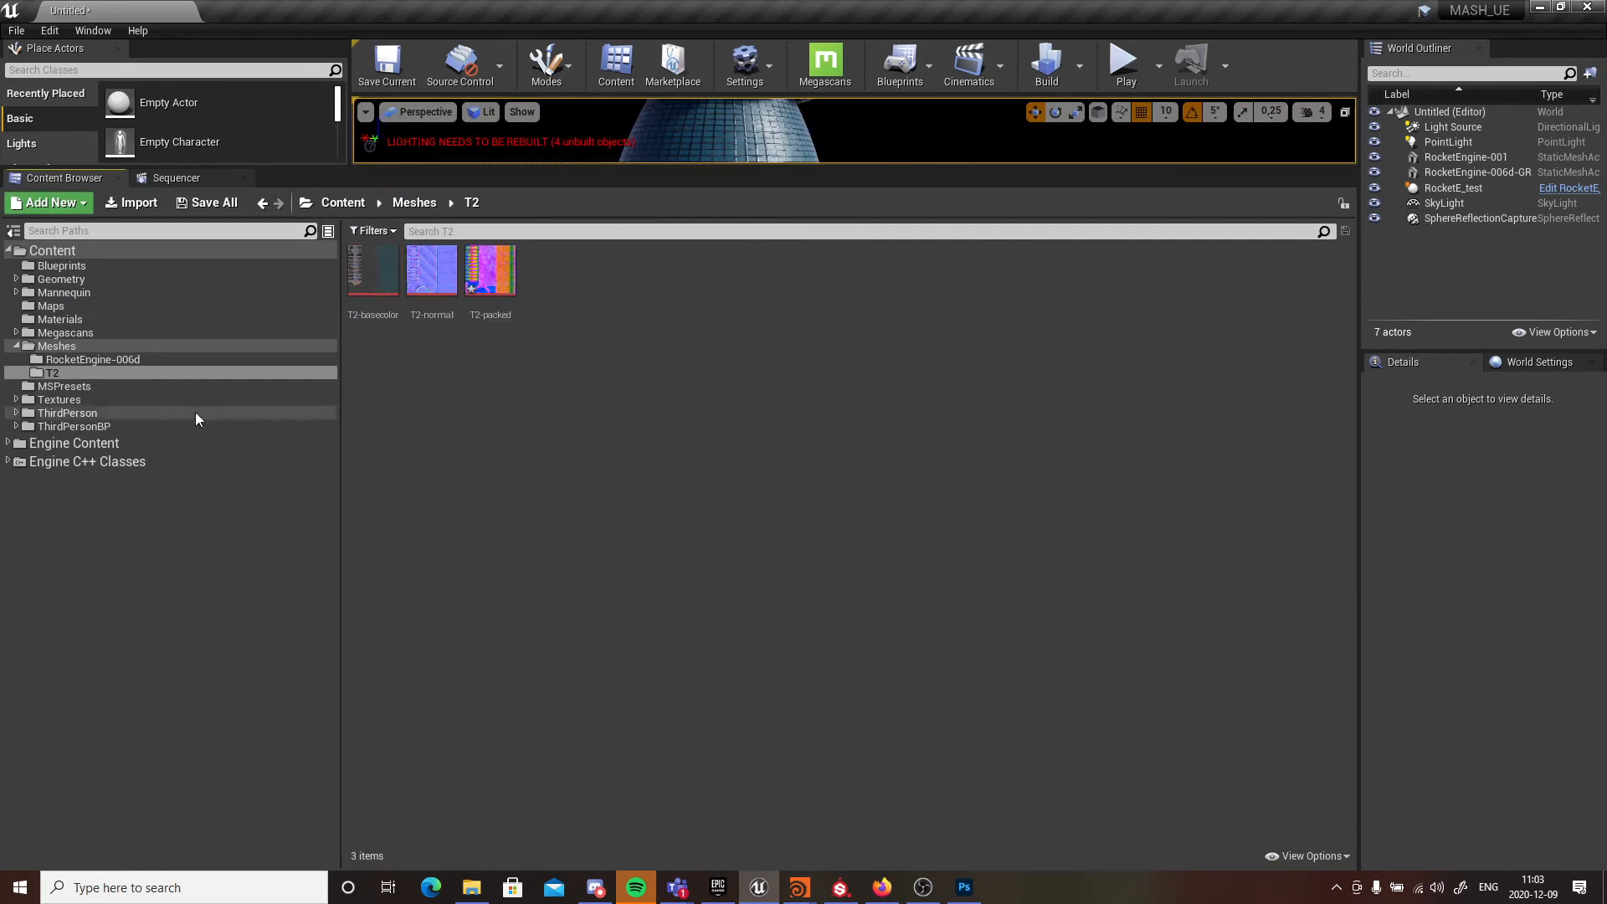
click(371, 253)
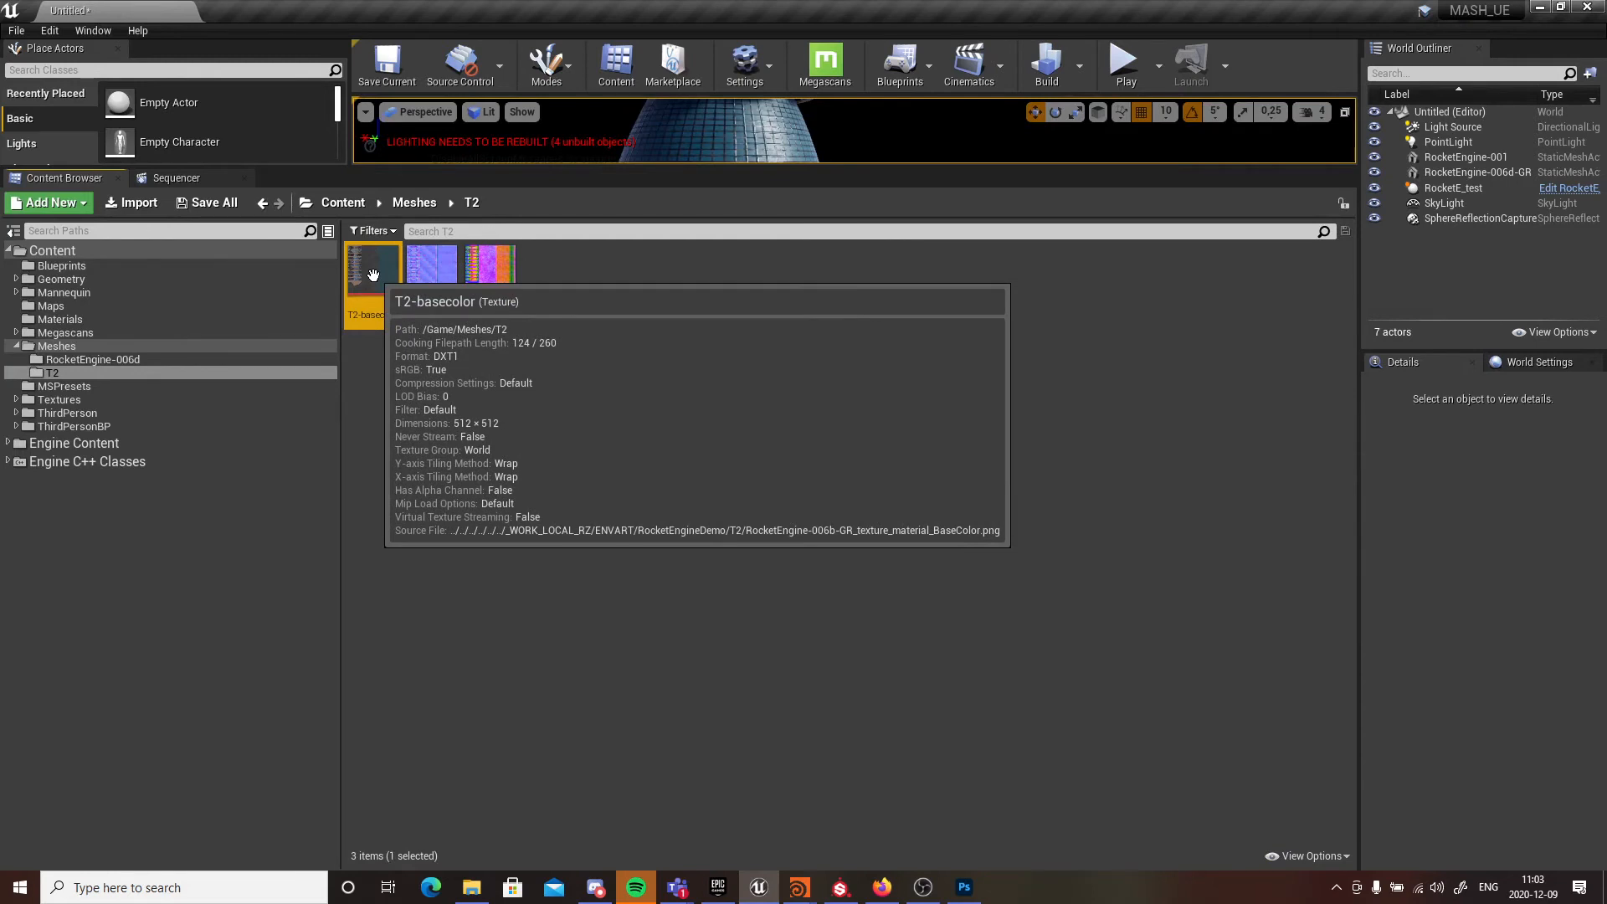
double_click(373, 276)
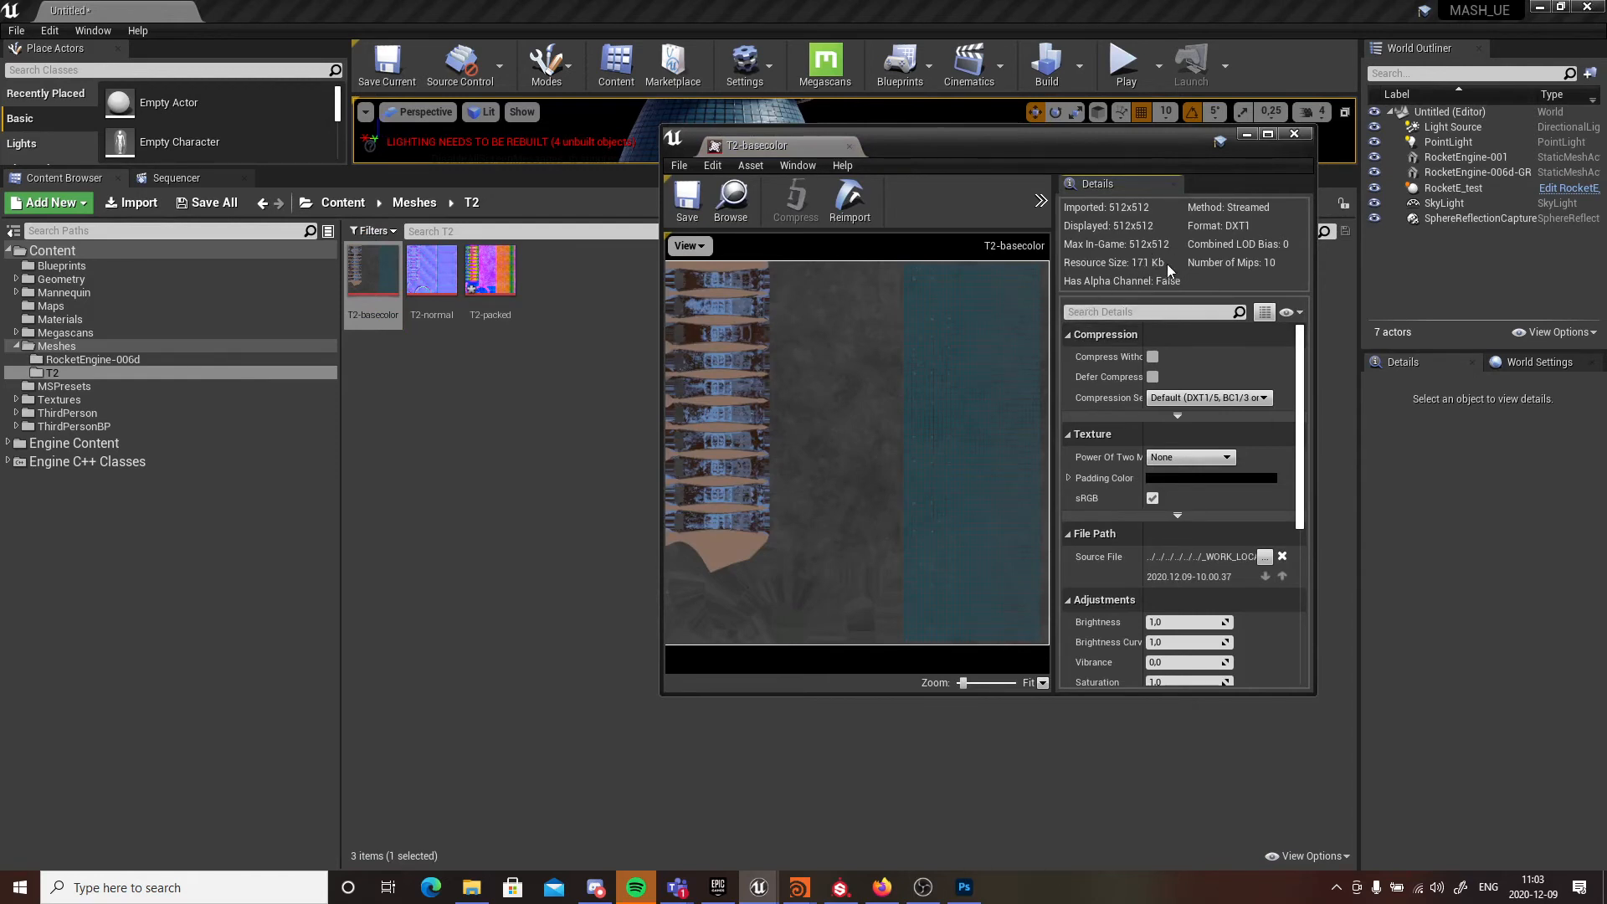
click(153, 361)
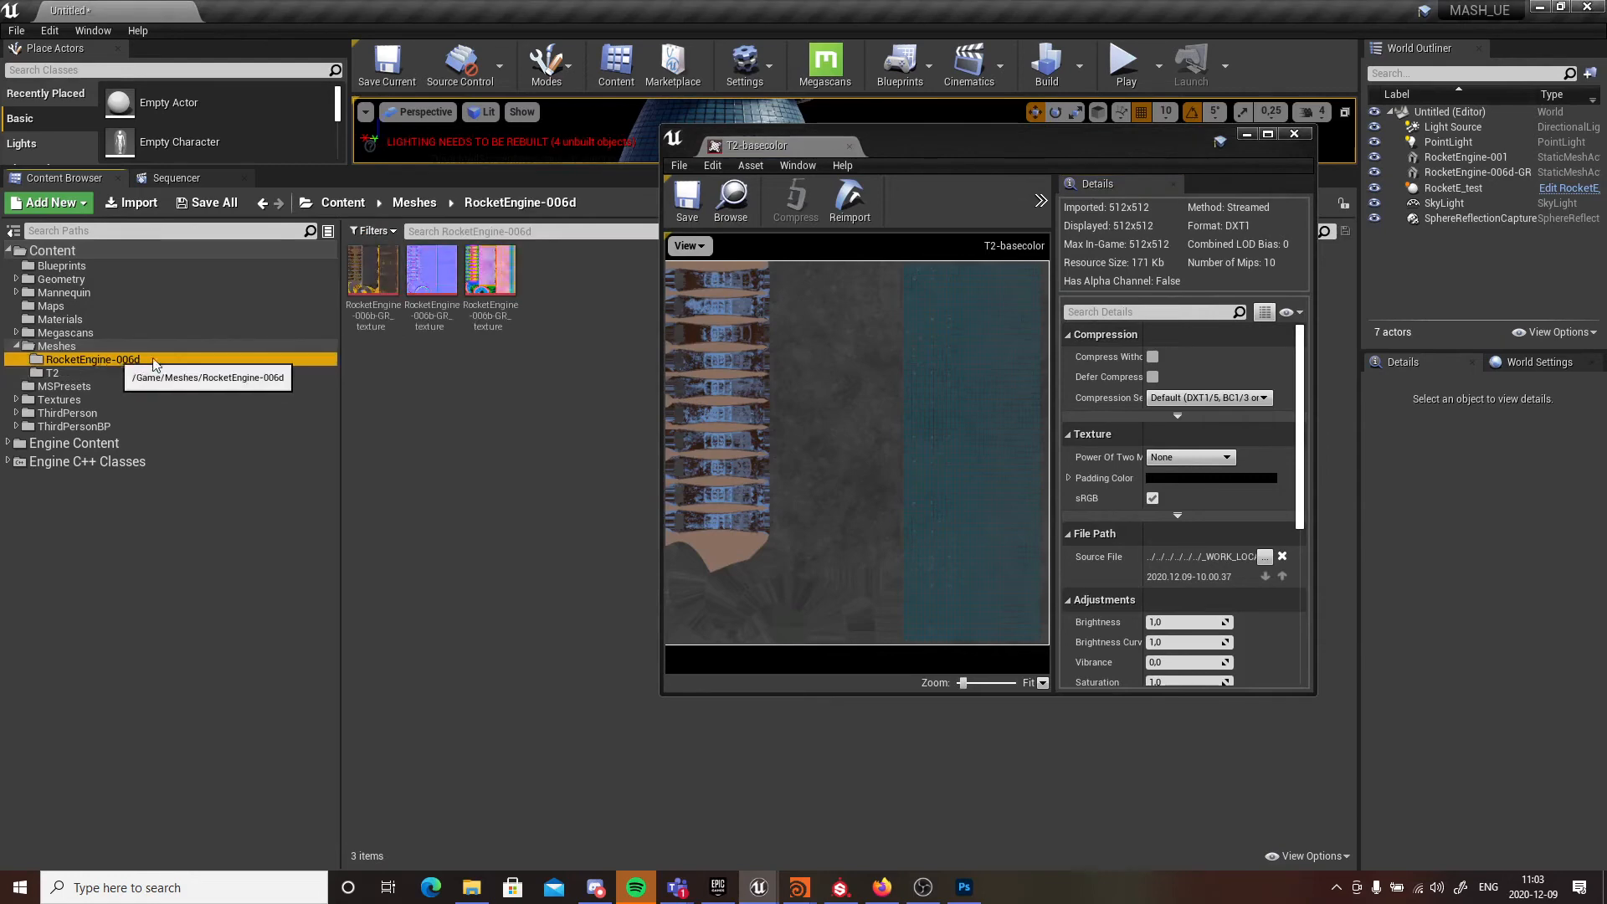
double_click(383, 293)
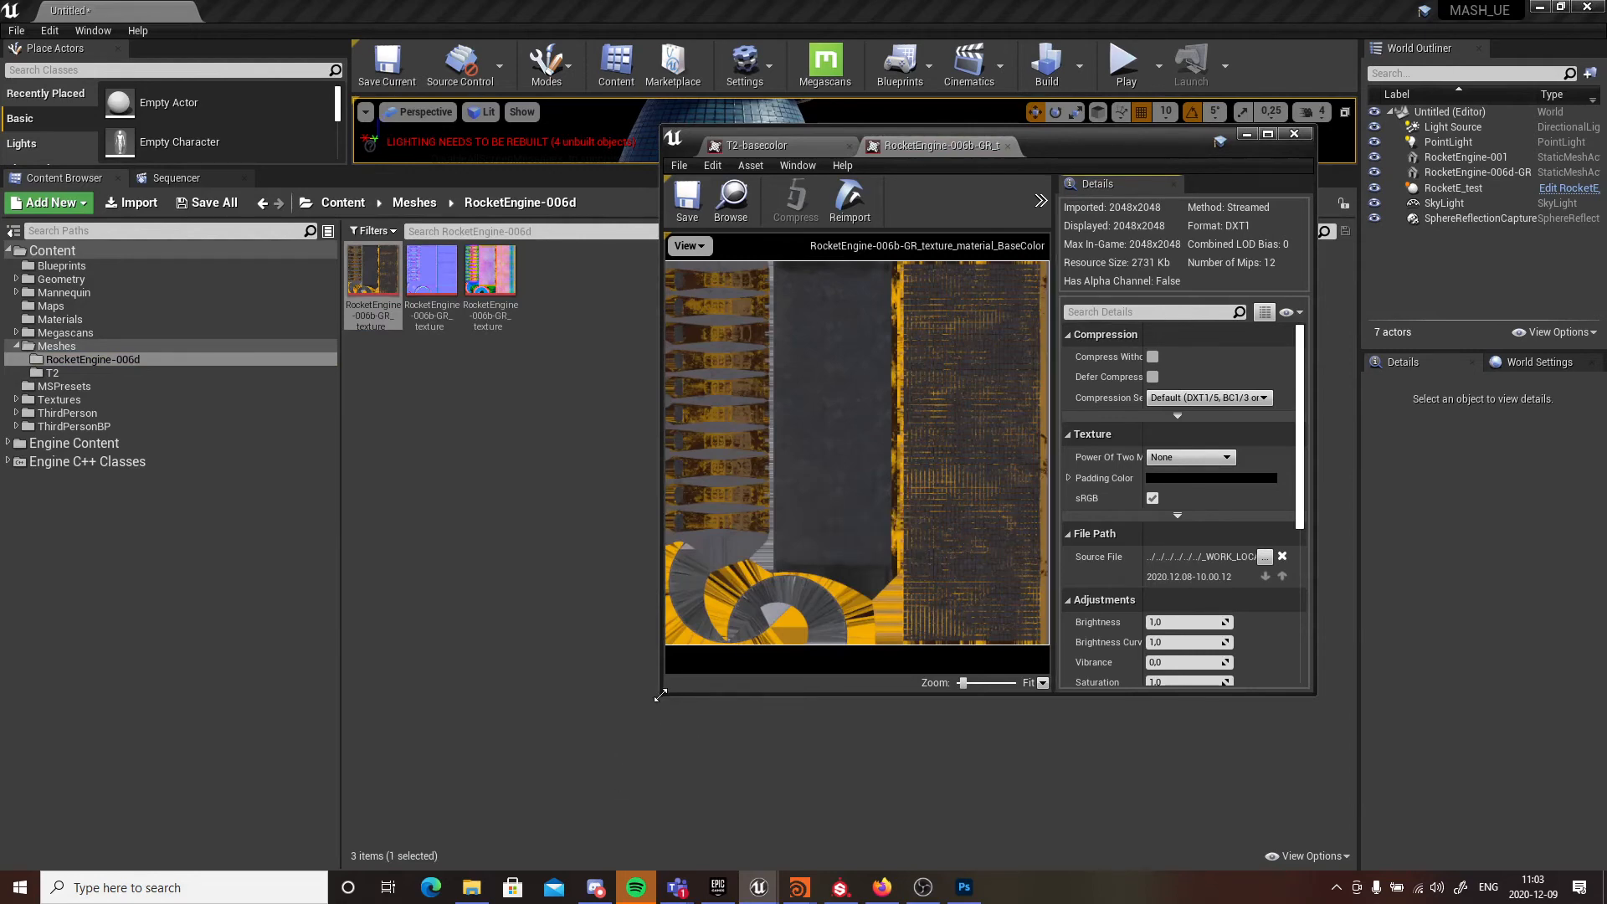
drag(665, 700, 592, 839)
- Examine the details of the OcclusionRoughnessMetallic texture in the RocketEngine-006d folder and minimize its editor window
click(491, 278)
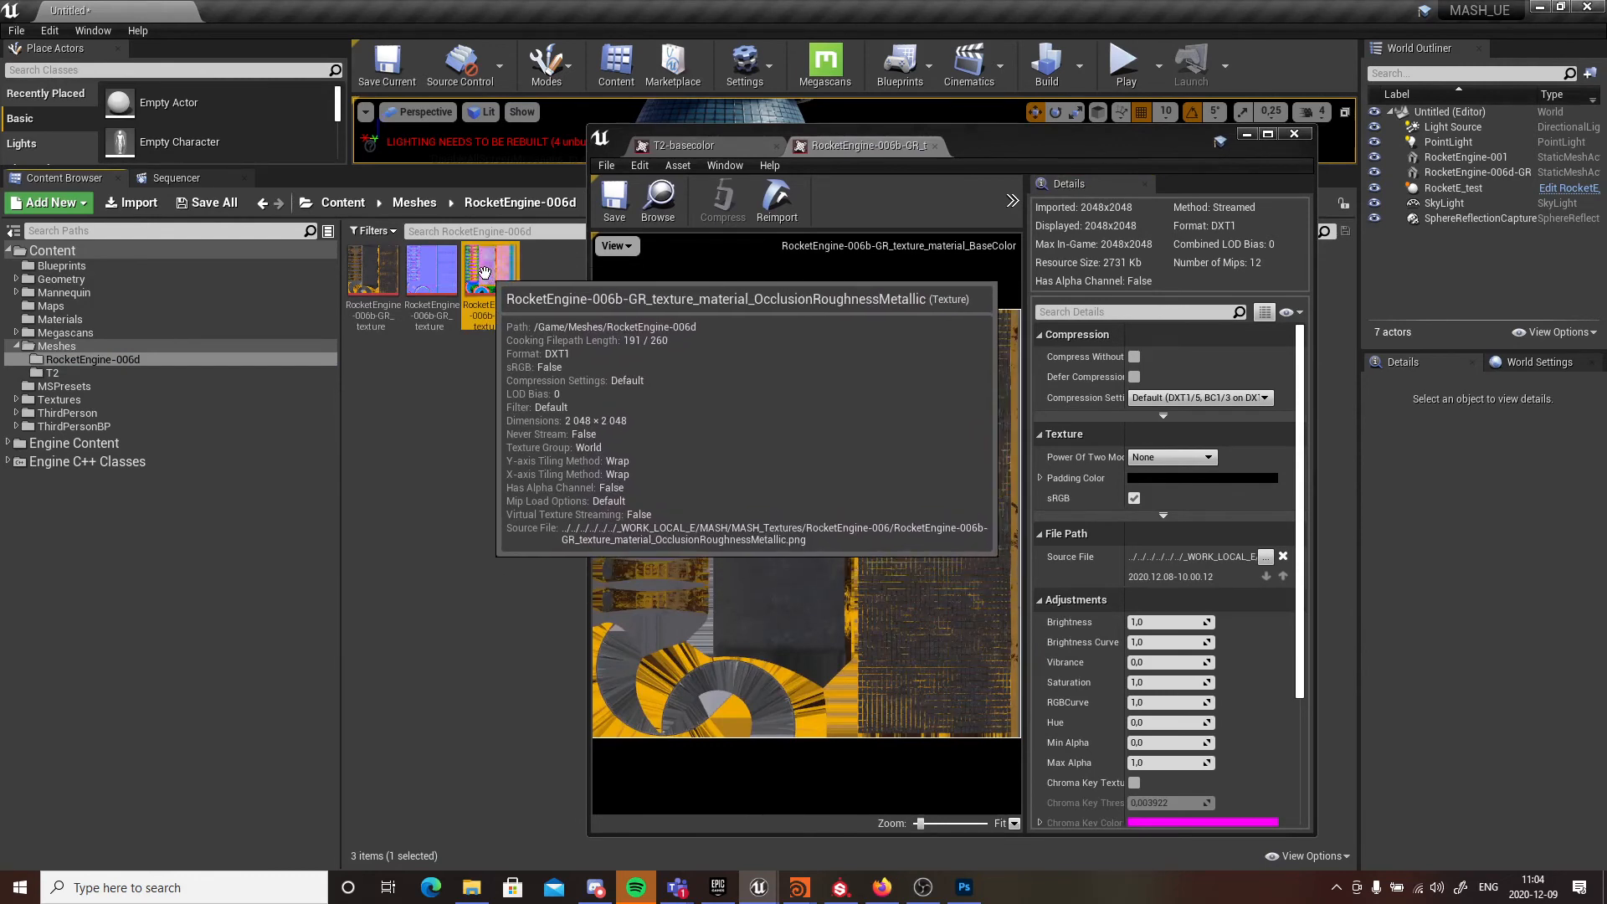
mouse_move(484, 255)
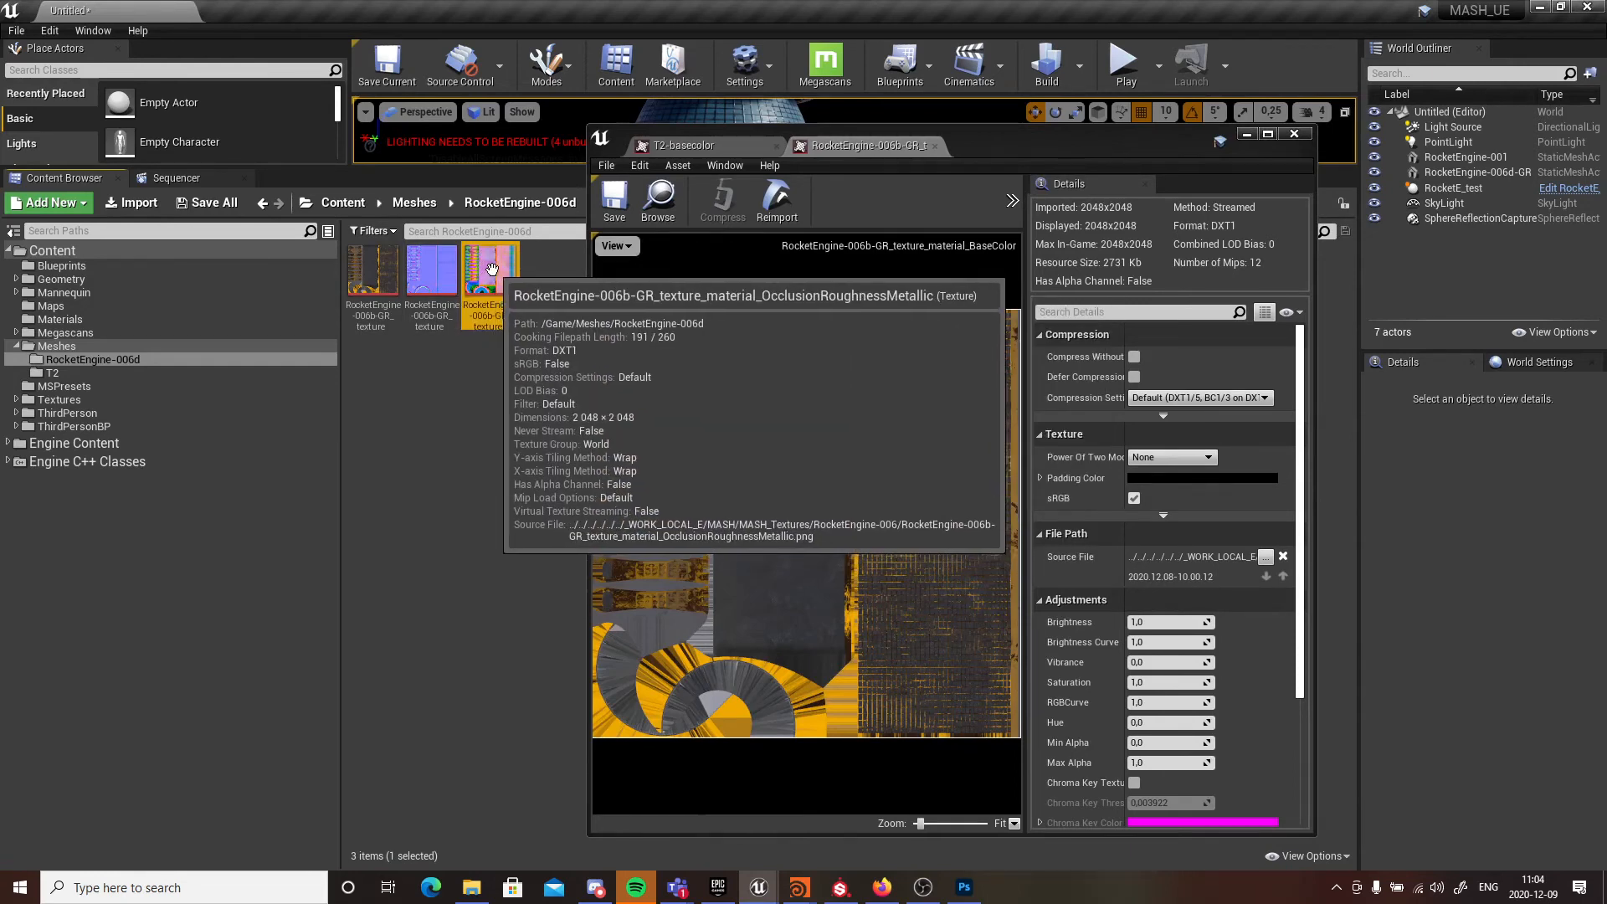
ctrl+click(494, 270)
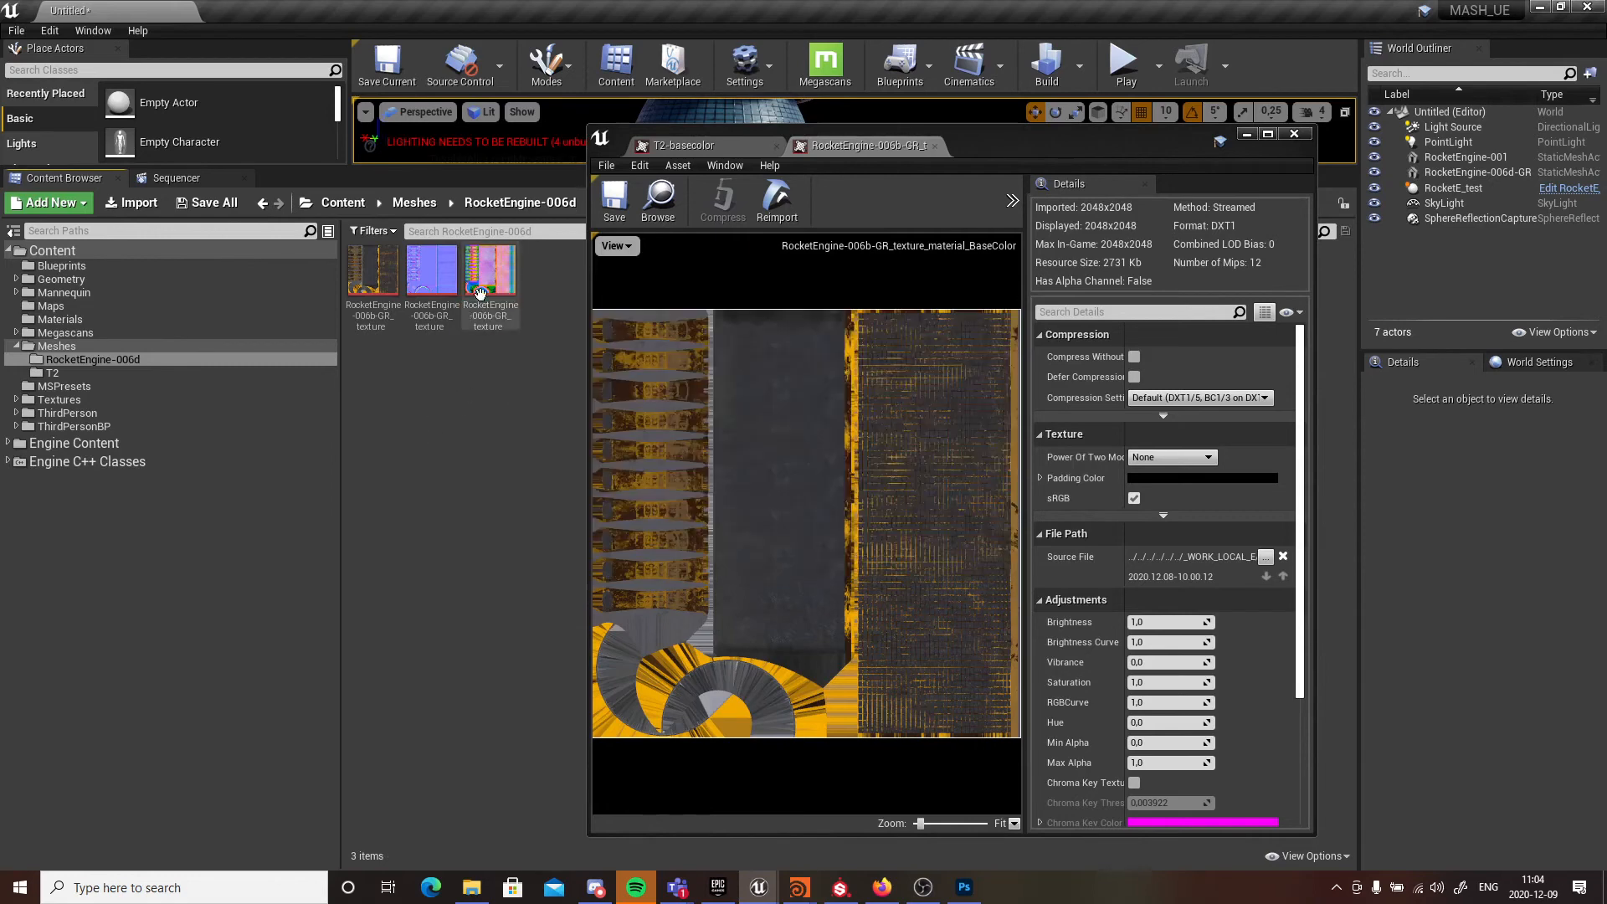
double_click(494, 273)
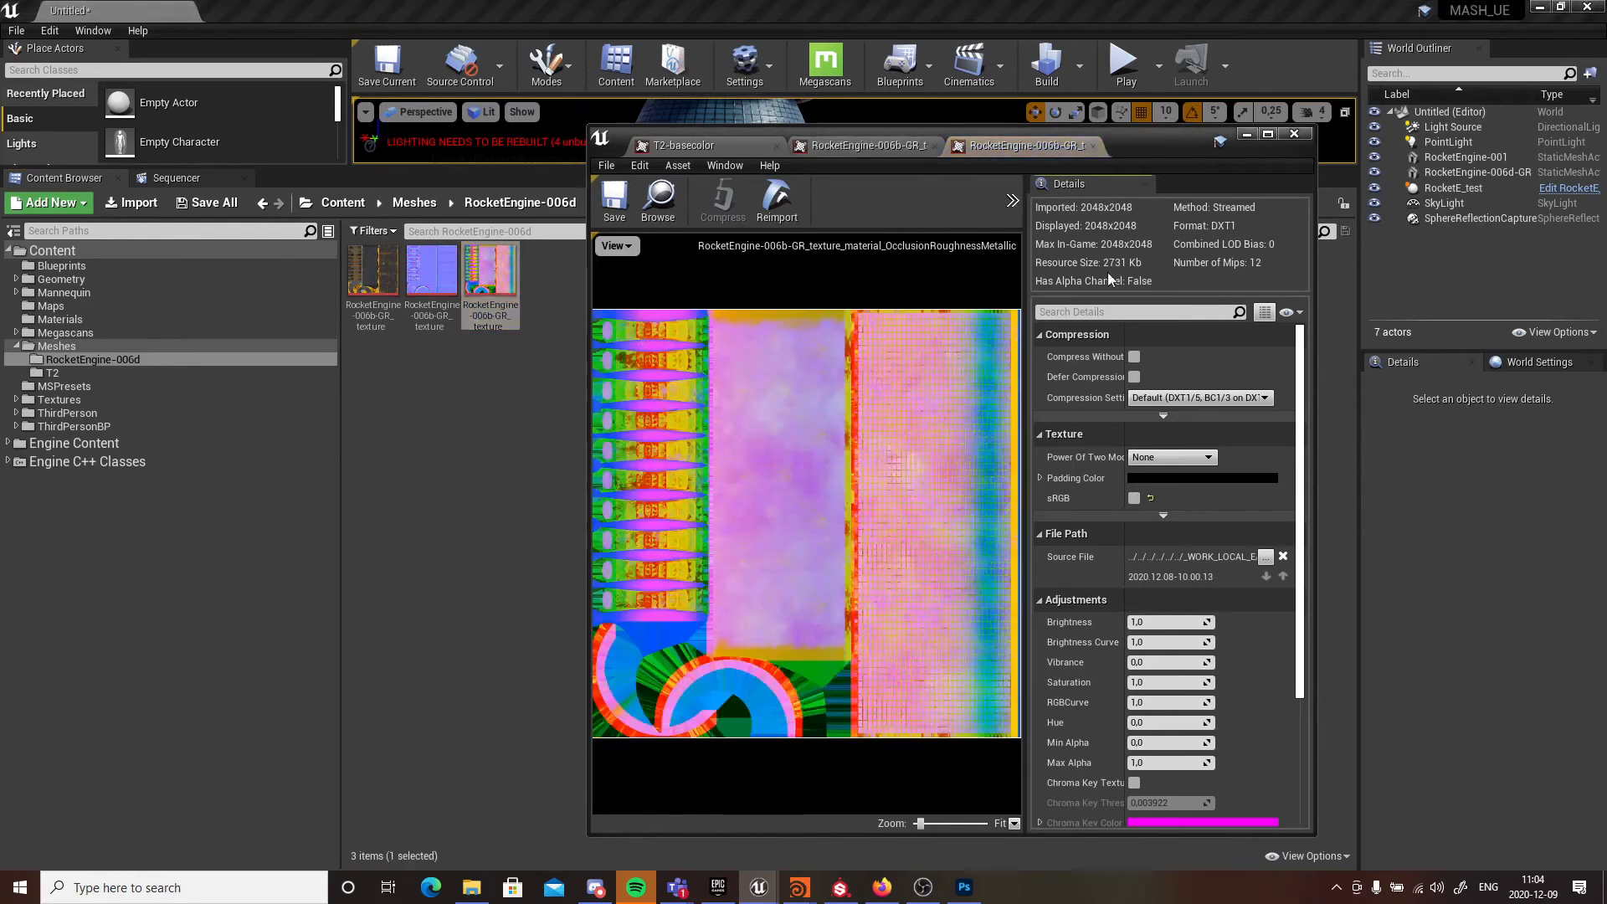
click(1248, 135)
- Switch to Houdini to view the engine mesh above its UV layout, and return to the MASH_UE project in Unreal Editor
click(1540, 8)
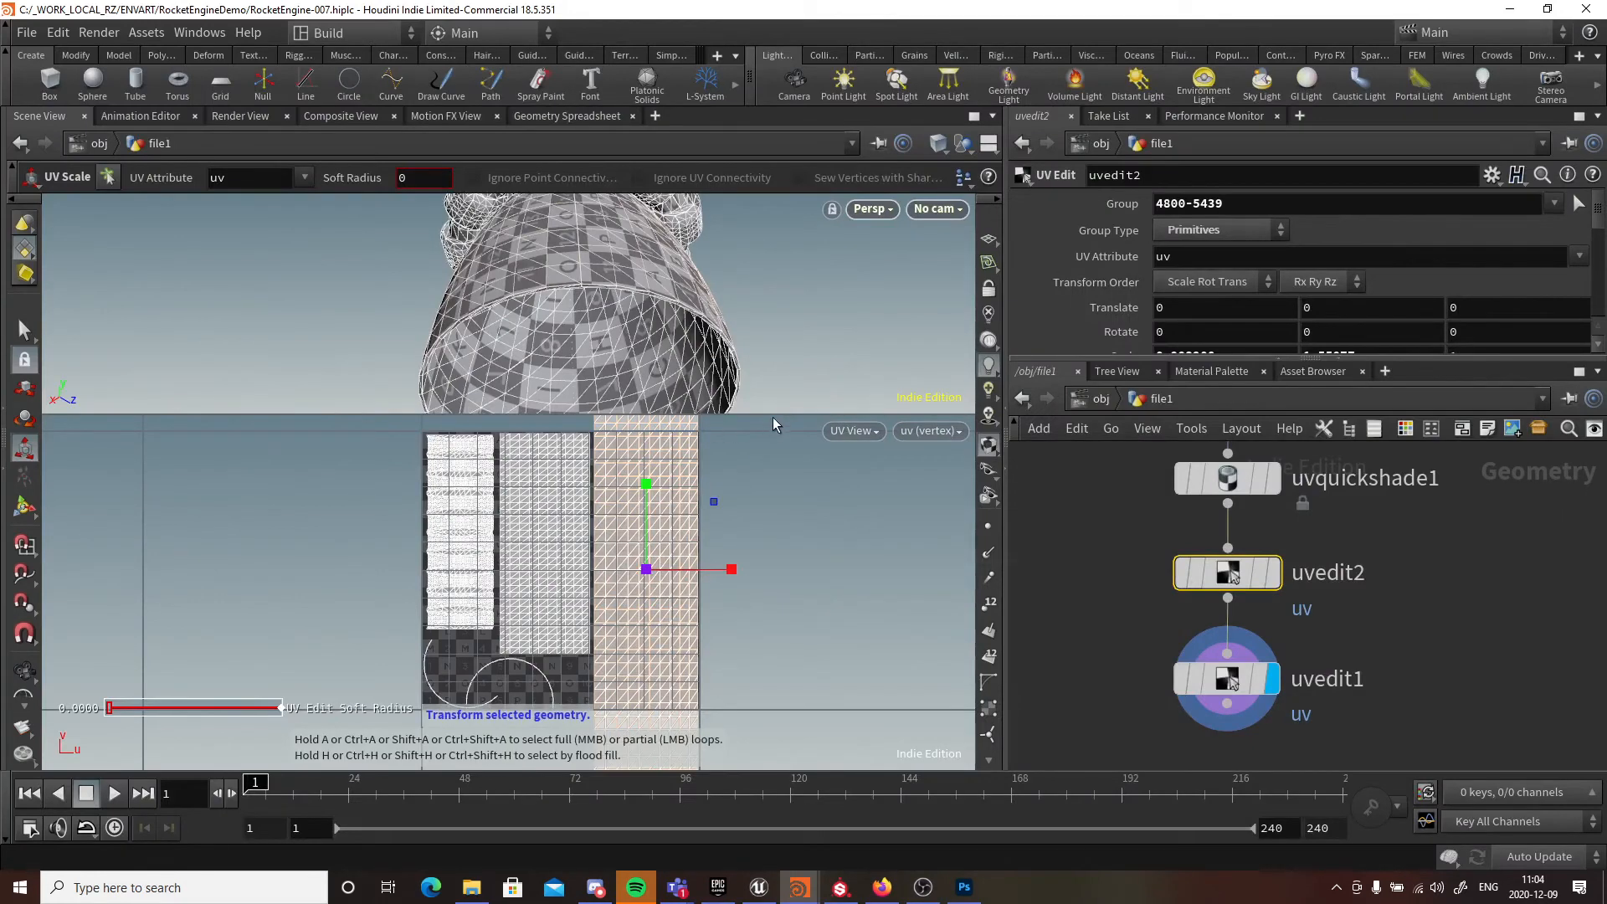
drag(777, 416, 749, 557)
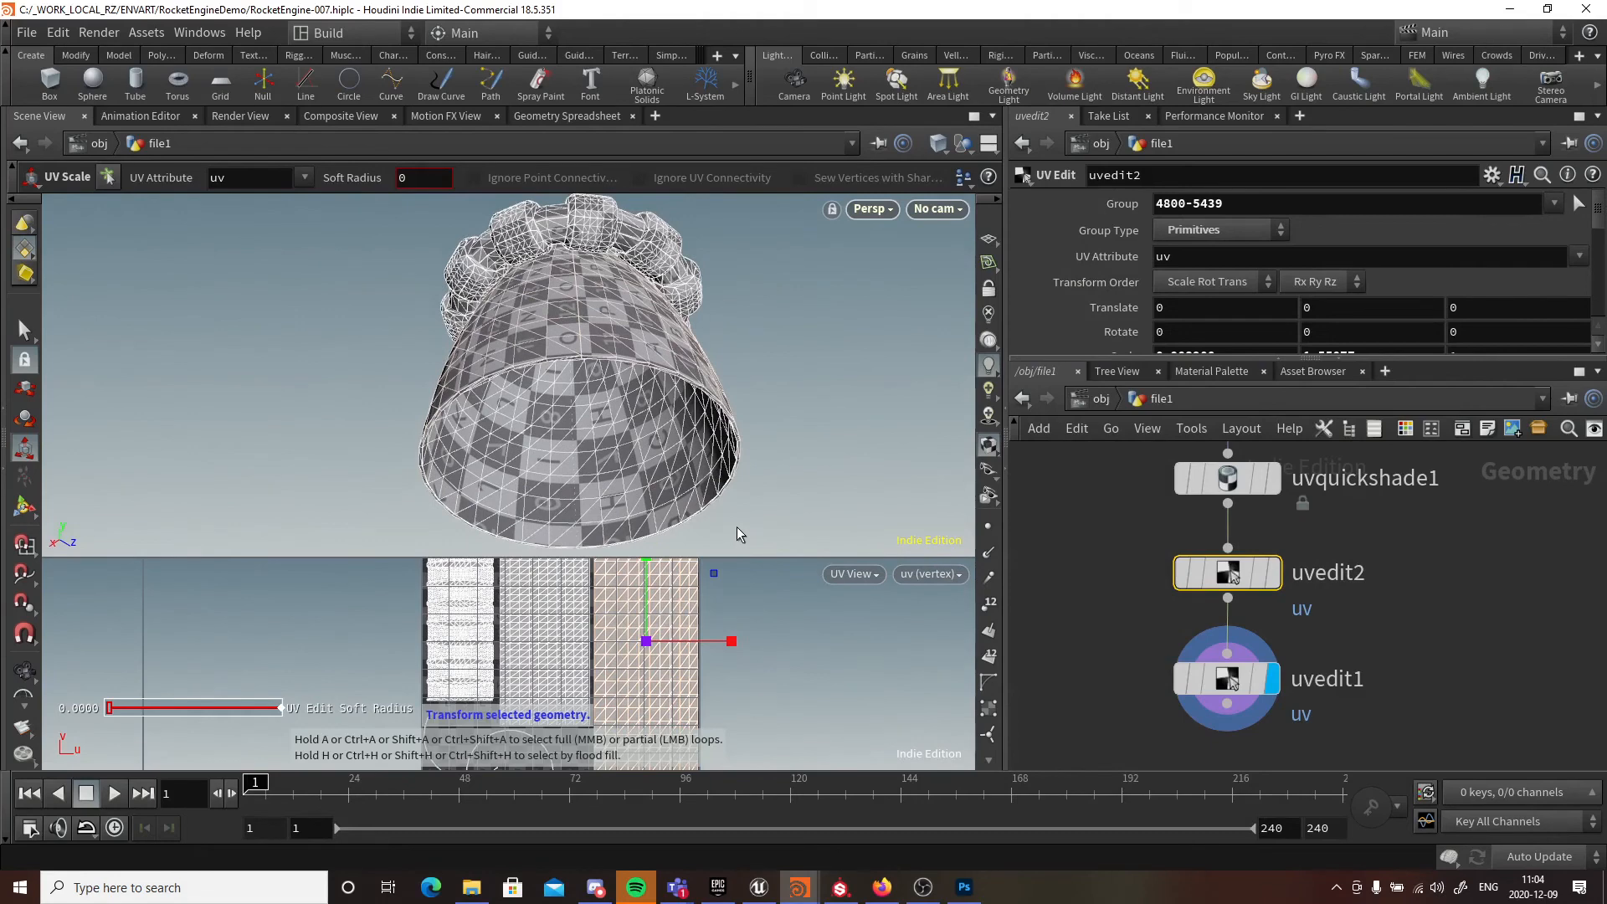
key(Tab)
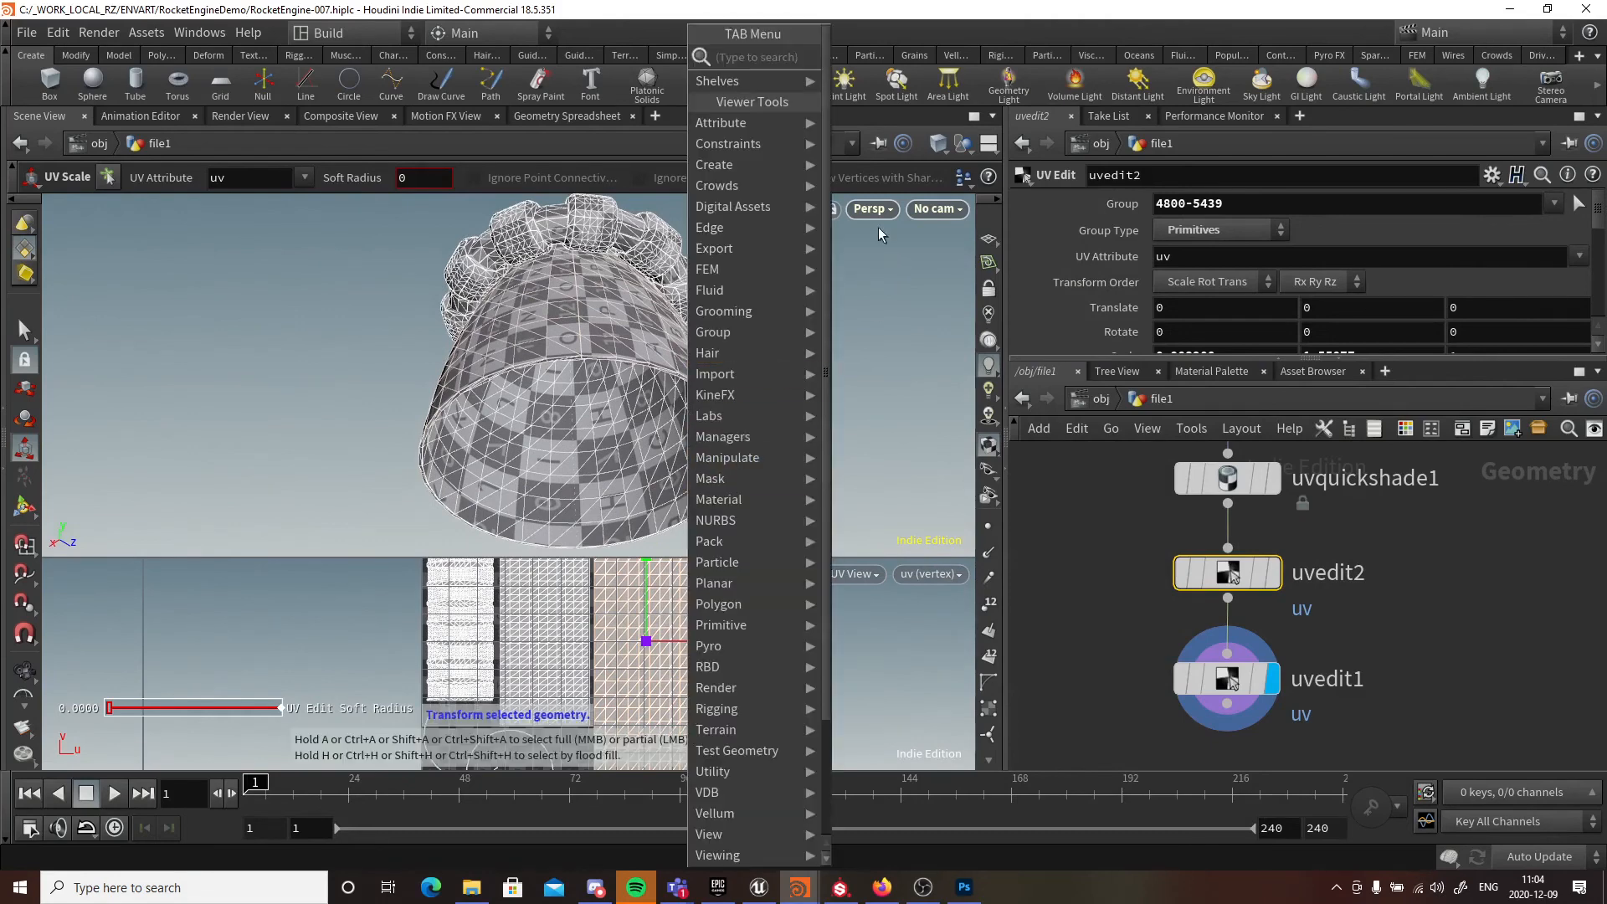
click(1247, 8)
click(1510, 10)
key(super+Tab)
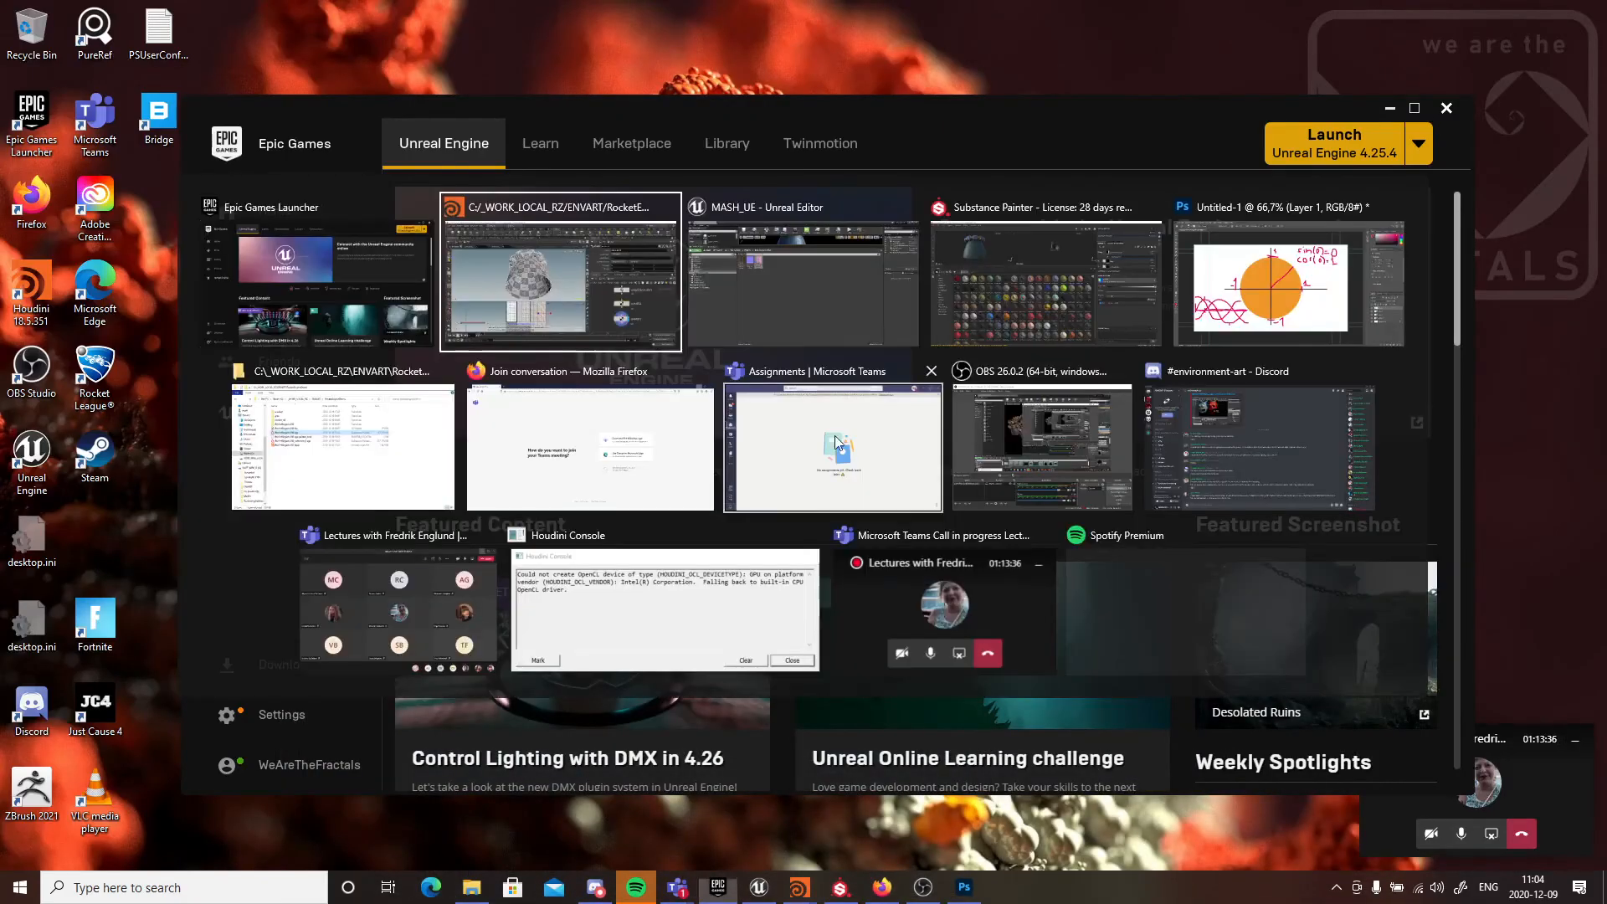
click(735, 211)
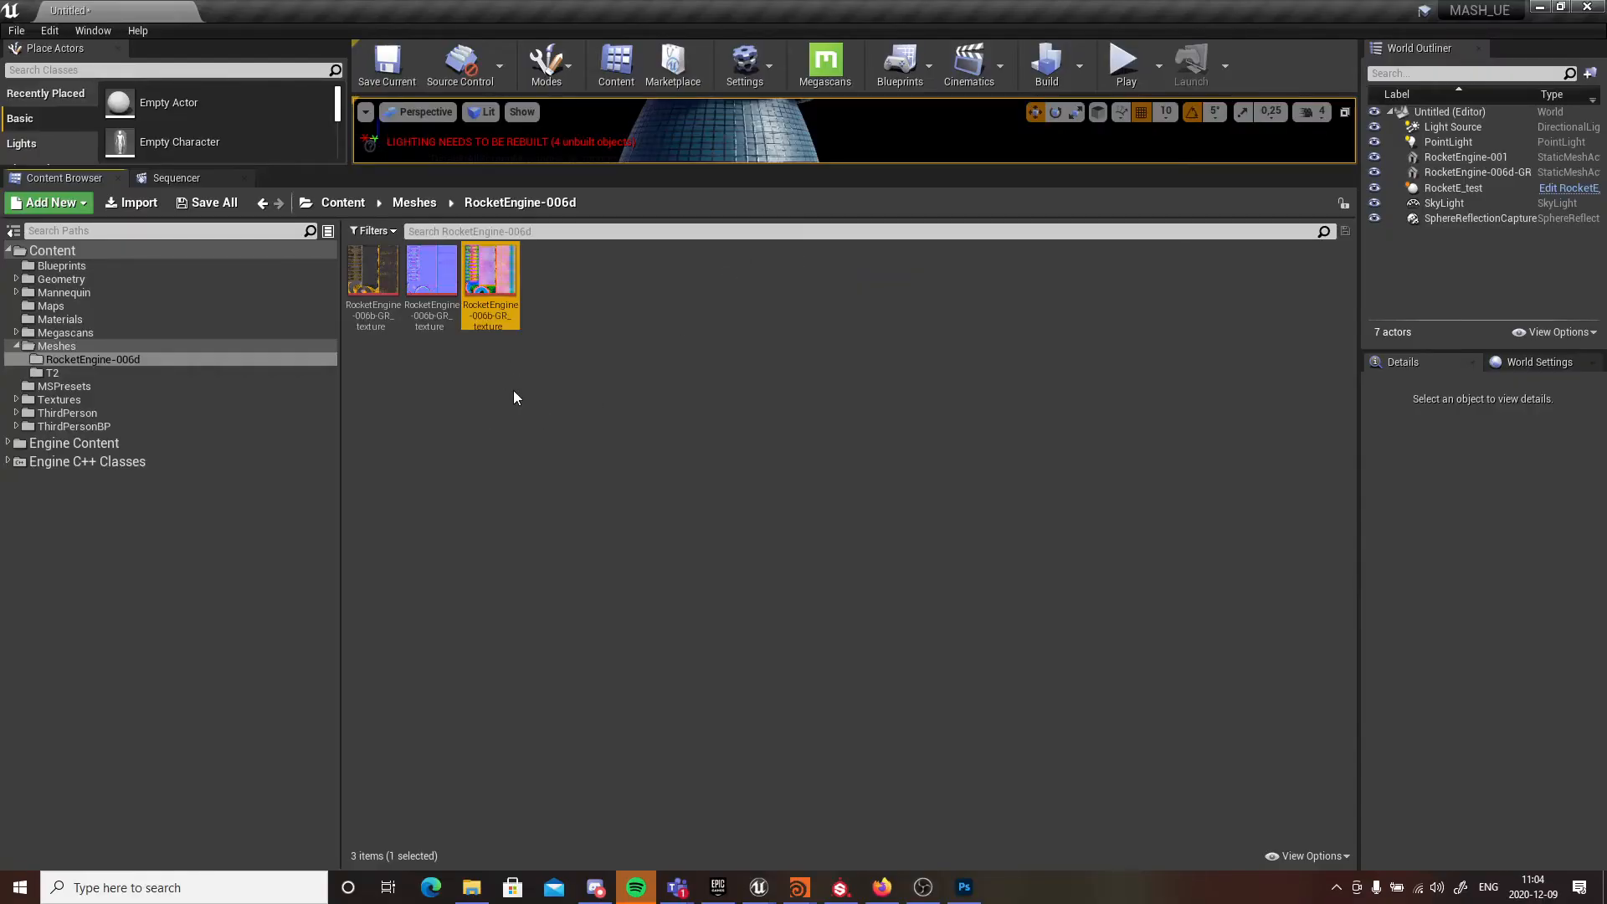
- Open the OcclusionRoughnessMetallic texture in an enlarged editor window and display only its green channel
double_click(486, 280)
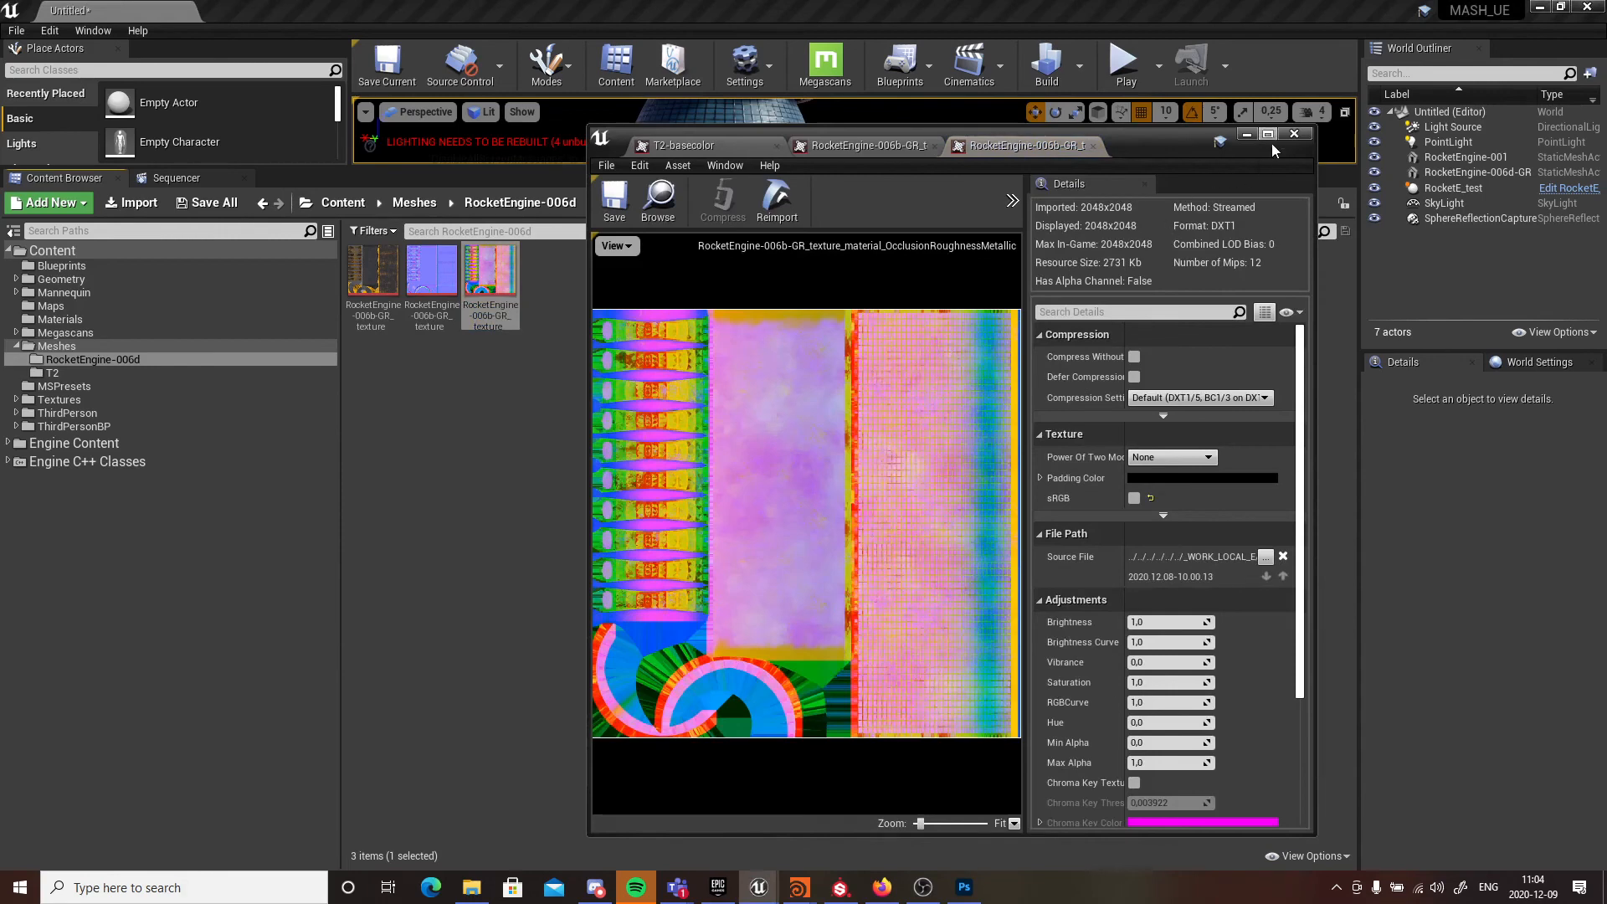
click(1269, 135)
click(40, 113)
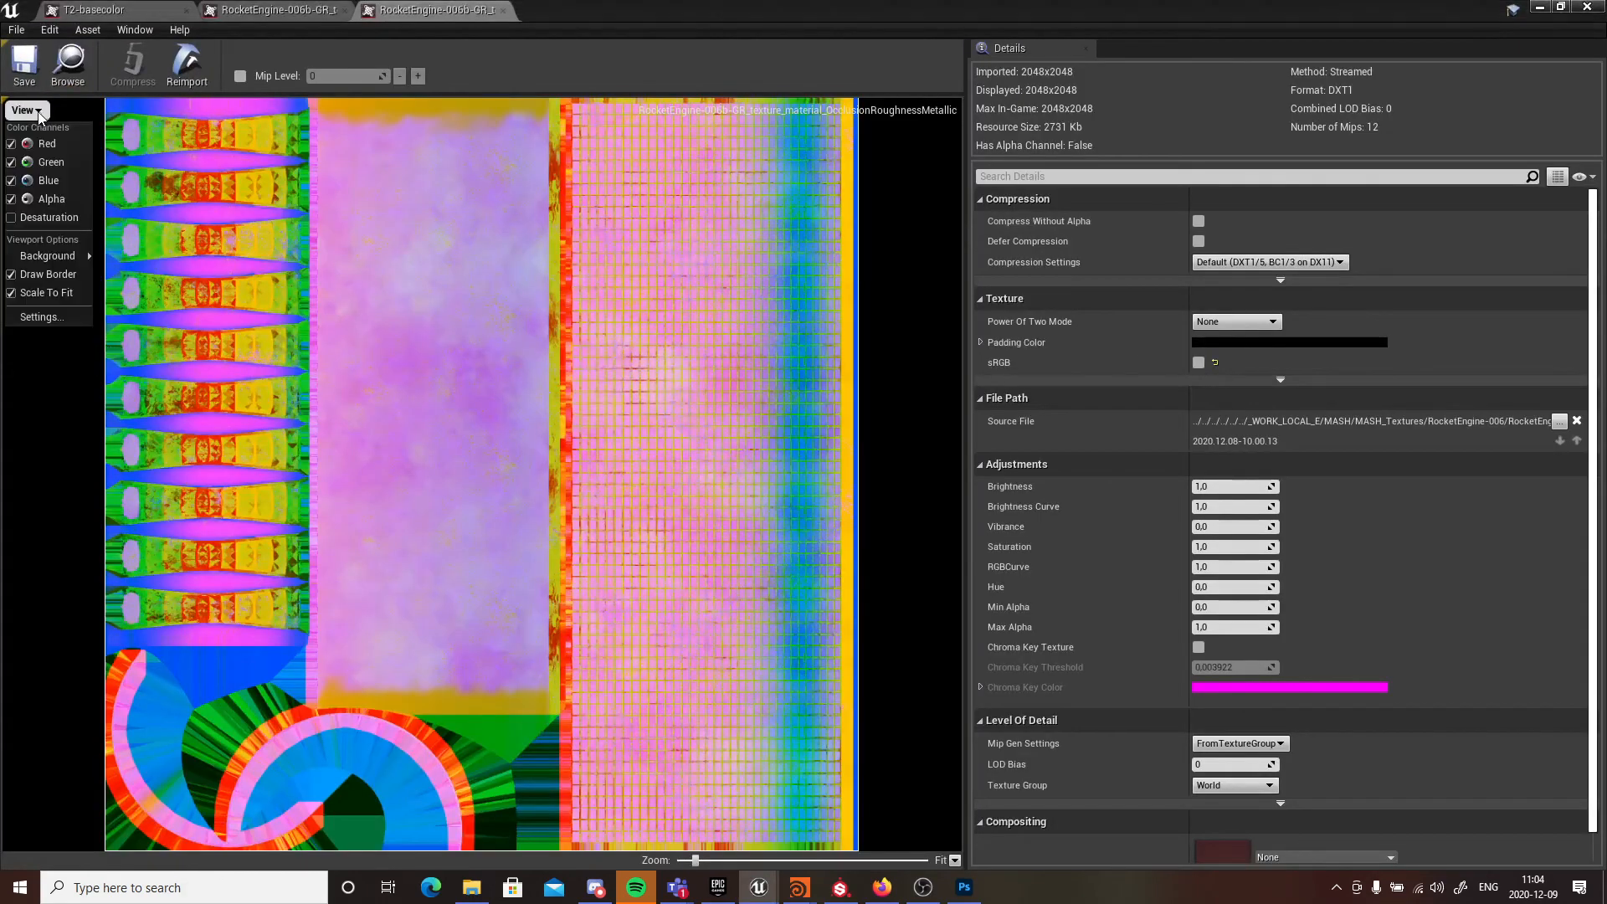
click(38, 143)
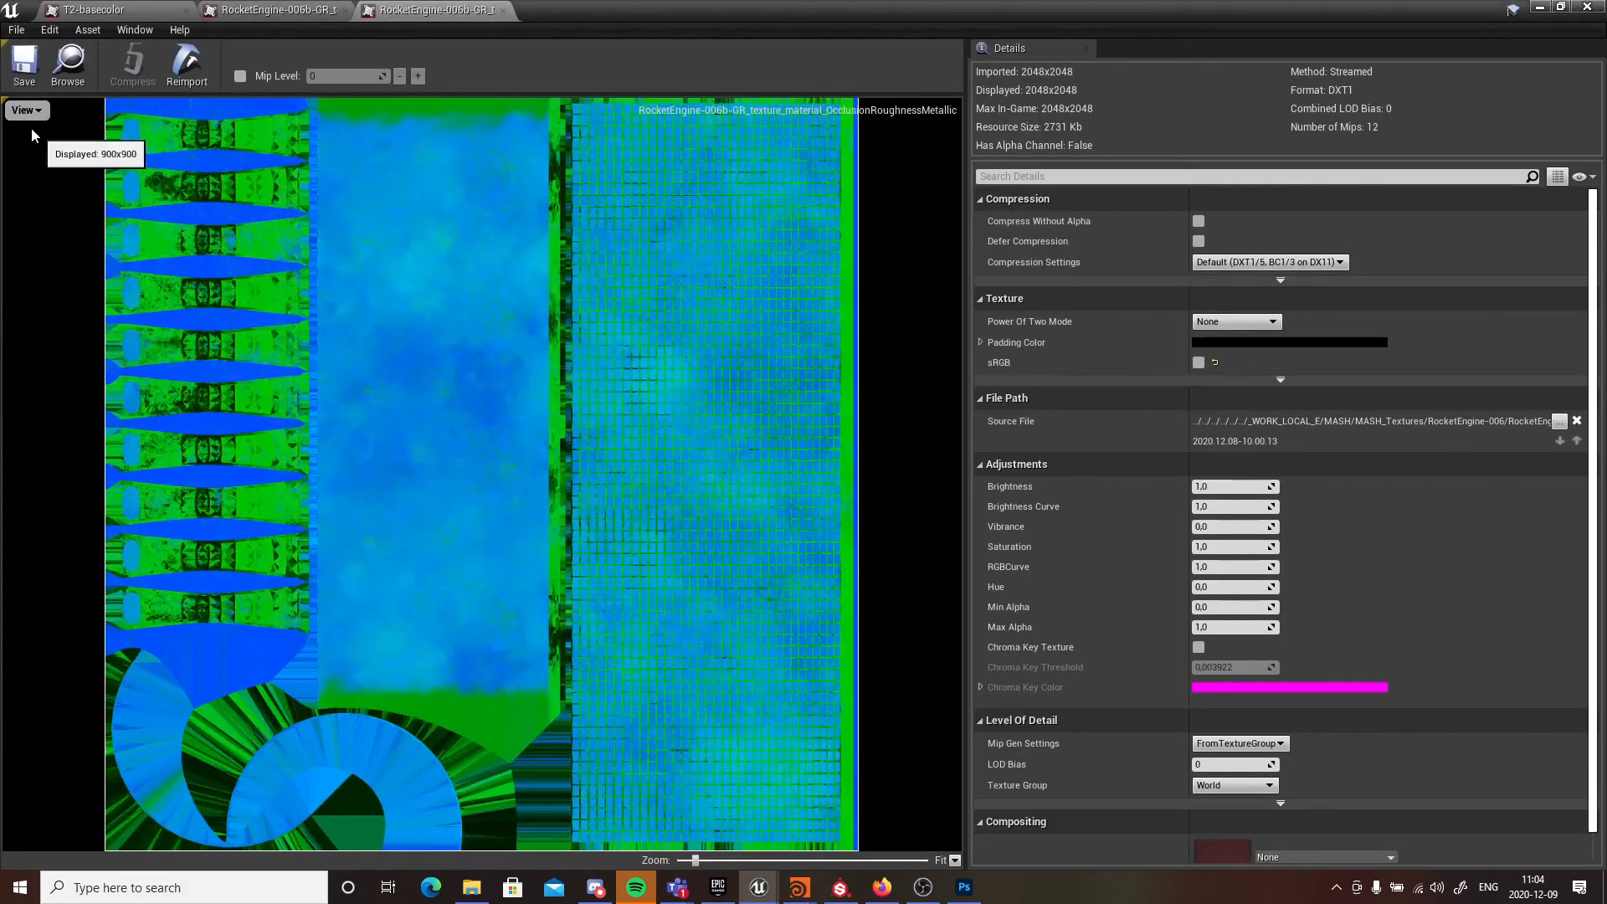
click(25, 109)
click(42, 180)
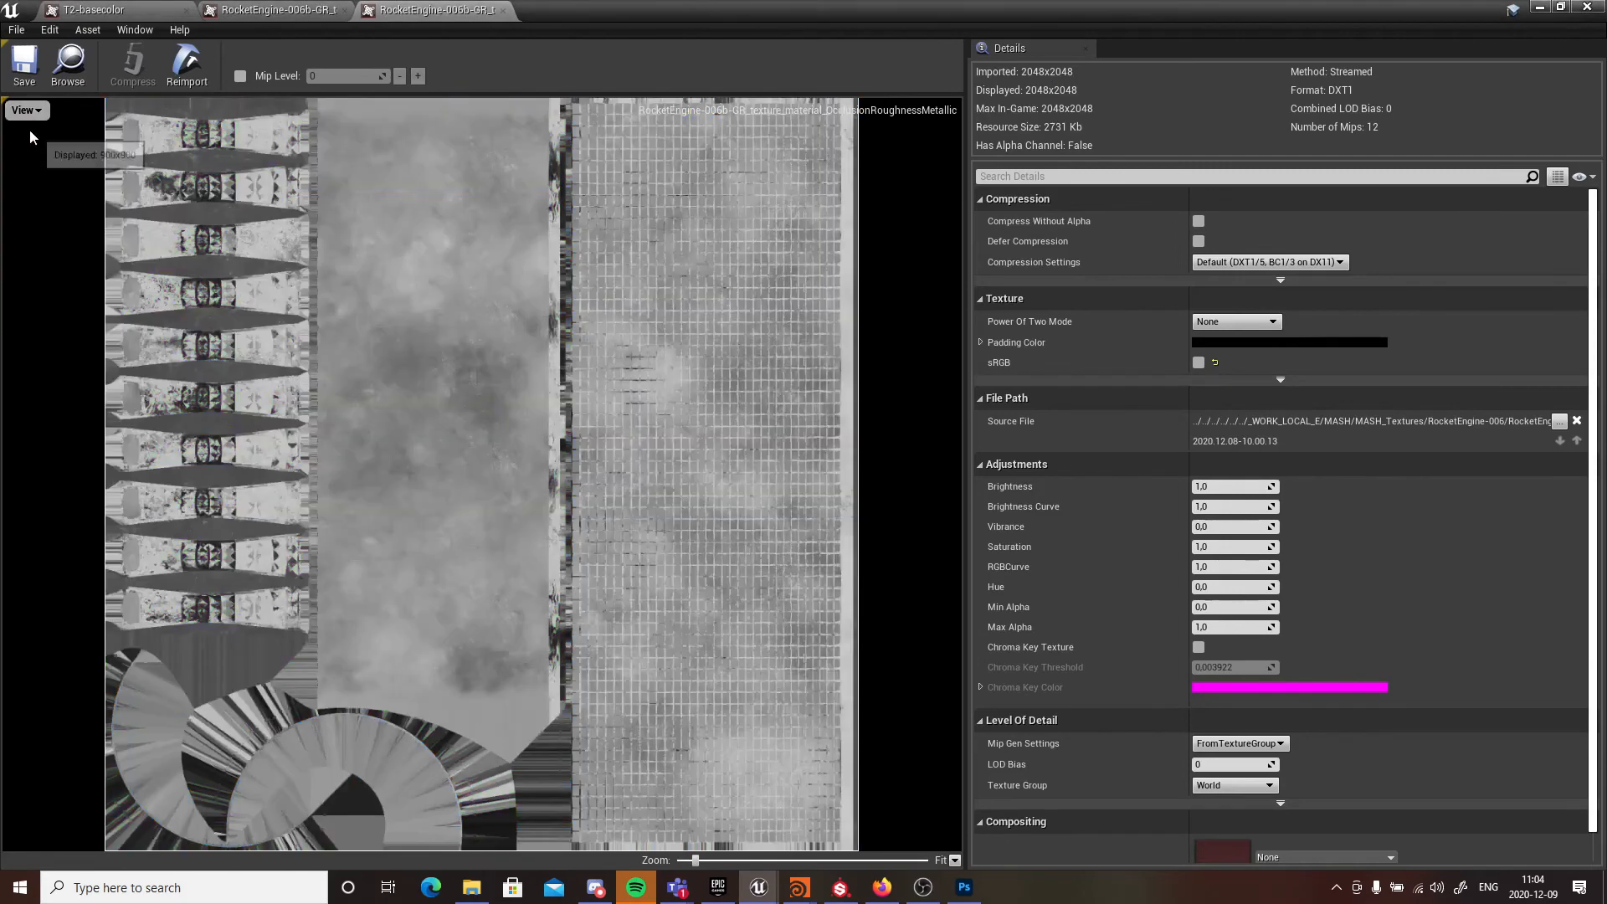
click(28, 199)
- Switch the OcclusionRoughnessMetallic texture preview to show only the red channel
click(25, 110)
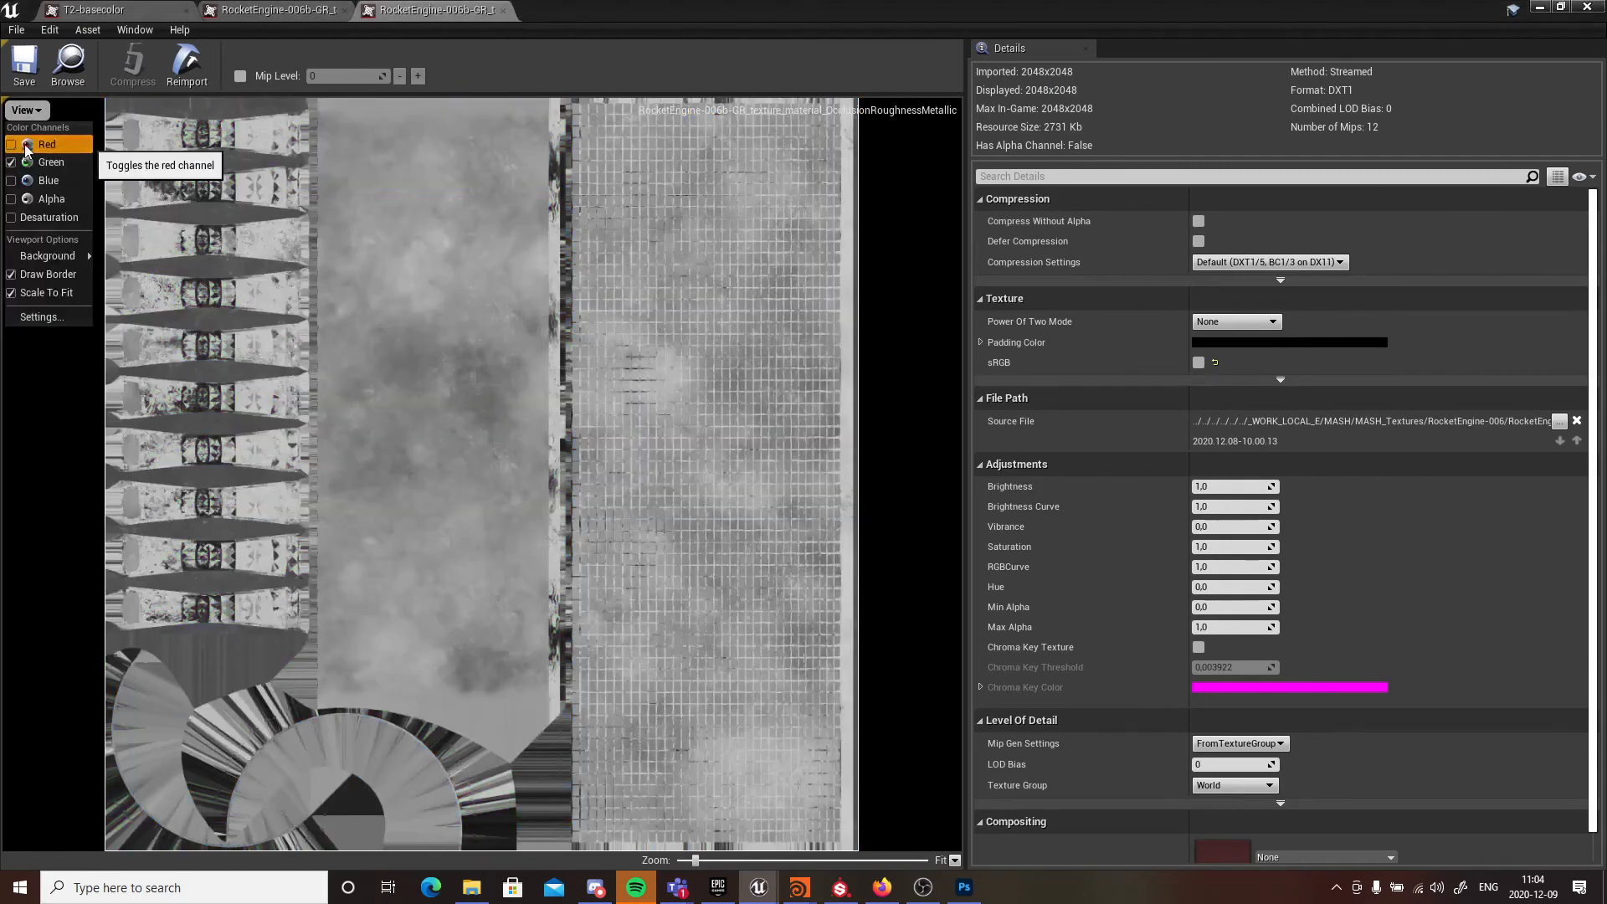
click(37, 143)
click(25, 112)
click(38, 162)
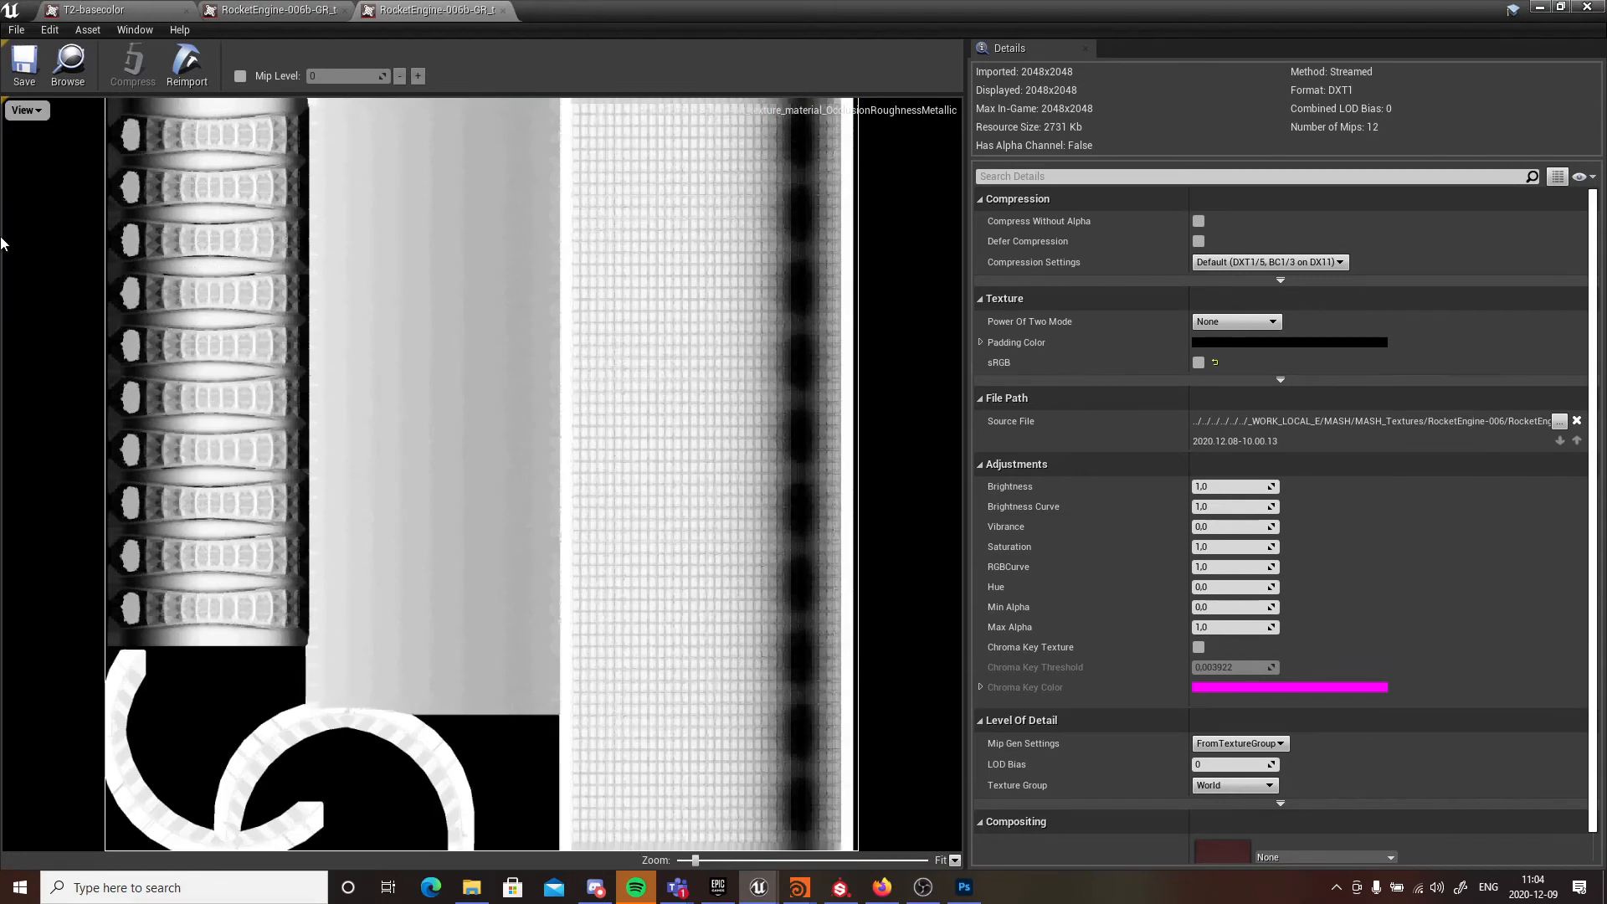
- View the green, blue and alpha channels of the texture one at a time, and return to the red channel alone
click(28, 110)
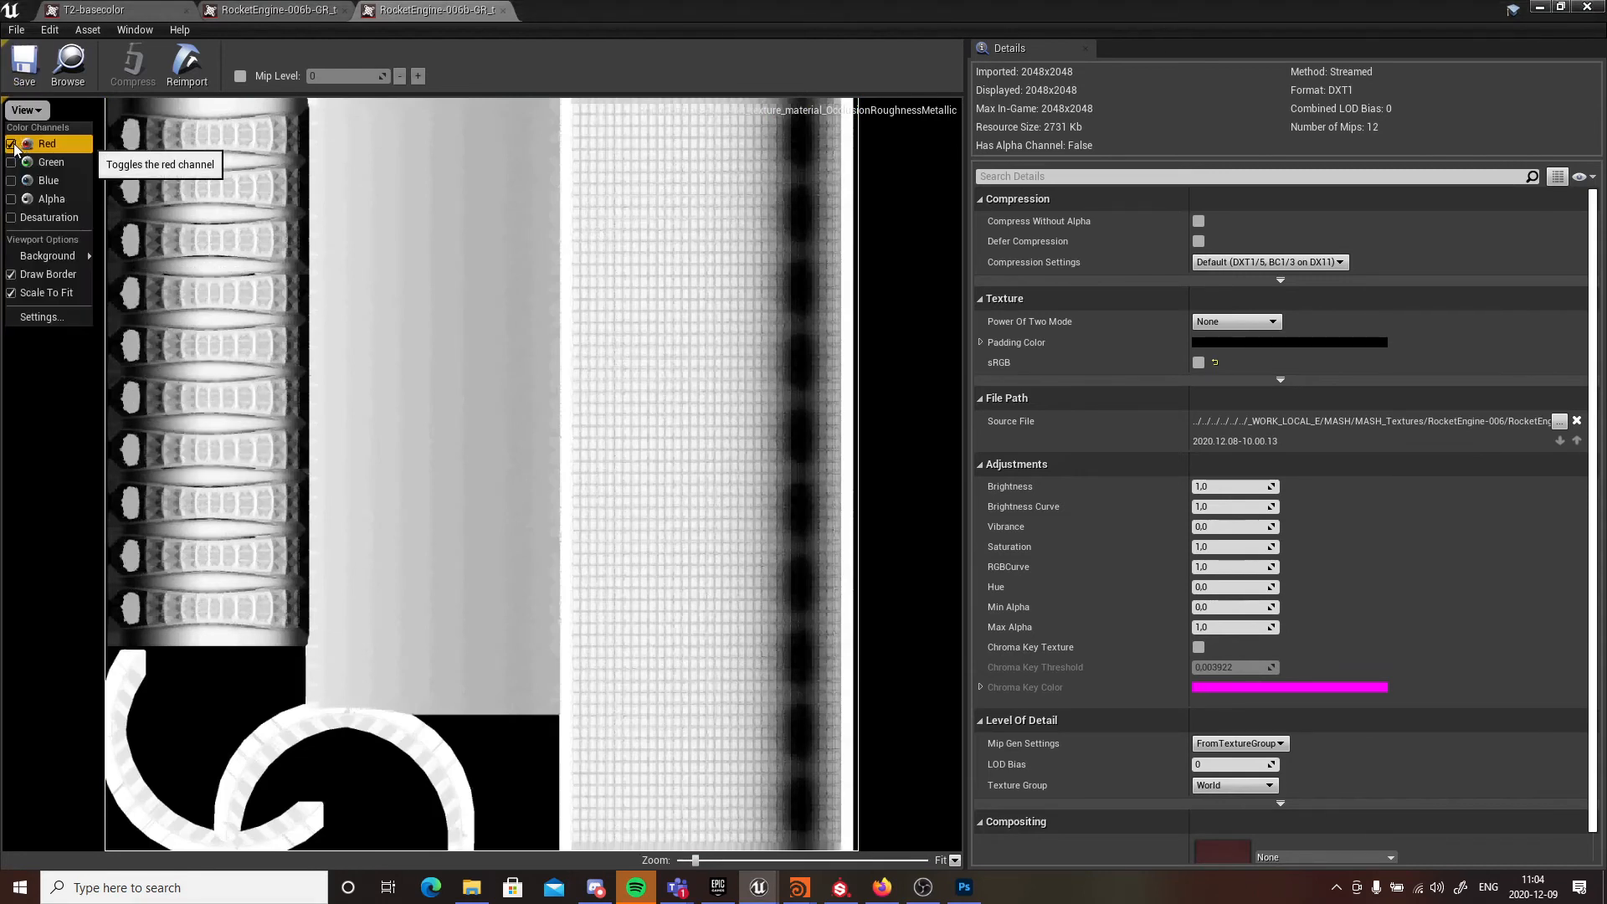
click(12, 146)
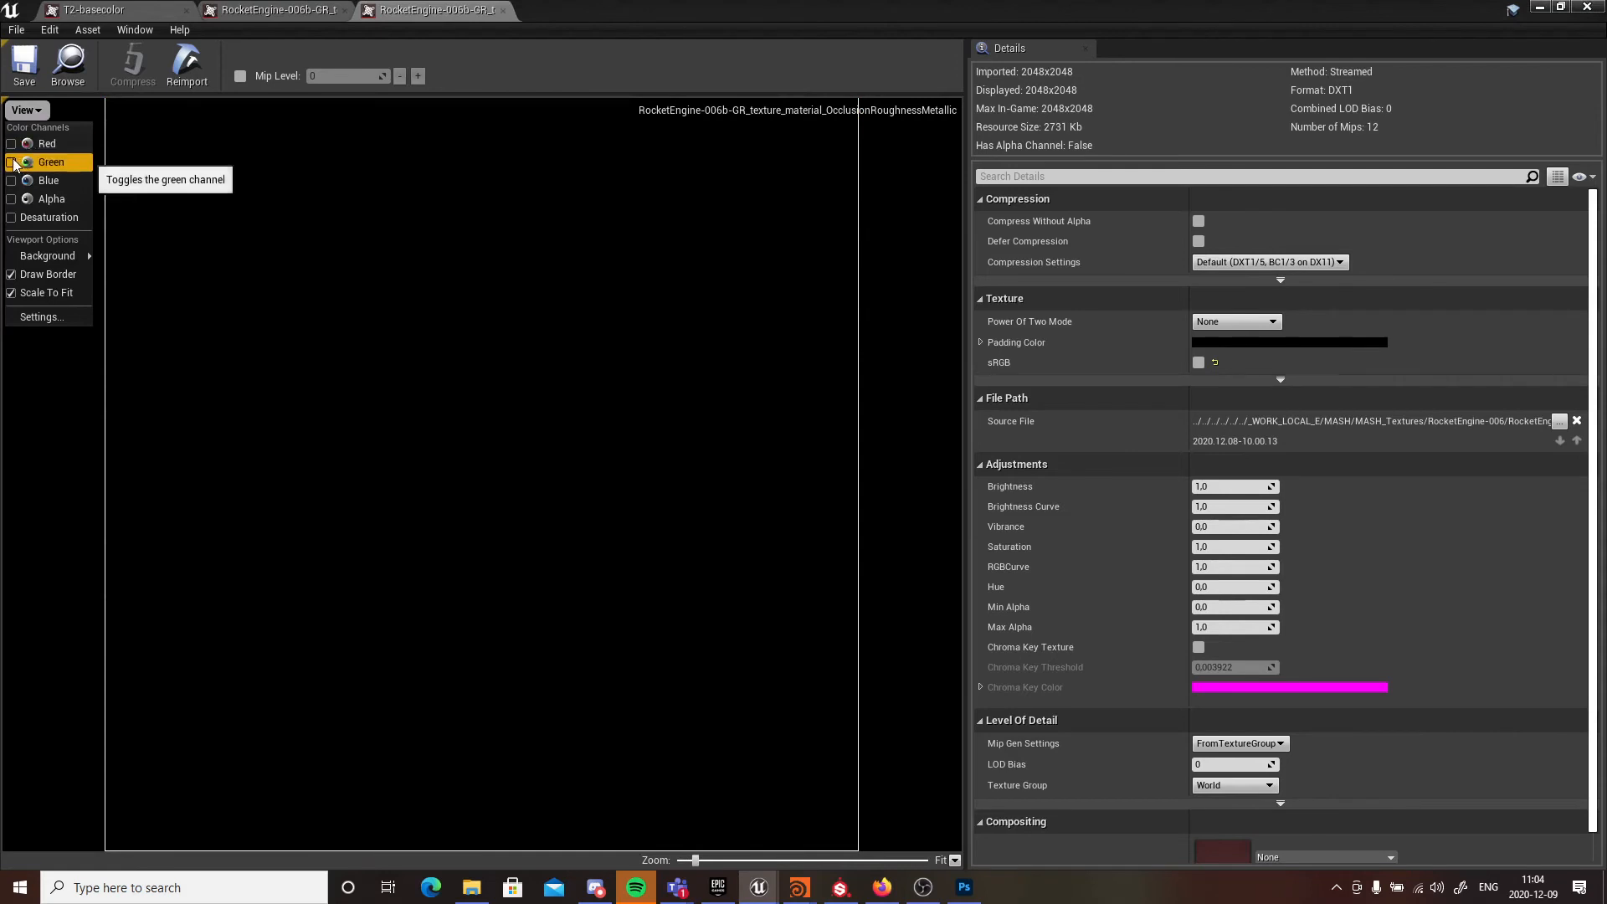
click(12, 164)
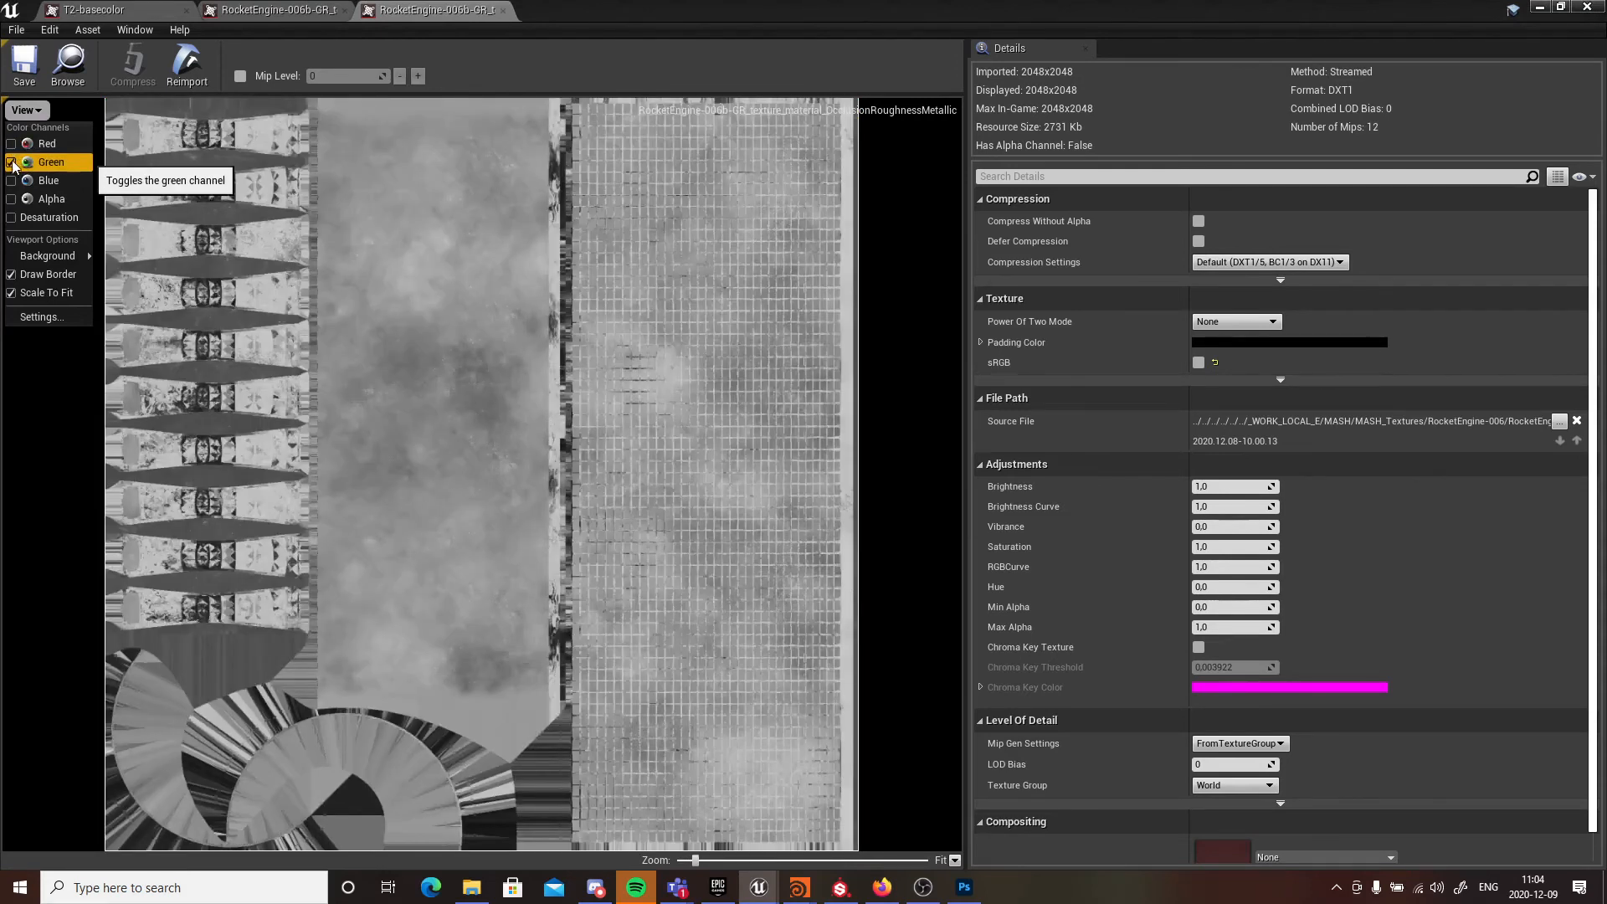
click(12, 169)
click(12, 182)
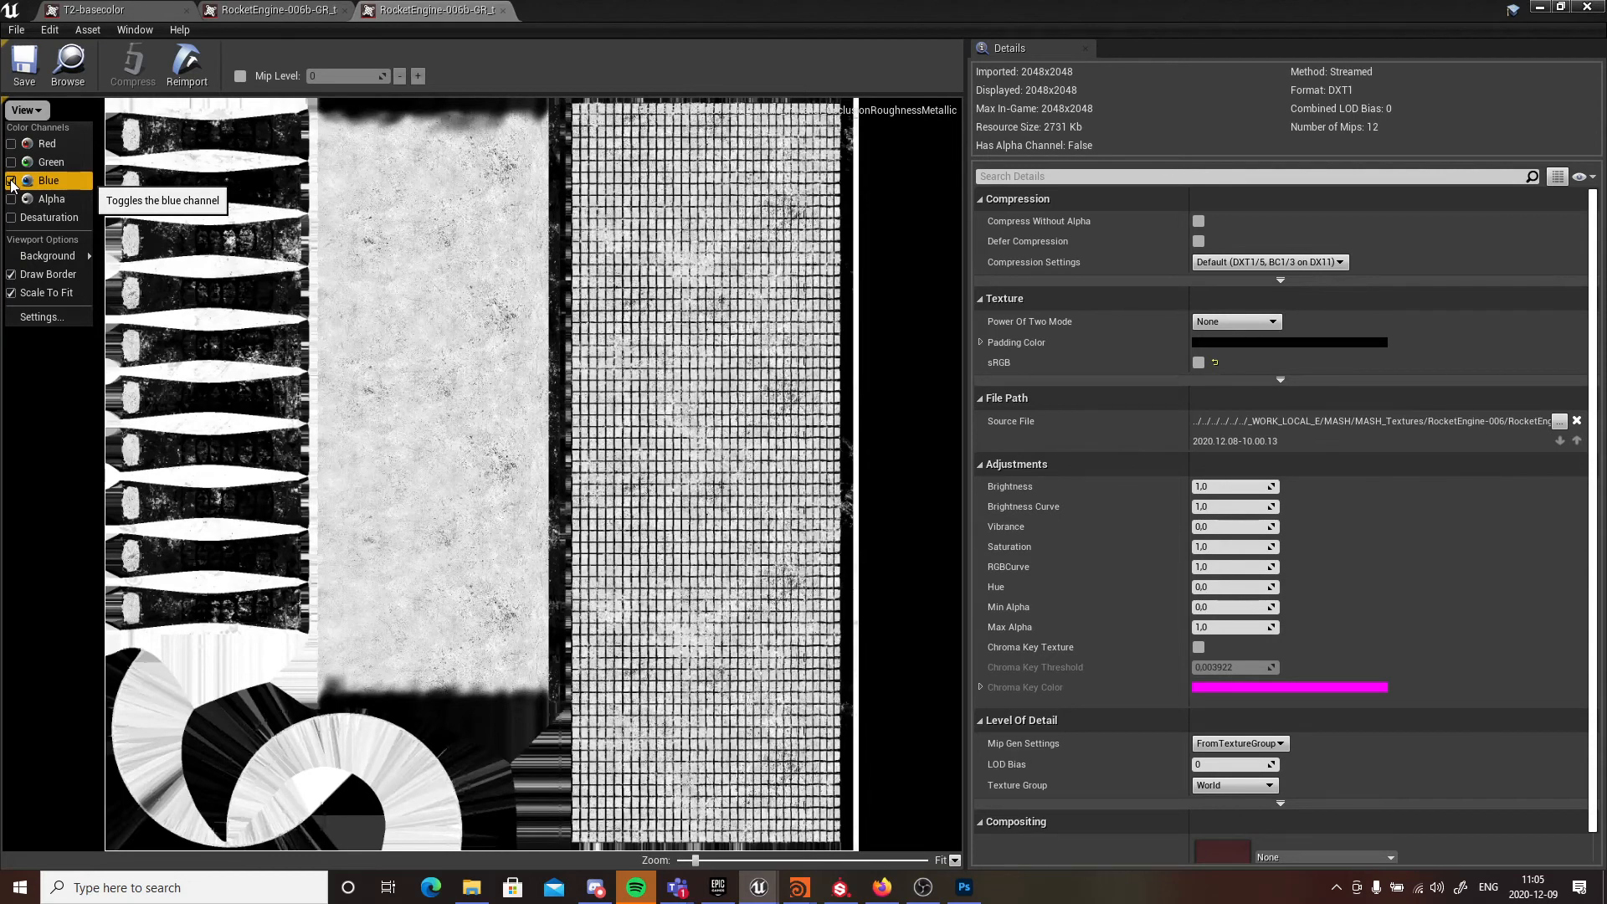
click(11, 200)
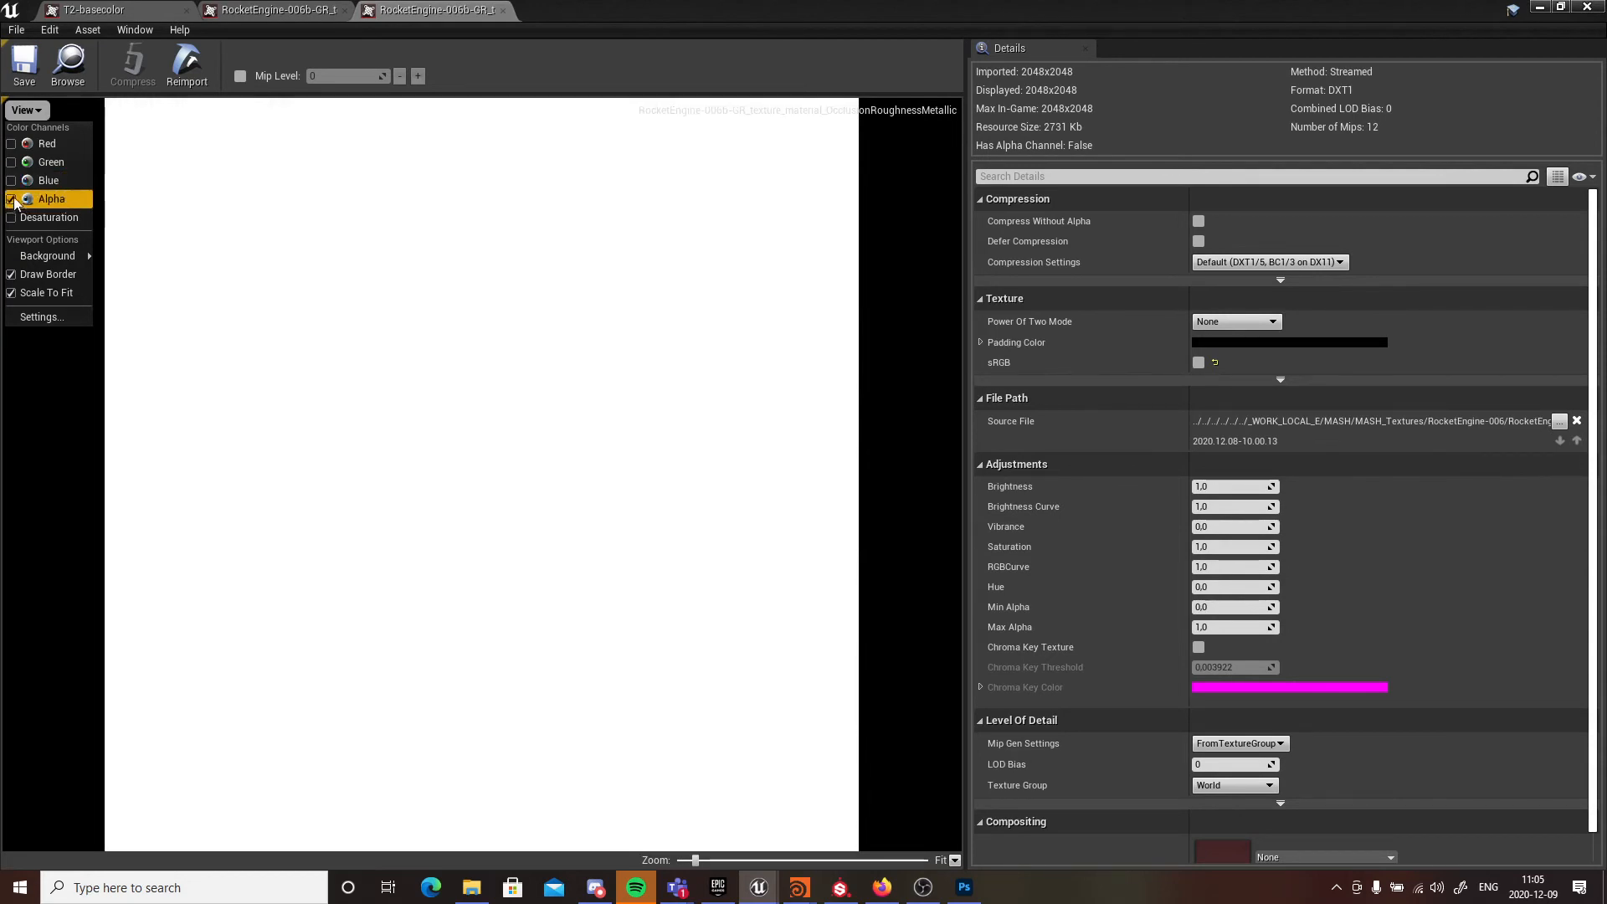
click(12, 201)
click(11, 144)
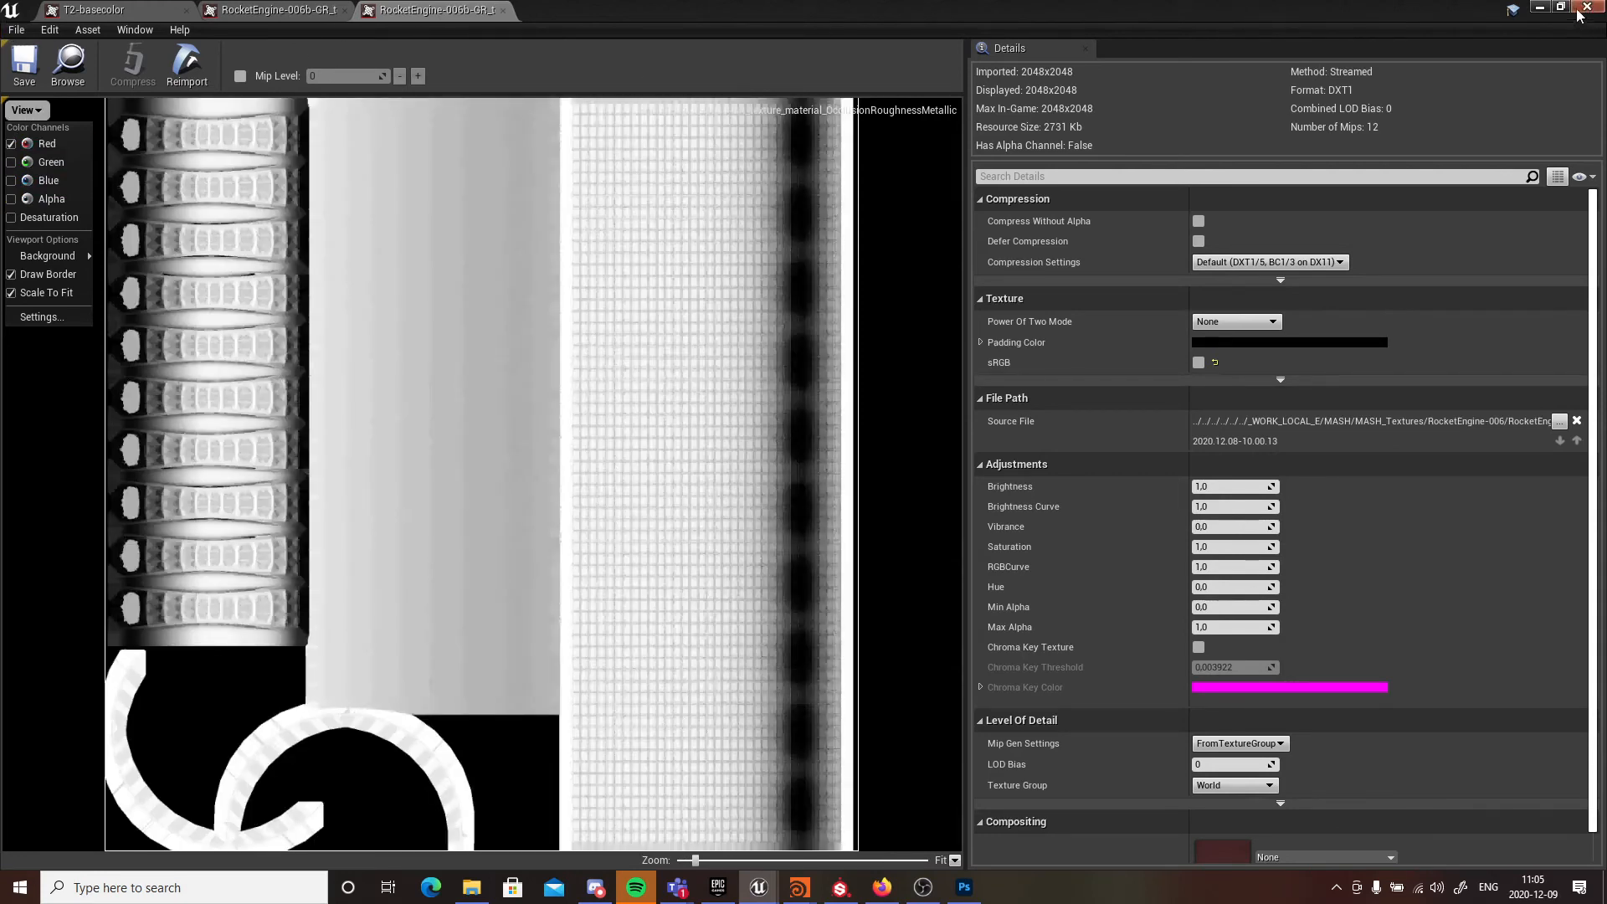
- Review the T2-basecolor and RocketEngine-006d textures again and close all three texture editors
click(111, 12)
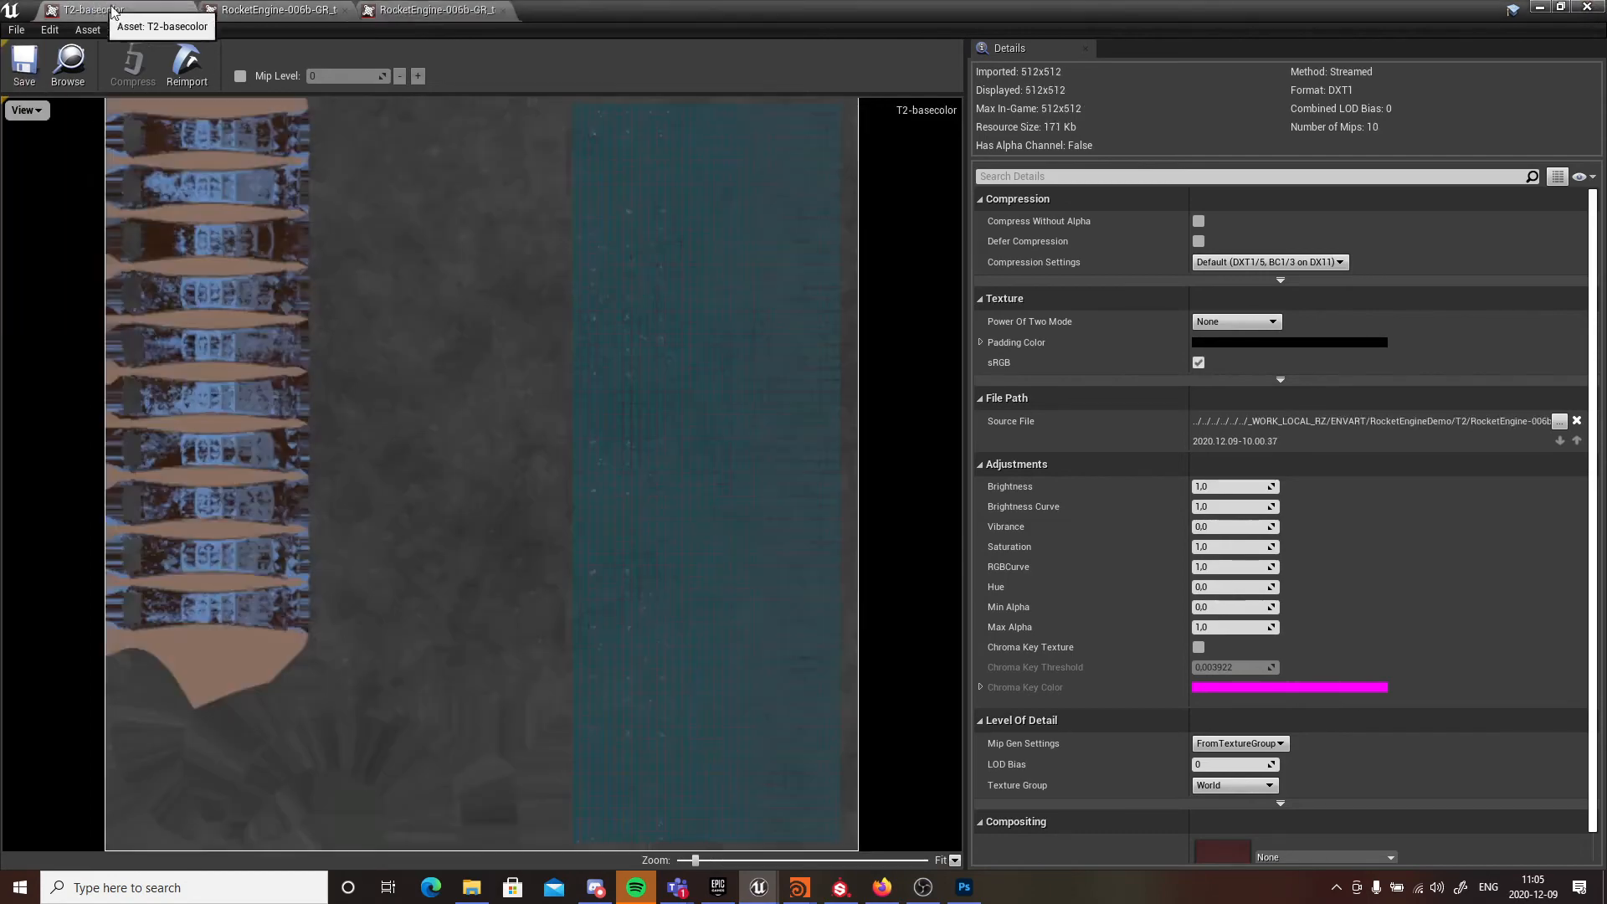
click(276, 10)
click(435, 10)
click(503, 10)
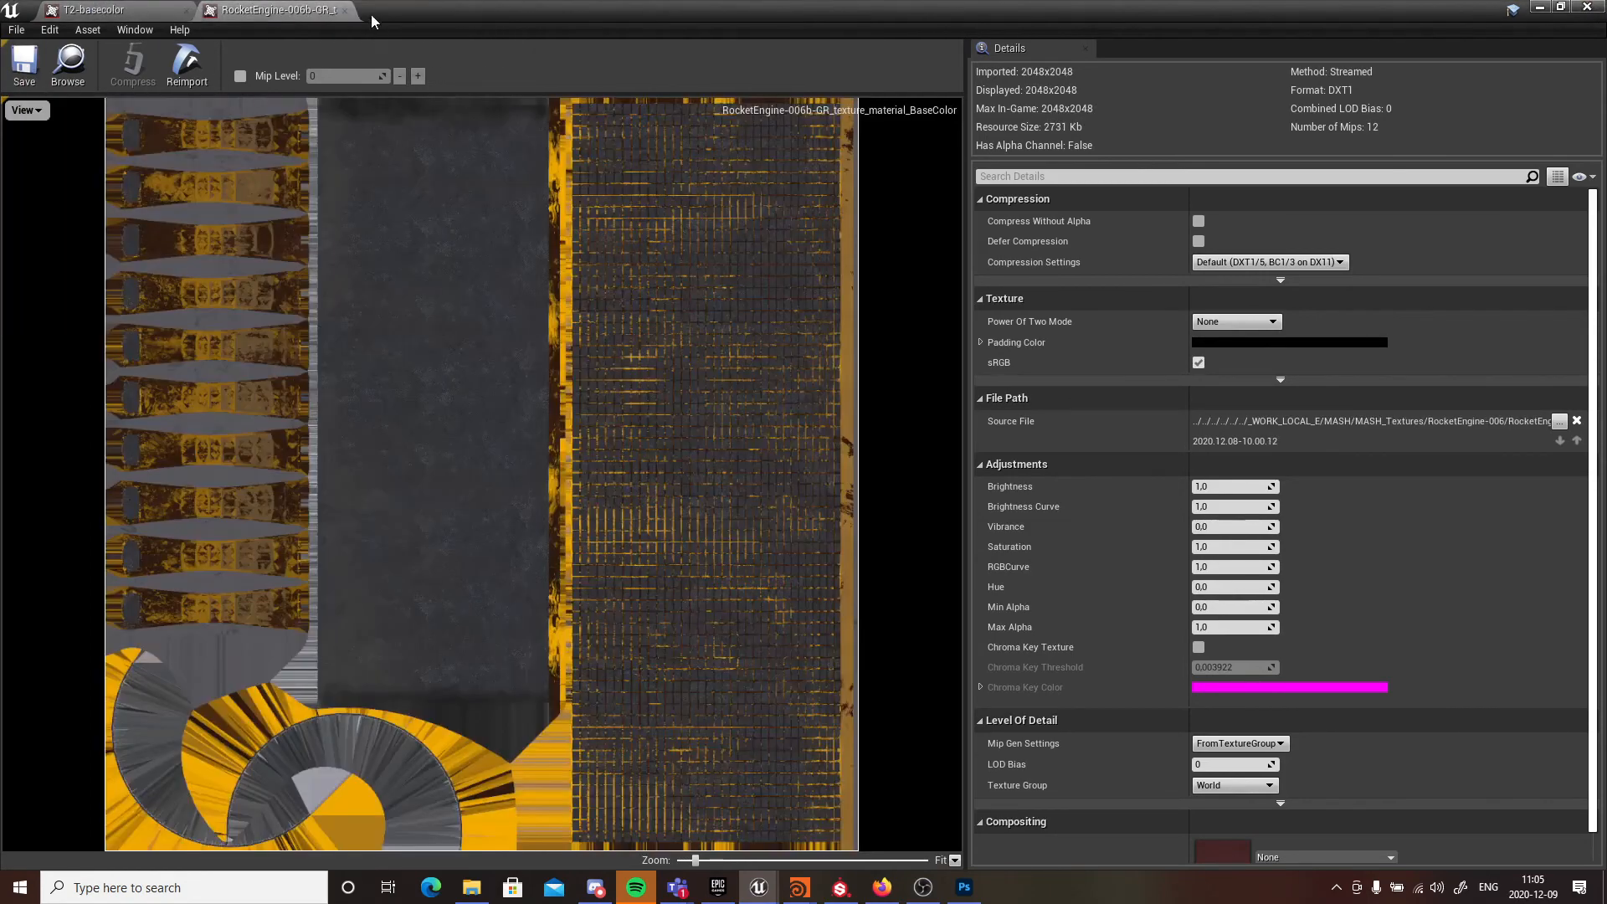
click(344, 10)
click(185, 10)
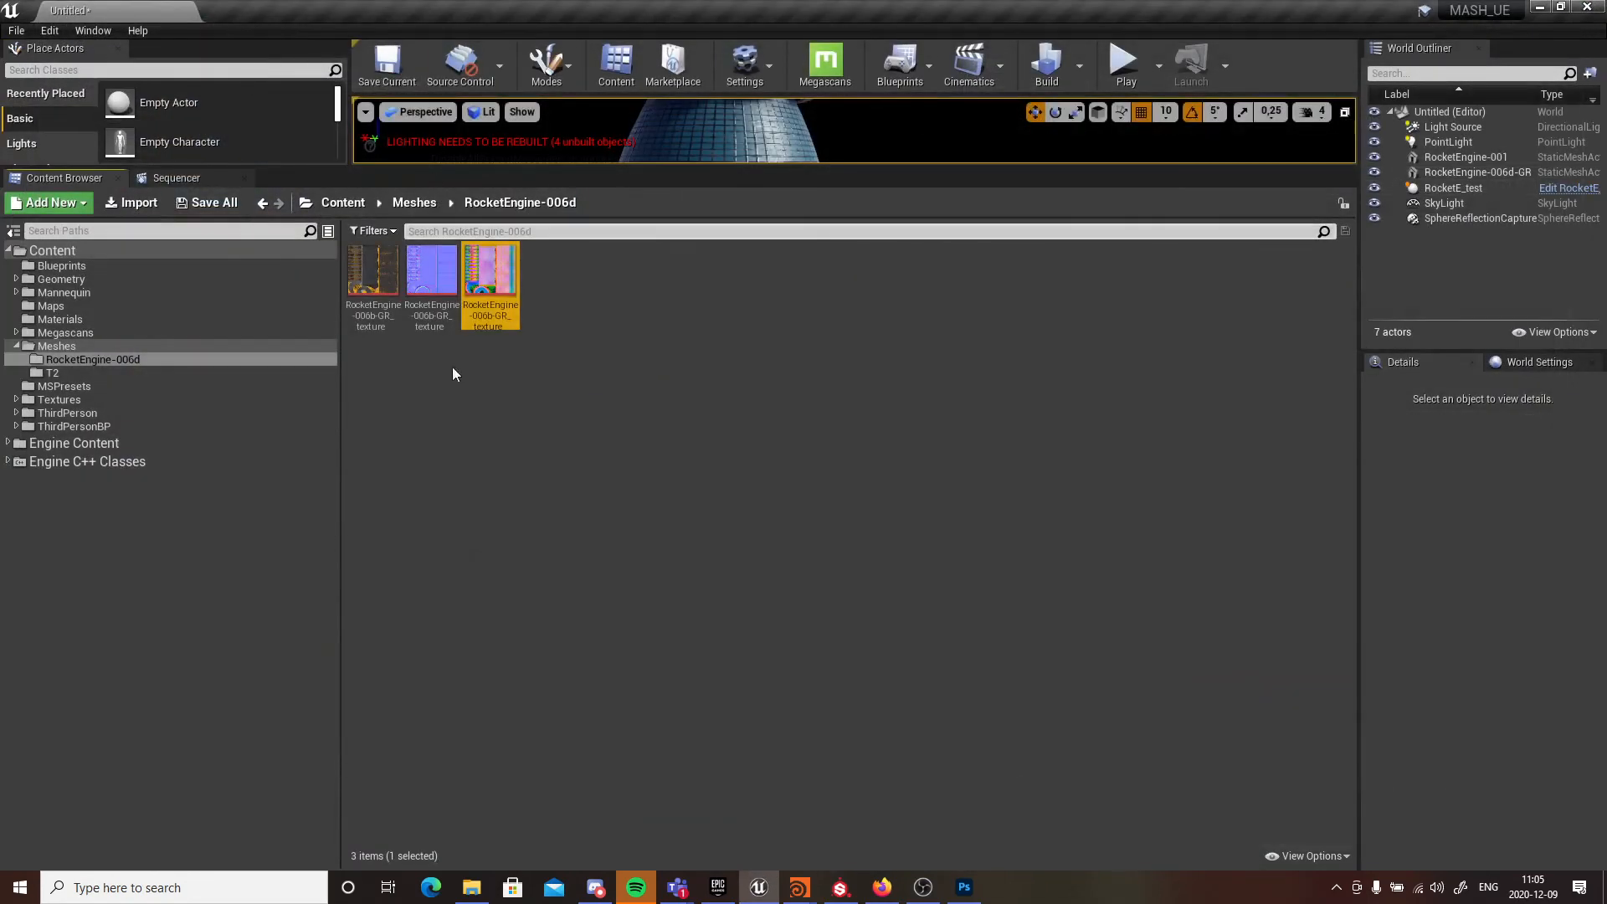
- Enlarge the level viewport and save all work, storing the untitled level as Rocket-001b in the Maps folder
click(455, 374)
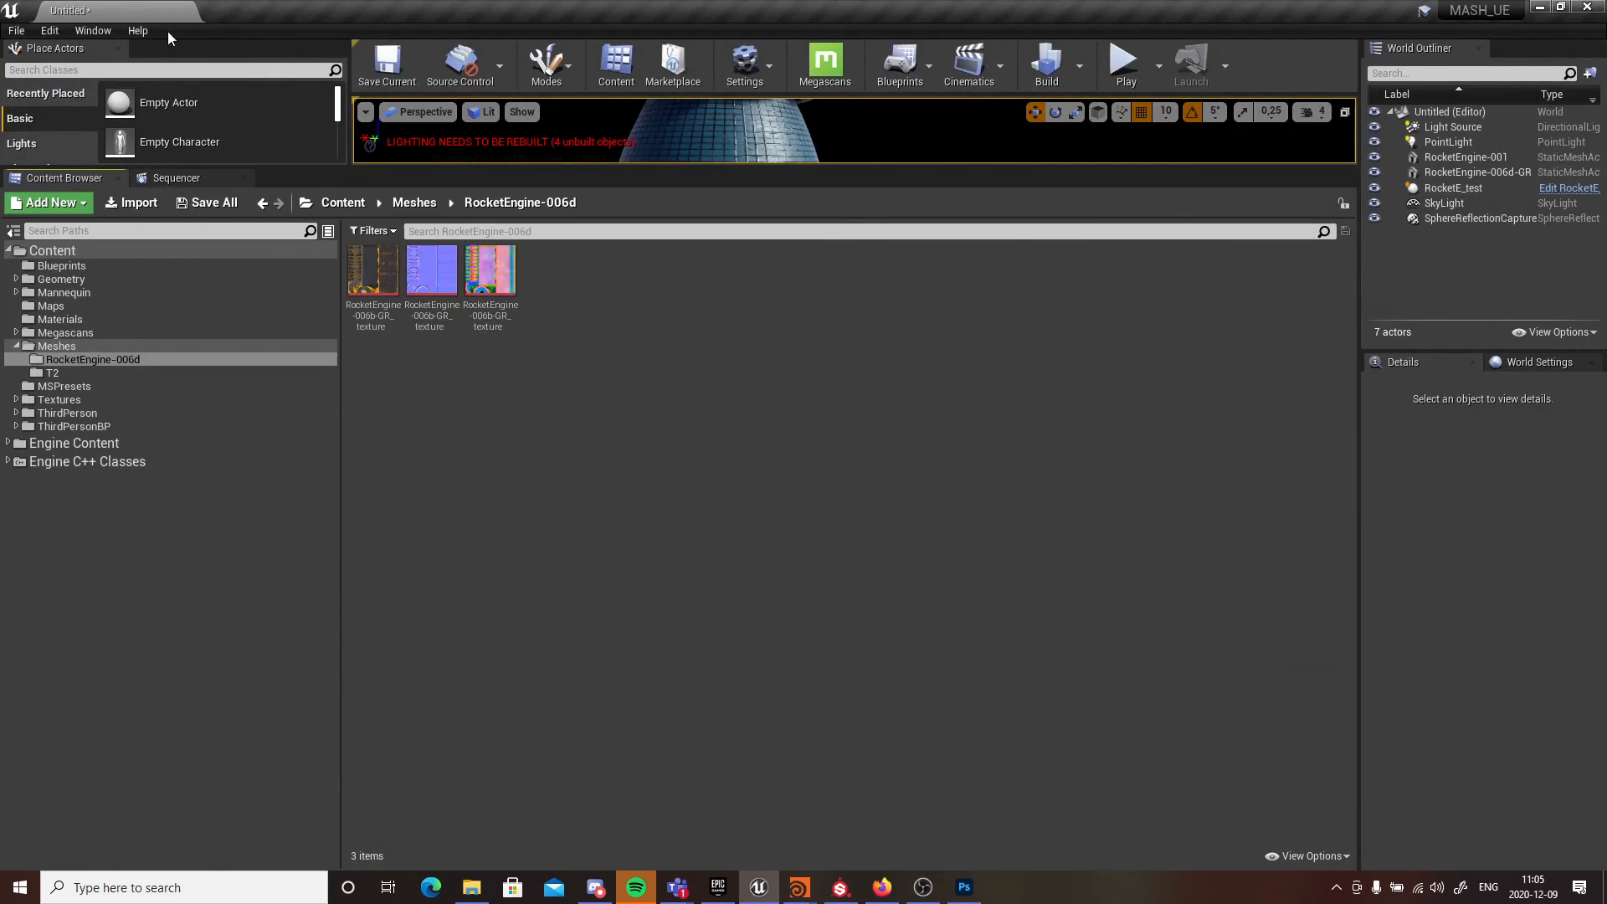
drag(875, 166, 886, 674)
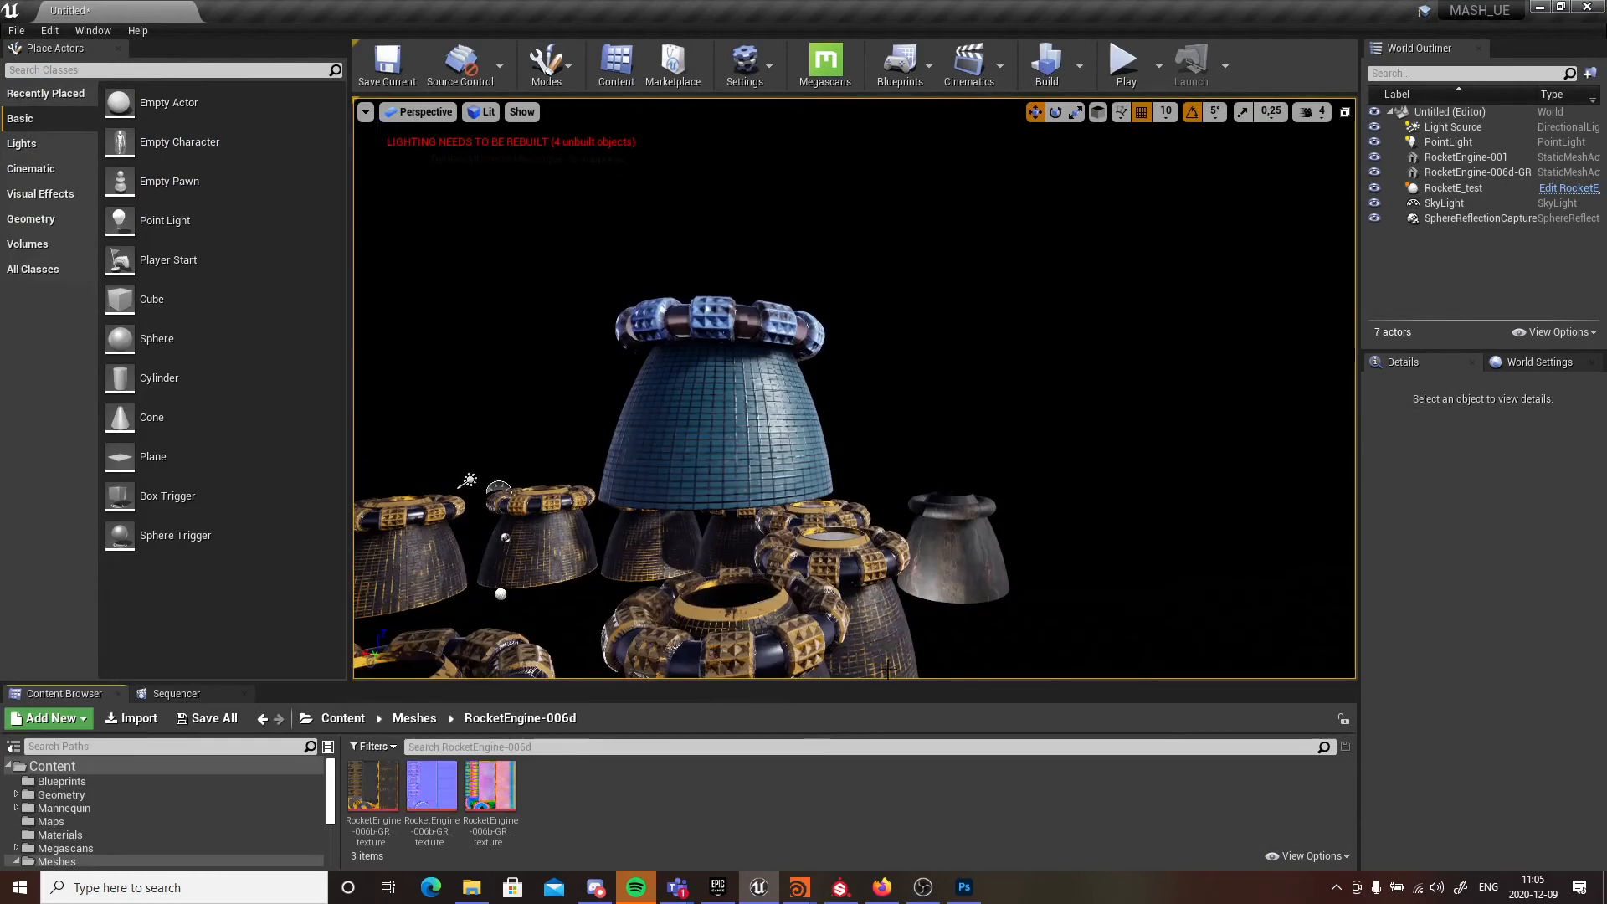
click(15, 30)
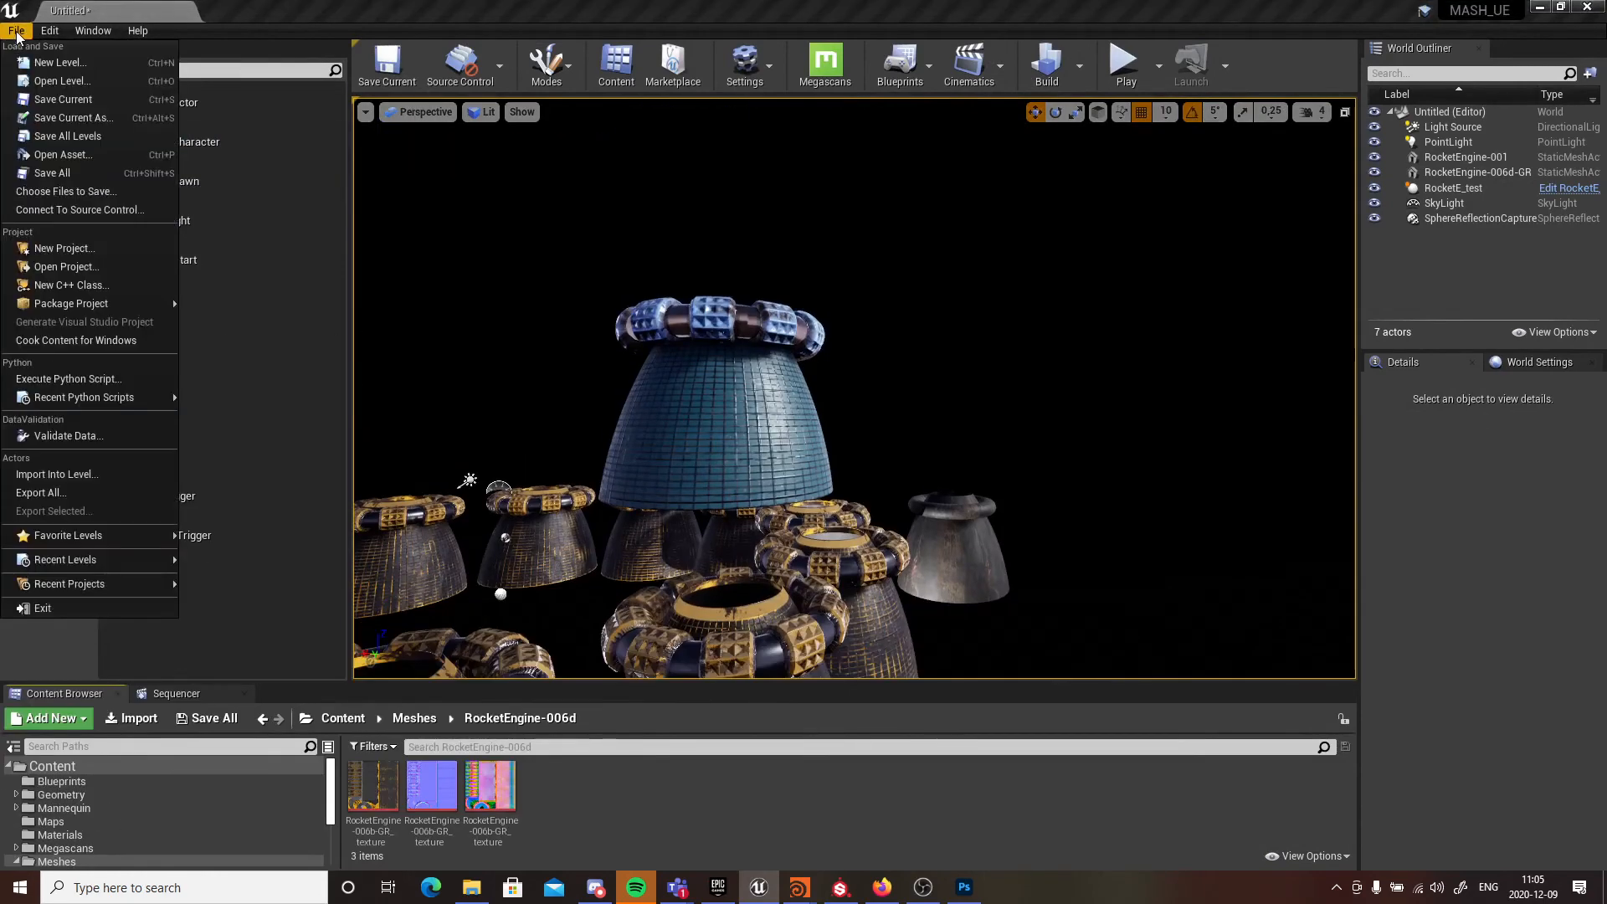
click(57, 180)
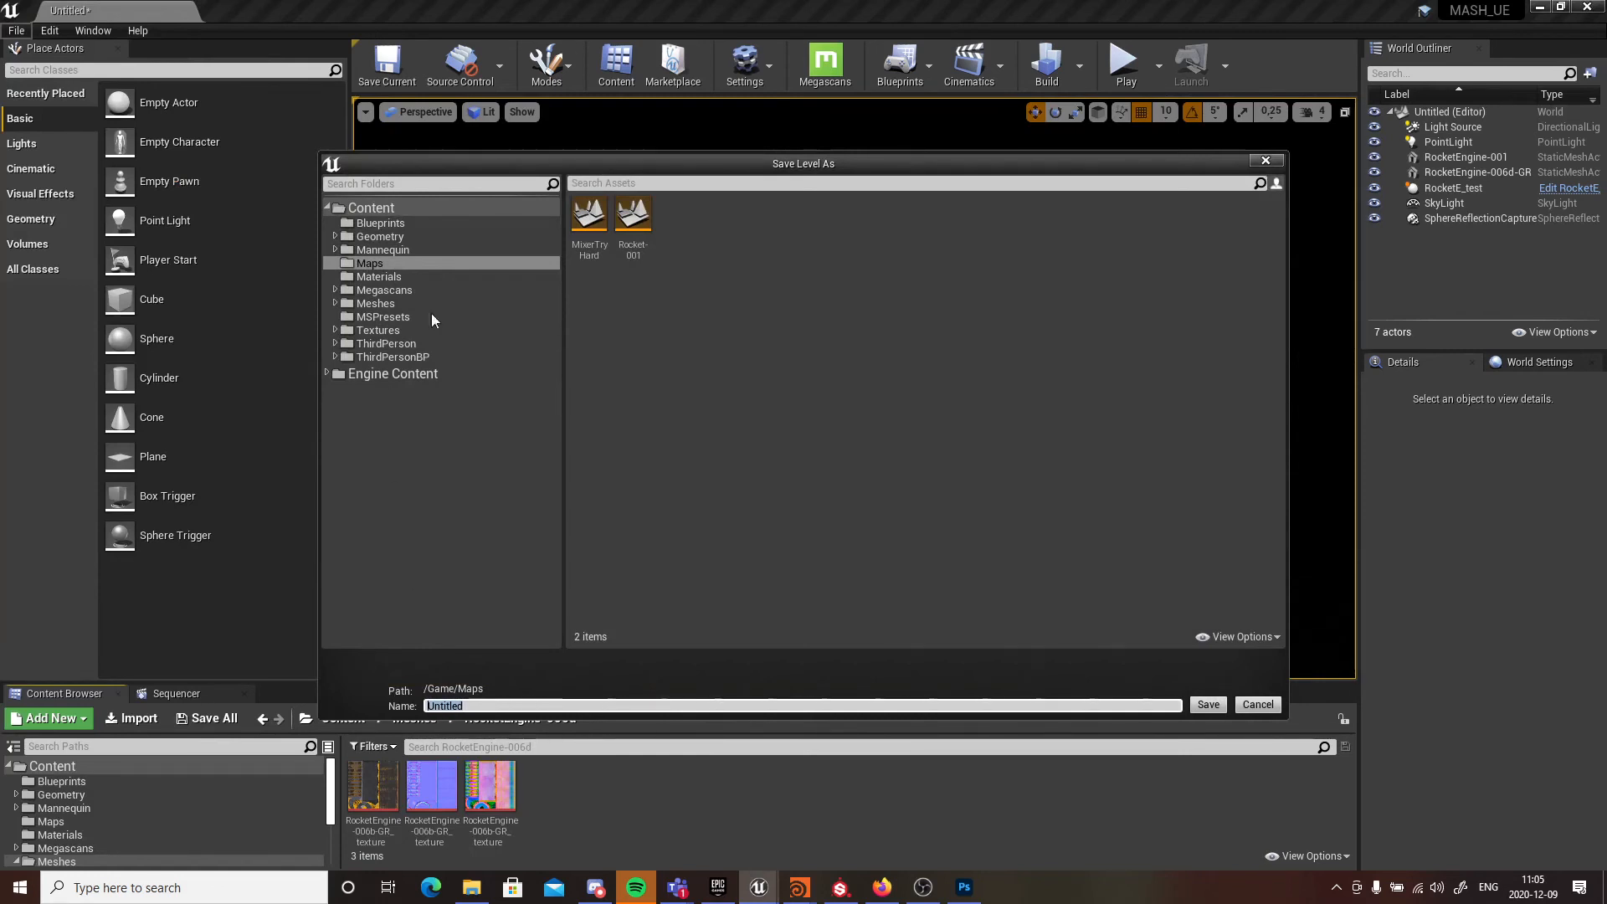
click(633, 216)
click(497, 706)
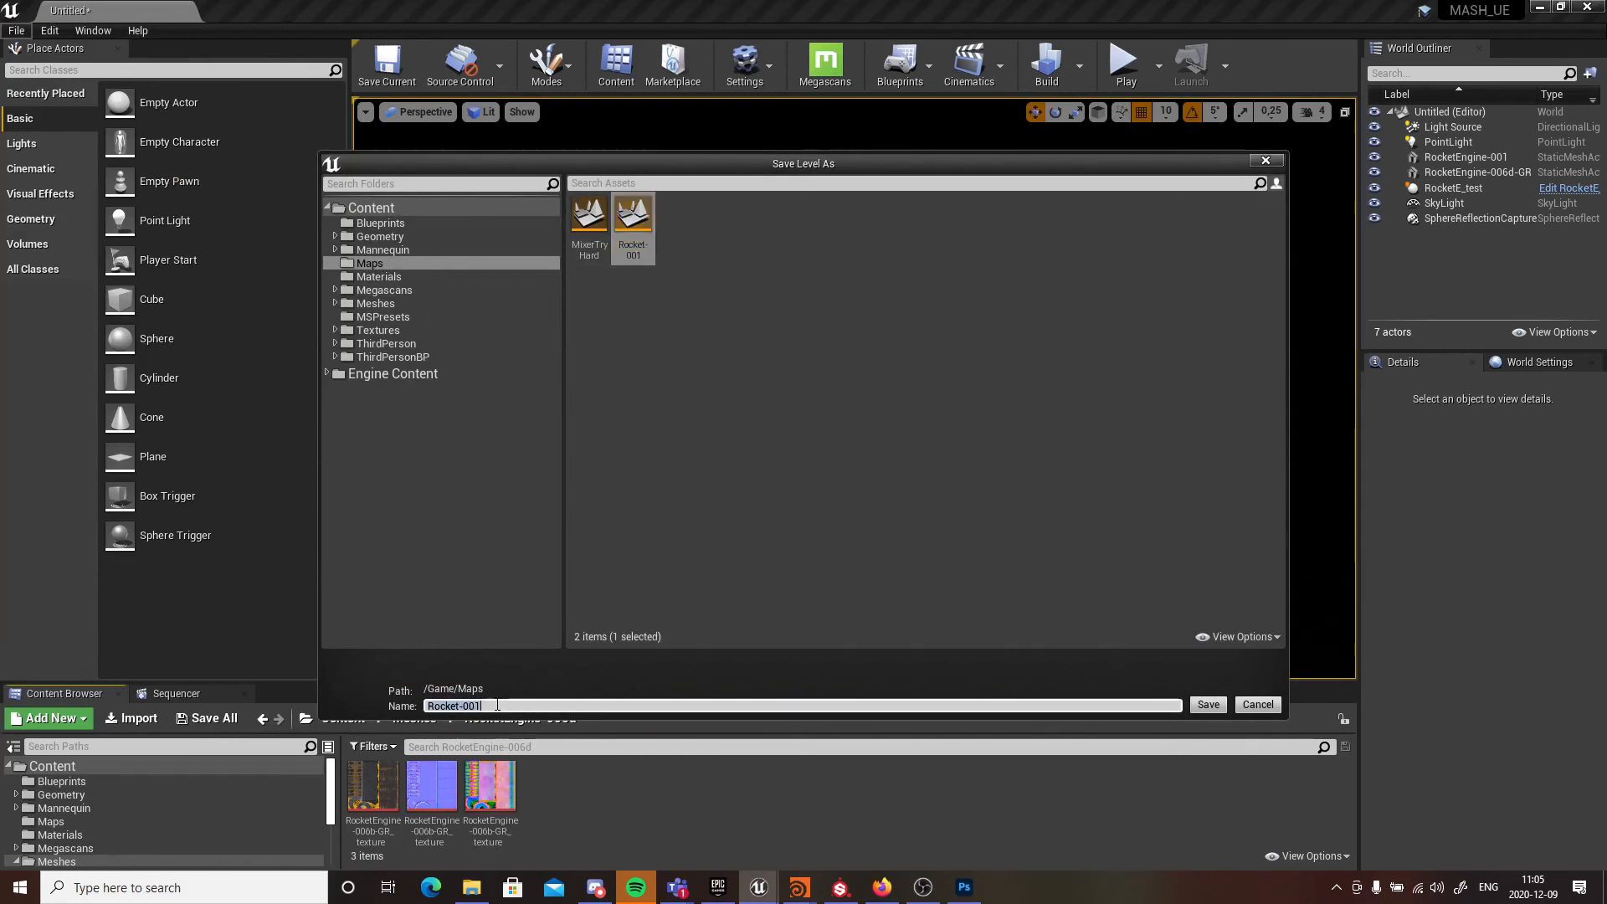
click(497, 705)
text(b)
key(Return)
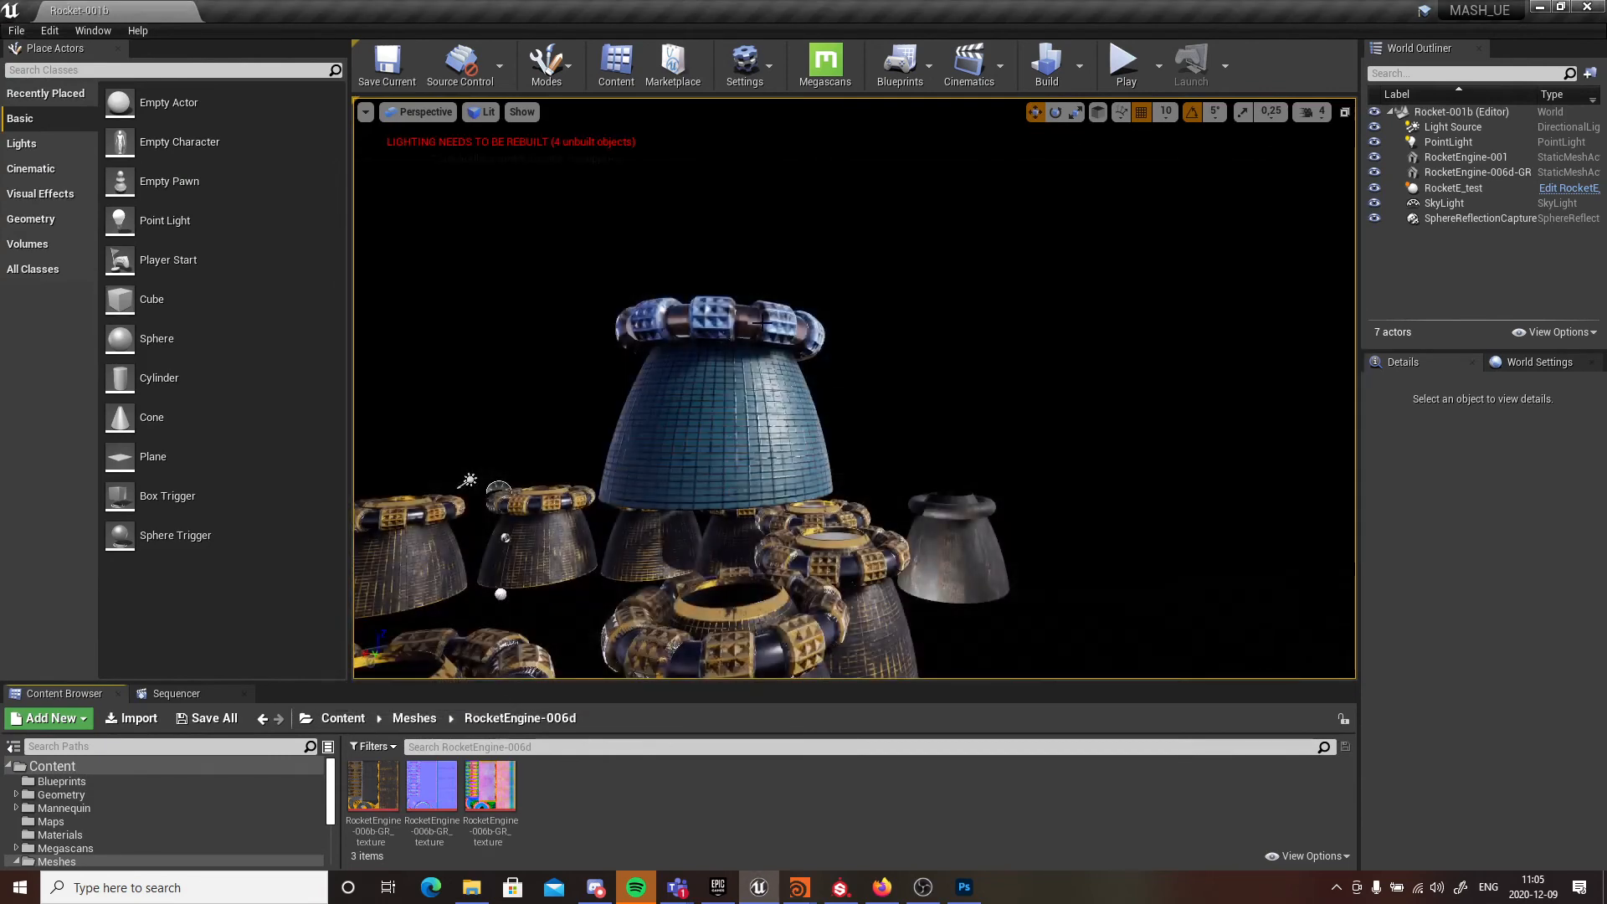
- View the ring engines up close, minimize Unreal Editor, and check the environment-art channel in Discord
right_drag(762, 373, 687, 383)
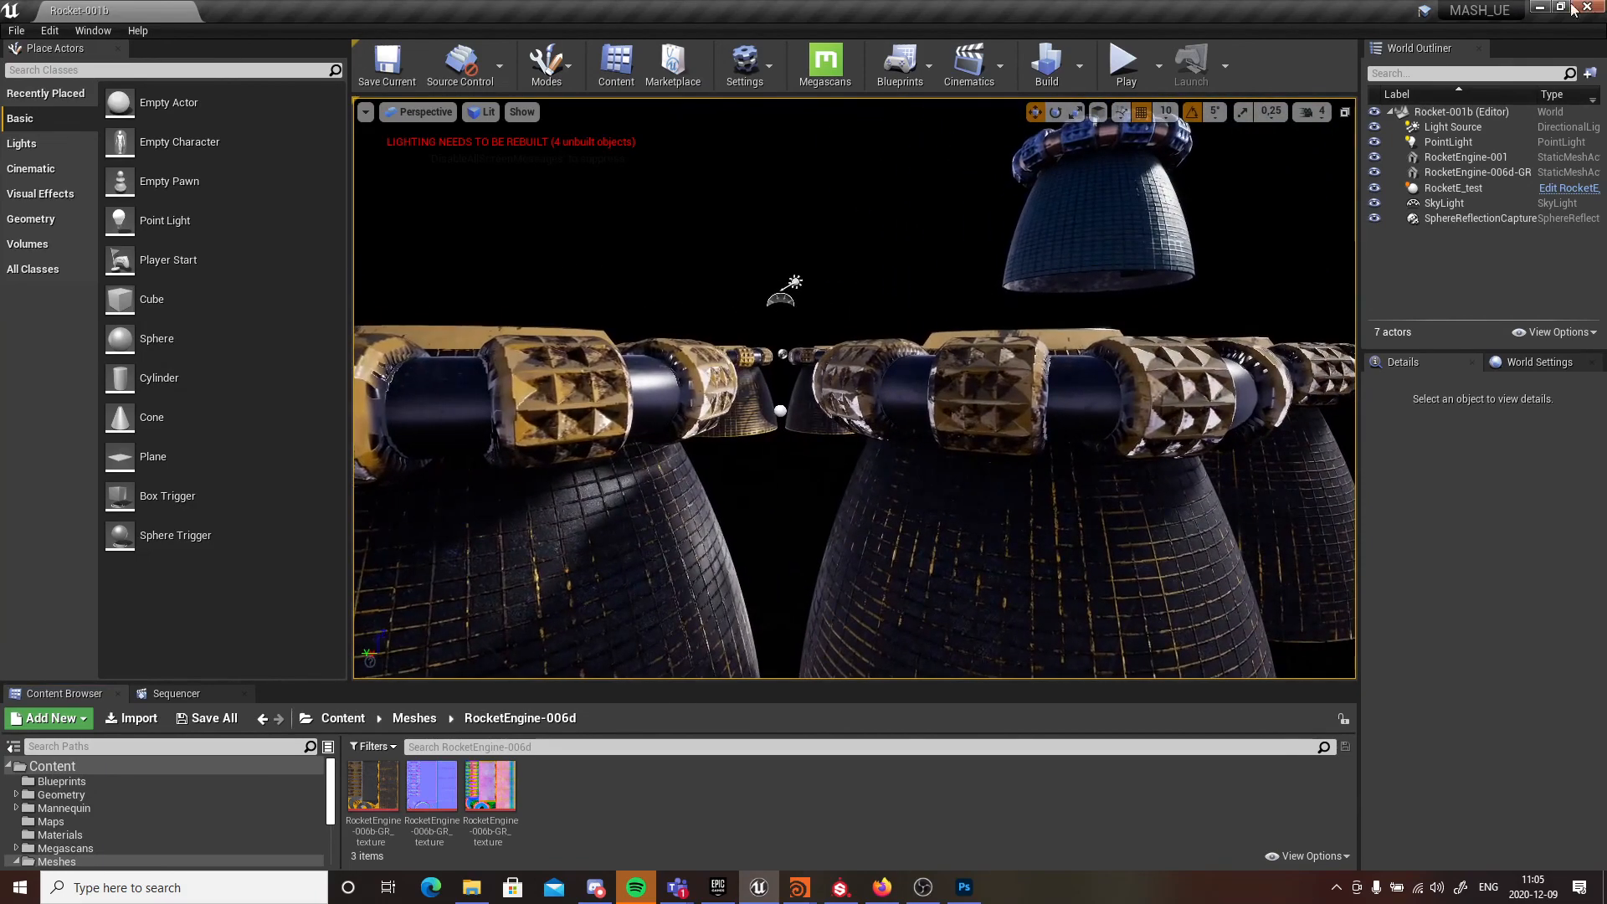
click(1539, 7)
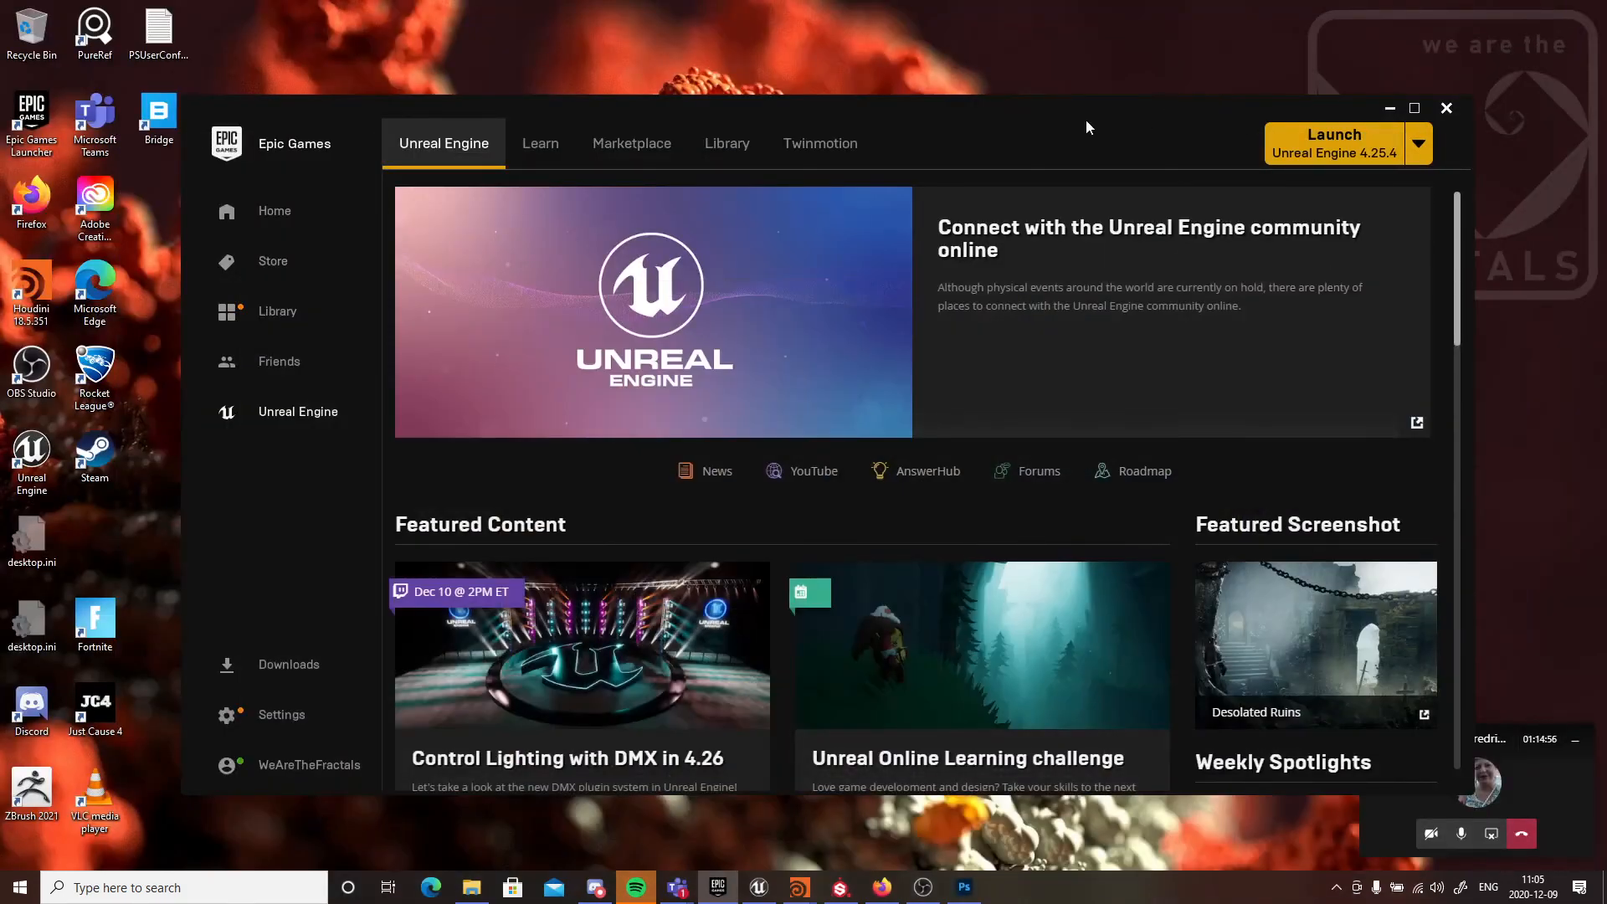
drag(1061, 112, 1140, 23)
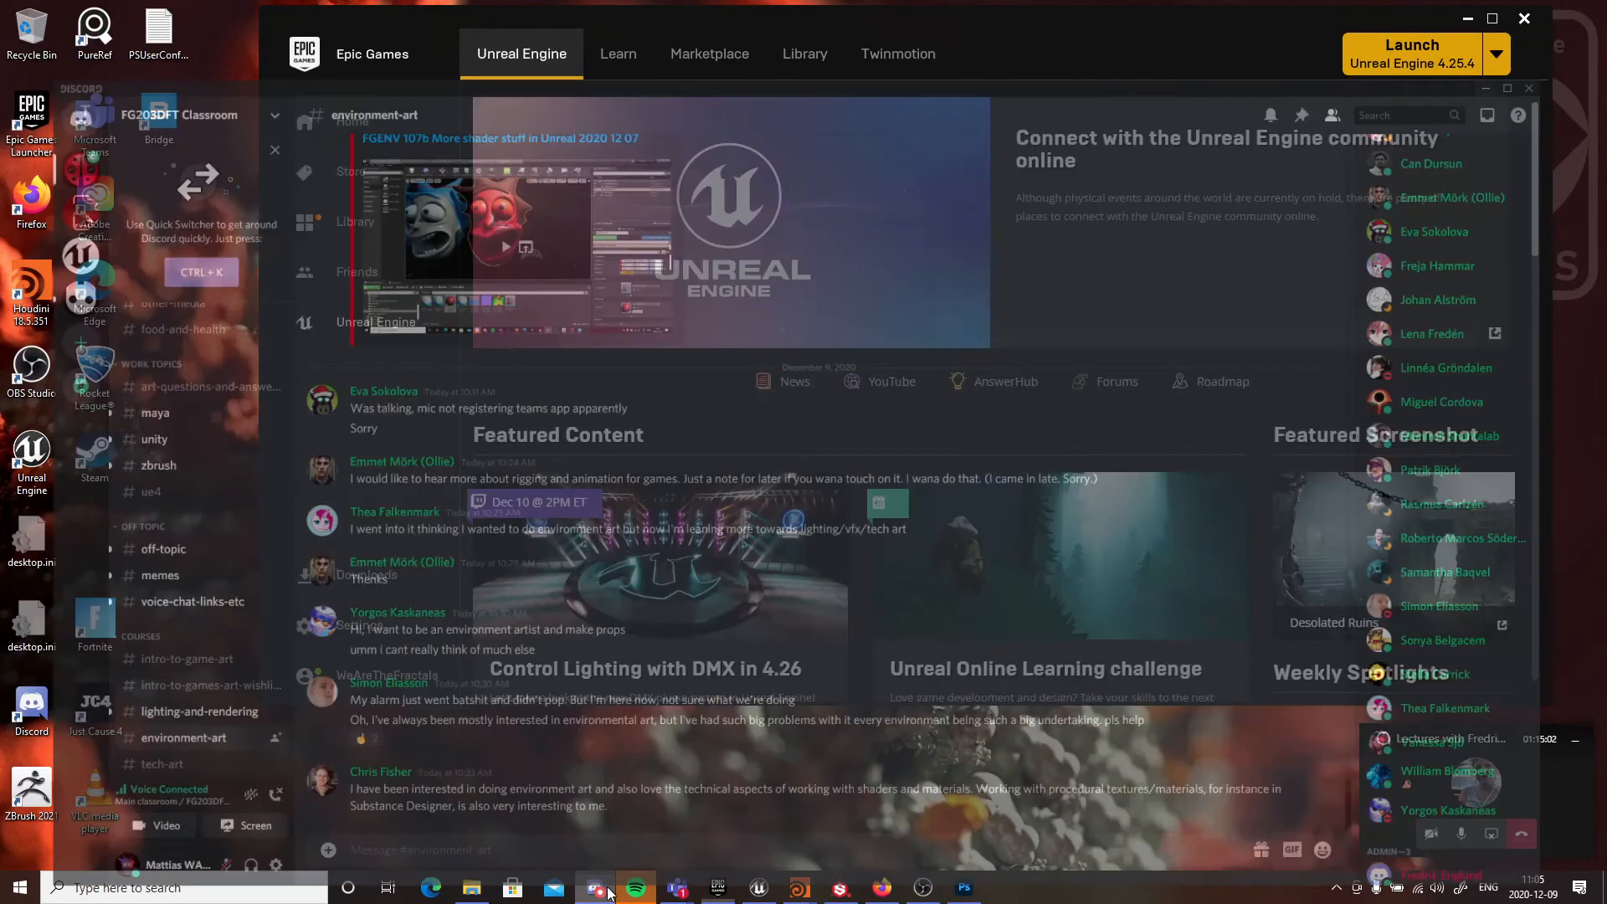
click(595, 887)
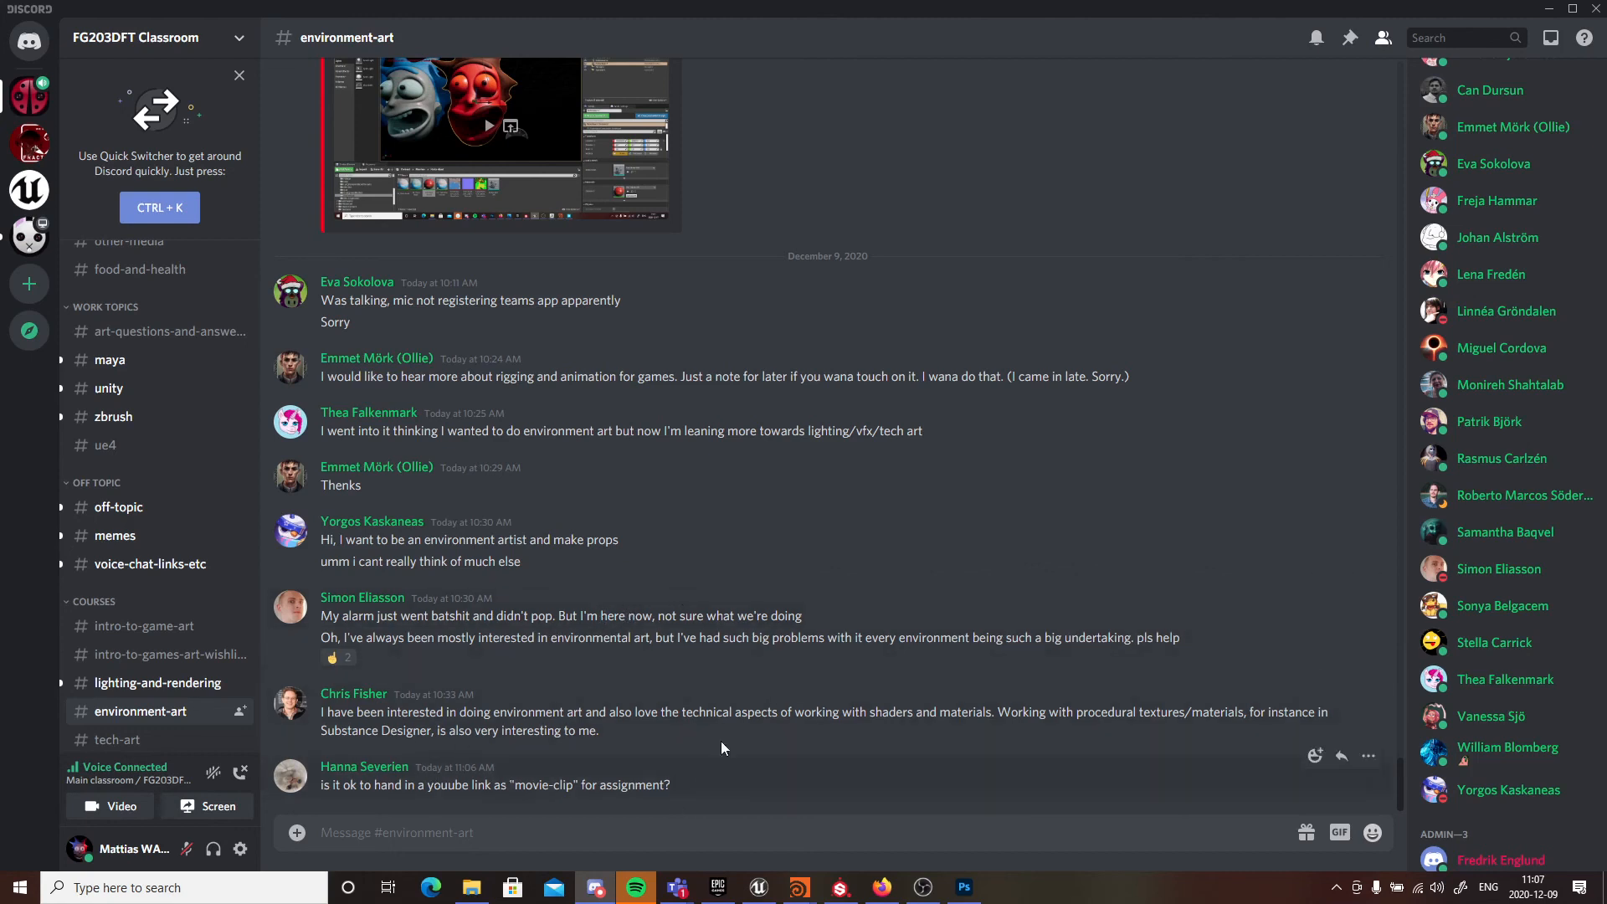
click(1548, 10)
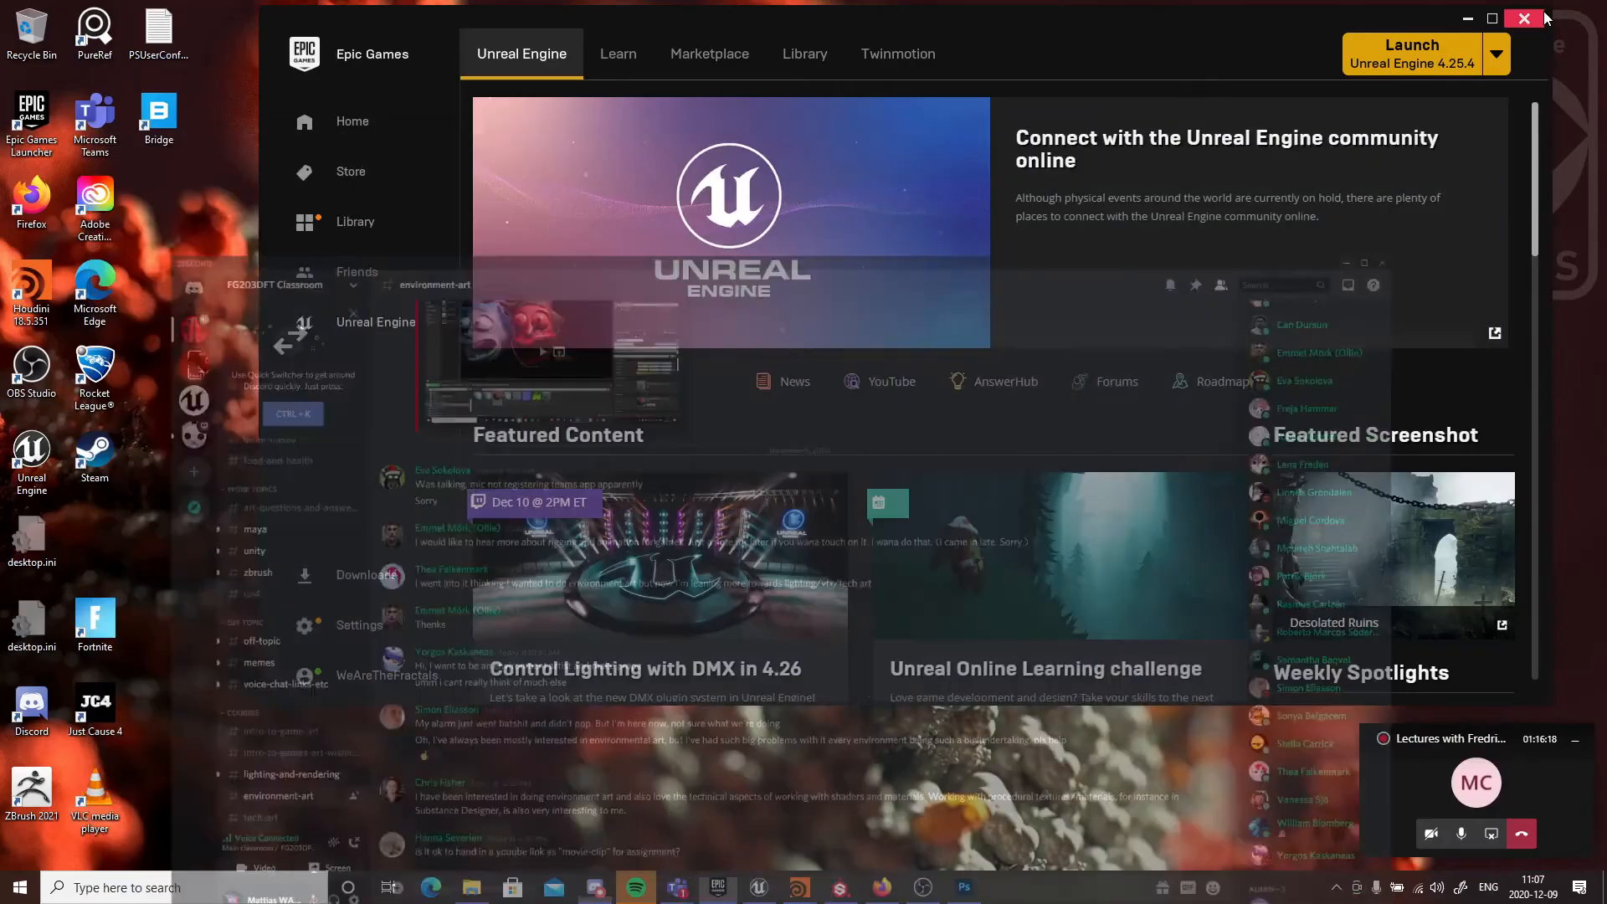
- Find Bridge through the Windows search and launch Quixel Bridge
mouse_move(686, 884)
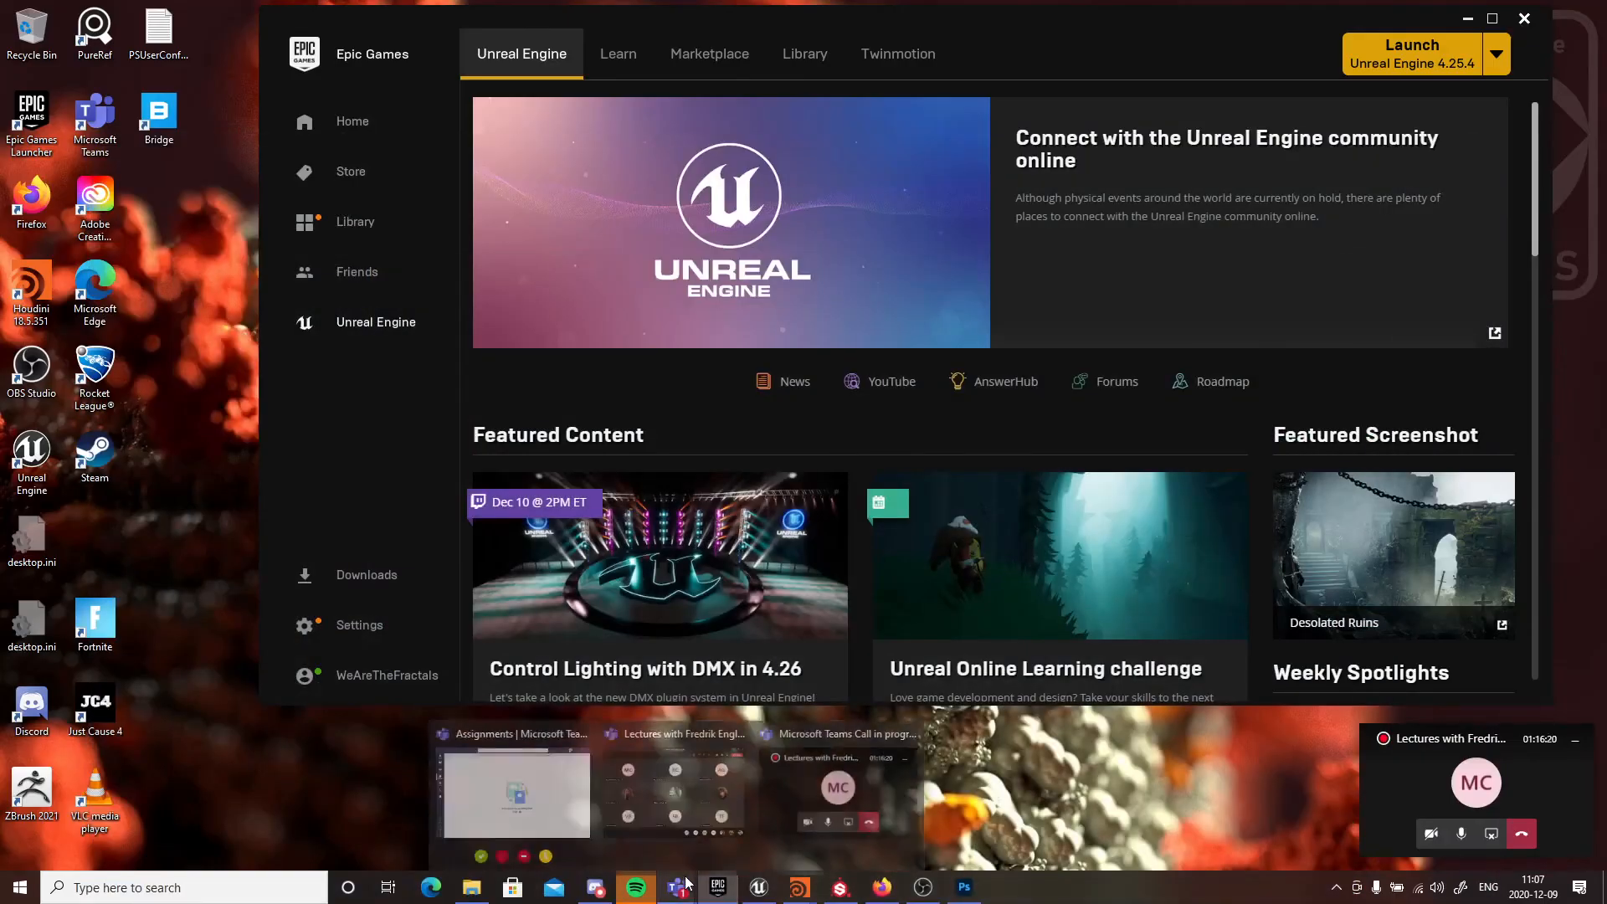
key(super)
text(bri)
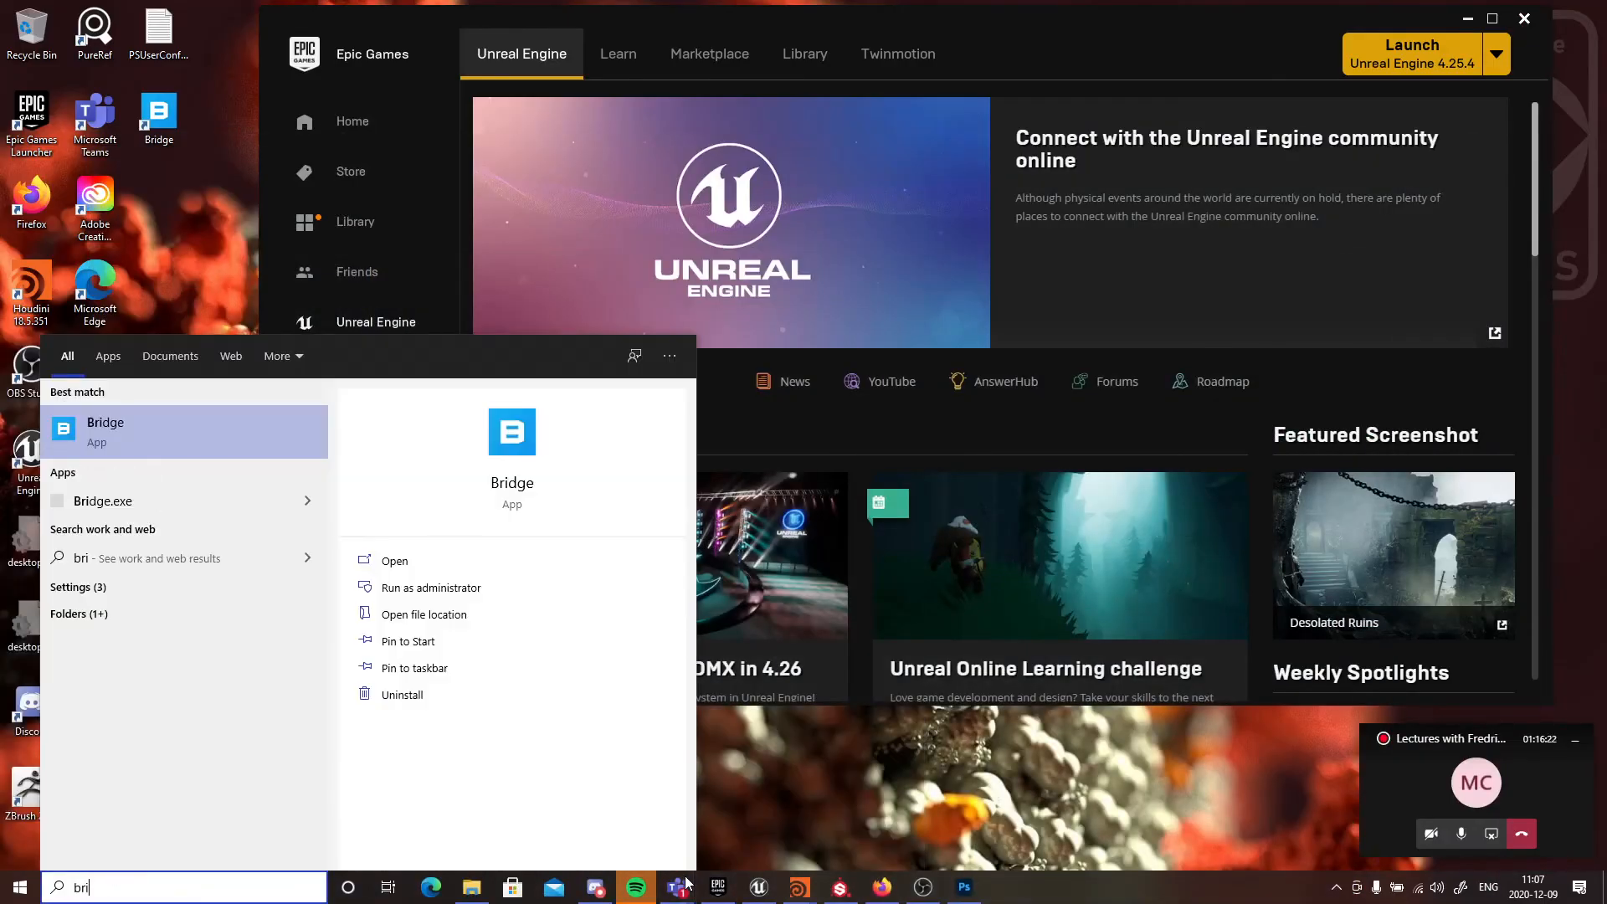
key(Return)
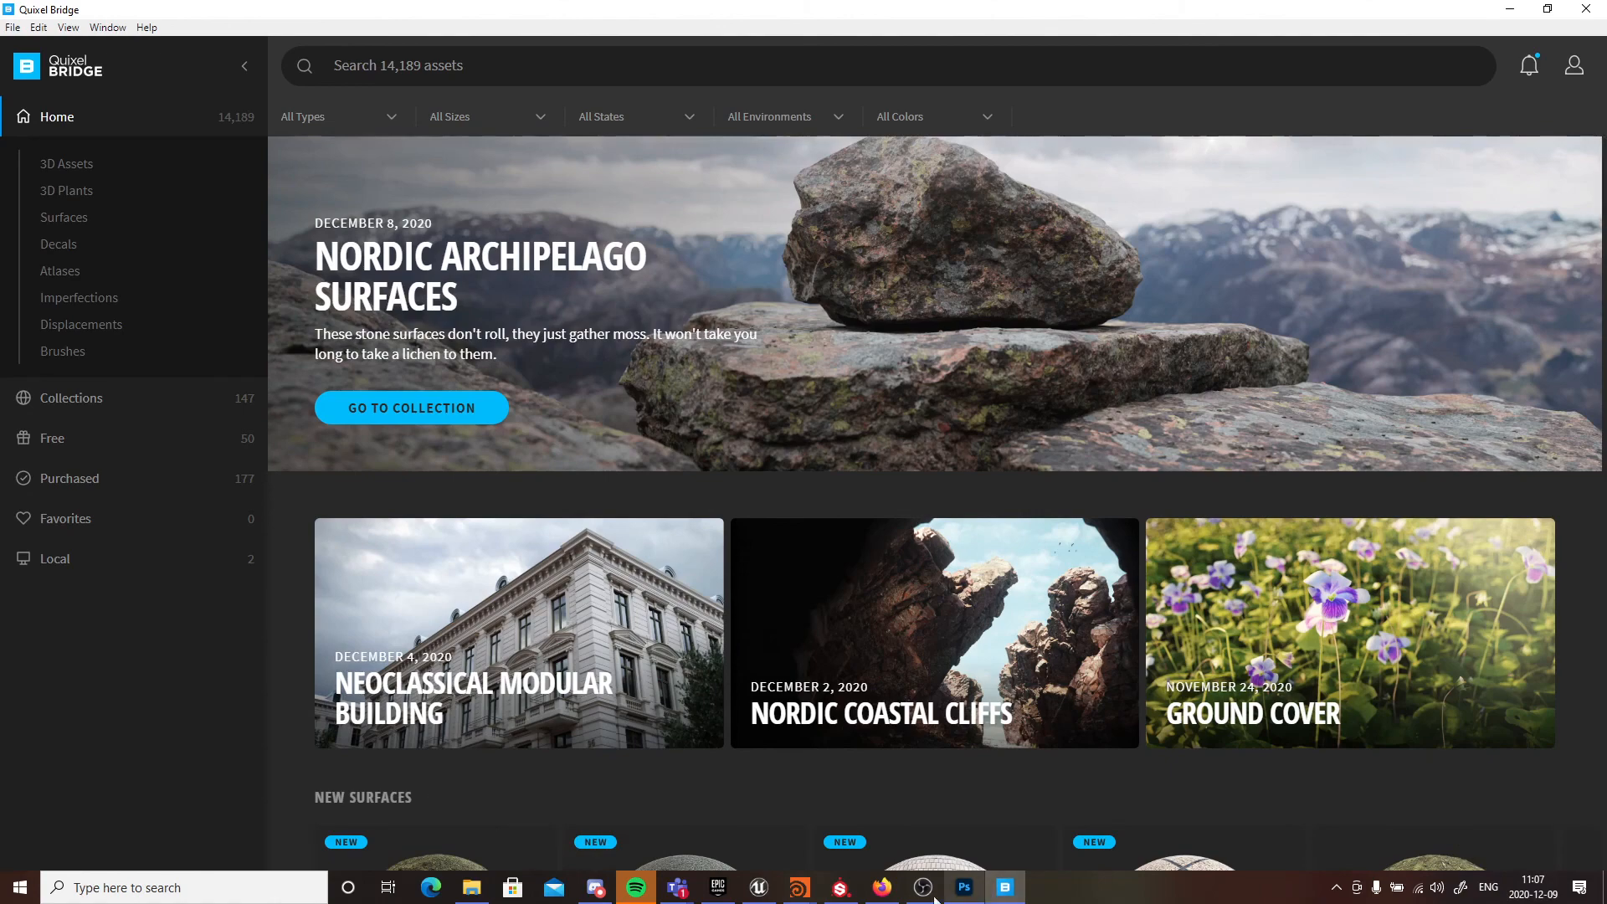
- Switch to Discord and highlight the question about handing in a video link for the assignment while reading the environment-art channel
click(595, 887)
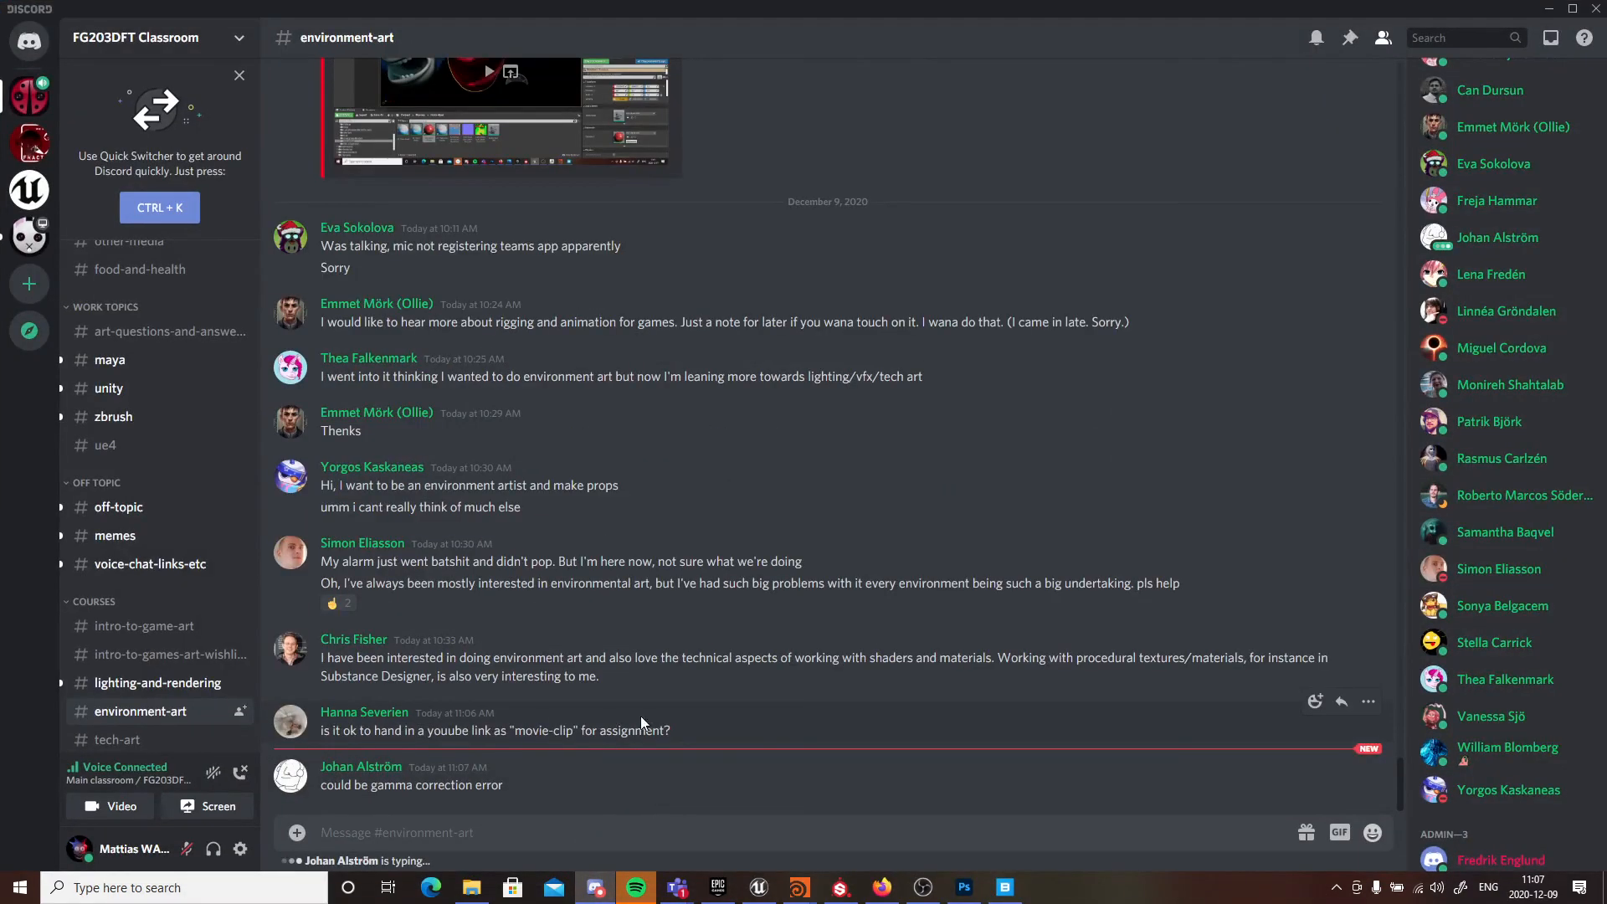
drag(689, 736, 319, 738)
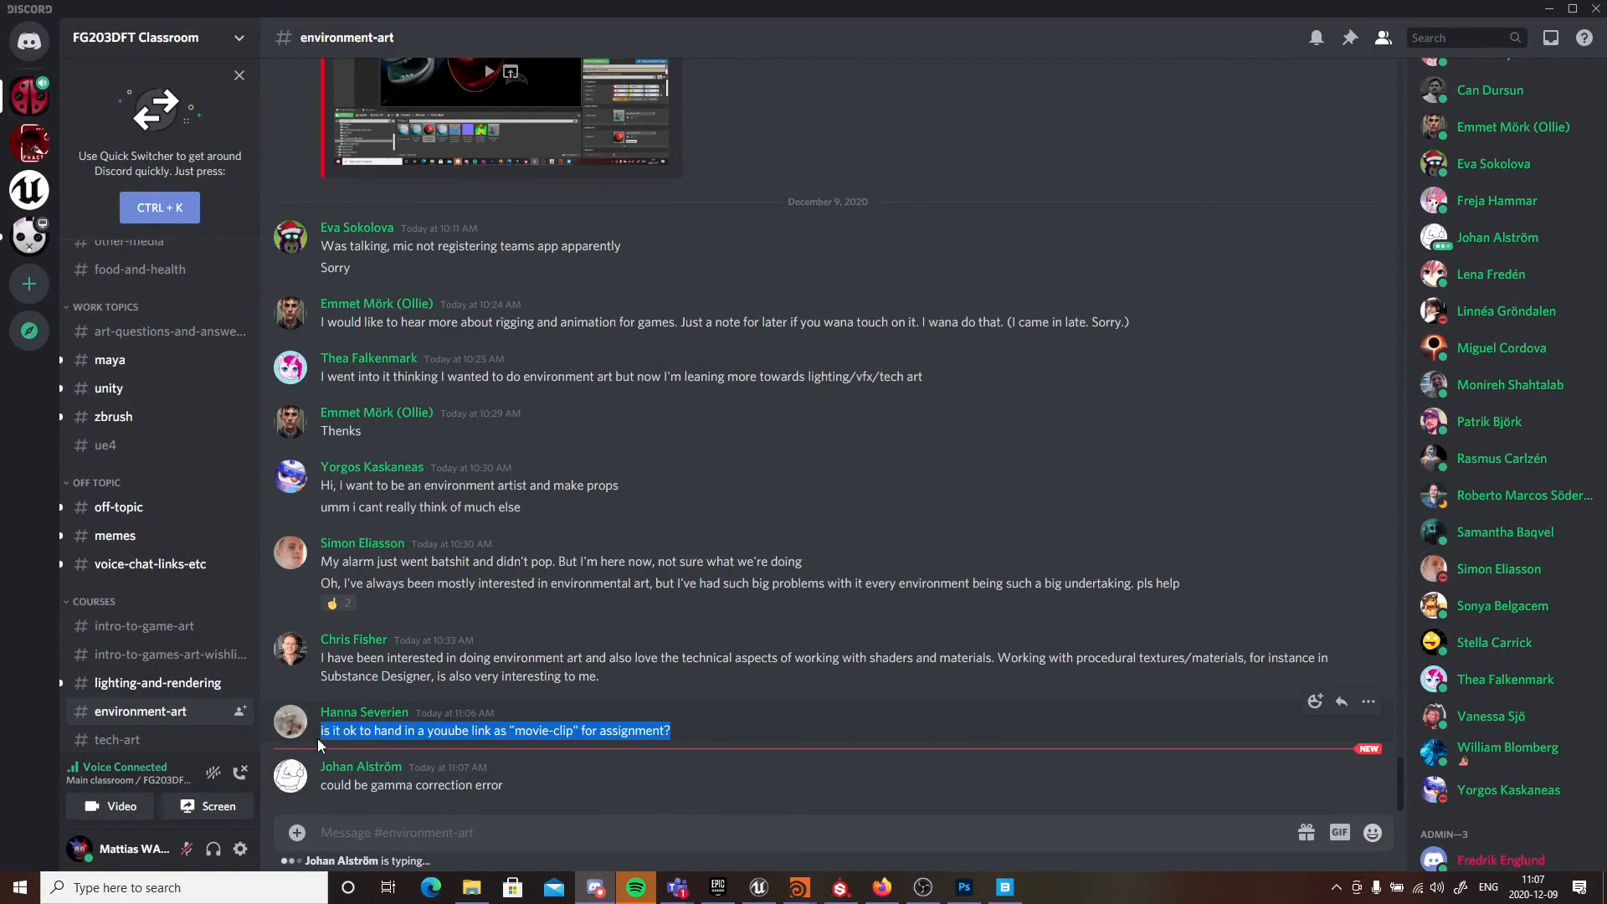
click(676, 731)
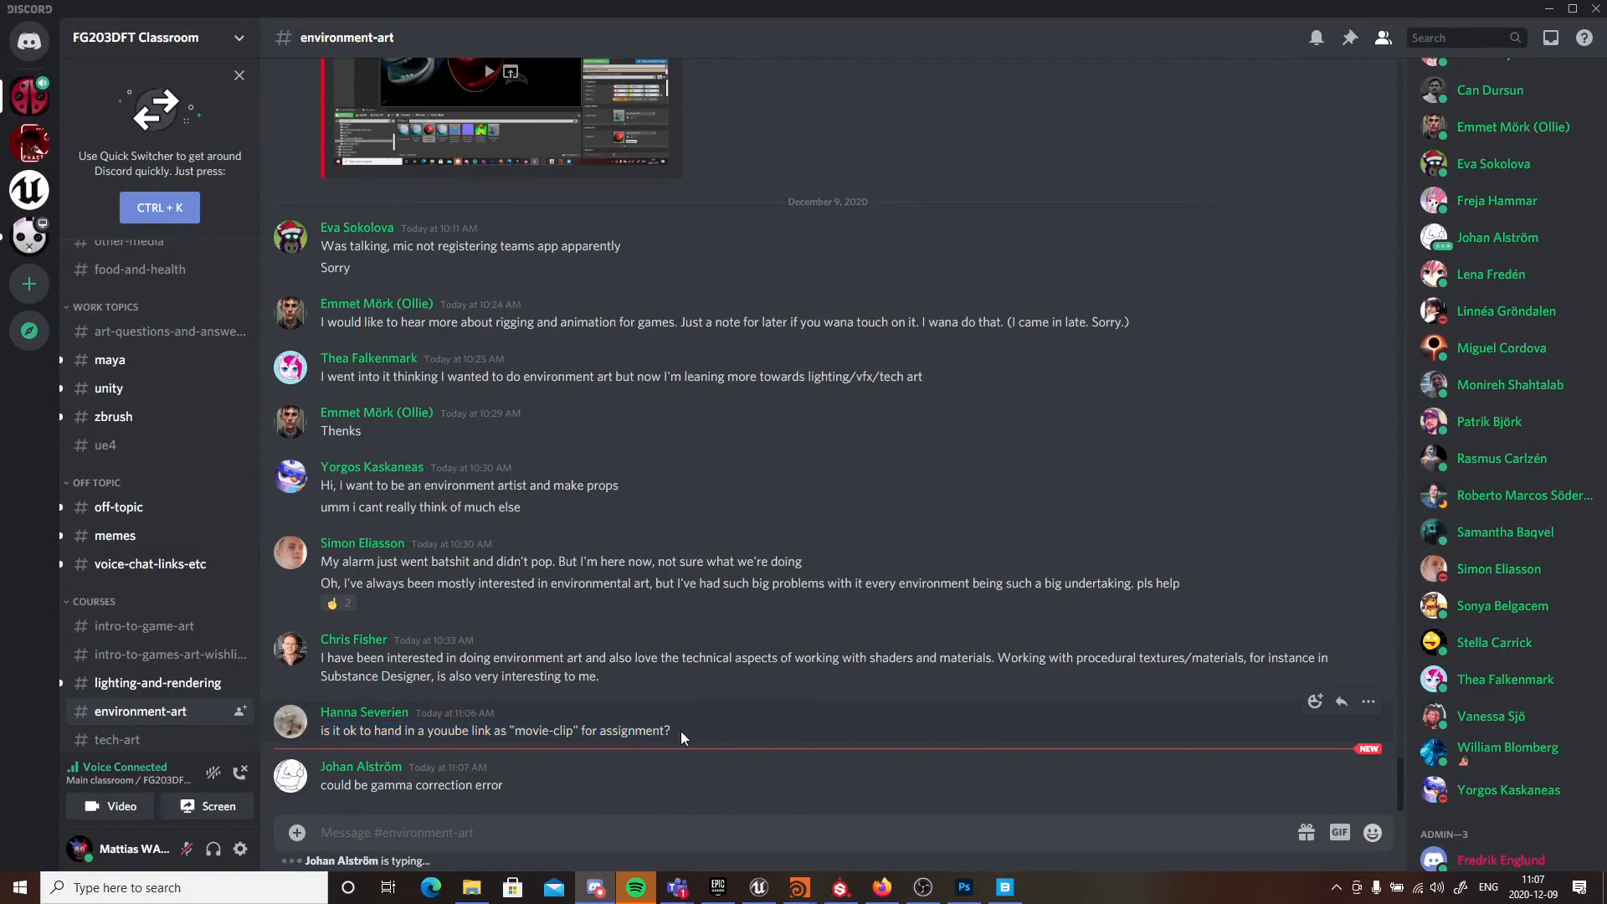
mouse_move(690, 708)
mouse_down()
mouse_move(318, 710)
mouse_move(684, 718)
mouse_move(322, 725)
mouse_move(716, 711)
mouse_move(314, 710)
mouse_move(708, 711)
mouse_up()
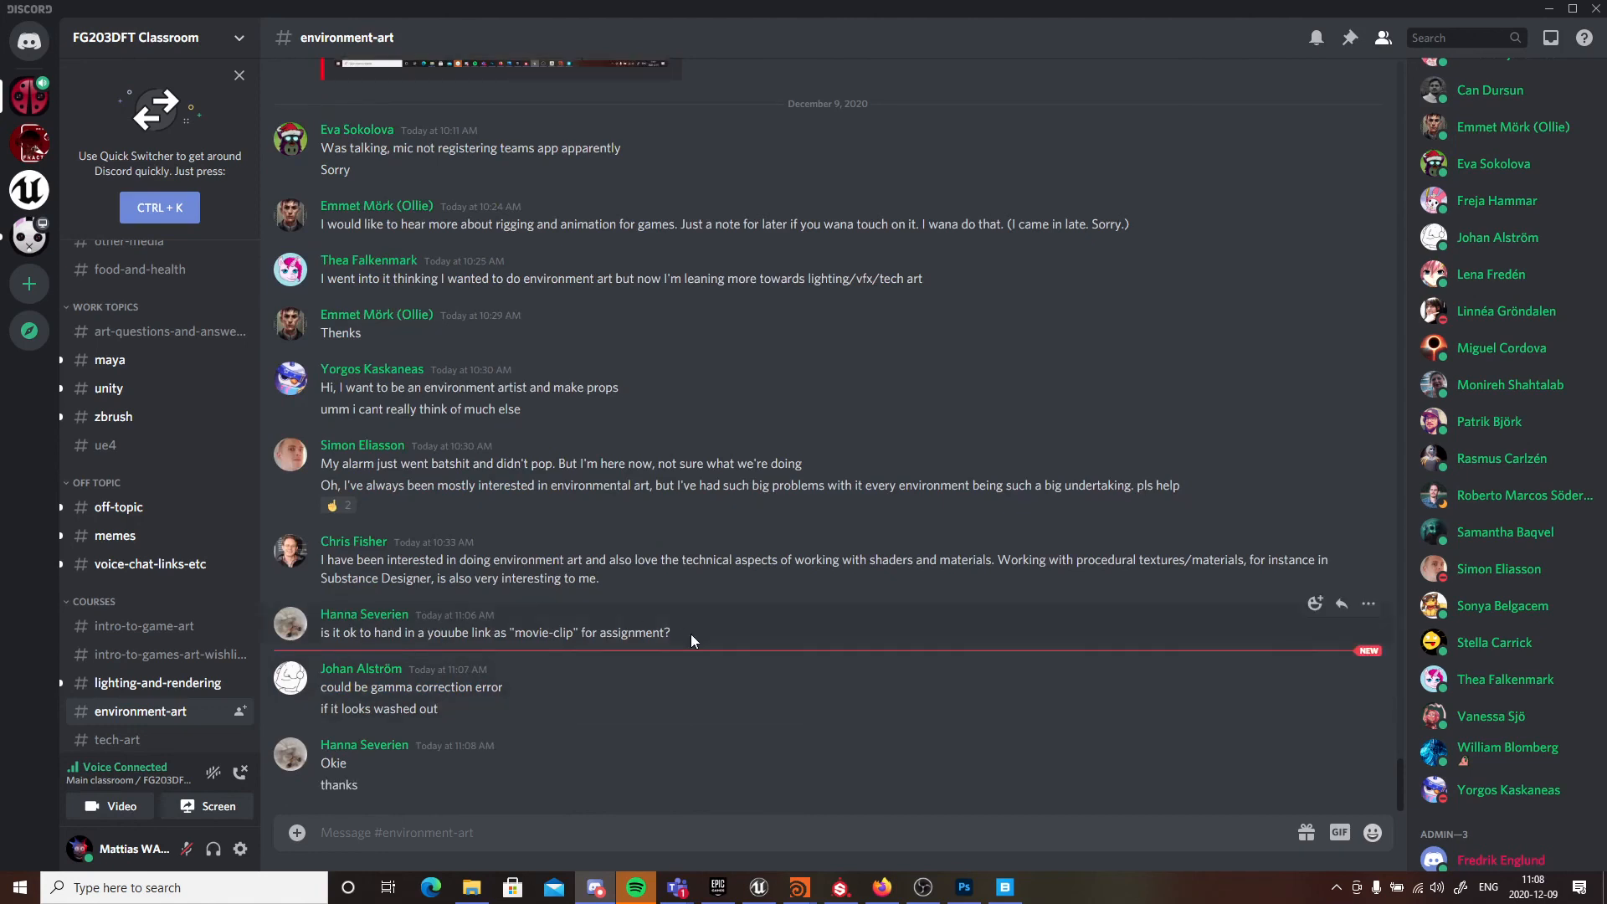
drag(692, 636, 335, 641)
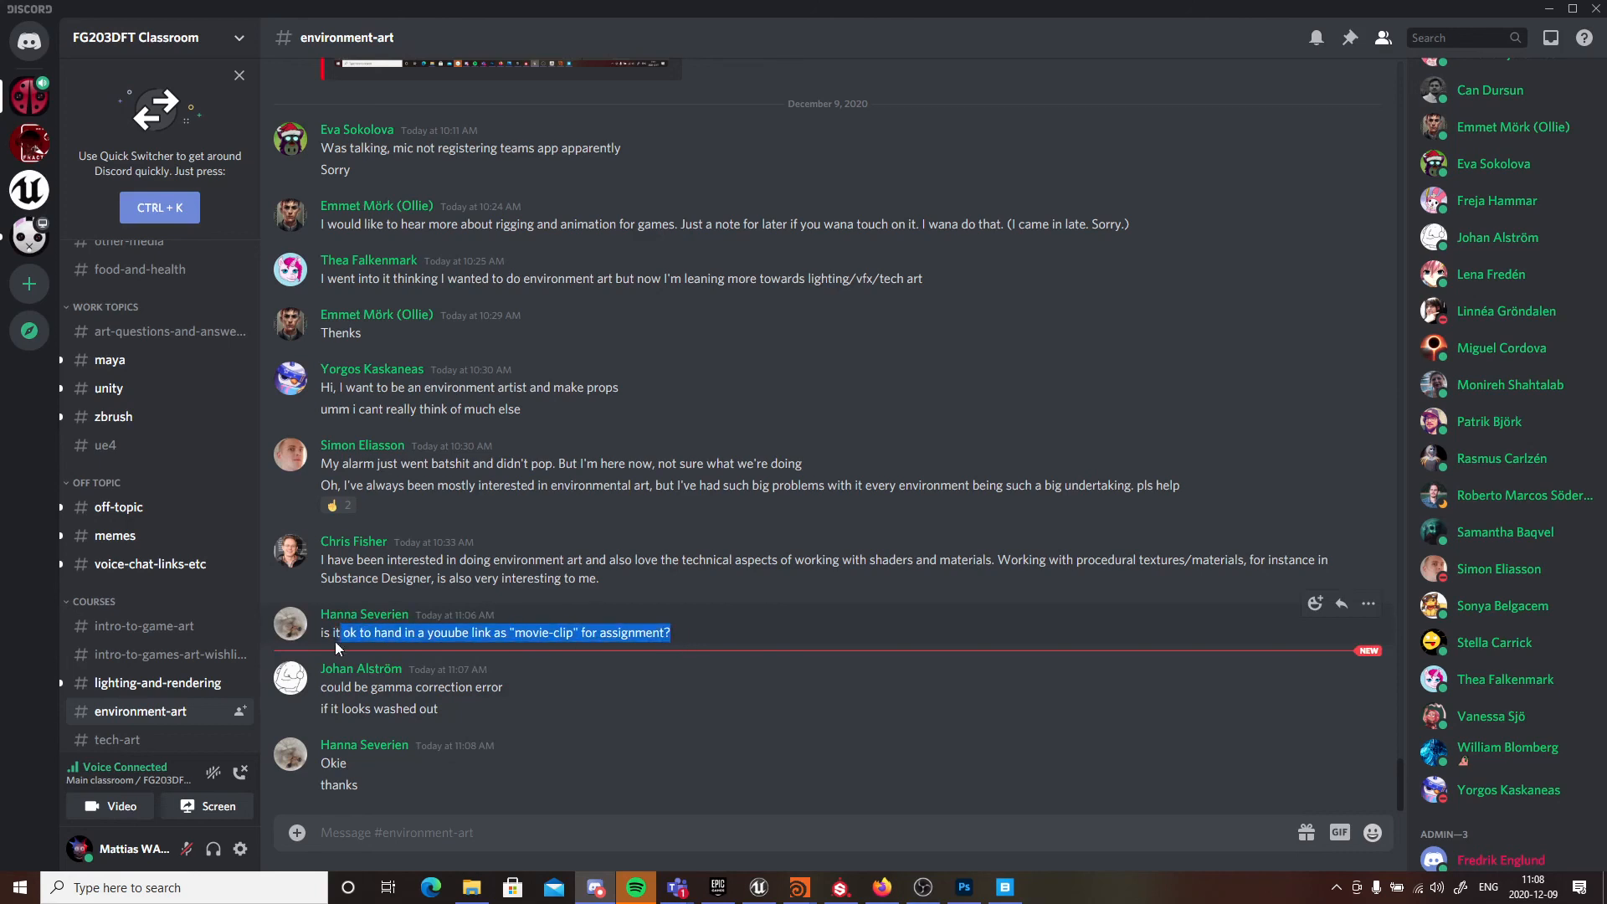
drag(328, 643, 682, 631)
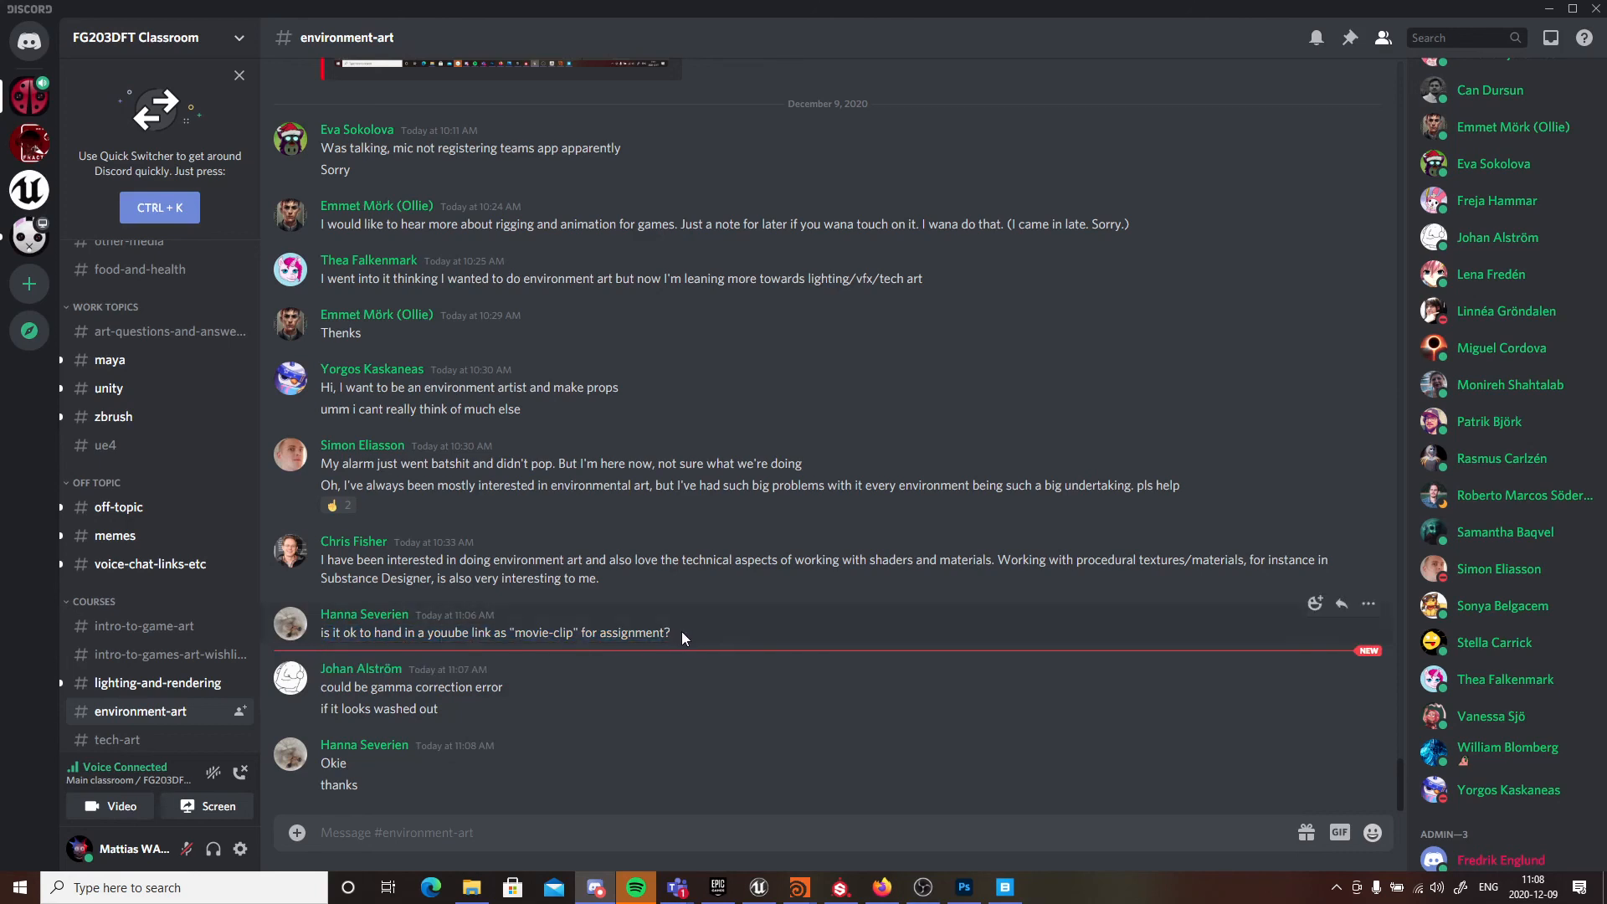